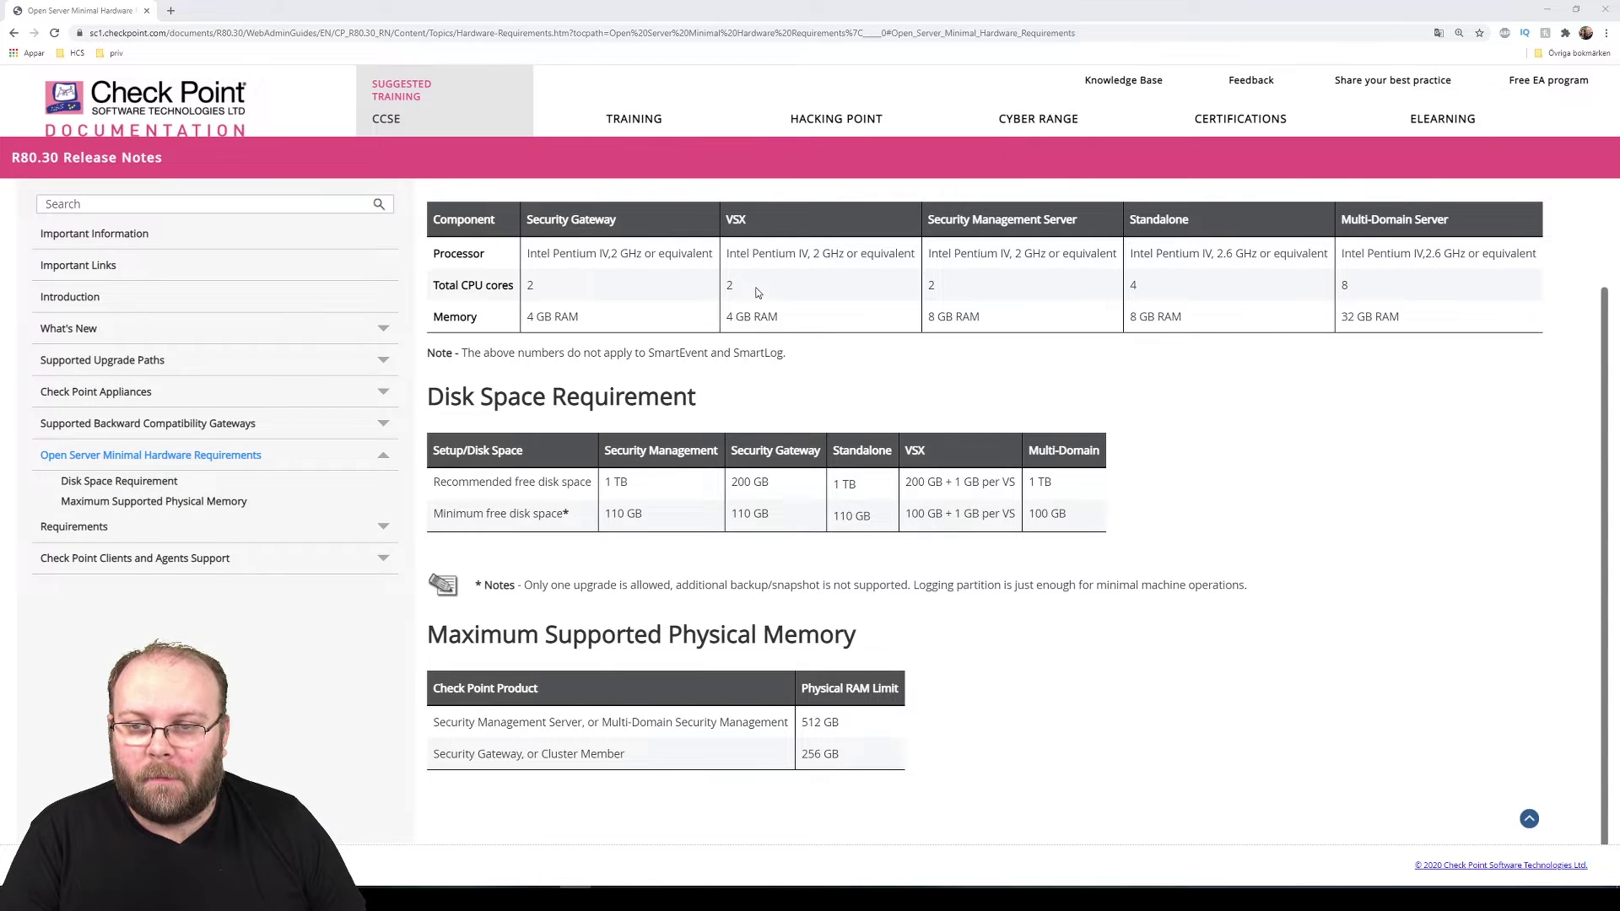
# Highlight the VSX 4 GB RAM requirement in the documentation table, then bring Task Manager over the page
pyautogui.scroll(1, 793, 346)
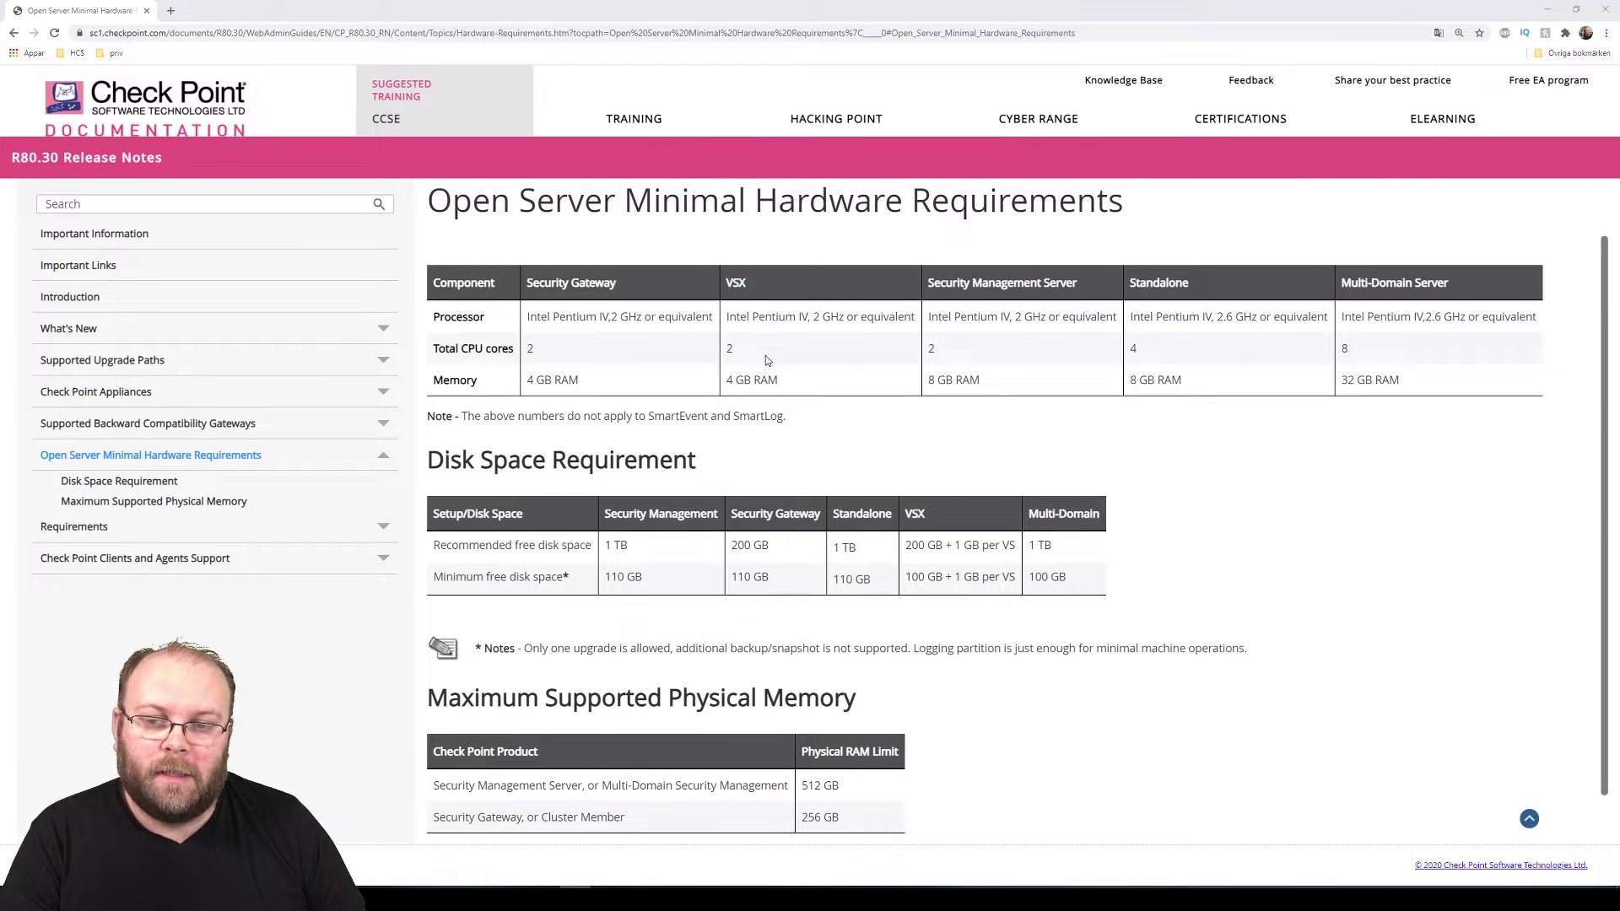
pyautogui.moveTo(782, 382); pyautogui.dragTo(722, 381)
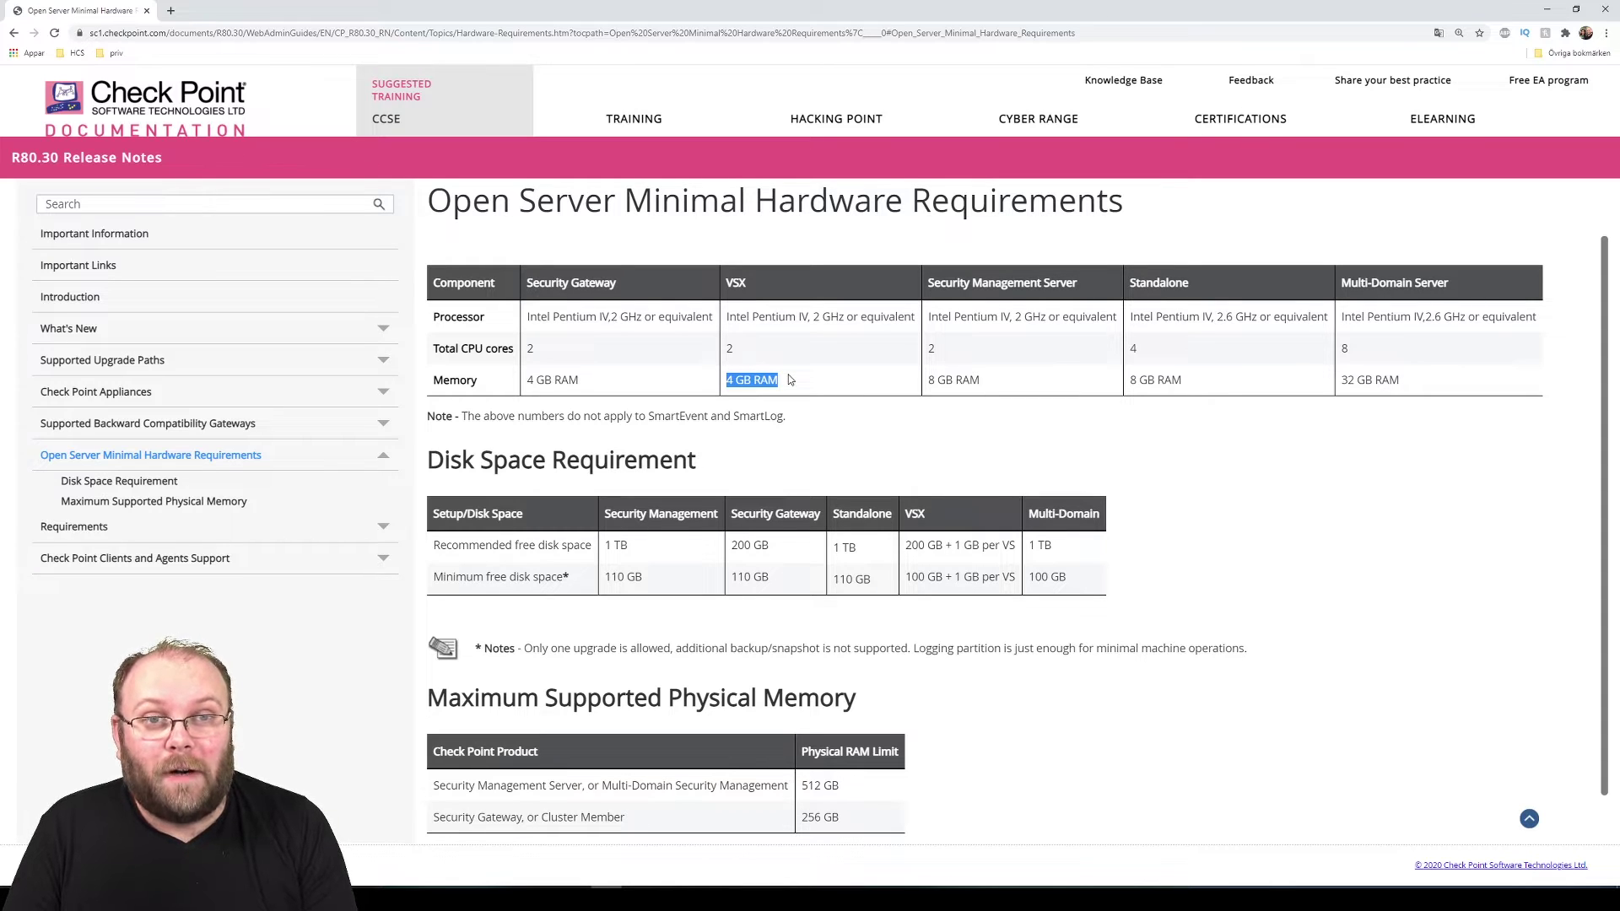
pyautogui.click(761, 430)
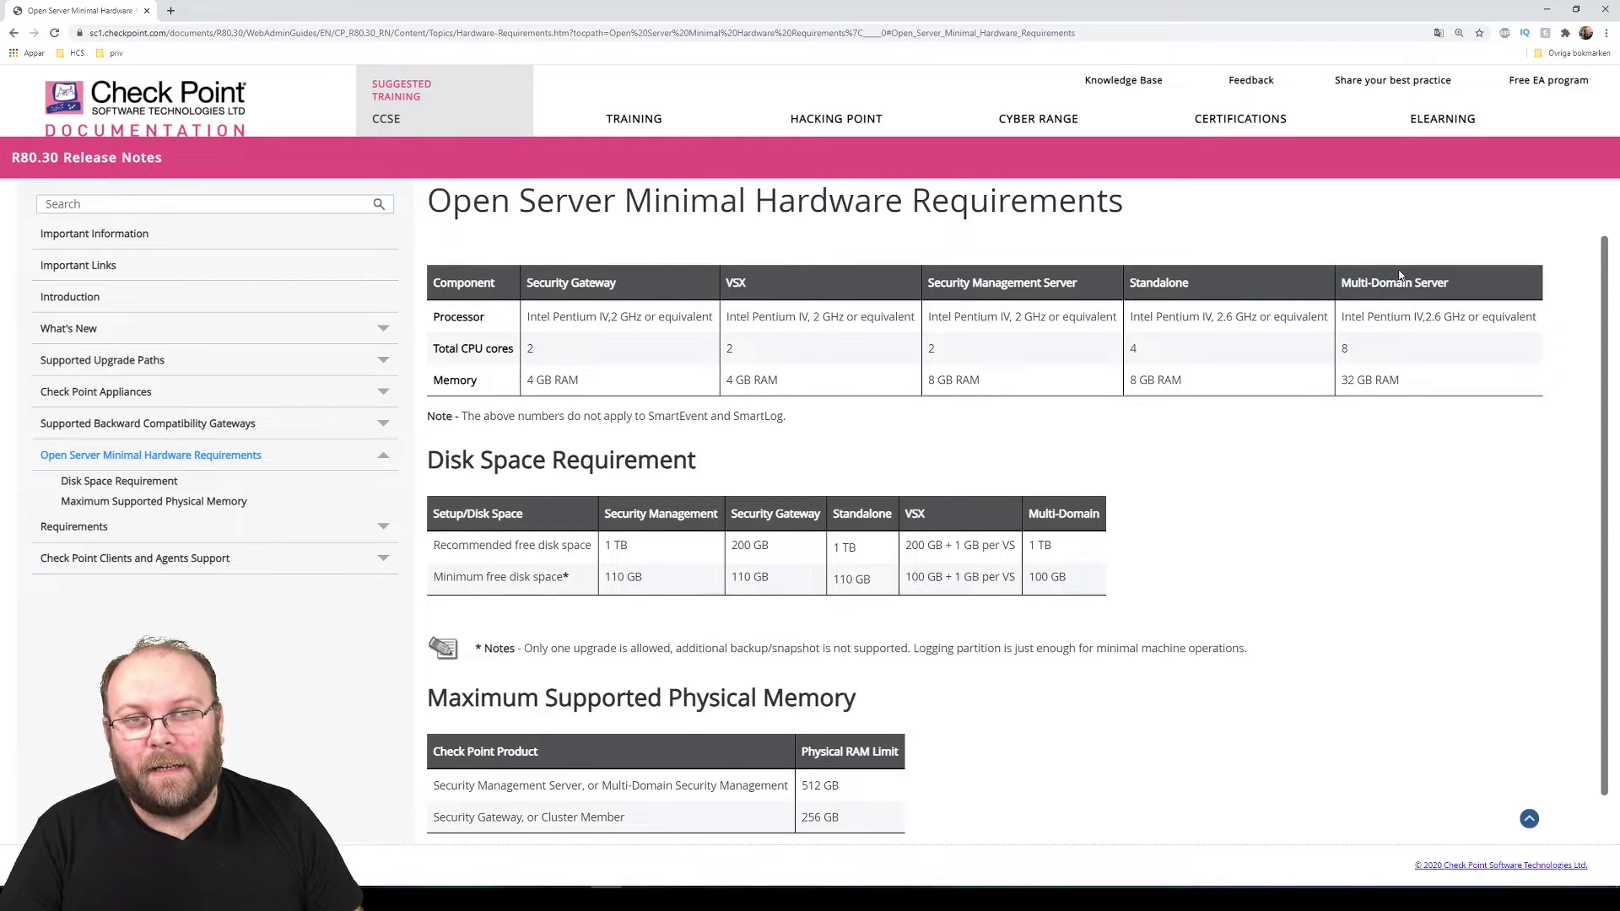
pyautogui.hotkey('ctrl', 'shift', 'Escape')
pyautogui.moveTo(1266, 145); pyautogui.dragTo(843, 118)
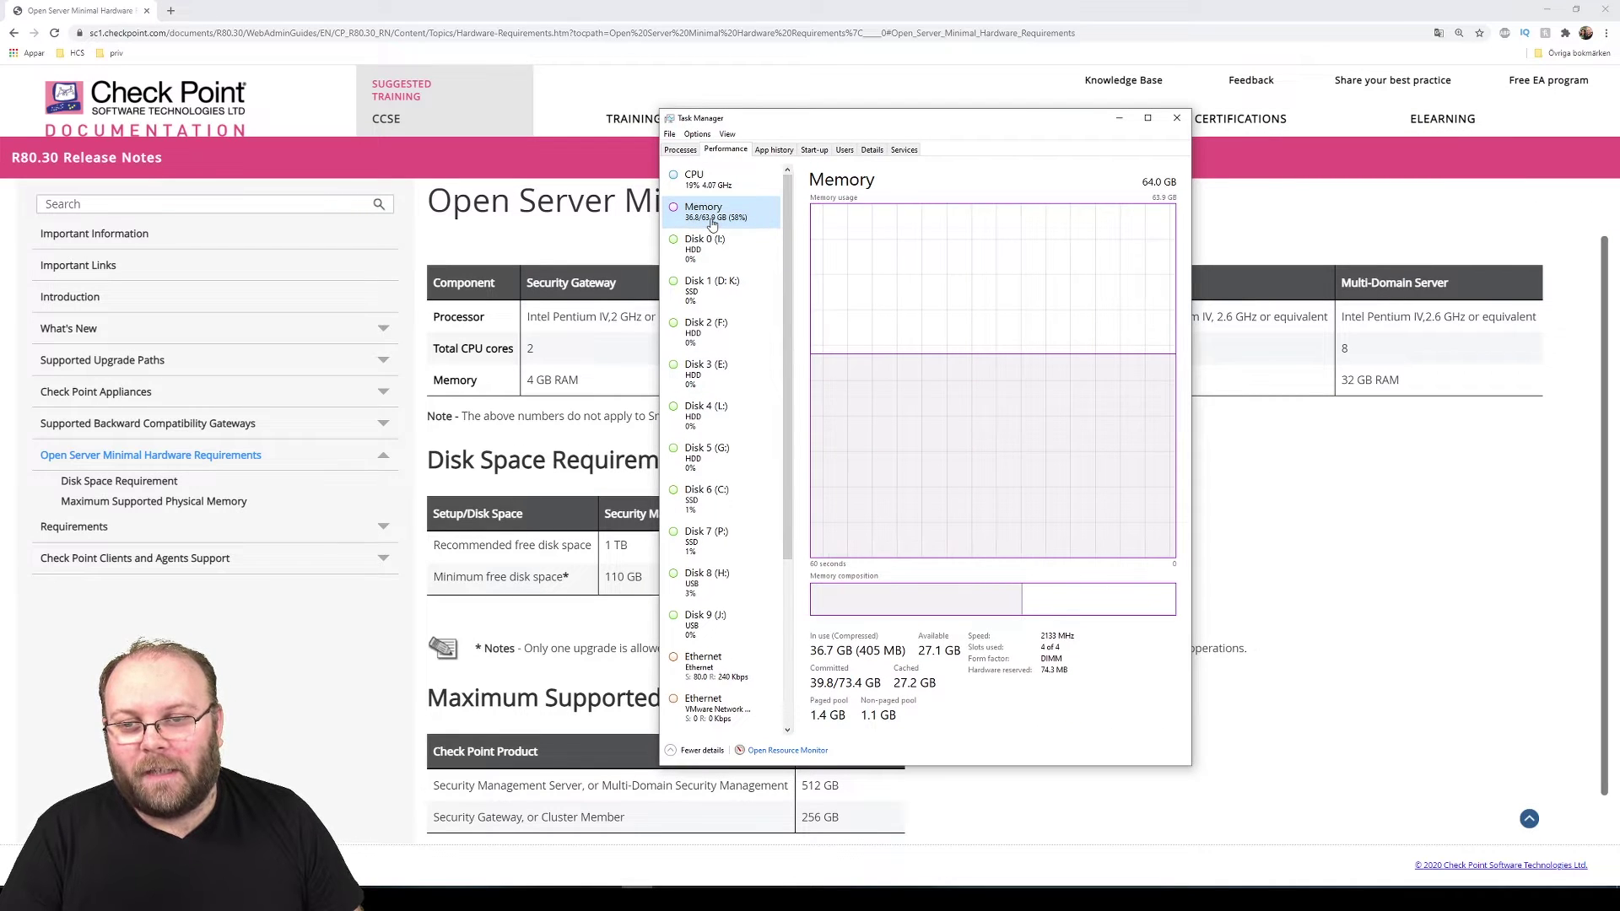
# Check the host's CPU details in Task Manager's Performance view, then close Task Manager
pyautogui.click(703, 179)
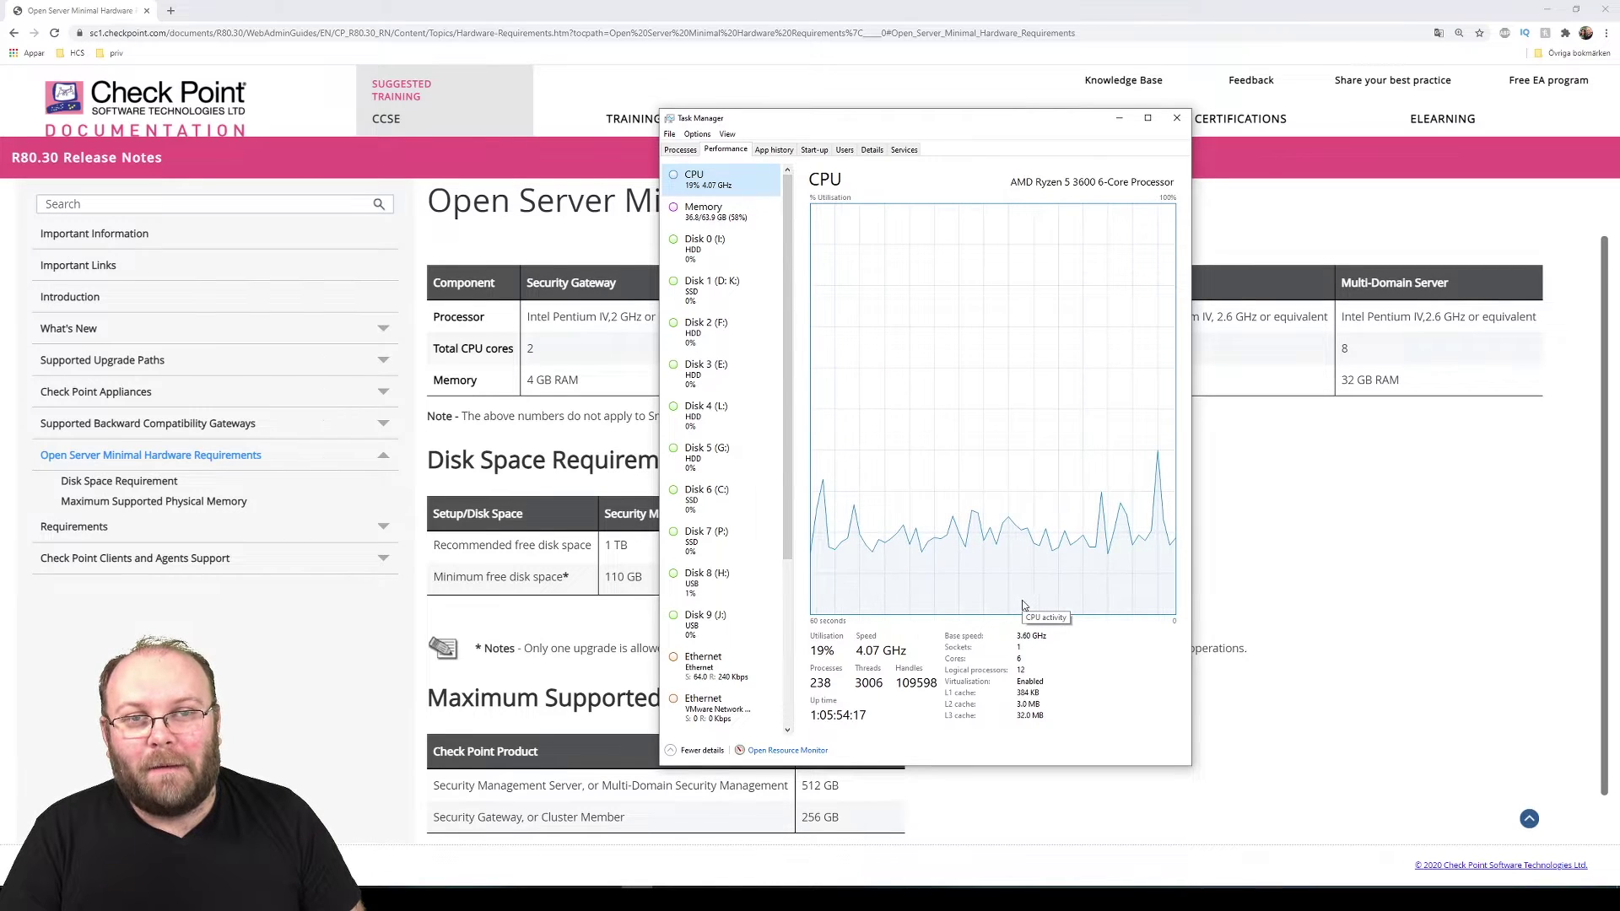
pyautogui.hotkey('alt', 'Tab')
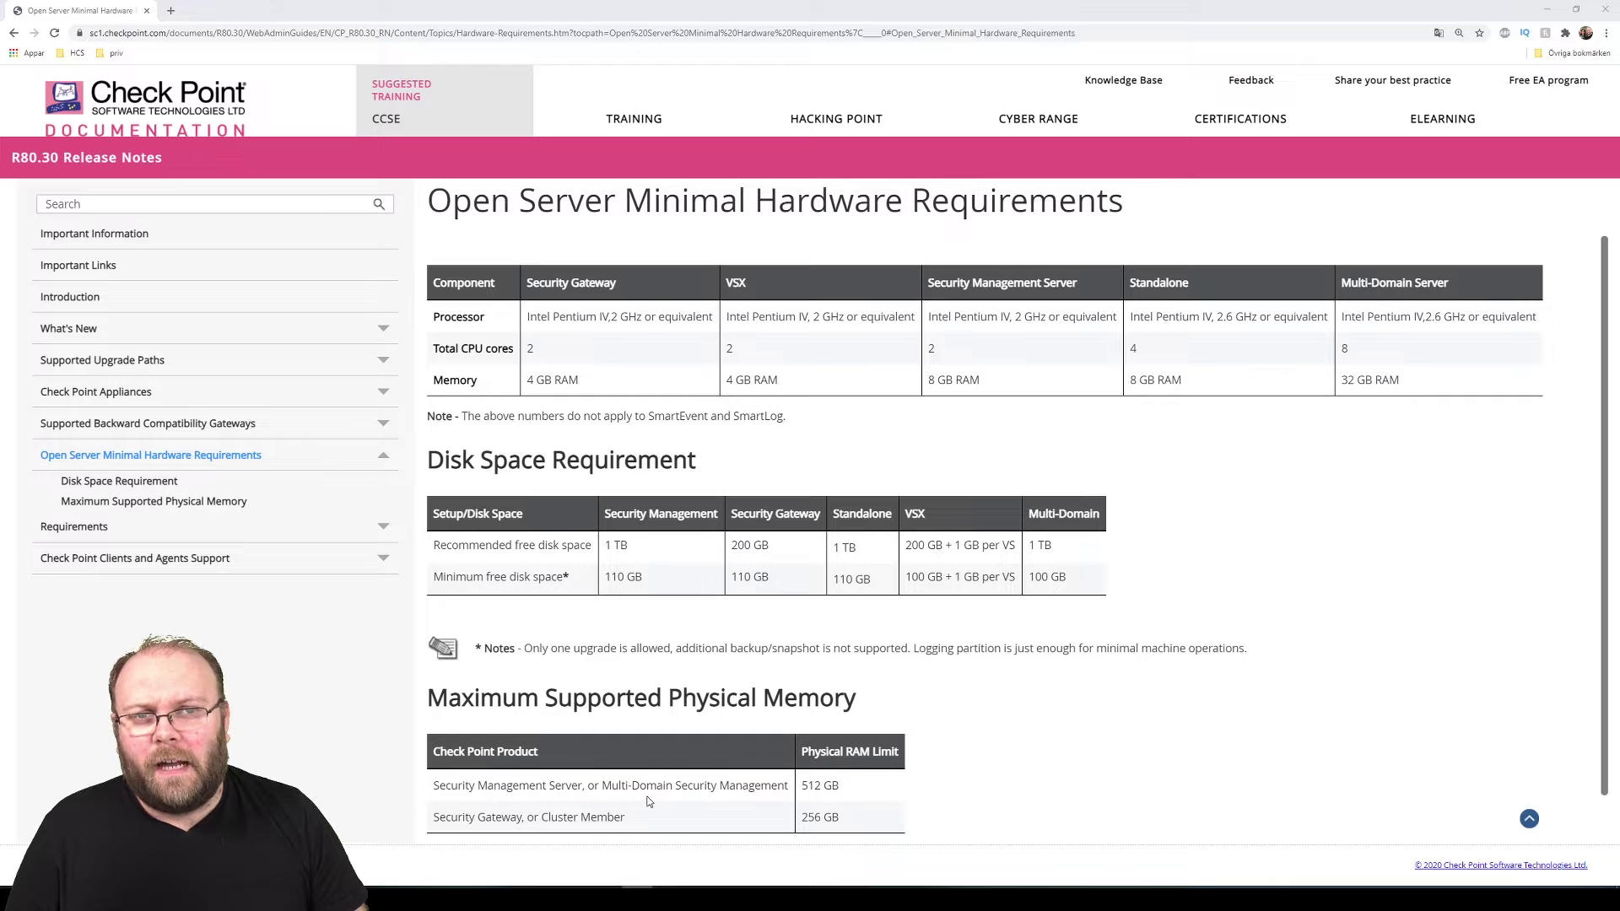
# Inspect cp_gw1's settings (4 GB memory, 4 processors, 250 GB disk) and close them
pyautogui.moveTo(557, 888)
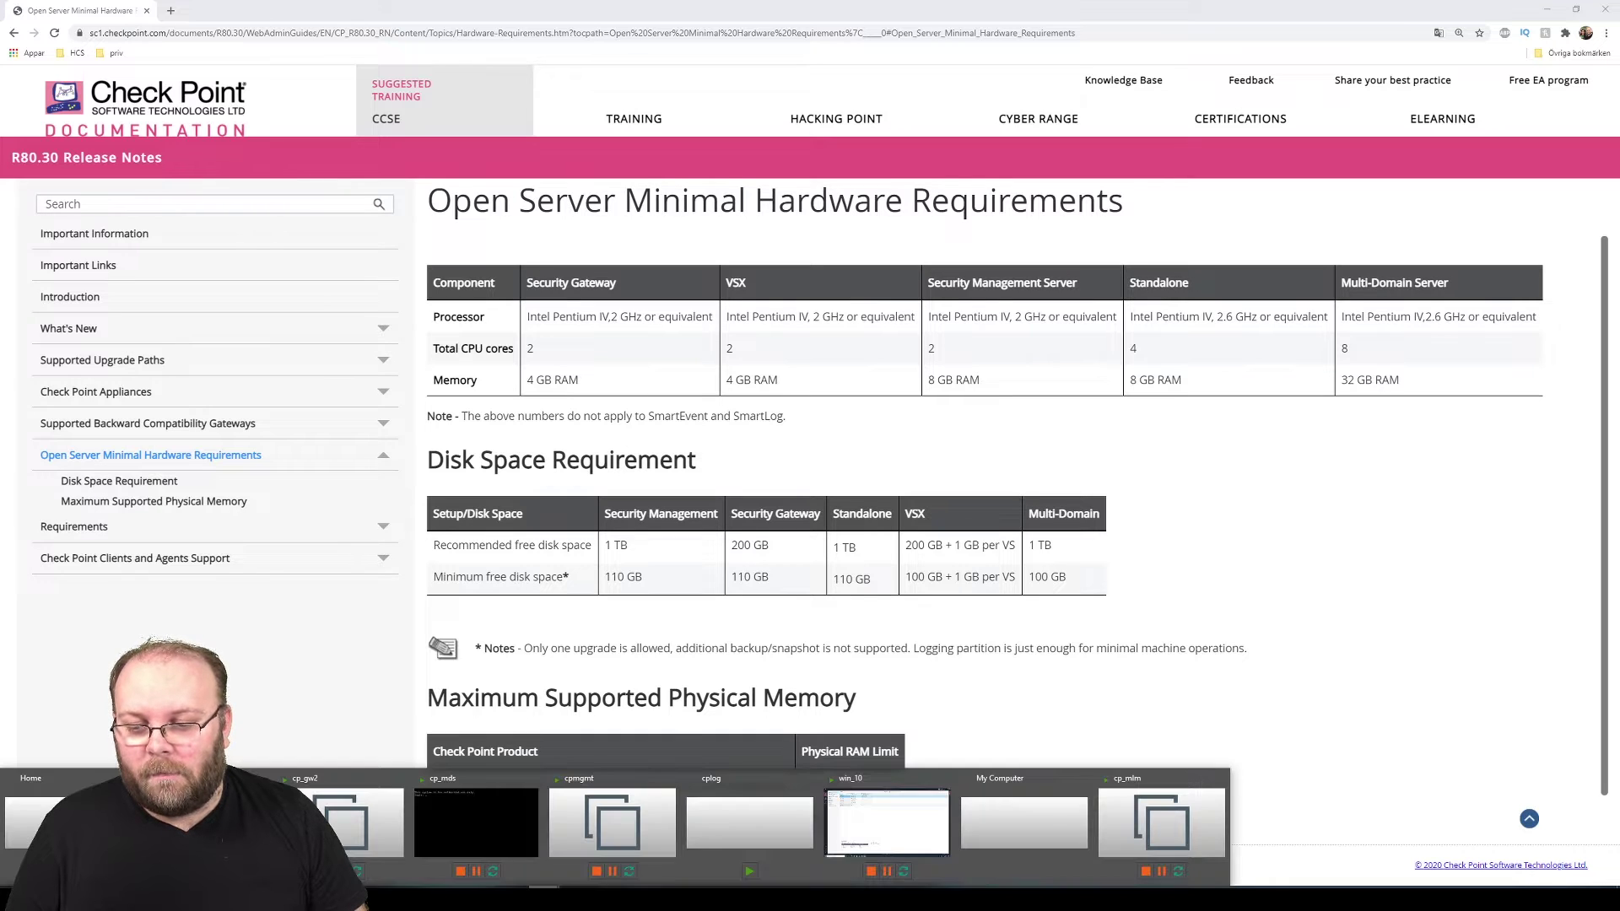
pyautogui.click(1132, 802)
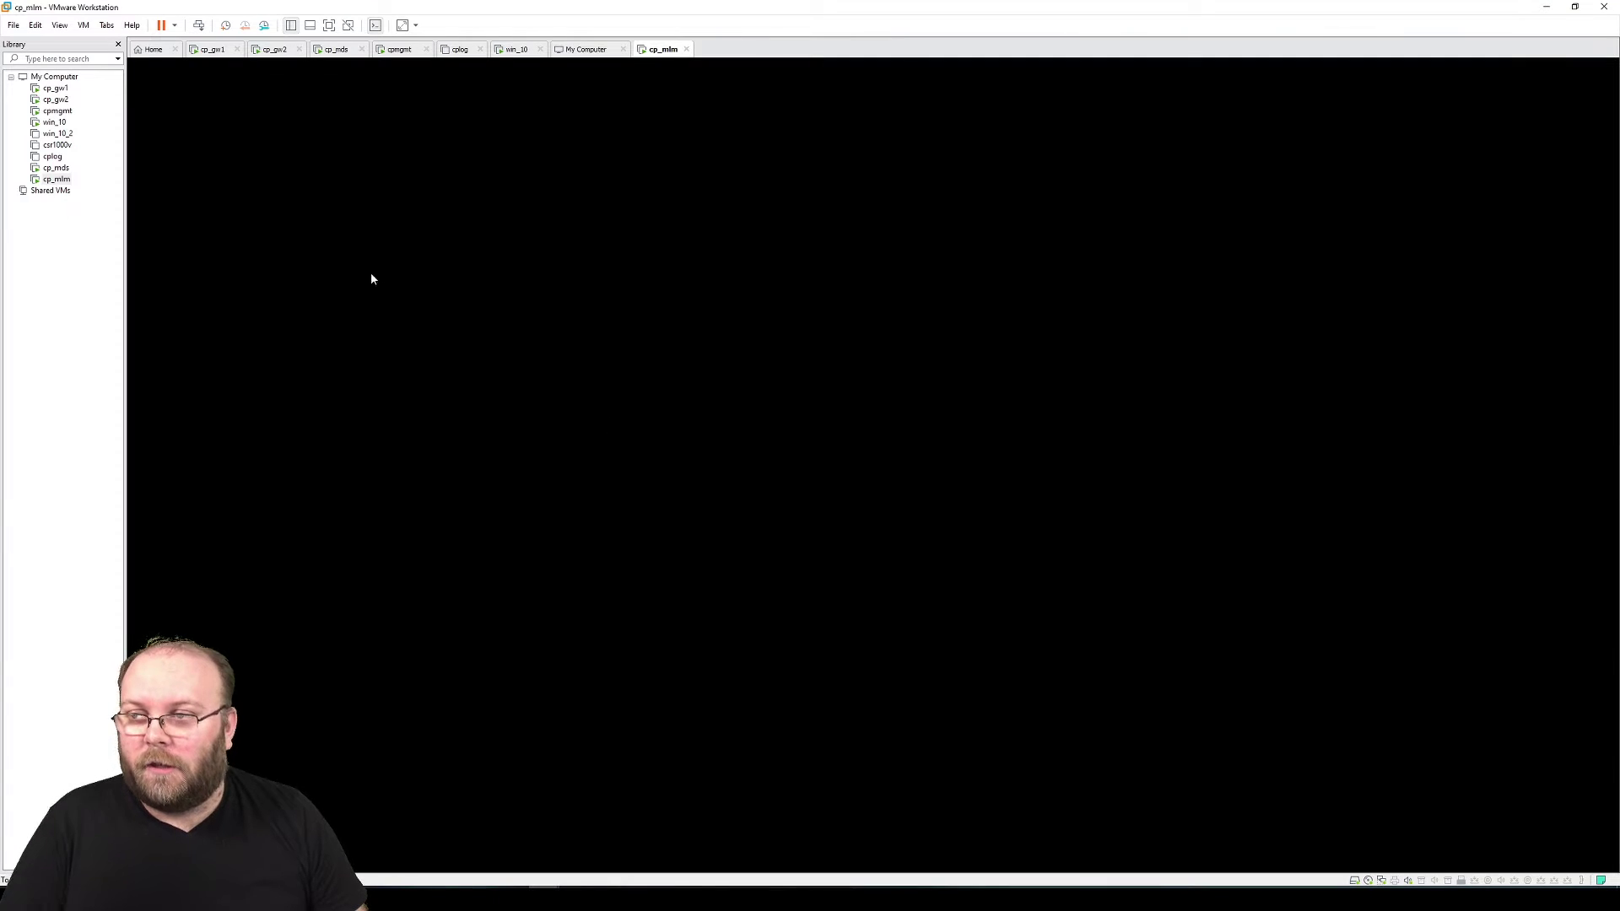
pyautogui.click(57, 90)
pyautogui.rightClick(58, 89)
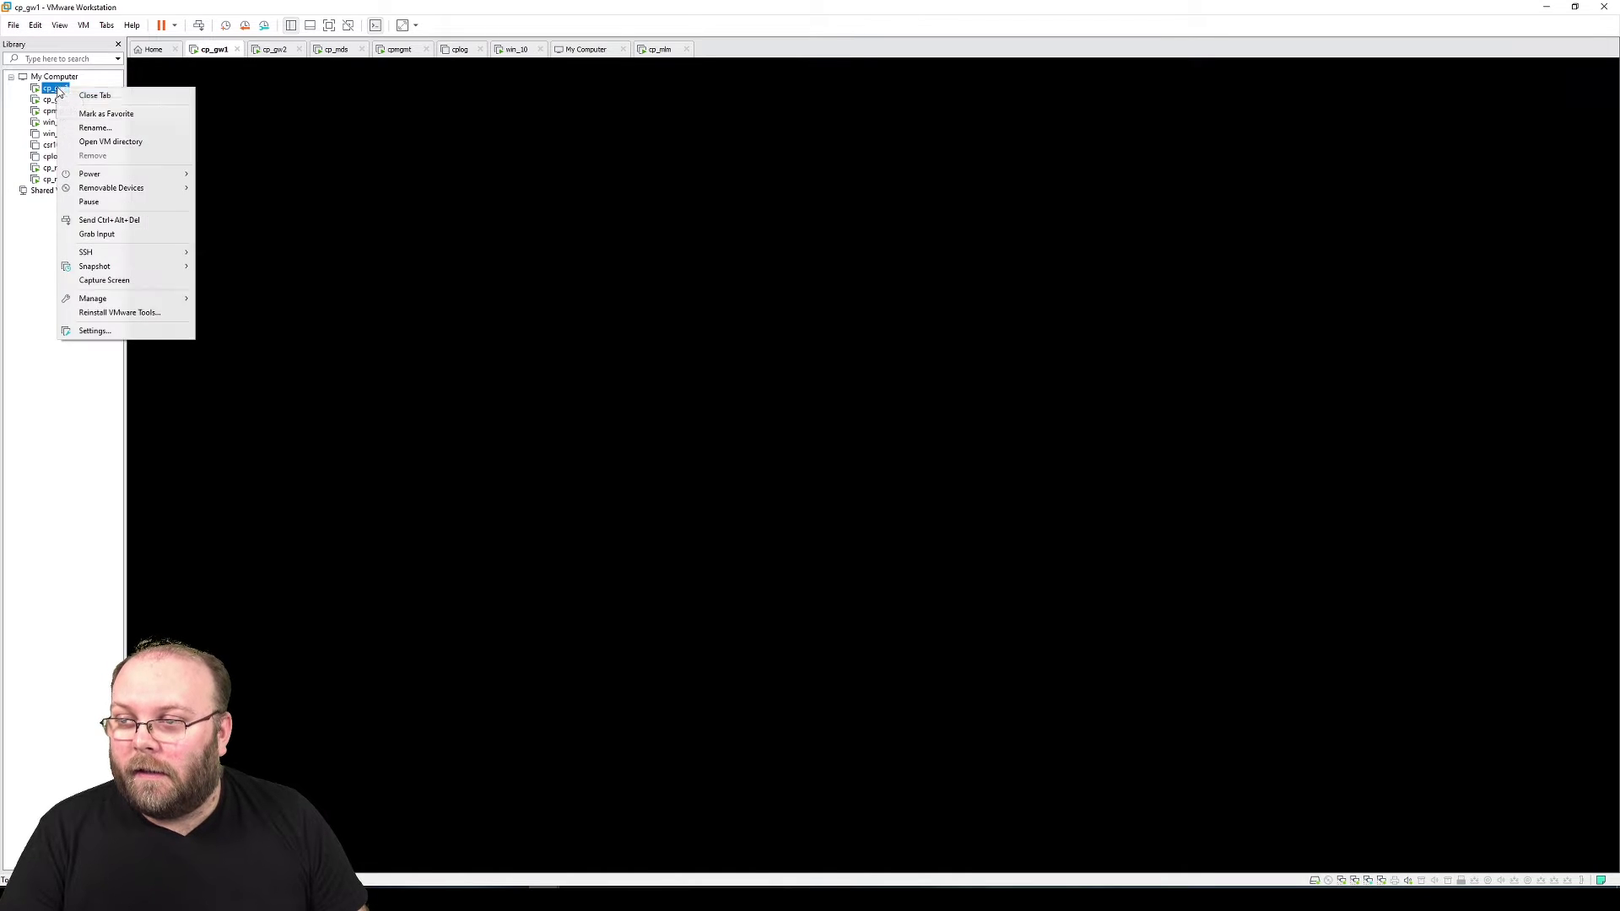
pyautogui.click(122, 334)
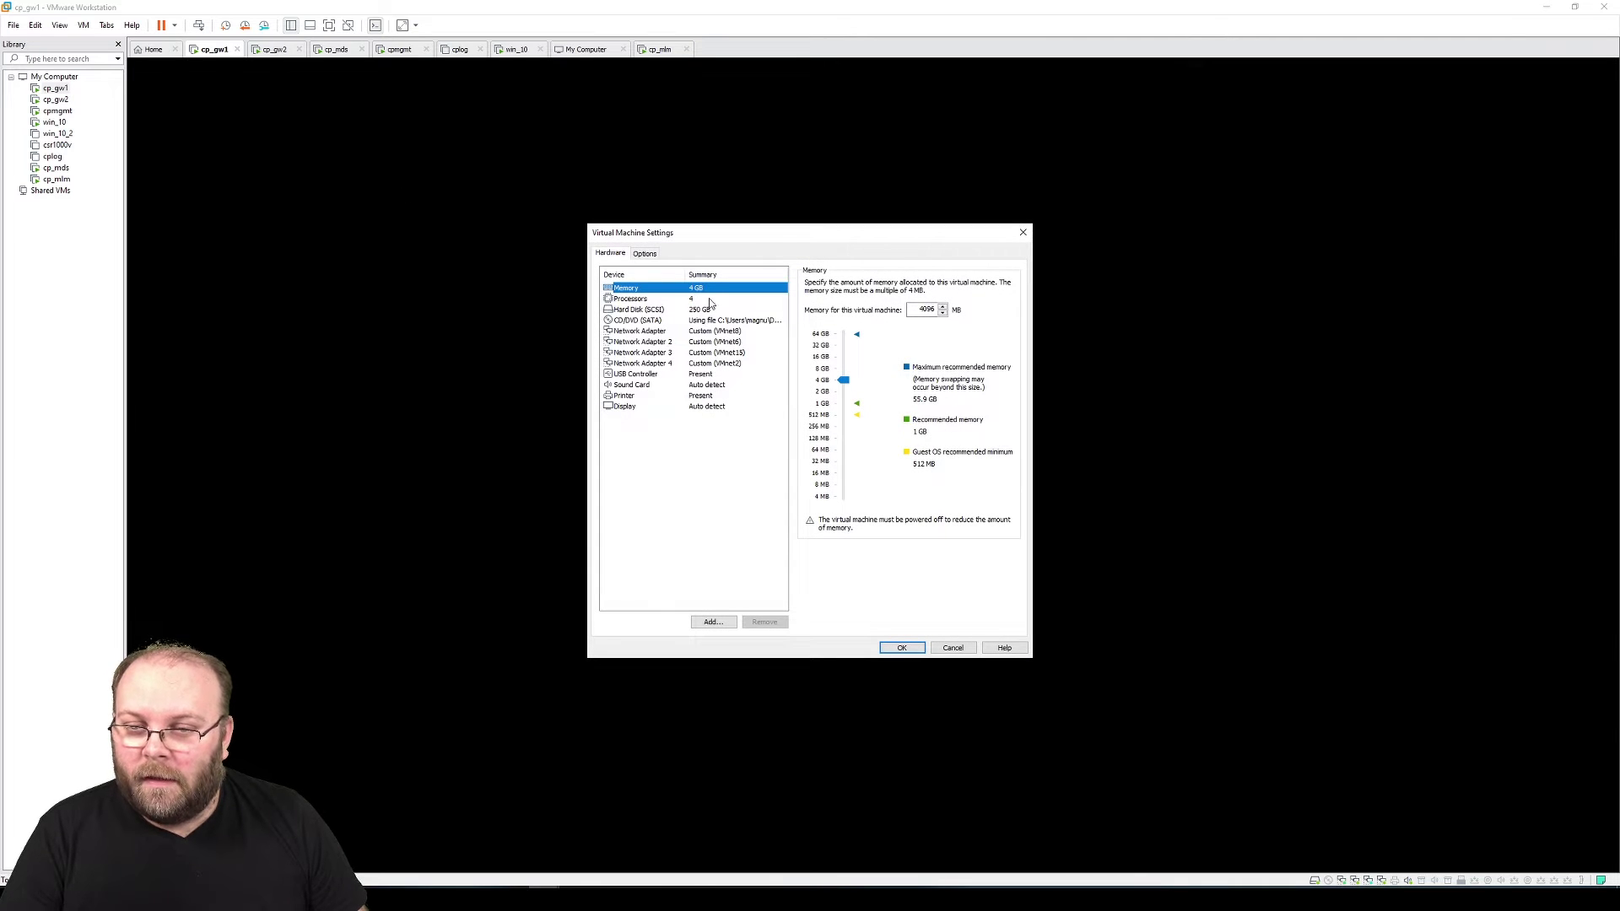
pyautogui.click(698, 299)
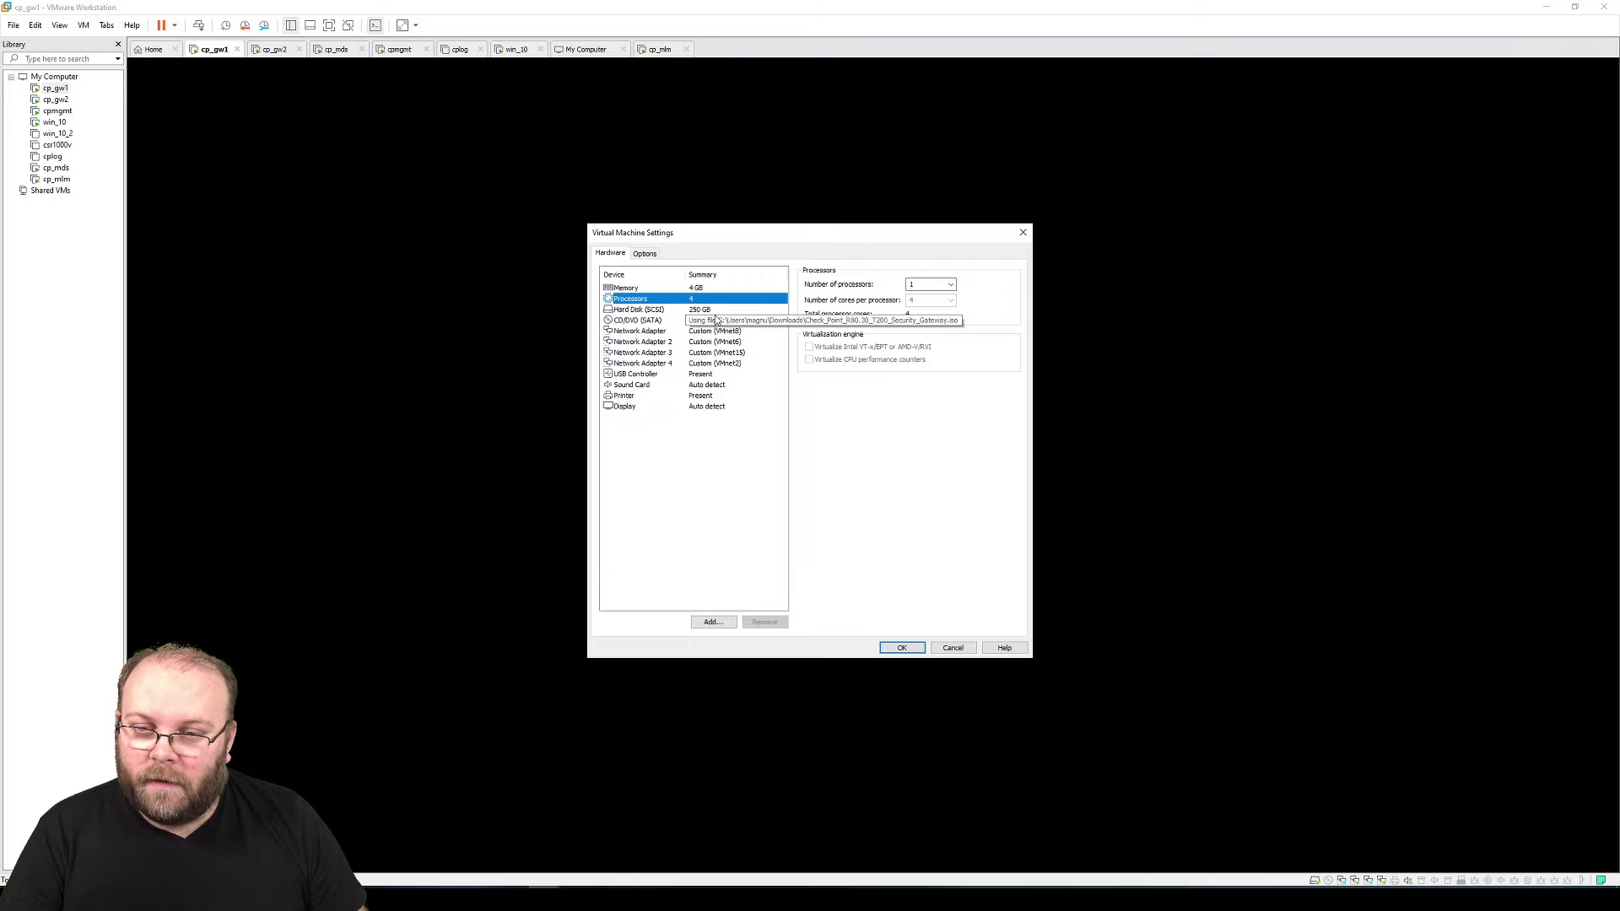
pyautogui.click(717, 310)
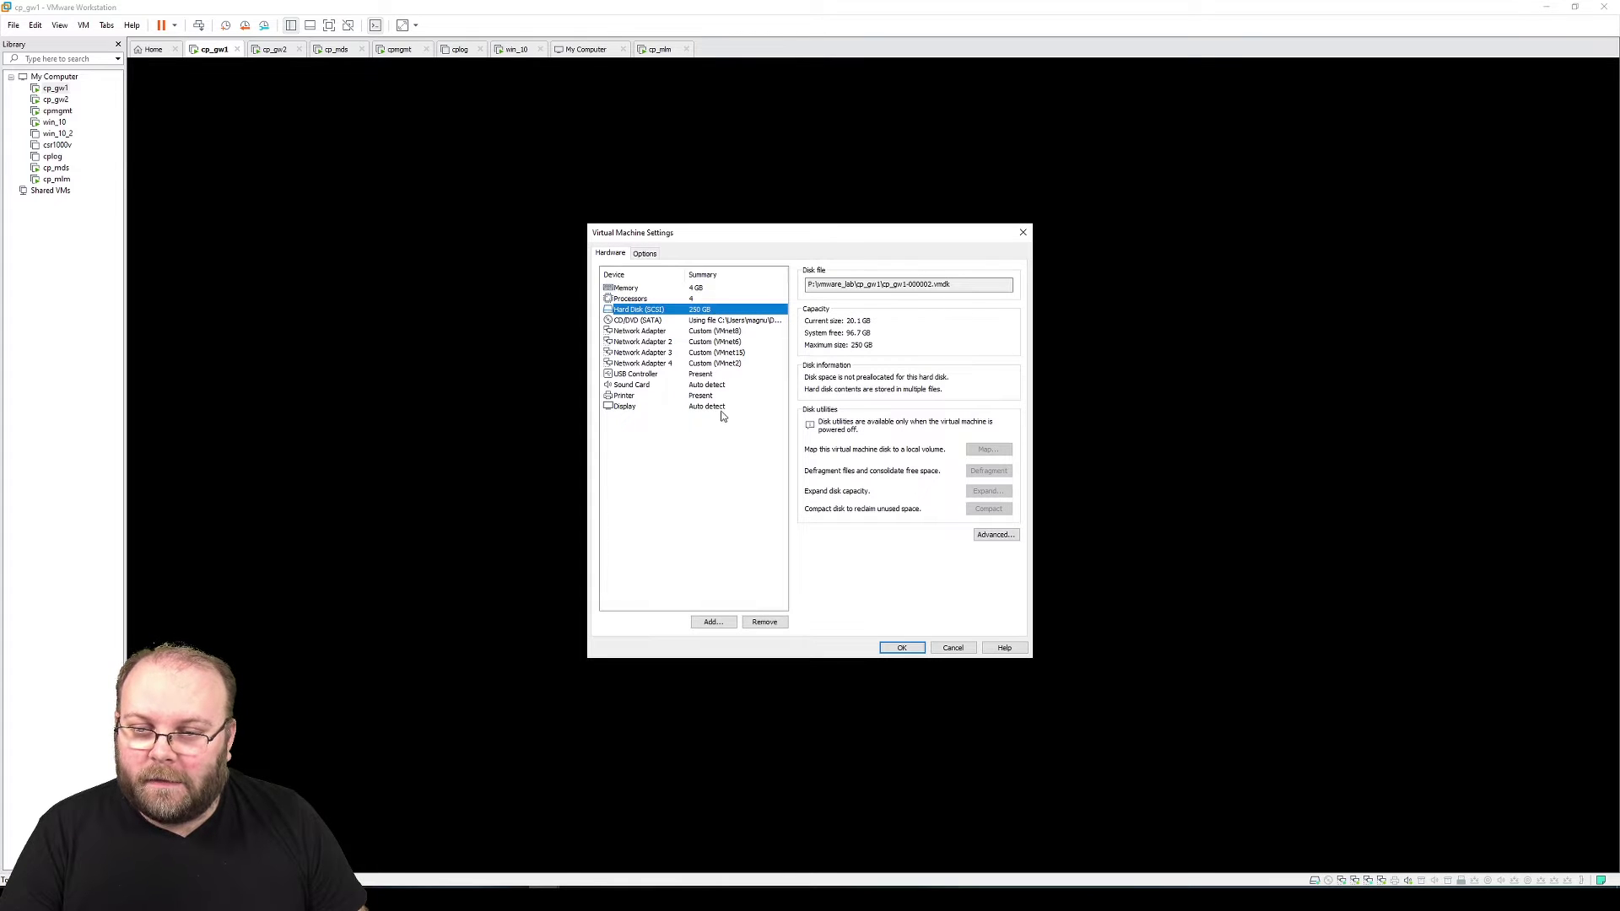
pyautogui.click(1023, 232)
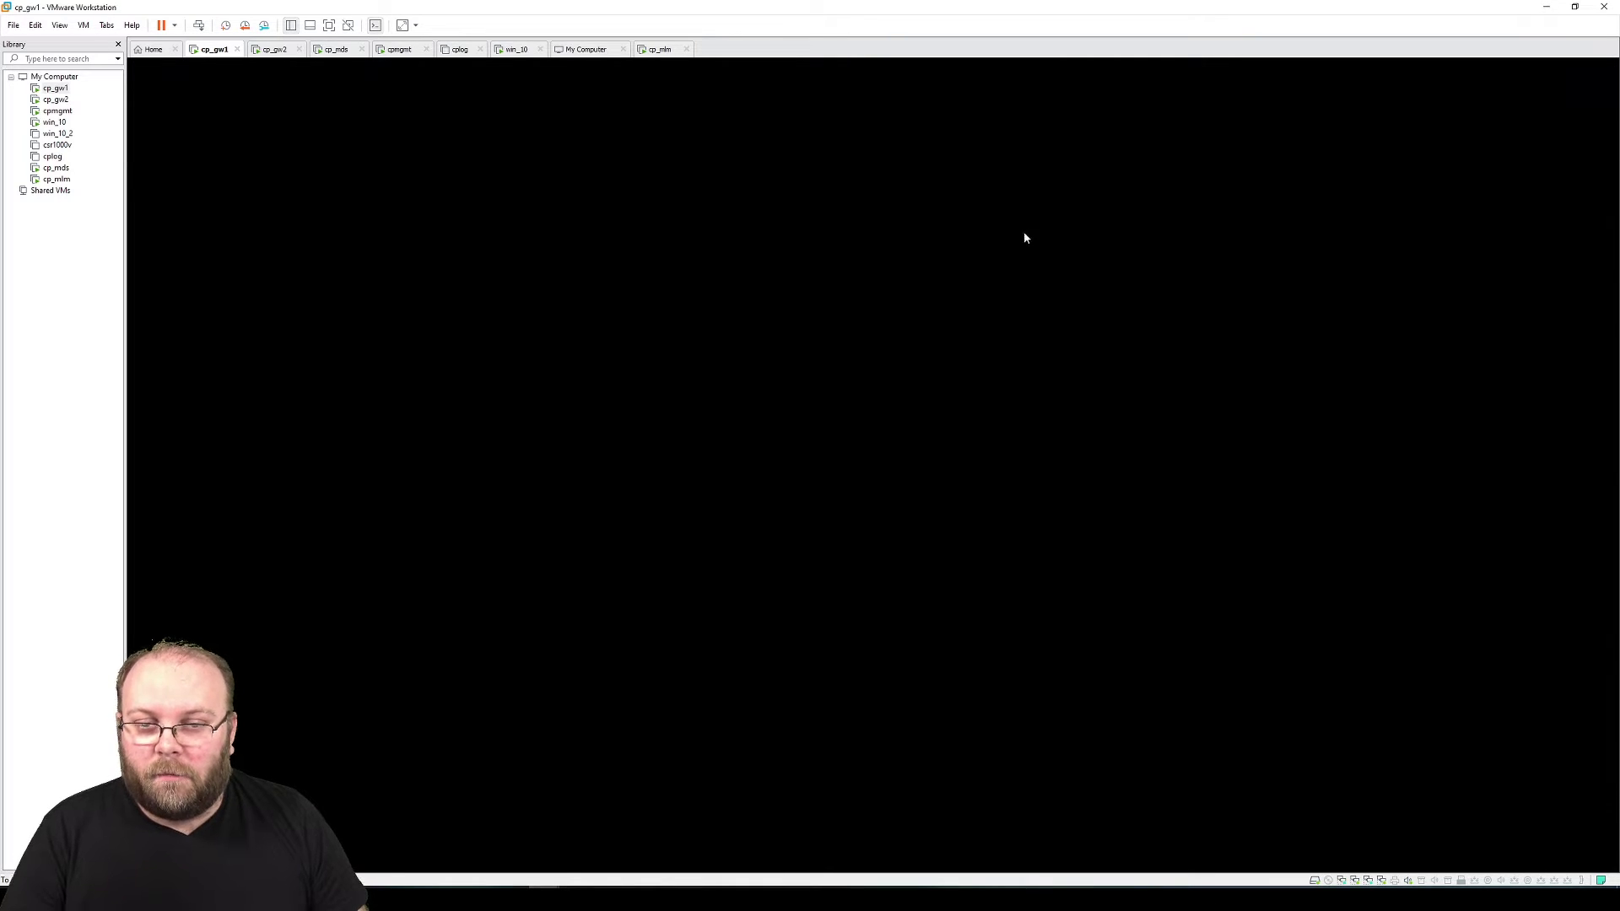
pyautogui.click(16, 25)
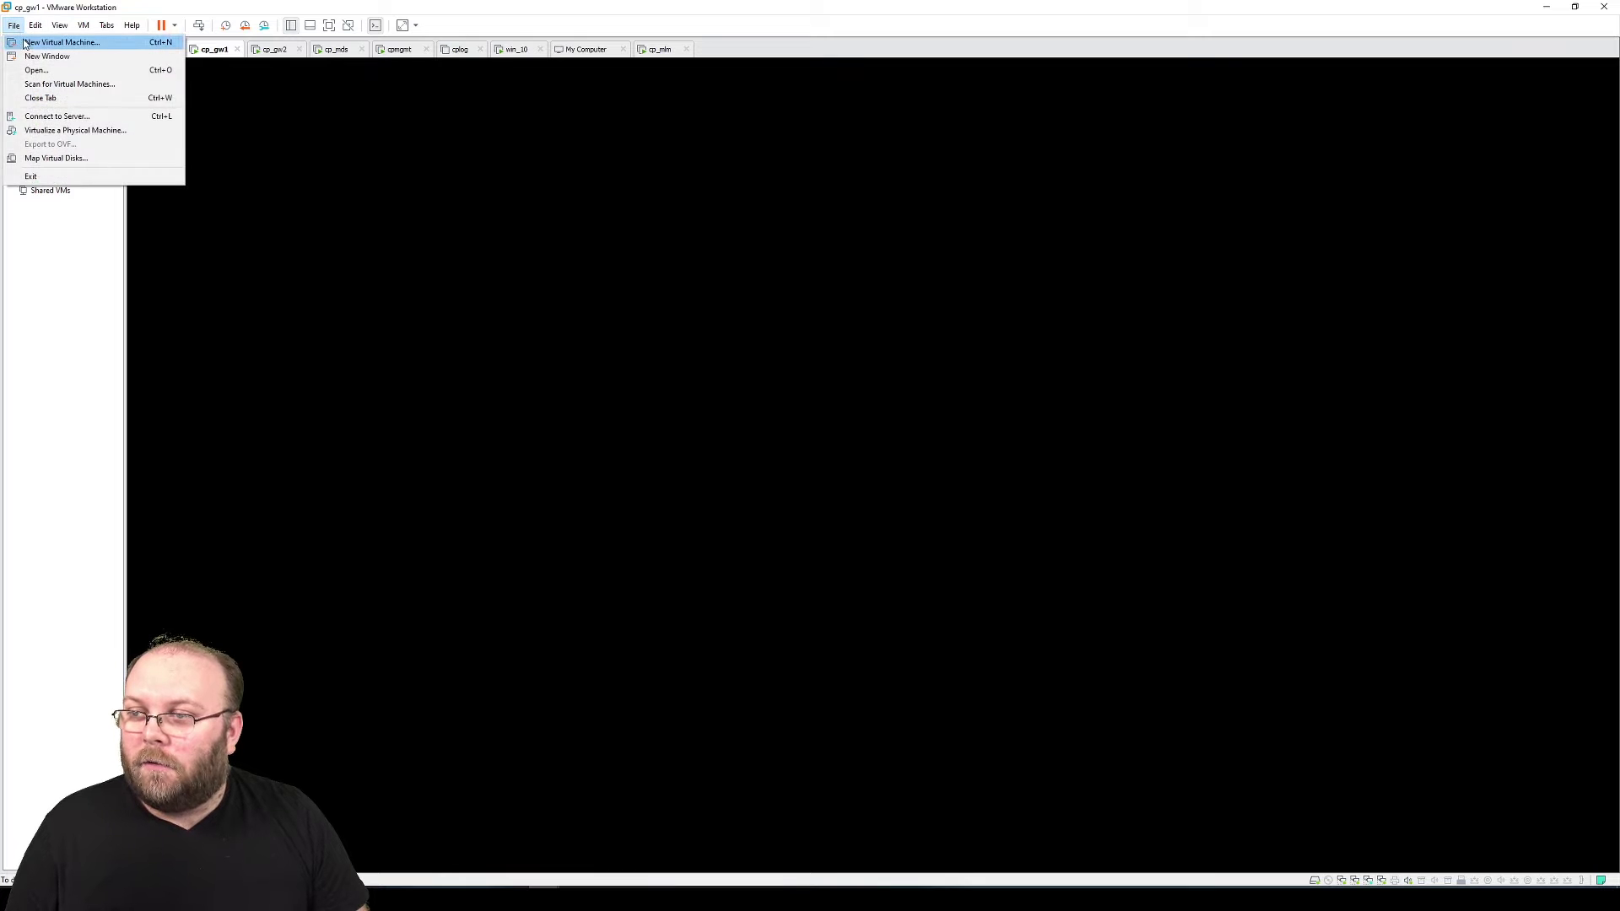
# Start a custom new virtual machine installing from the Check Point R80.30 Gaia ISO
pyautogui.click(25, 40)
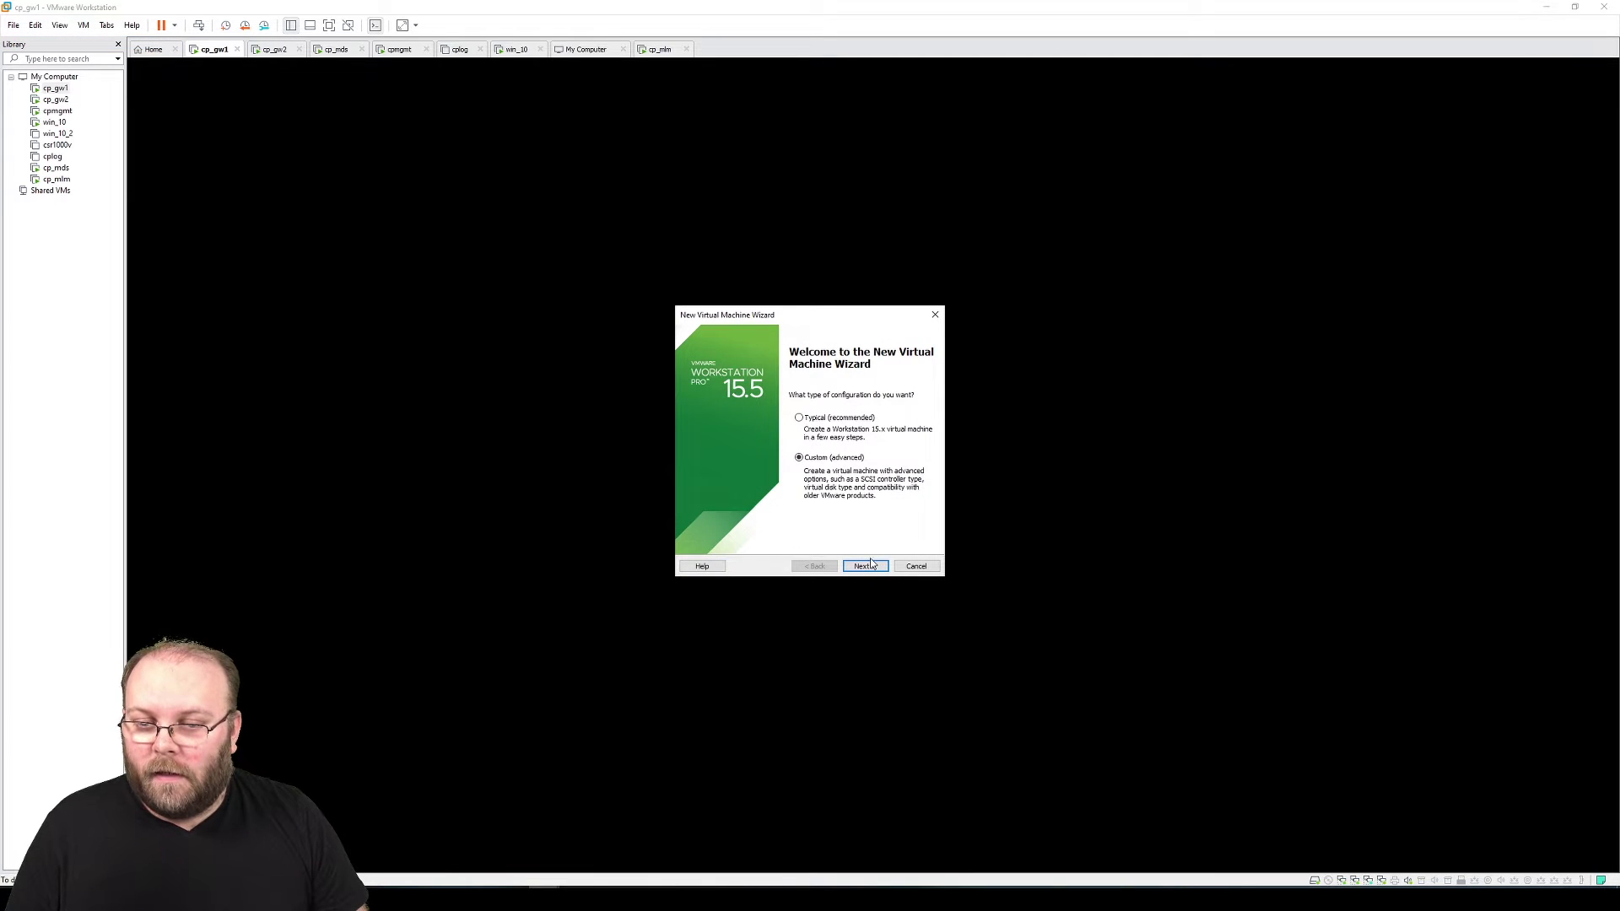
pyautogui.click(865, 564)
pyautogui.click(865, 565)
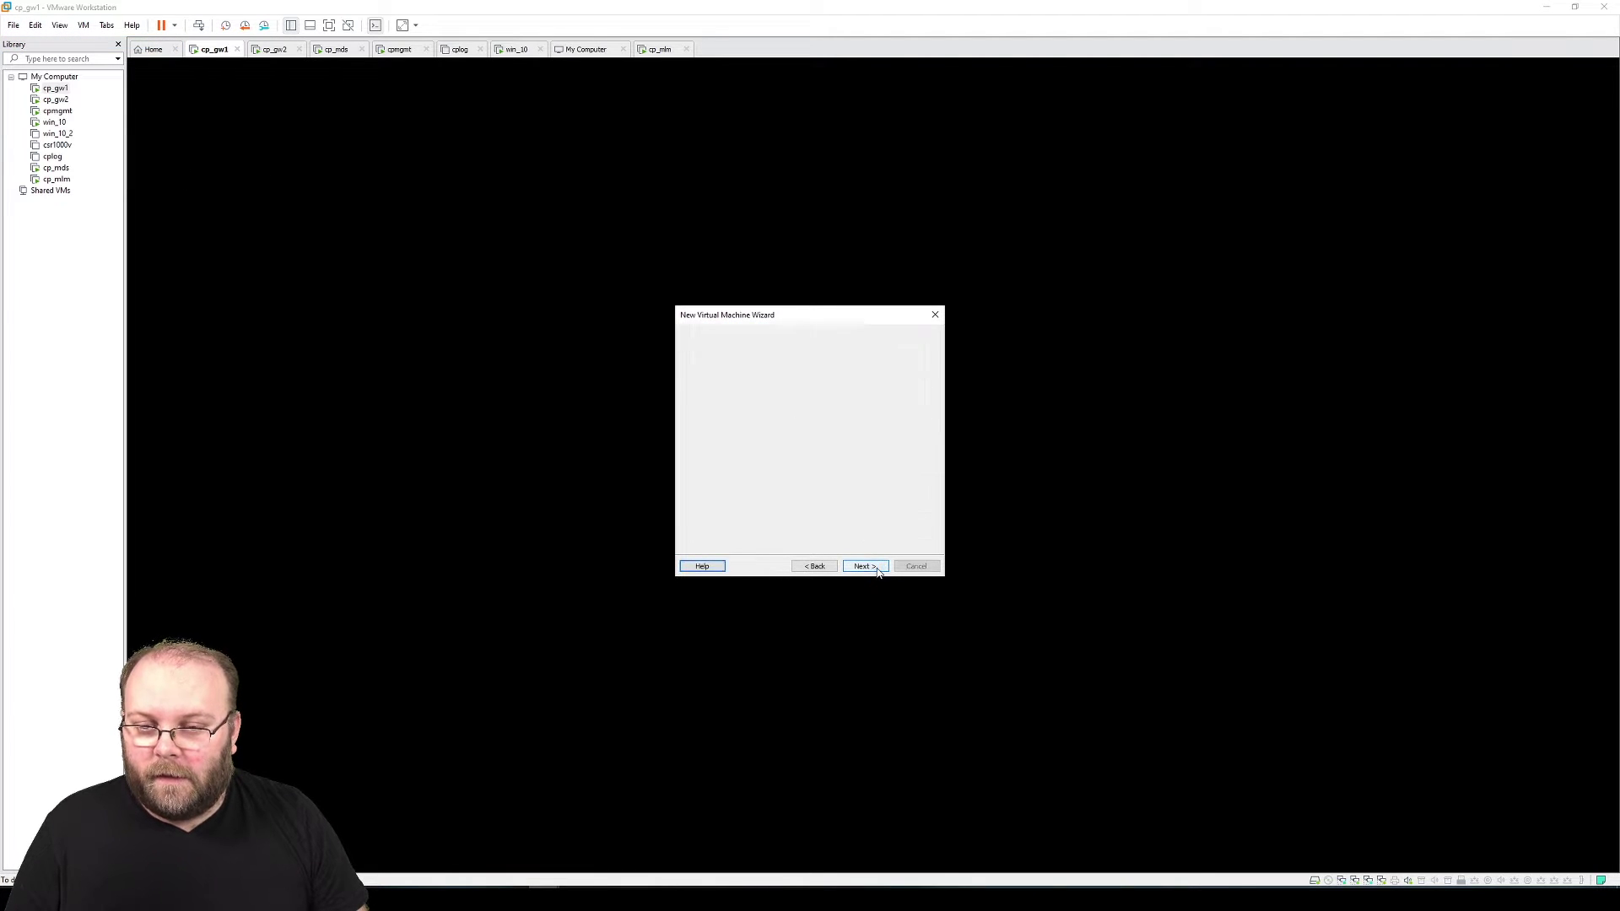
pyautogui.click(774, 445)
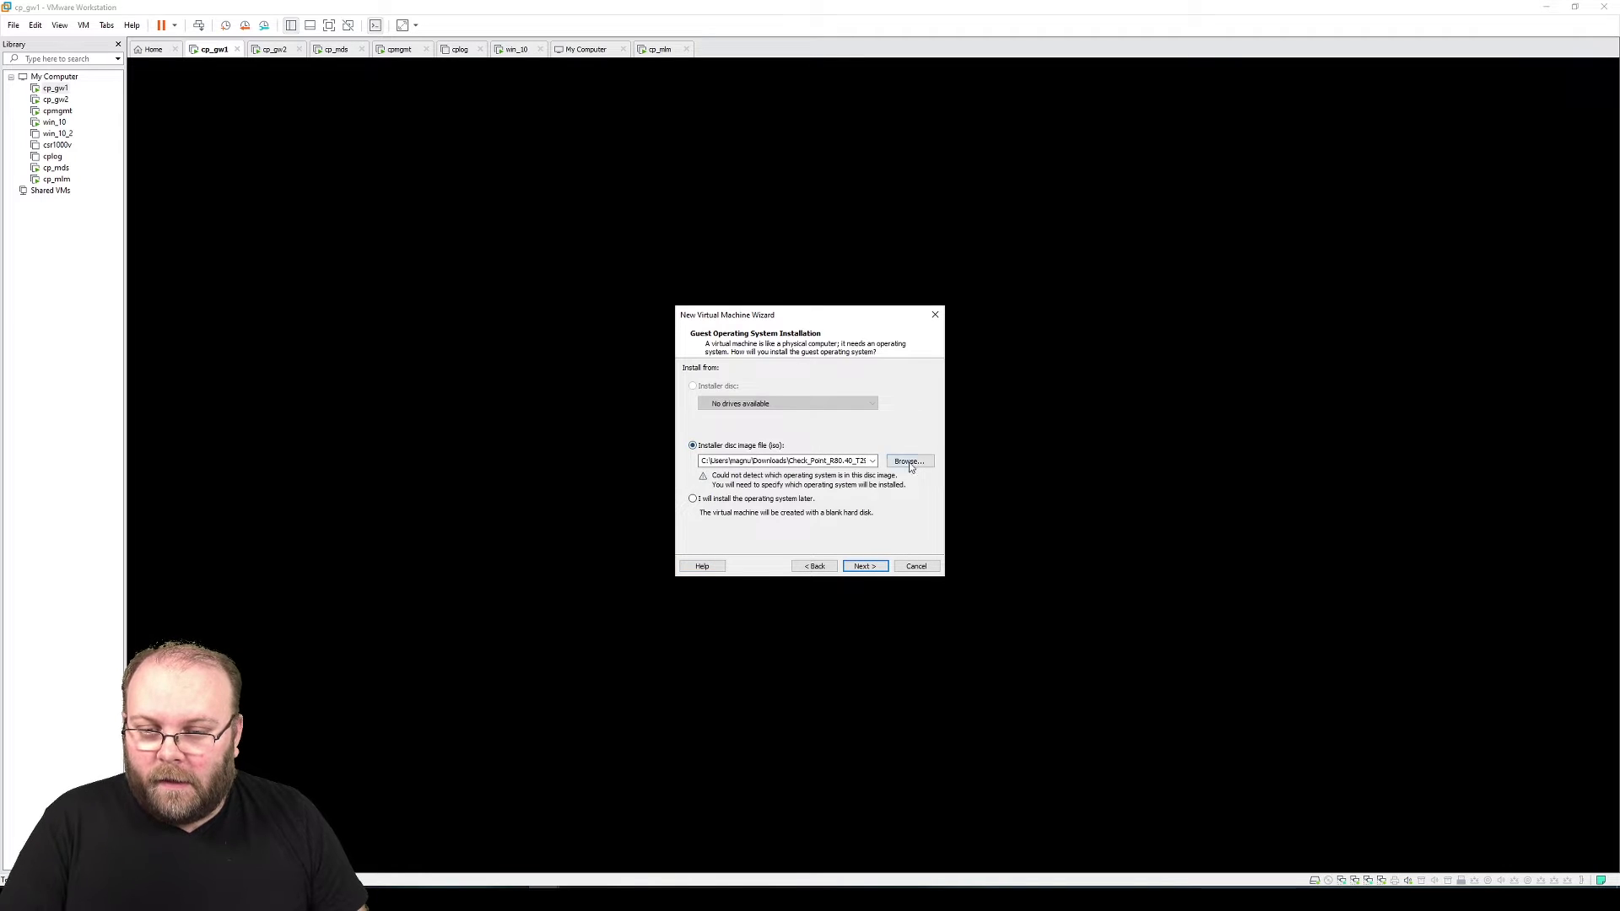
pyautogui.click(910, 462)
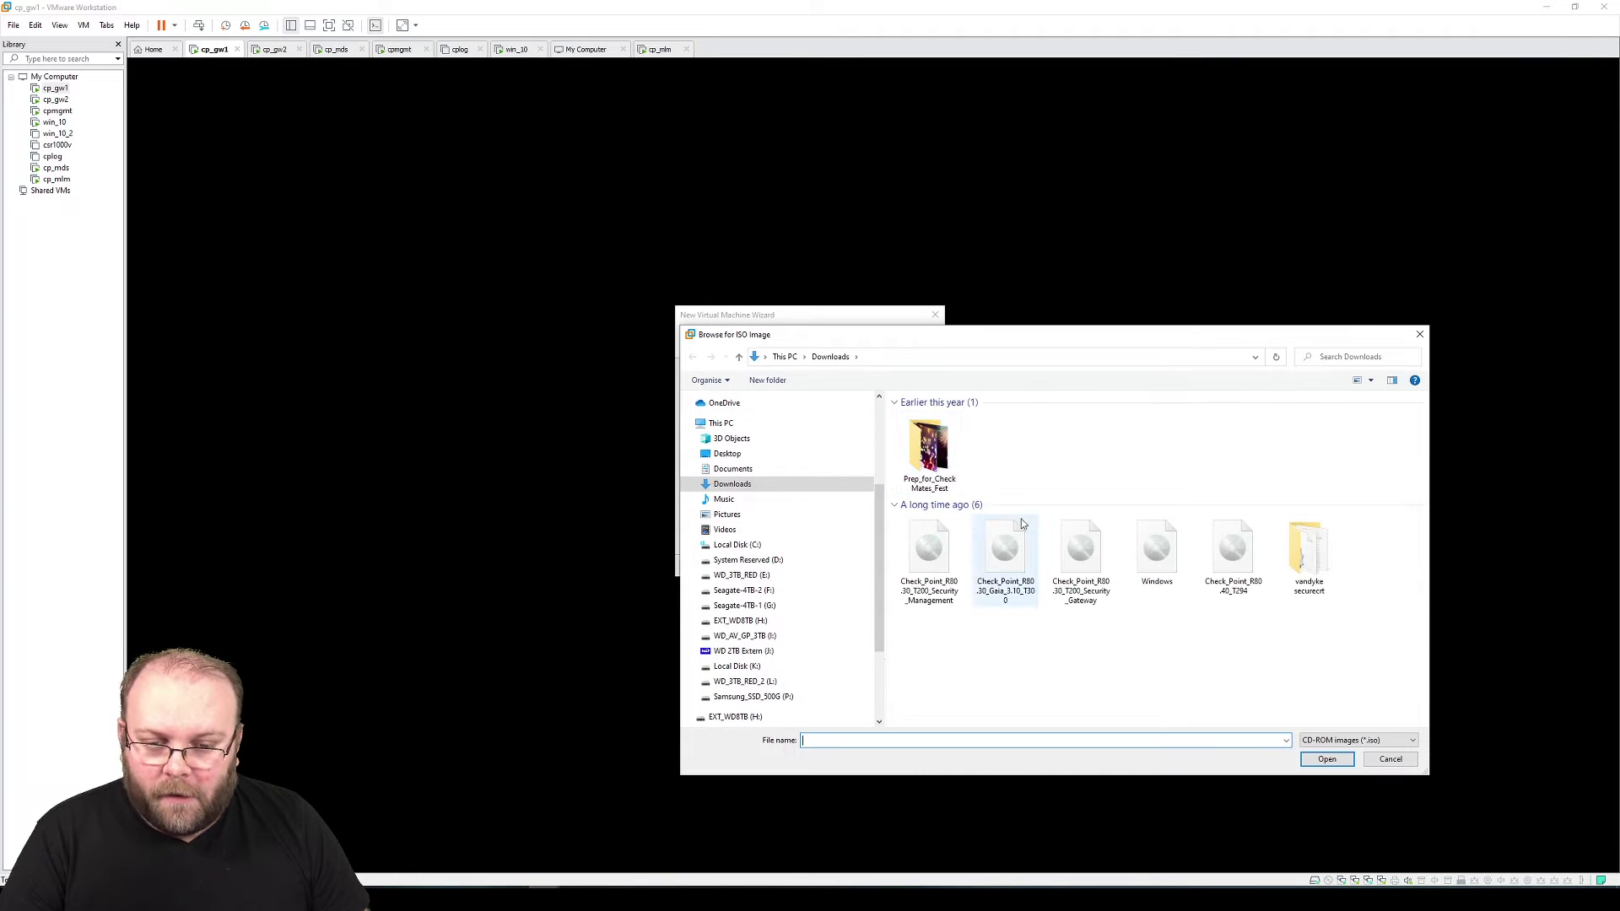
pyautogui.click(1023, 546)
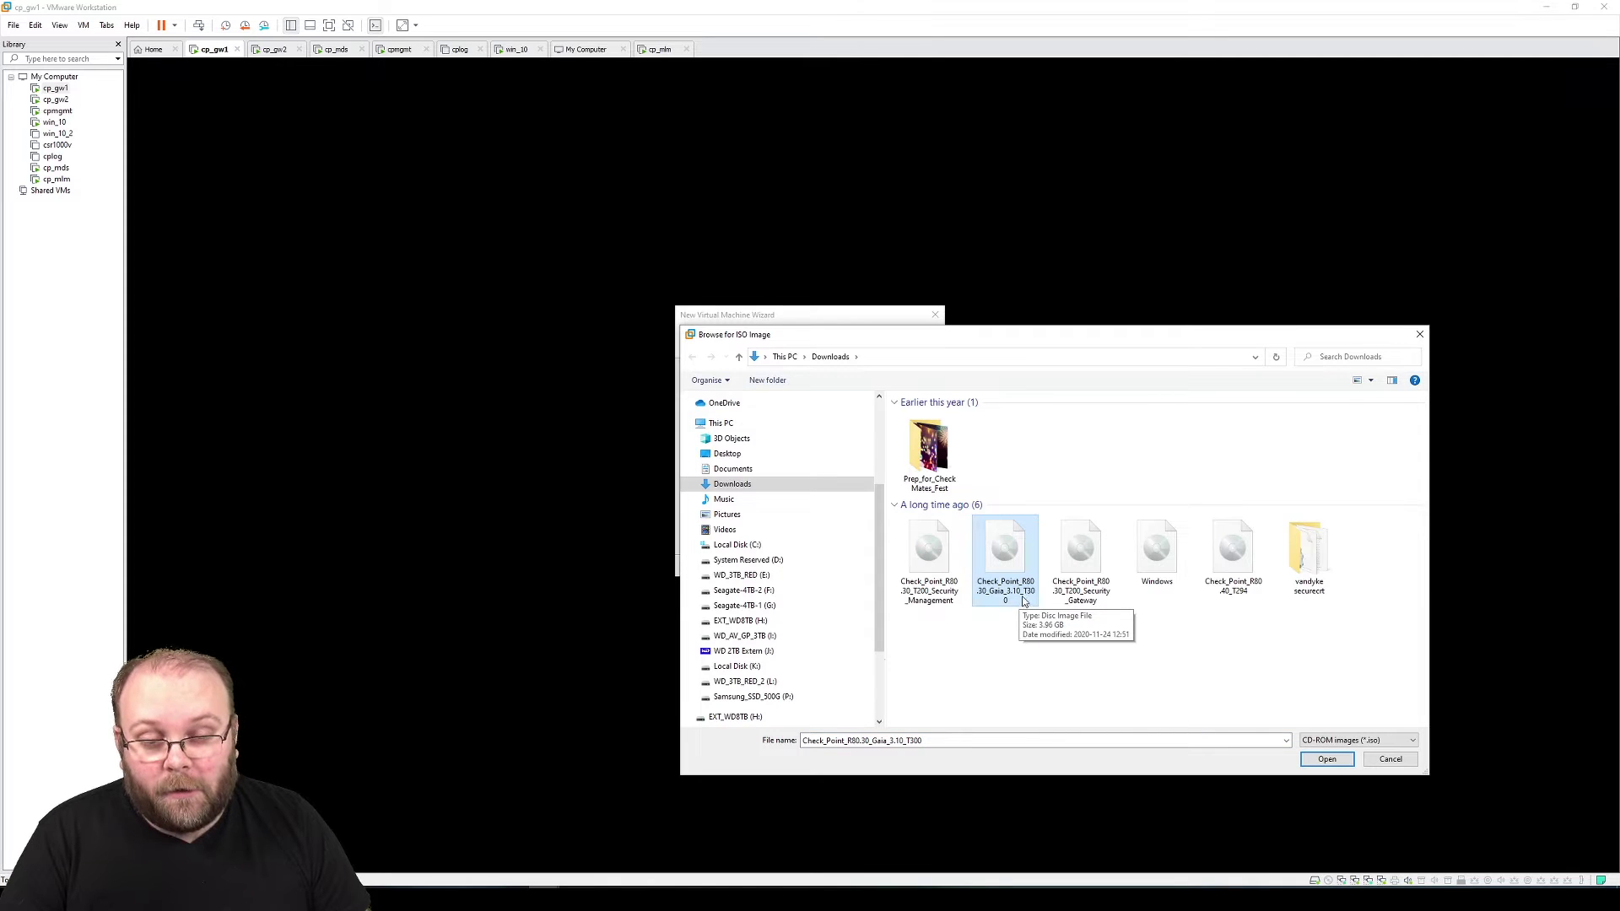
pyautogui.click(1327, 760)
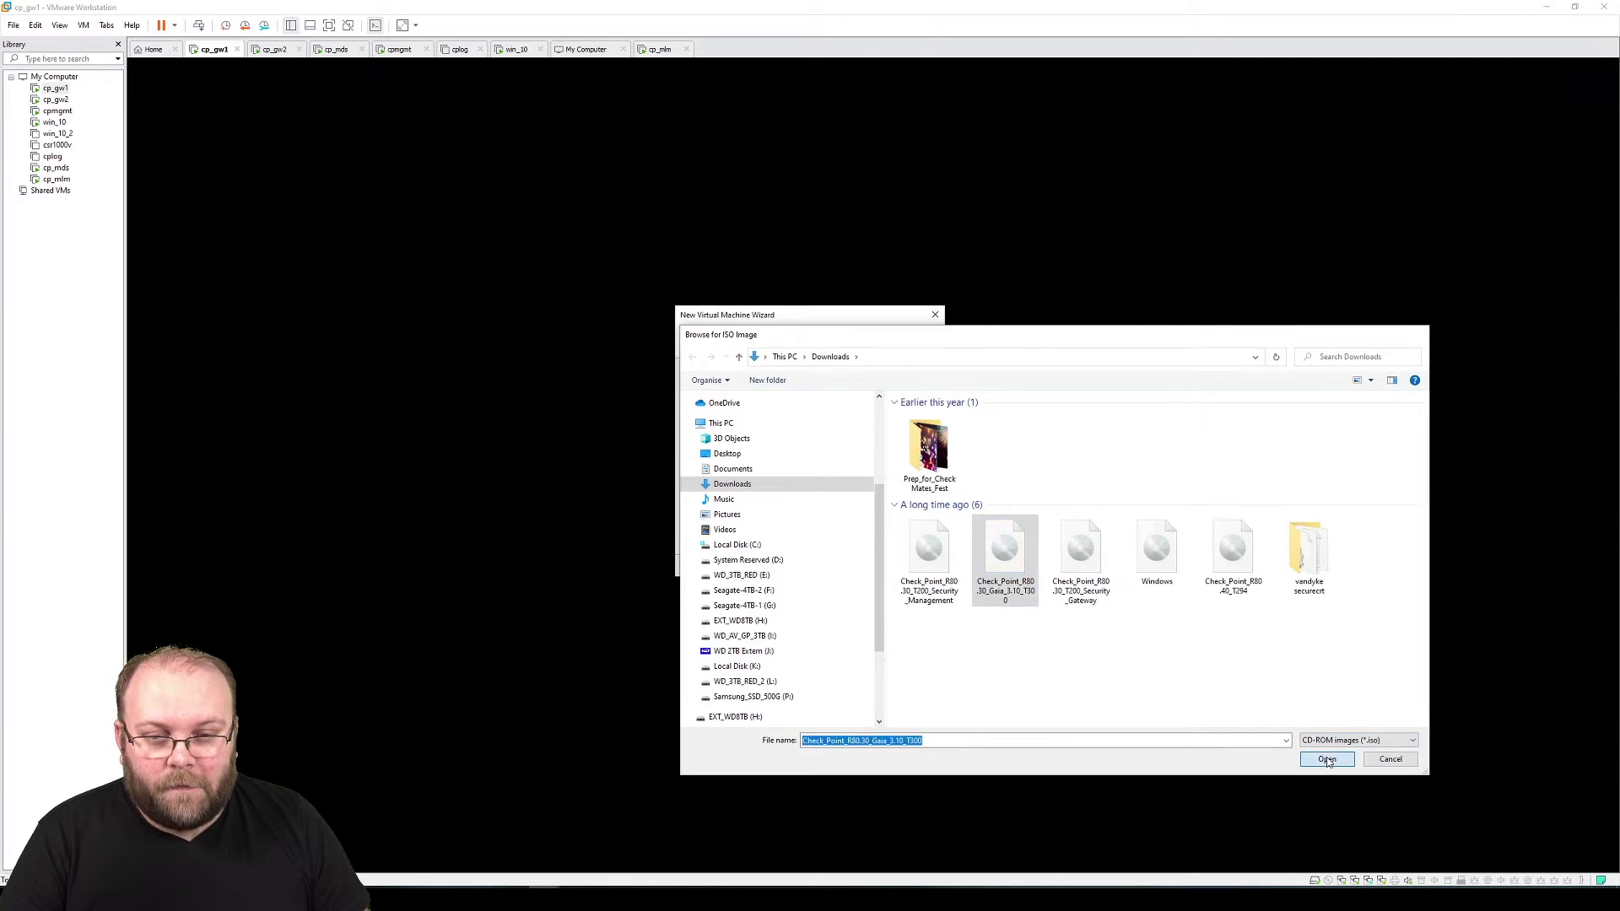
# Choose Red Hat Enterprise Linux 5 64-bit and name the VM vsx01 at H:\vmware_lab\vsx01
pyautogui.click(865, 566)
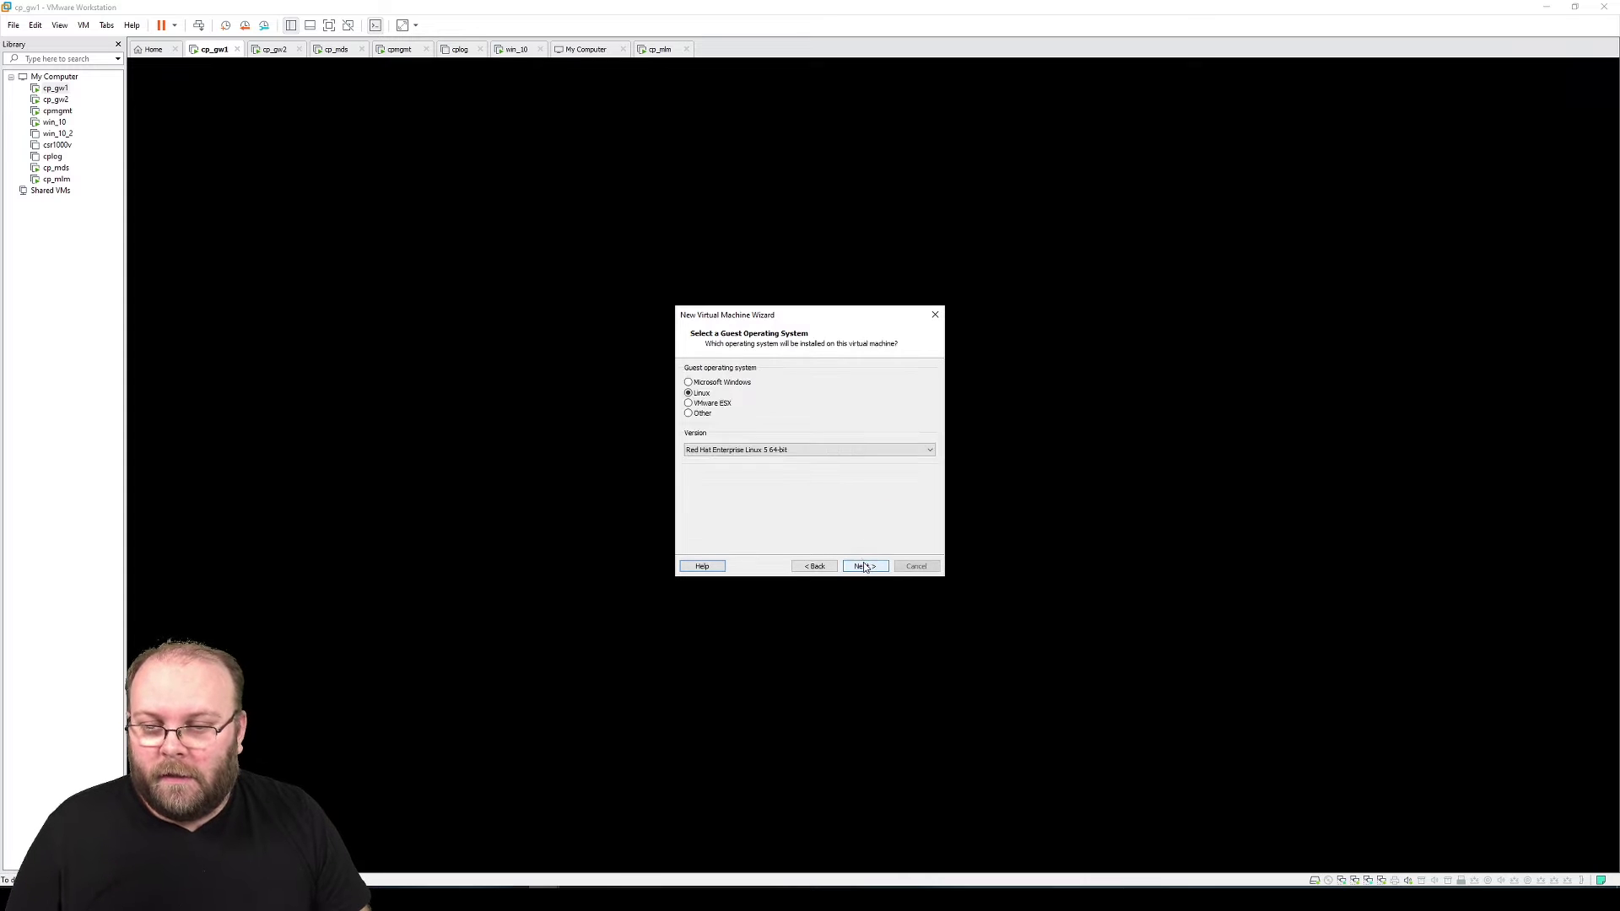
pyautogui.click(866, 565)
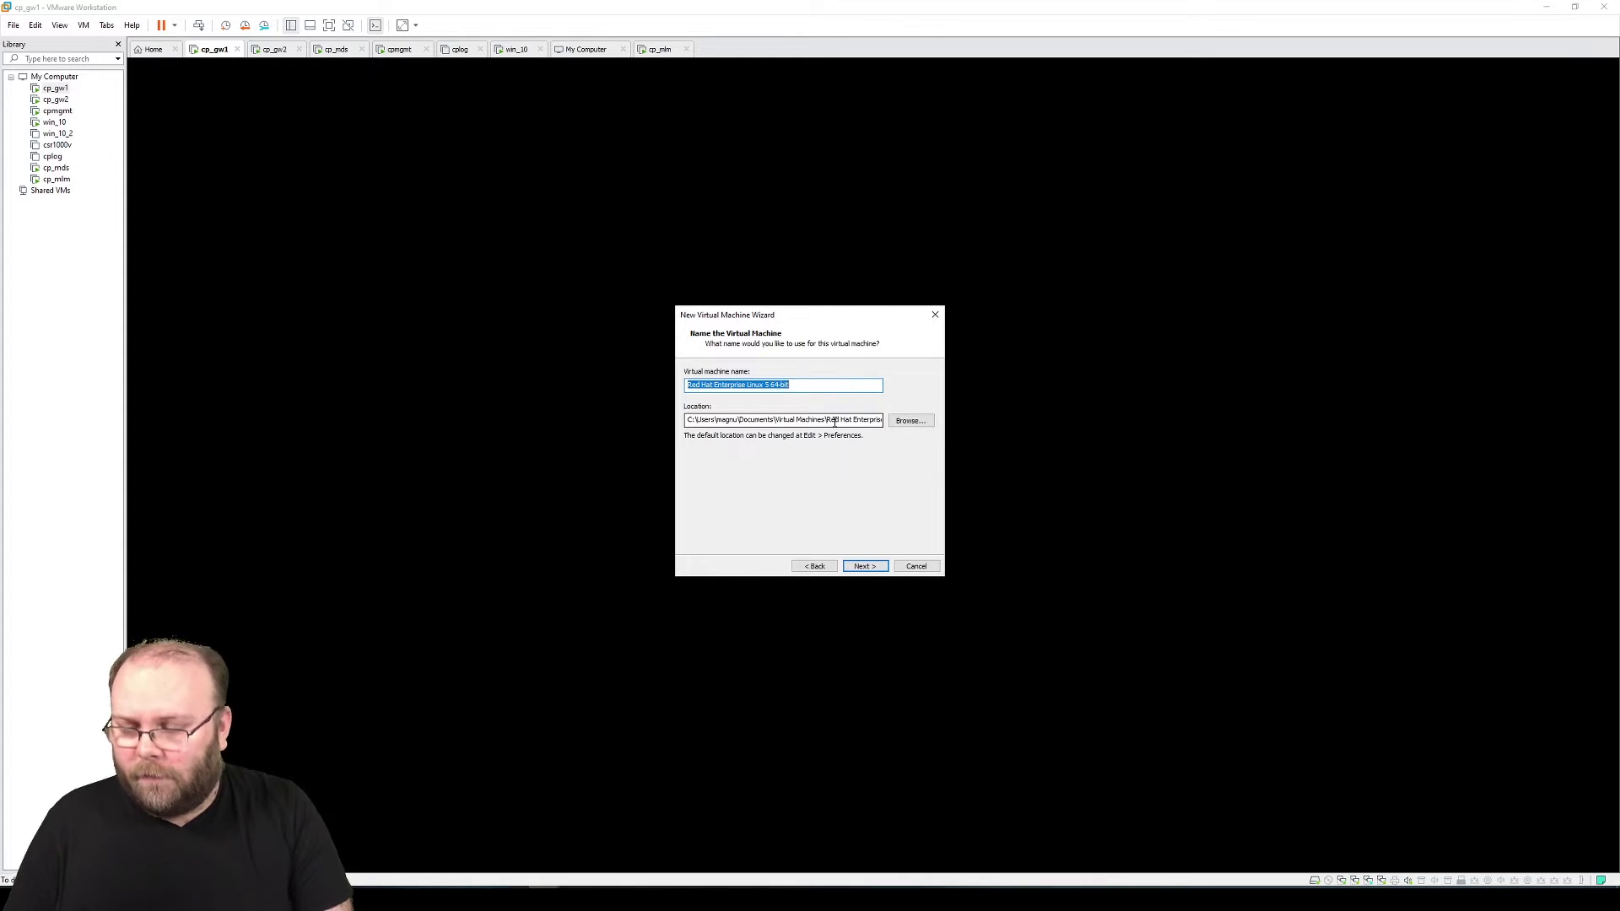
pyautogui.write('vsx01')
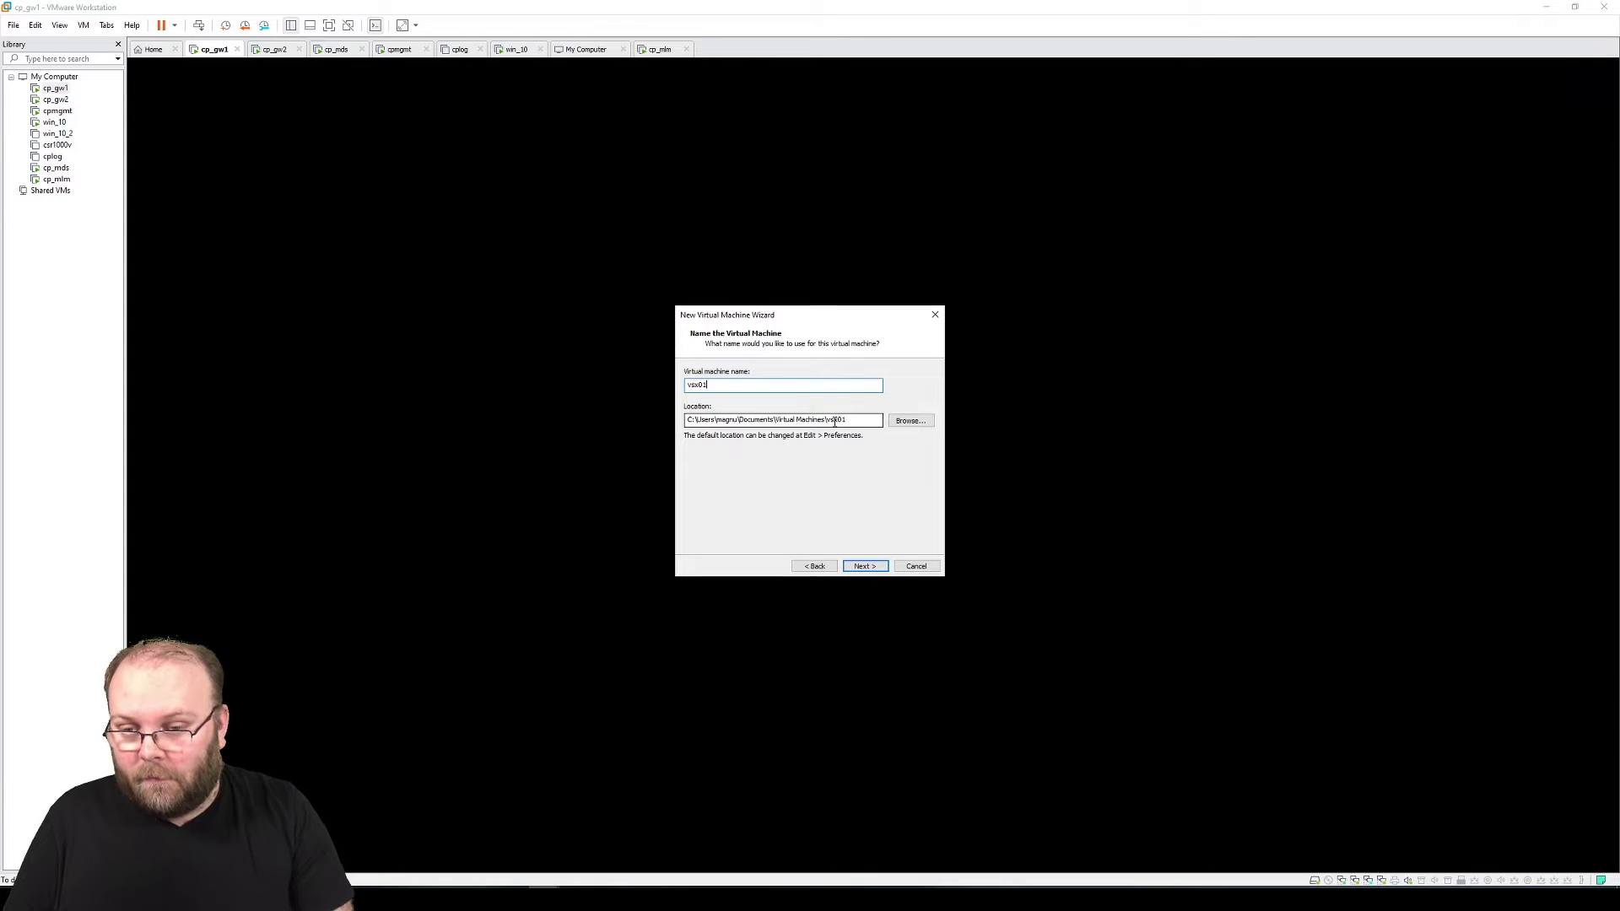
pyautogui.click(910, 420)
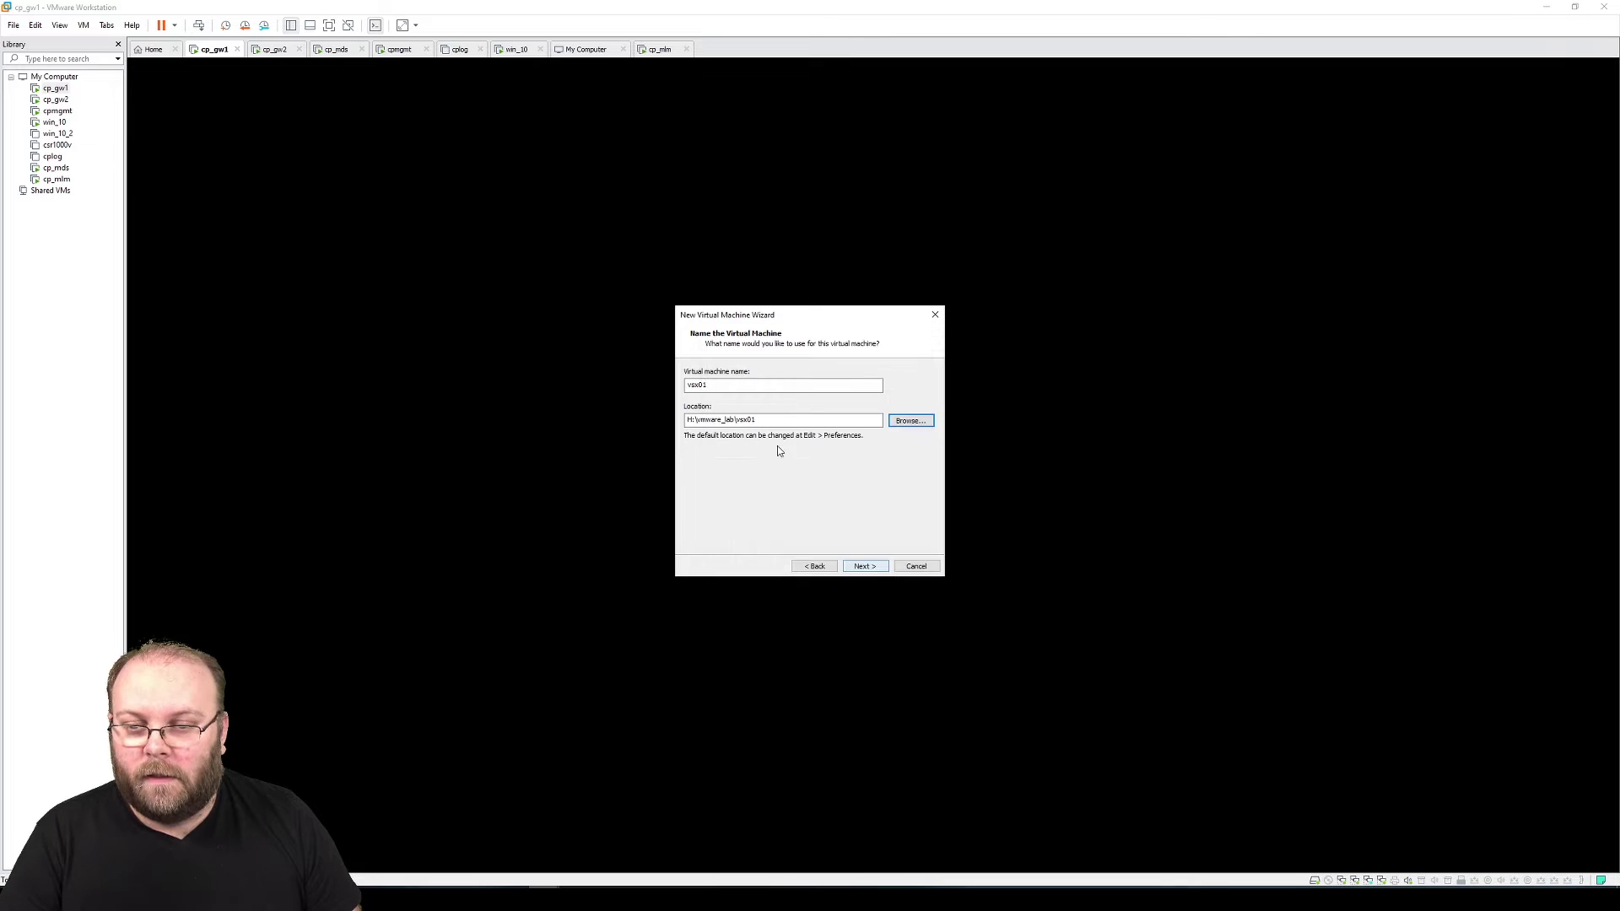
pyautogui.click(865, 566)
# Give vsx01 4 processors and 6144 MB of memory
pyautogui.click(823, 397)
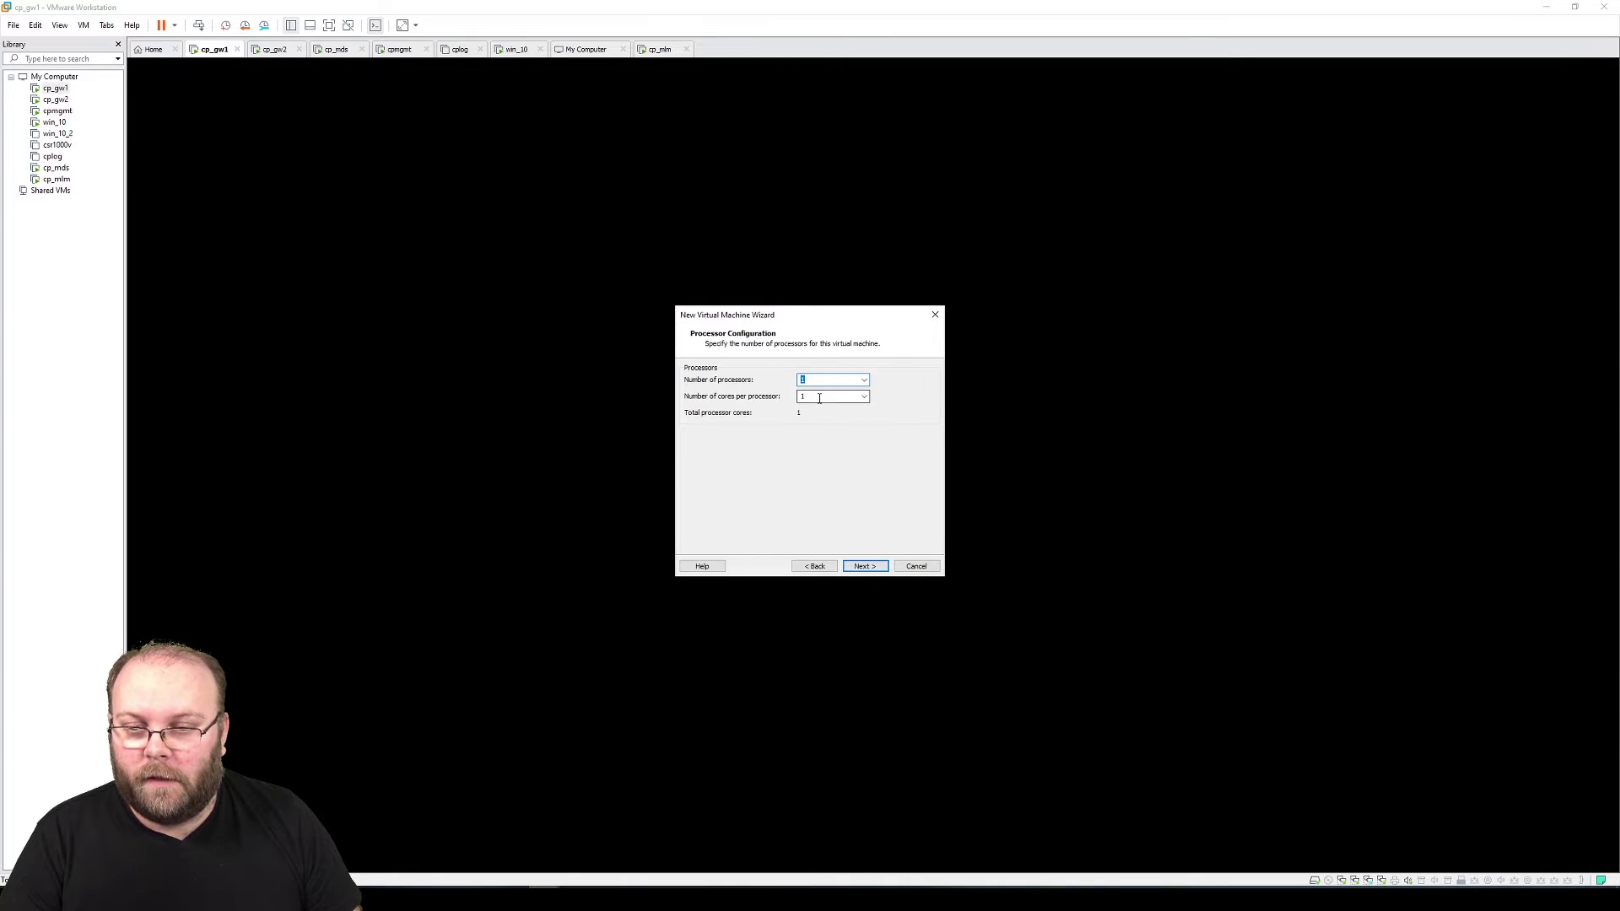
pyautogui.click(865, 566)
pyautogui.moveTo(718, 447); pyautogui.dragTo(722, 429)
pyautogui.doubleClick(894, 393)
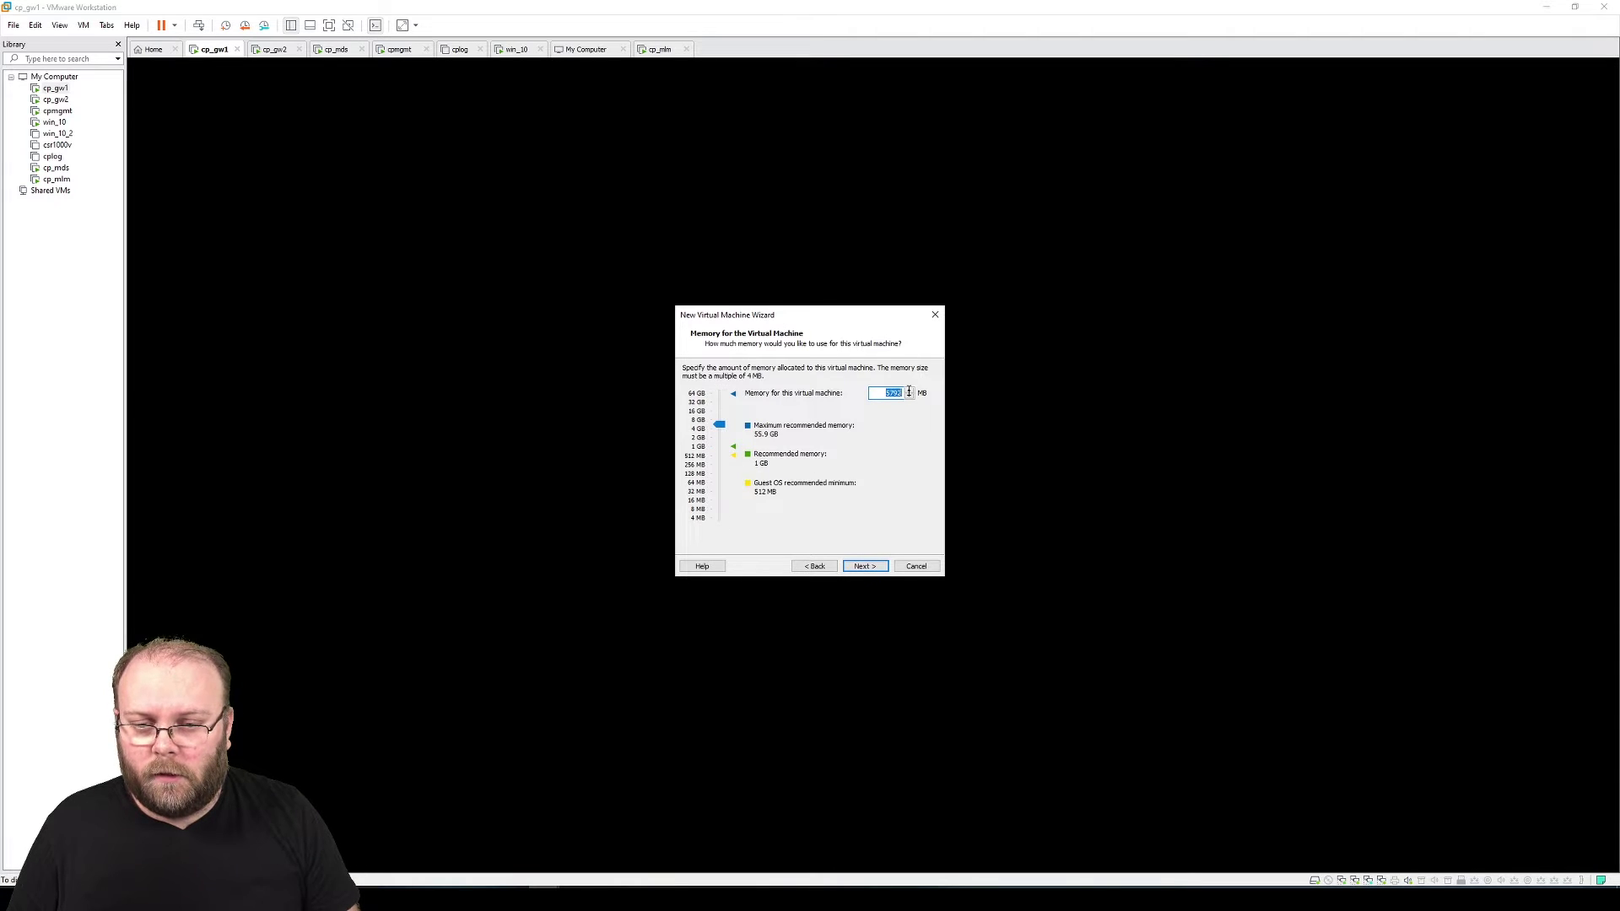
pyautogui.write('6144')
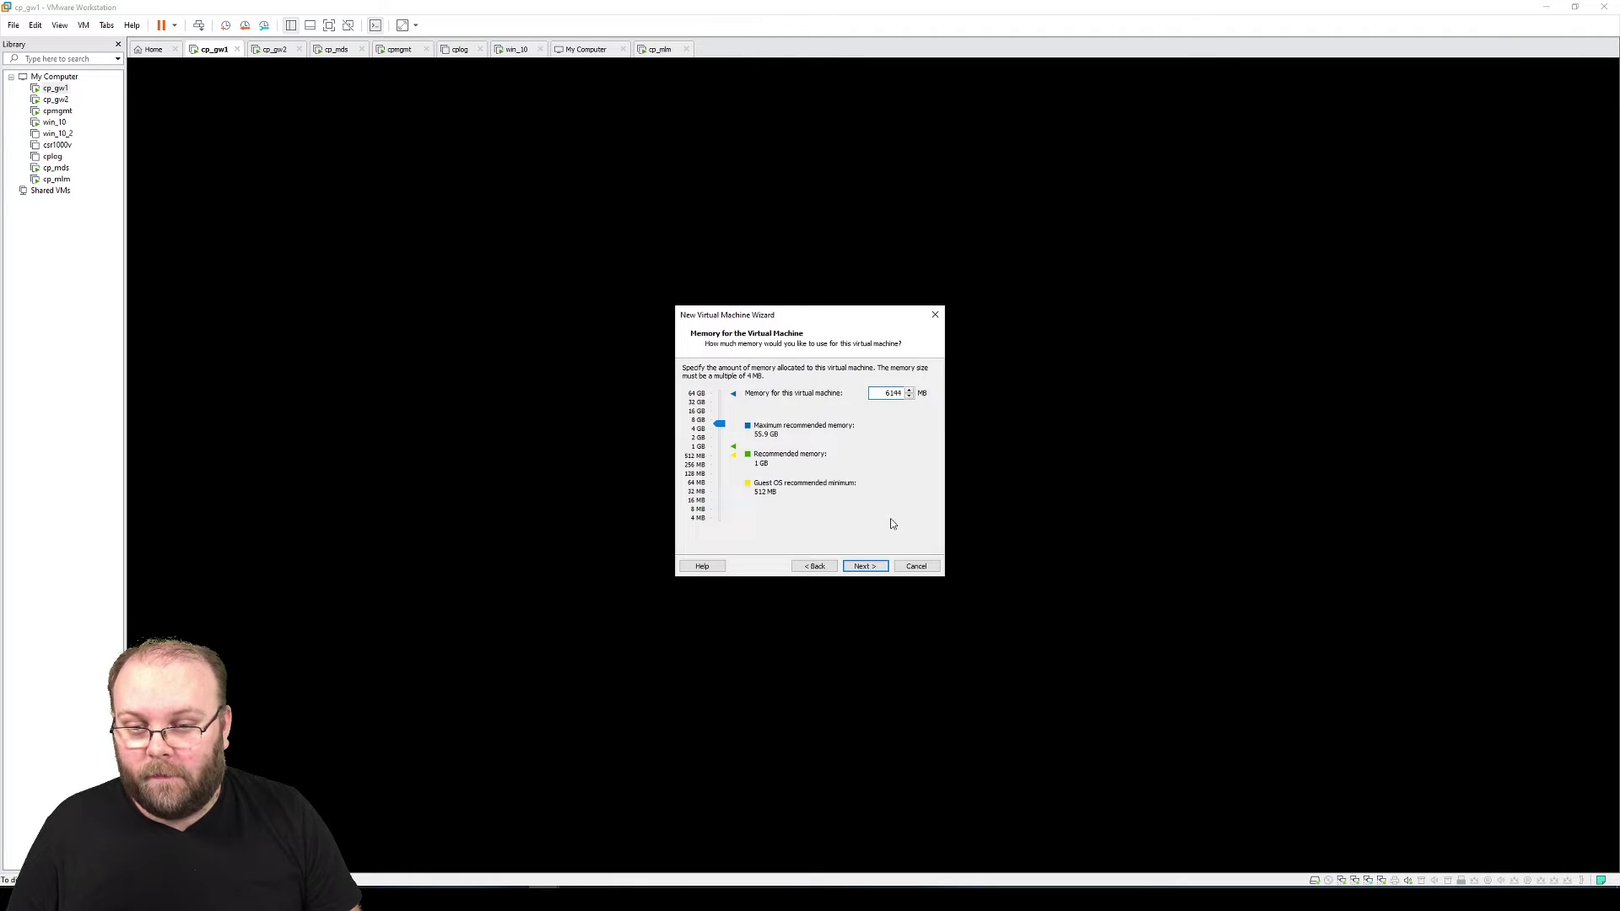
pyautogui.click(873, 566)
# Keep default network, controller and disk types, and create a new 200 GB disk
pyautogui.click(873, 566)
pyautogui.click(872, 565)
pyautogui.click(873, 566)
pyautogui.press('Return')
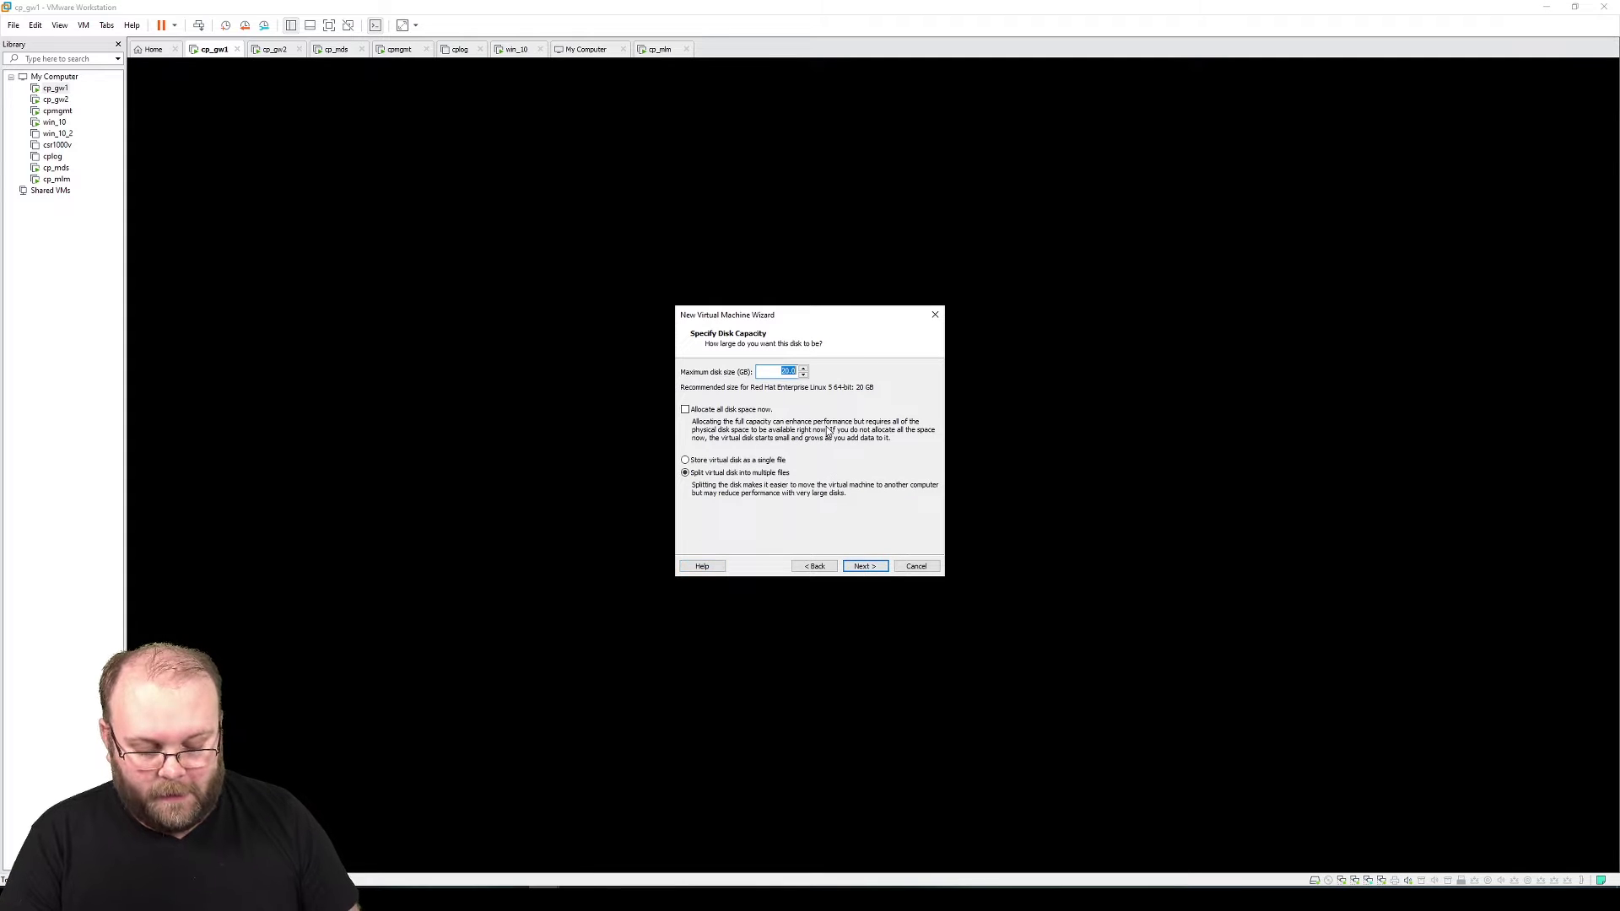
pyautogui.write('20')
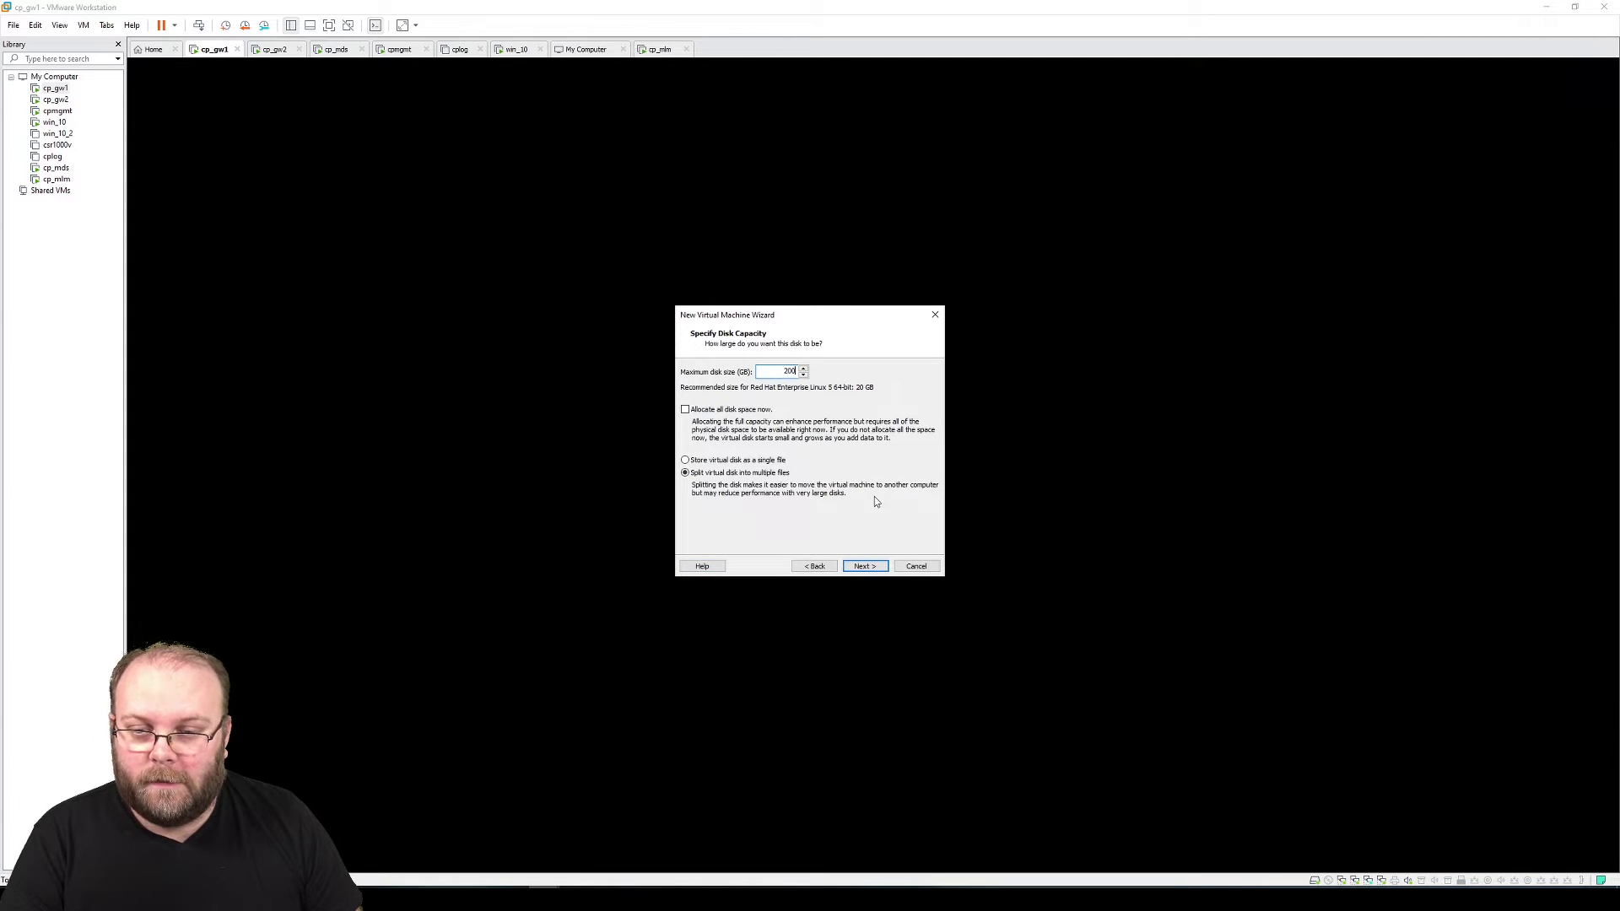
pyautogui.click(875, 567)
pyautogui.click(869, 566)
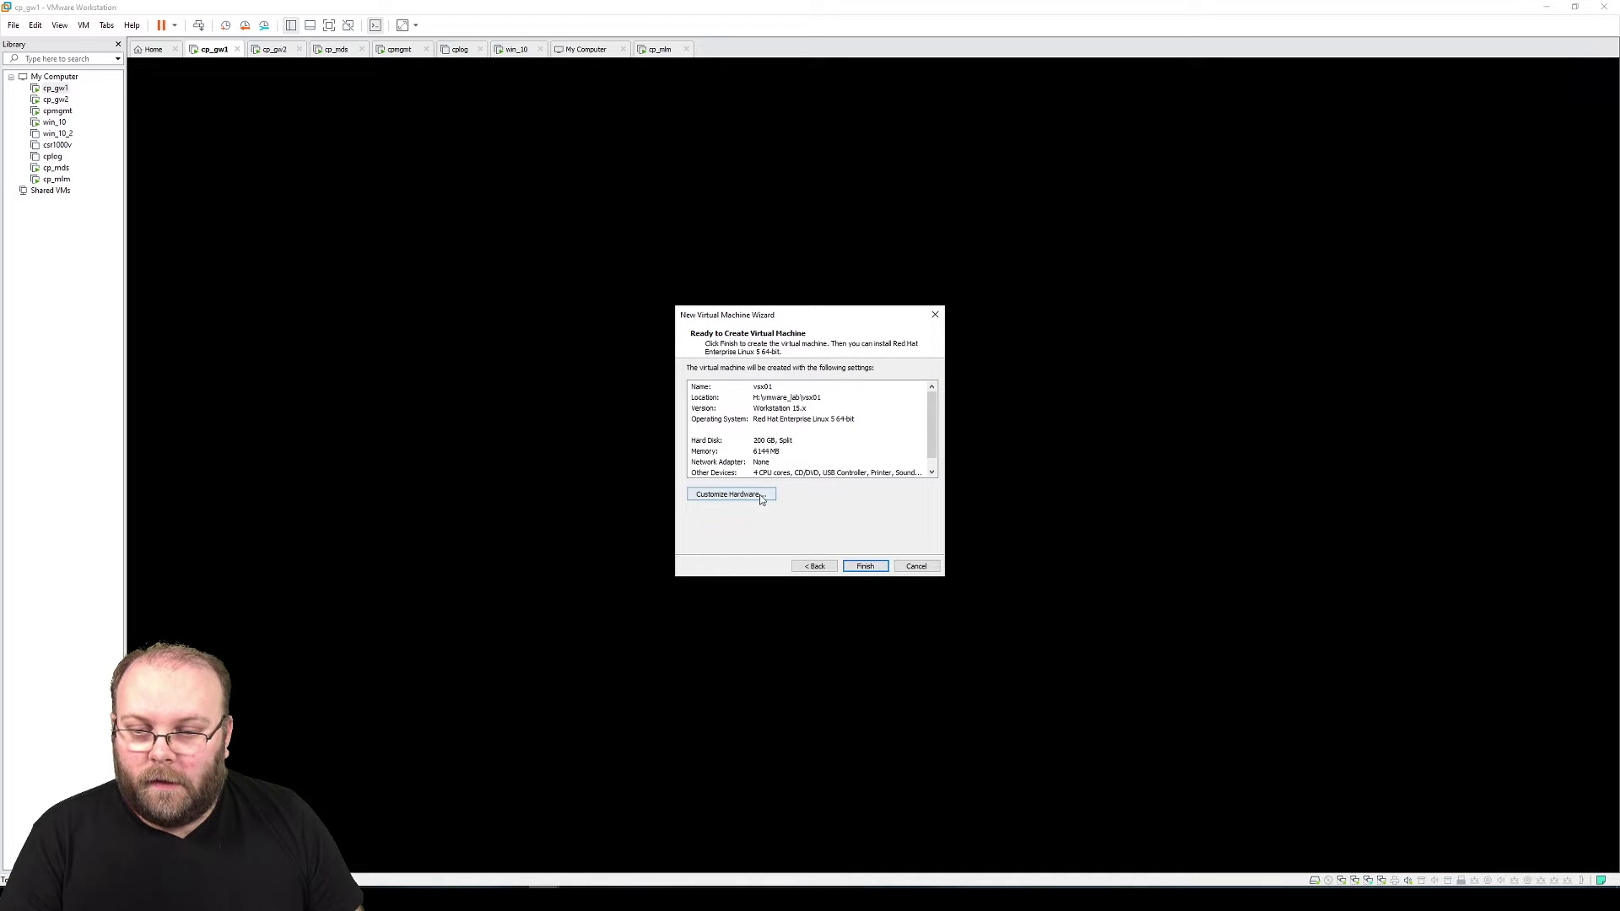
pyautogui.click(761, 495)
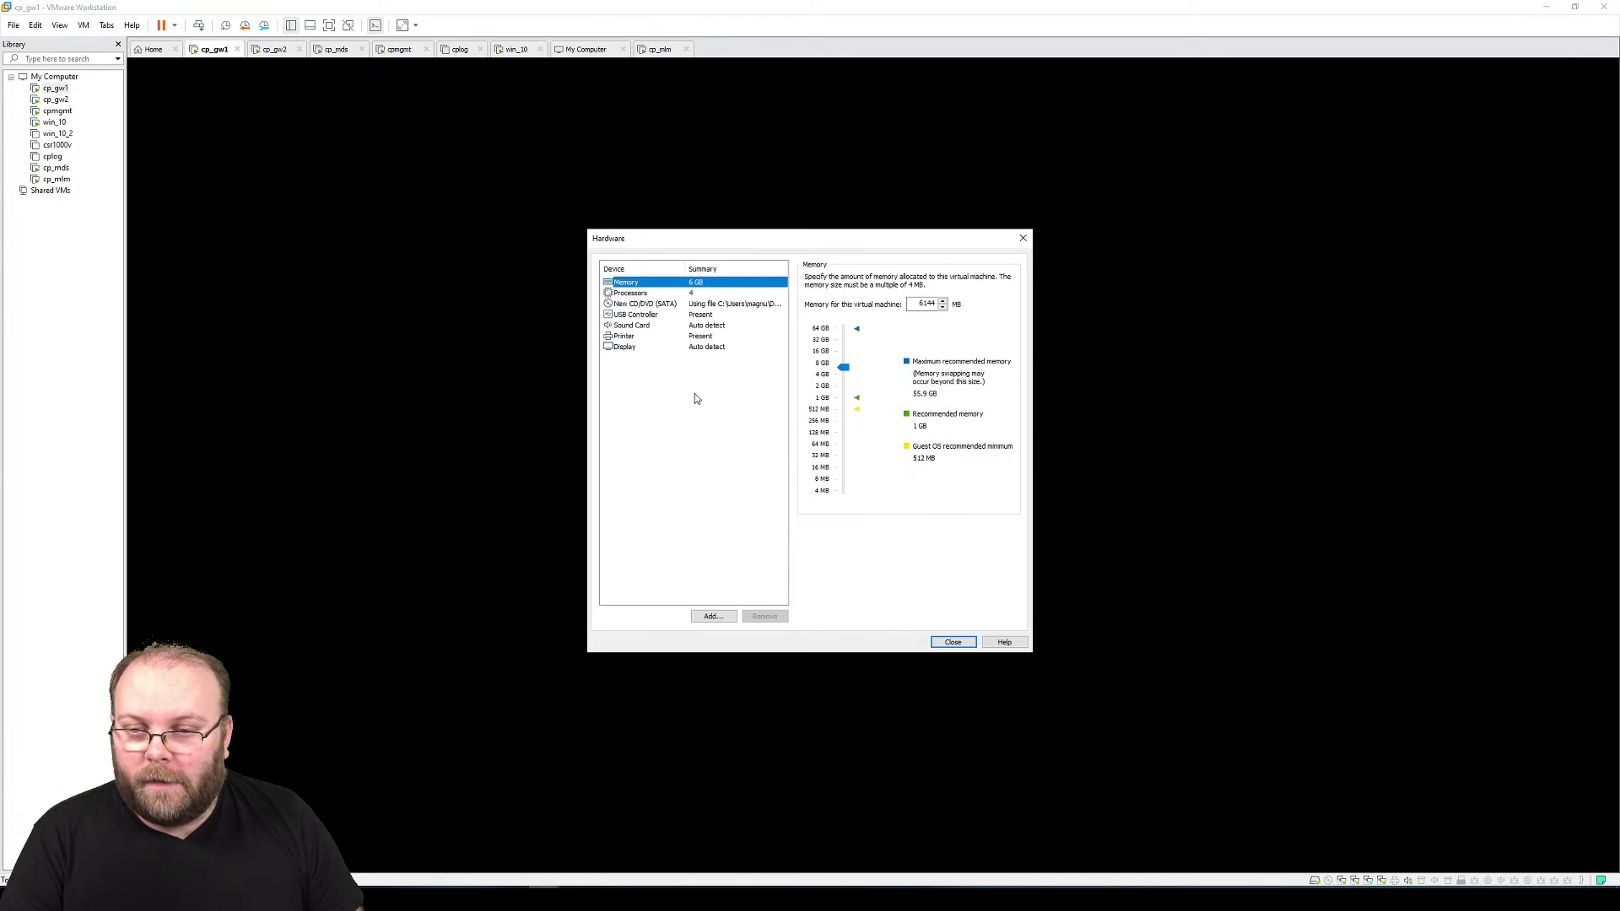
# Add a network adapter to vsx01's hardware and bring the lab topology slide into view
pyautogui.click(716, 616)
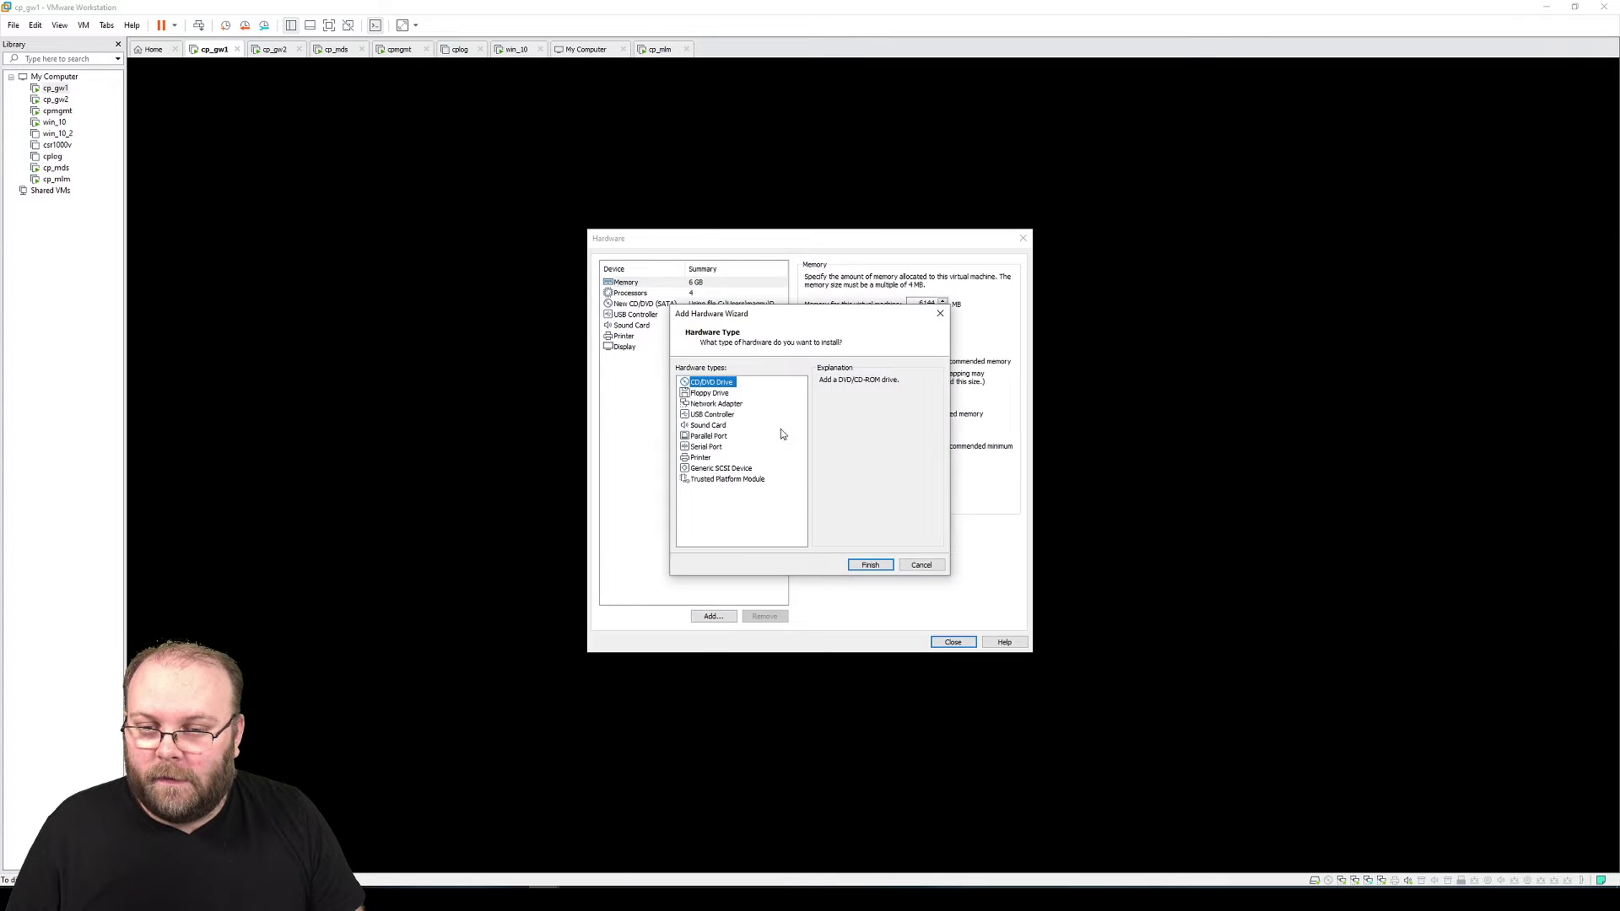
pyautogui.click(731, 405)
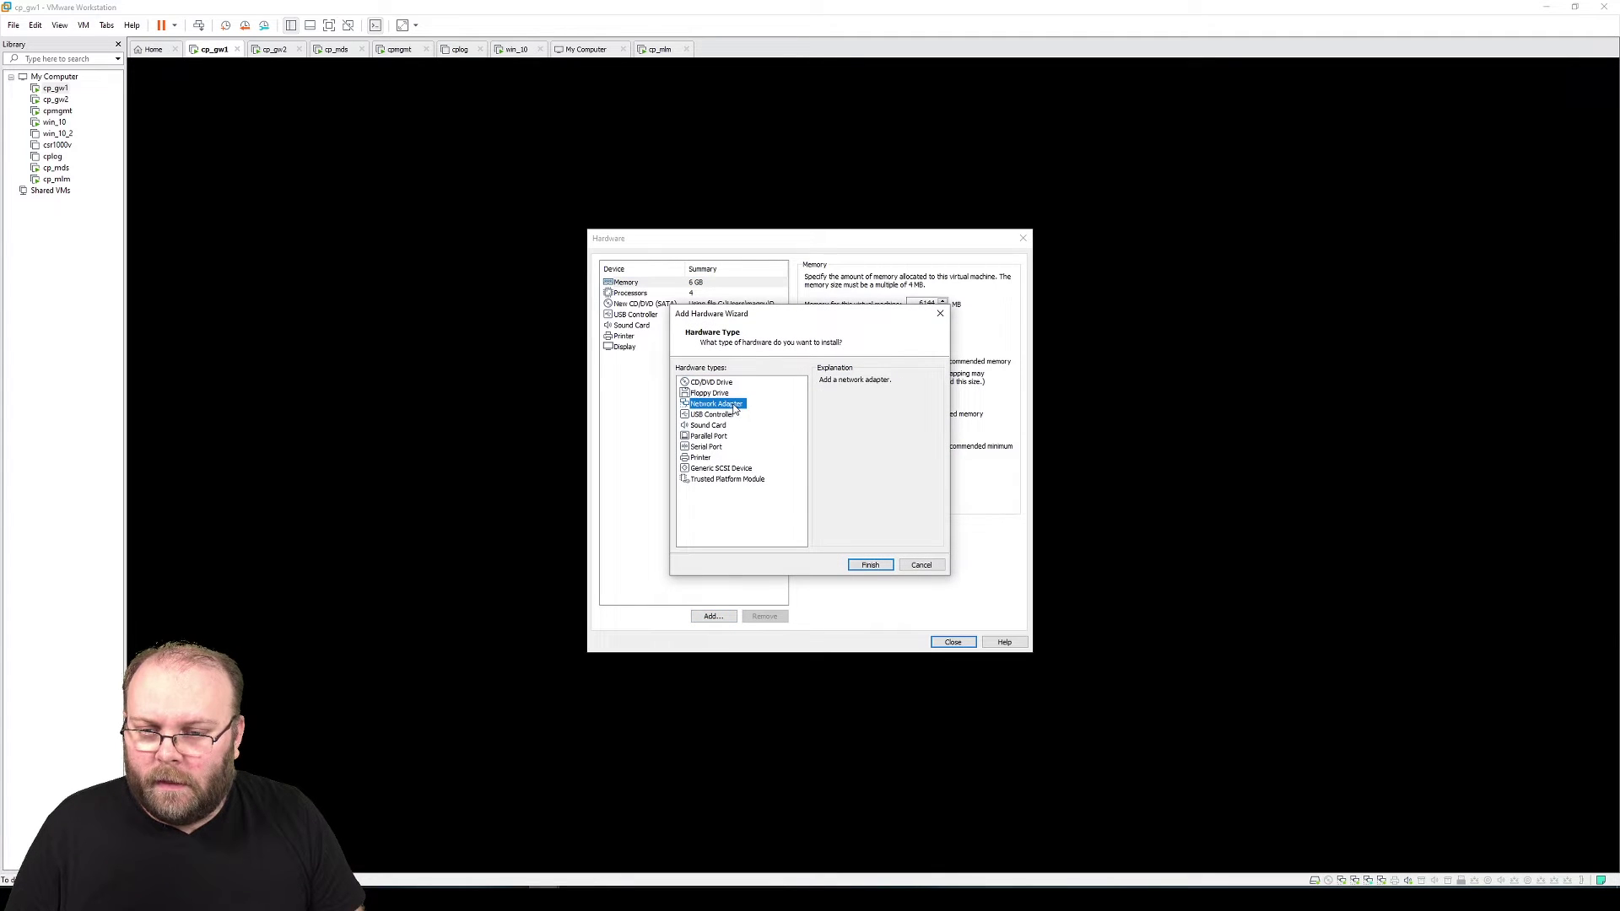
pyautogui.click(870, 564)
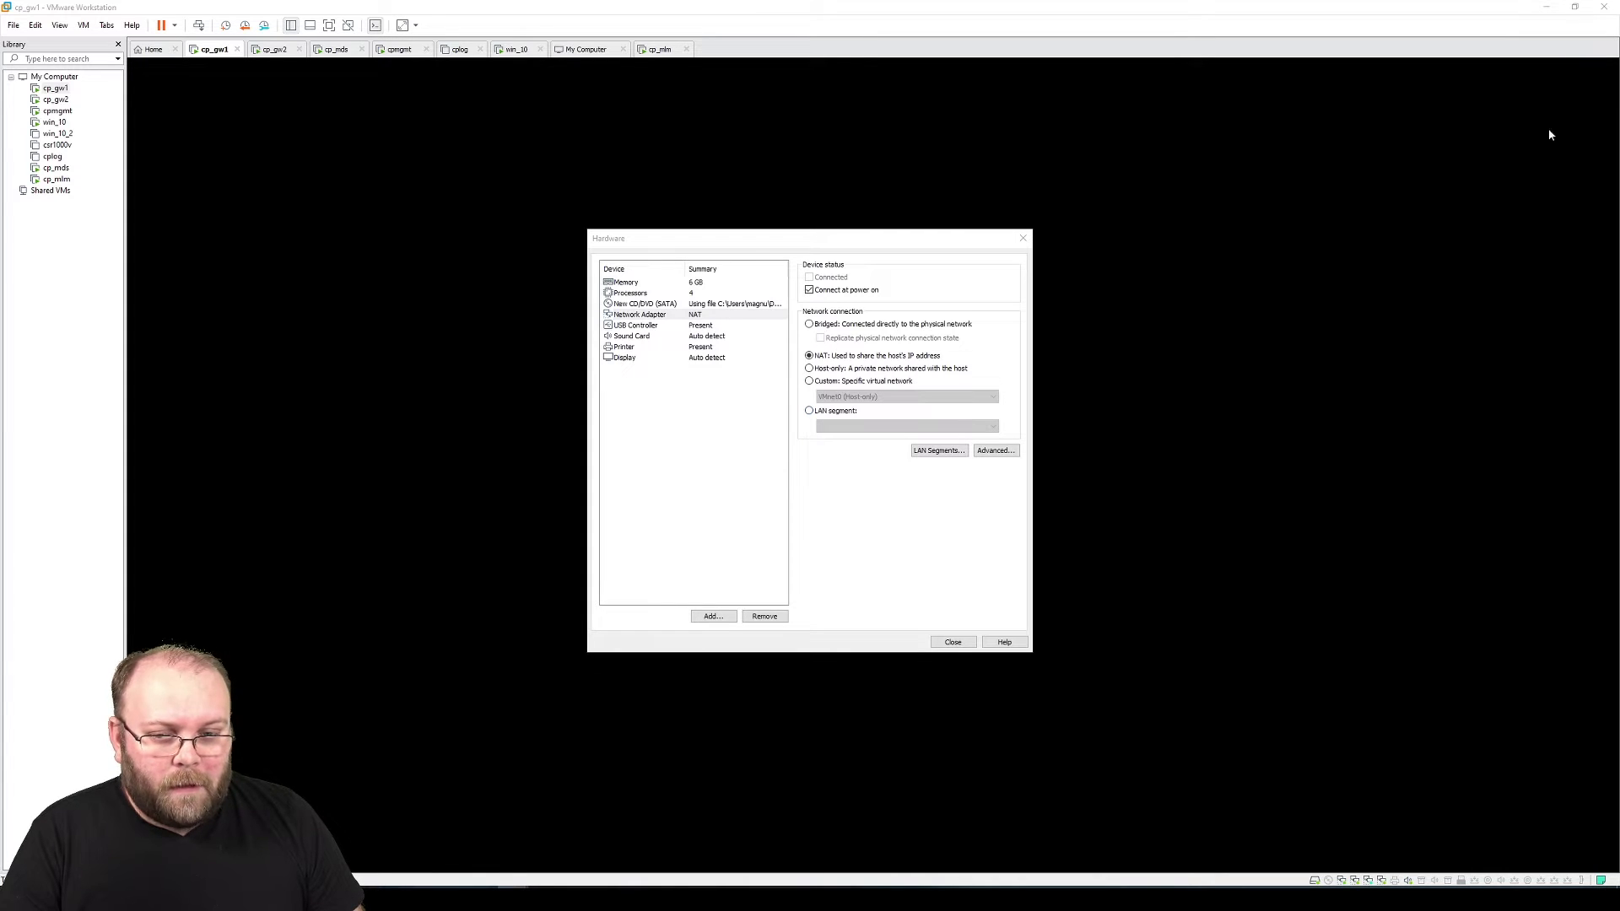
pyautogui.moveTo(1619, 9); pyautogui.dragTo(921, 67)
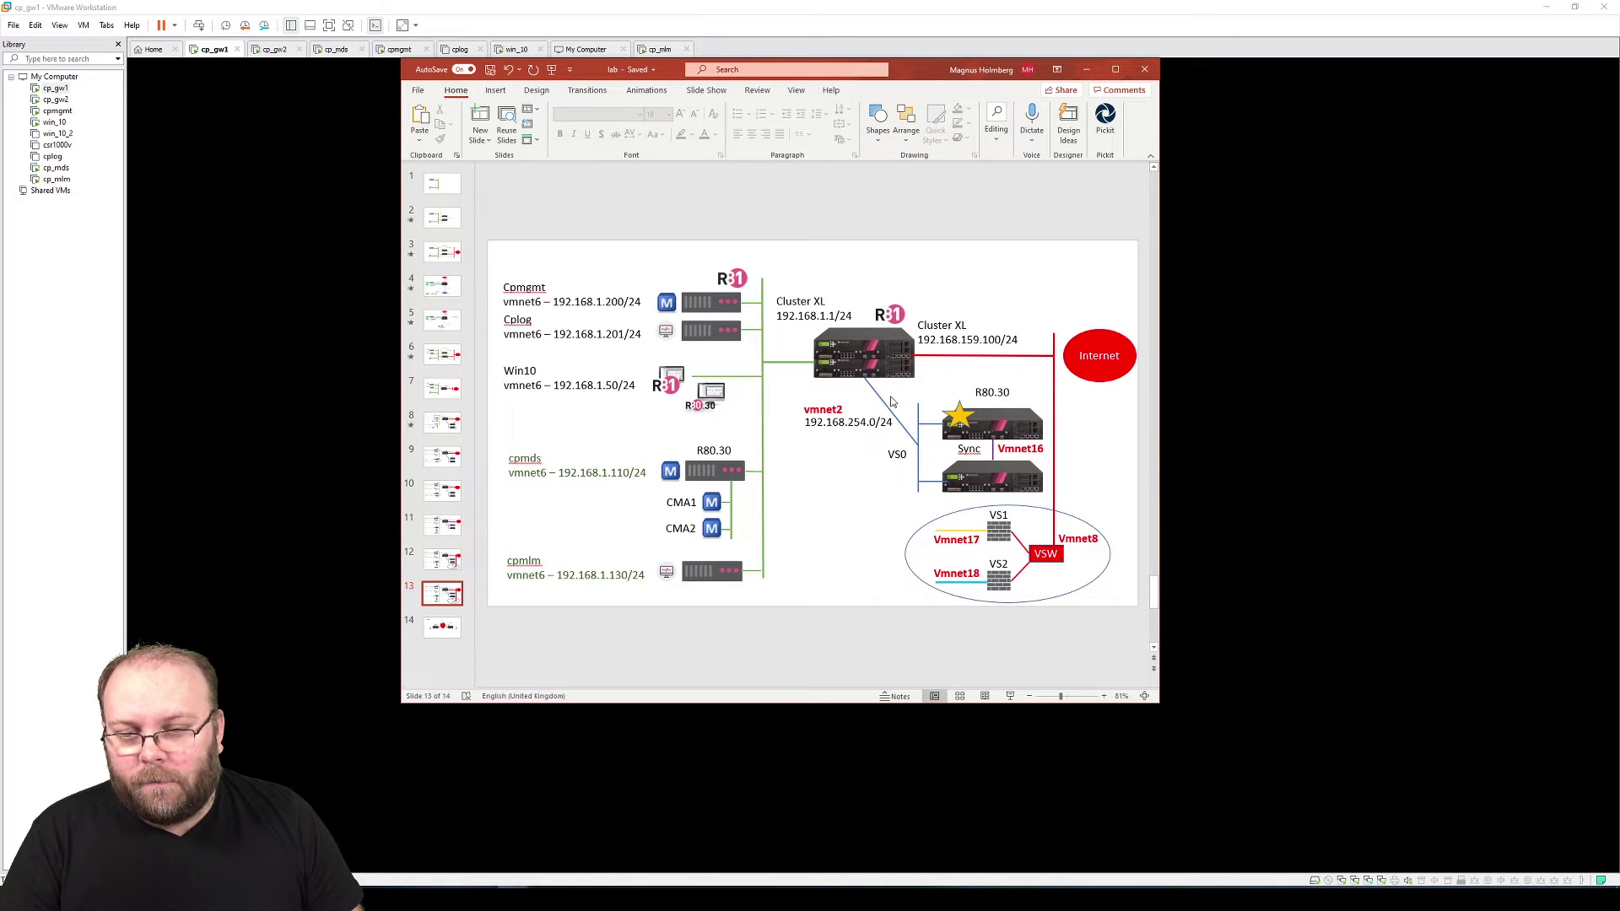
pyautogui.moveTo(924, 77); pyautogui.dragTo(1619, 207)
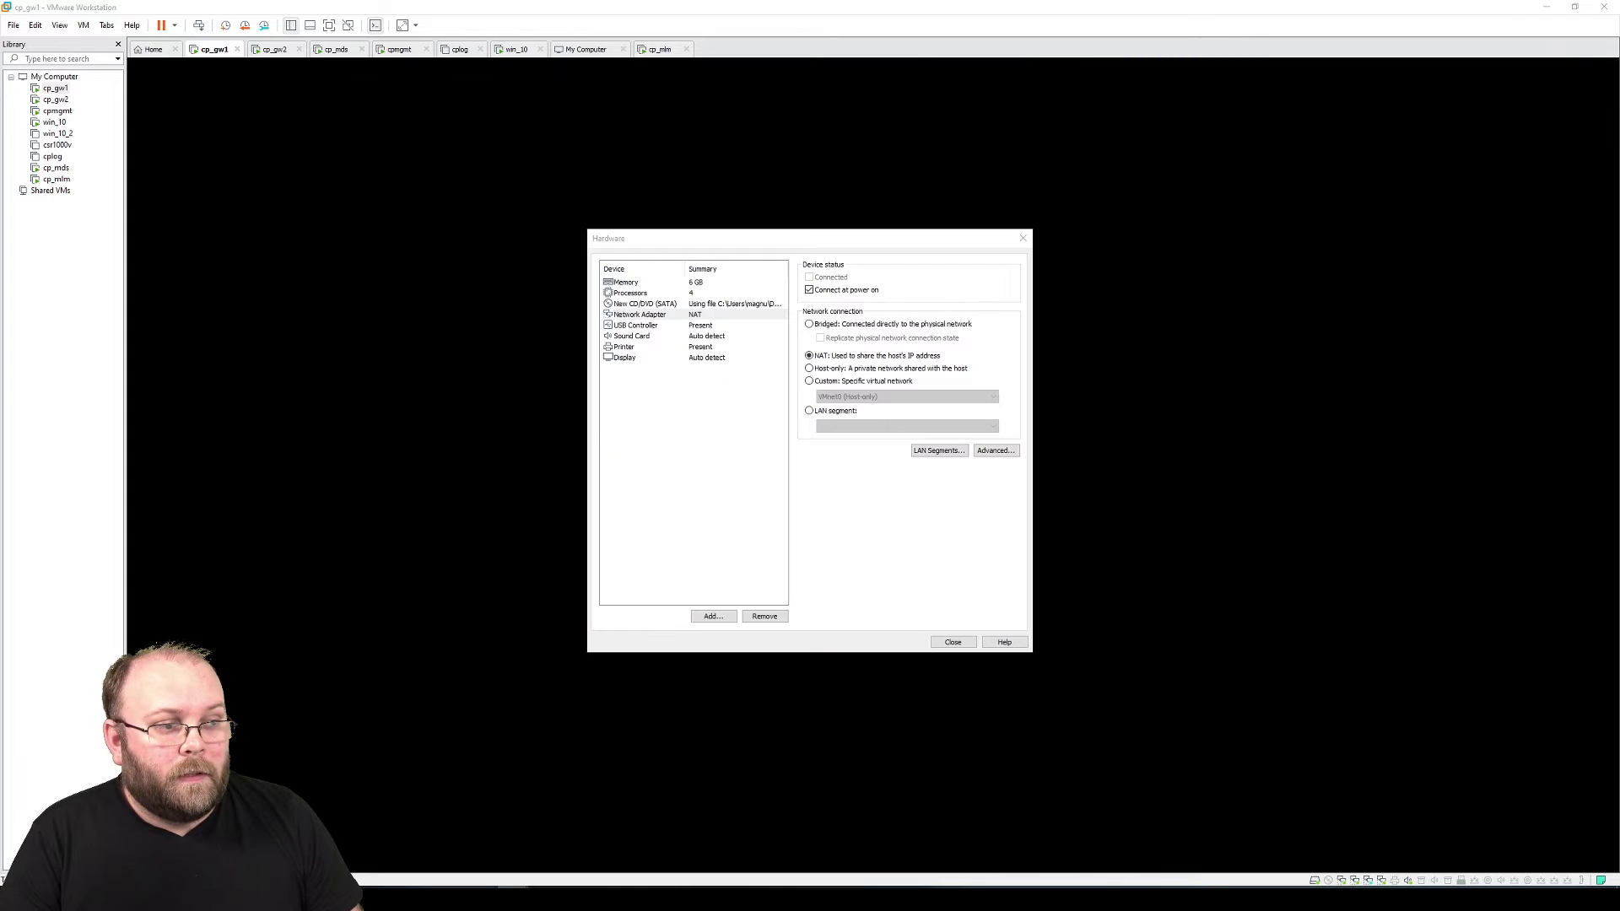
# Put the first adapter on VMnet2 and add two more on VMnet16 and VMnet8
pyautogui.click(844, 381)
pyautogui.click(869, 397)
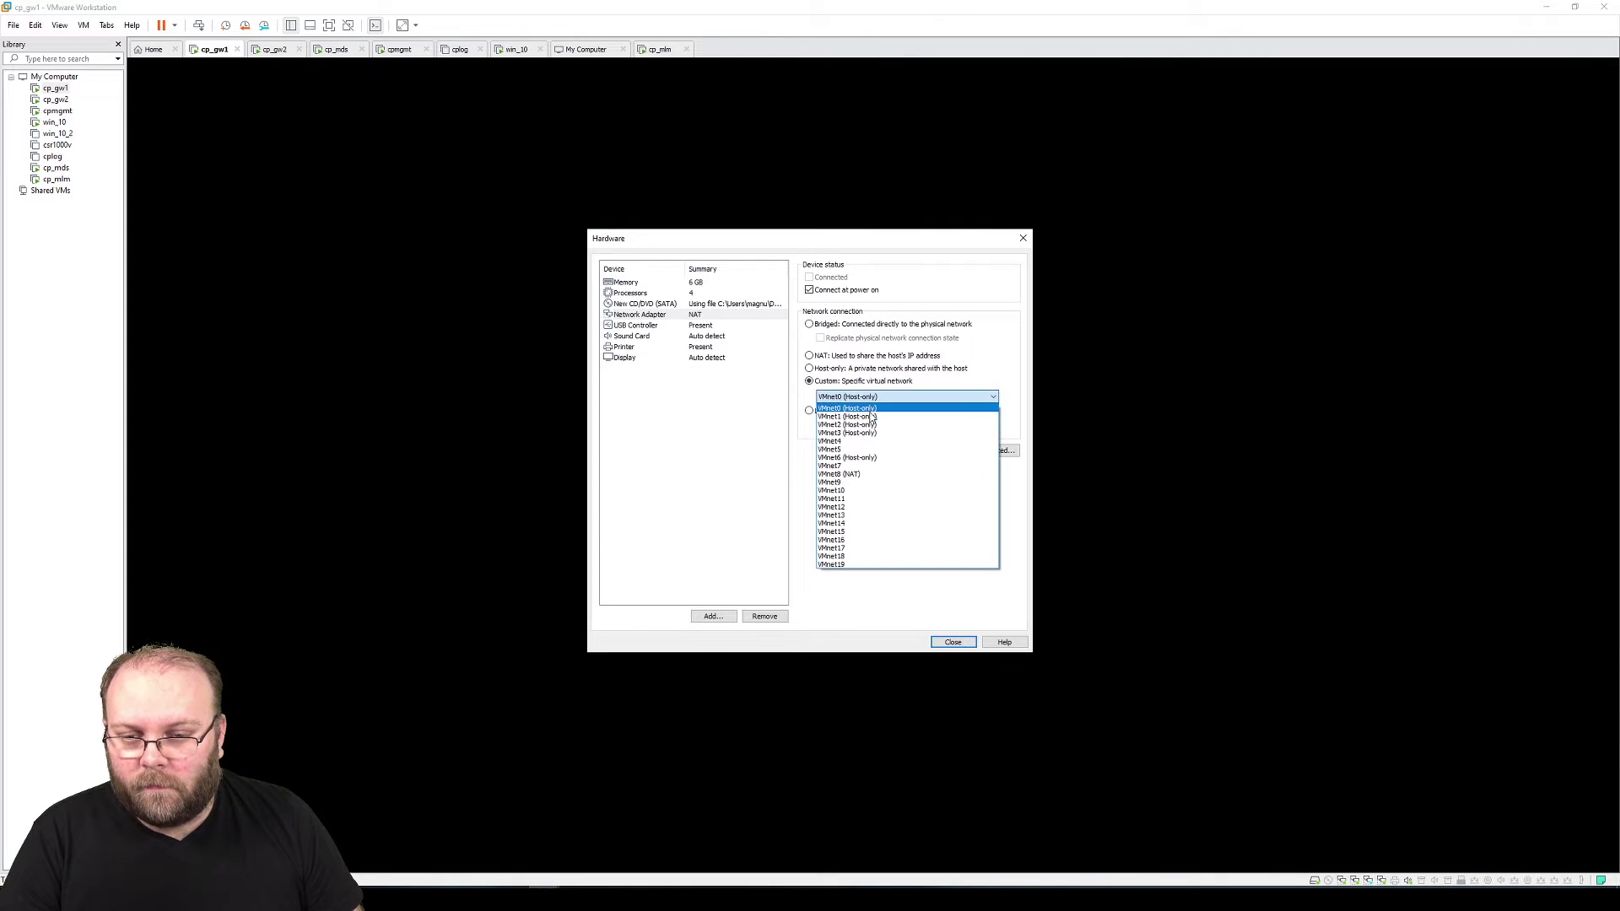
pyautogui.click(872, 424)
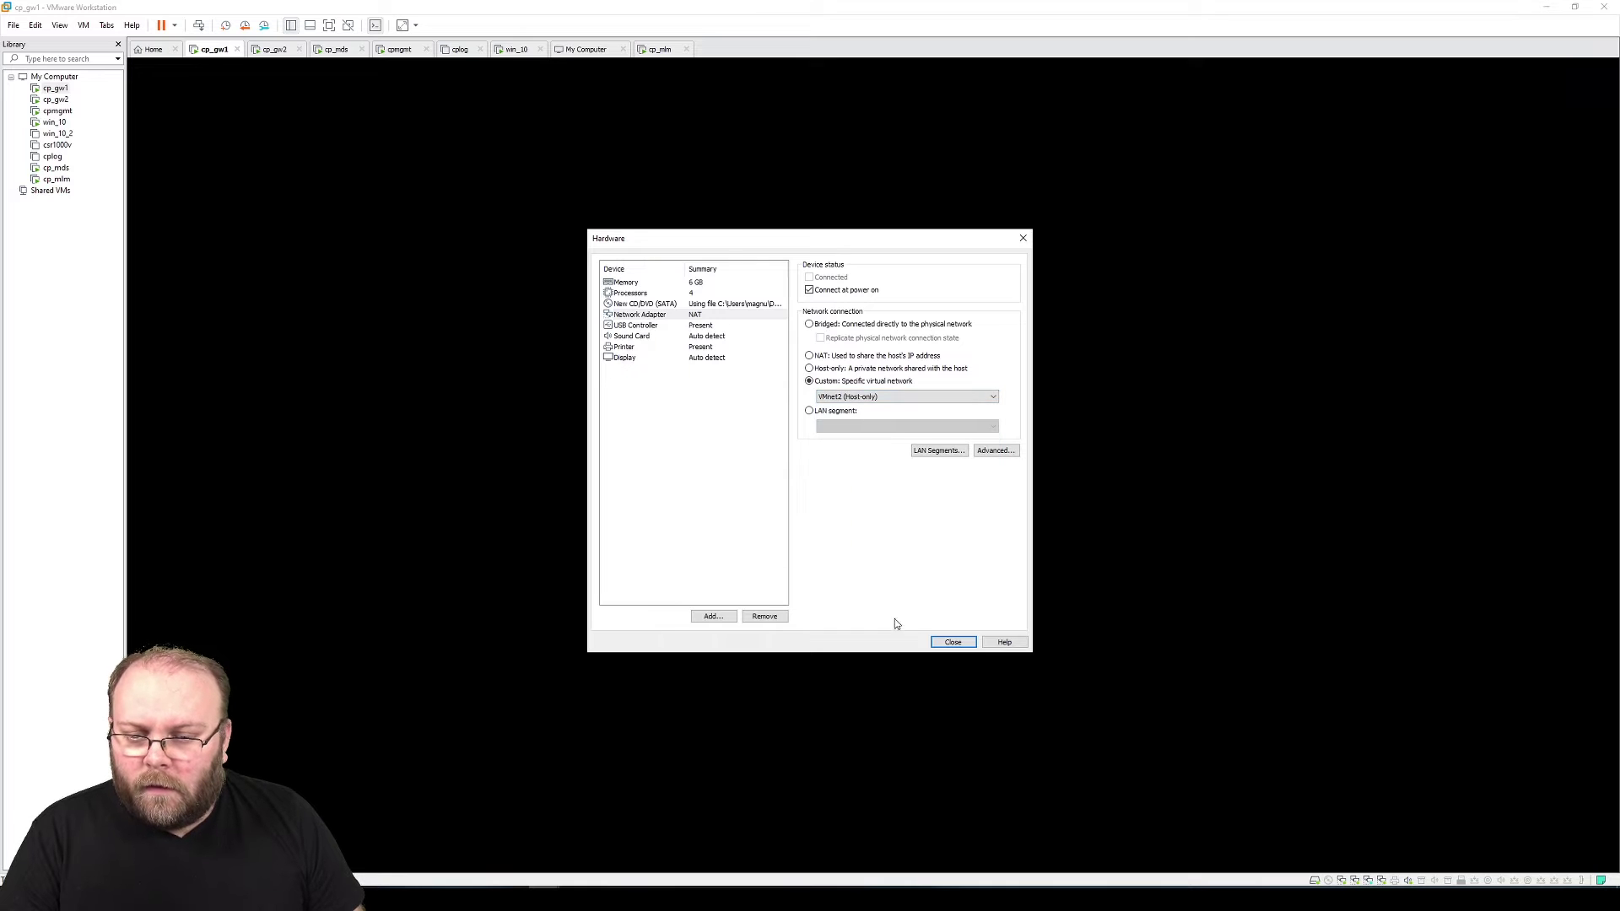
pyautogui.click(713, 617)
pyautogui.click(716, 404)
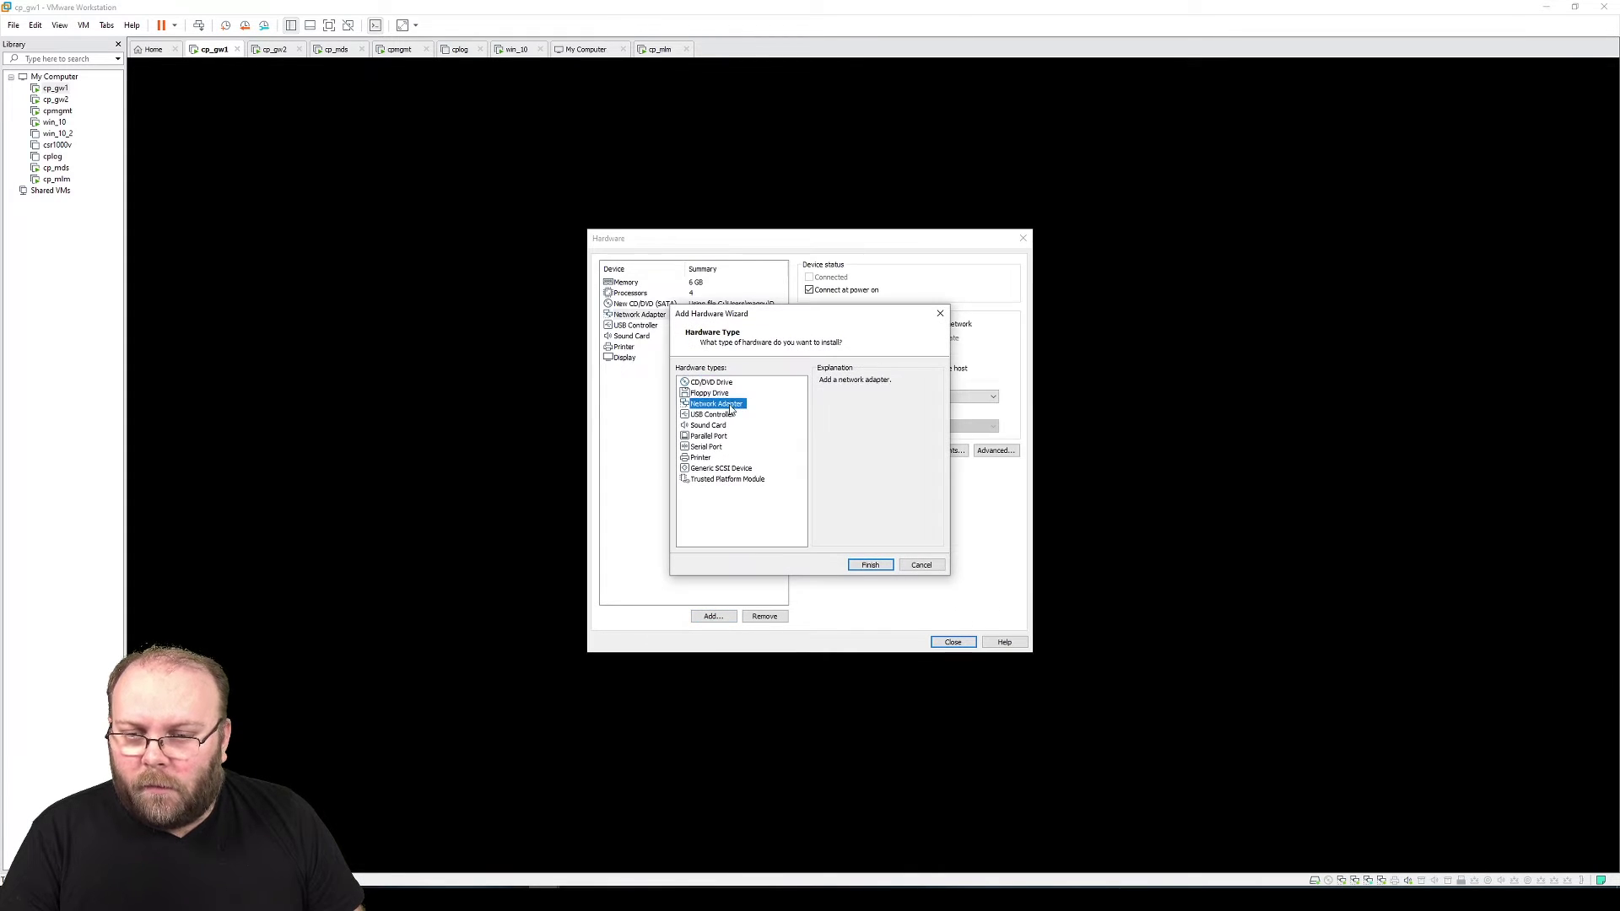
pyautogui.click(870, 565)
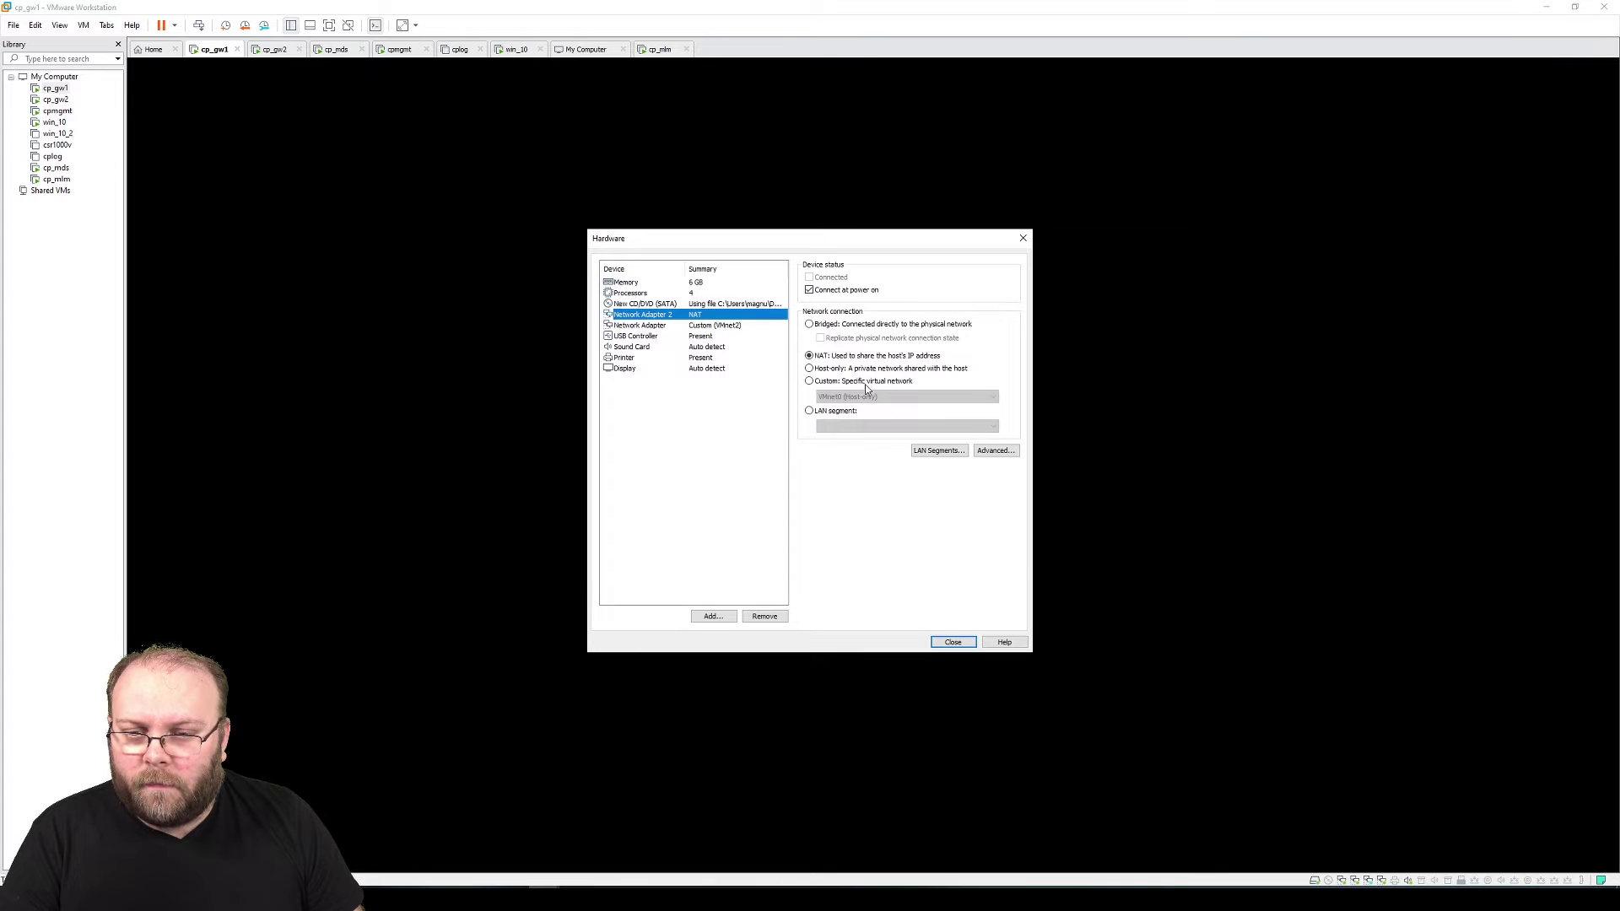
pyautogui.click(865, 381)
pyautogui.click(868, 398)
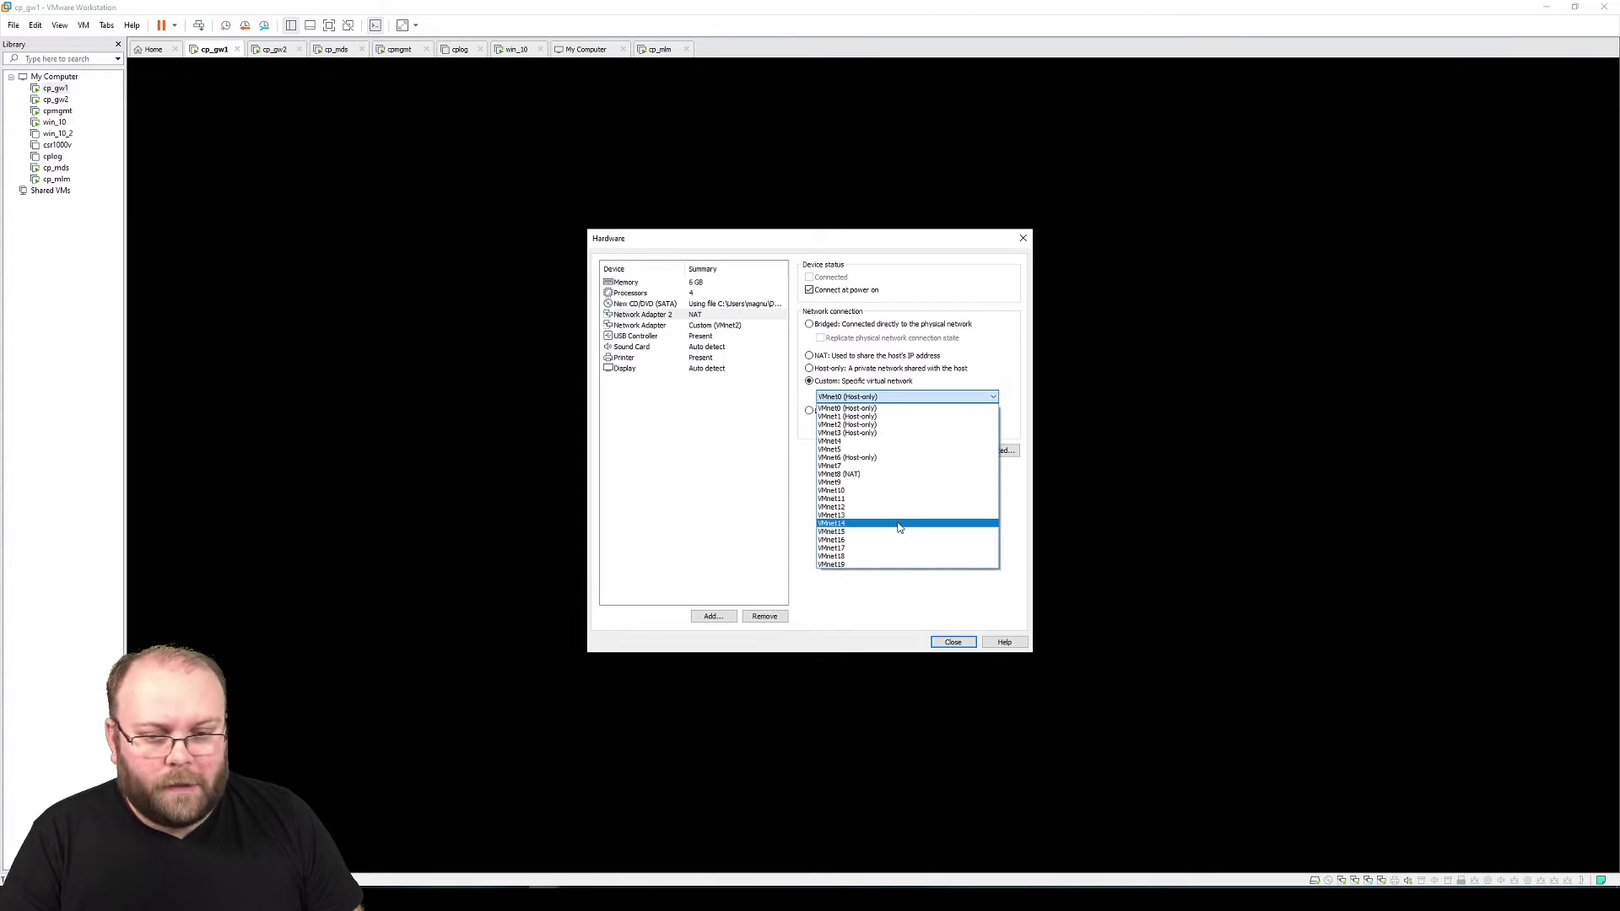
pyautogui.click(852, 540)
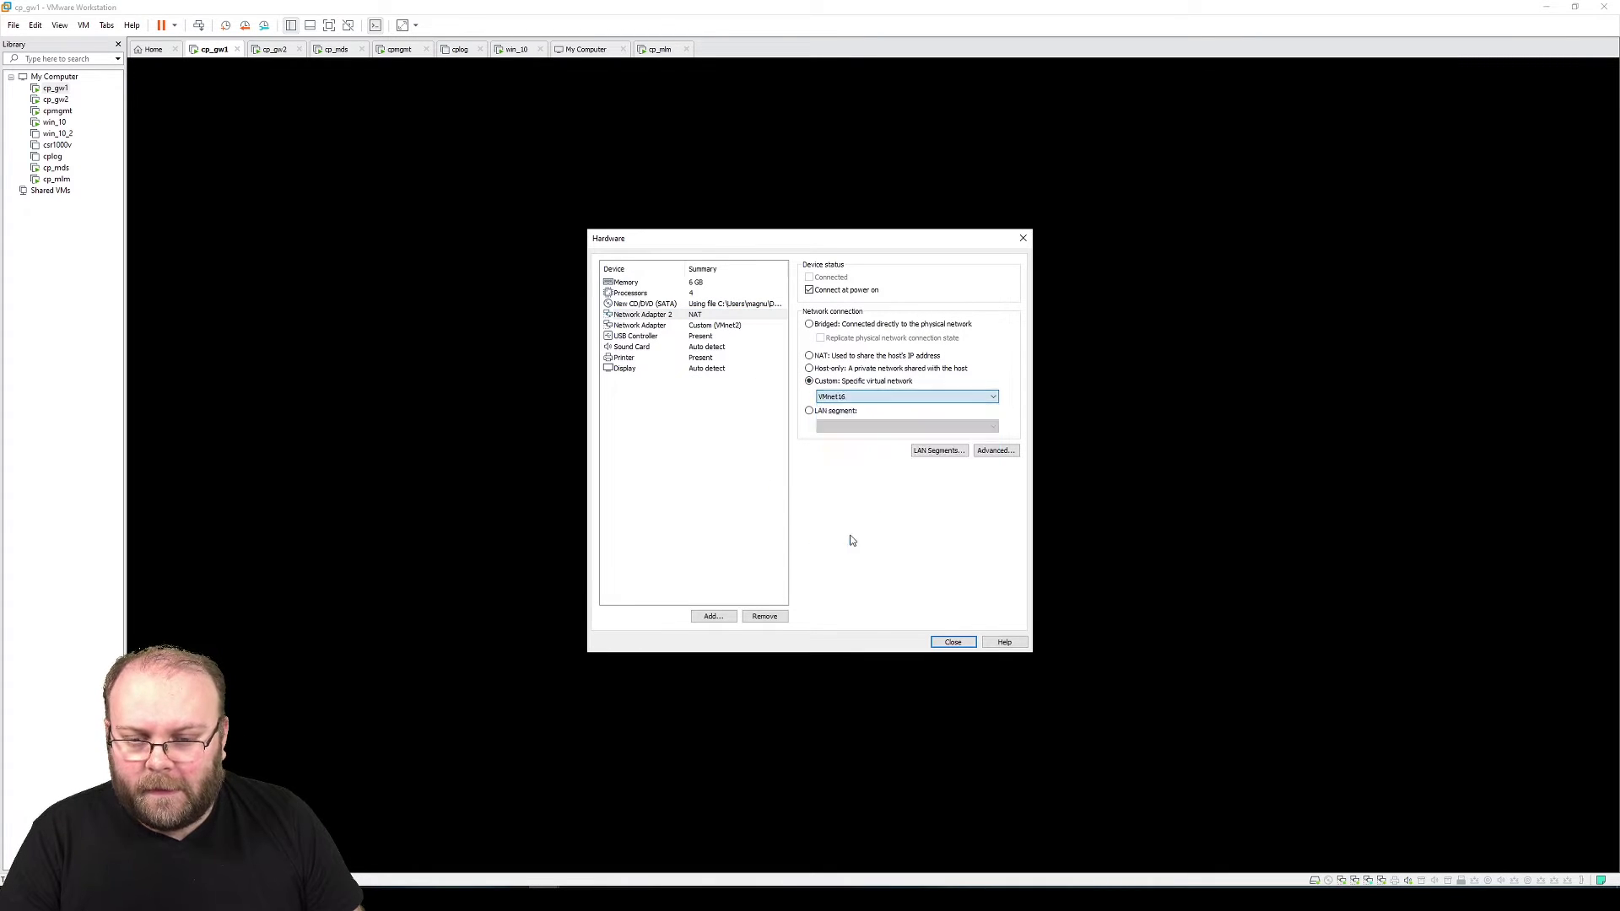
pyautogui.click(722, 619)
pyautogui.click(732, 405)
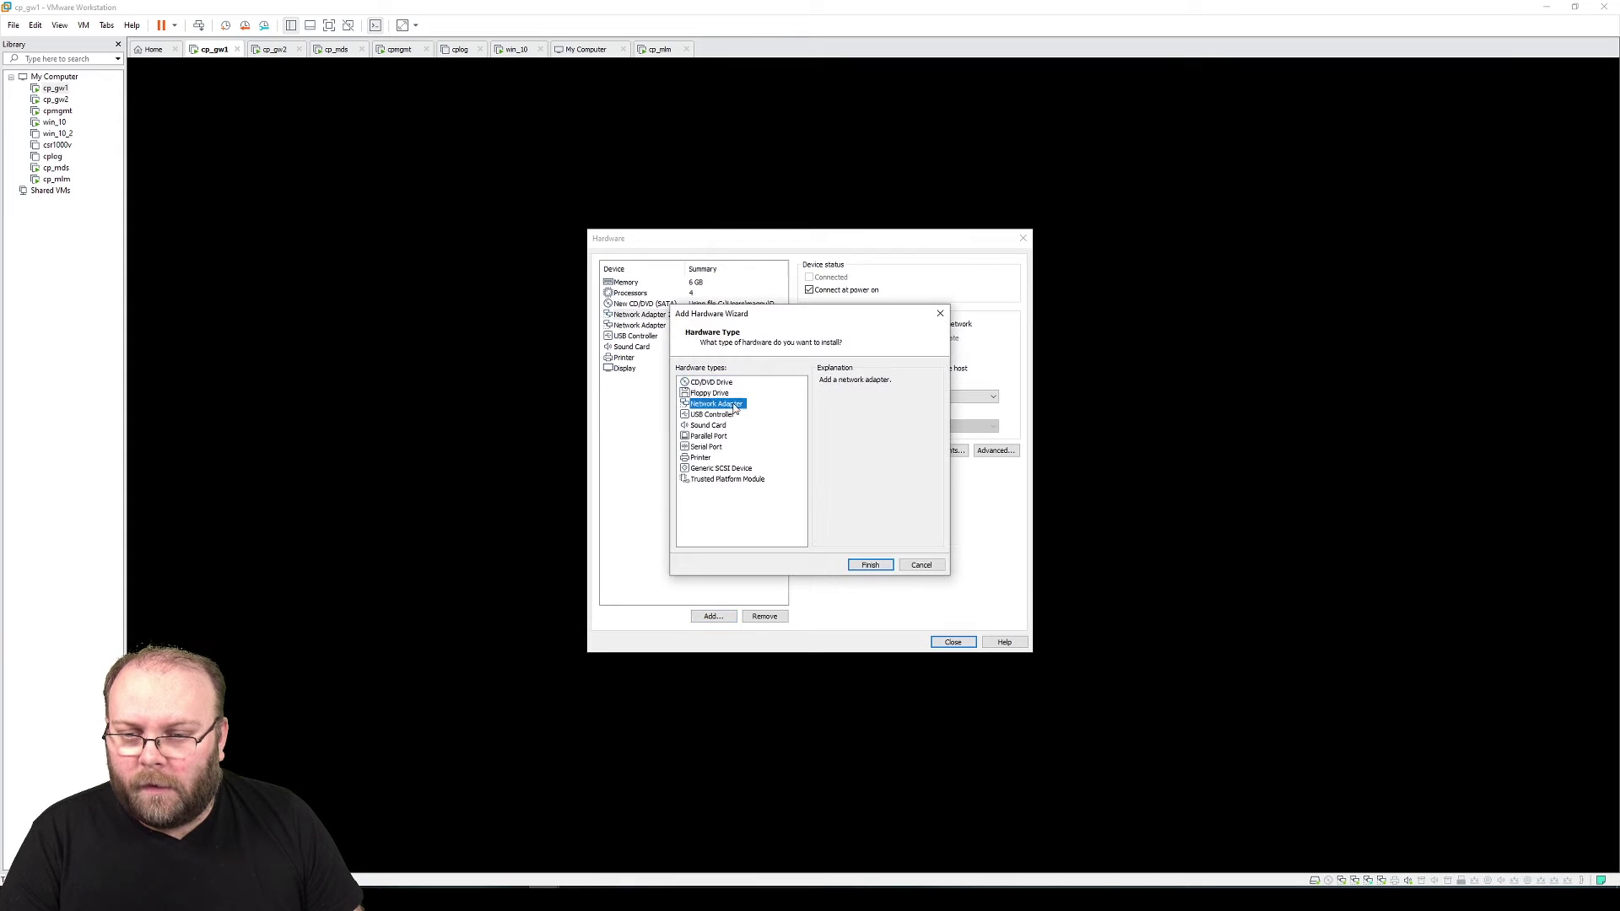
pyautogui.click(870, 565)
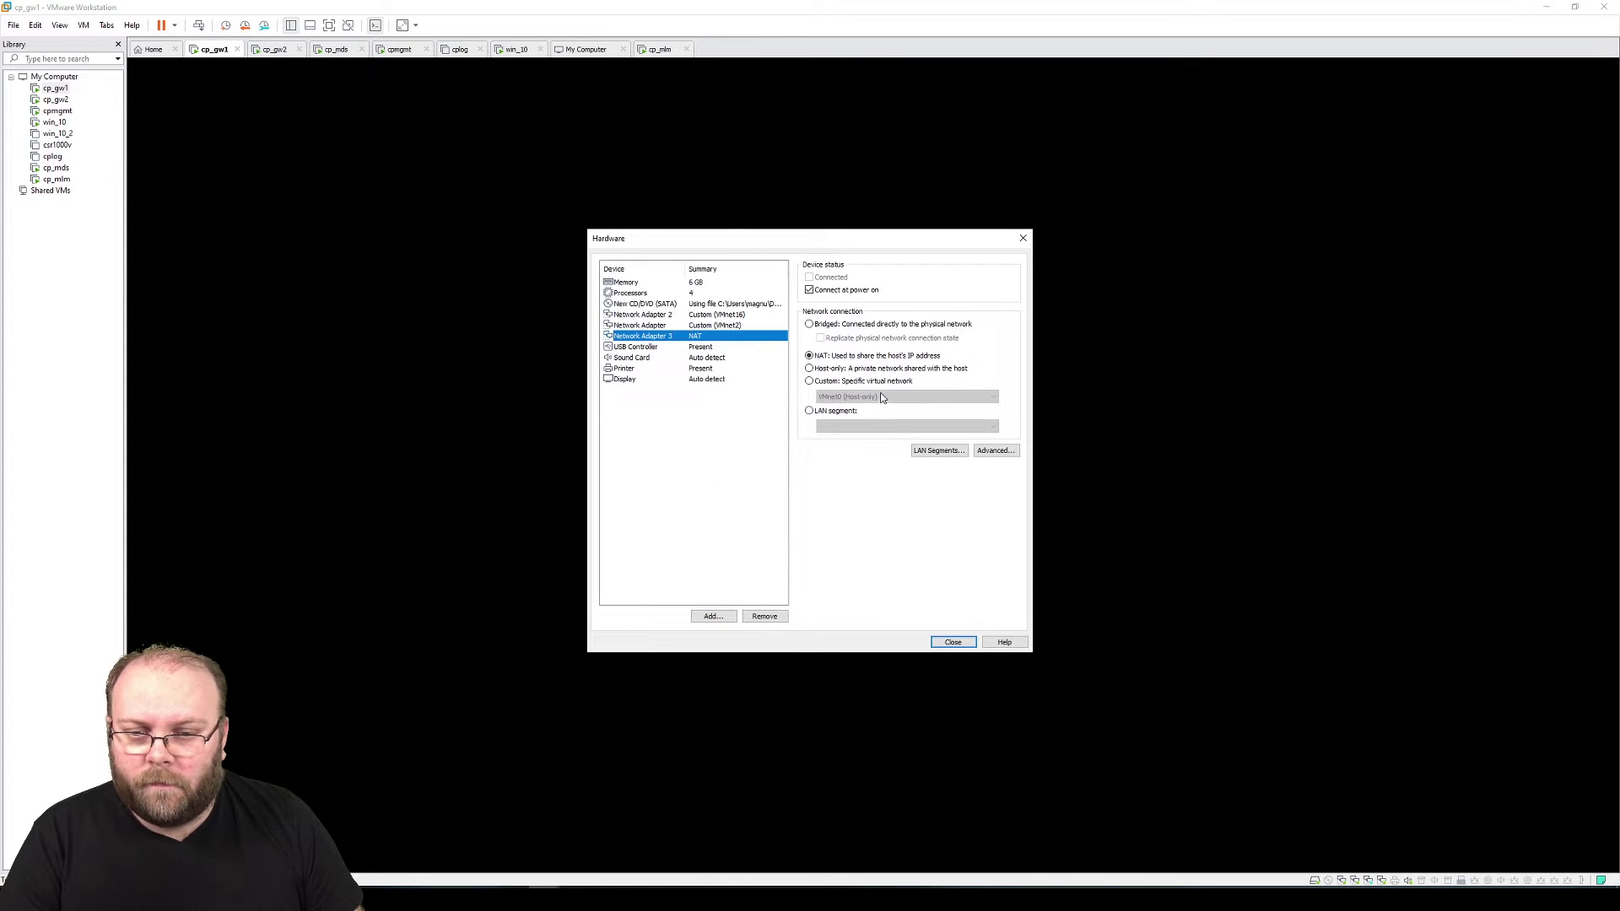
pyautogui.click(880, 384)
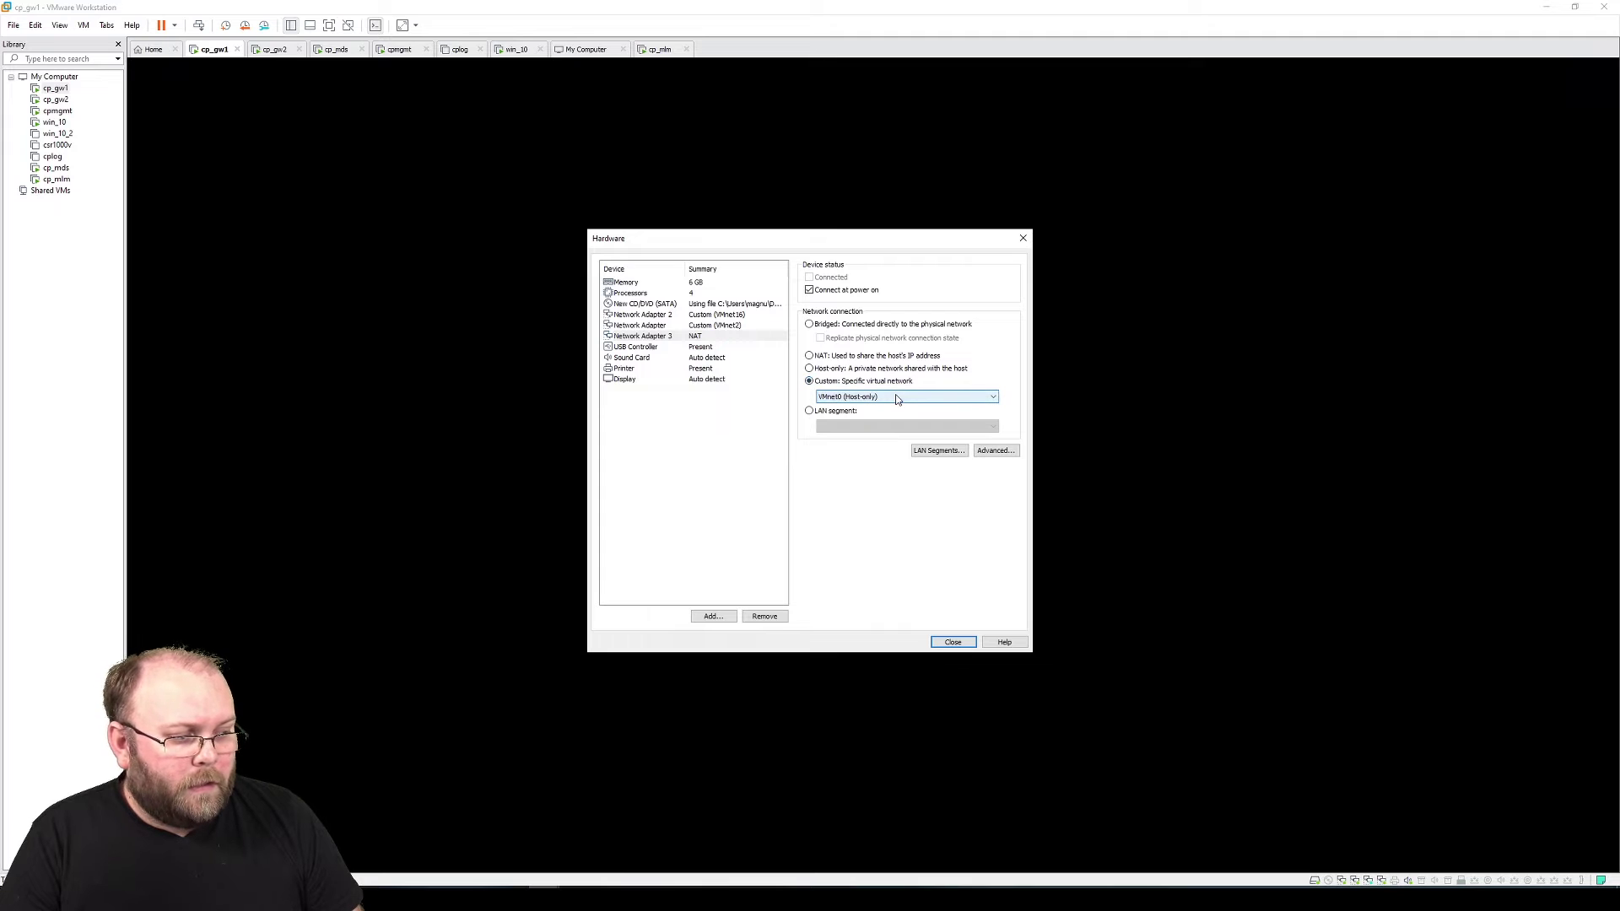
pyautogui.click(888, 398)
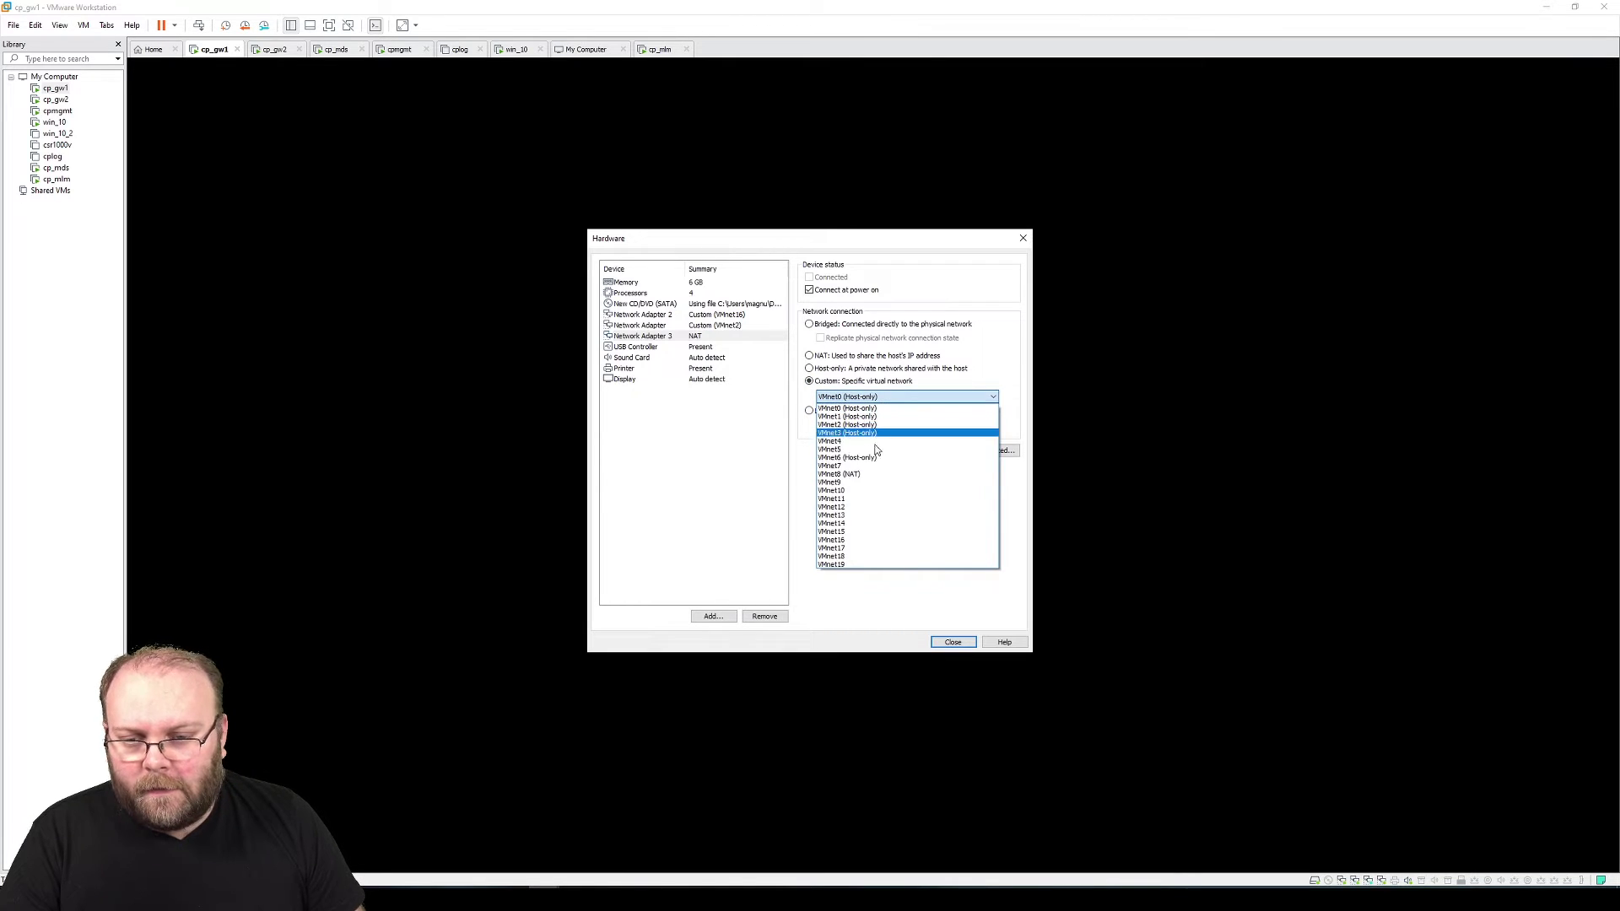
pyautogui.click(877, 473)
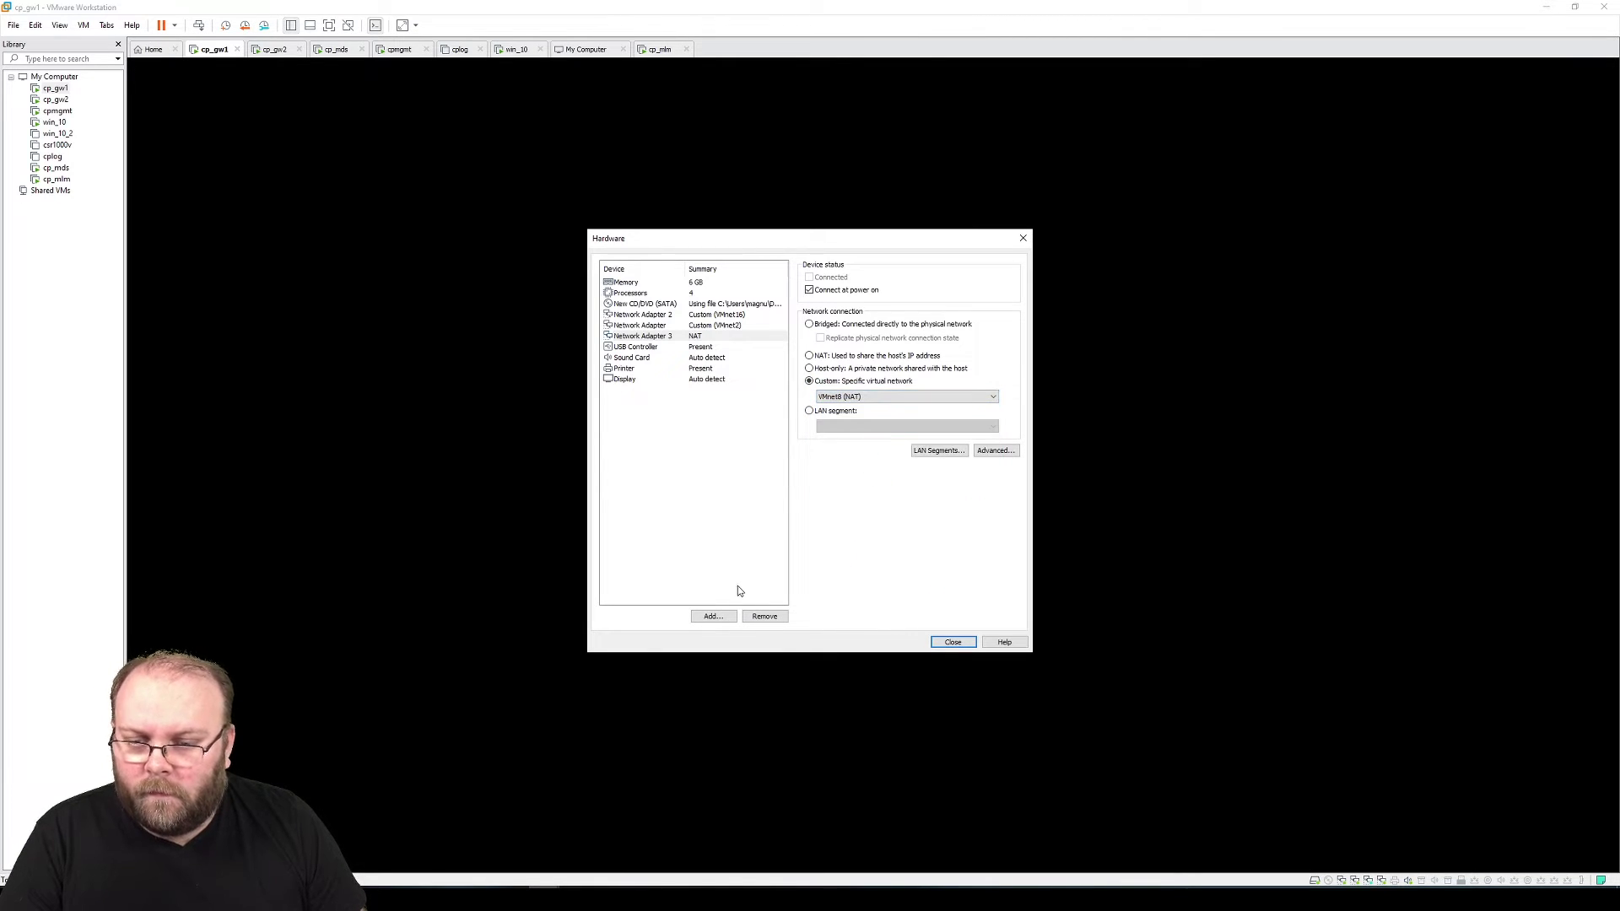
# Add fourth and fifth network adapters connected to VMnet17 and VMnet18
pyautogui.click(713, 616)
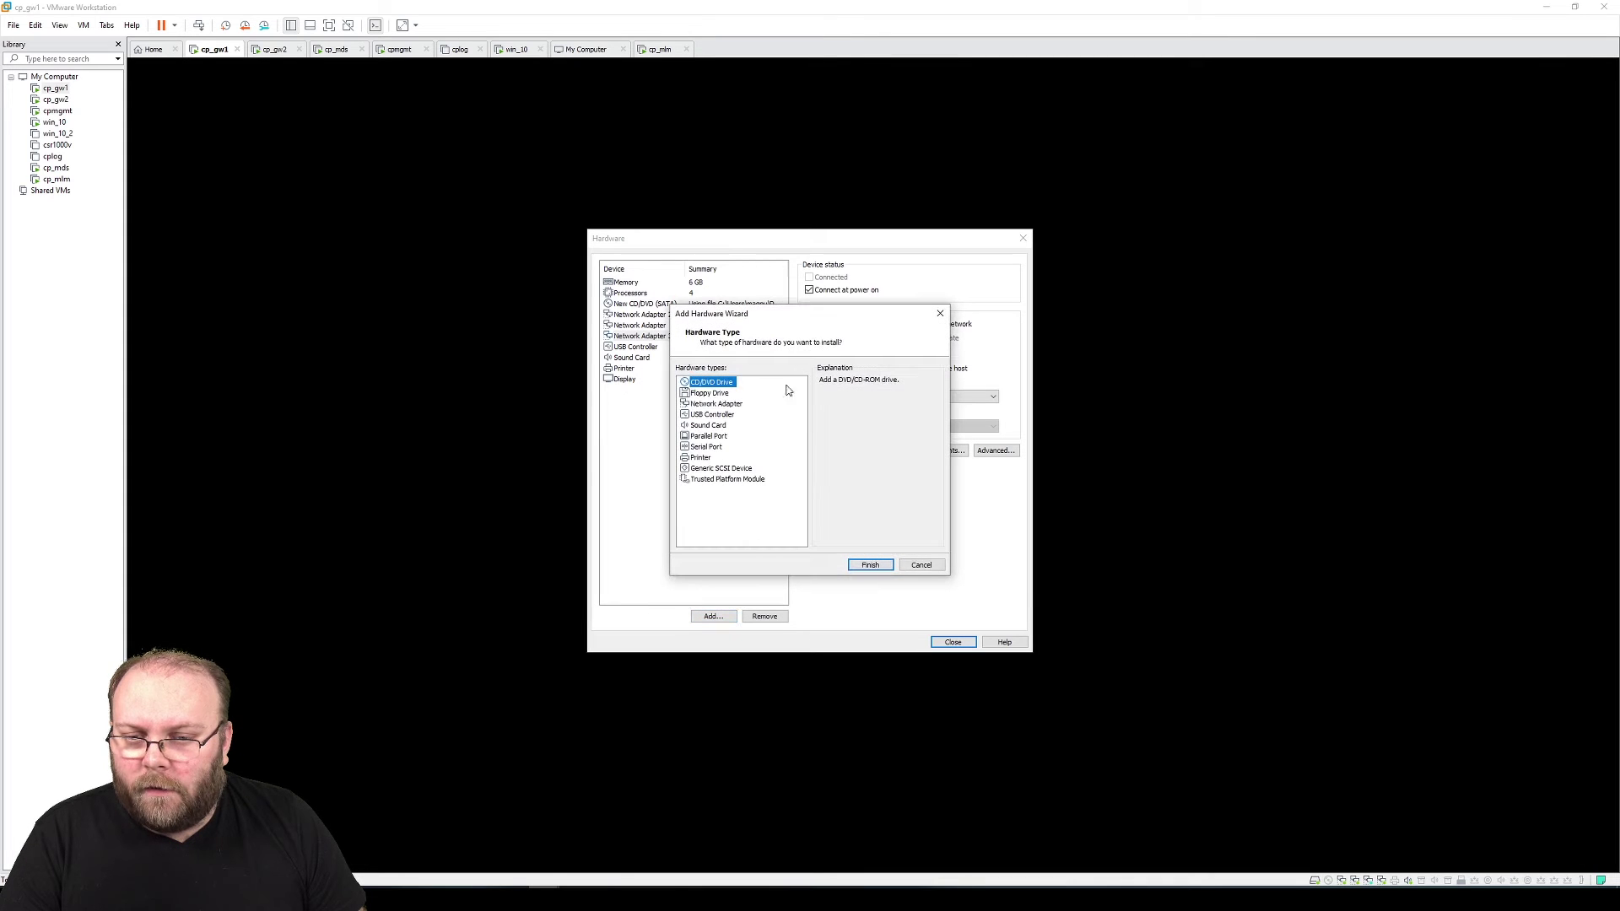
pyautogui.click(716, 404)
pyautogui.click(870, 564)
pyautogui.click(856, 381)
pyautogui.click(869, 397)
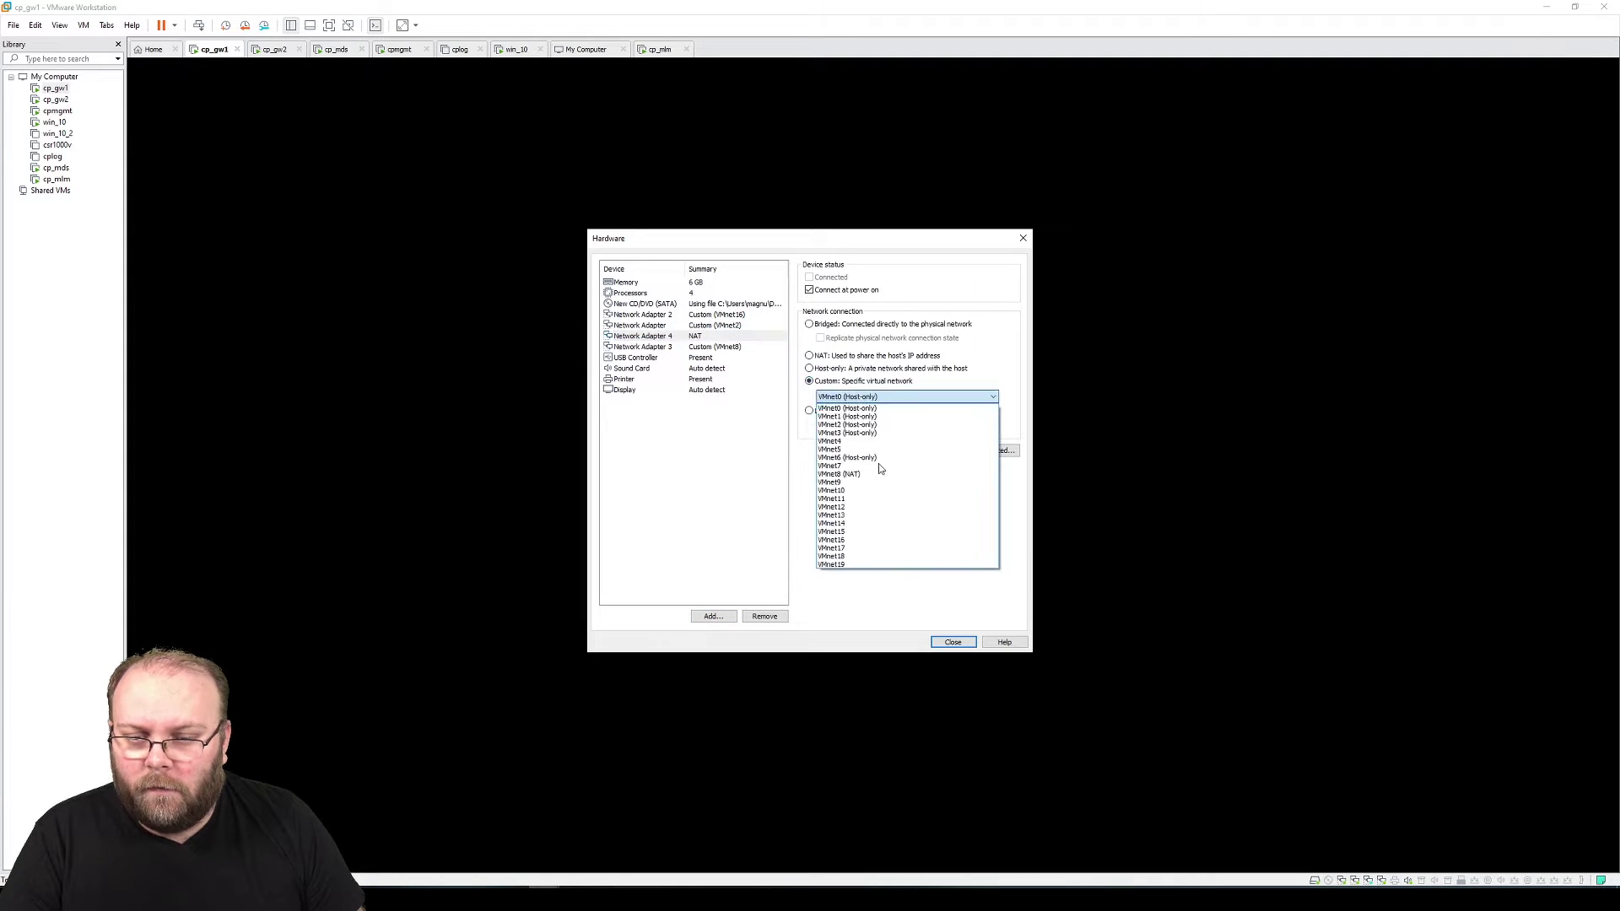
pyautogui.click(862, 549)
pyautogui.click(712, 616)
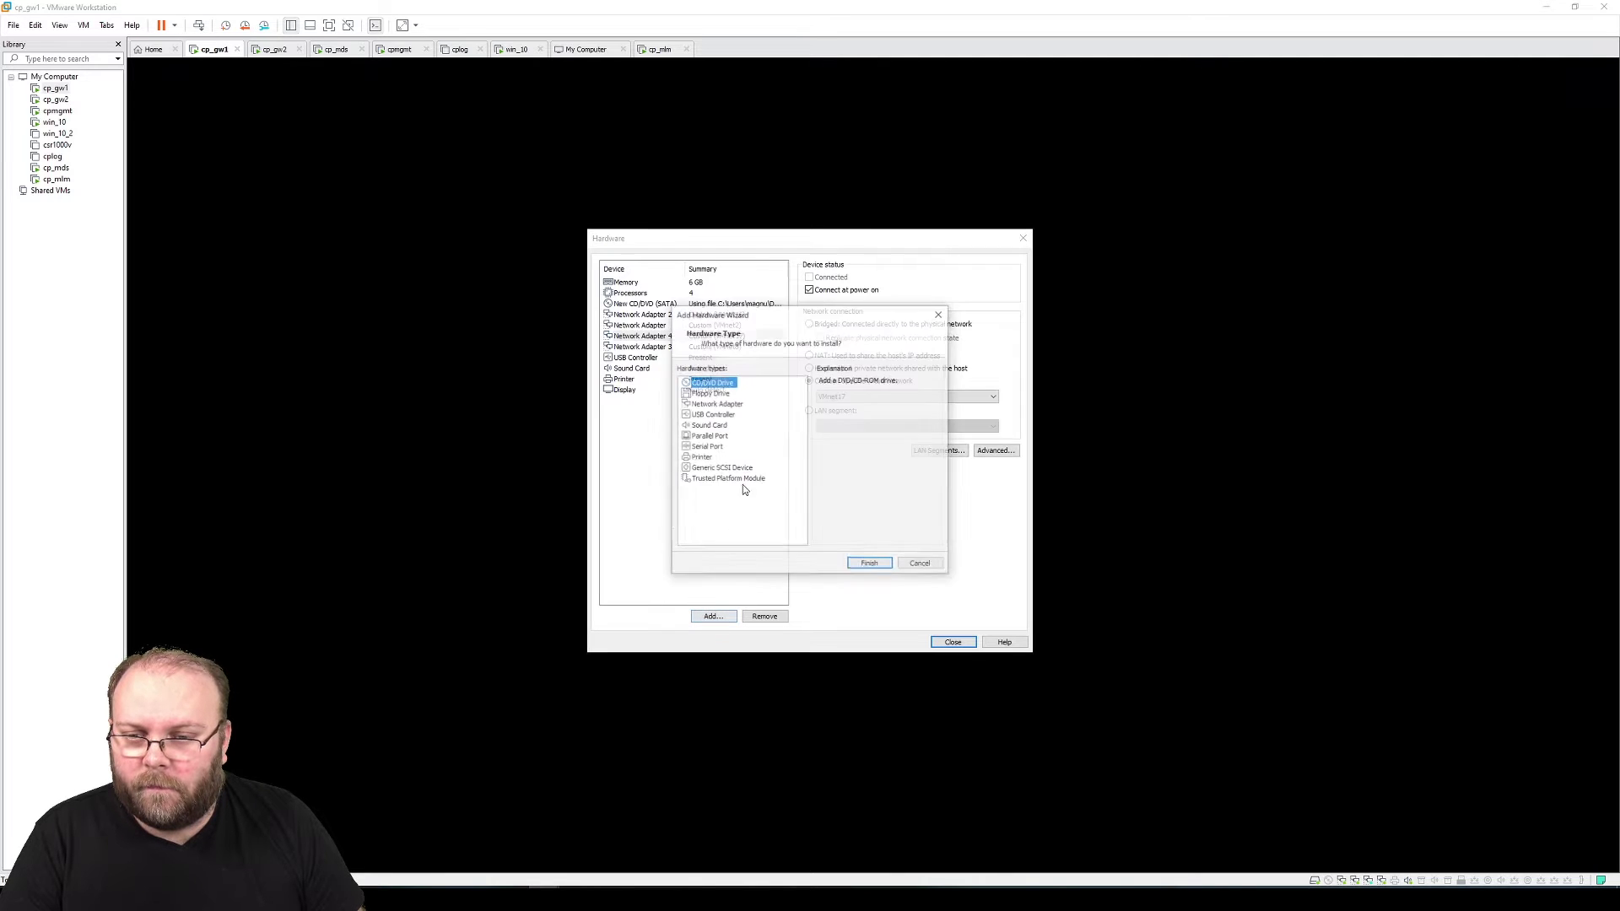
pyautogui.click(723, 404)
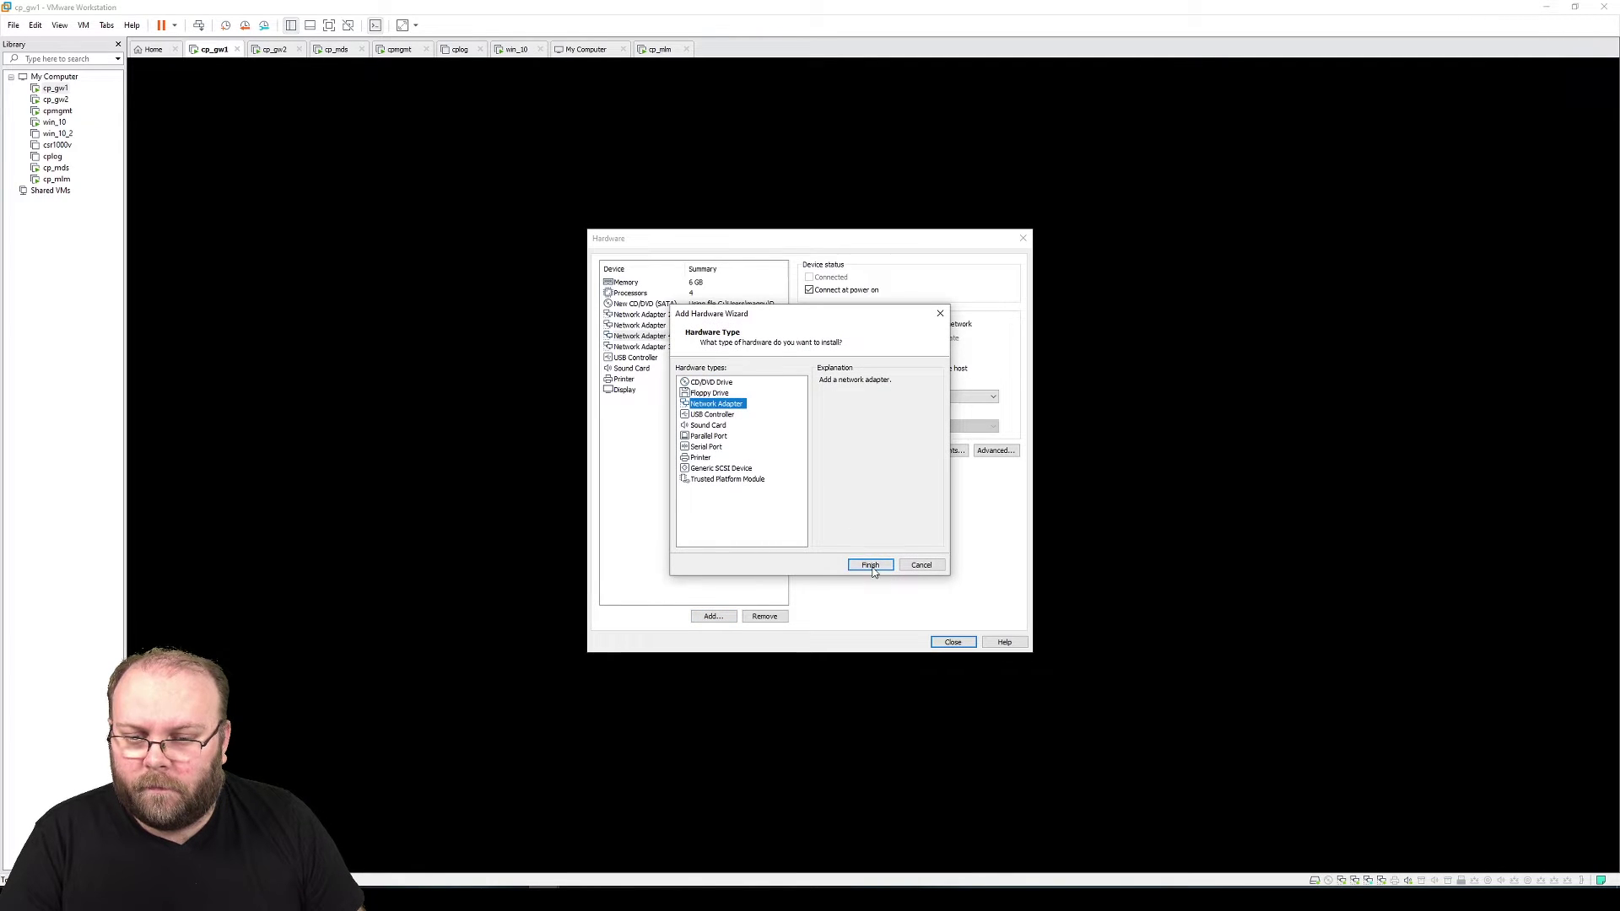
pyautogui.click(870, 566)
pyautogui.click(860, 381)
pyautogui.click(869, 397)
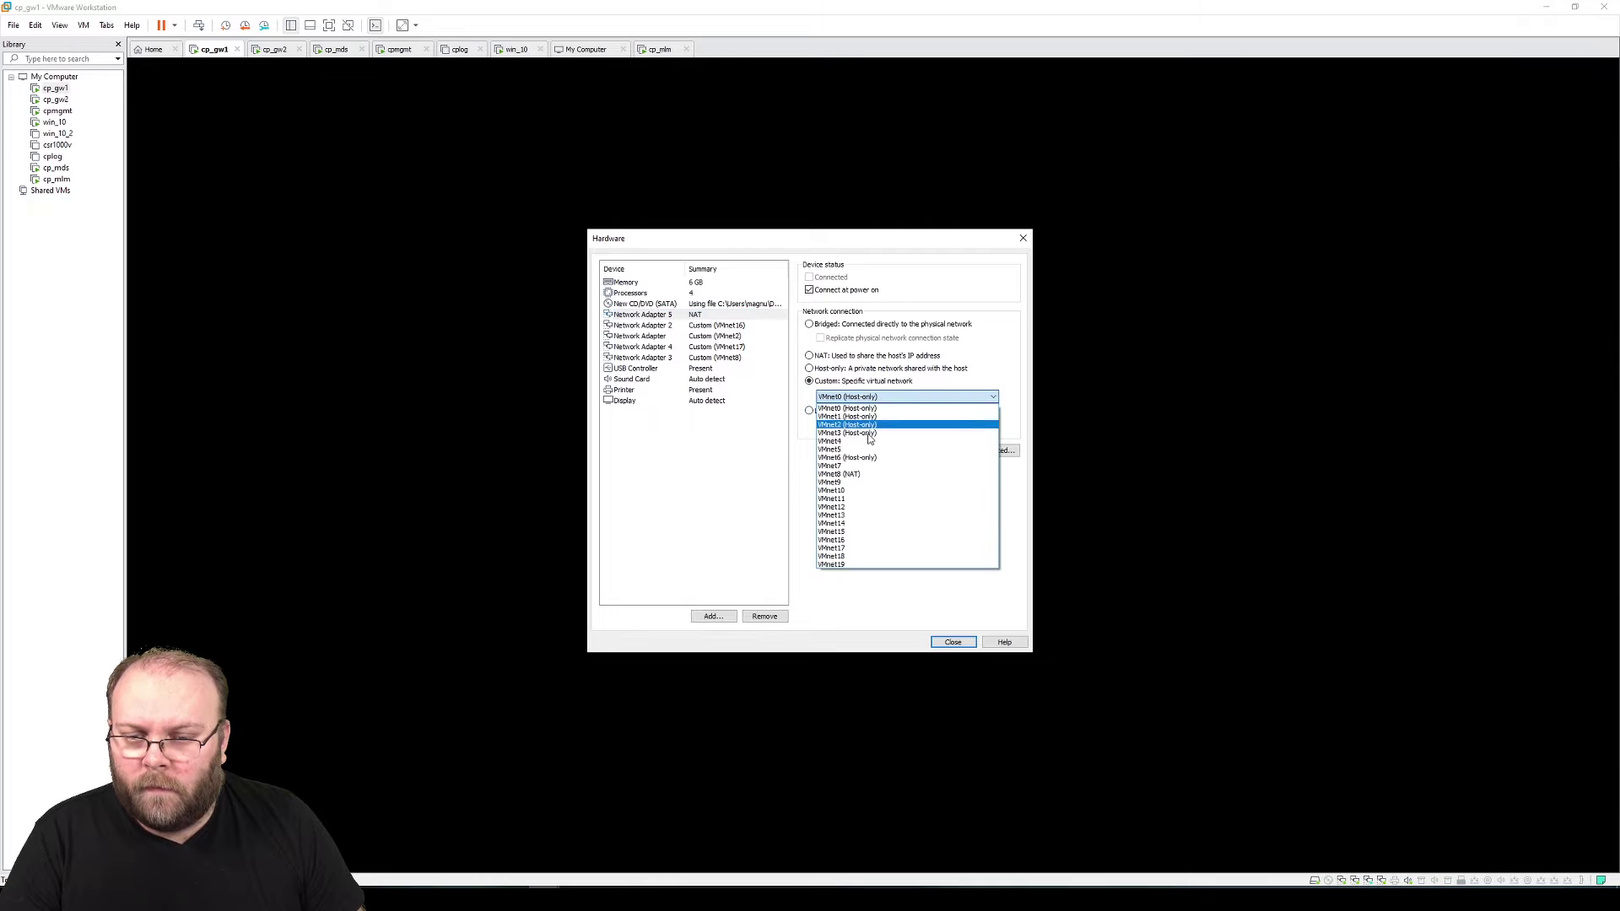
pyautogui.click(868, 557)
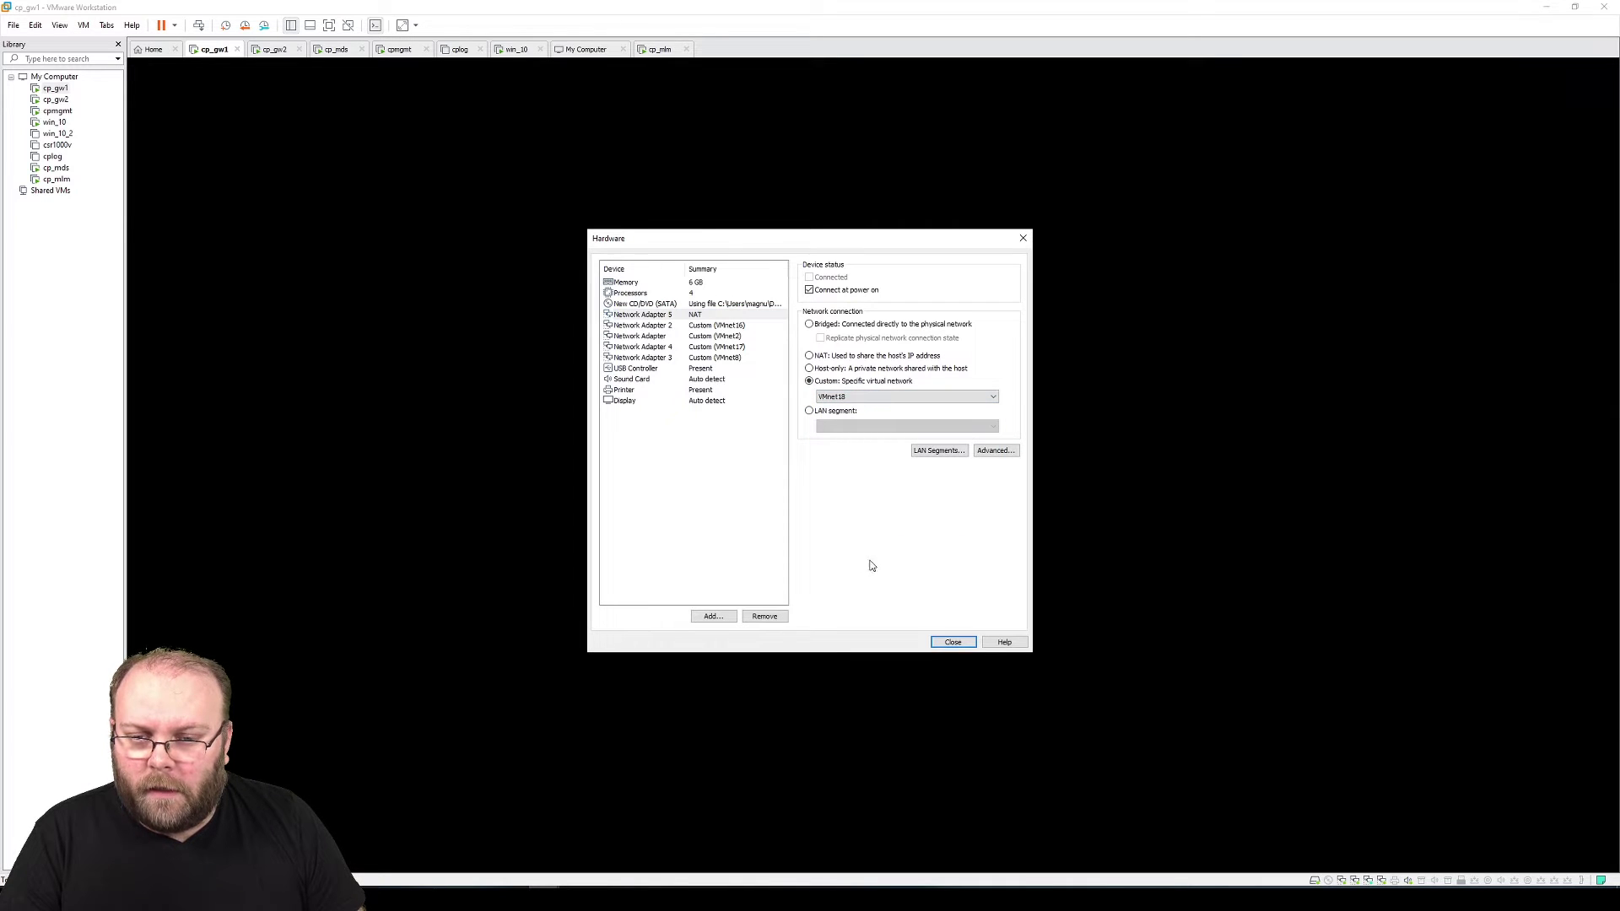
pyautogui.click(734, 325)
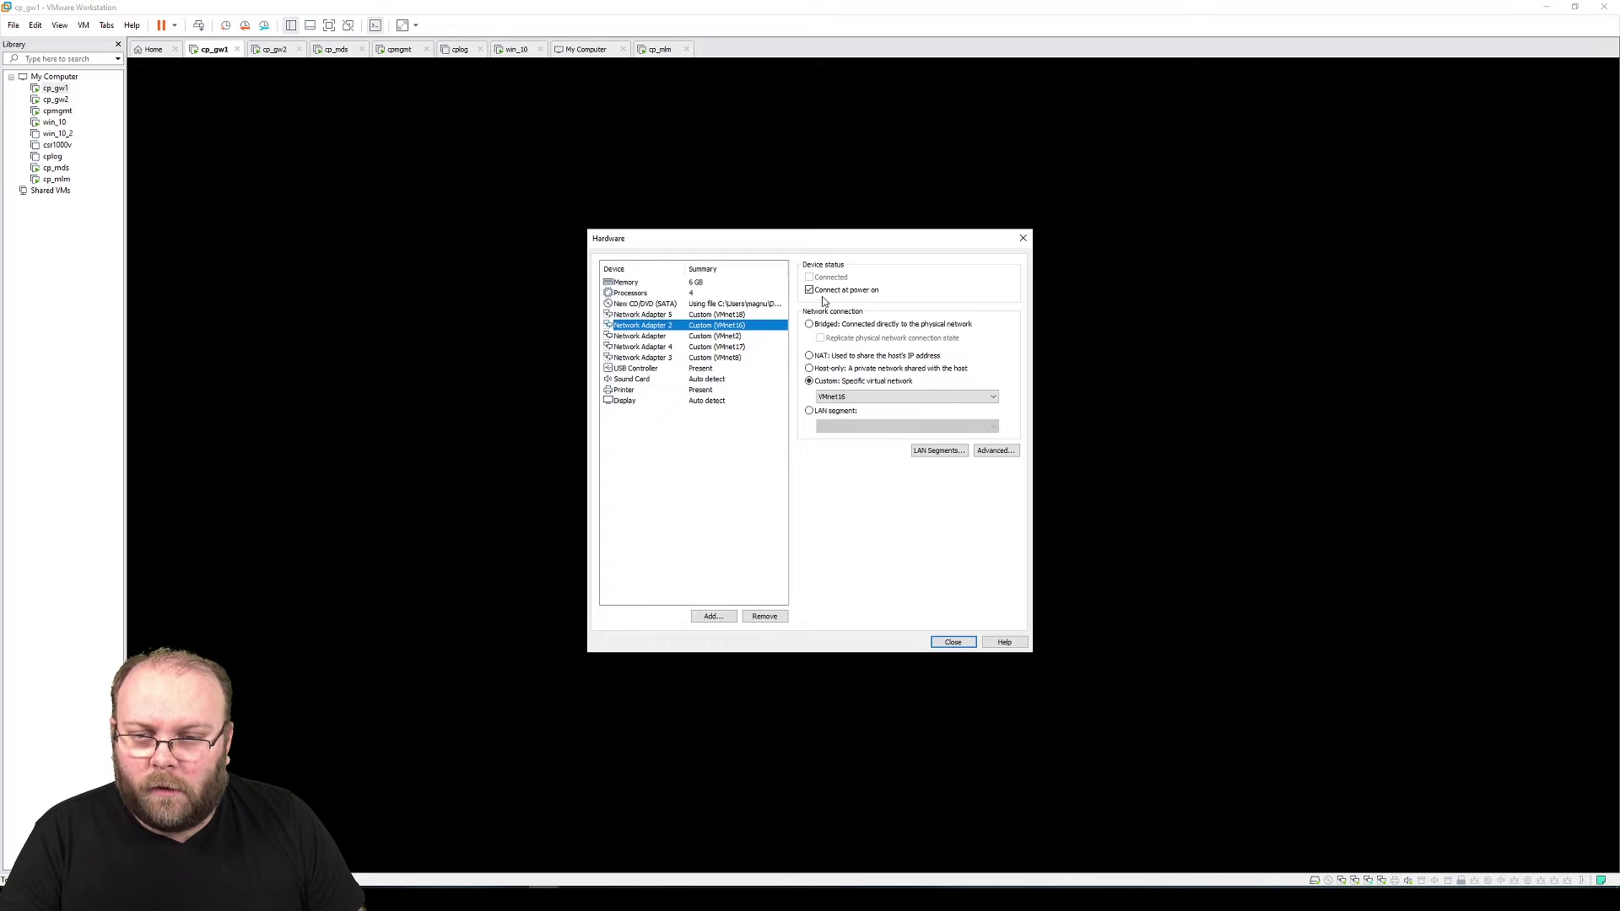
# Stop the VMnet8 adapter connecting at power on, then finish creating vsx01
pyautogui.click(753, 314)
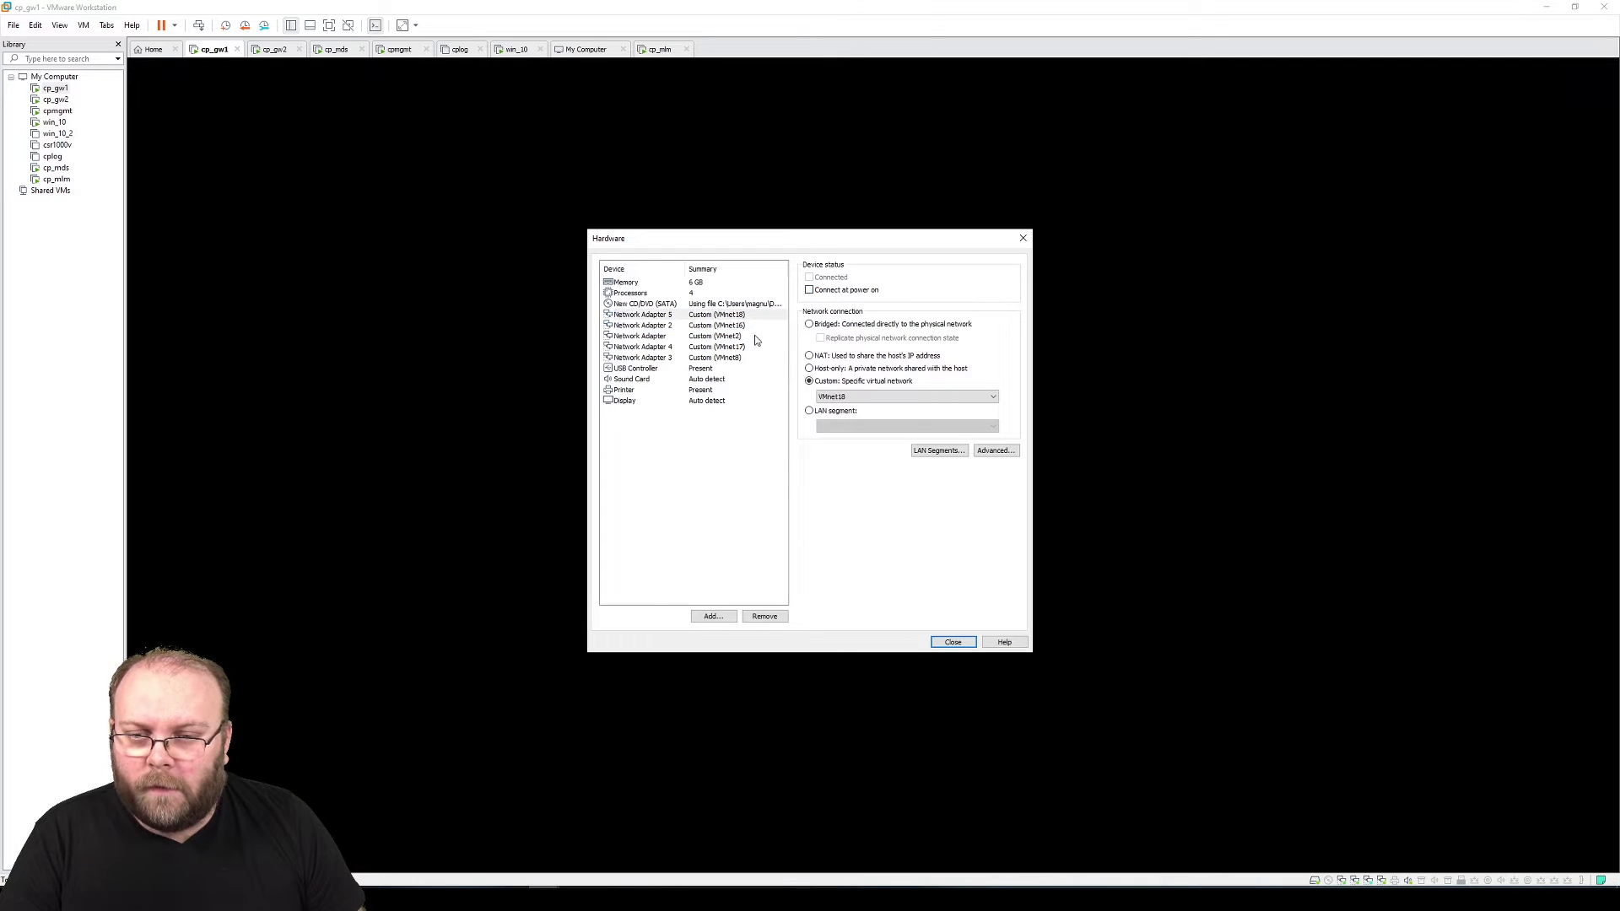
pyautogui.click(738, 355)
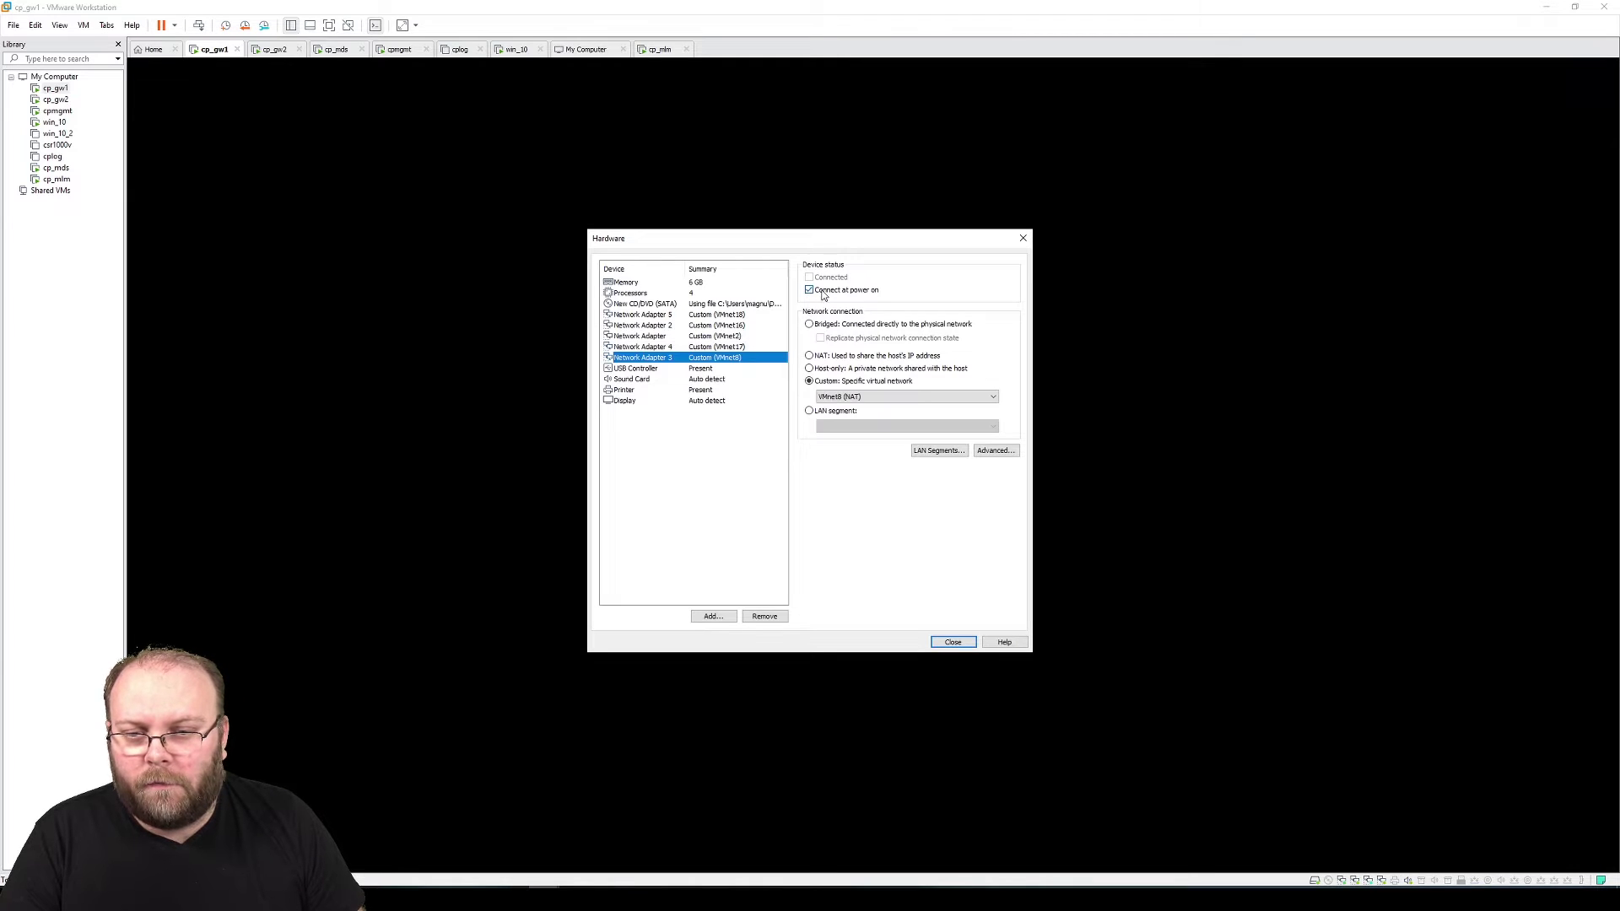
pyautogui.click(822, 291)
pyautogui.click(754, 457)
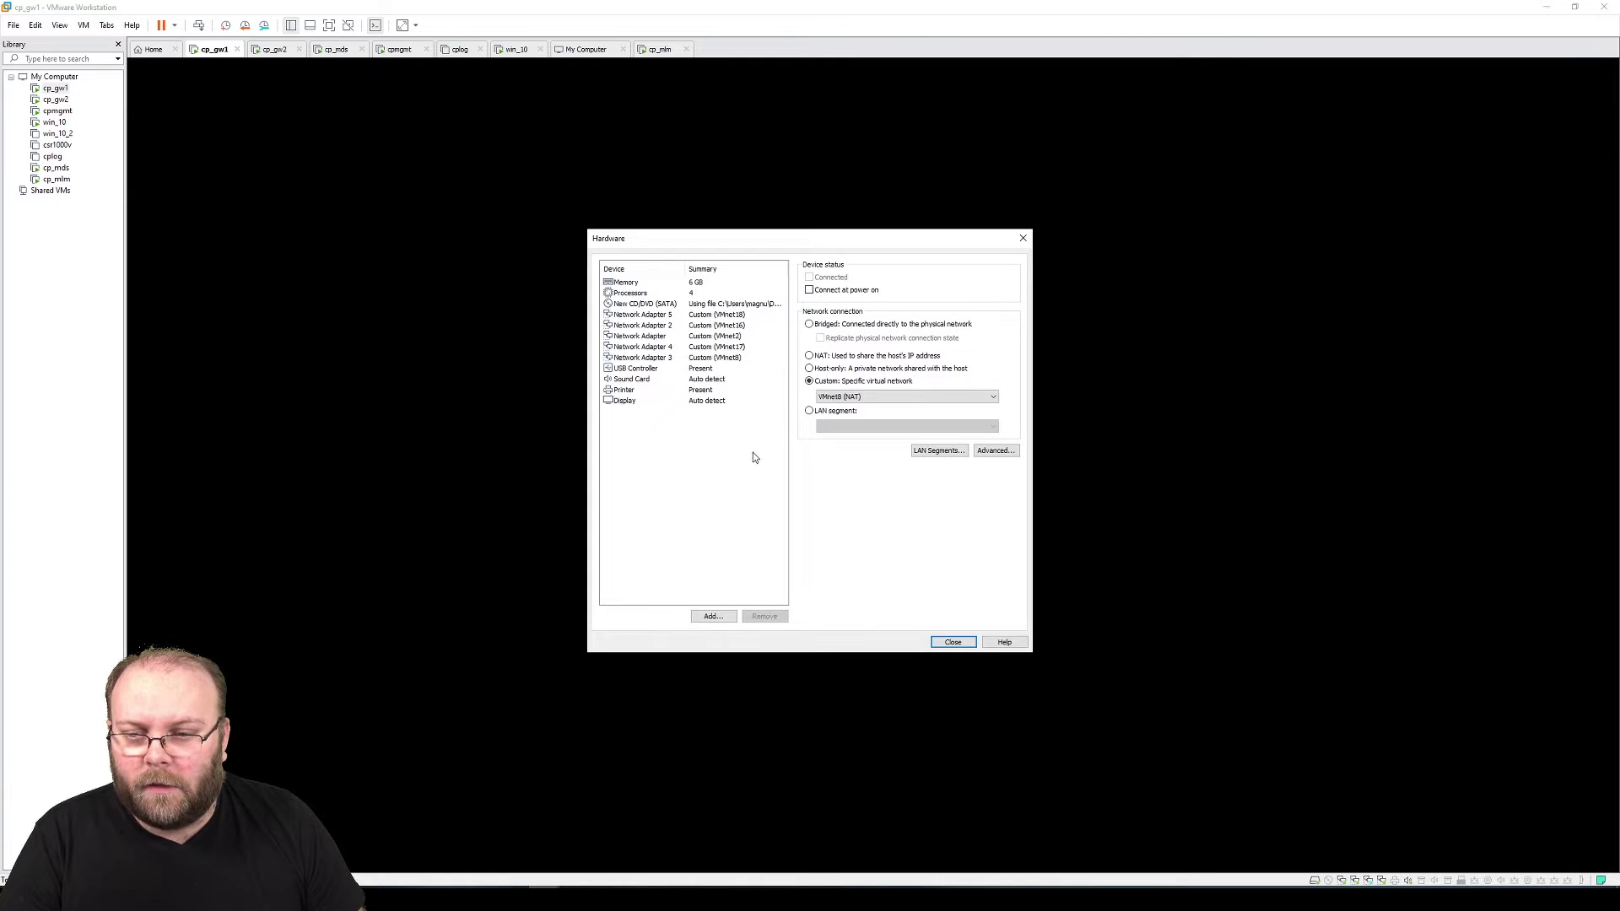
pyautogui.click(733, 305)
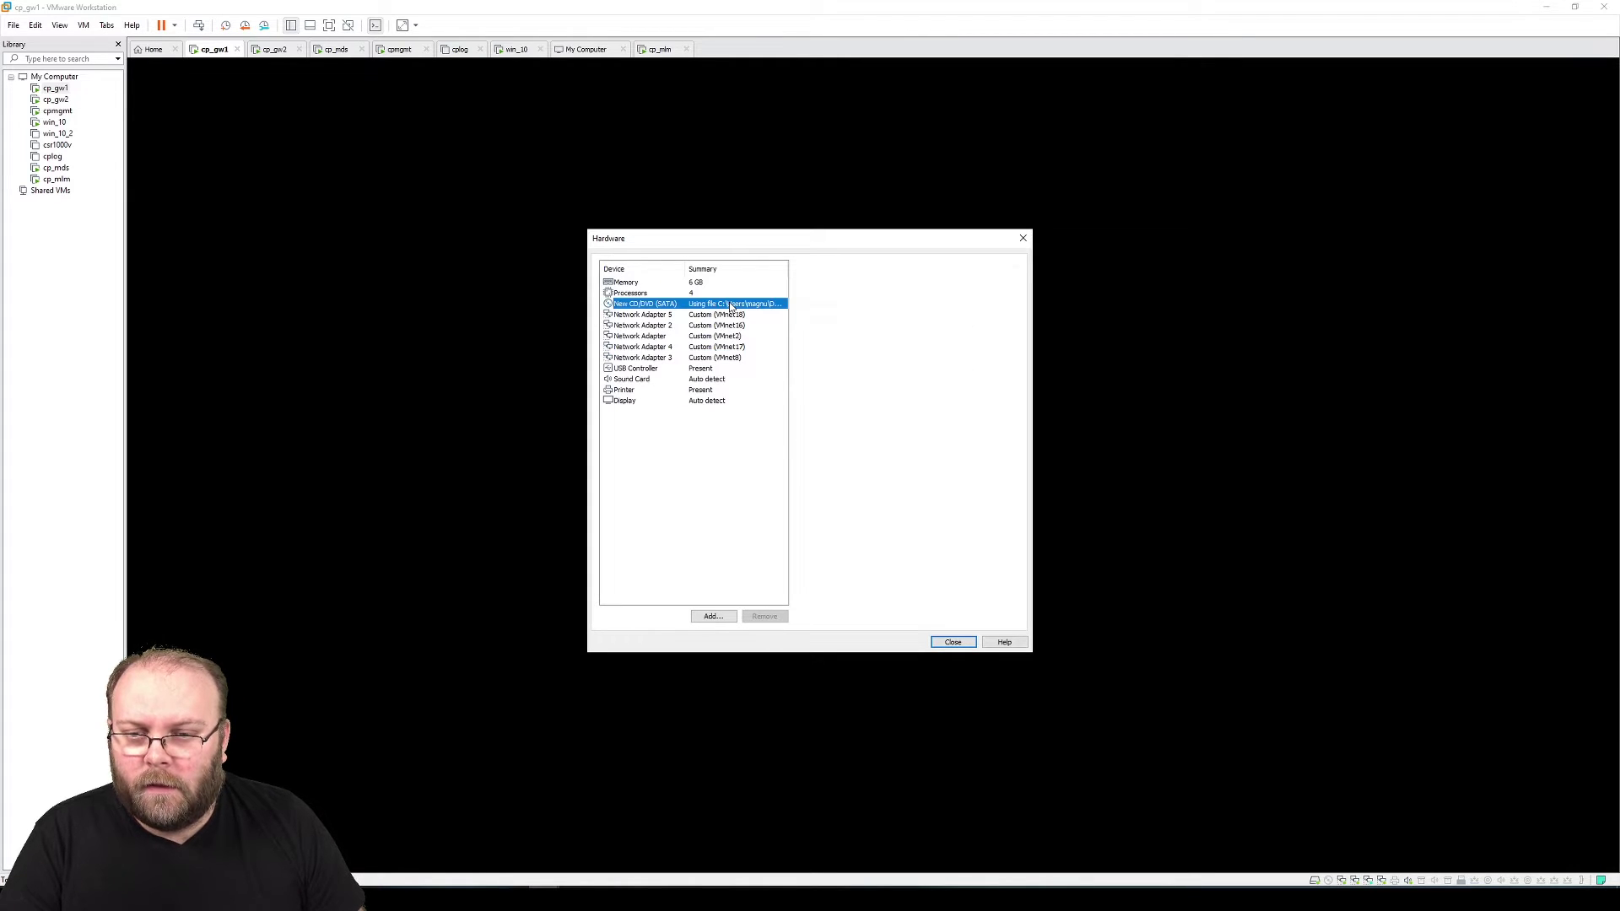
pyautogui.click(952, 642)
pyautogui.click(862, 566)
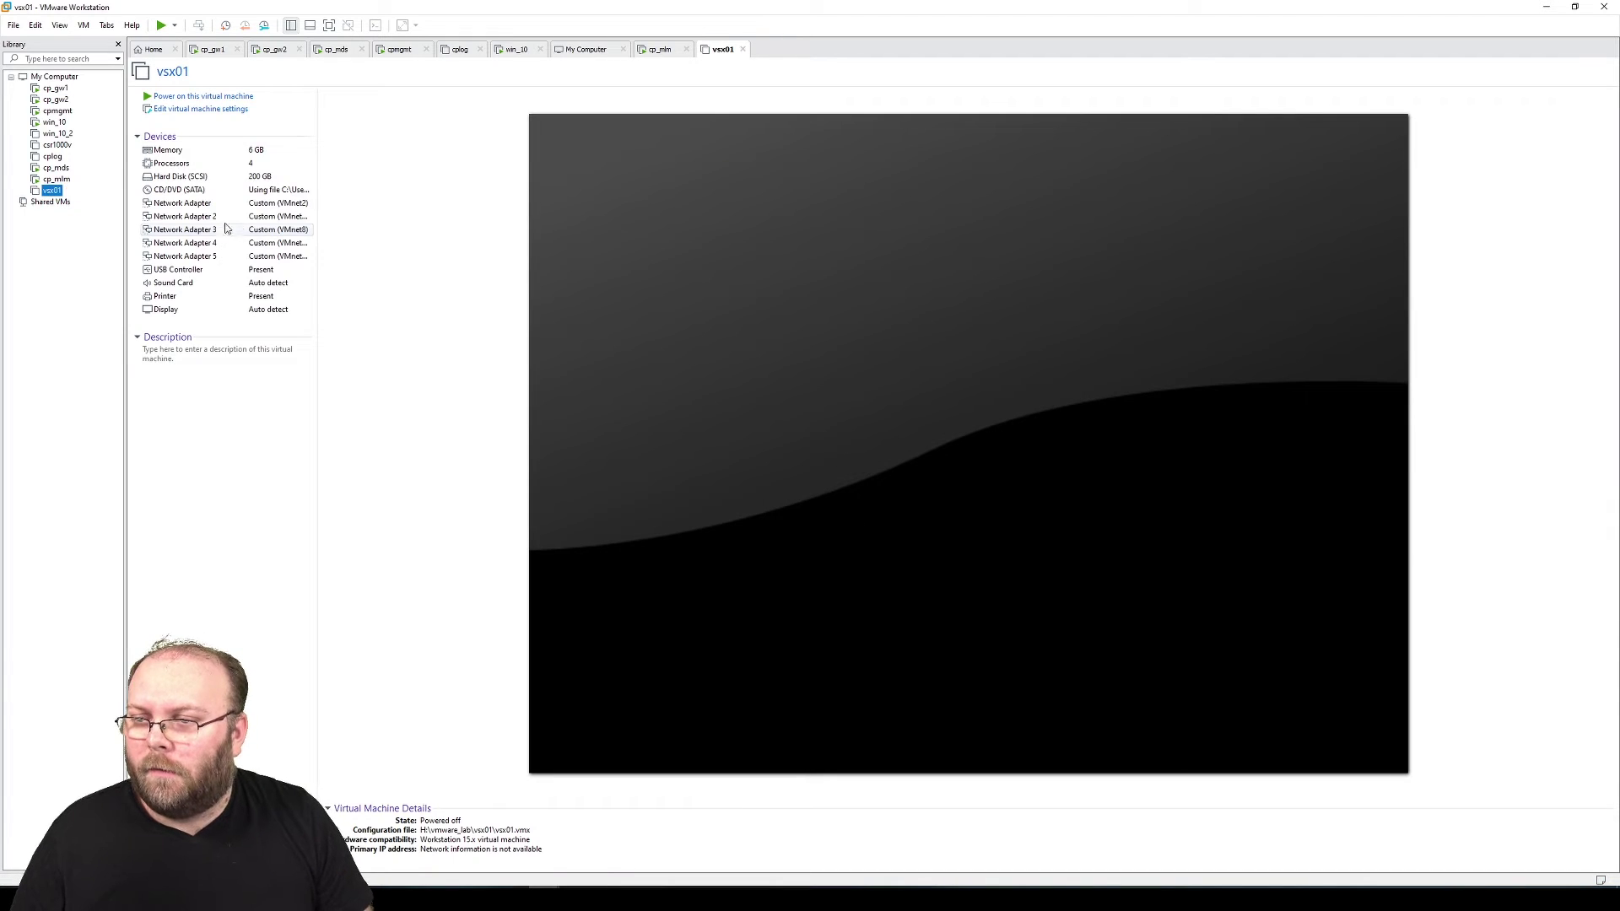
# Power on vsx01, choose Install Gaia on this system, and confirm the US keyboard layout
pyautogui.click(232, 99)
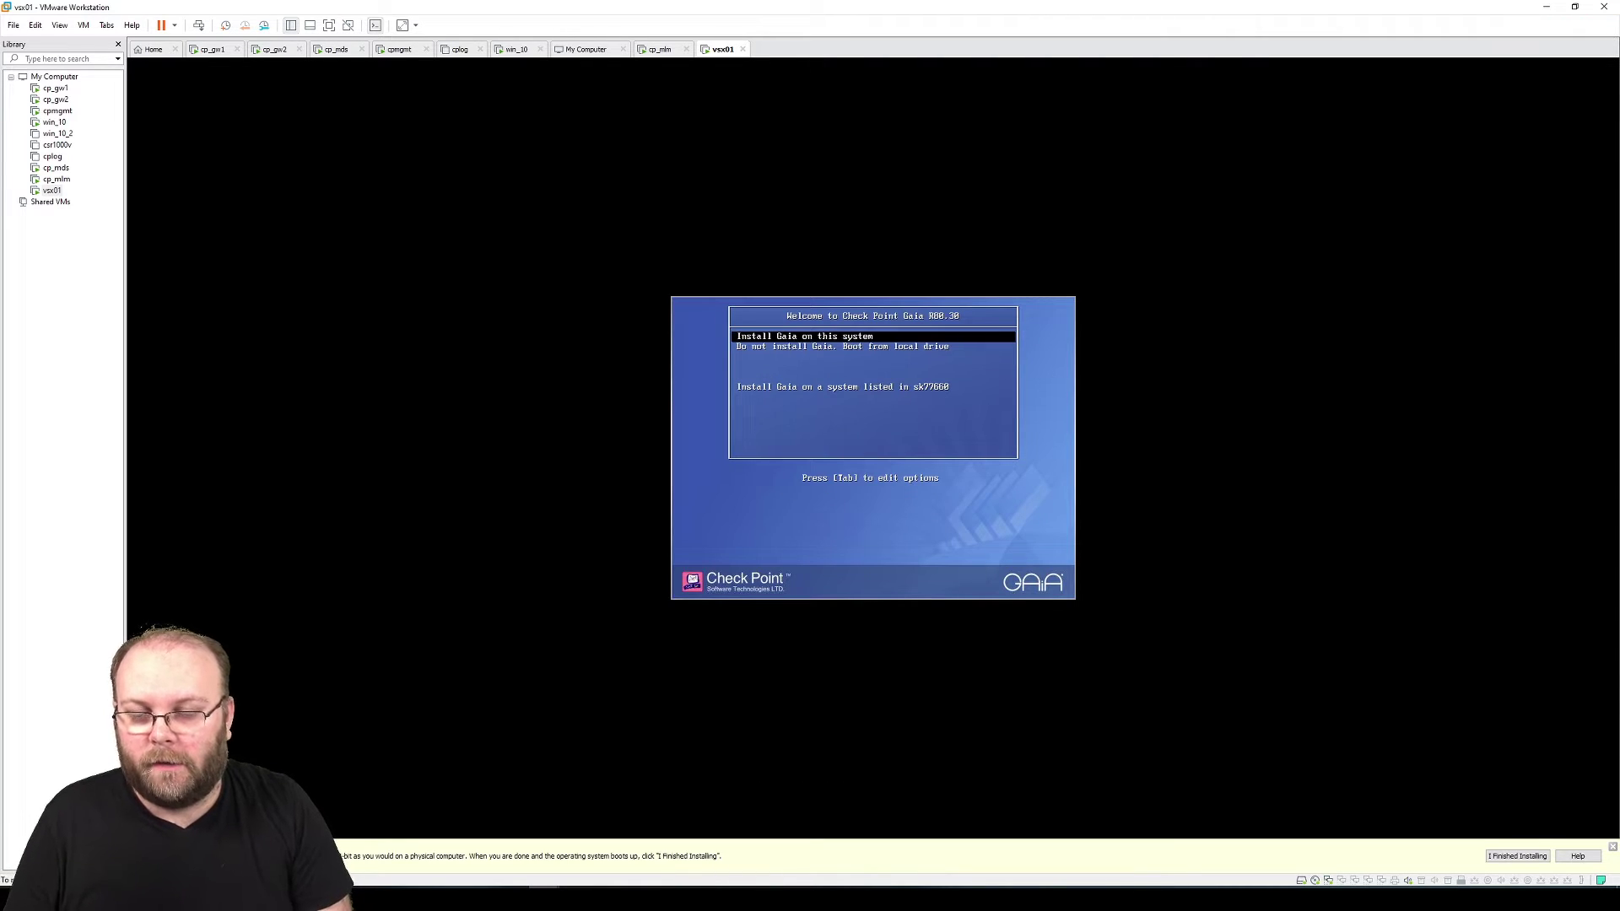
pyautogui.press('Return')
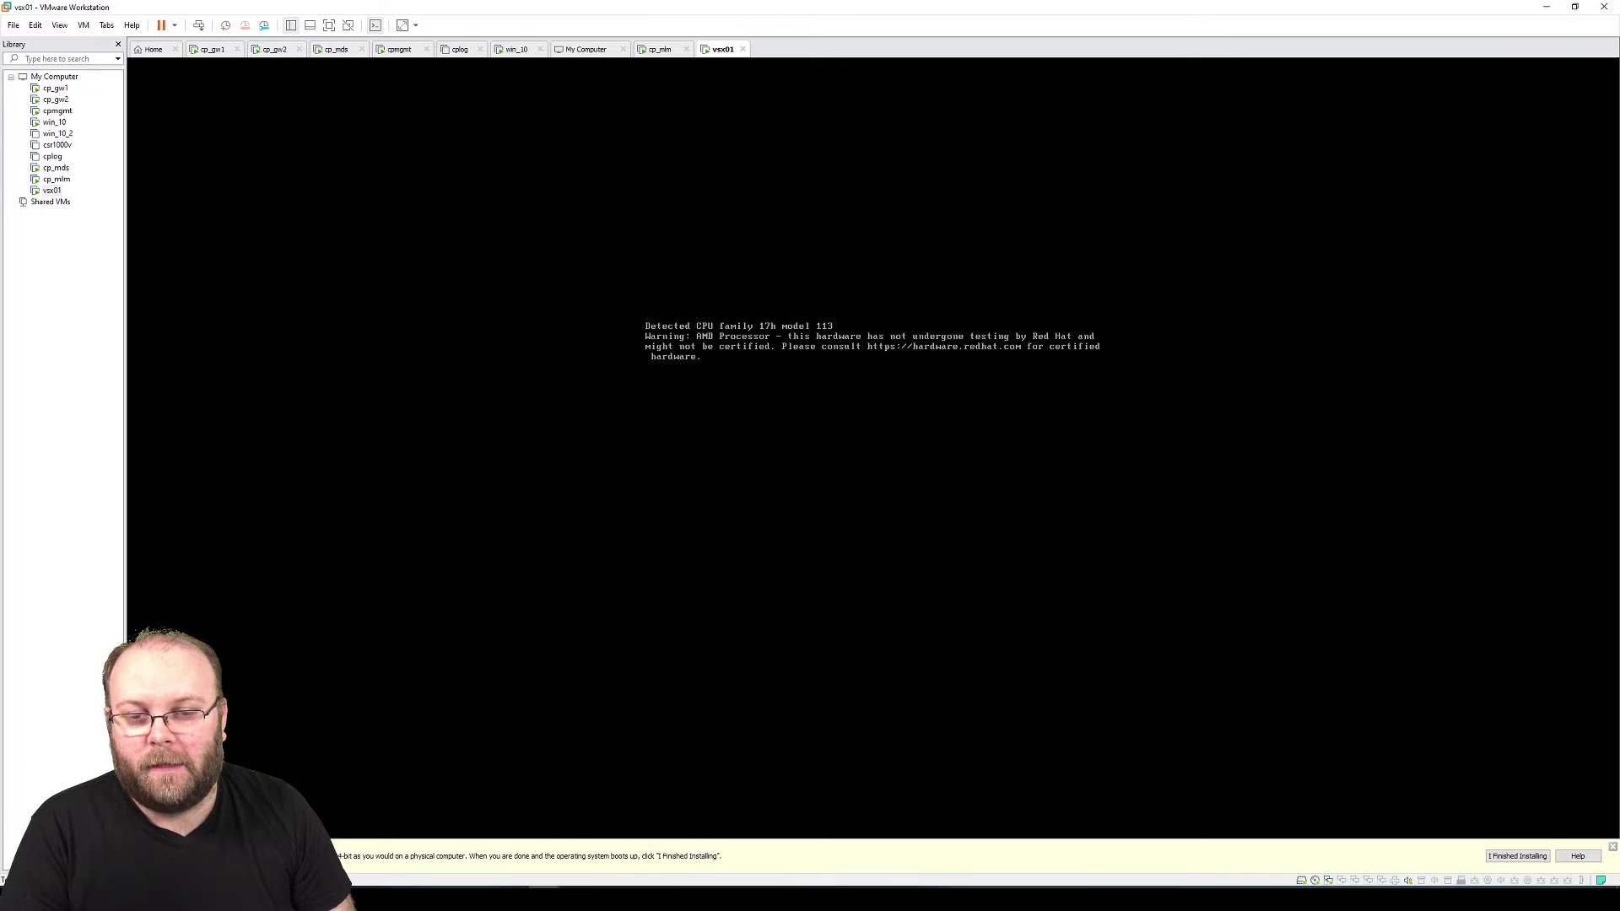
pyautogui.press('Return')
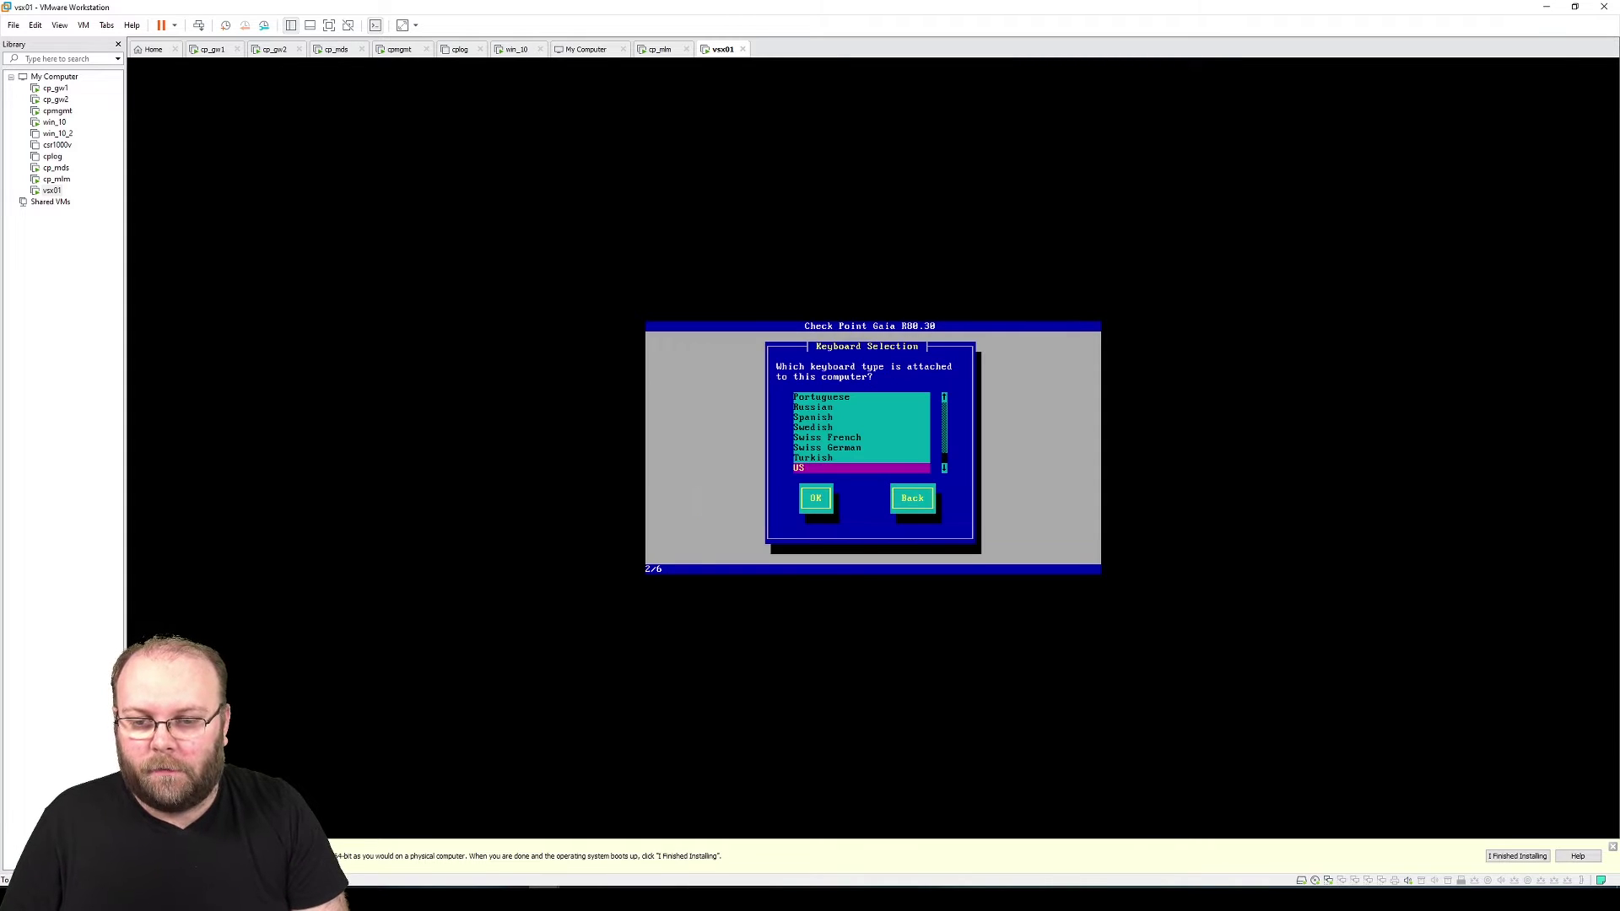
pyautogui.press('Up')
pyautogui.press('Up')
pyautogui.press('Up')
pyautogui.press('Tab')
pyautogui.press('Return')
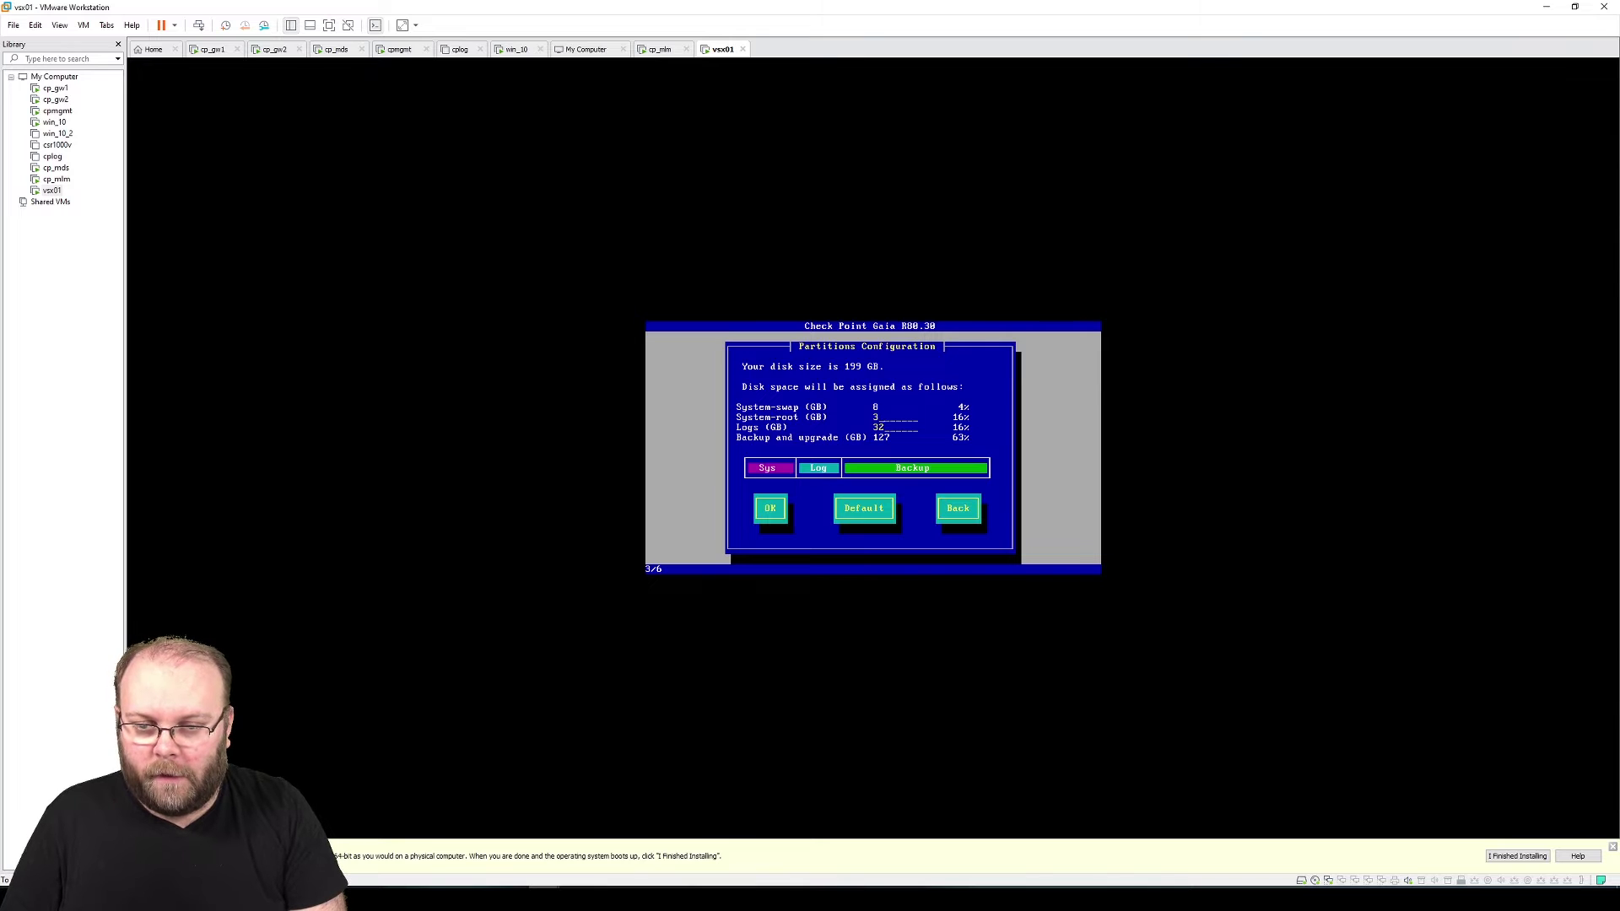
# Enter 50 GB for the system-root partition and confirm the partition layout
pyautogui.write('100')
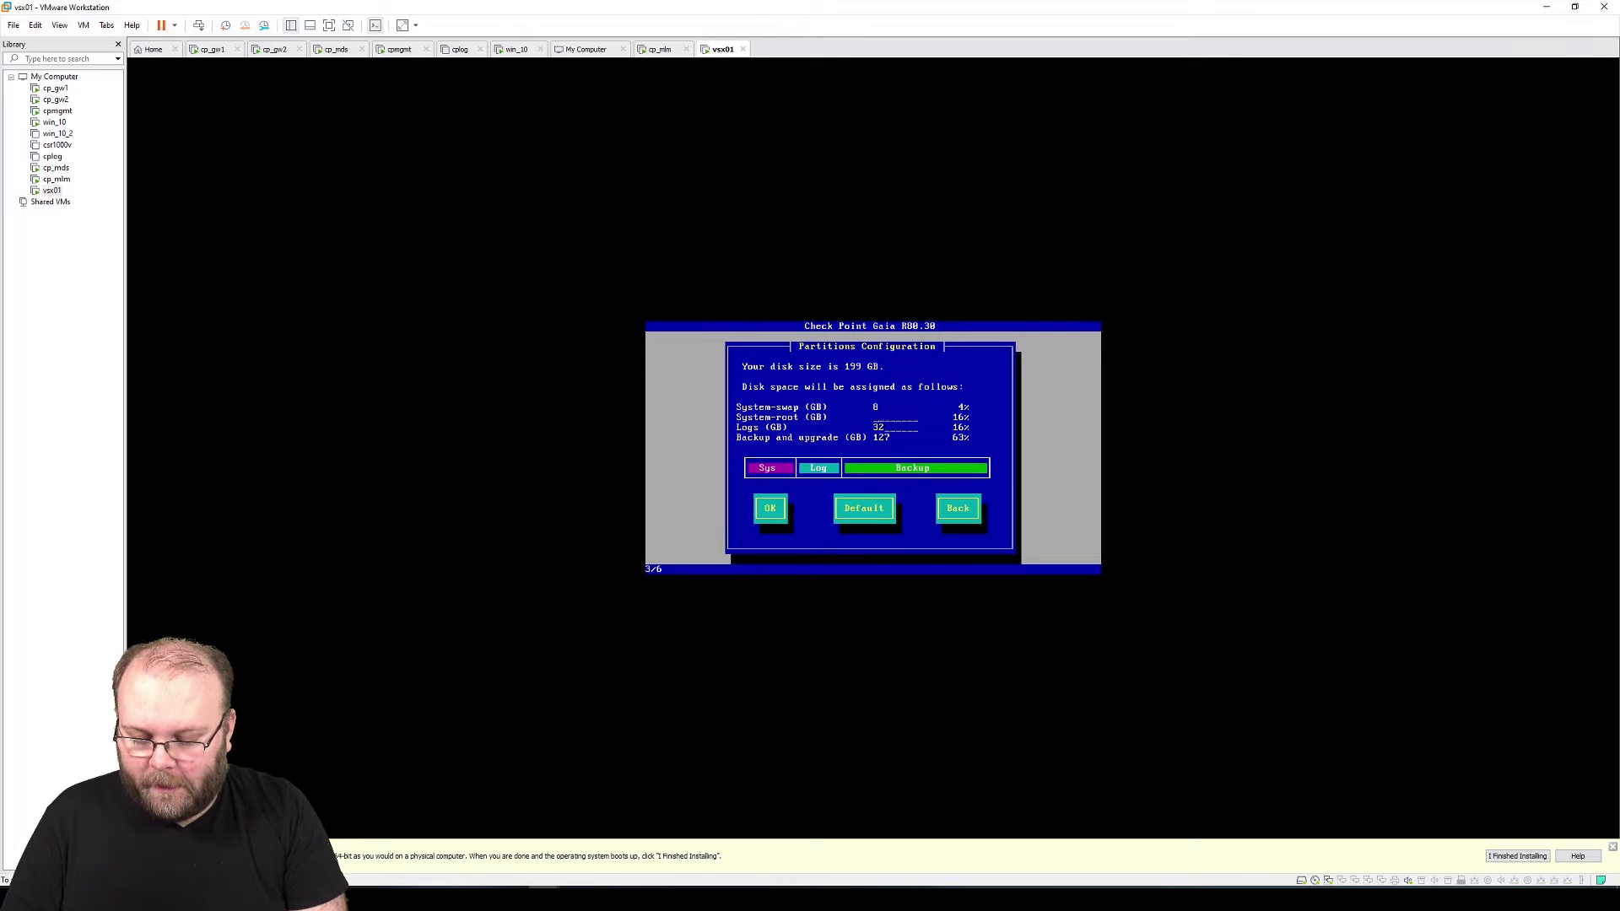
pyautogui.write('50')
pyautogui.press('Tab')
pyautogui.press('Tab')
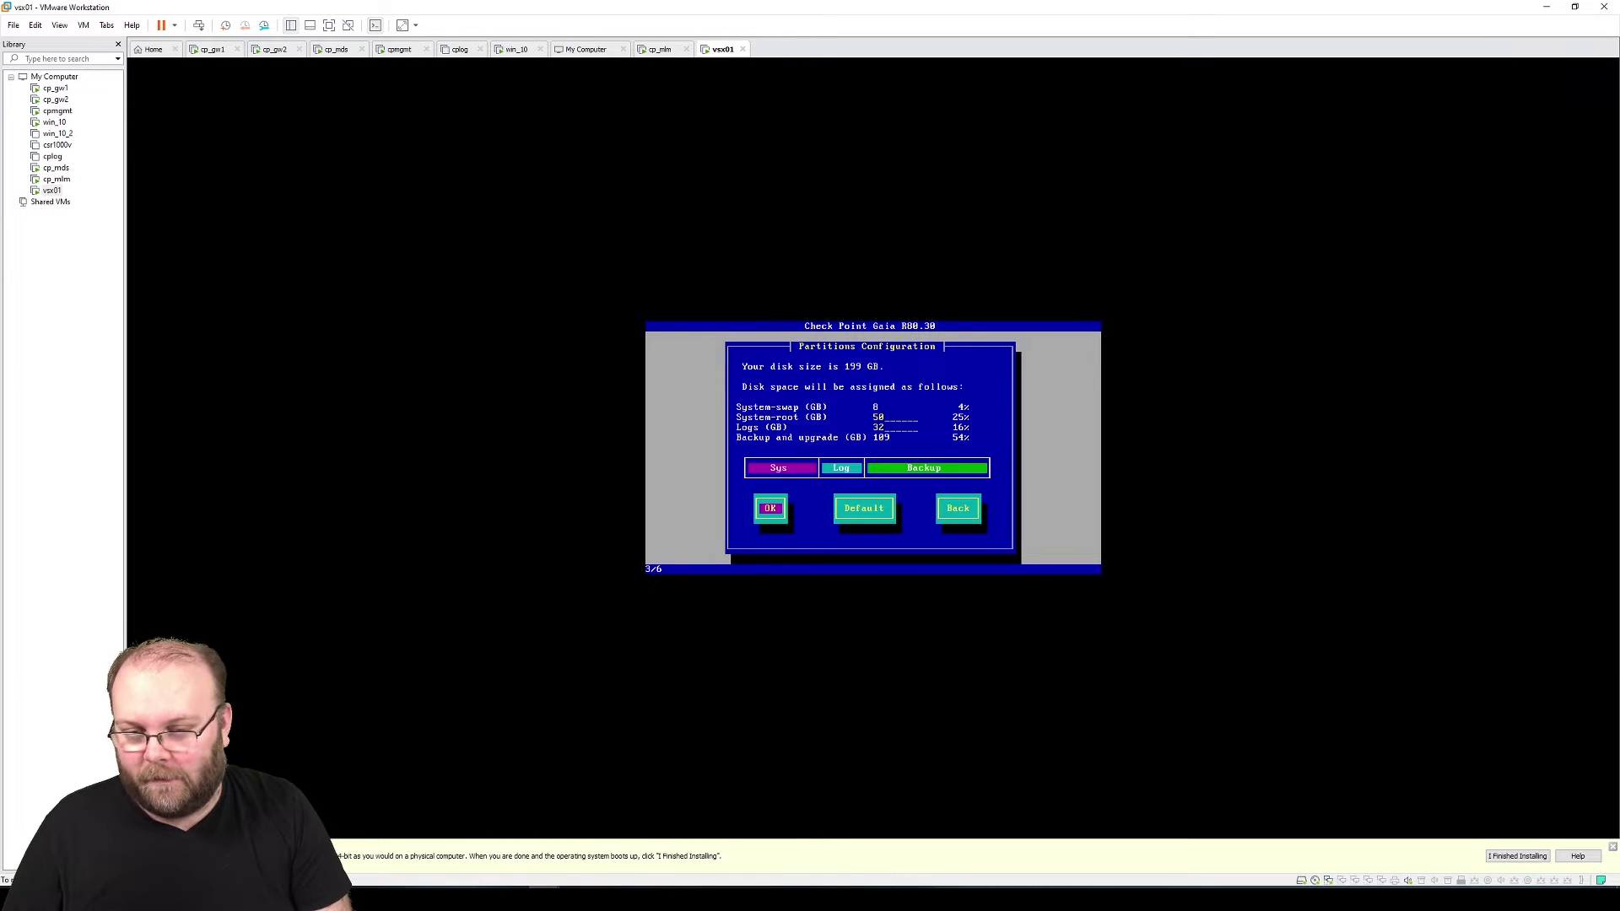
pyautogui.press('Tab')
pyautogui.press('Tab')
pyautogui.press('Tab')
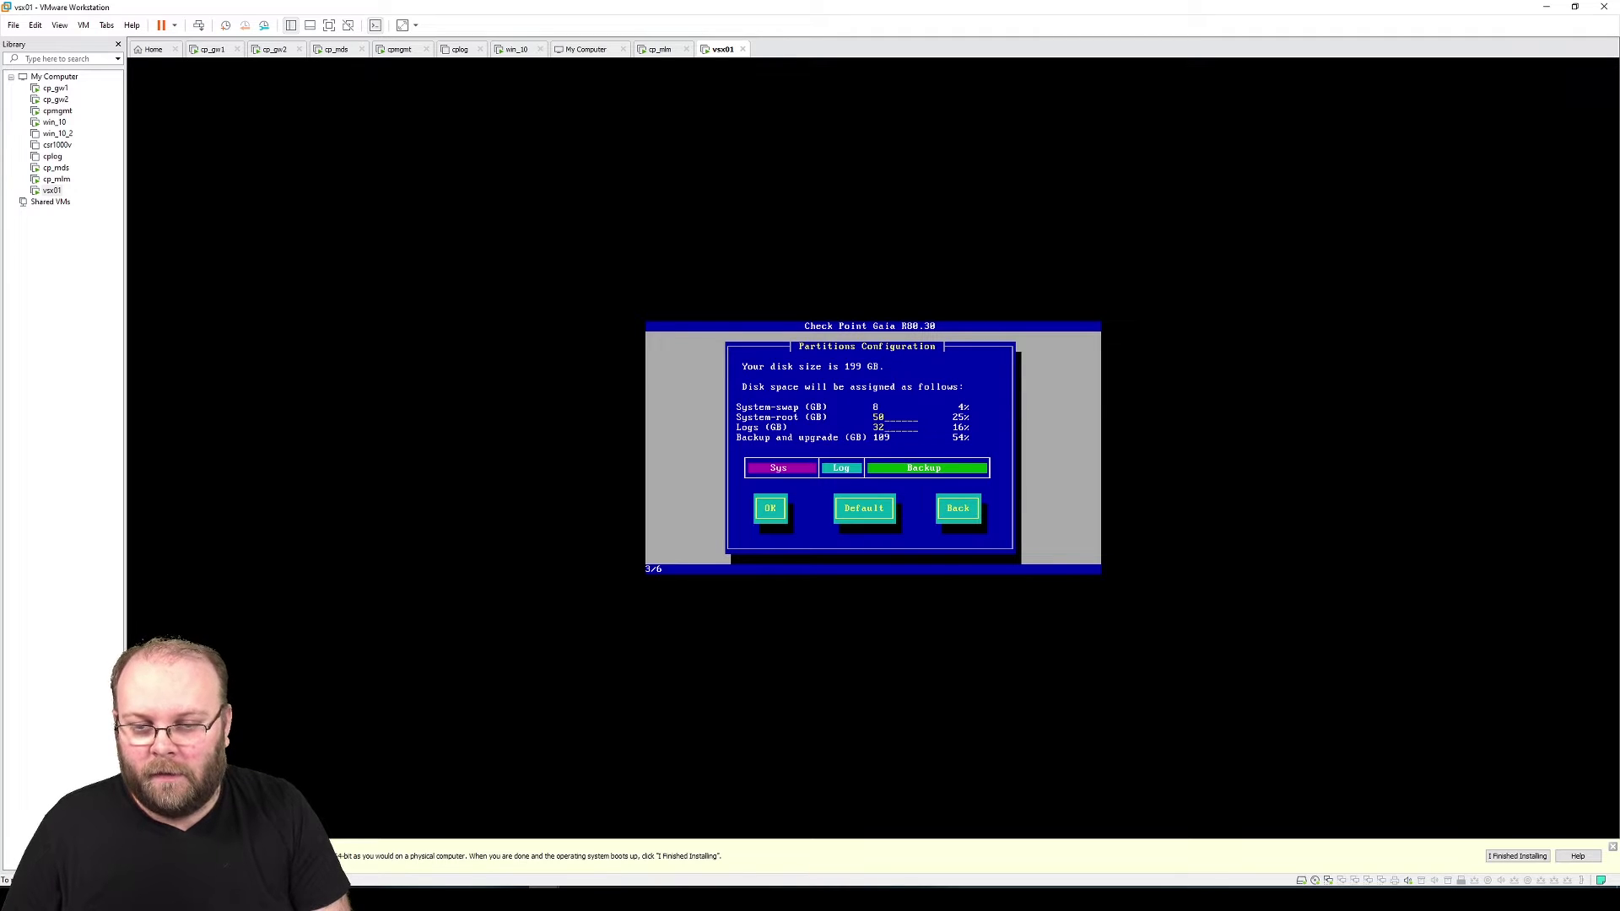
pyautogui.press('Tab')
# Accept the partition layout, then enter and confirm the Gaia admin password
pyautogui.press('Return')
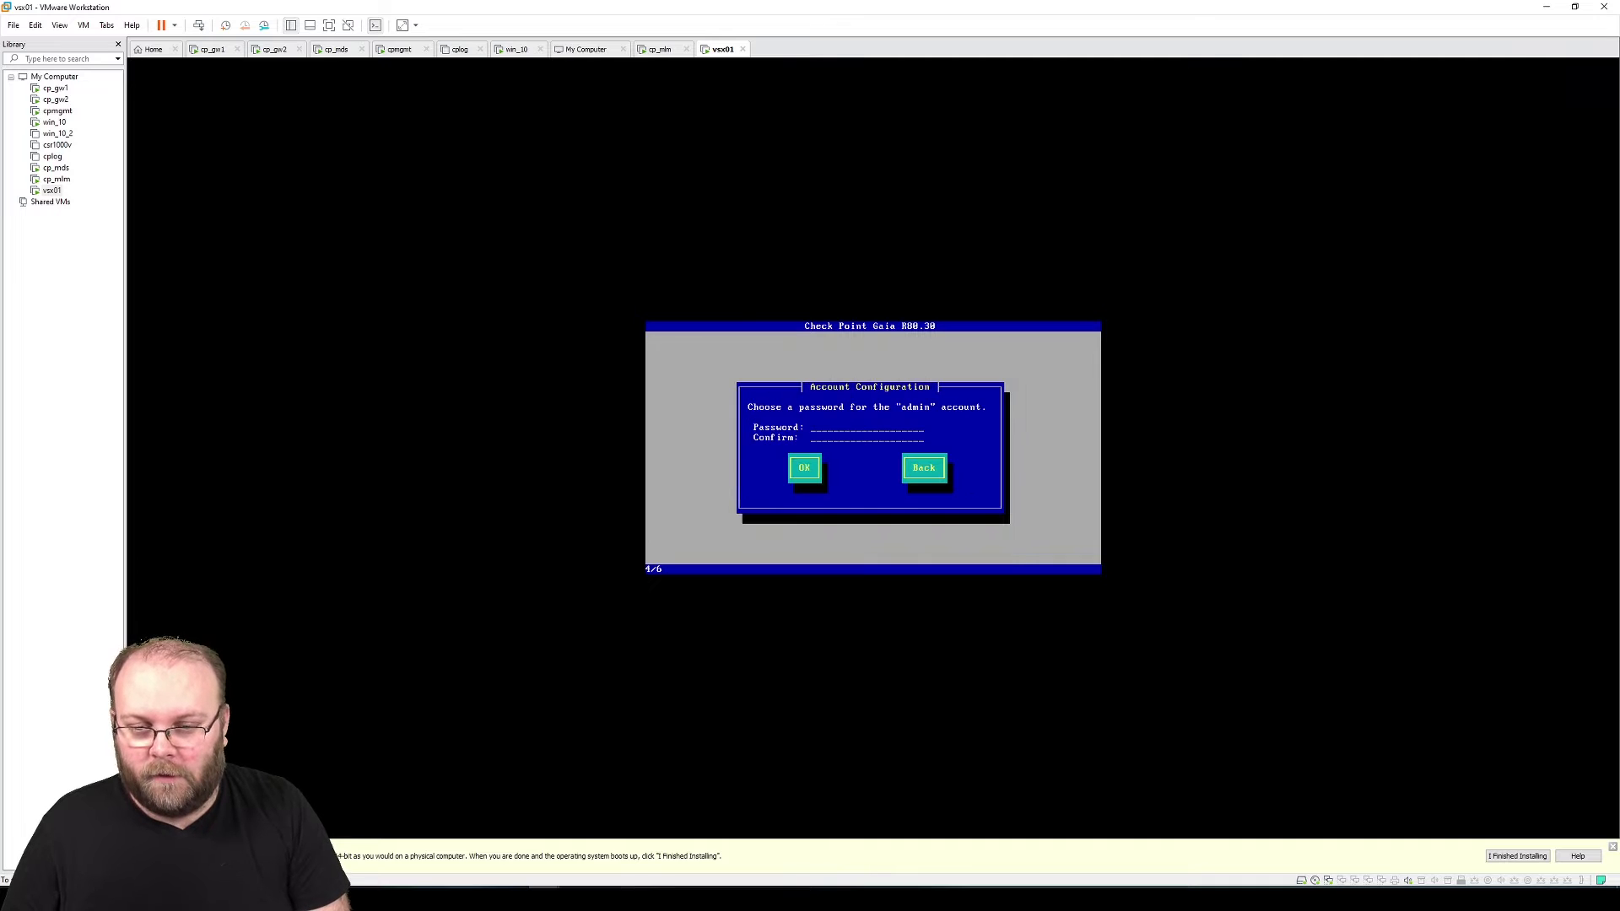
pyautogui.write('*******')
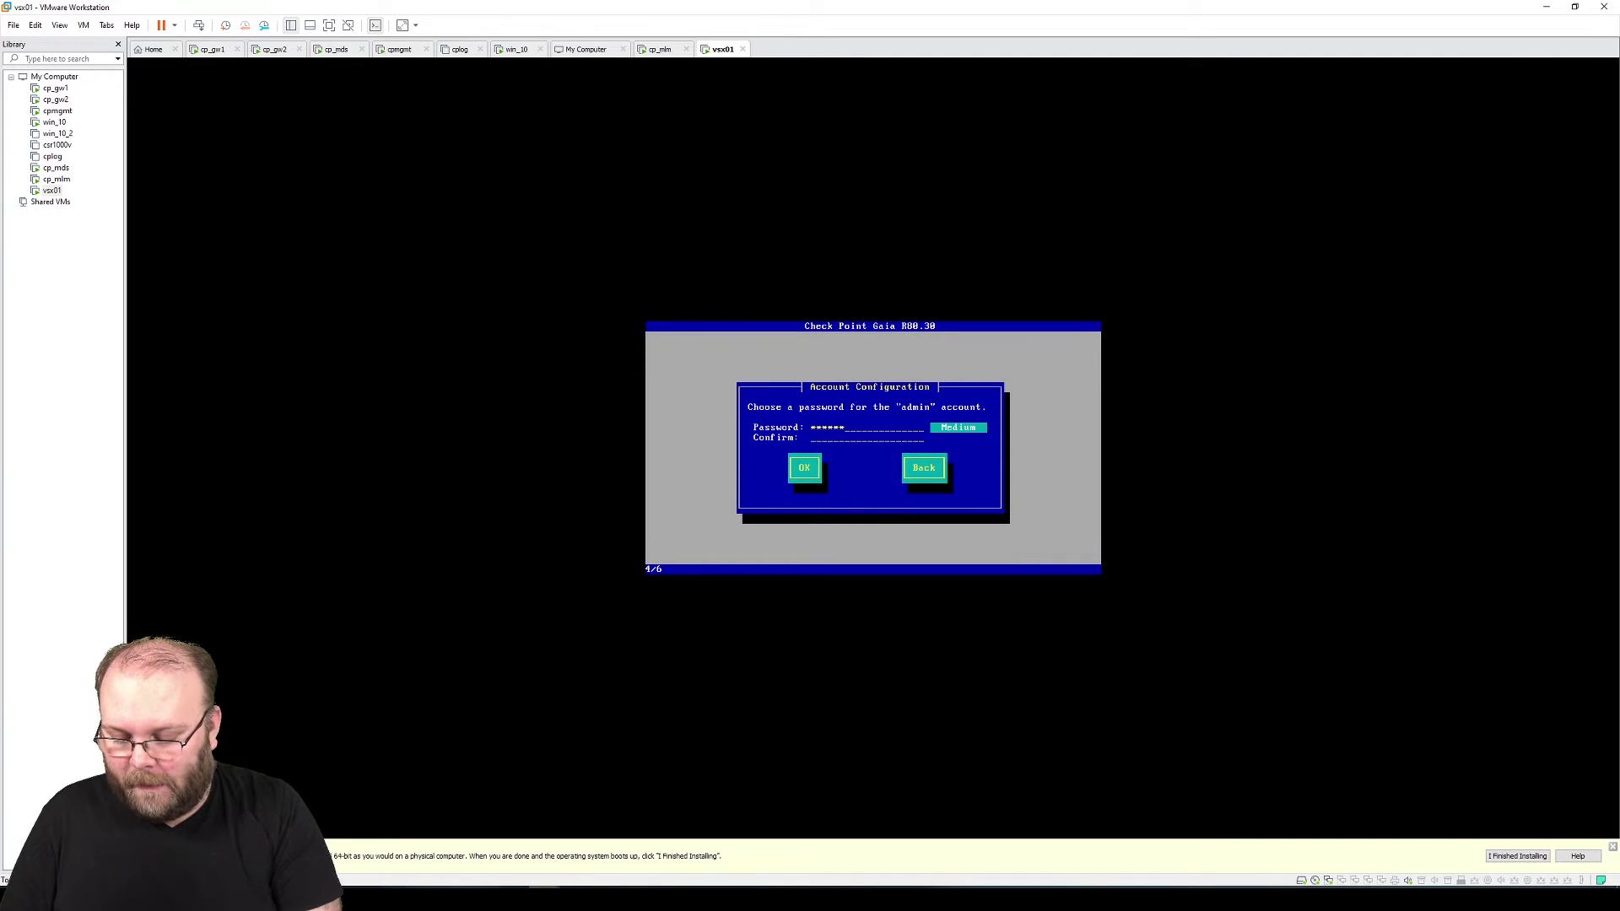
pyautogui.write('*')
pyautogui.press('Tab')
pyautogui.write('********')
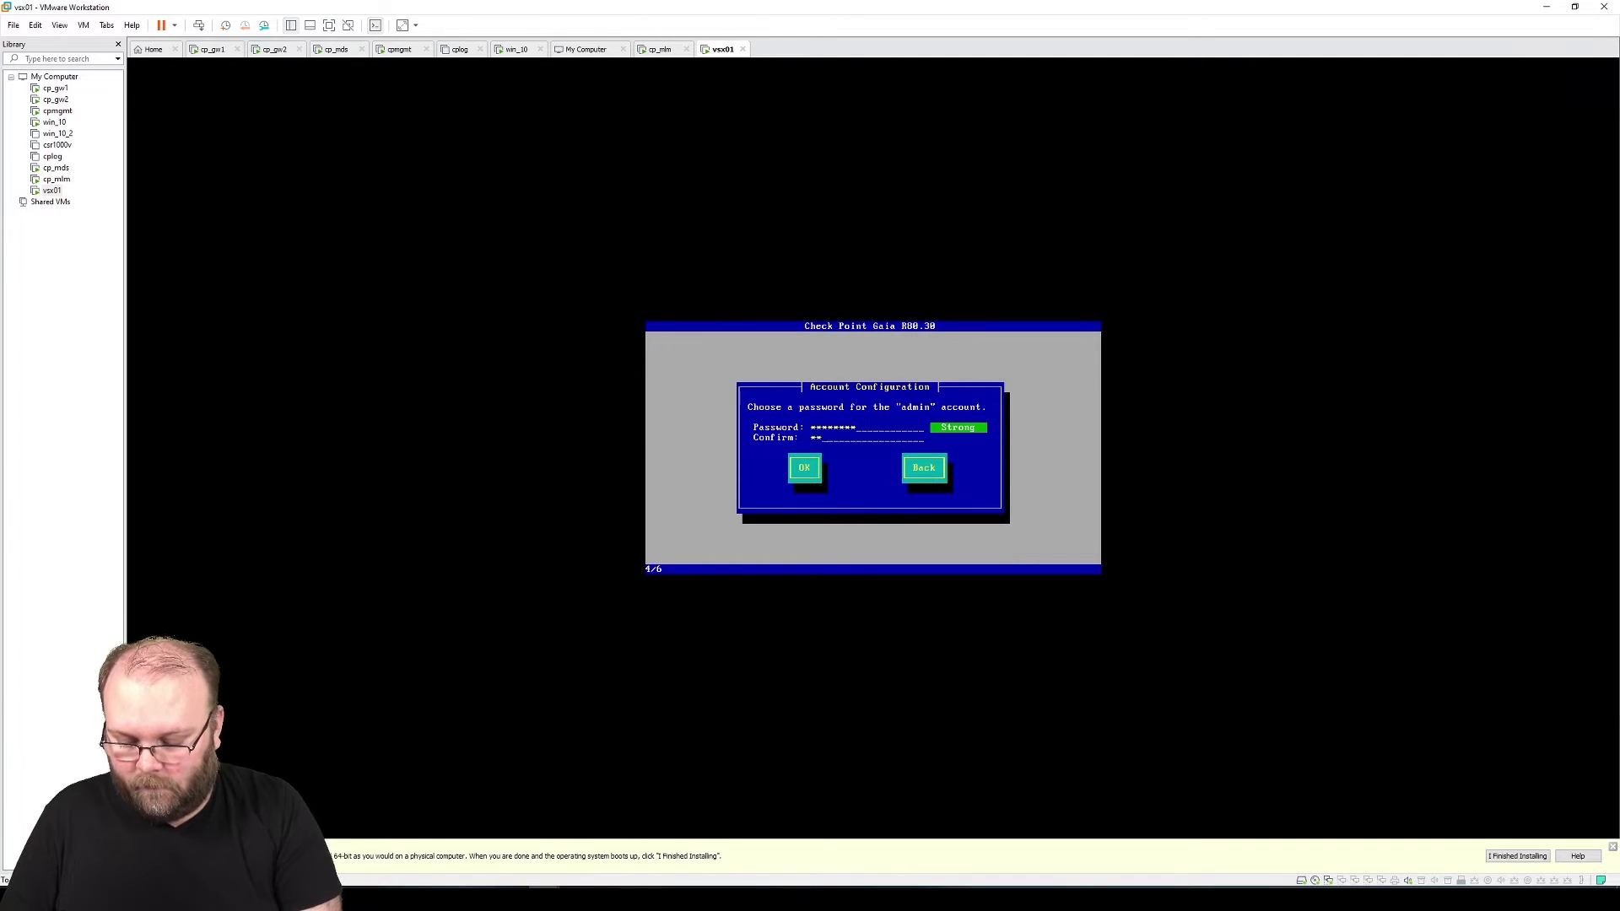
pyautogui.press('Tab')
pyautogui.press('Return')
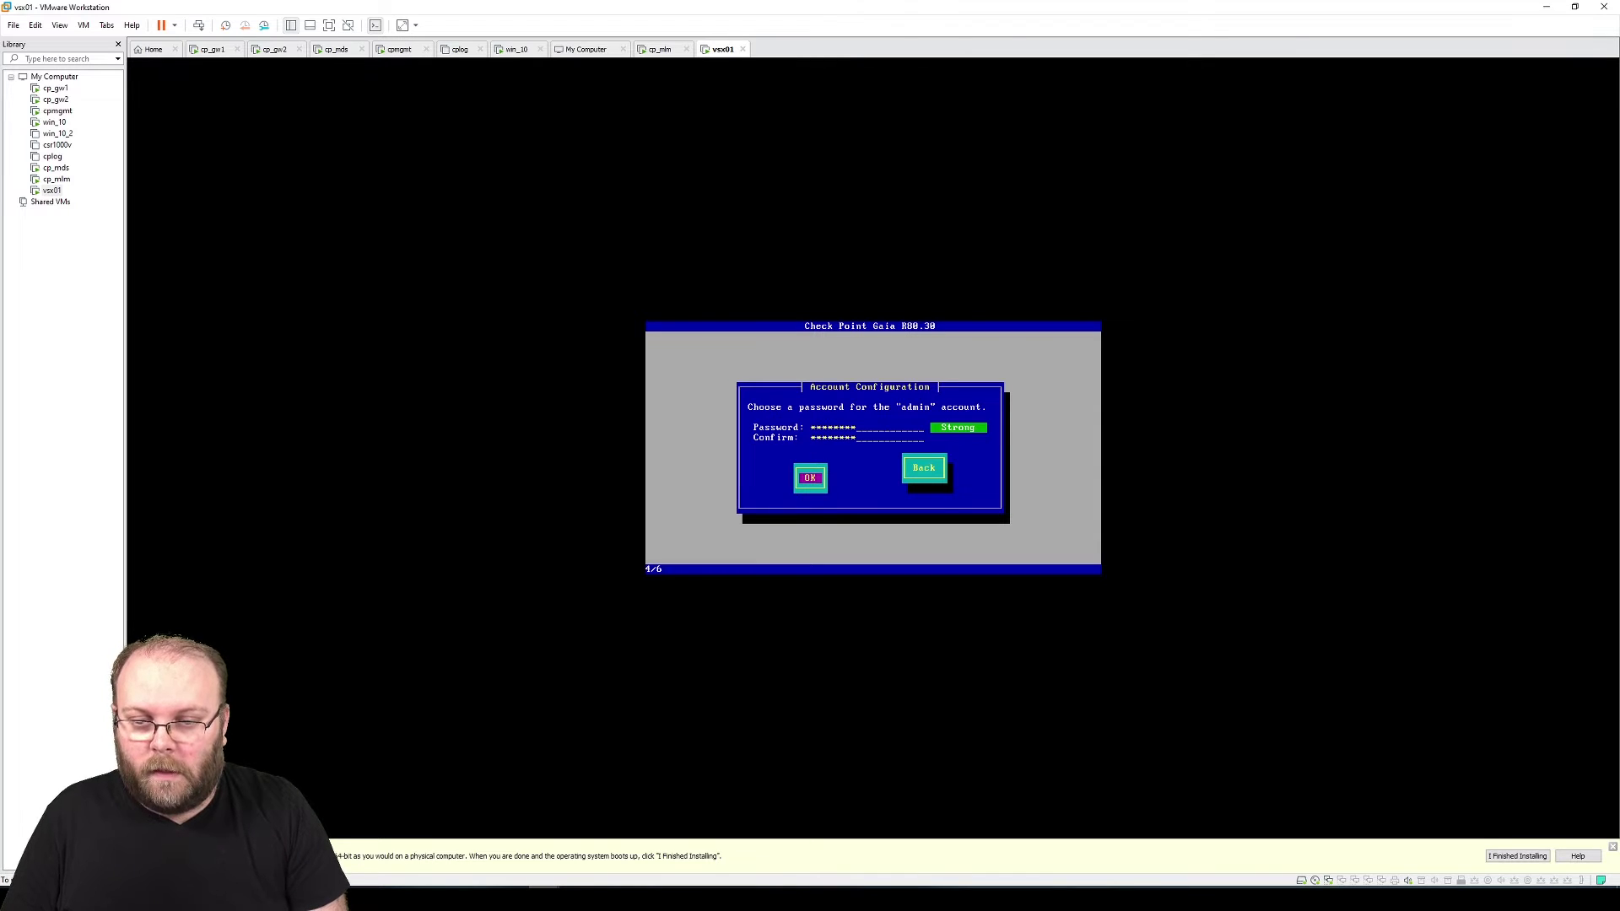
# Choose eth0 as the management port and bring up the lab network diagram
pyautogui.press('Down')
pyautogui.press('Down')
pyautogui.press('Down')
pyautogui.press('Down')
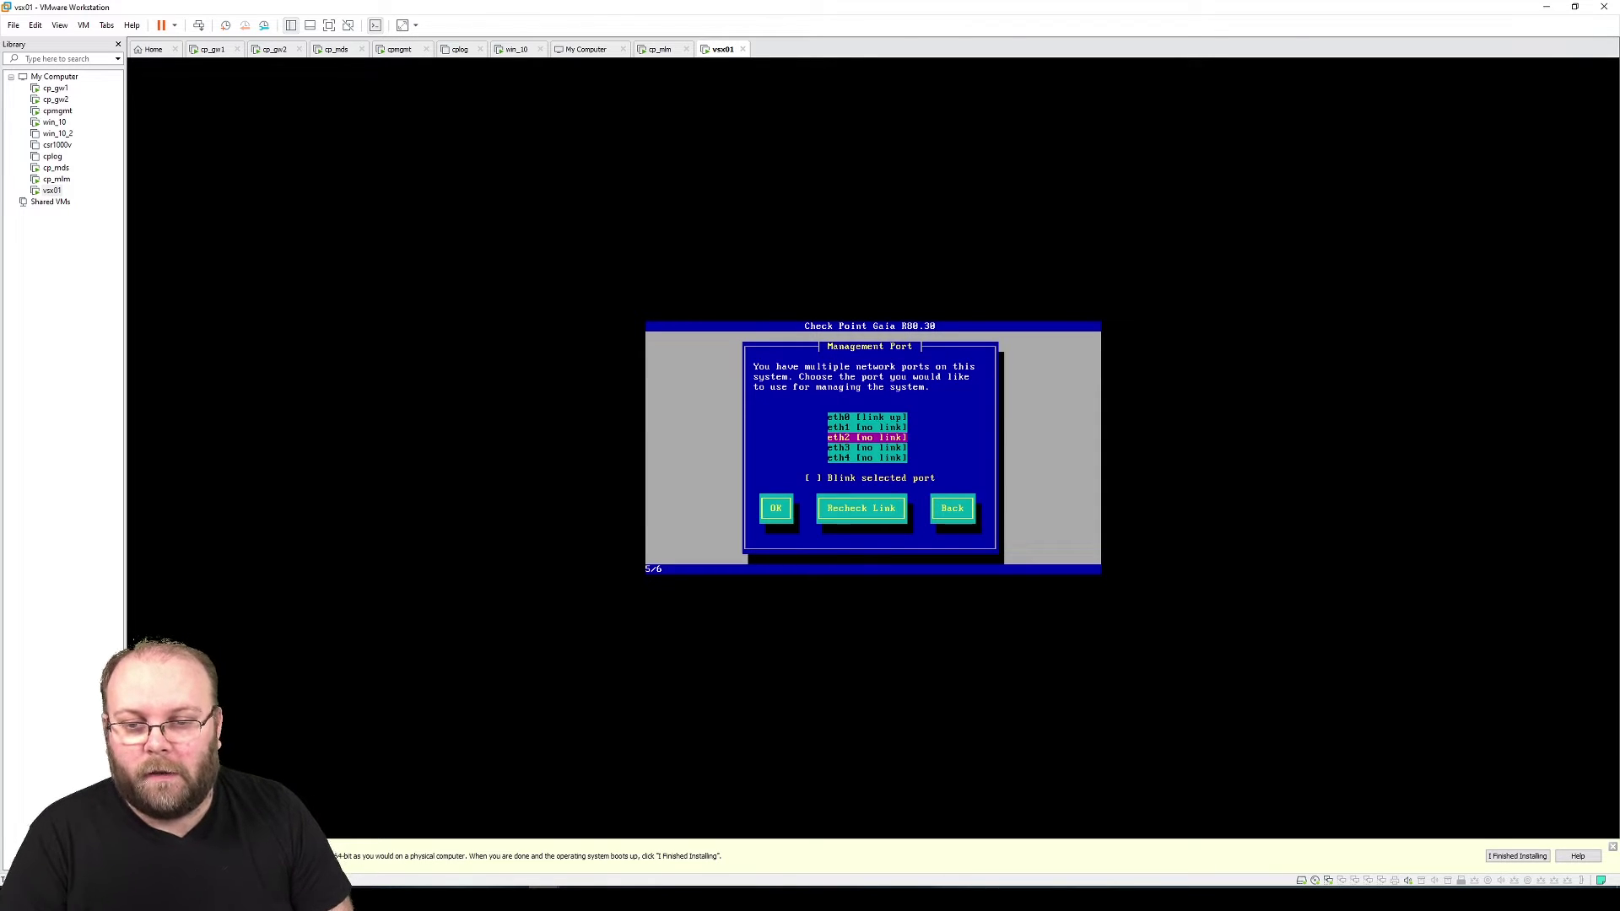
pyautogui.press('Up')
pyautogui.press('Up')
pyautogui.press('Up')
pyautogui.press('Up')
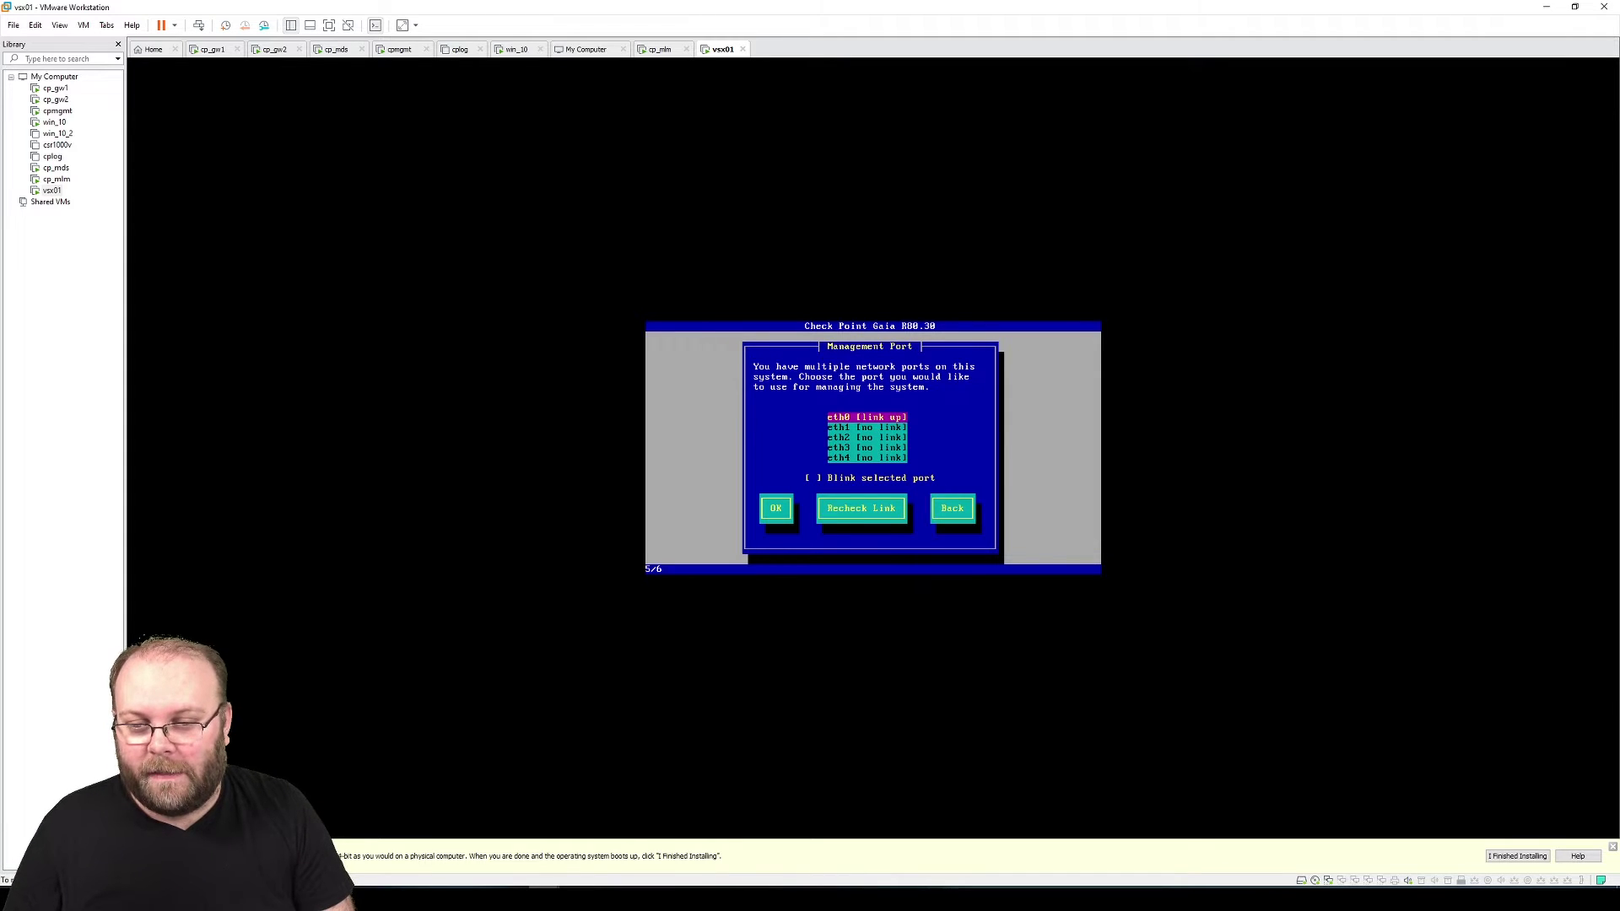
pyautogui.press('Tab')
pyautogui.press('Tab')
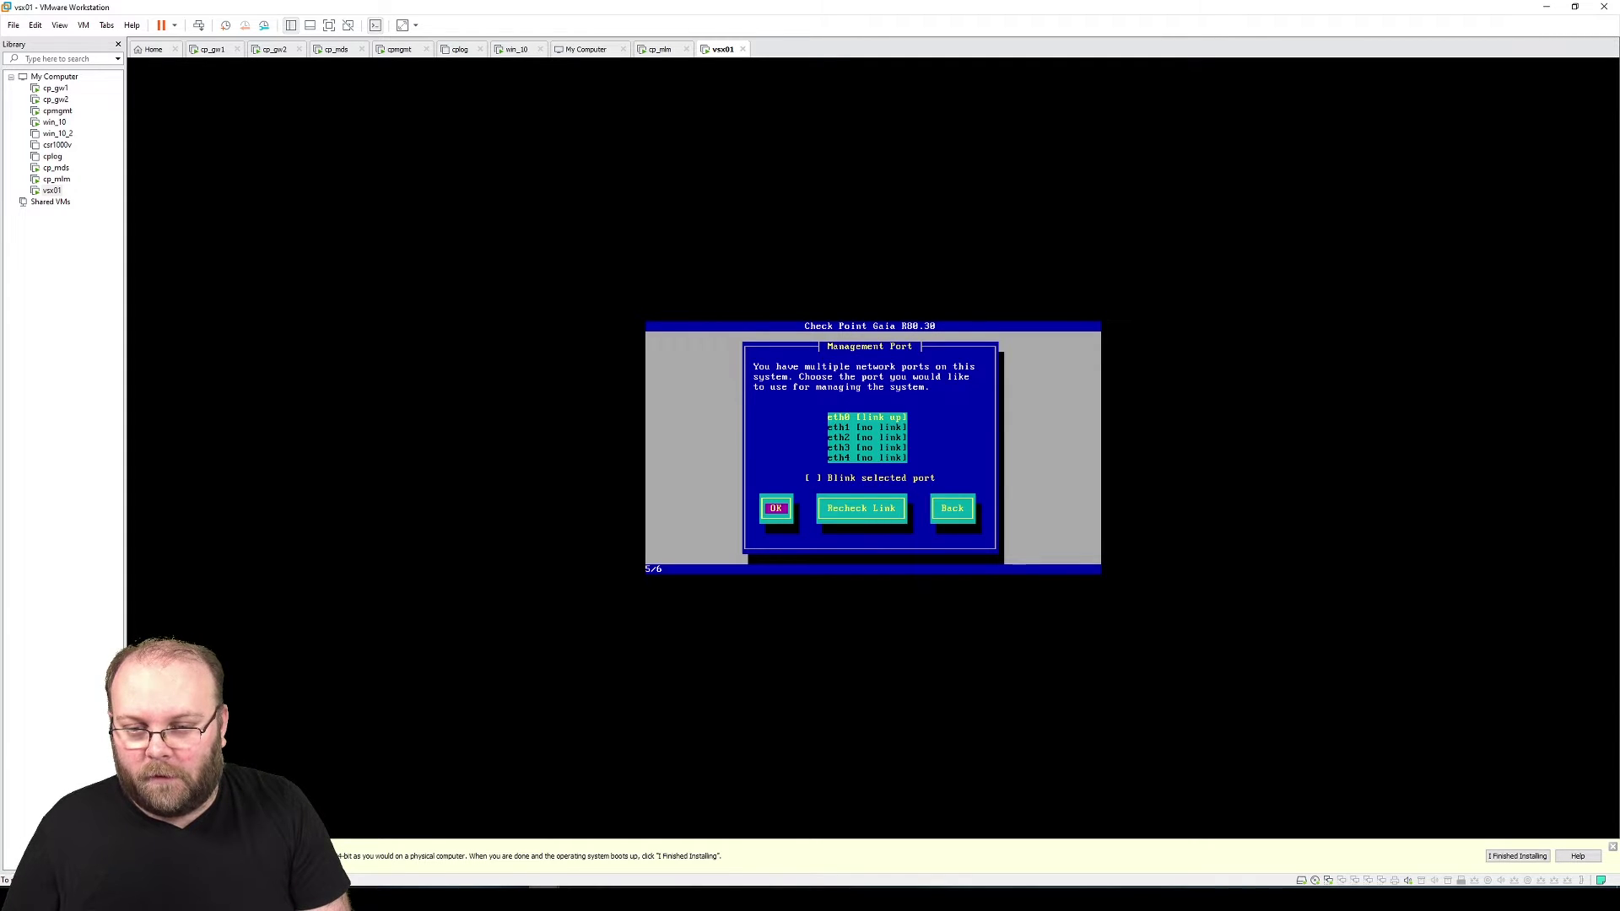
pyautogui.press('Return')
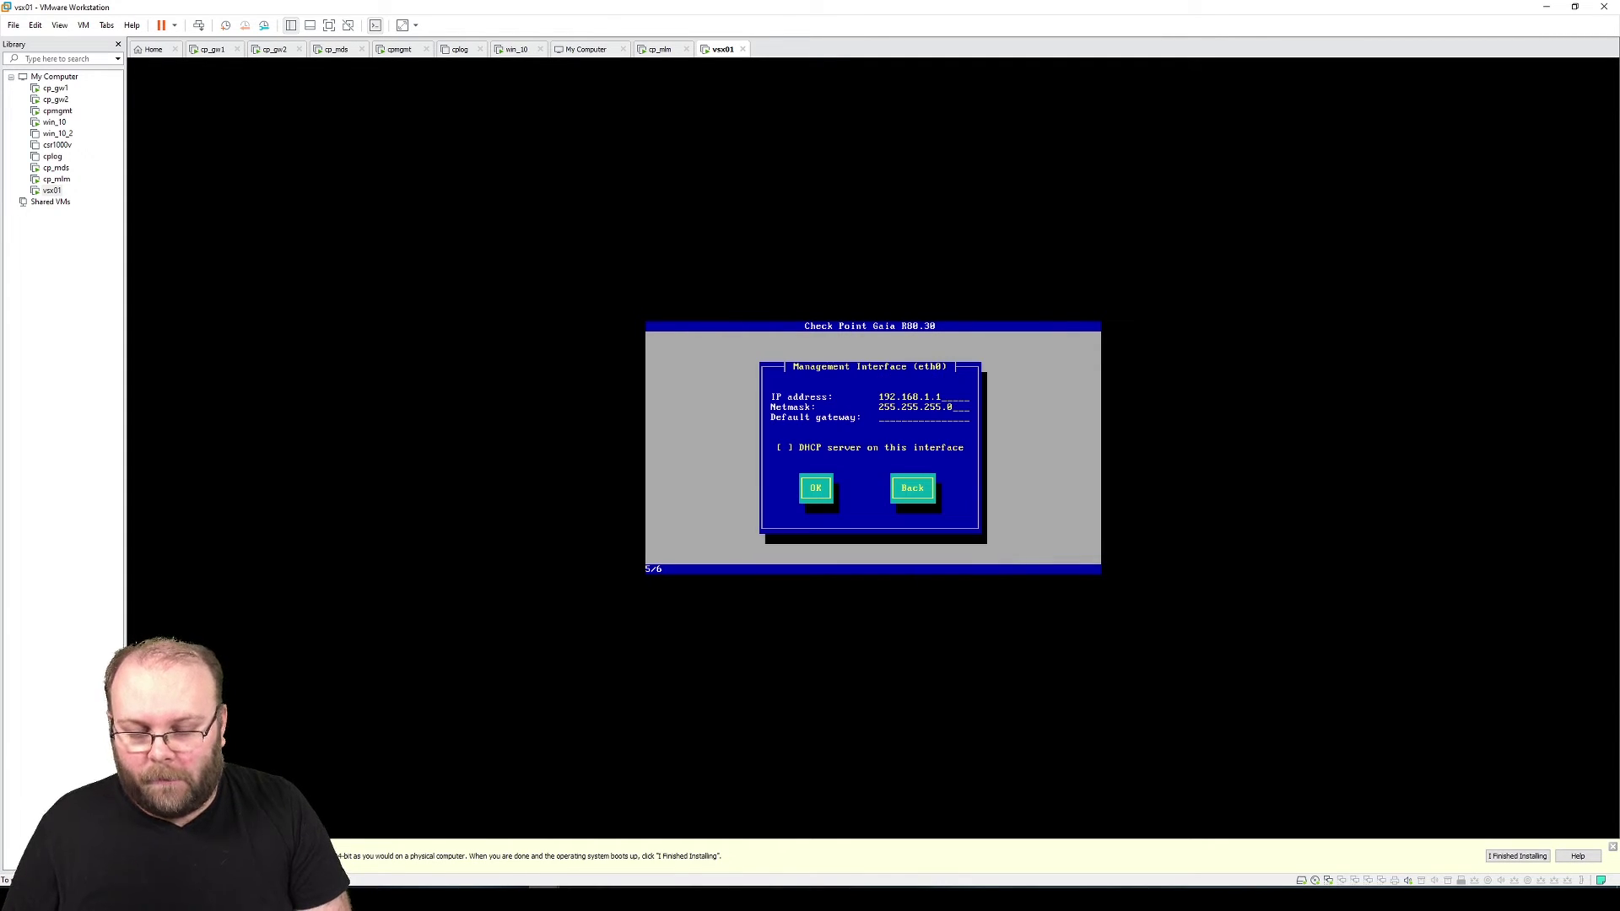
pyautogui.press('Num_Lock')
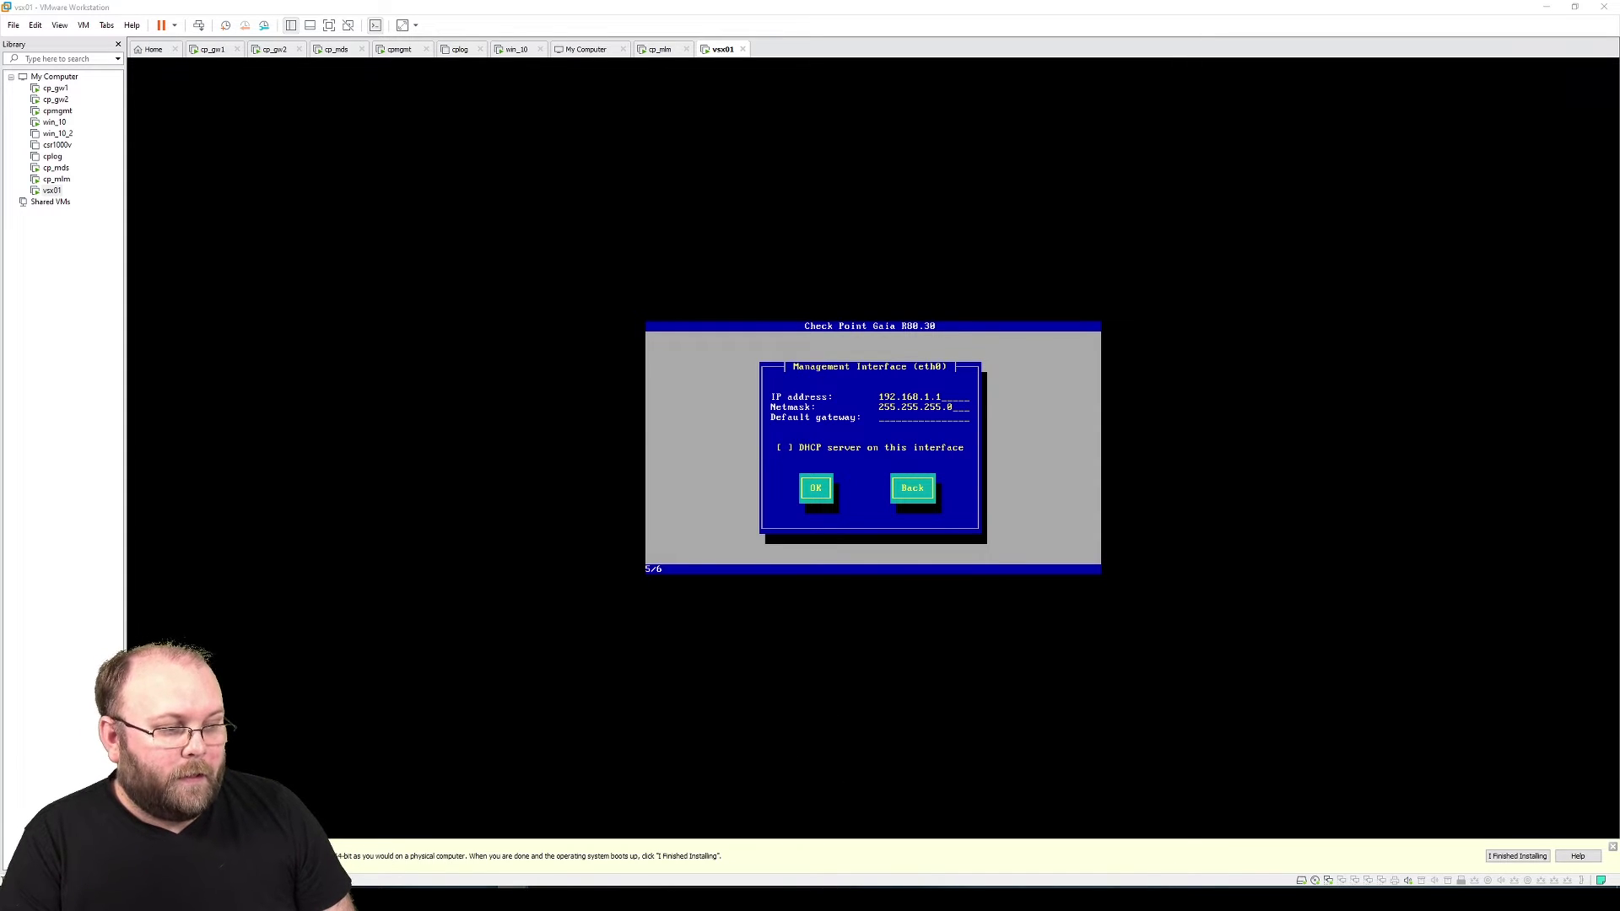
pyautogui.hotkey('alt', 'Tab')
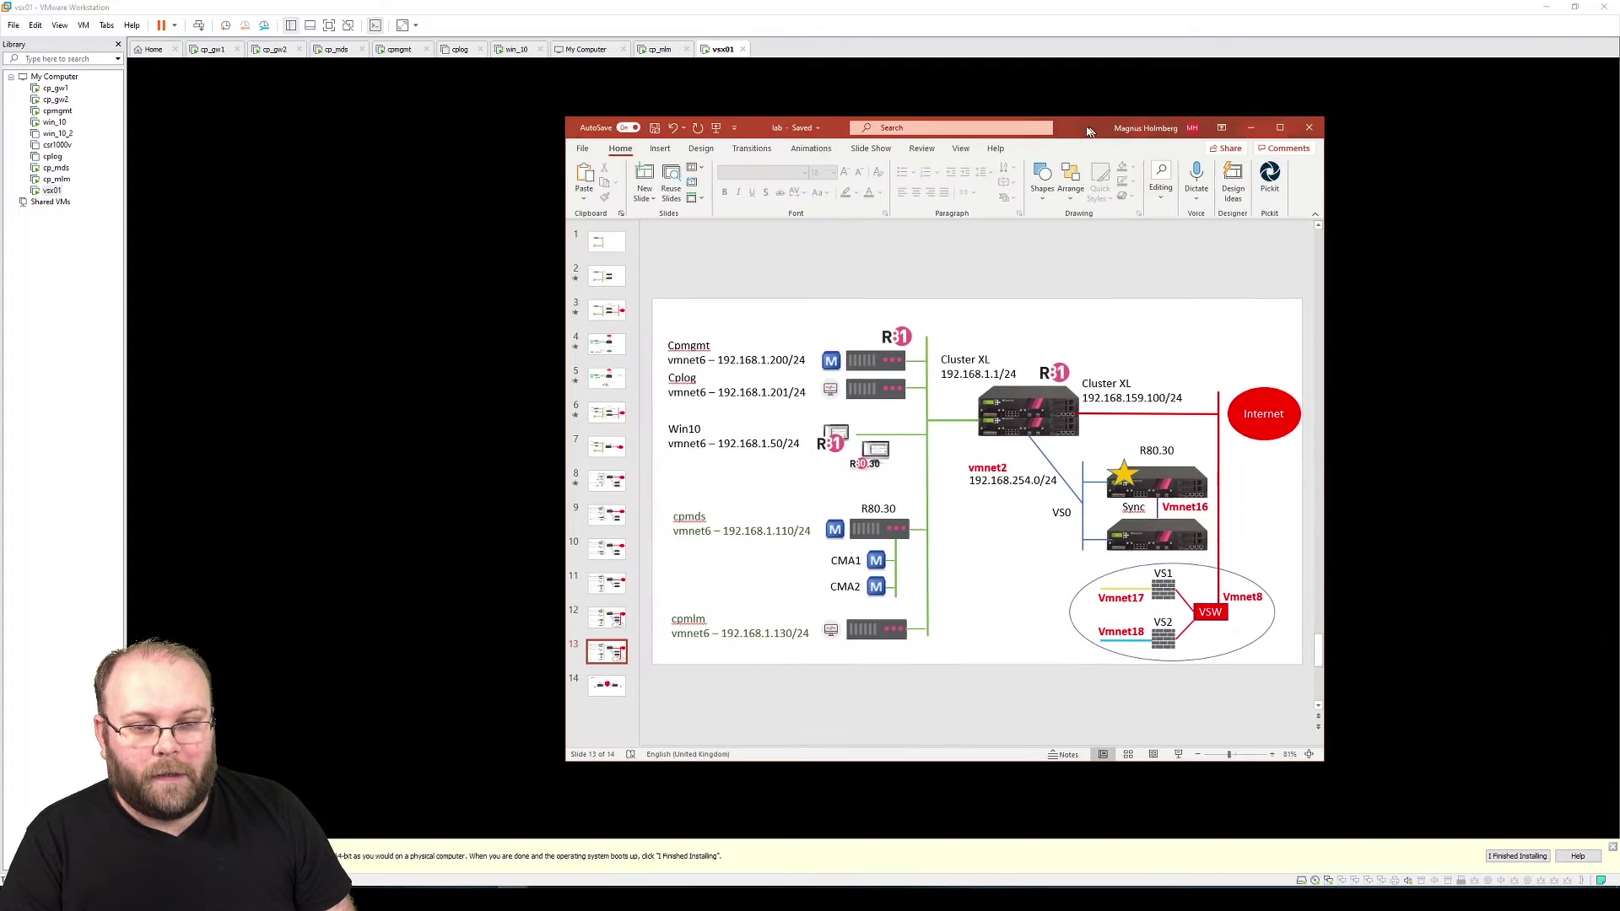
# Check the vmnet2 192.168.254.0/24 label on the diagram, then move PowerPoint aside and minimize it
pyautogui.click(998, 481)
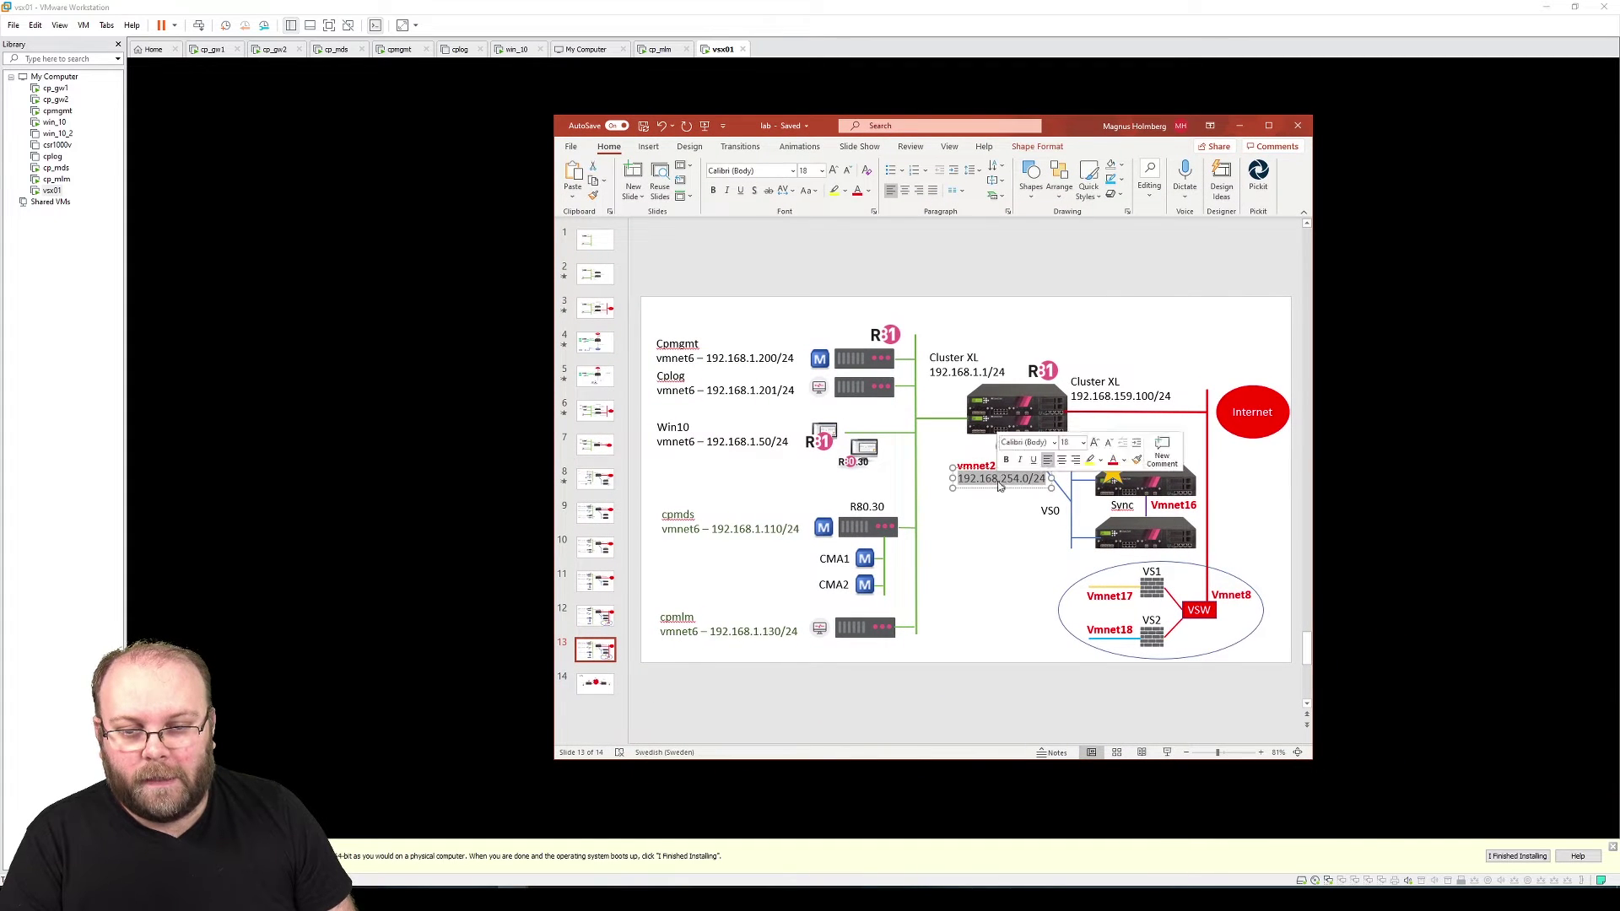
pyautogui.click(1015, 530)
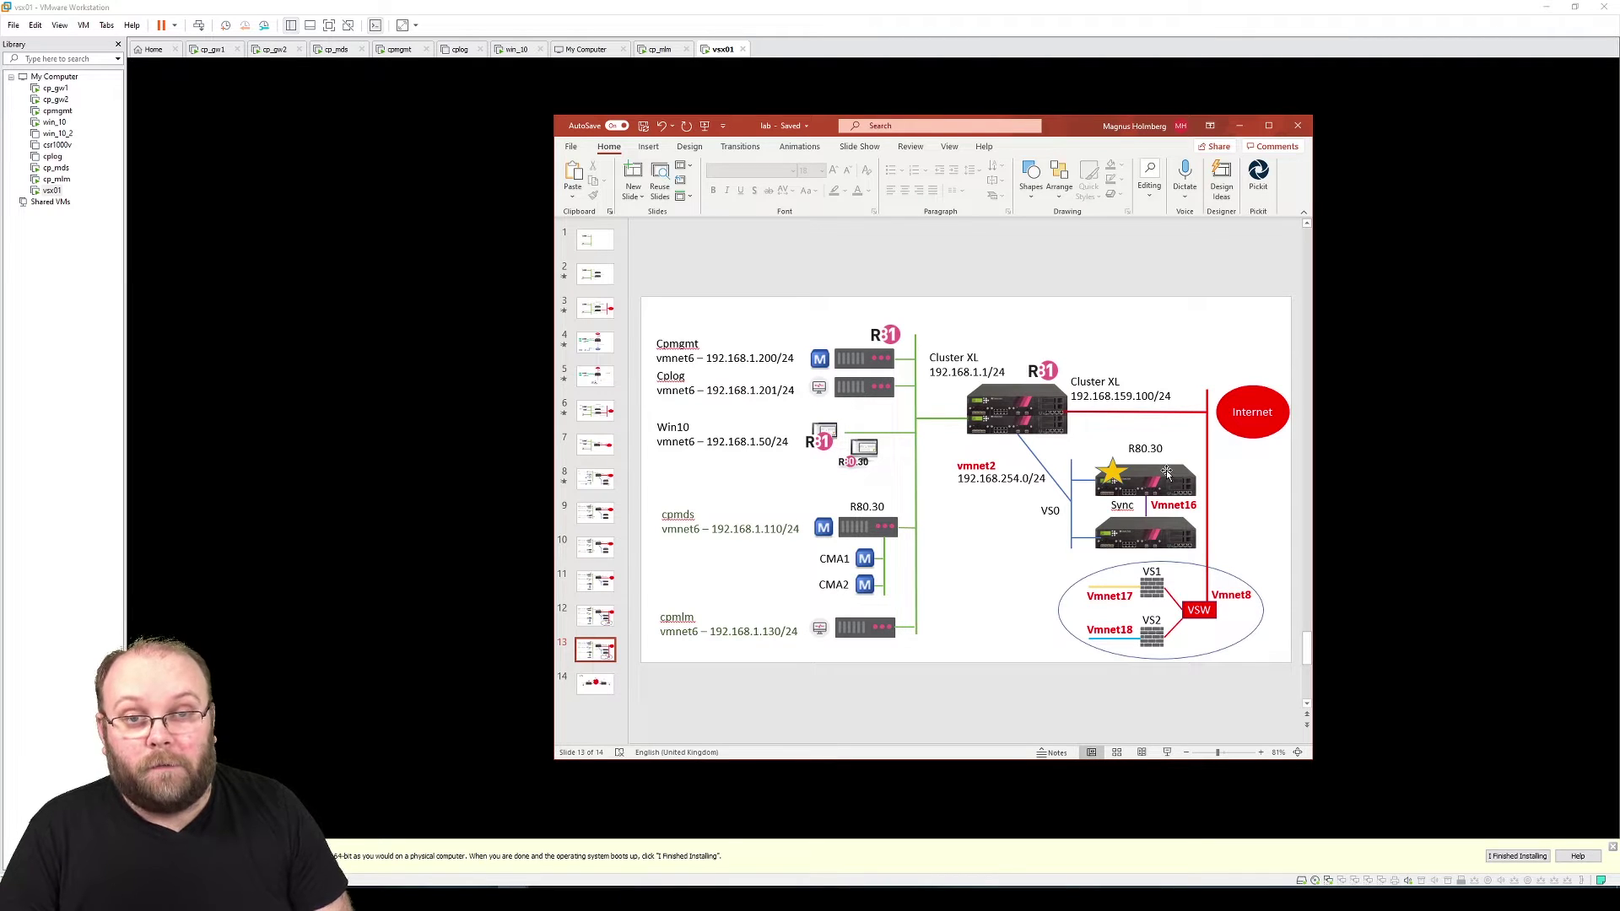
pyautogui.moveTo(1074, 131); pyautogui.dragTo(1556, 149)
pyautogui.click(1557, 125)
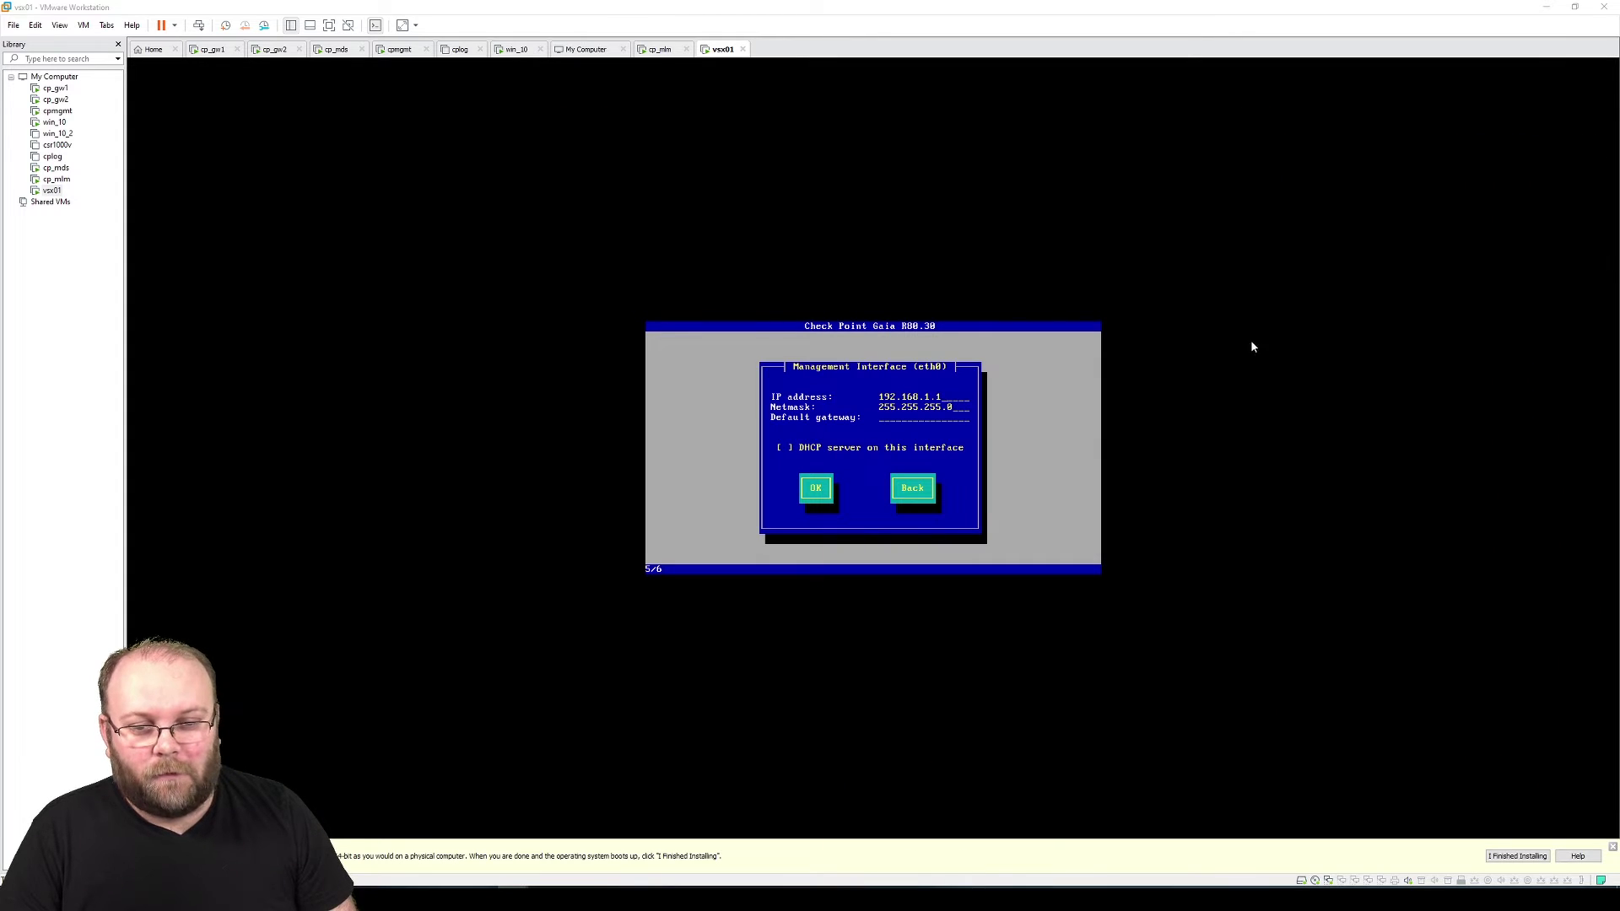
# Set eth0 to 192.168.254.5/255.255.255.0 with gateway 192.168.254.1 and confirm formatting the drives
pyautogui.press('Num_Lock')
pyautogui.press('BackSpace')
pyautogui.press('BackSpace')
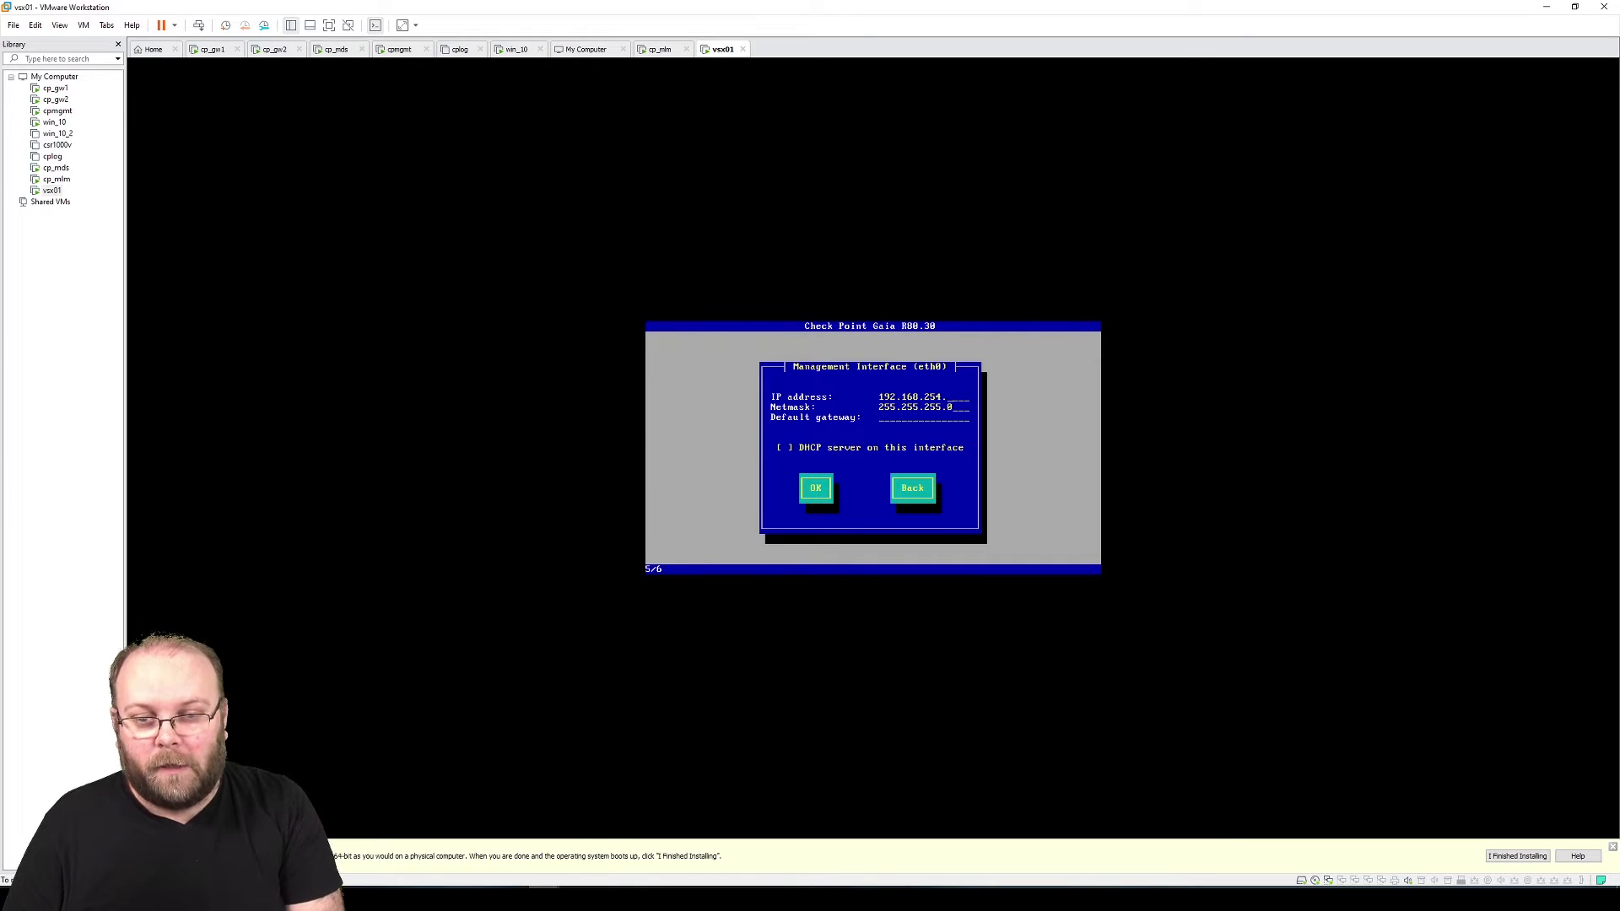
pyautogui.write('192.168.254.1')
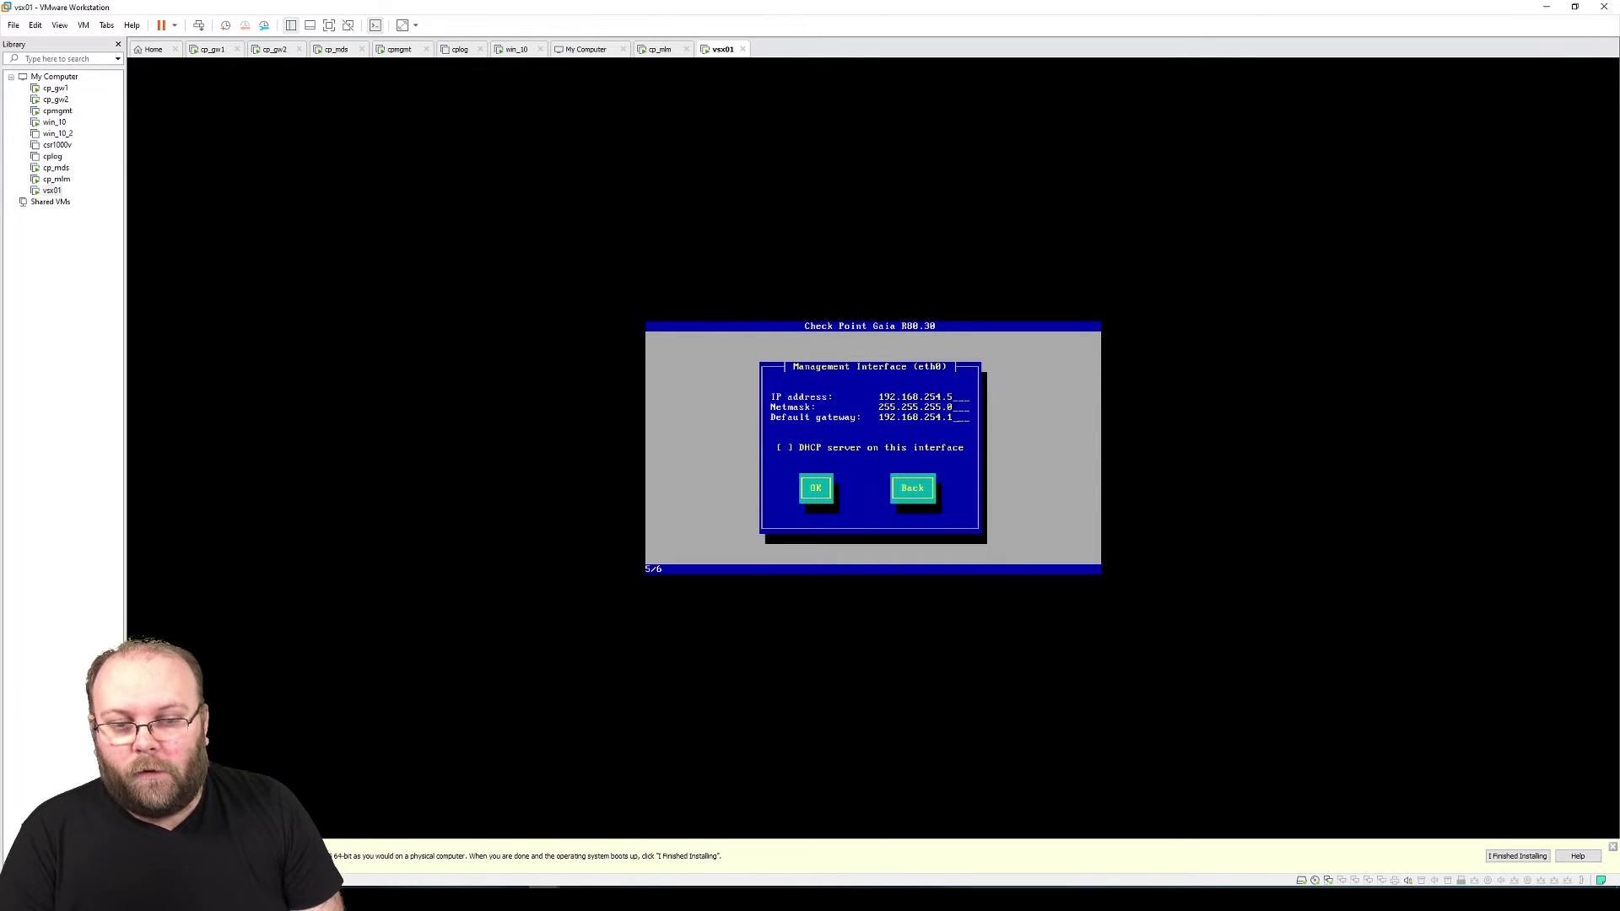
pyautogui.press('Tab')
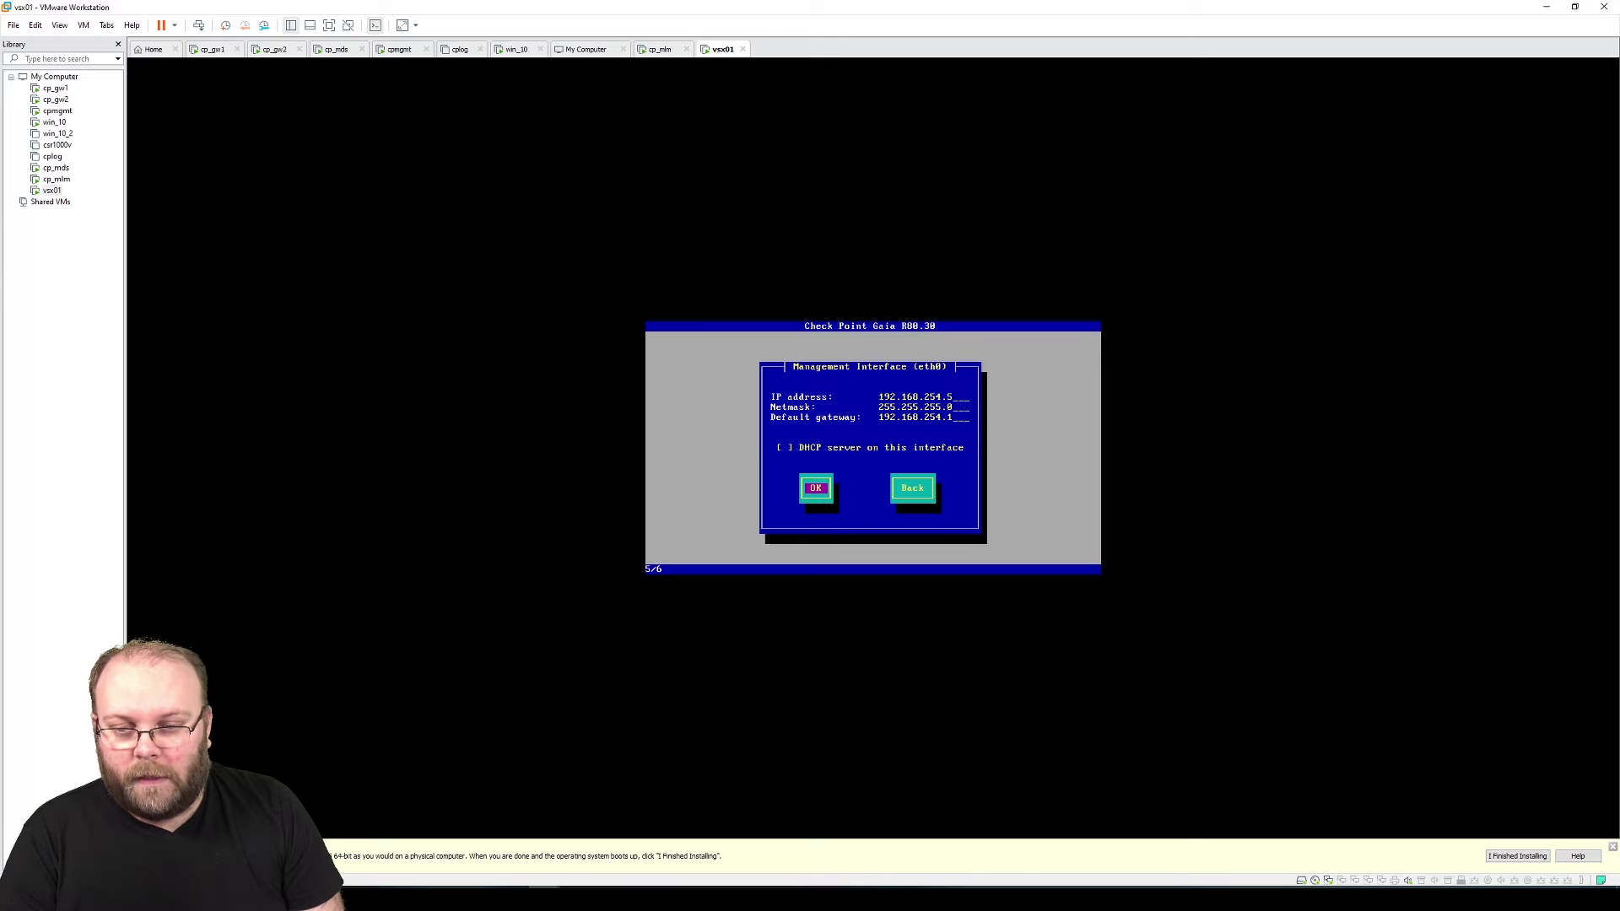
pyautogui.press('Return')
pyautogui.press('Tab')
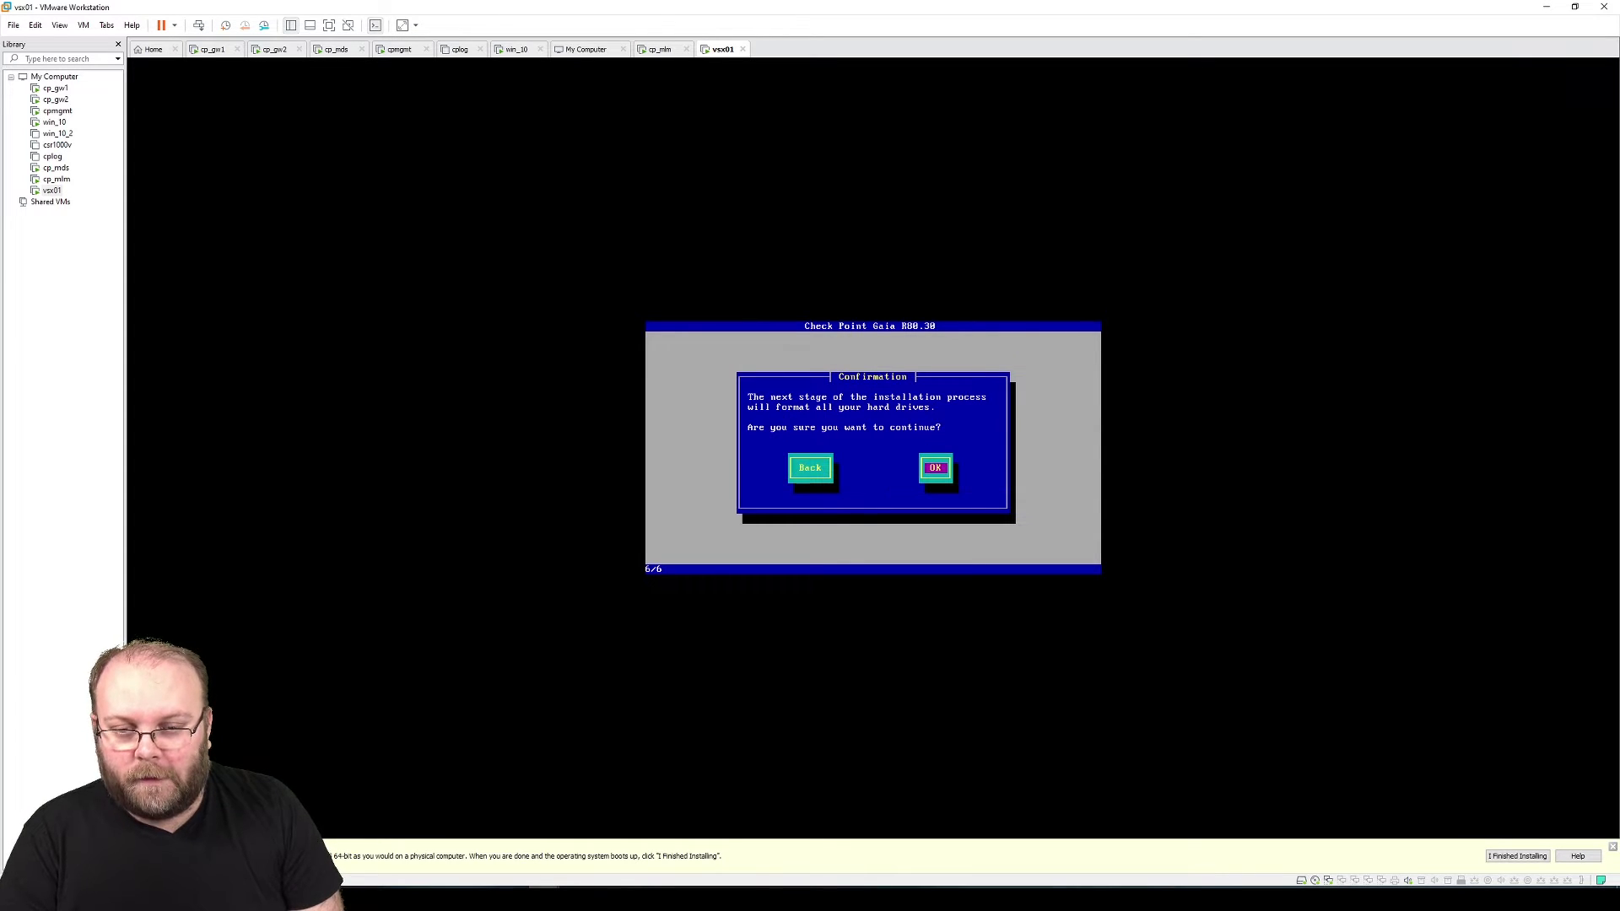
pyautogui.press('Return')
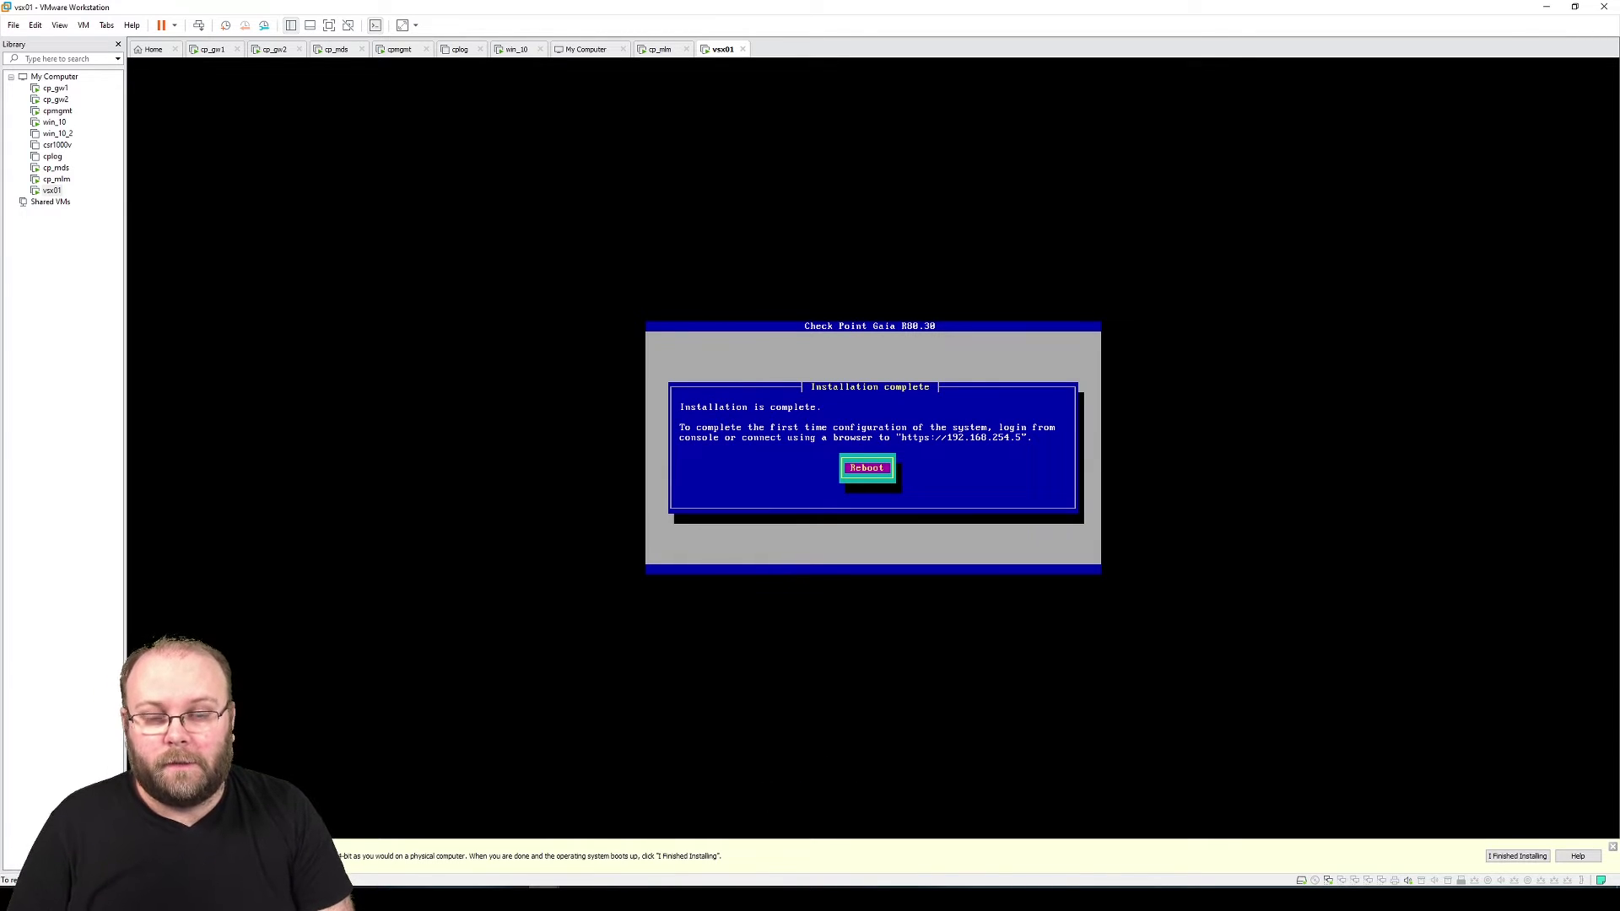
# Reboot vsx01 after the Gaia install and switch to the win_10 VM showing SmartConsole
pyautogui.press('Return')
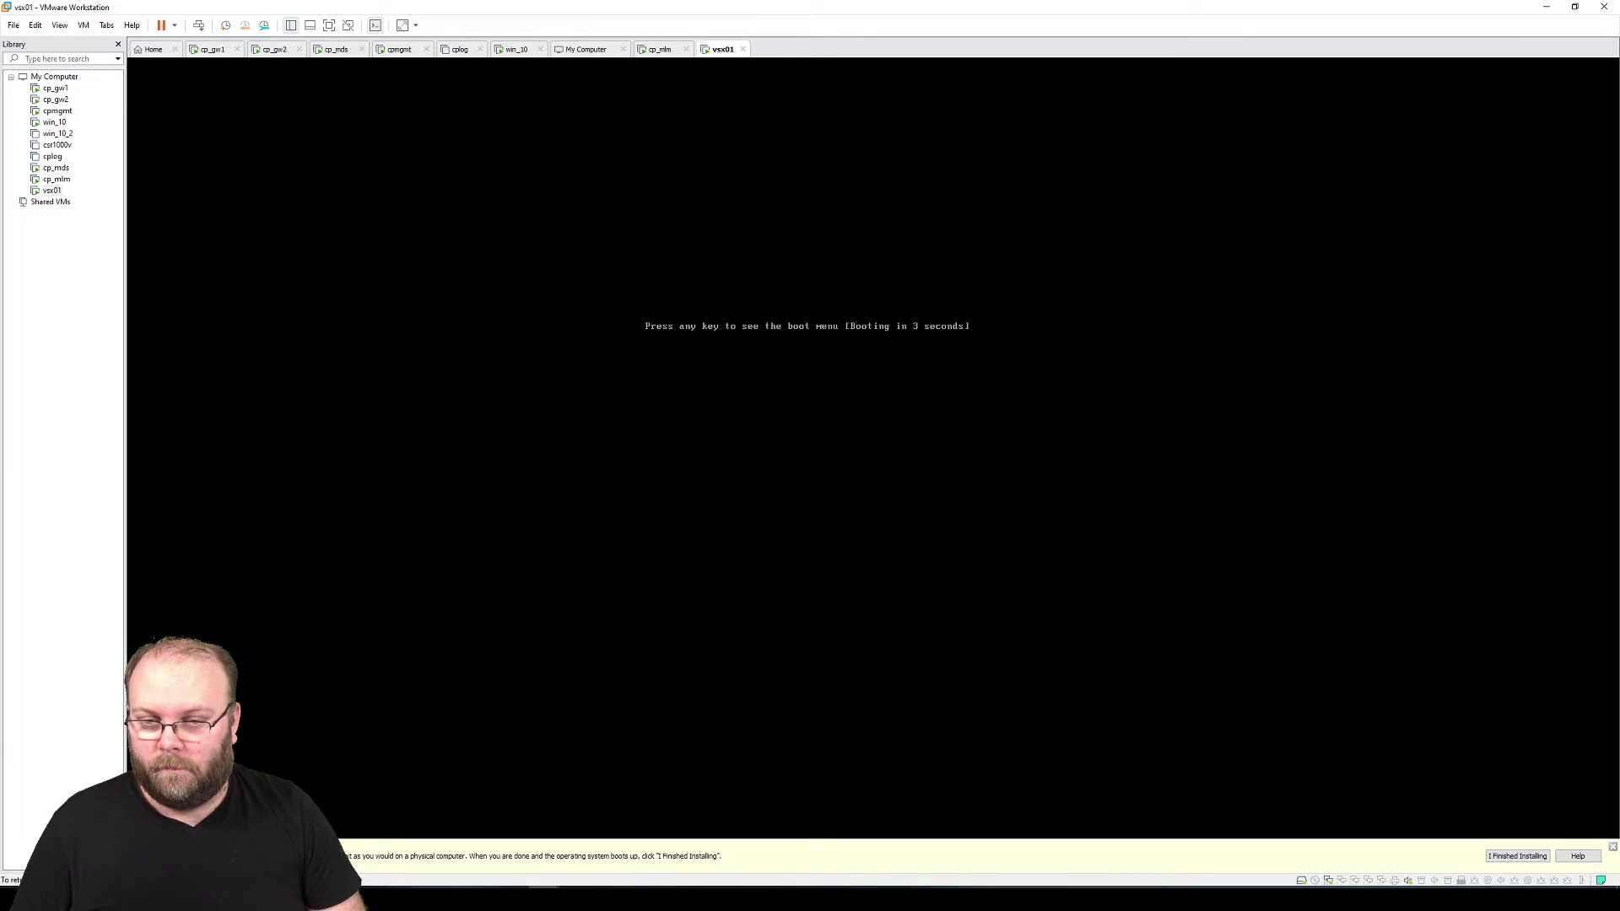
pyautogui.press('Num_Lock')
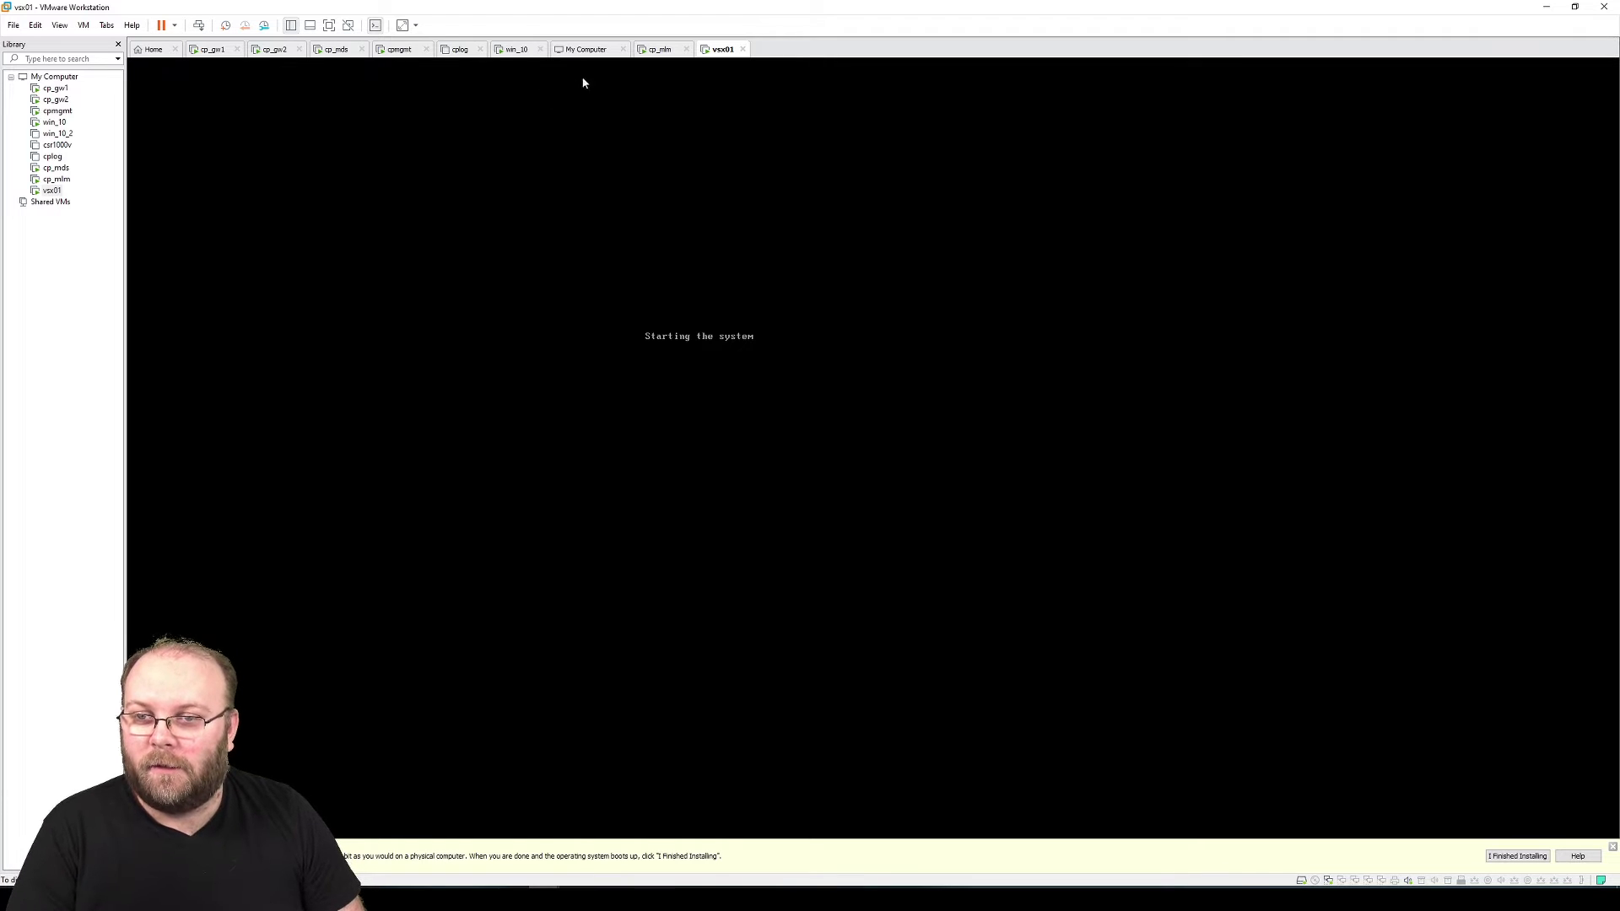
pyautogui.click(521, 53)
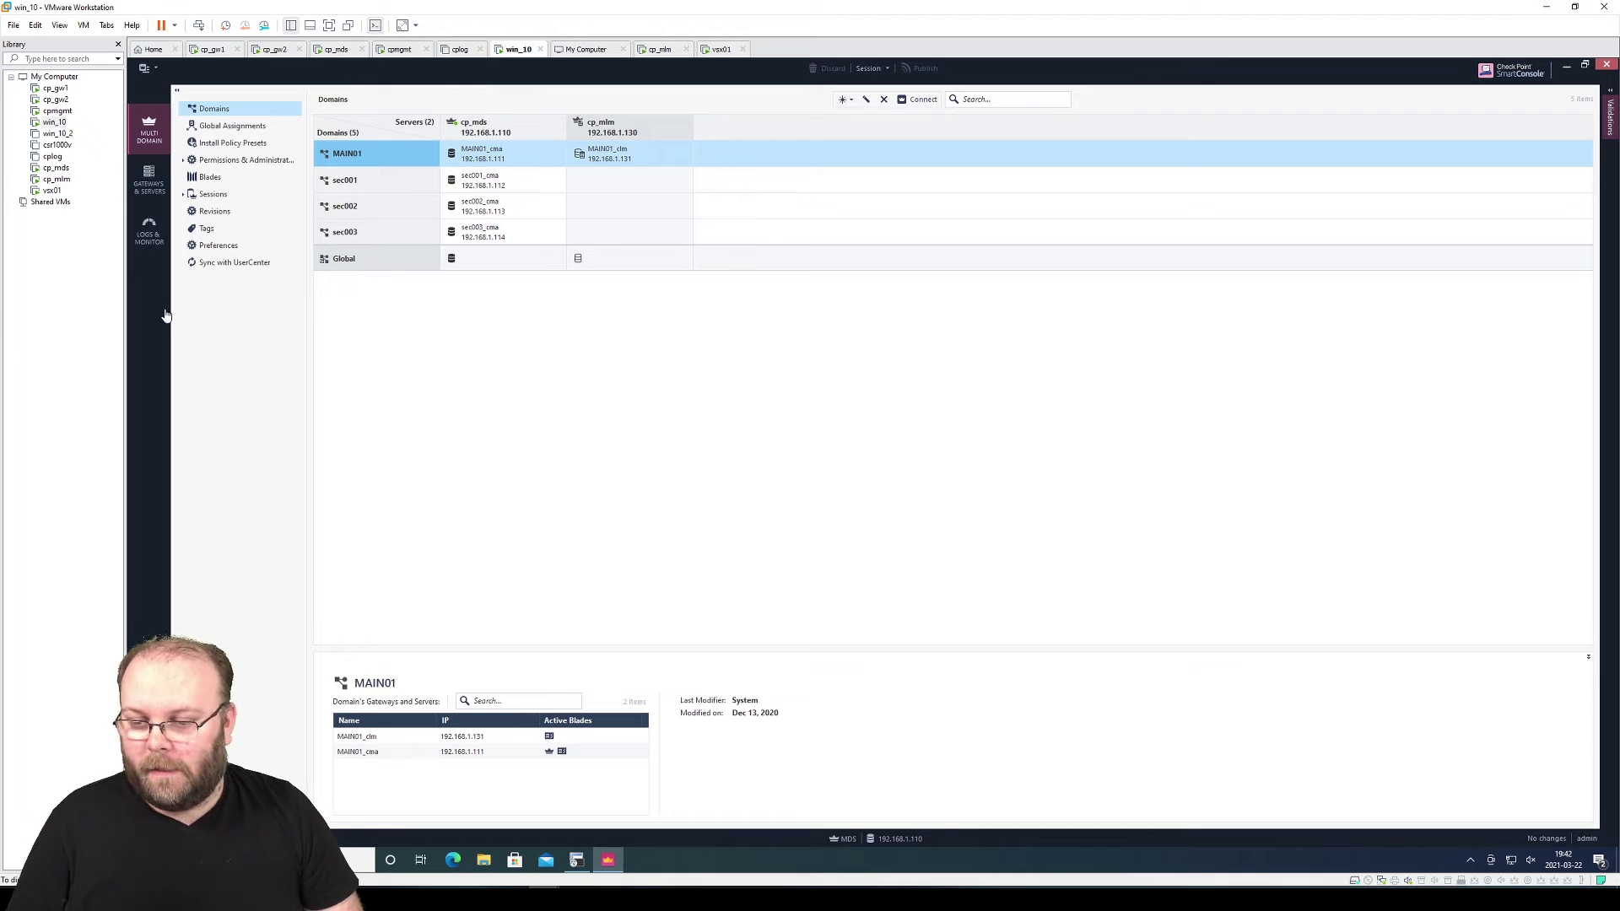
# Open an SSH session to cp_gw1 in SecureCRT and log in as admin with its password
pyautogui.click(581, 862)
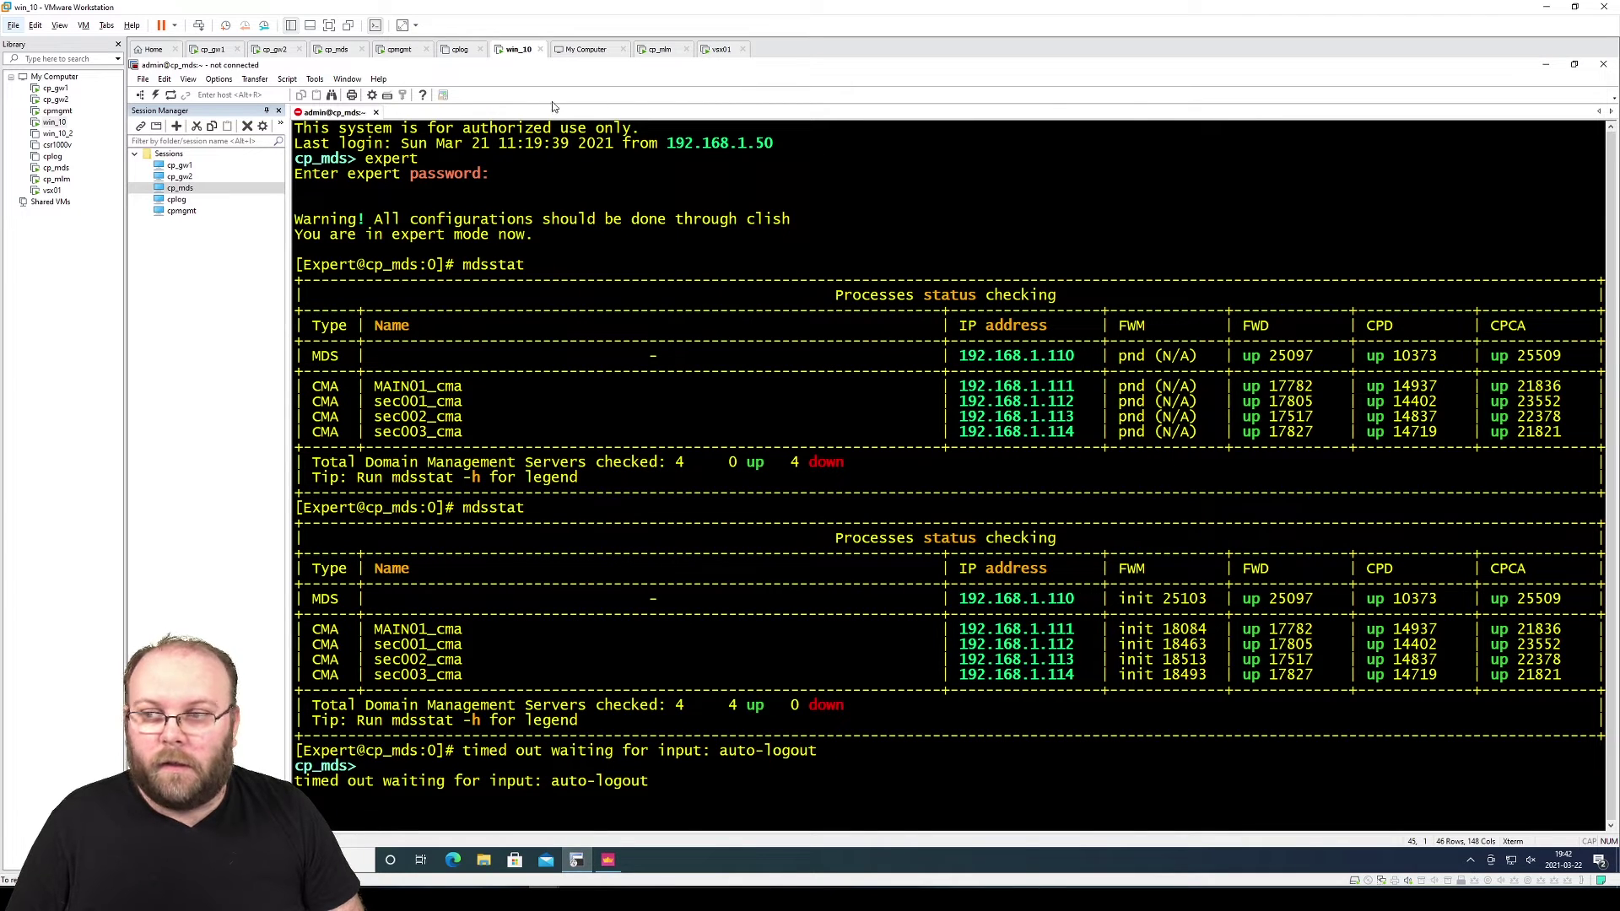
pyautogui.click(189, 165)
pyautogui.doubleClick(189, 165)
pyautogui.write('admin')
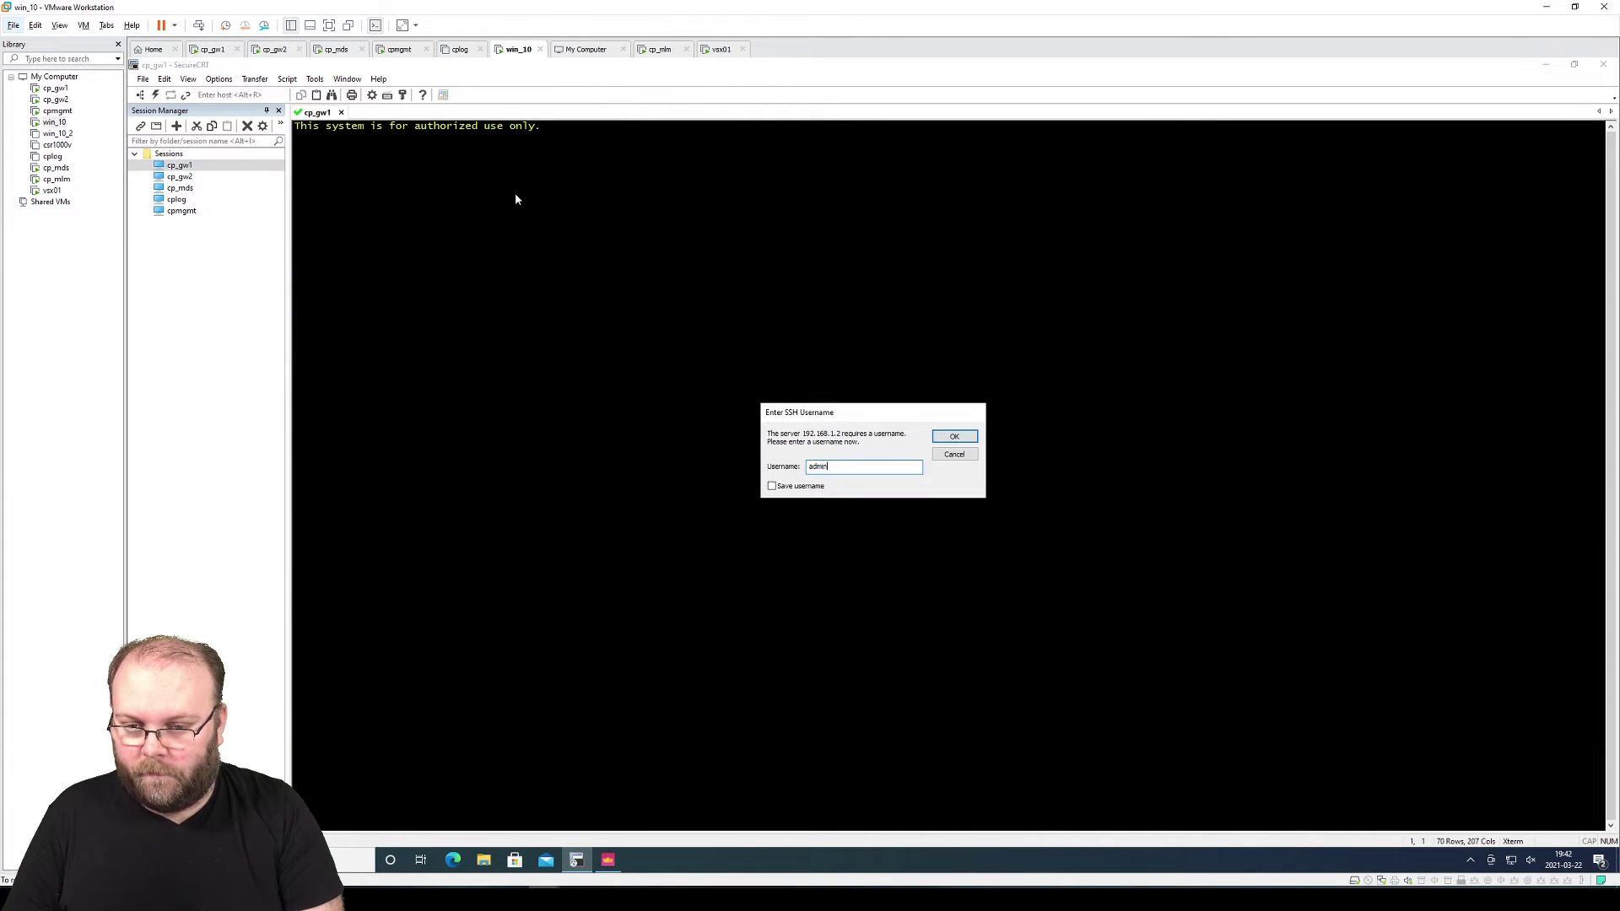
pyautogui.press('Return')
pyautogui.write('********')
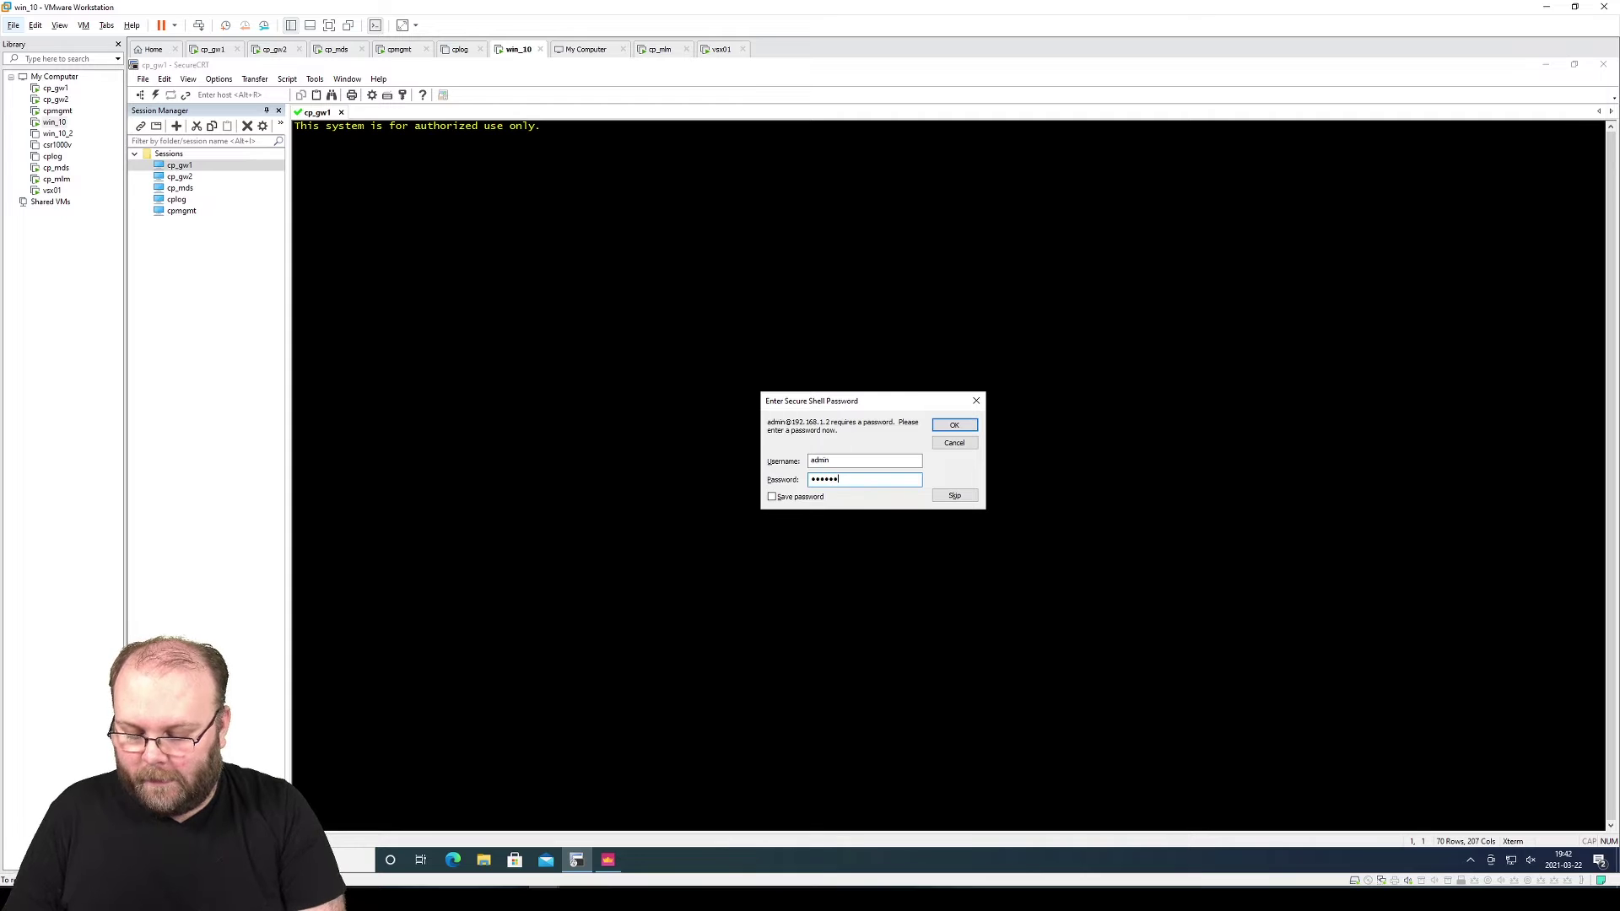
pyautogui.press('Return')
pyautogui.press('Return')
pyautogui.press('Return')
pyautogui.press('Return')
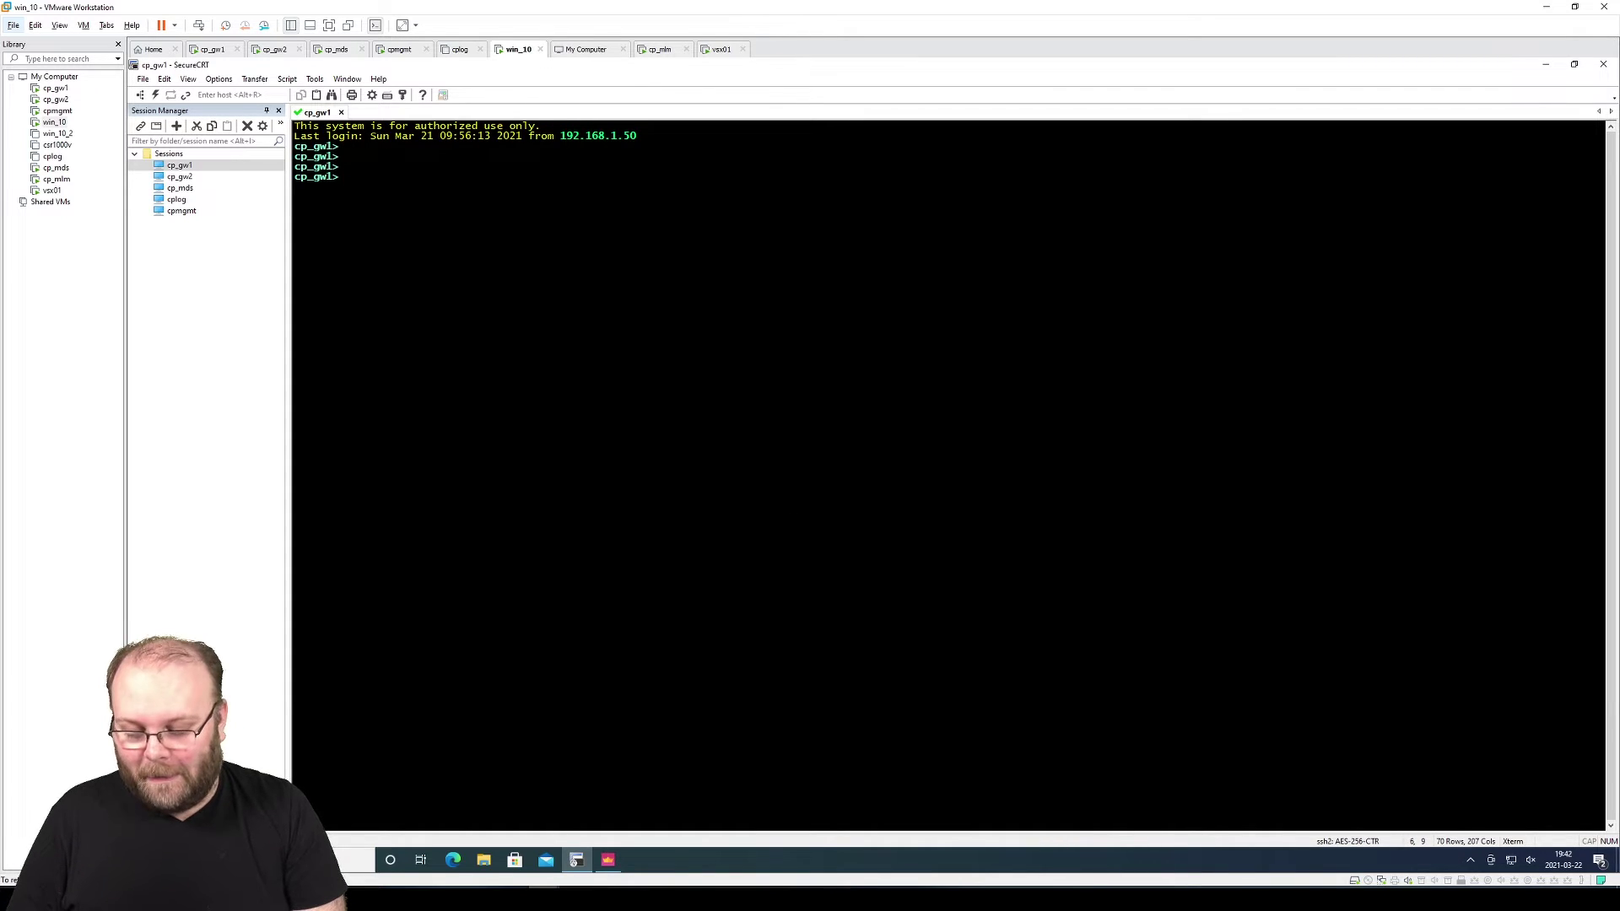
# Run 'show configuration' on cp_gw1, fixing the misspelled first attempt
pyautogui.write('show co')
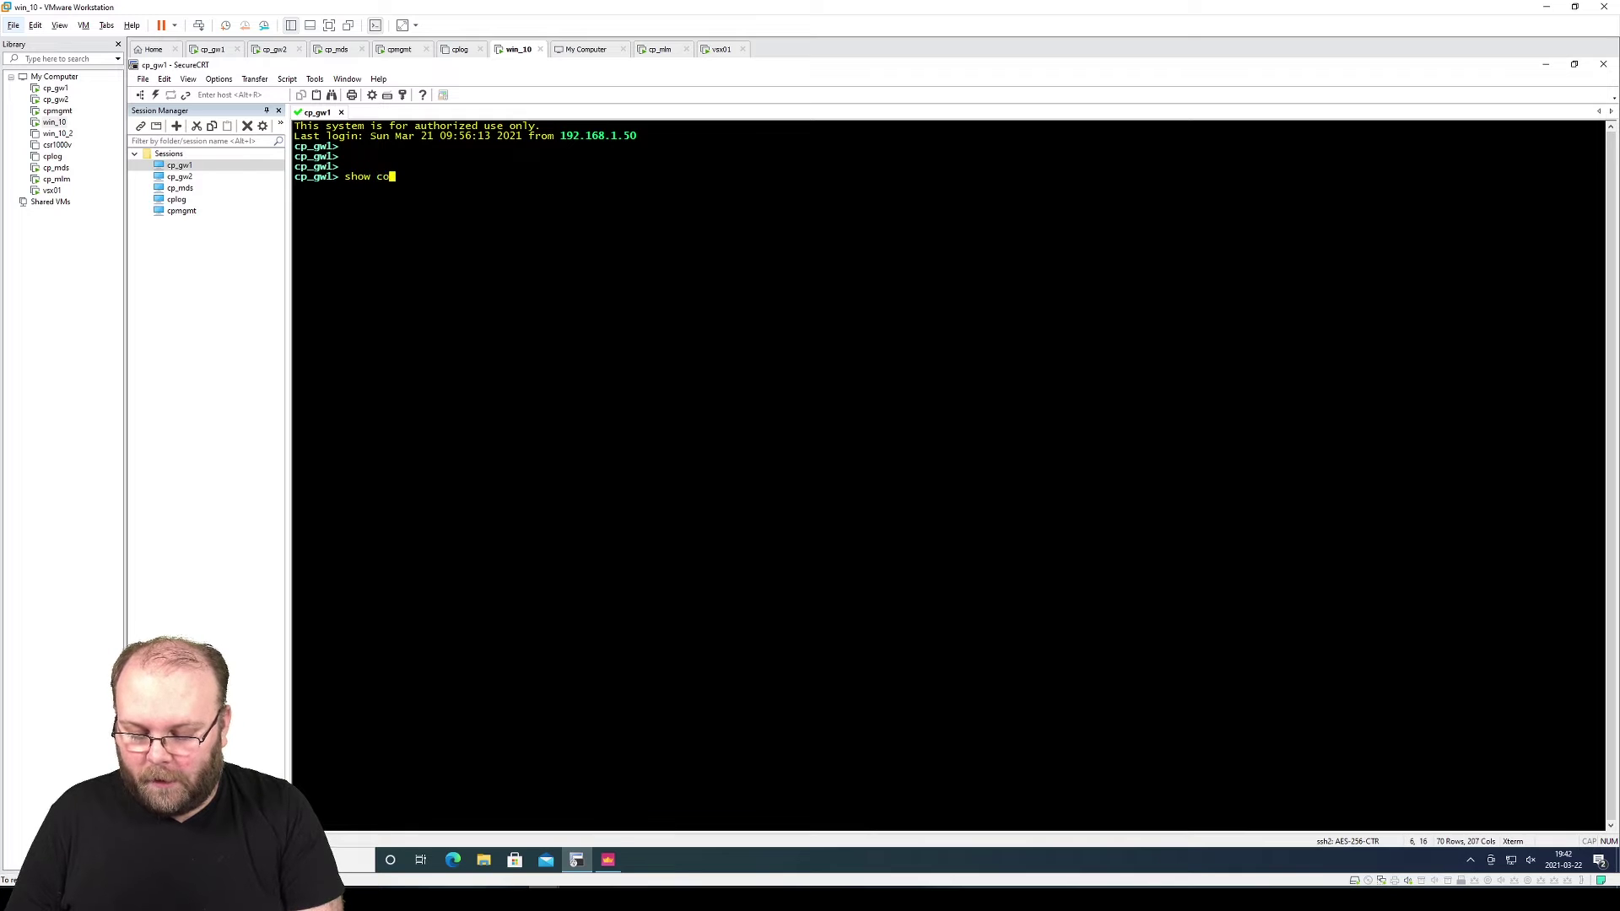
pyautogui.write('ngiu')
pyautogui.hotkey('ctrl', 'c')
pyautogui.press('Up')
pyautogui.press('BackSpace')
pyautogui.press('BackSpace')
pyautogui.press('BackSpace')
pyautogui.press('BackSpace')
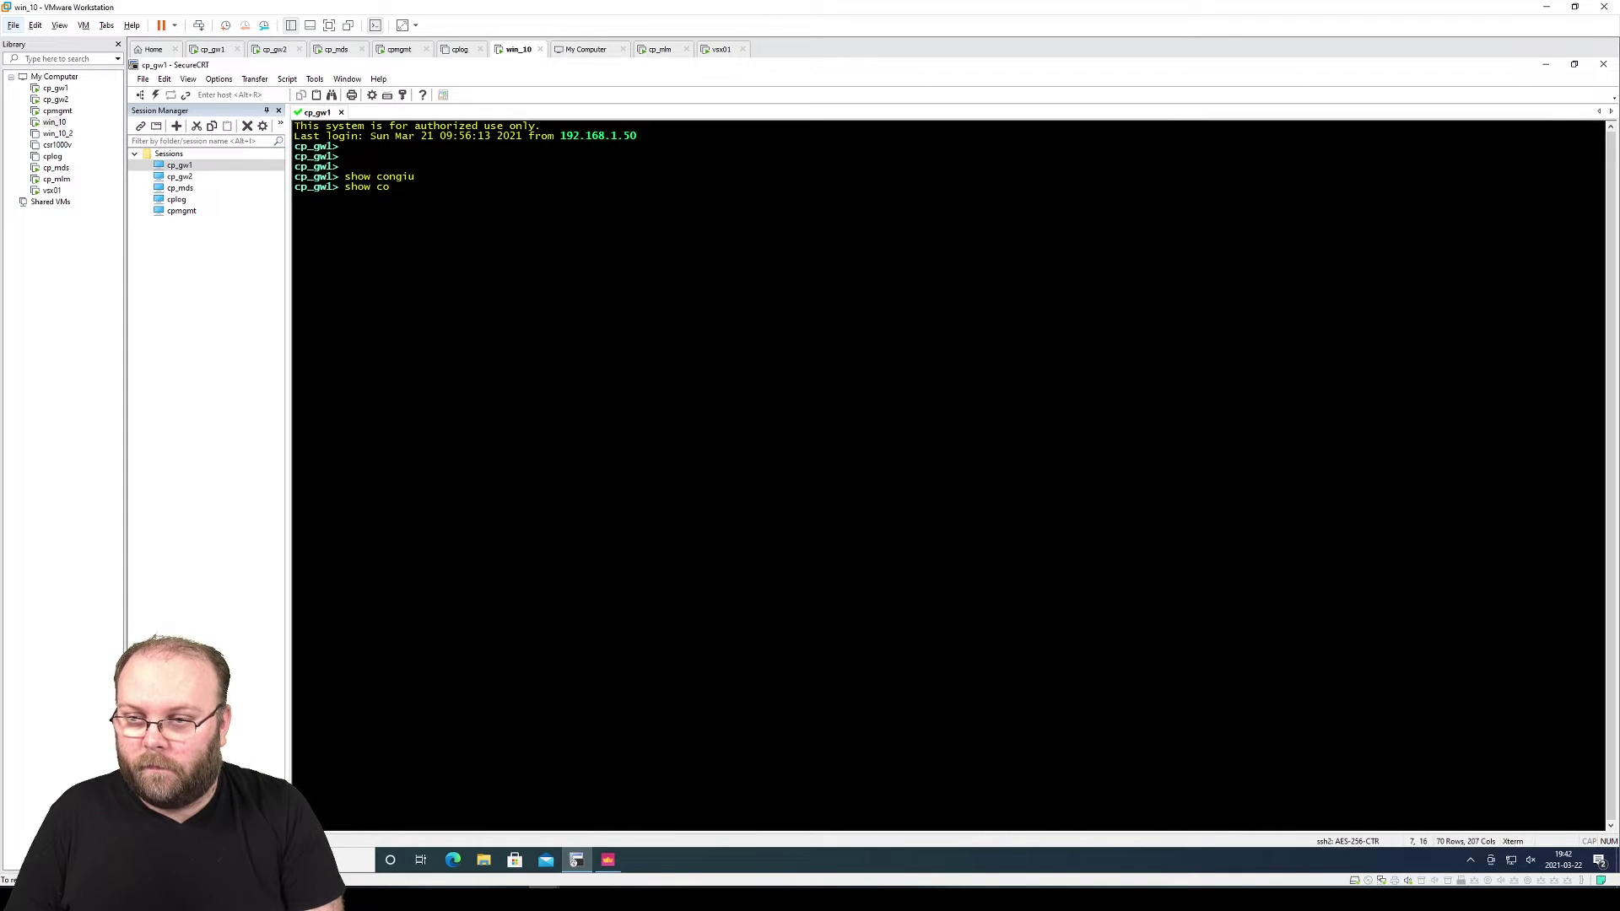
pyautogui.write('nf')
pyautogui.press('Tab')
pyautogui.write('u')
pyautogui.press('Tab')
pyautogui.press('Return')
# Page through the listing and highlight eth3's 192.168.254.2 mask-length 24 lines
pyautogui.press('space')
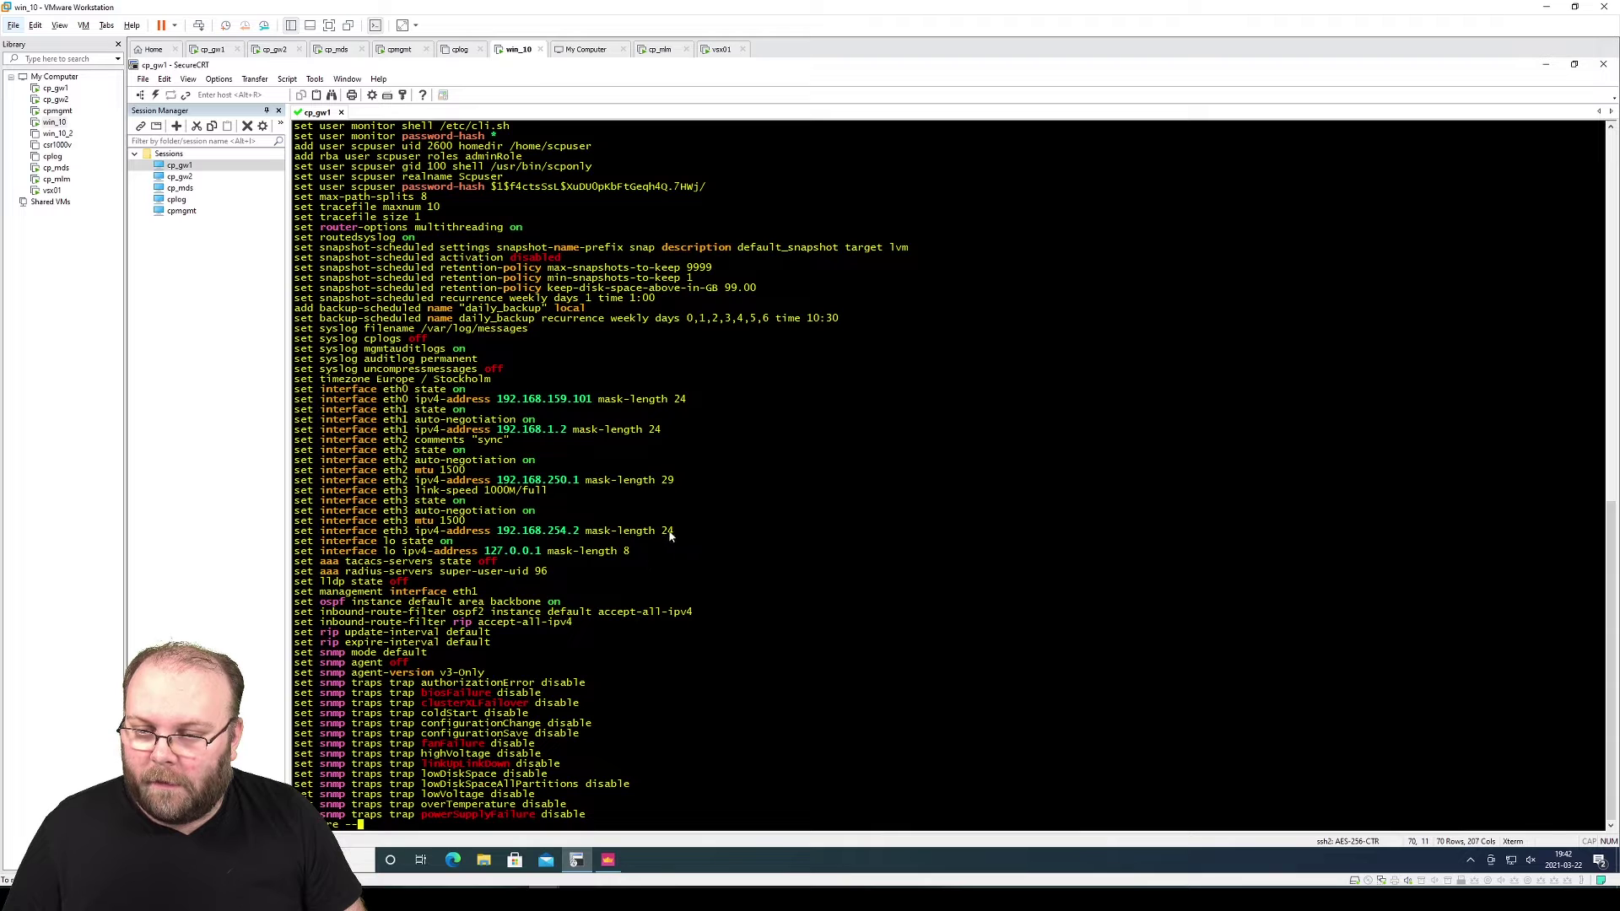
pyautogui.moveTo(673, 533); pyautogui.dragTo(295, 521)
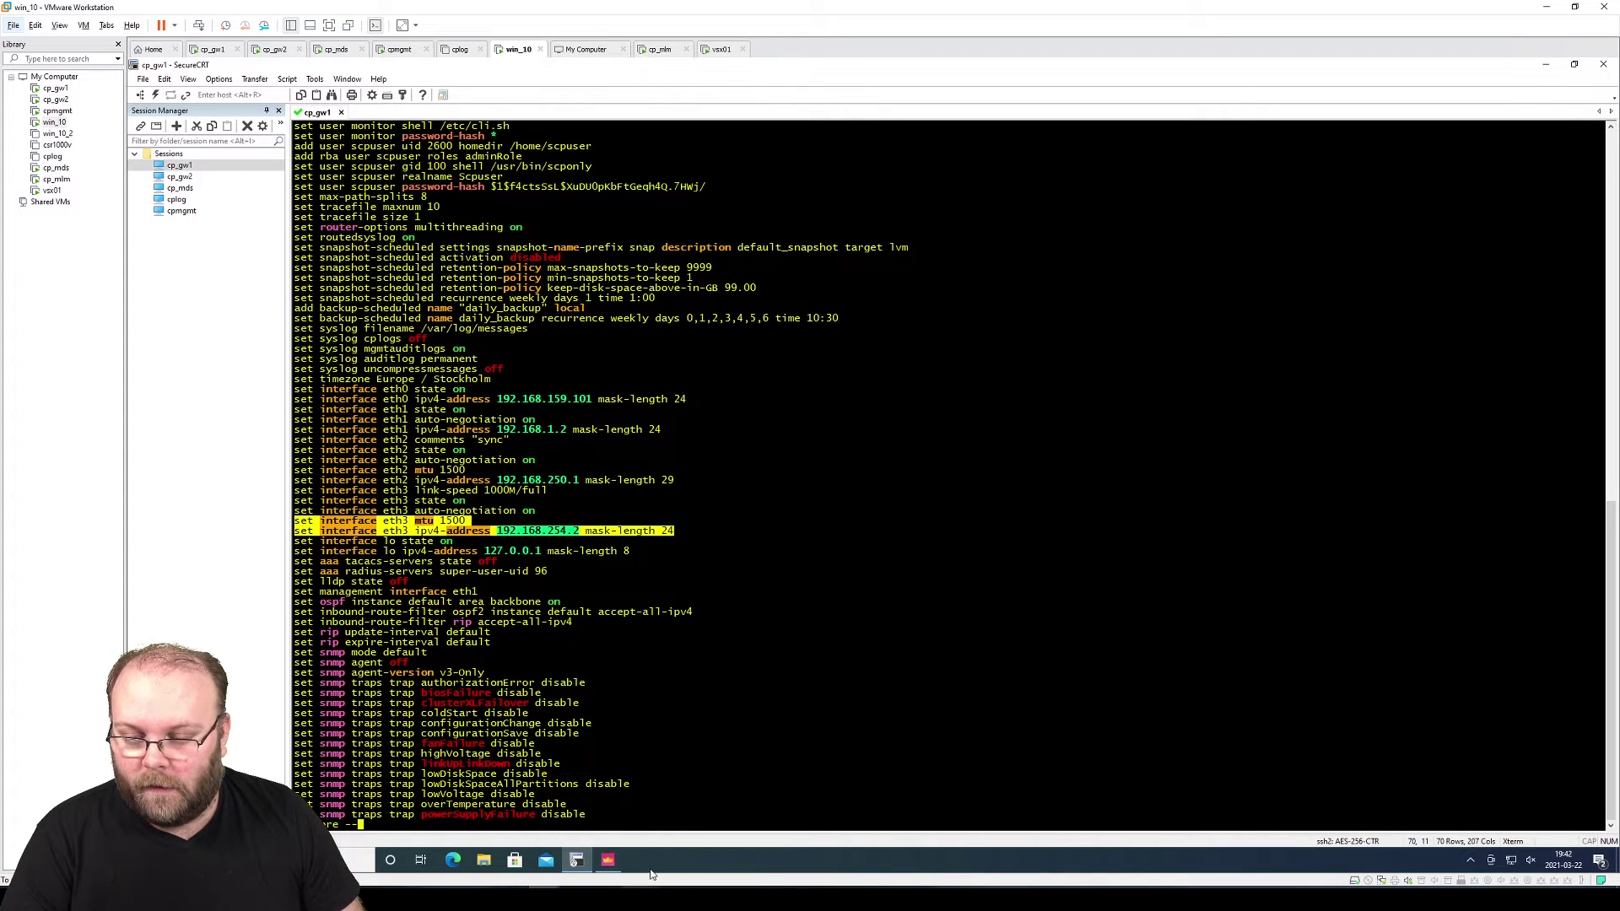
pyautogui.click(692, 793)
pyautogui.click(545, 898)
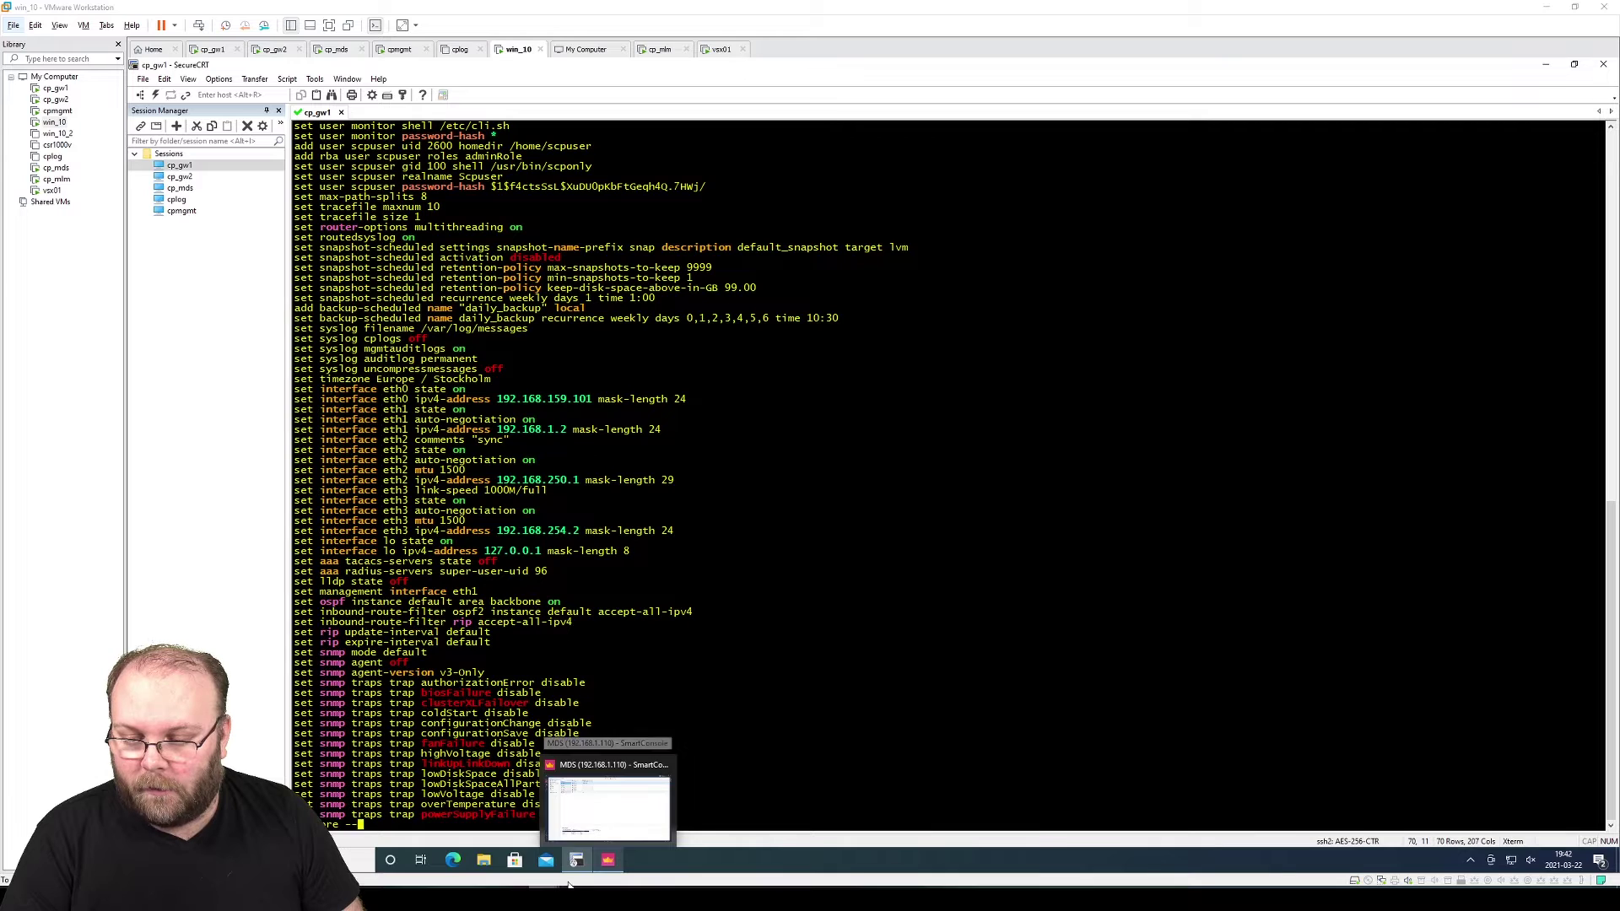
# Launch Google Chrome from the Start menu on the win_10 VM
pyautogui.click(1256, 823)
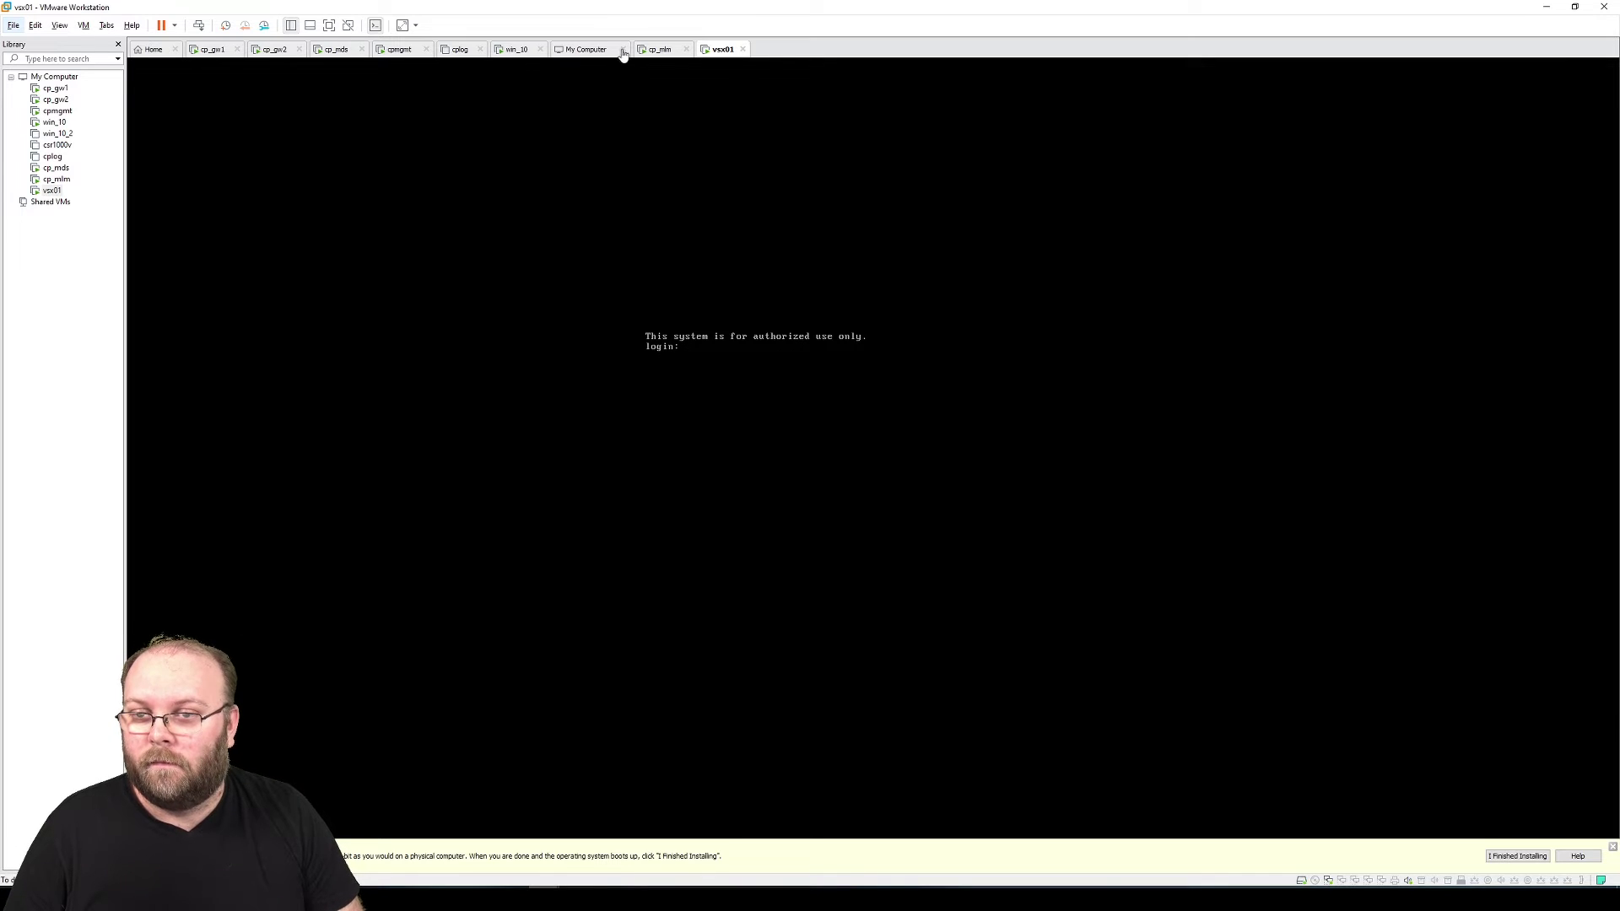
pyautogui.click(518, 49)
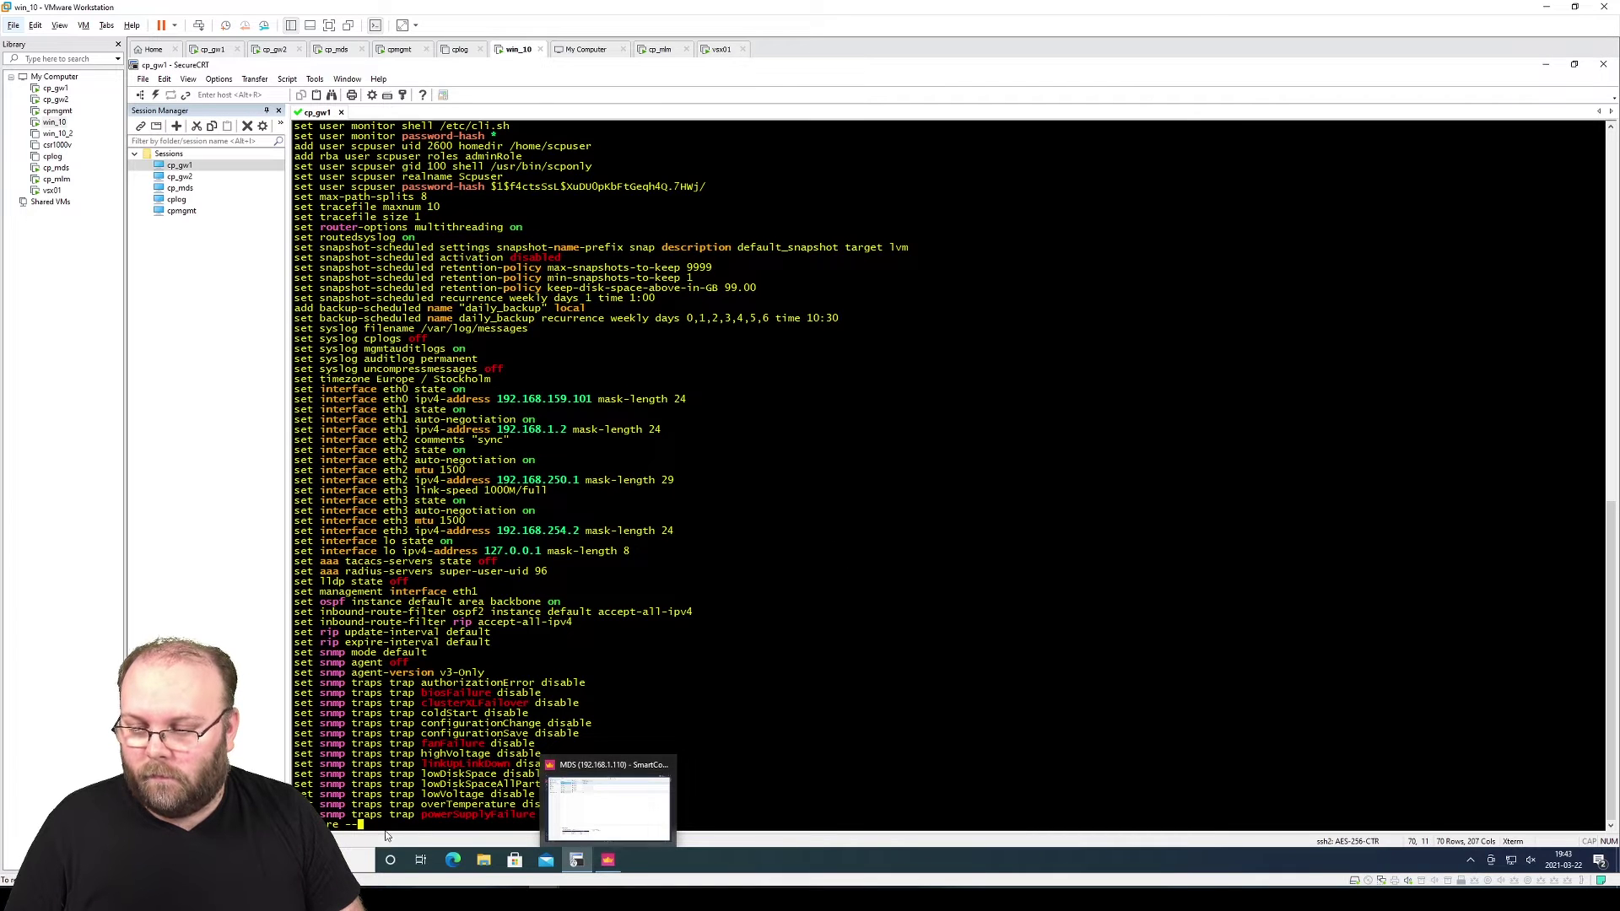
pyautogui.click(358, 860)
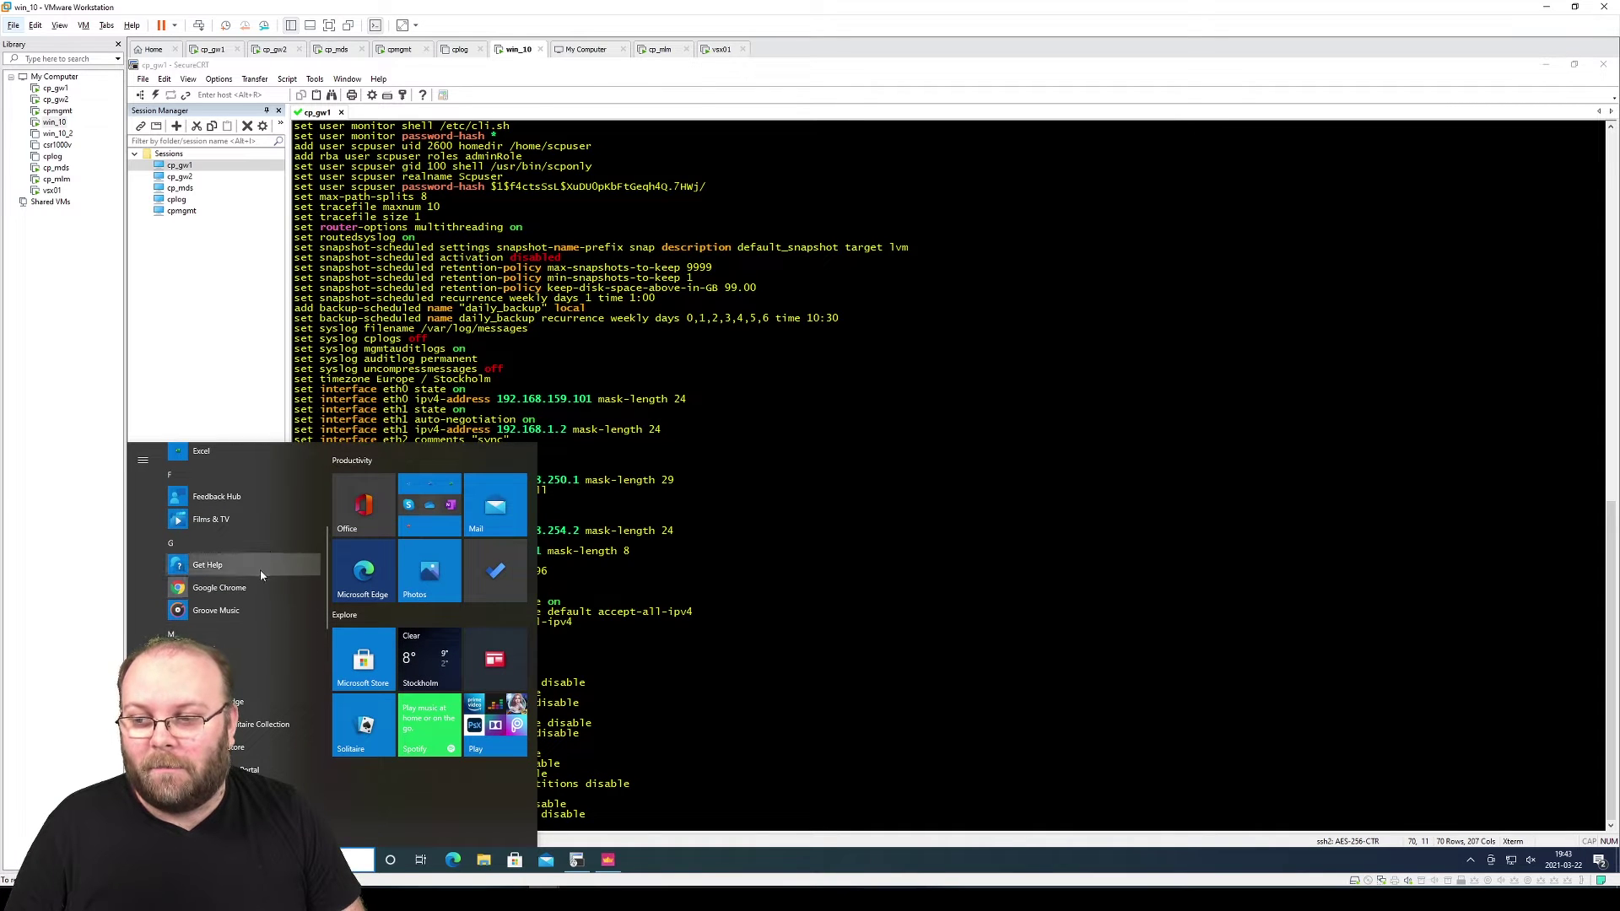
pyautogui.click(244, 587)
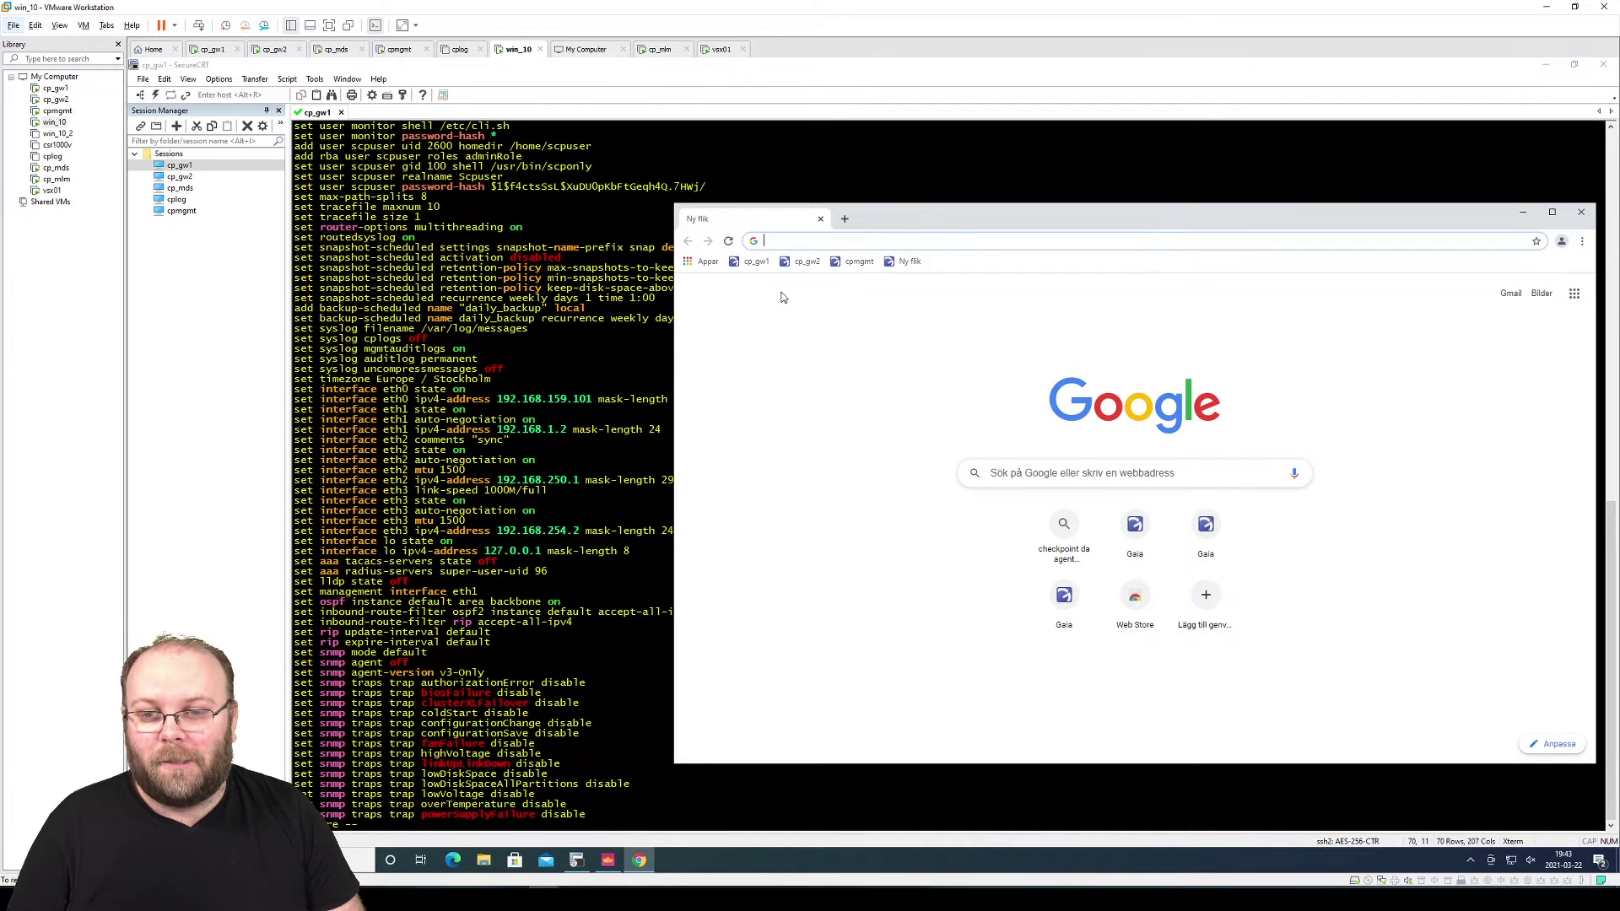
pyautogui.press('Down')
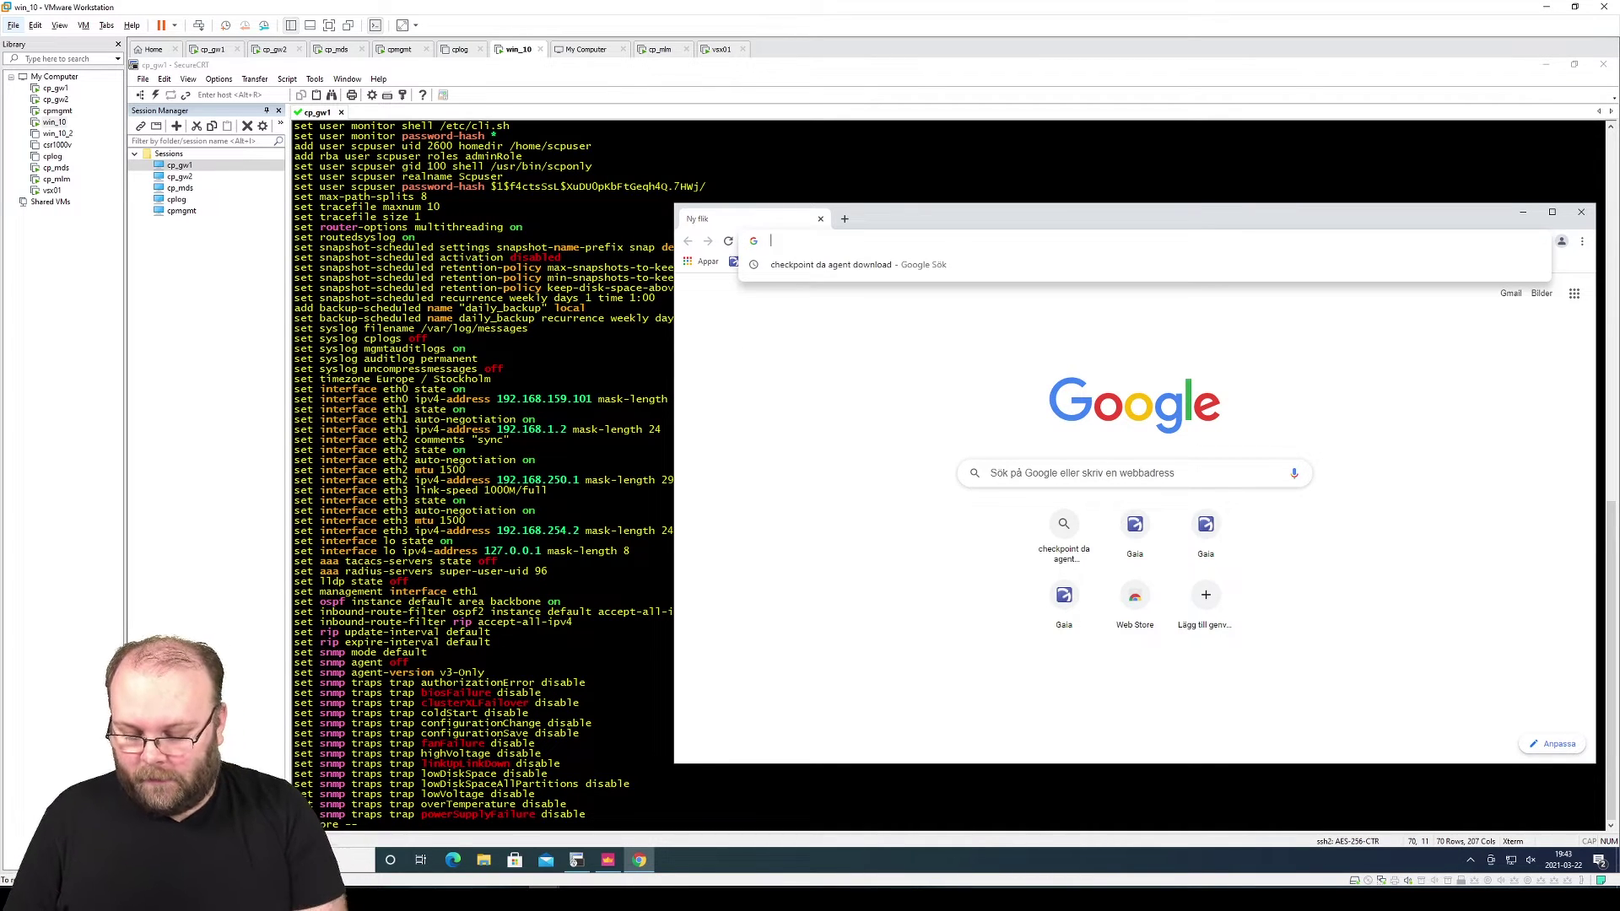
pyautogui.write('https:/')
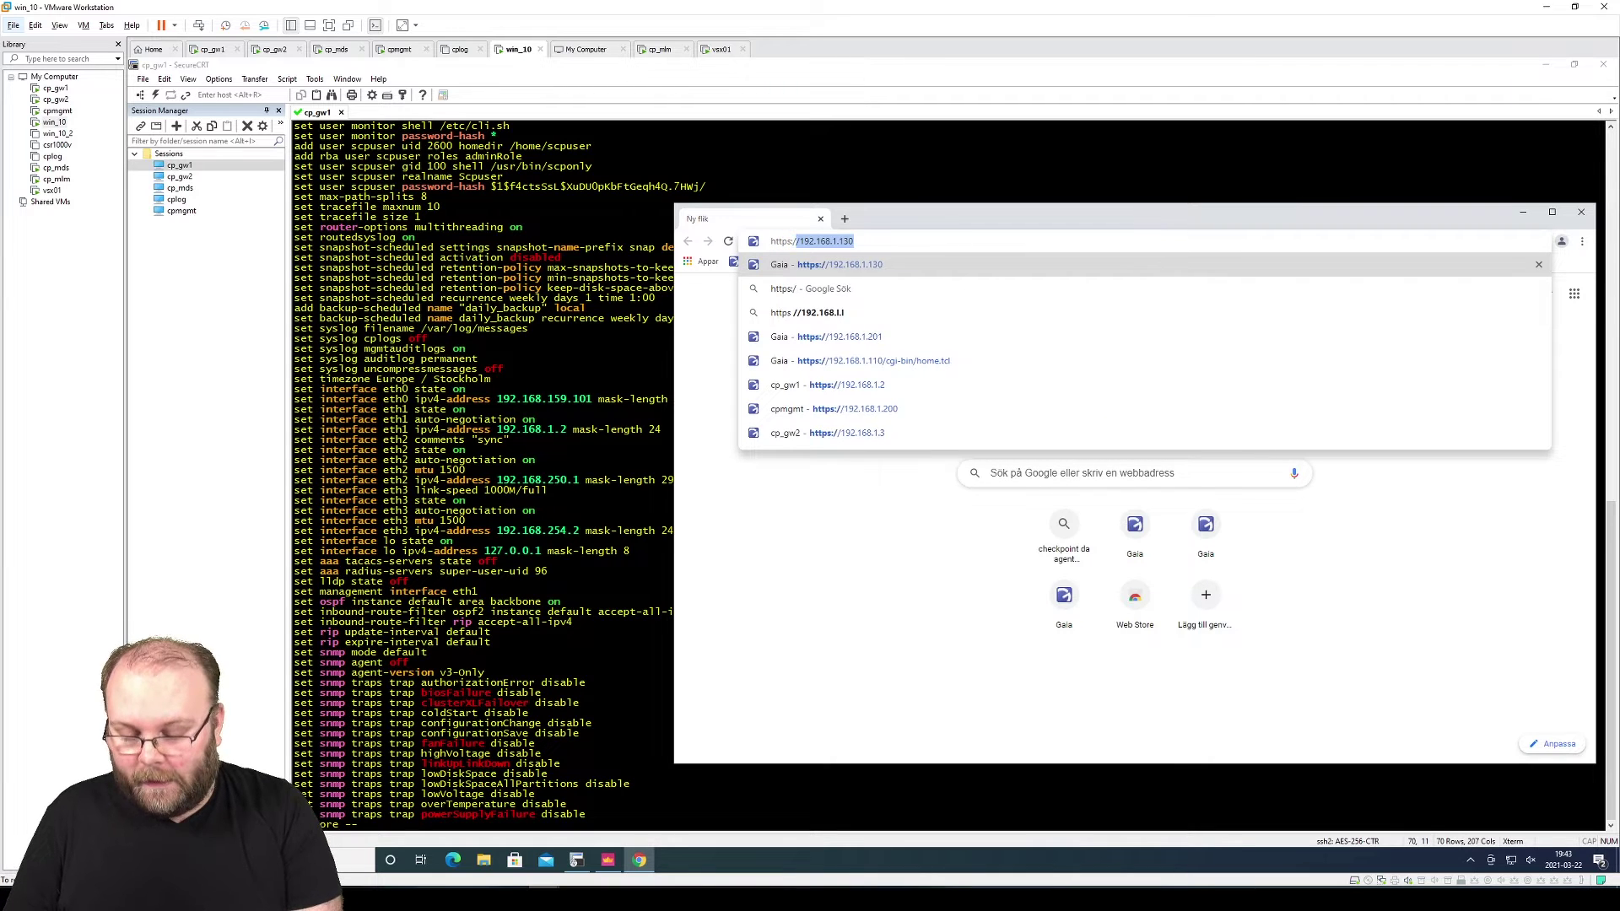
pyautogui.write('/192.168')
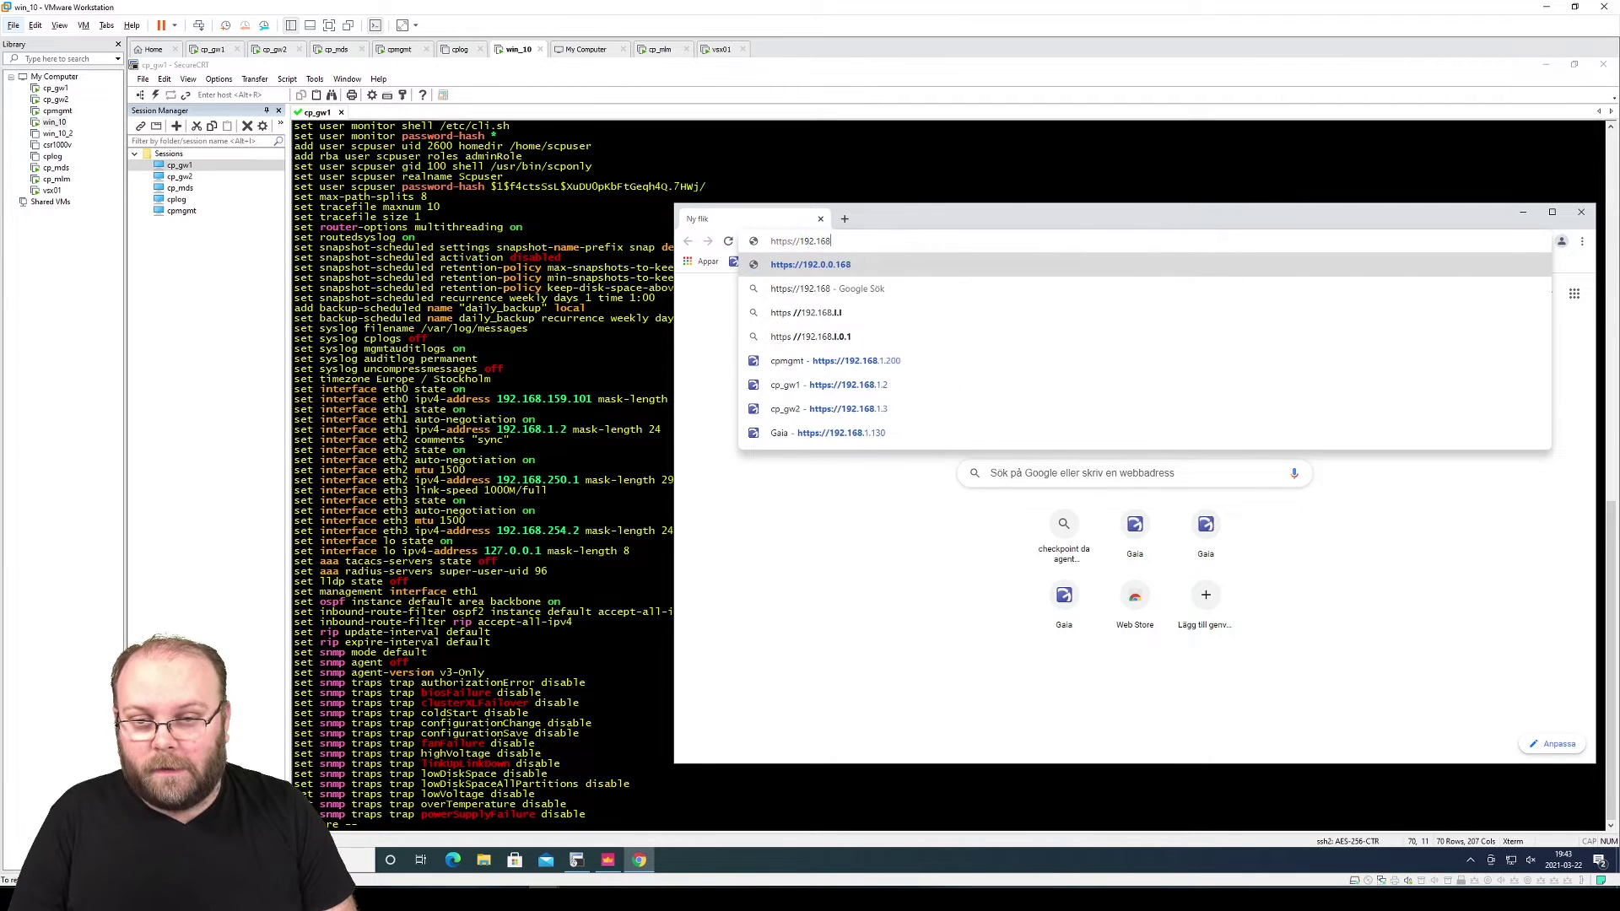
pyautogui.write('.254.5')
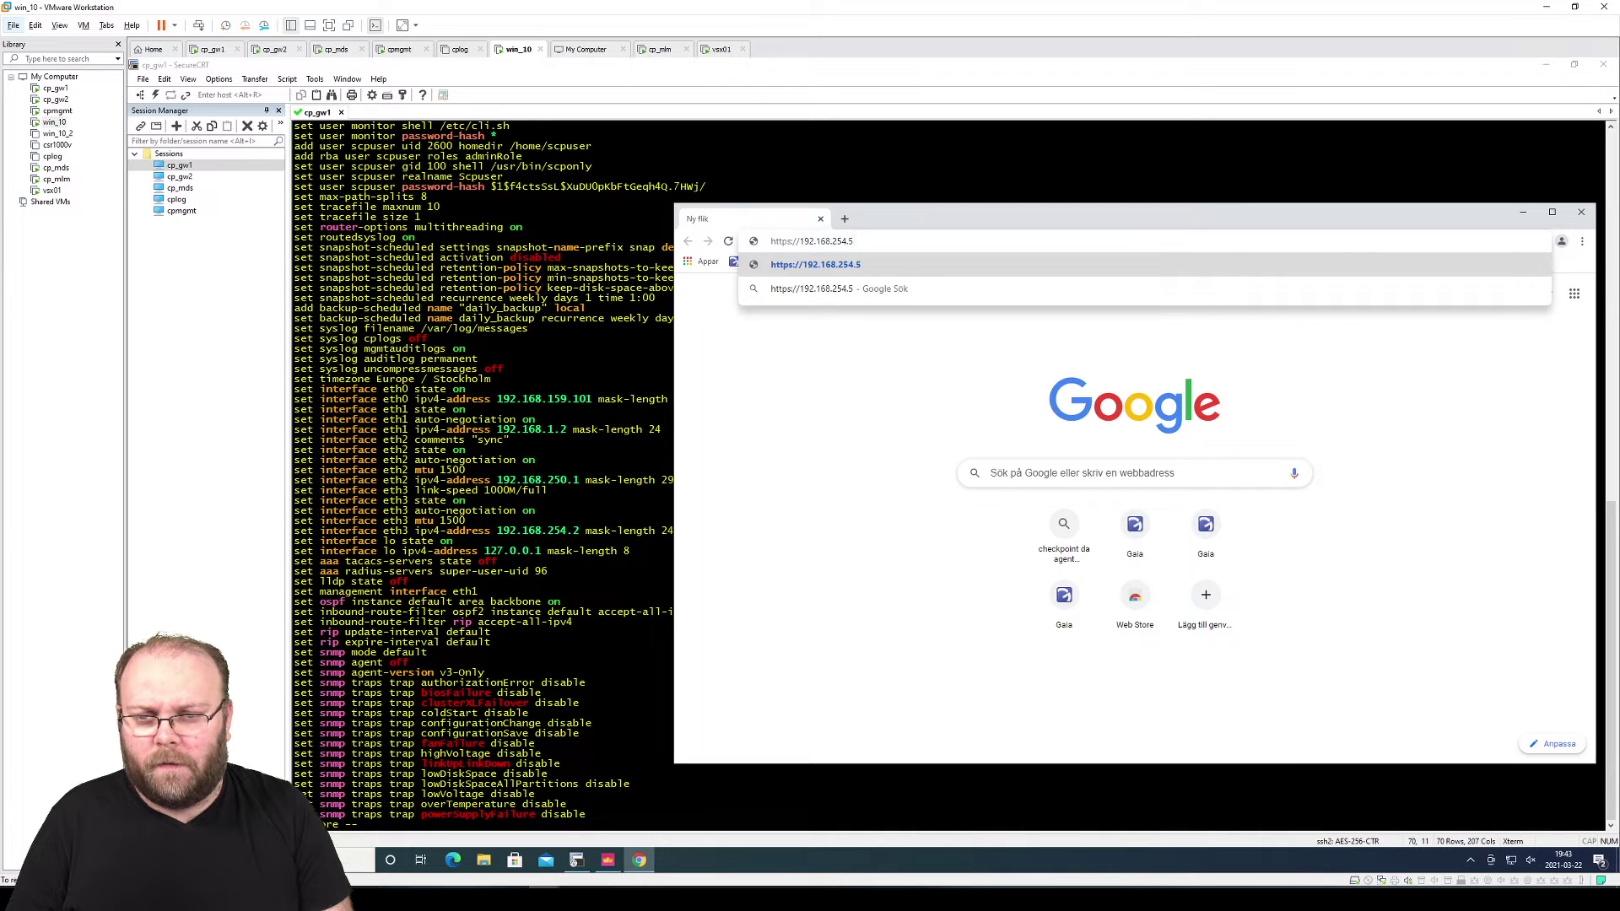
pyautogui.press('Return')
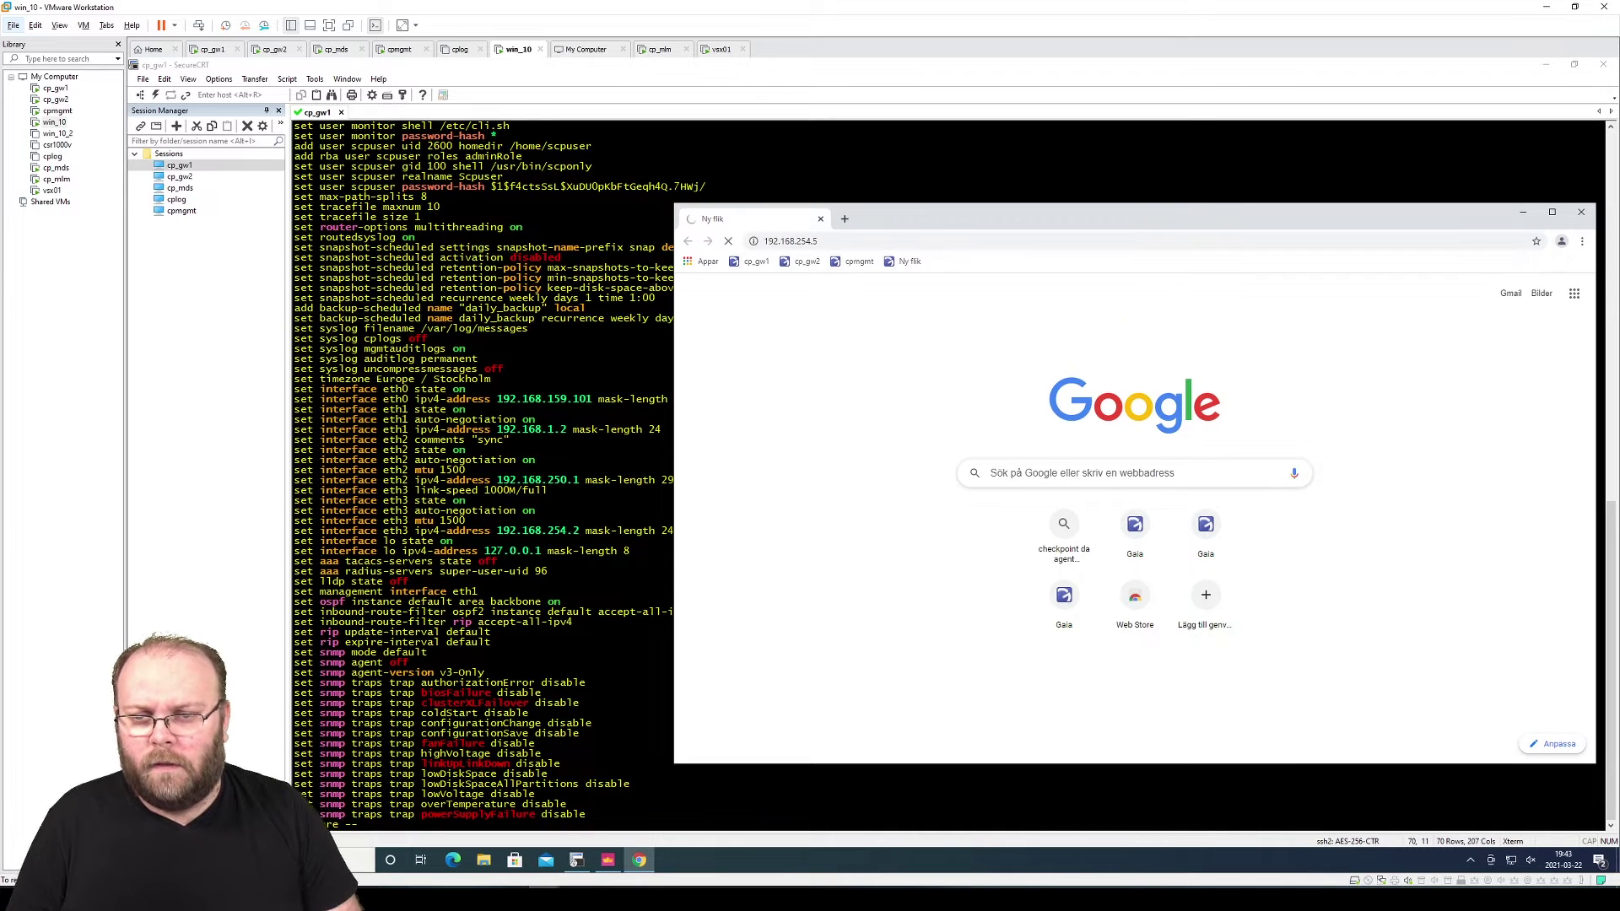
pyautogui.moveTo(903, 220); pyautogui.dragTo(830, 159)
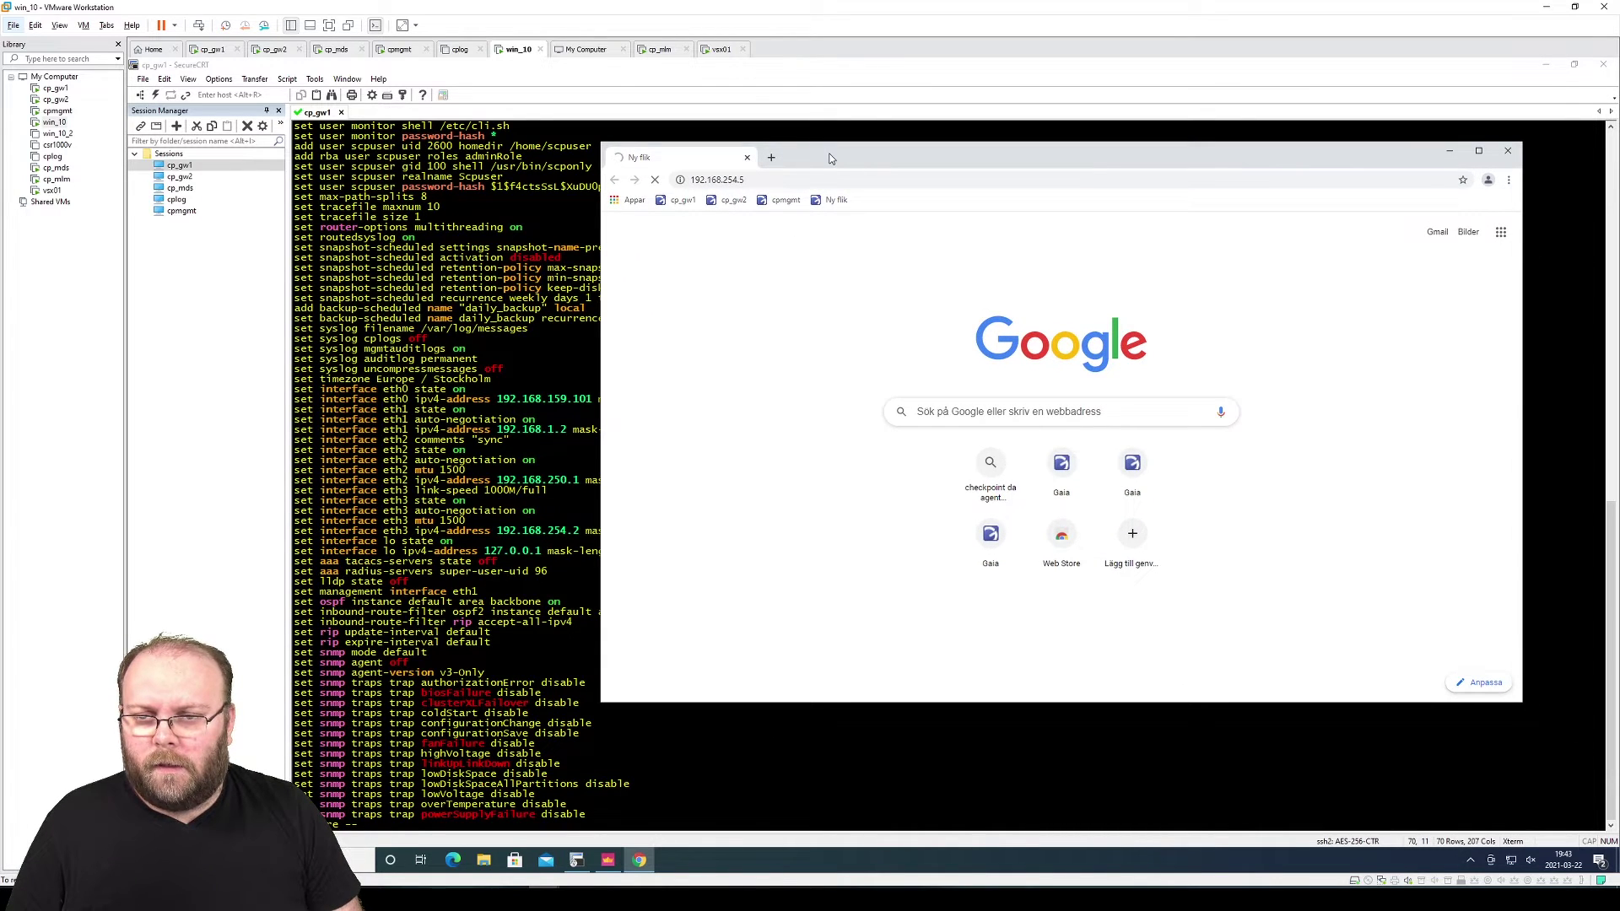
pyautogui.click(718, 179)
pyautogui.click(720, 180)
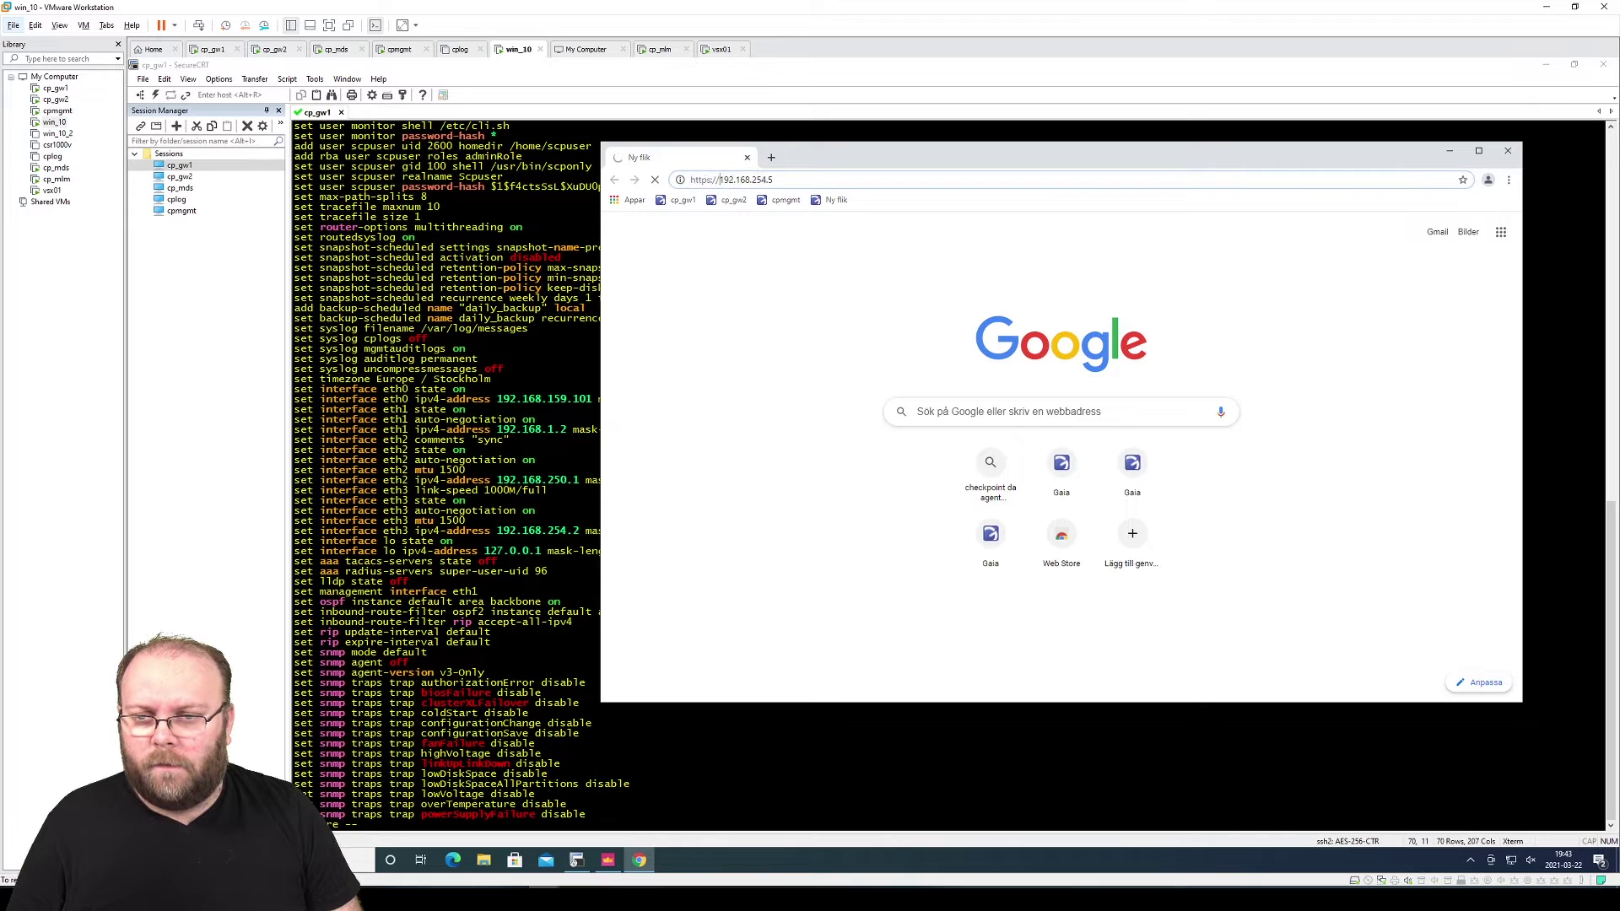
pyautogui.moveTo(774, 179); pyautogui.dragTo(719, 180)
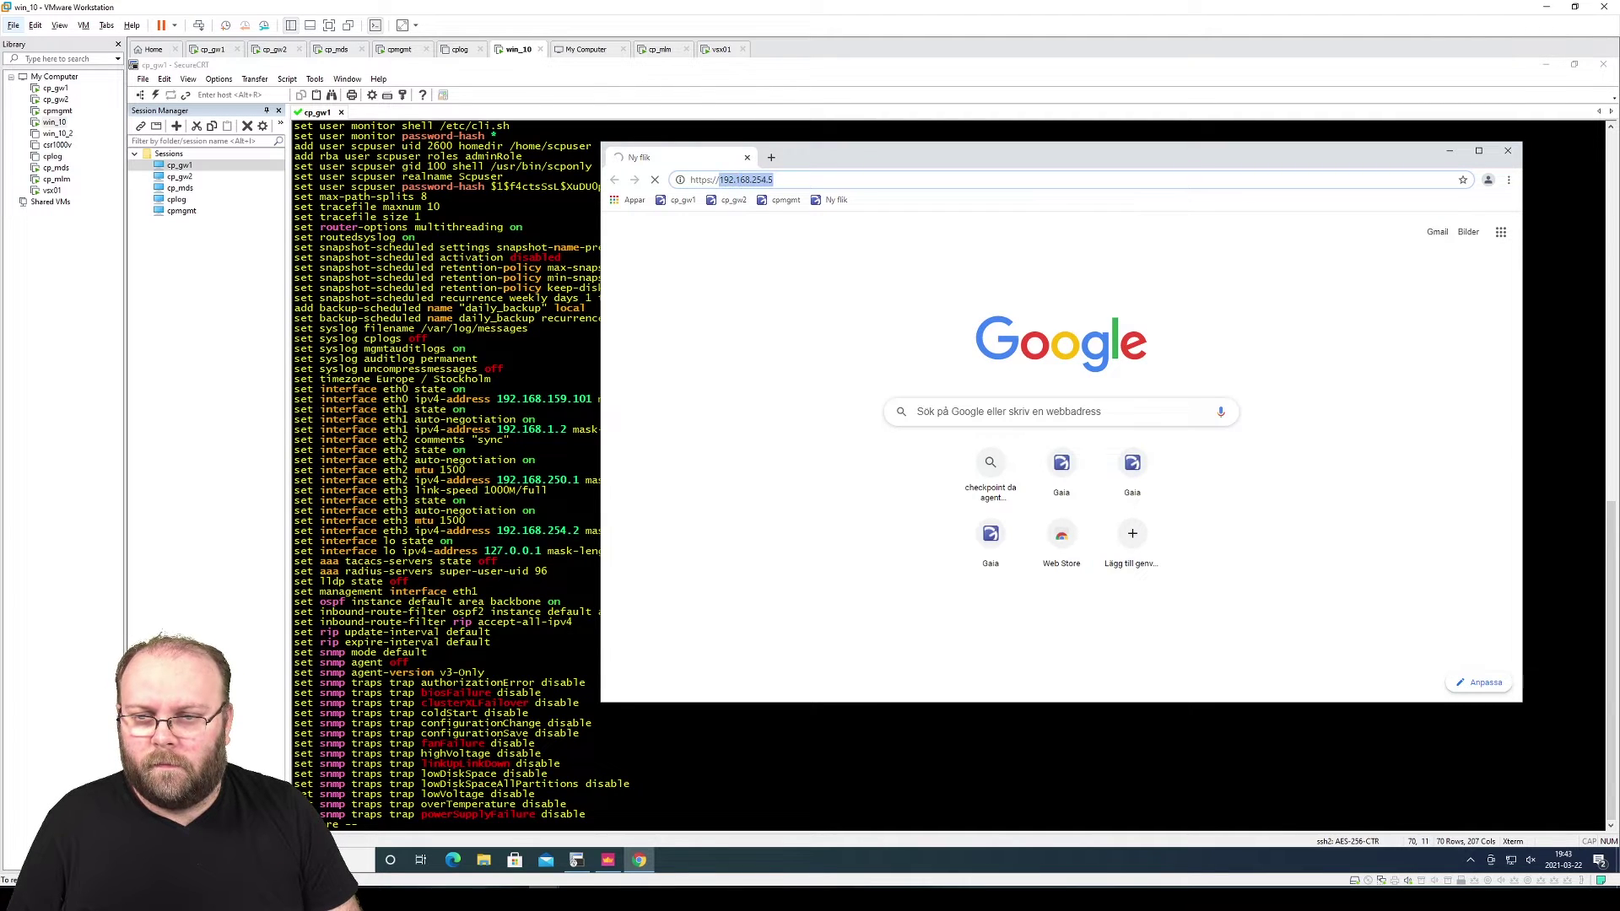
pyautogui.click(721, 49)
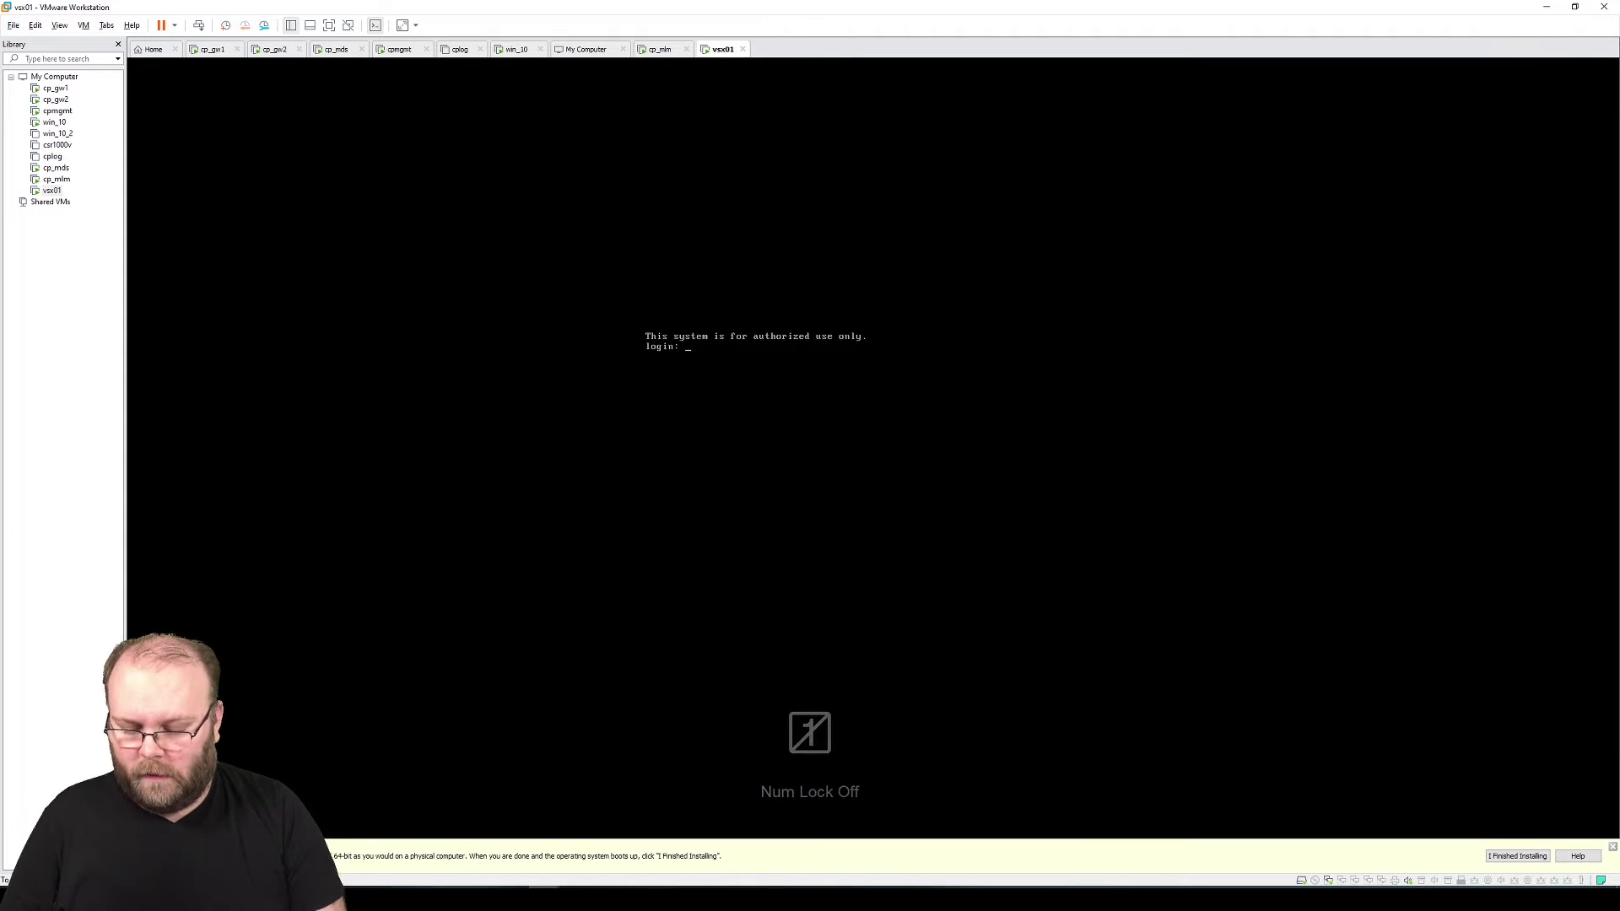
# Log into the vsx01 console as admin and ping 192.168.254.1
pyautogui.write('admin')
pyautogui.press('Return')
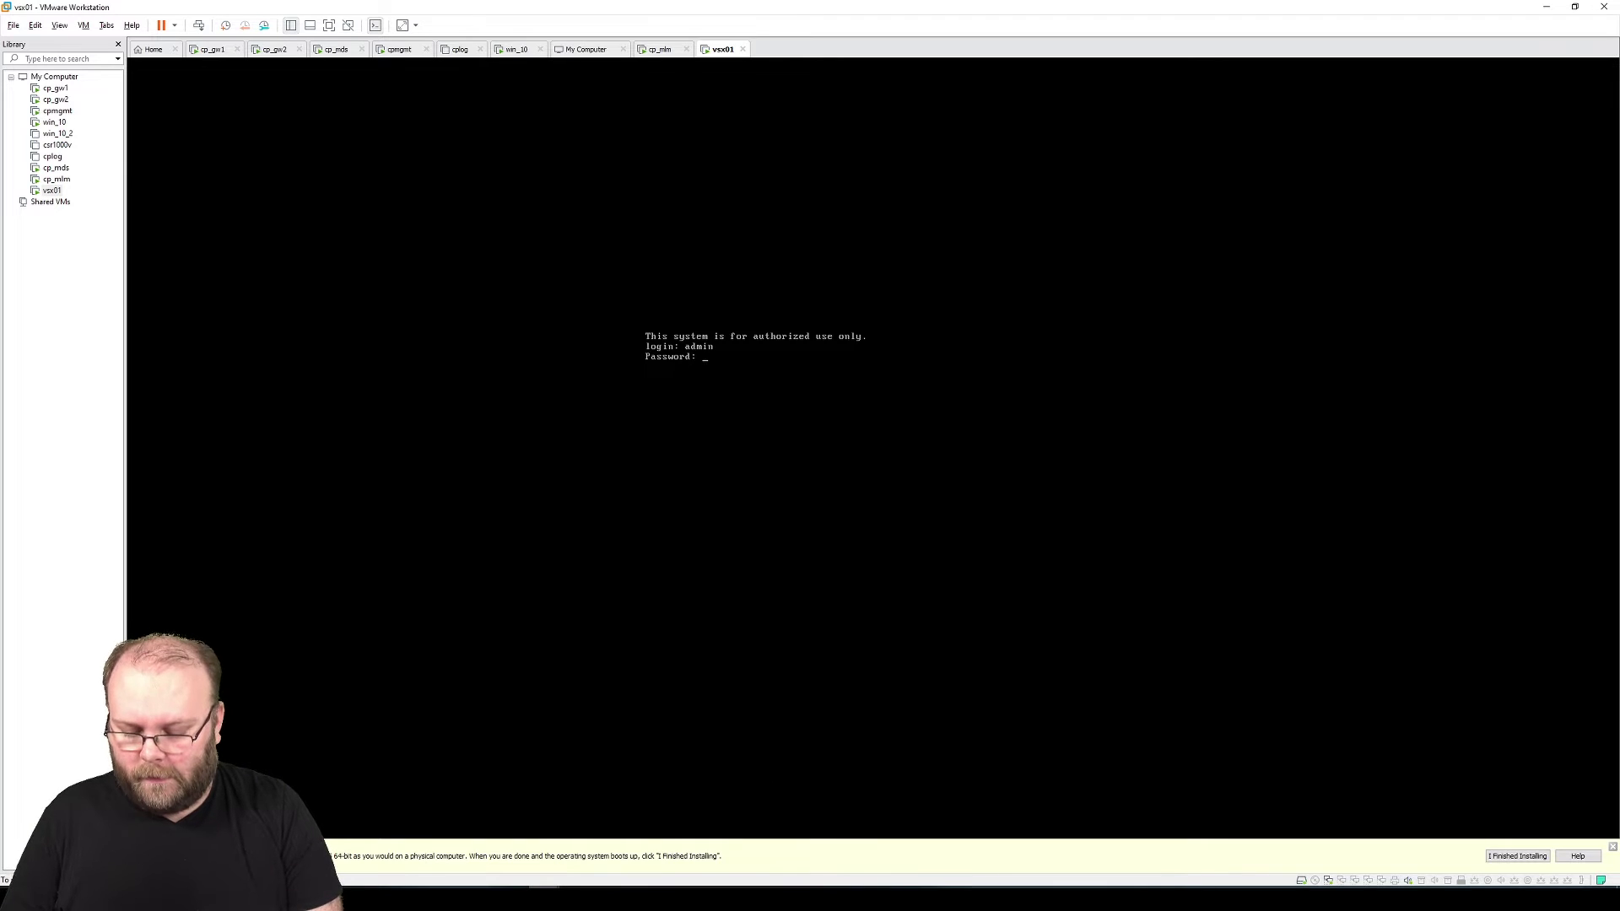
pyautogui.press('Return')
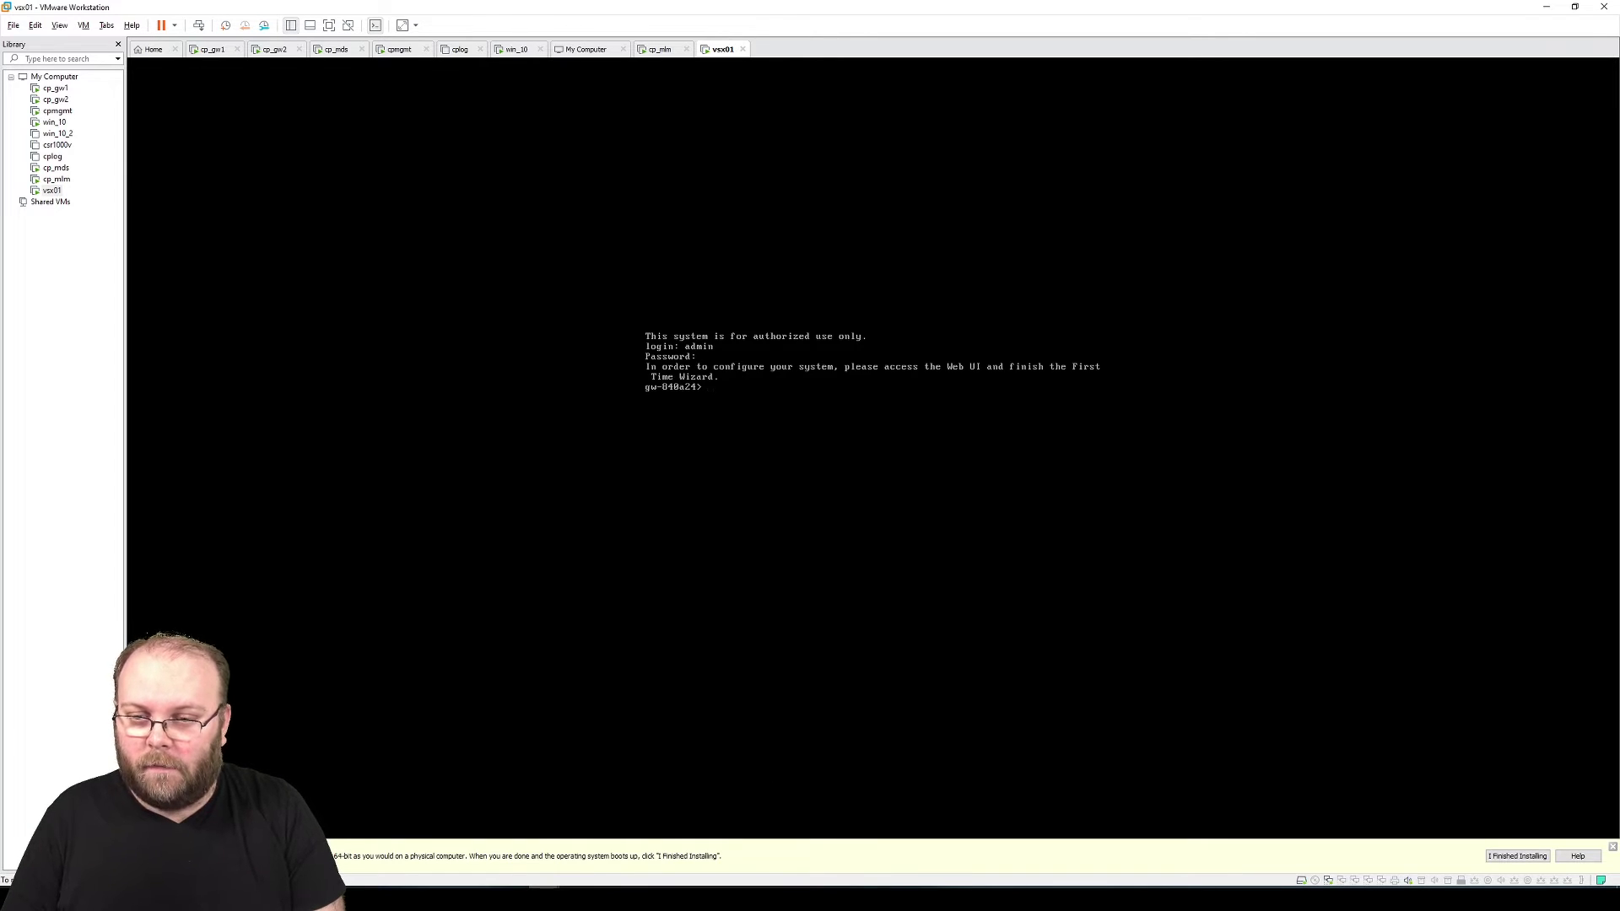
pyautogui.write('ping ')
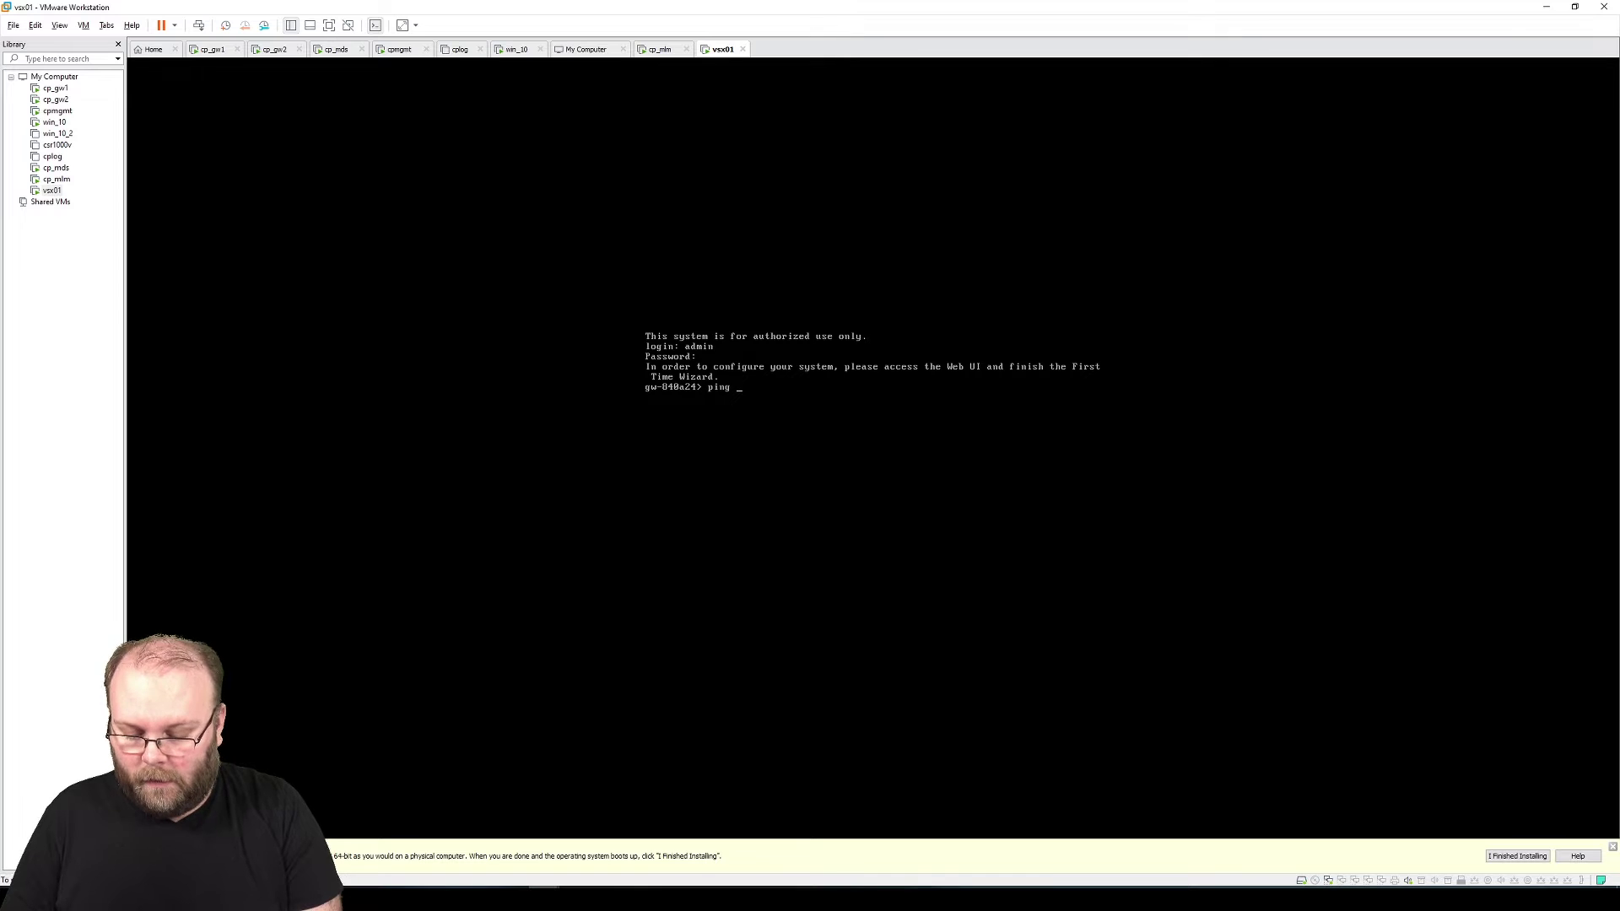
pyautogui.write('192.168.254.1')
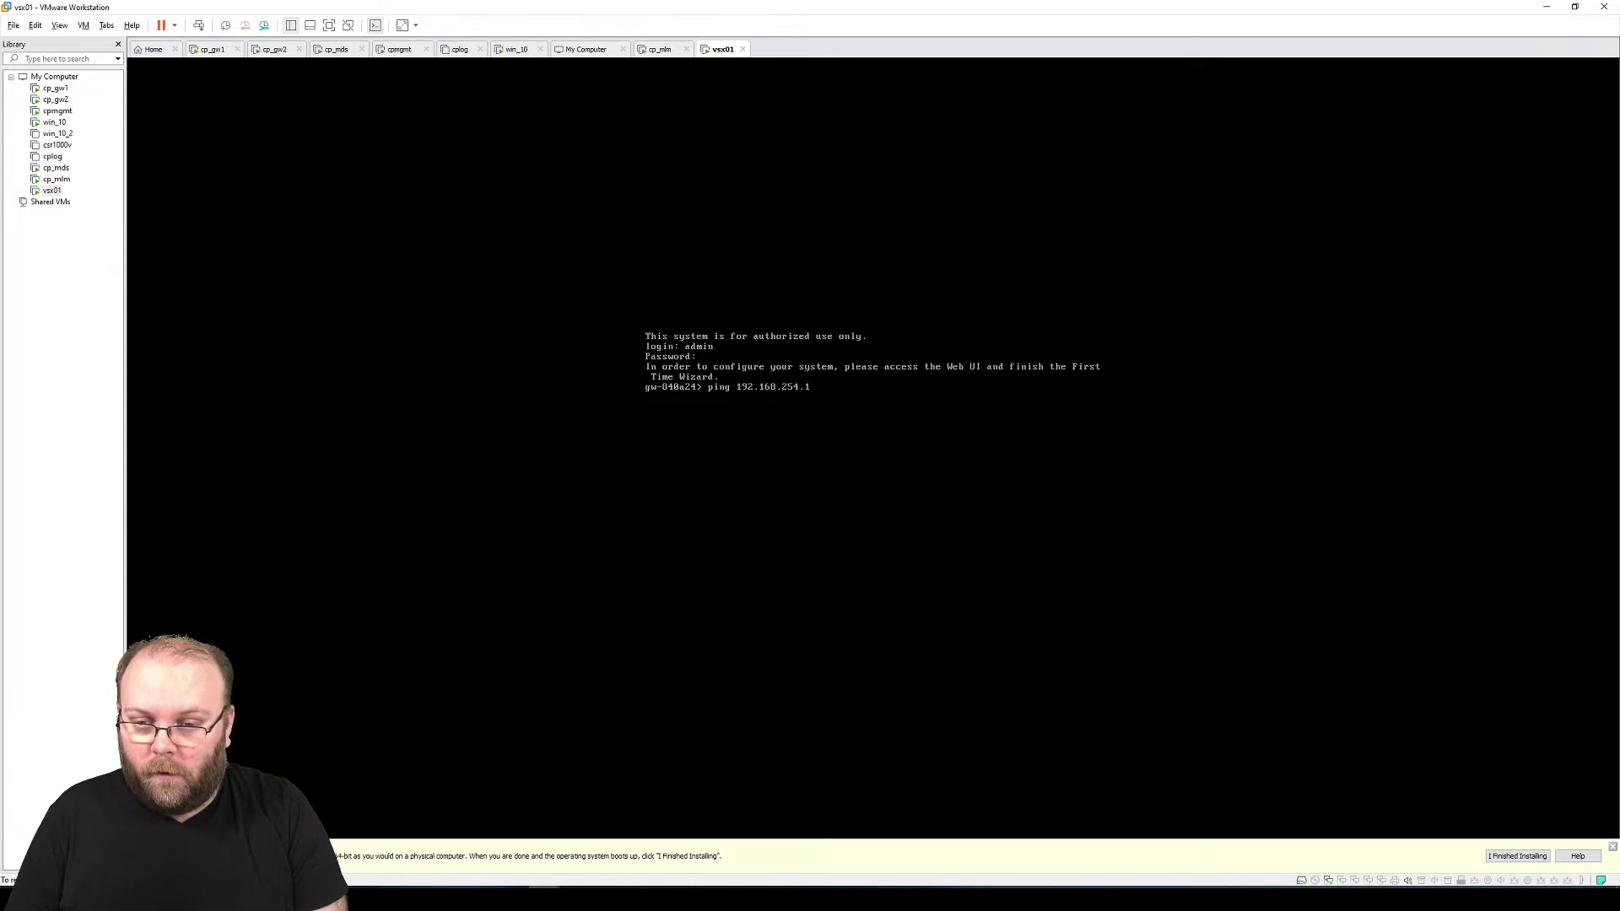
pyautogui.press('Return')
pyautogui.hotkey('ctrl', 'c')
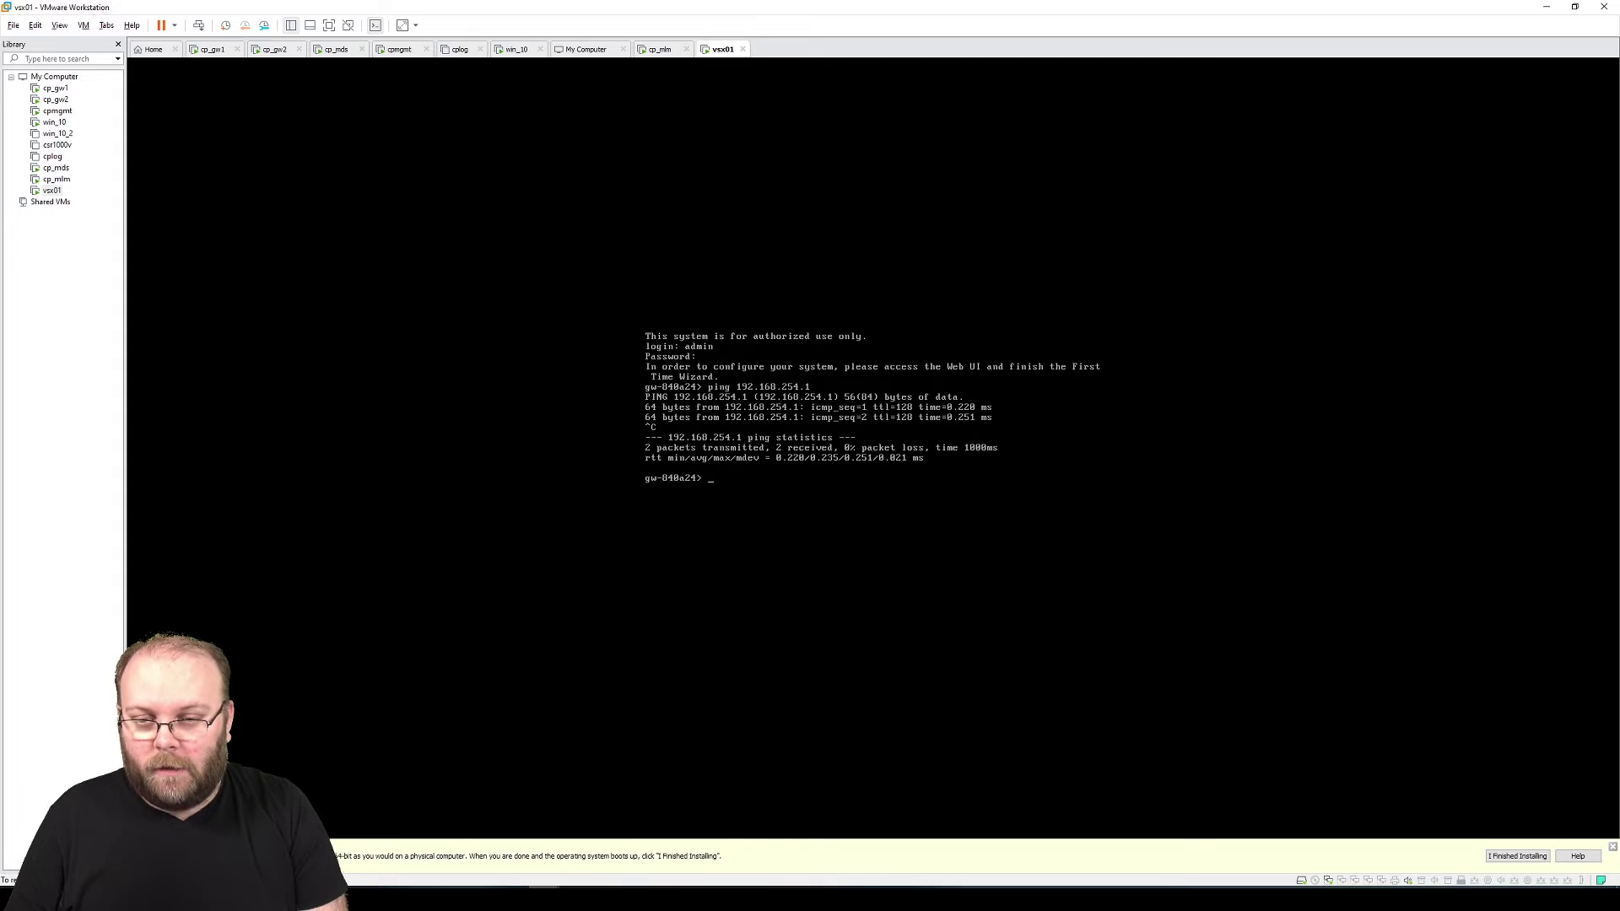
pyautogui.press('Num_Lock')
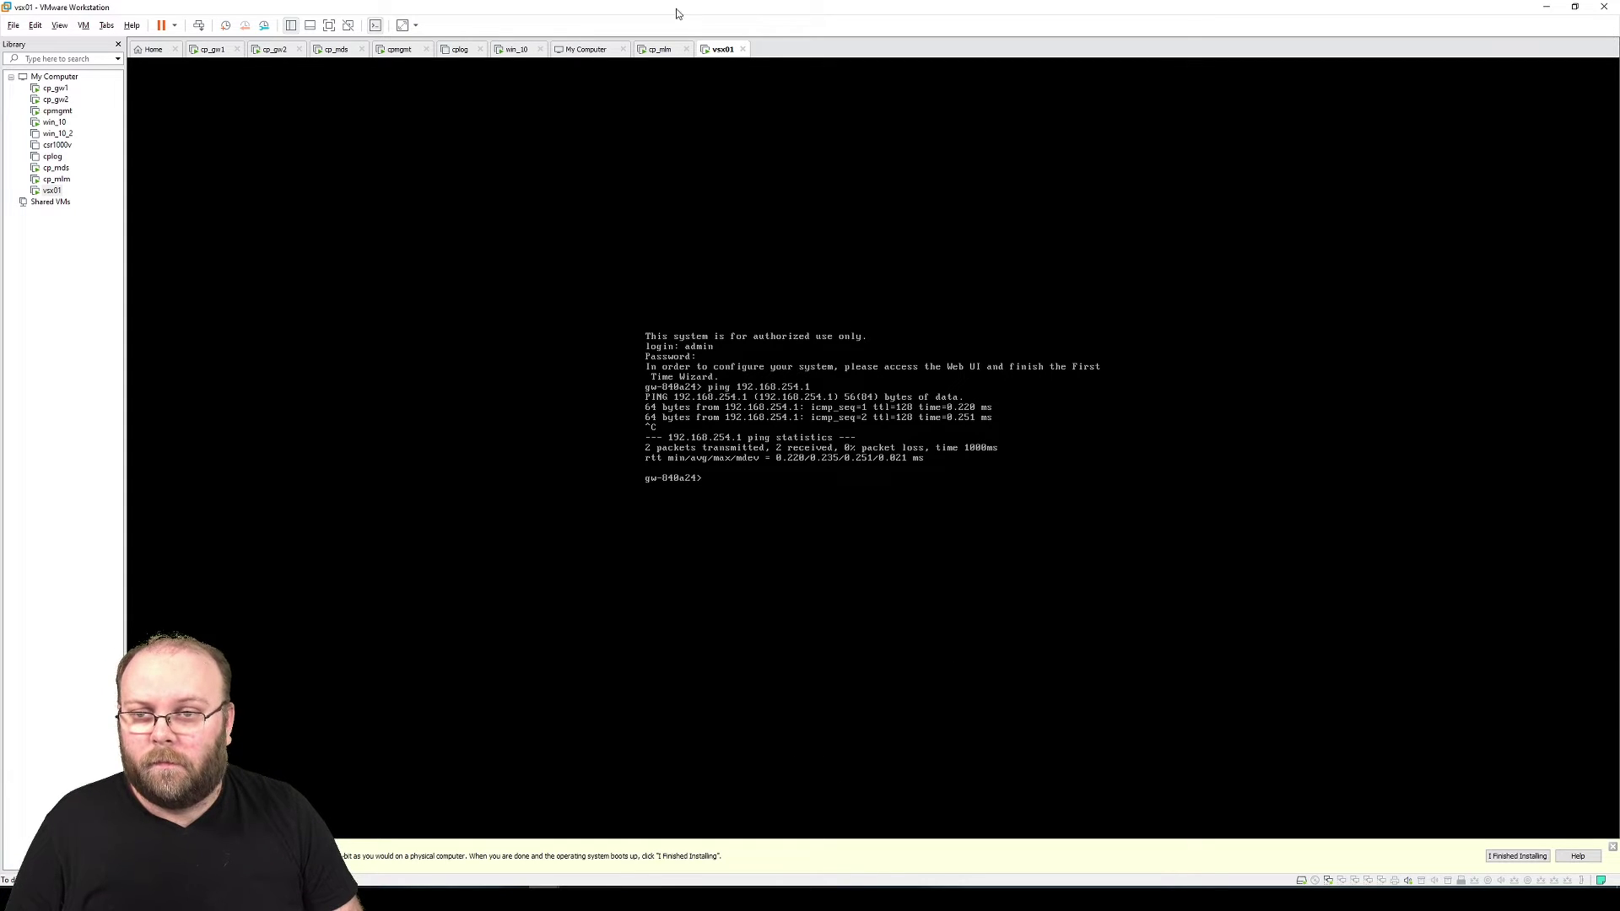
pyautogui.click(519, 51)
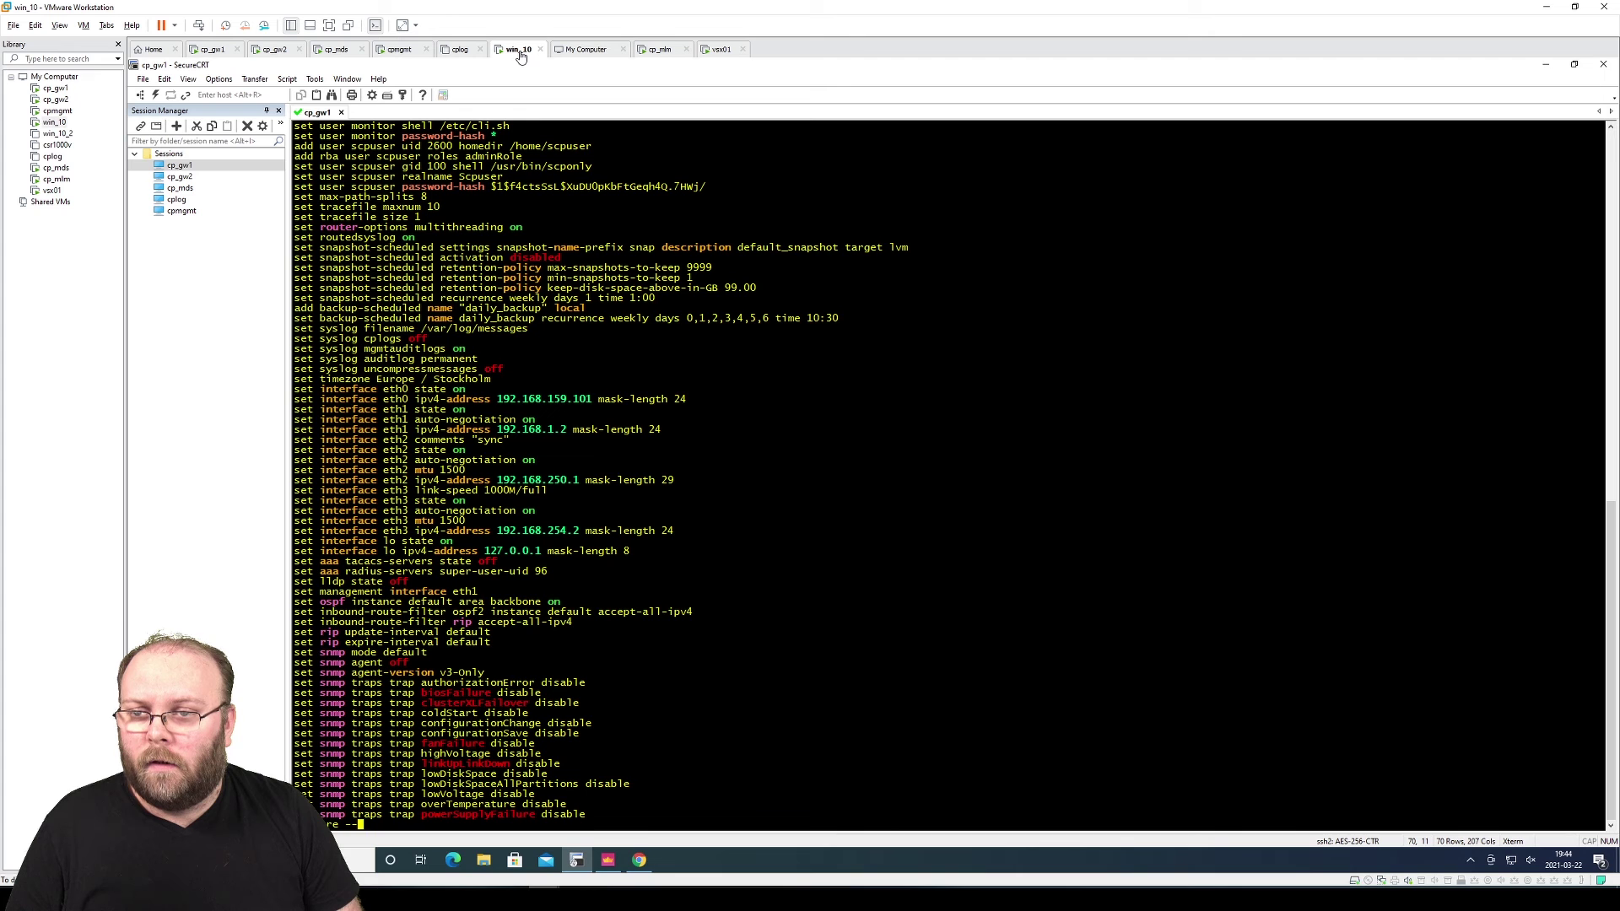
pyautogui.click(639, 861)
pyautogui.hotkey('ctrl', 'l')
pyautogui.press('End')
pyautogui.press('Return')
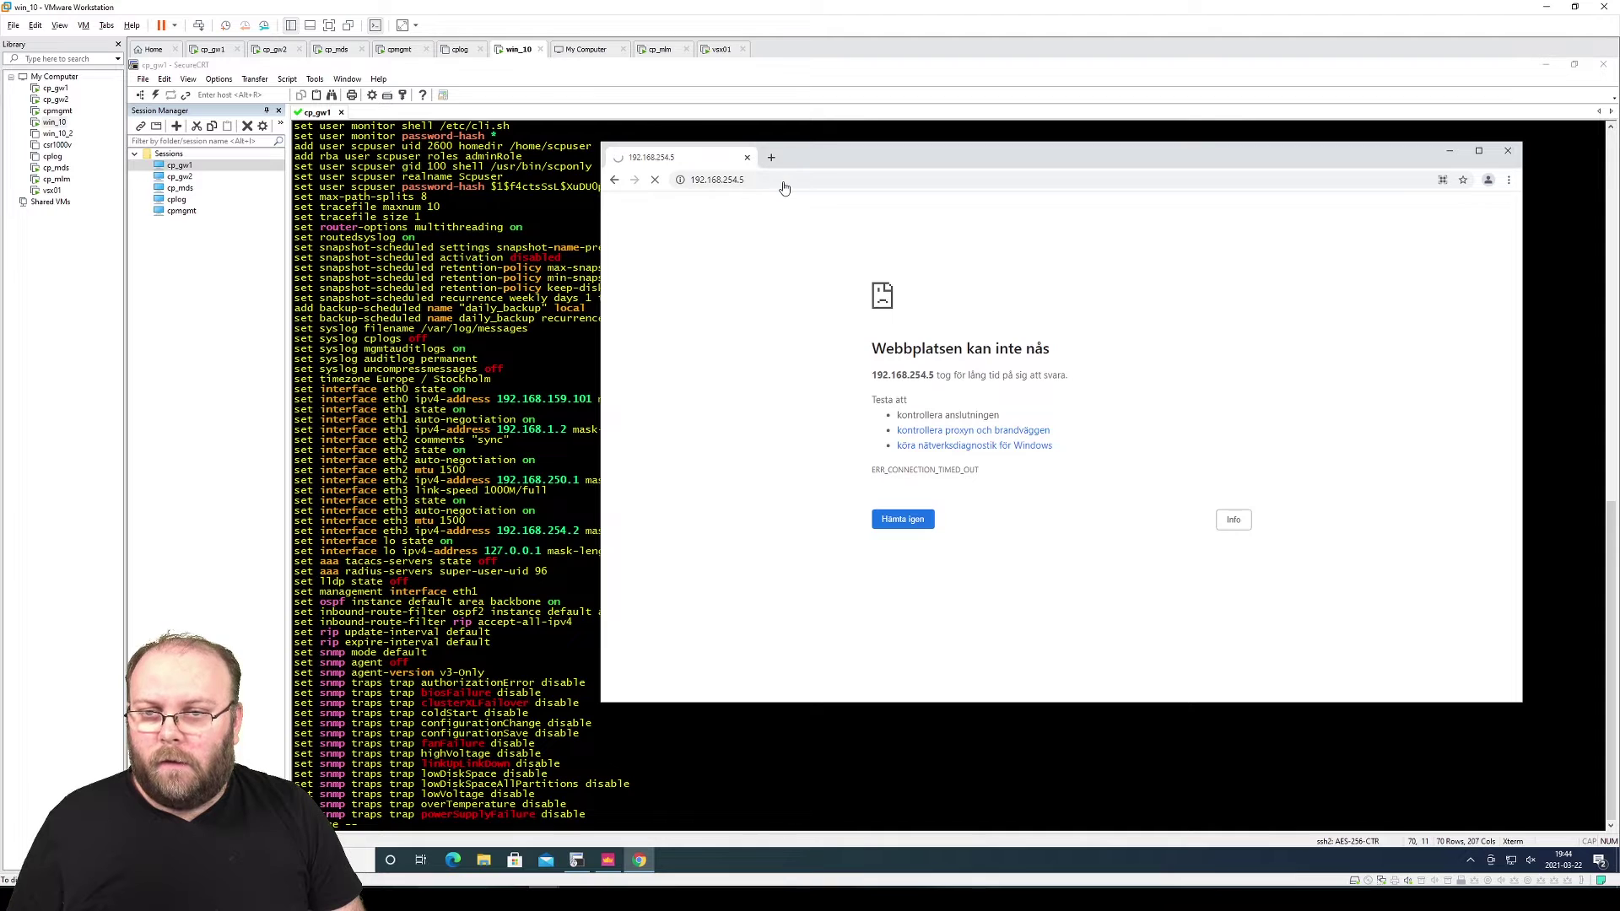
# Run 'show configuration' on vsx01 and page through it, confirming eth0 192.168.254.5/24
pyautogui.click(719, 50)
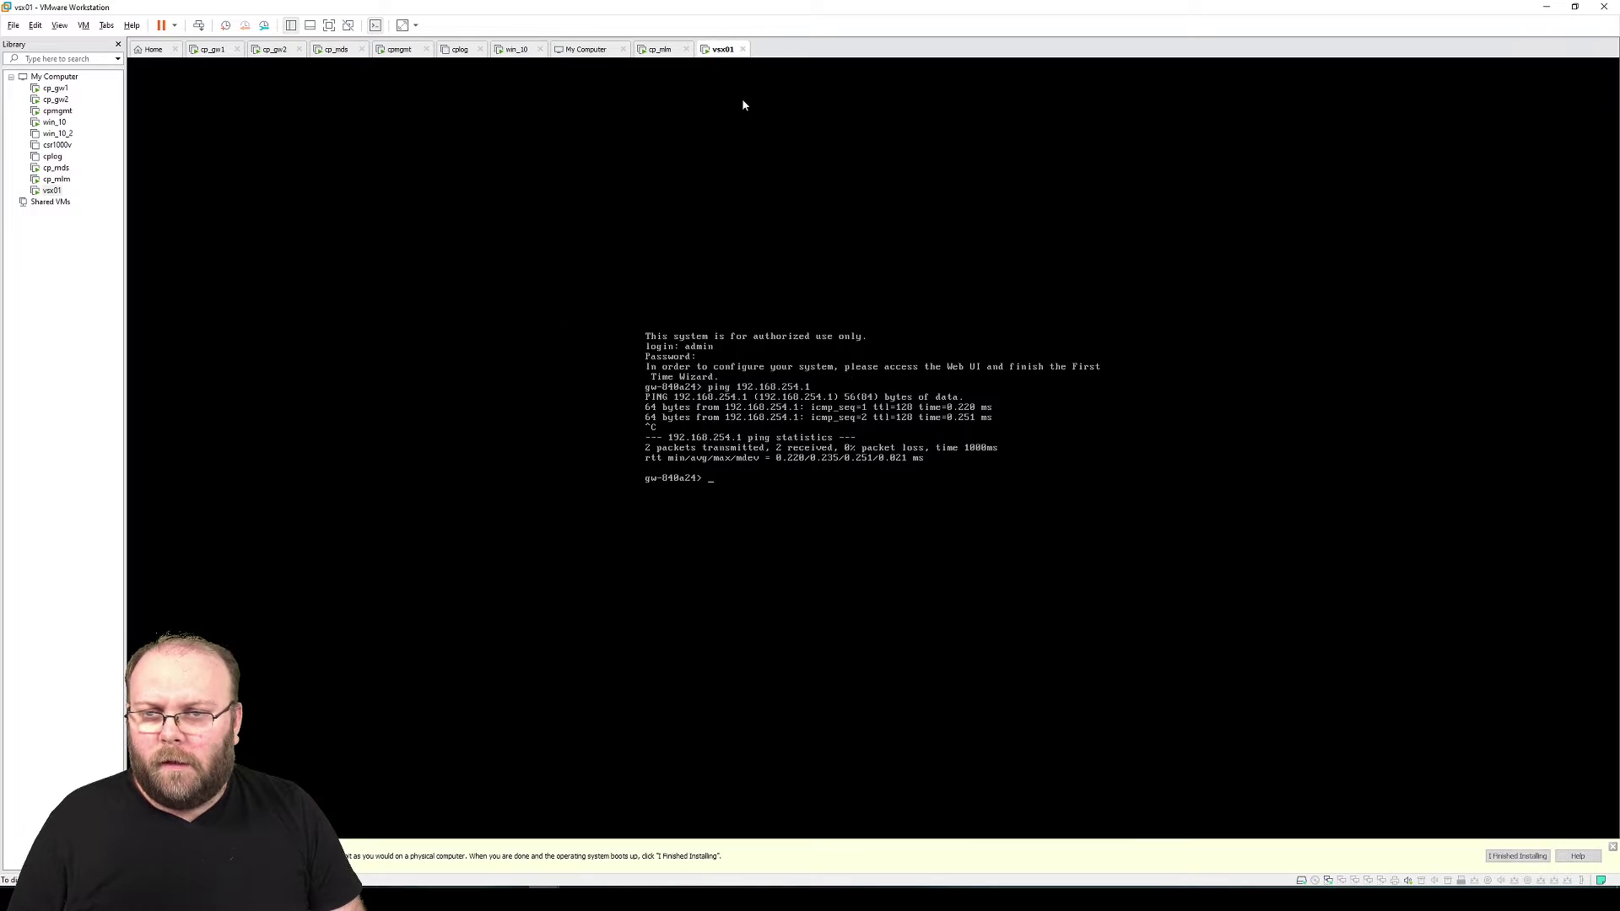
pyautogui.press('Num_Lock')
pyautogui.write('show')
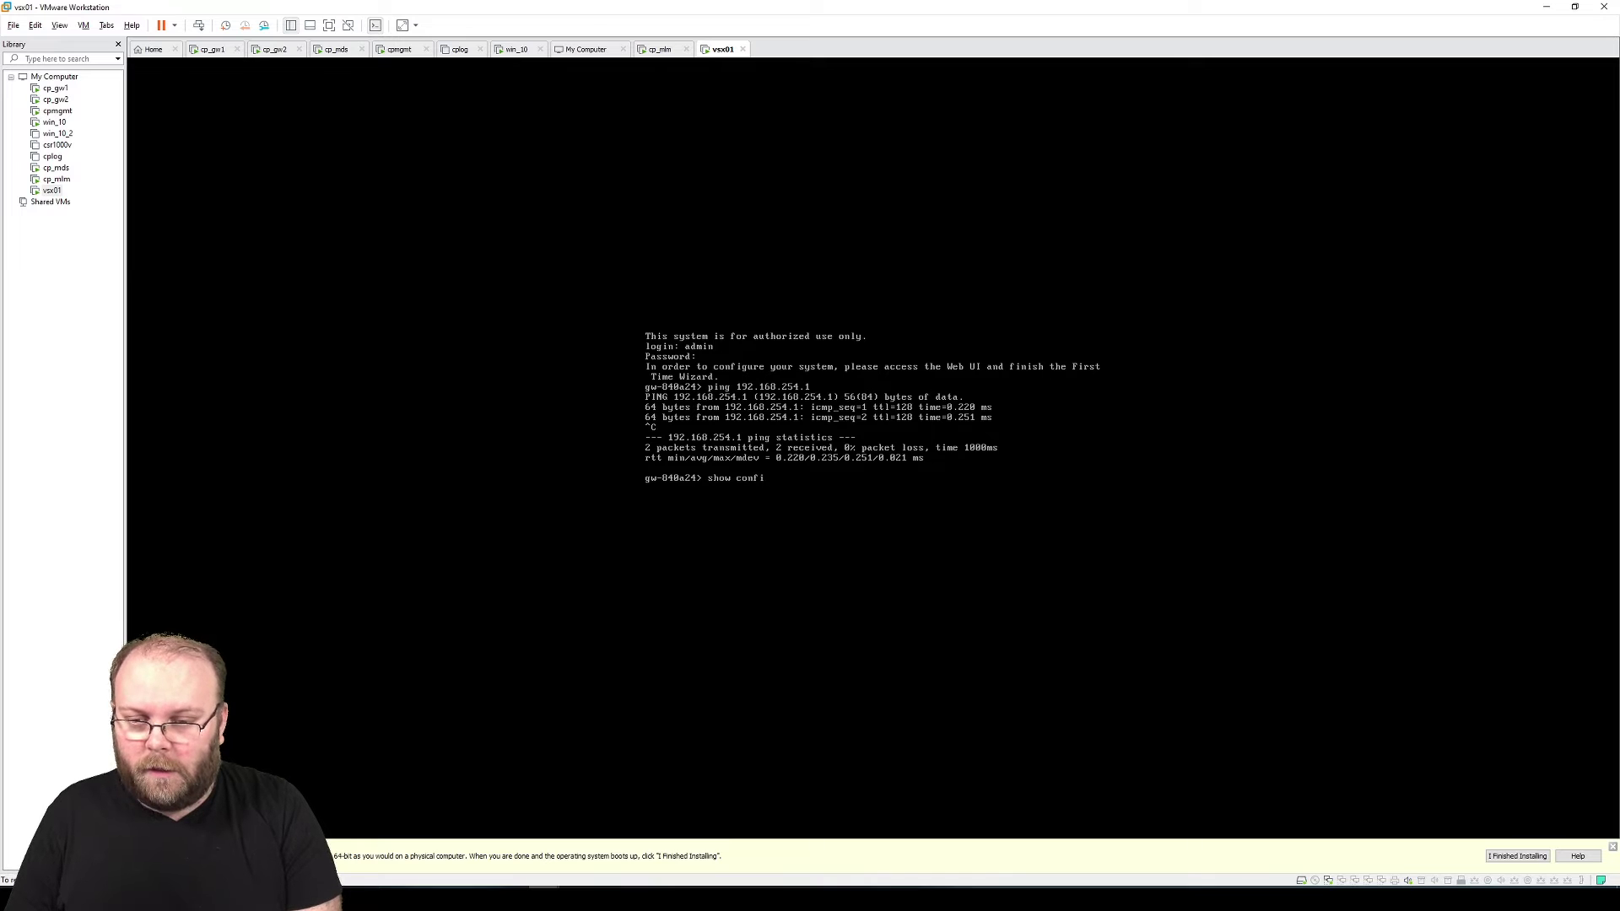
pyautogui.write(' confi')
pyautogui.press('Tab')
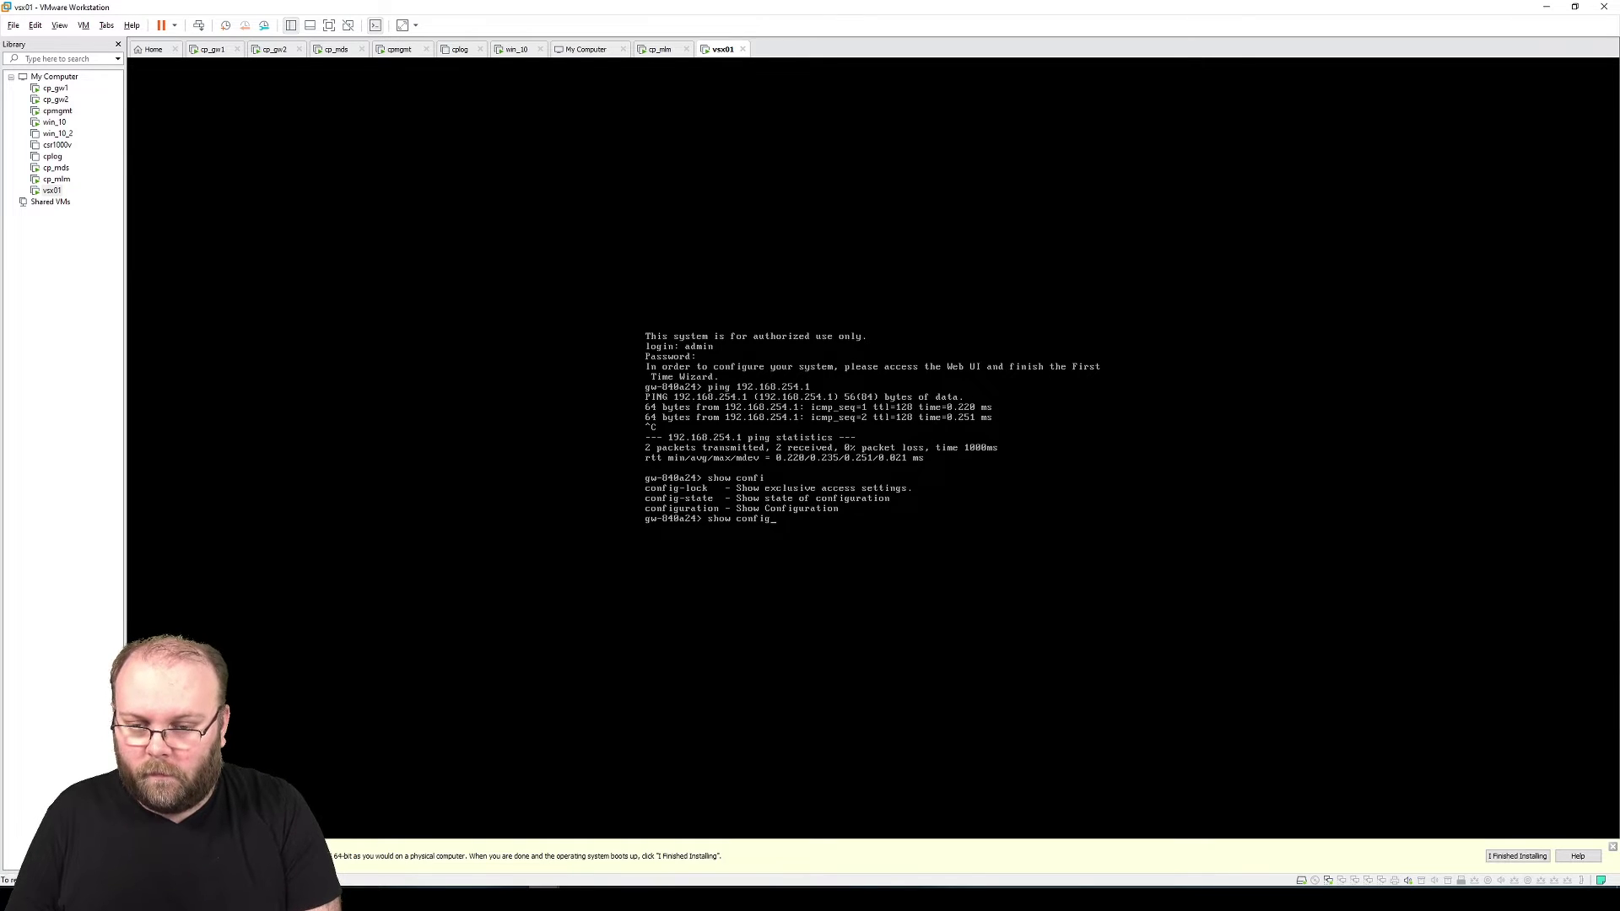
pyautogui.write('uration')
pyautogui.press('Return')
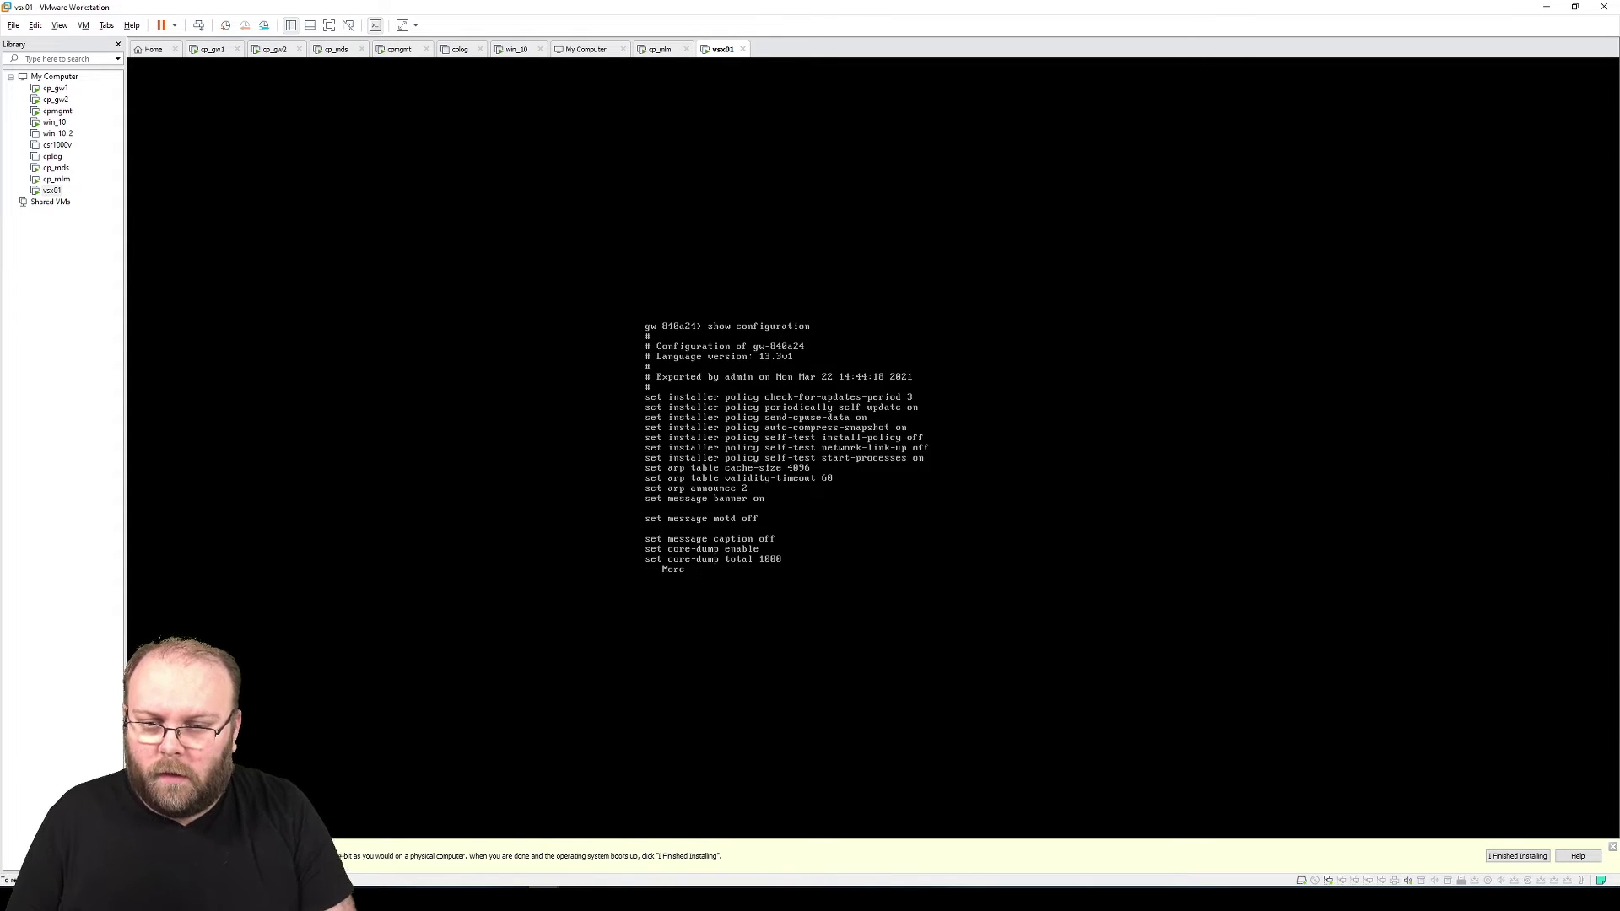
pyautogui.press('space')
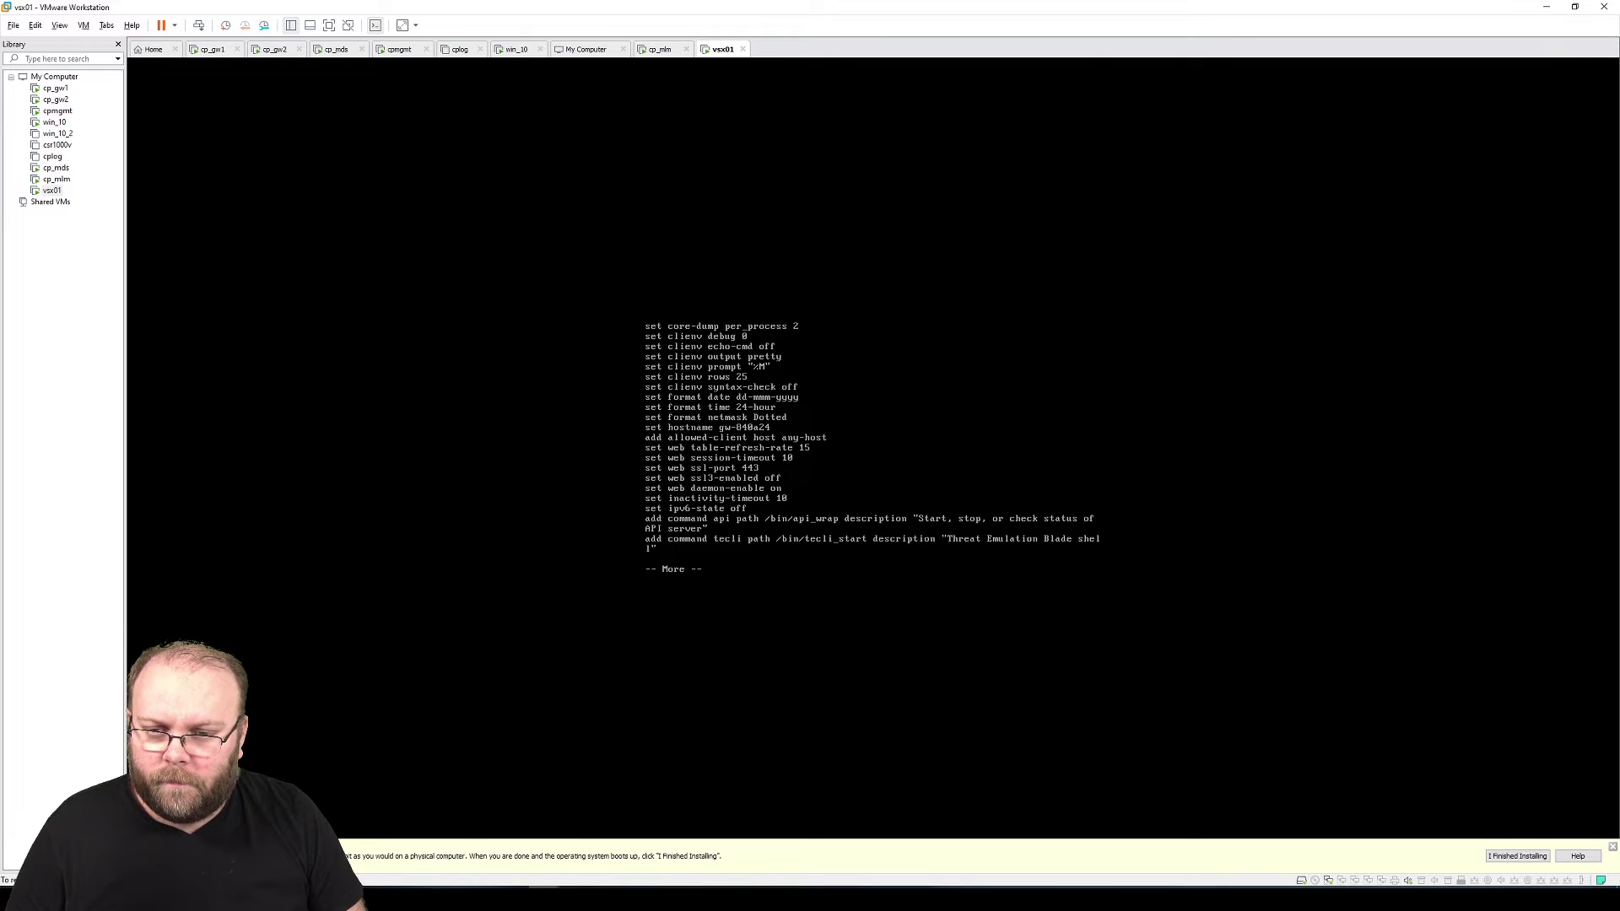
pyautogui.press('space')
pyautogui.press('space')
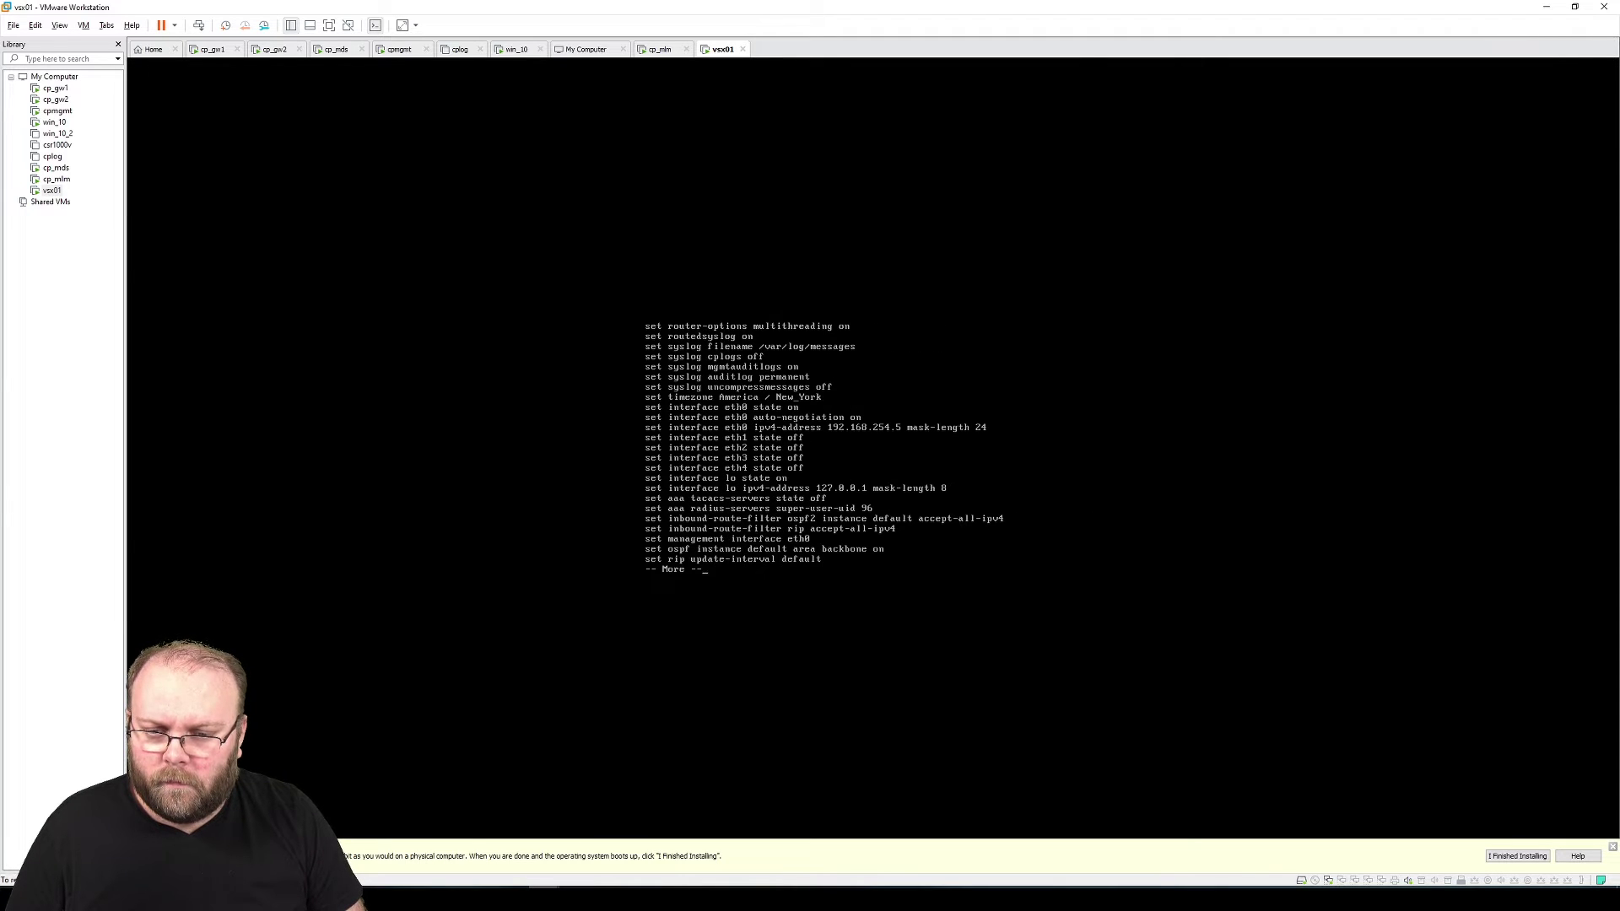
pyautogui.press('Num_Lock')
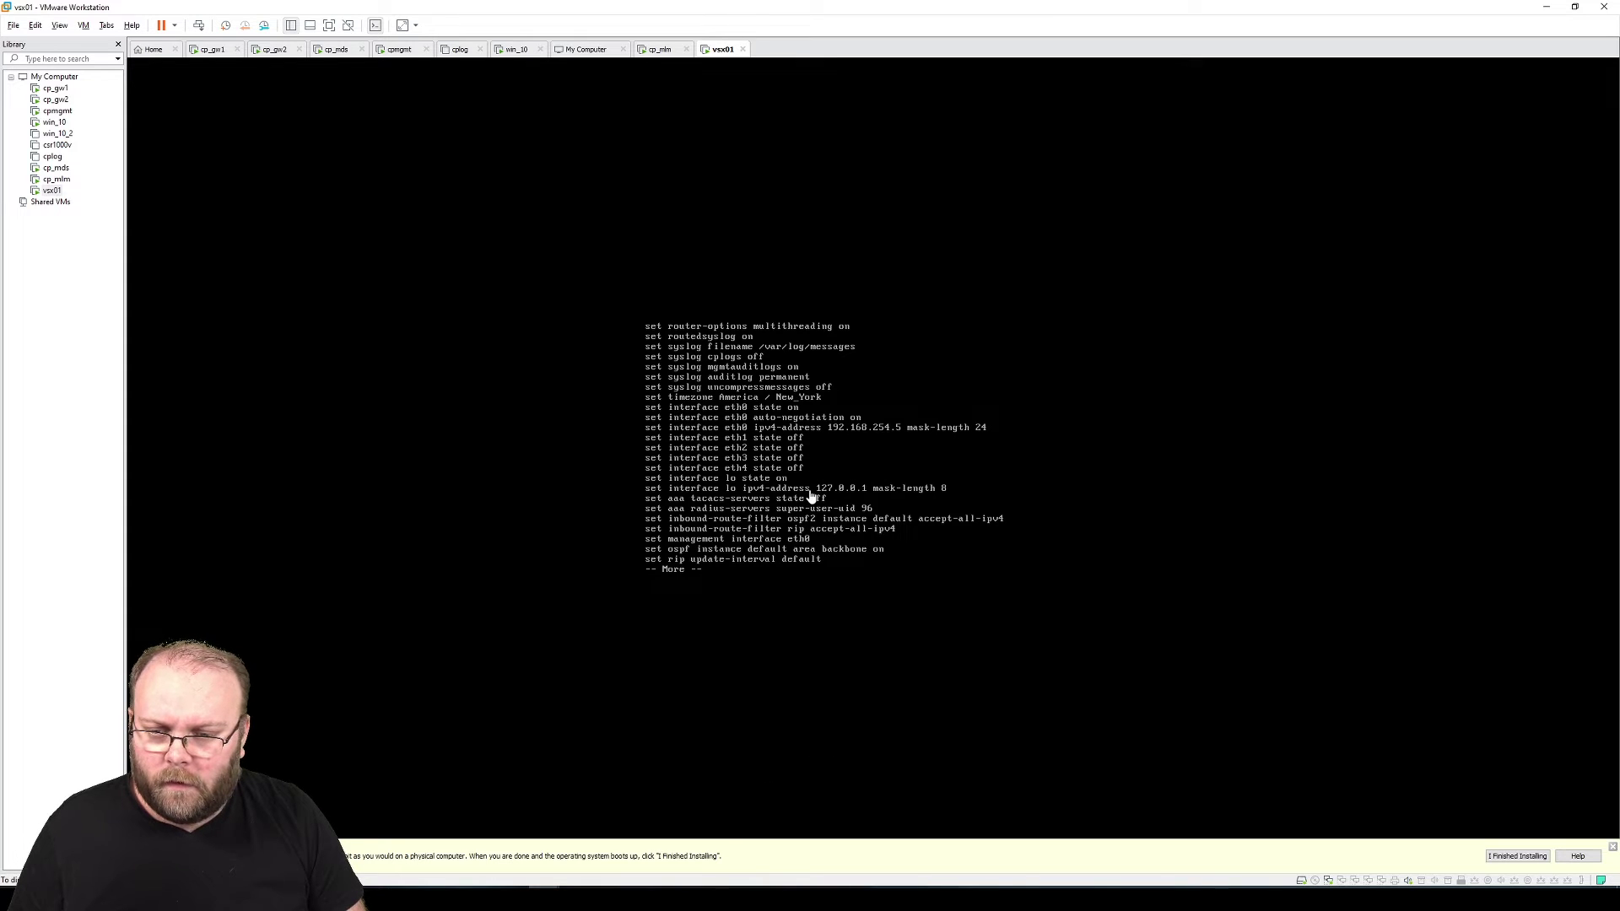
pyautogui.press('Num_Lock')
pyautogui.press('space')
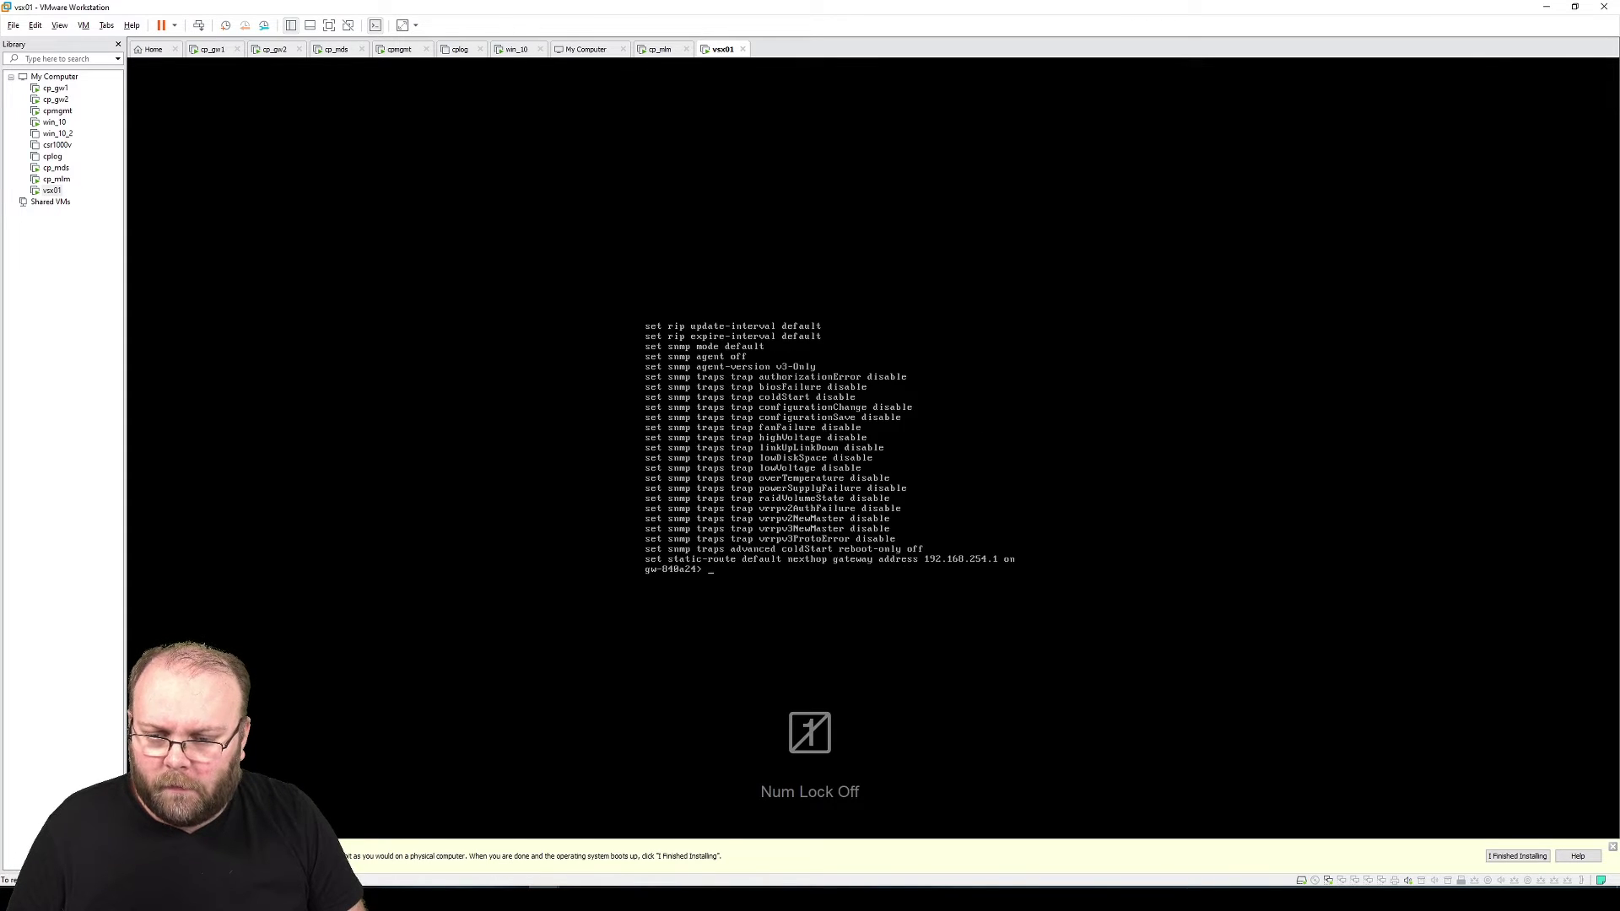
pyautogui.press('Num_Lock')
# Proceed past the 192.168.254.5 certificate warning and sign in as admin with the account password
pyautogui.click(519, 51)
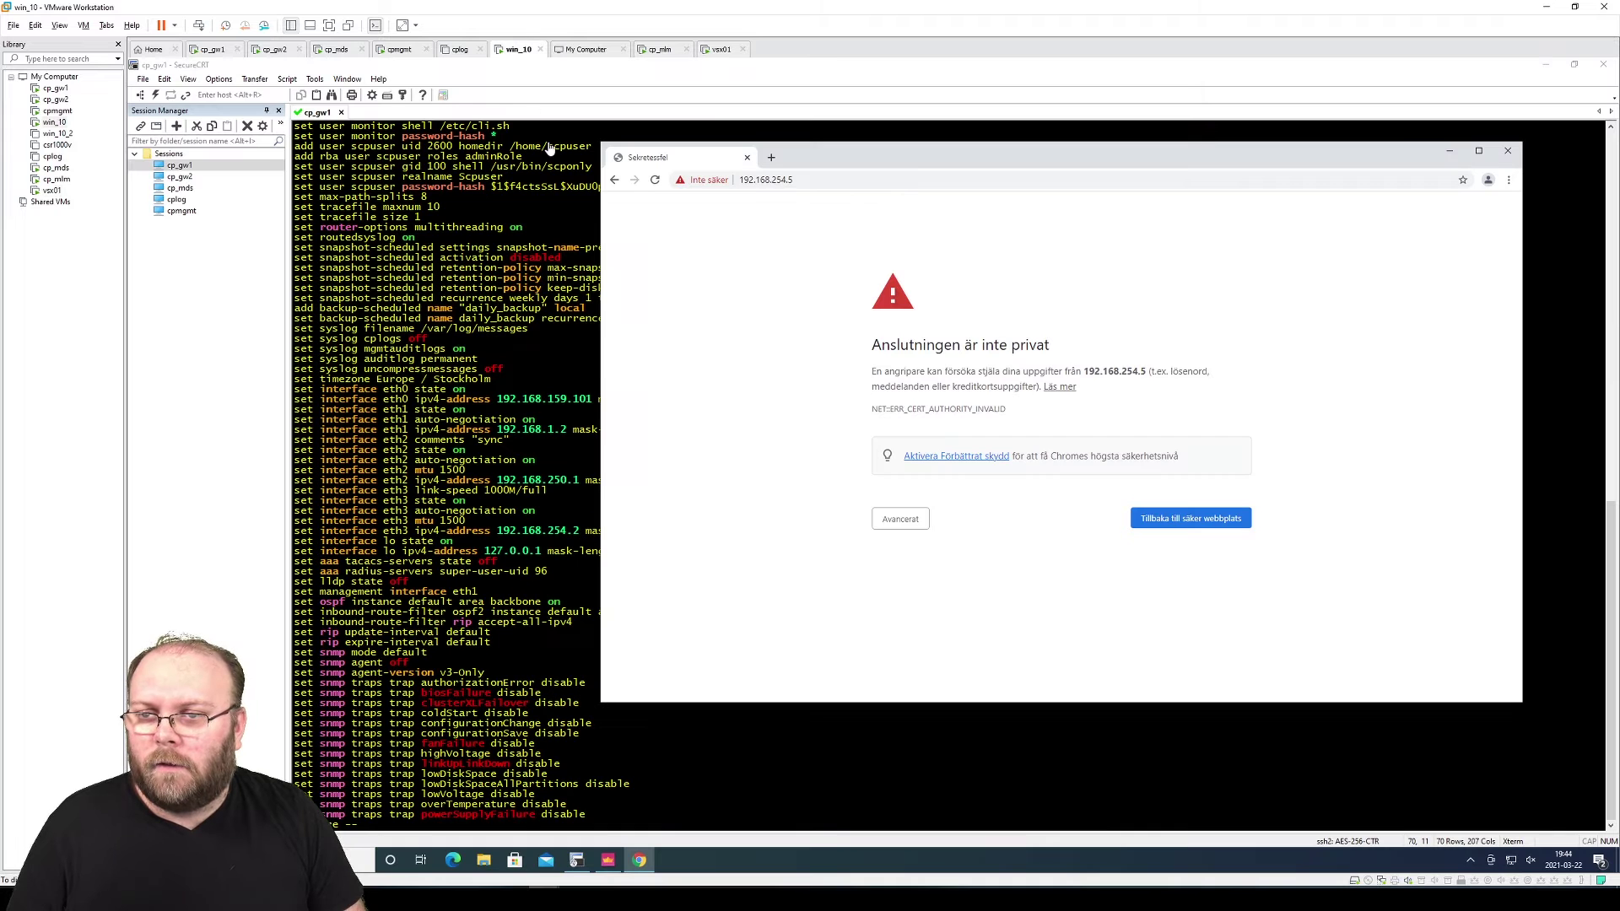
pyautogui.click(923, 527)
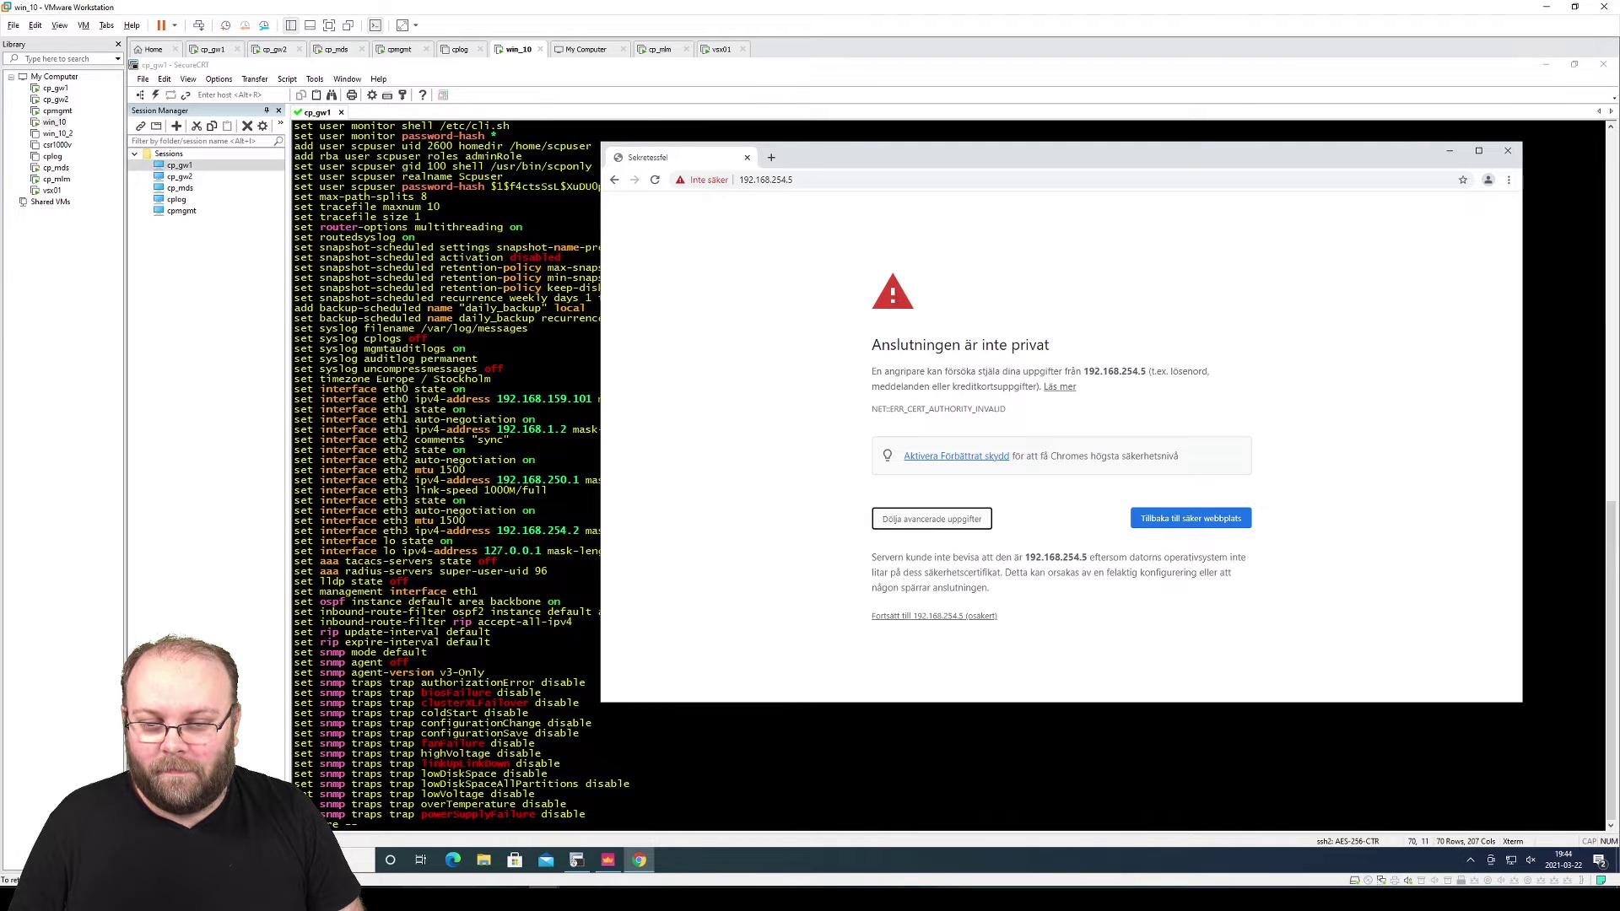
pyautogui.click(965, 617)
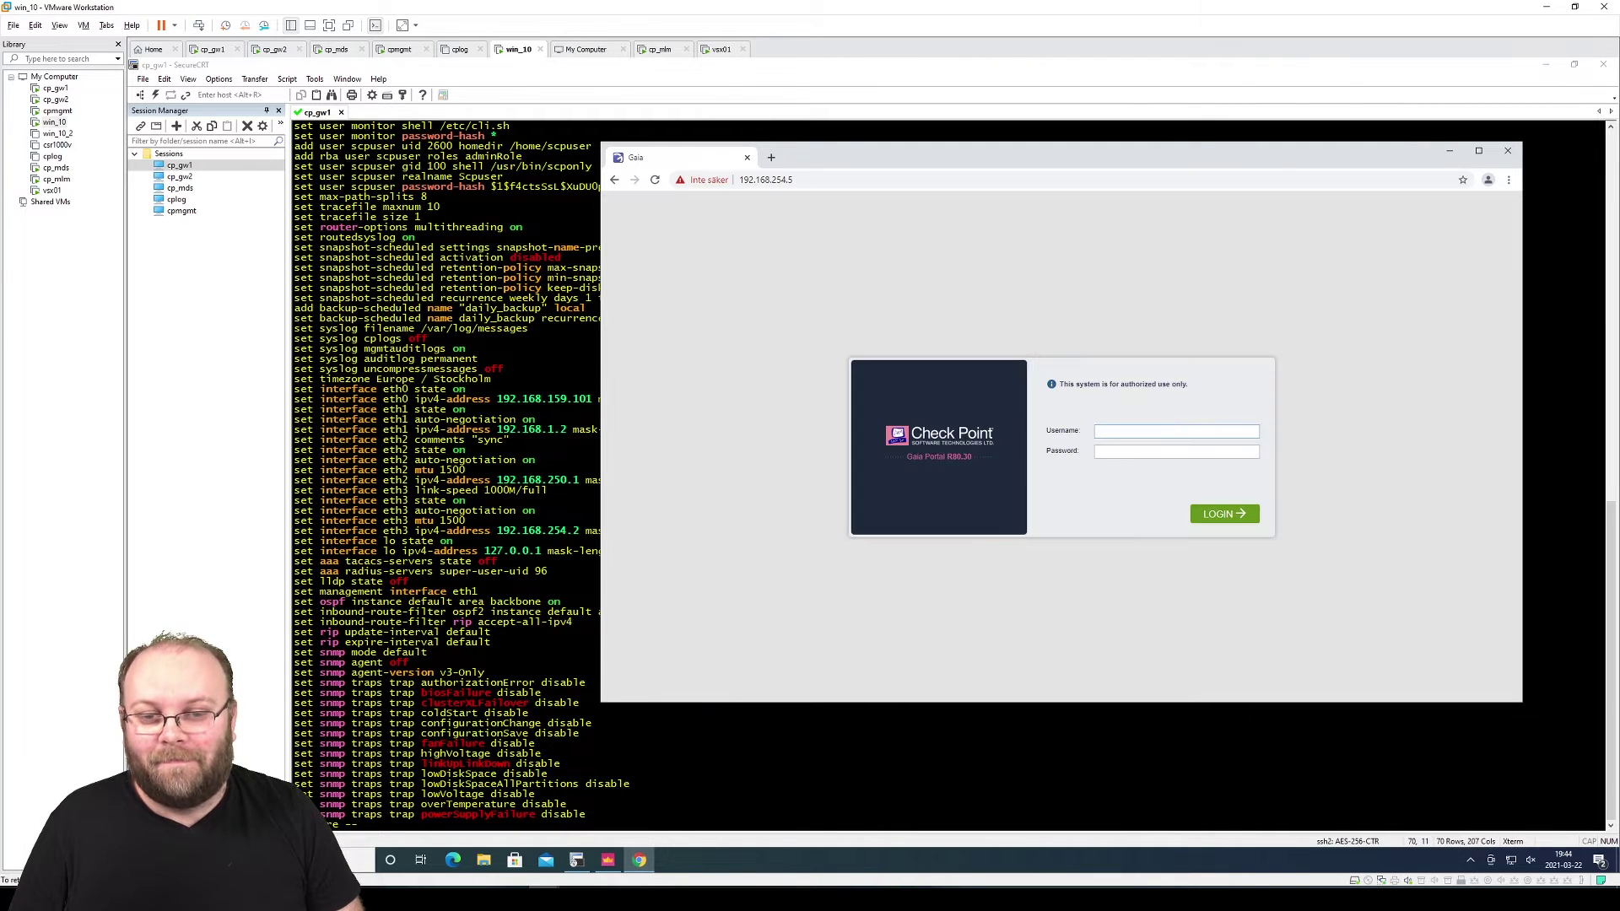
pyautogui.write('admin')
pyautogui.press('Tab')
pyautogui.write('vpn123')
pyautogui.press('Return')
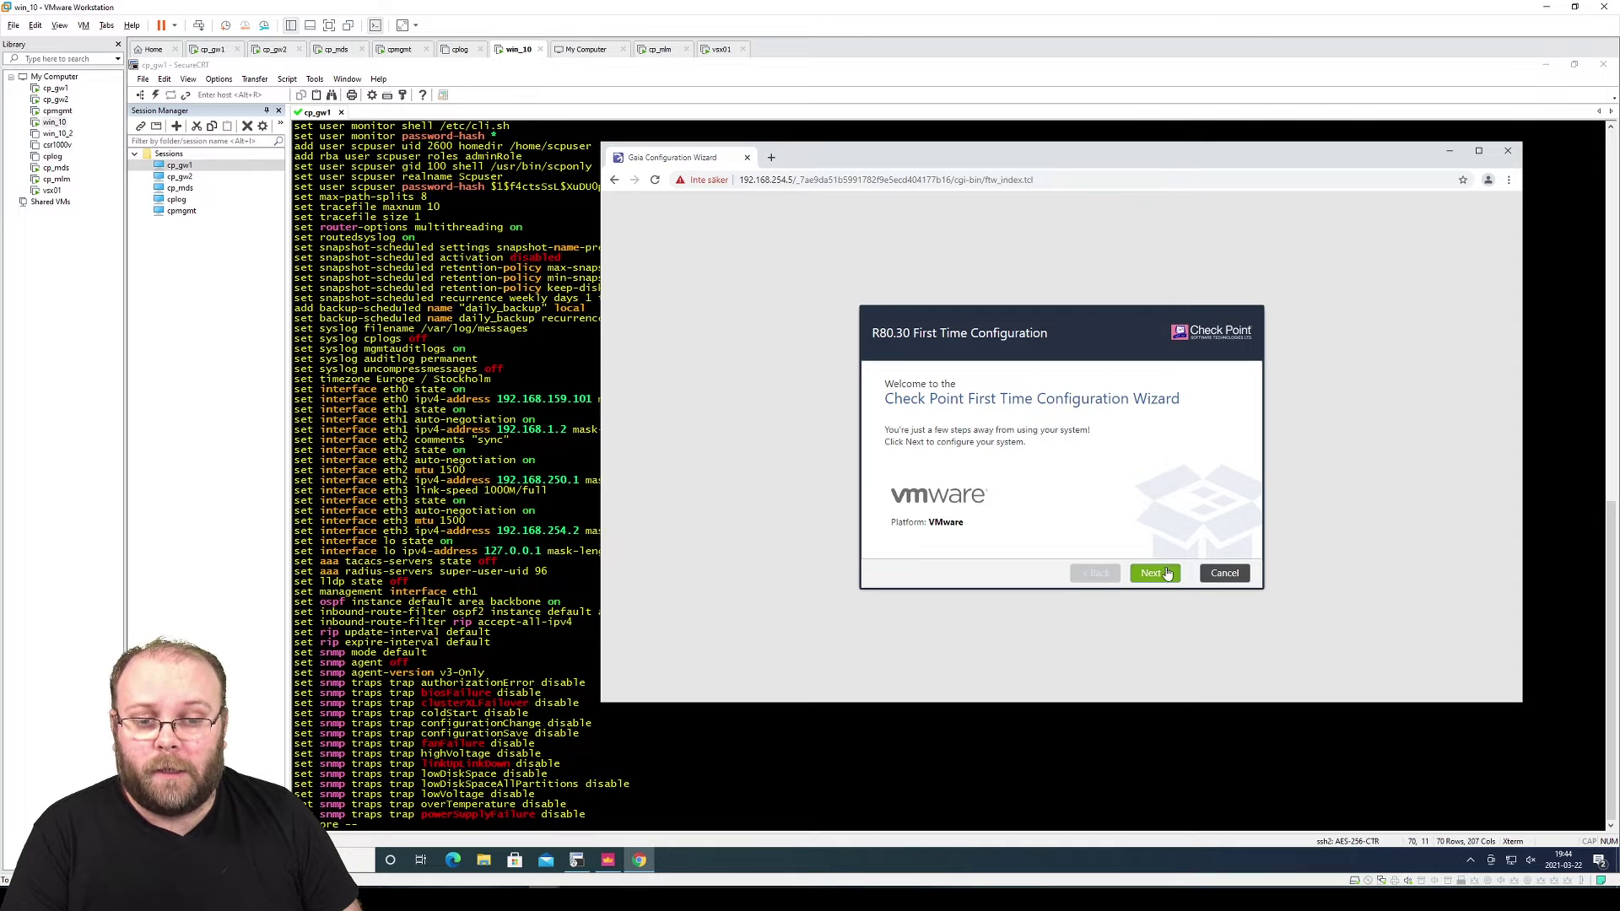
# Advance past Welcome, Deployment Options, Management Connection and Internet Connection, keeping the defaults
pyautogui.click(1167, 574)
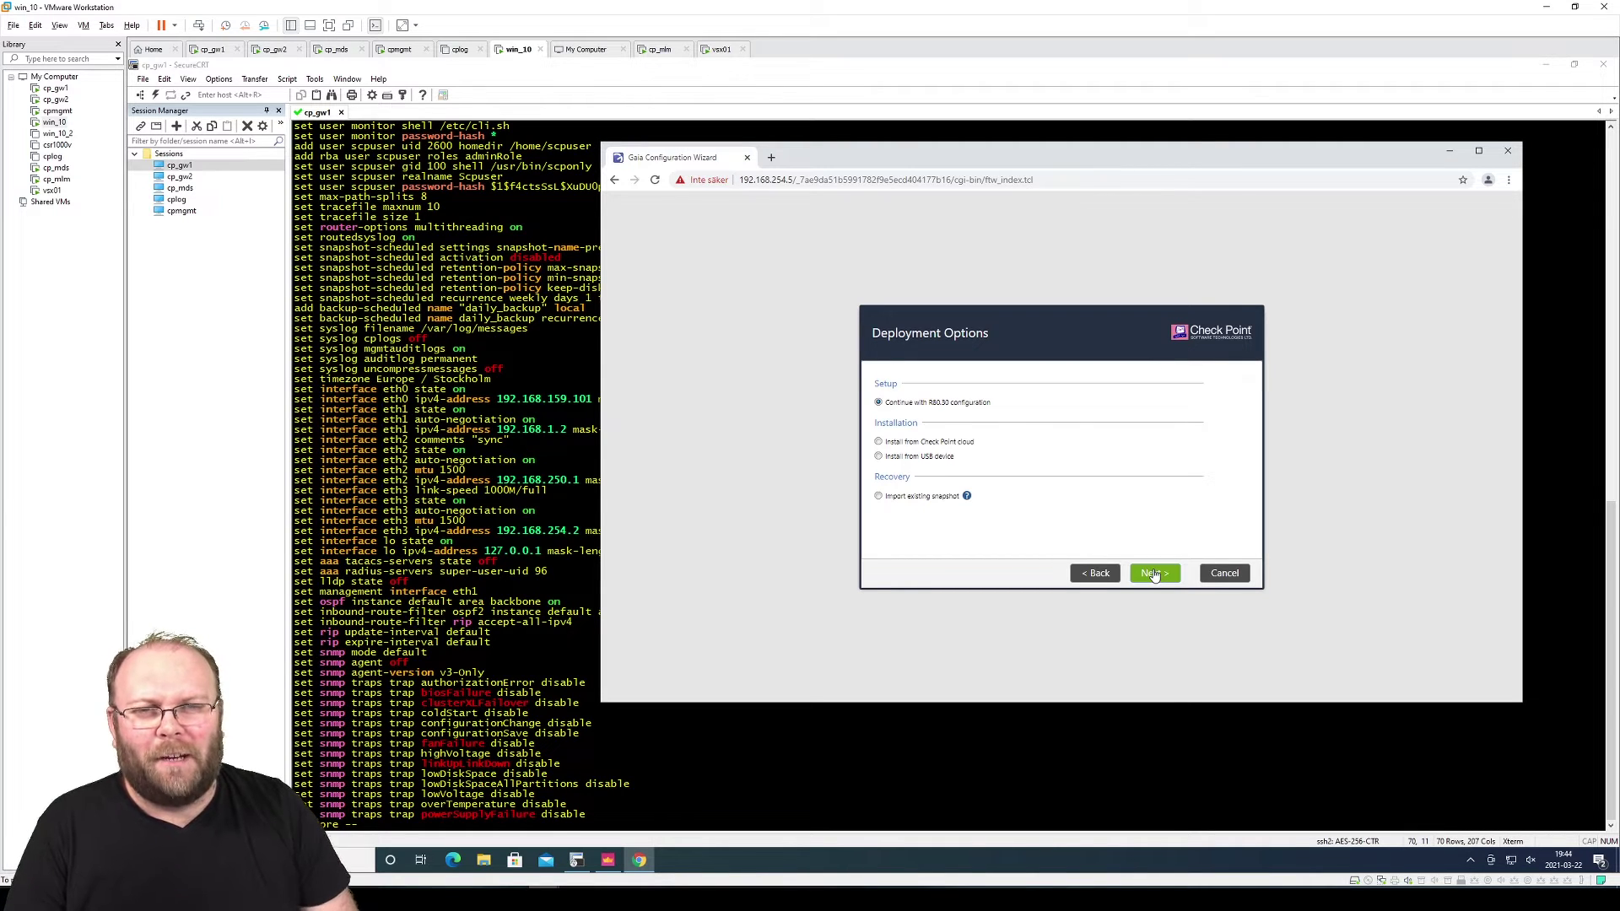
pyautogui.click(1154, 575)
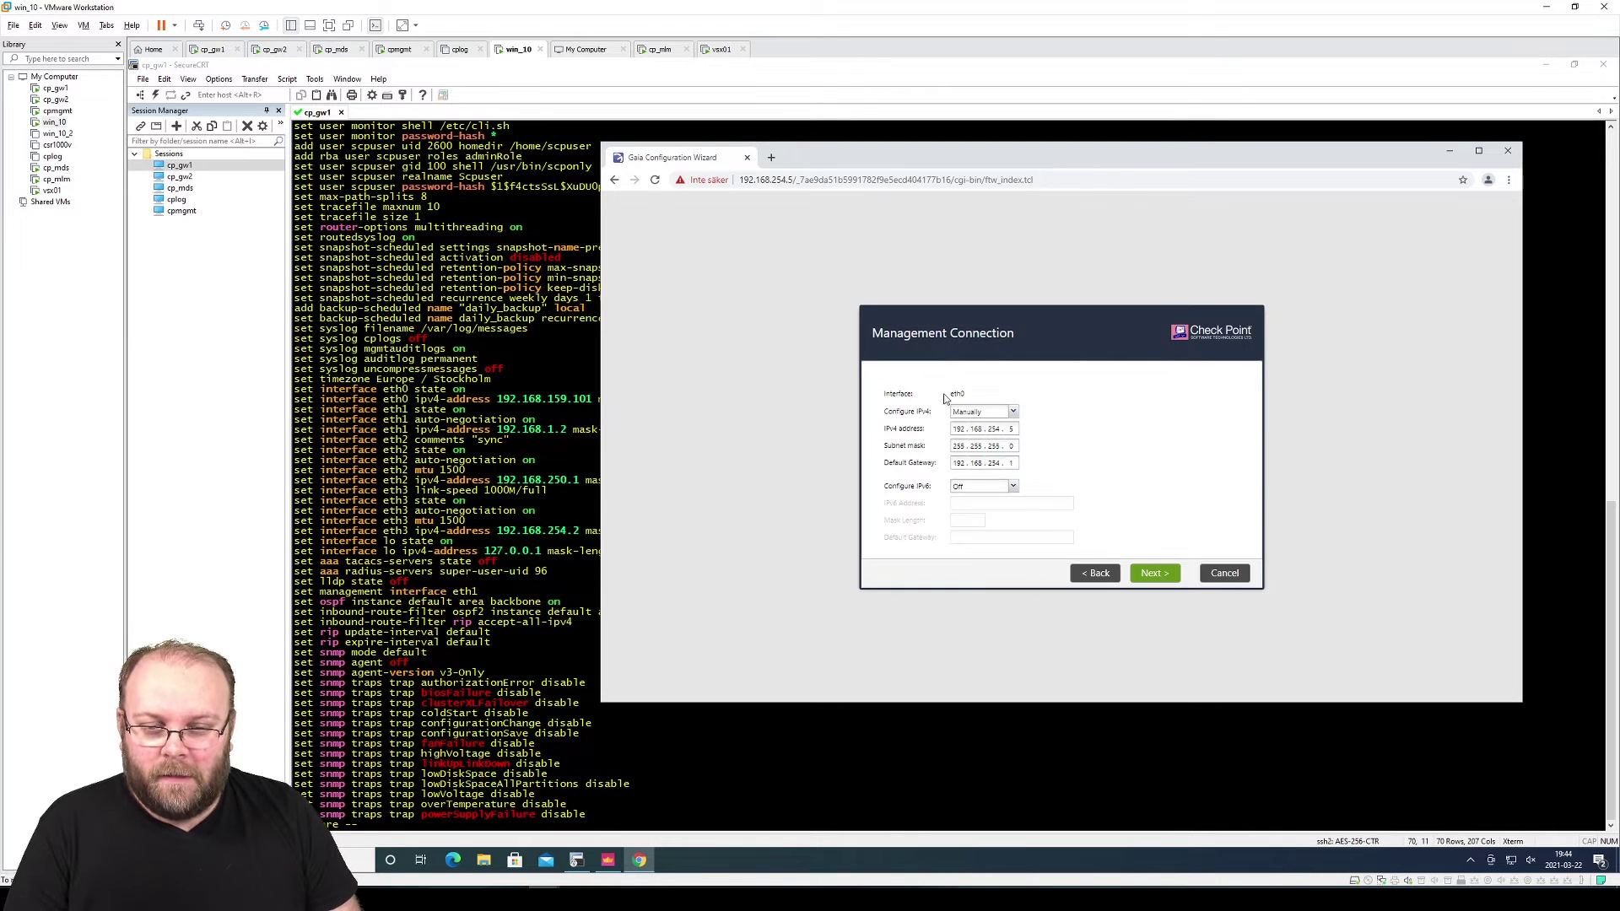
pyautogui.click(1154, 574)
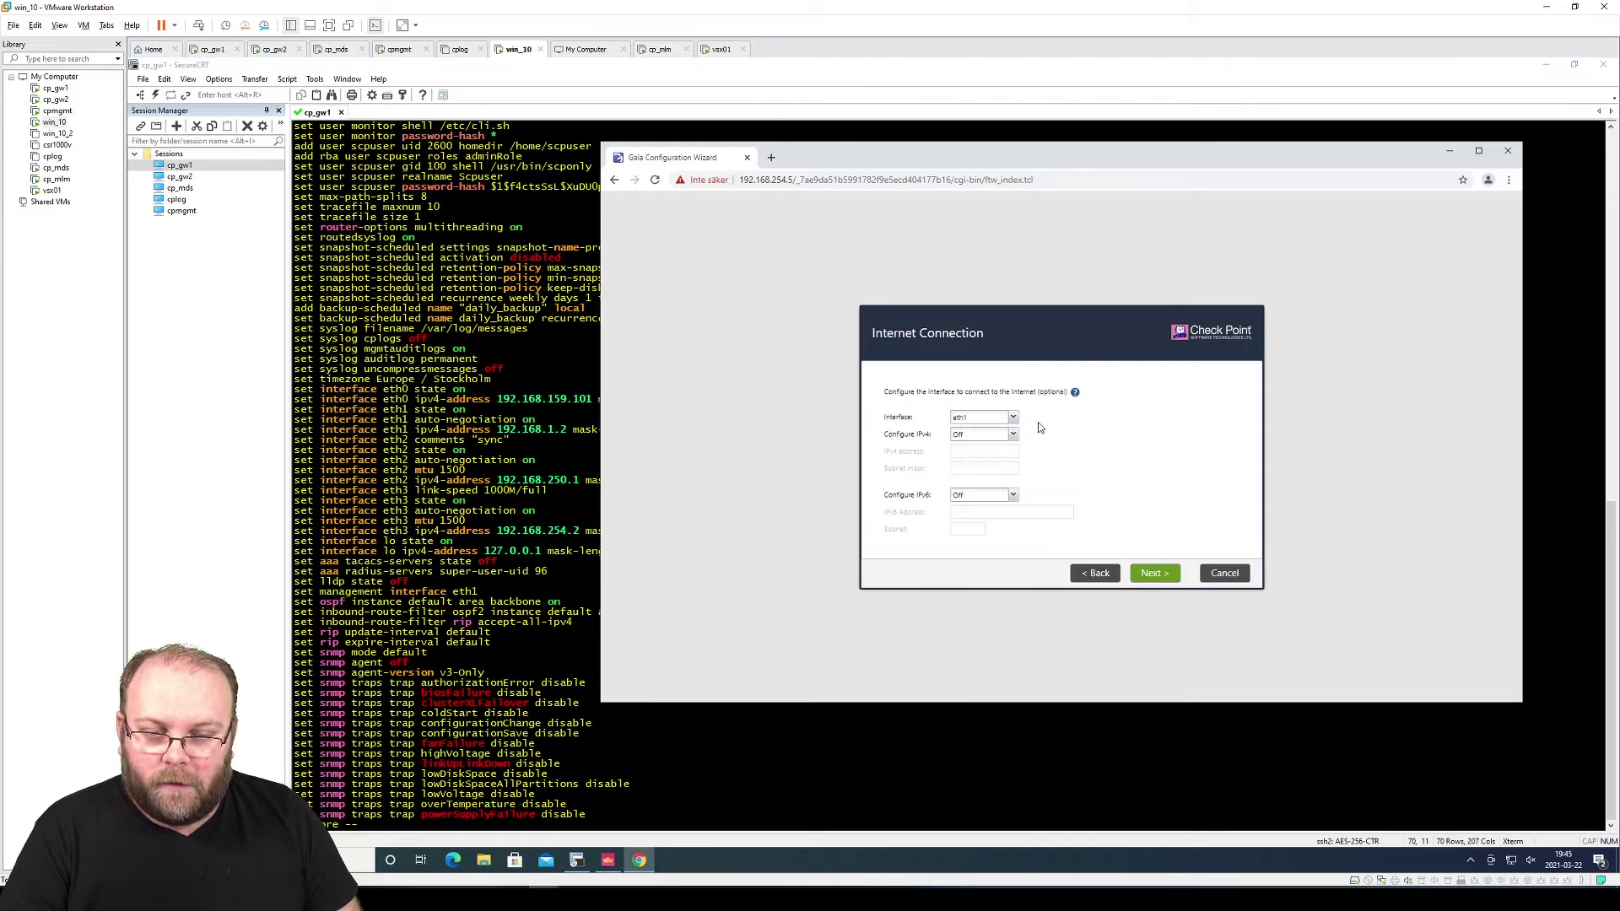
pyautogui.click(1154, 574)
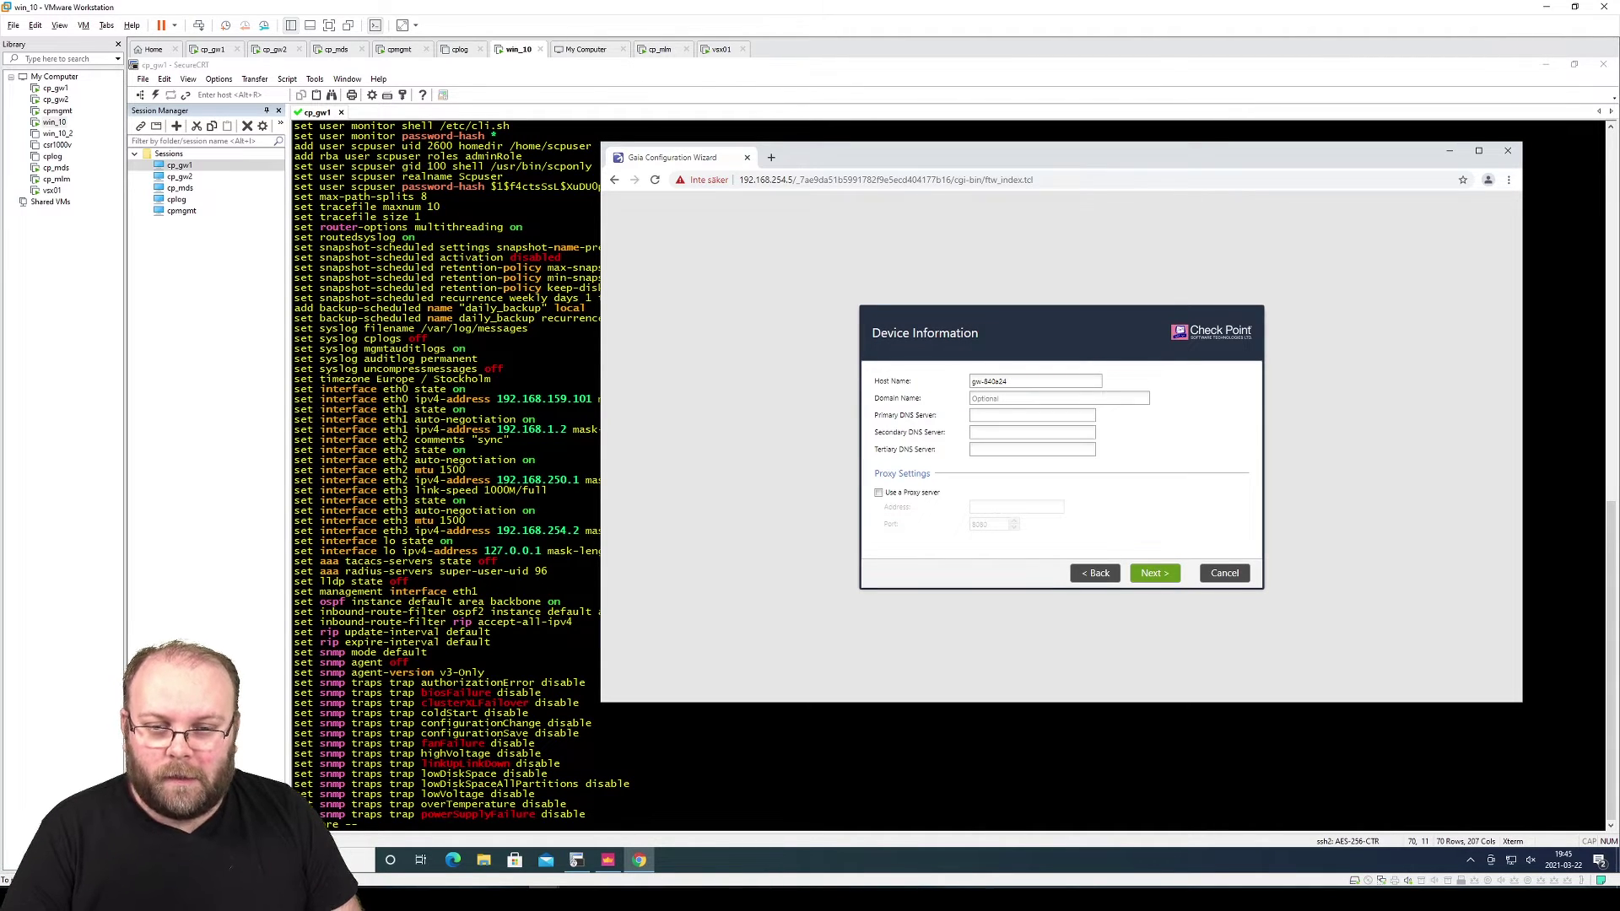
# Enter host name vsx001_n1, choose the Stockholm, Europe time zone, and continue to Installation Type
pyautogui.write('vsx001')
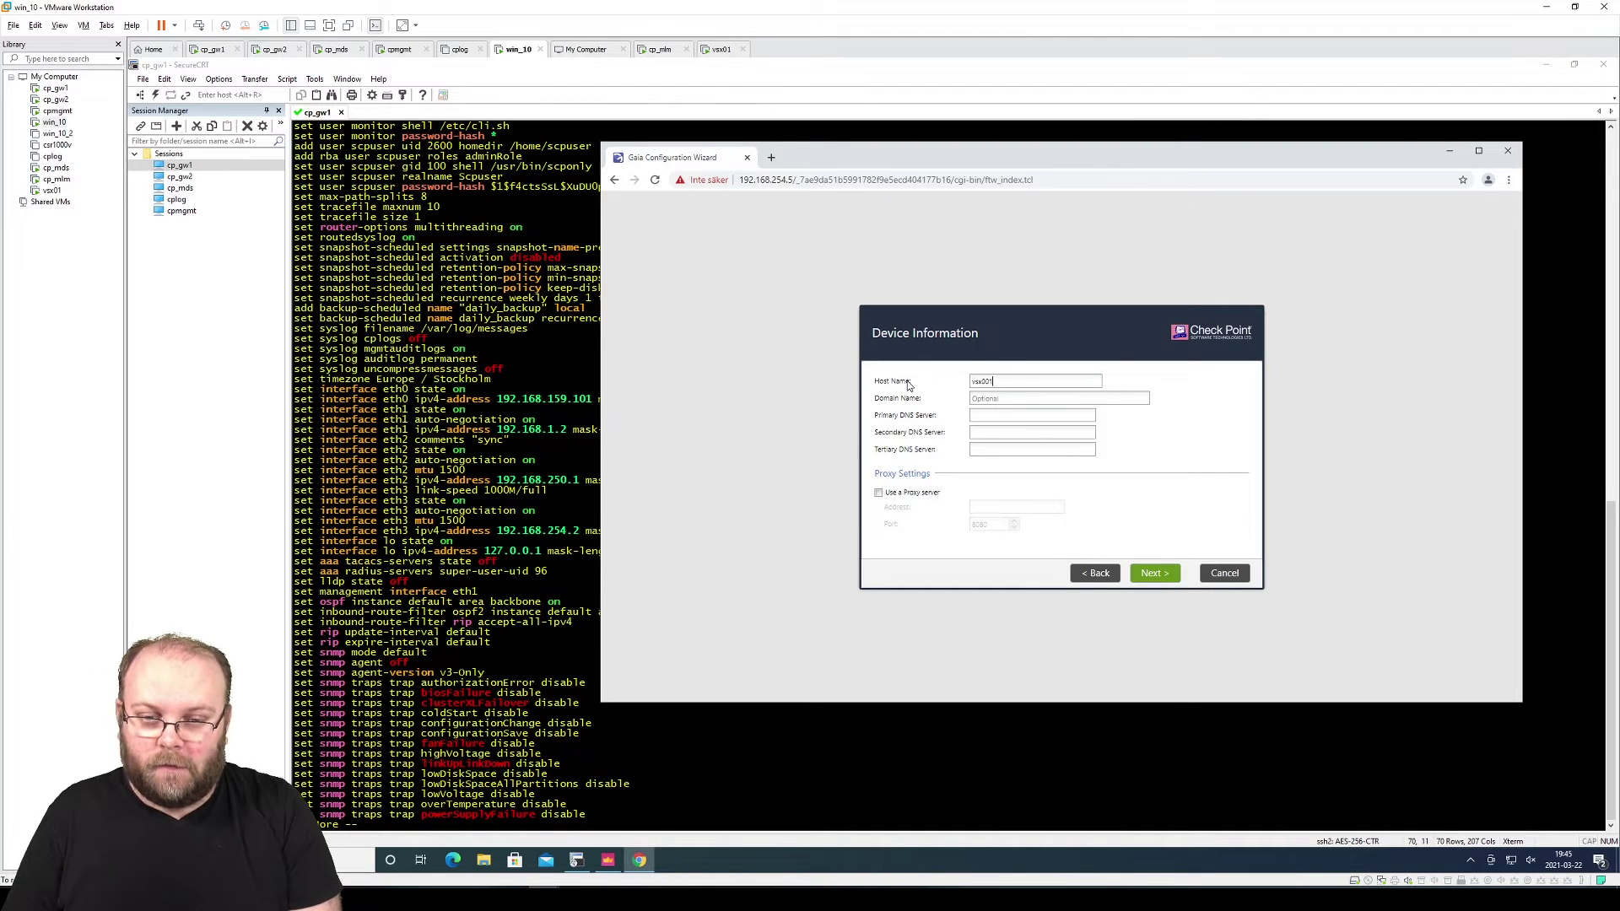
pyautogui.write('_n1')
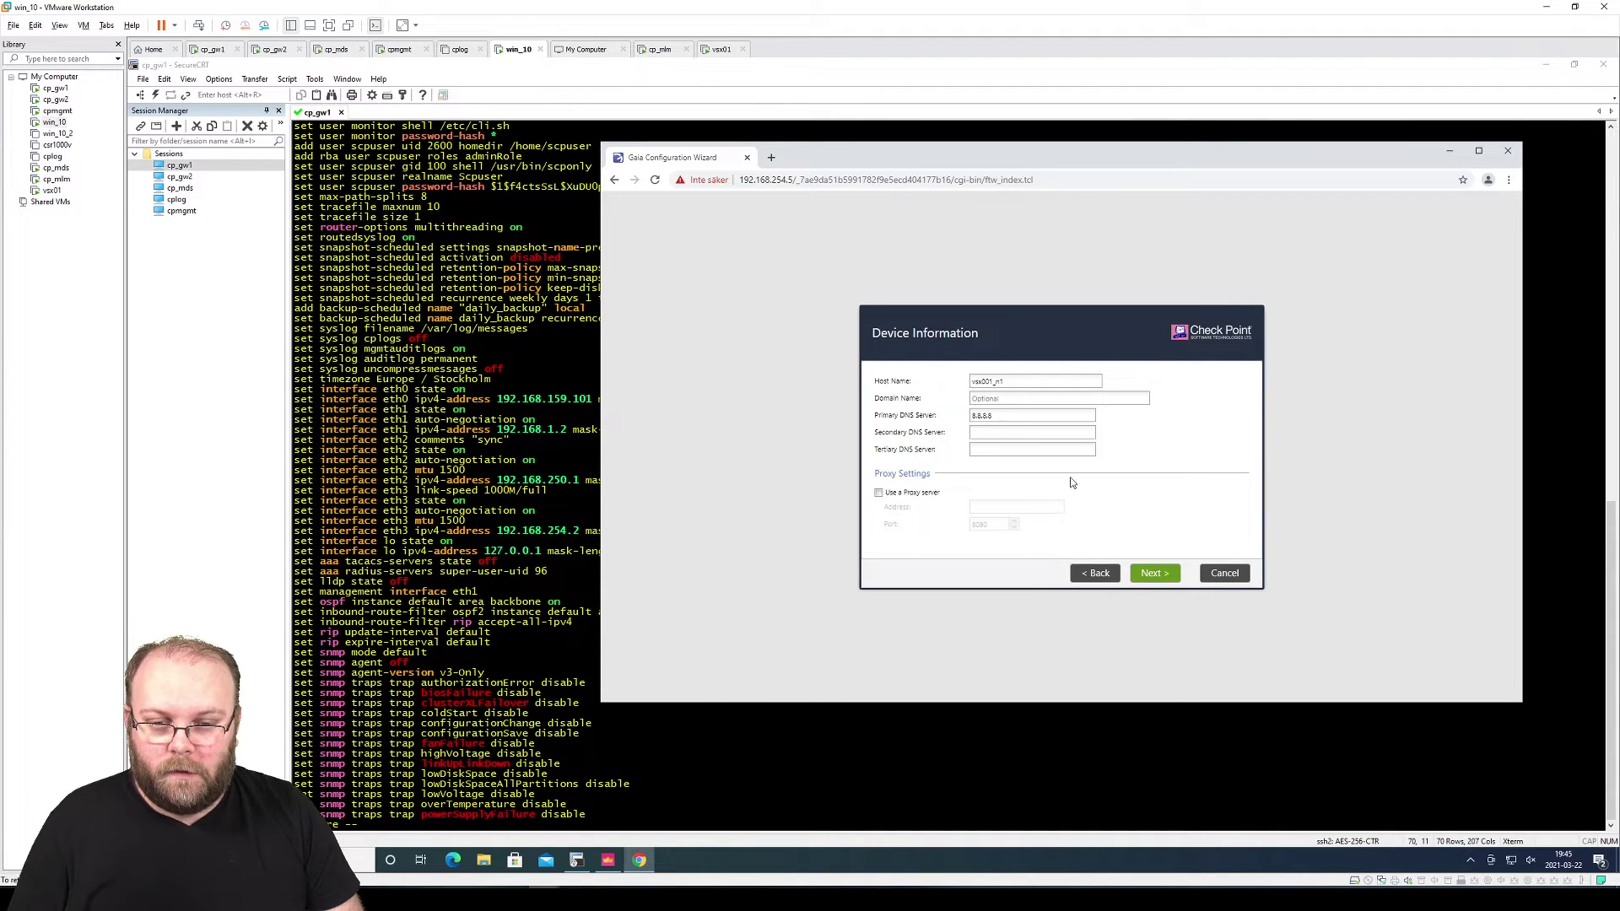
pyautogui.click(1156, 573)
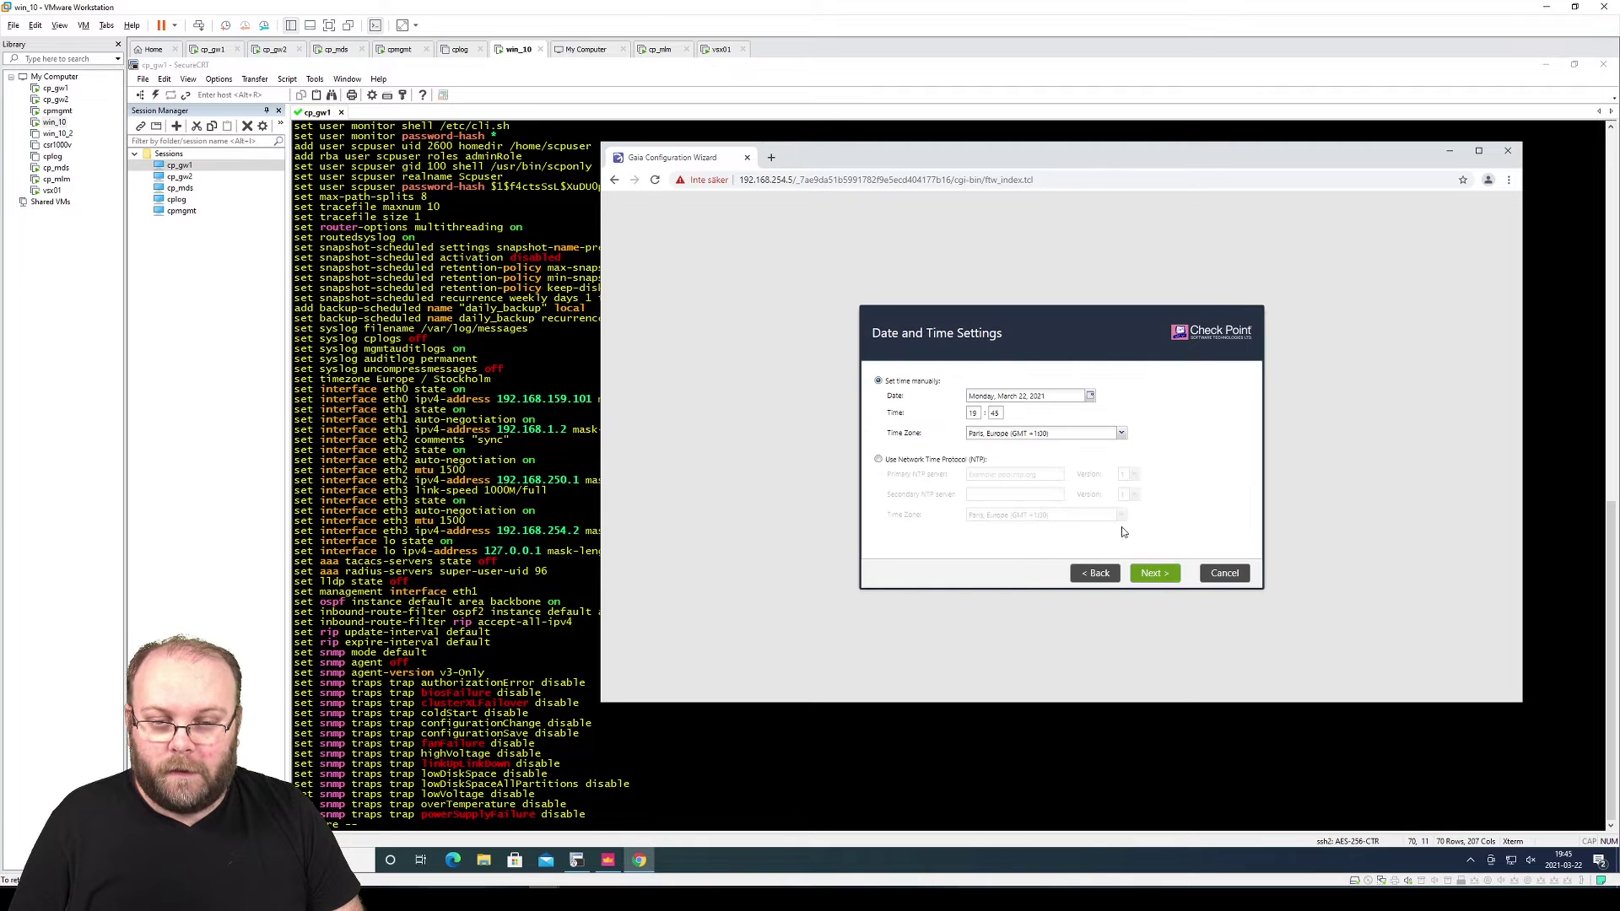
pyautogui.click(1080, 434)
pyautogui.write('ckholm')
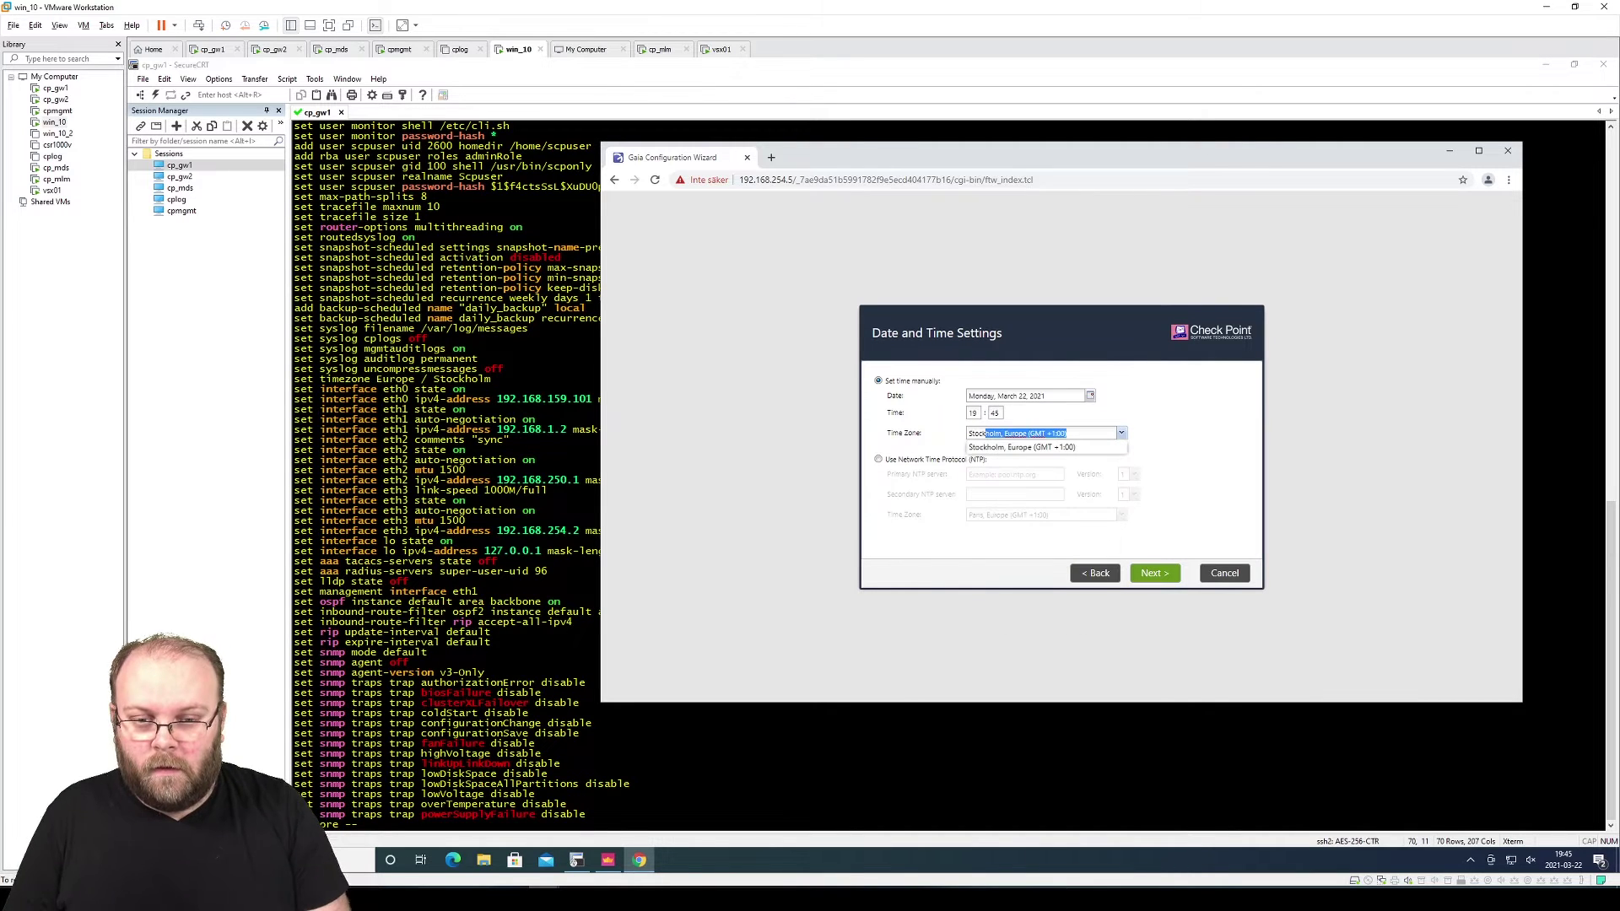
pyautogui.press('Return')
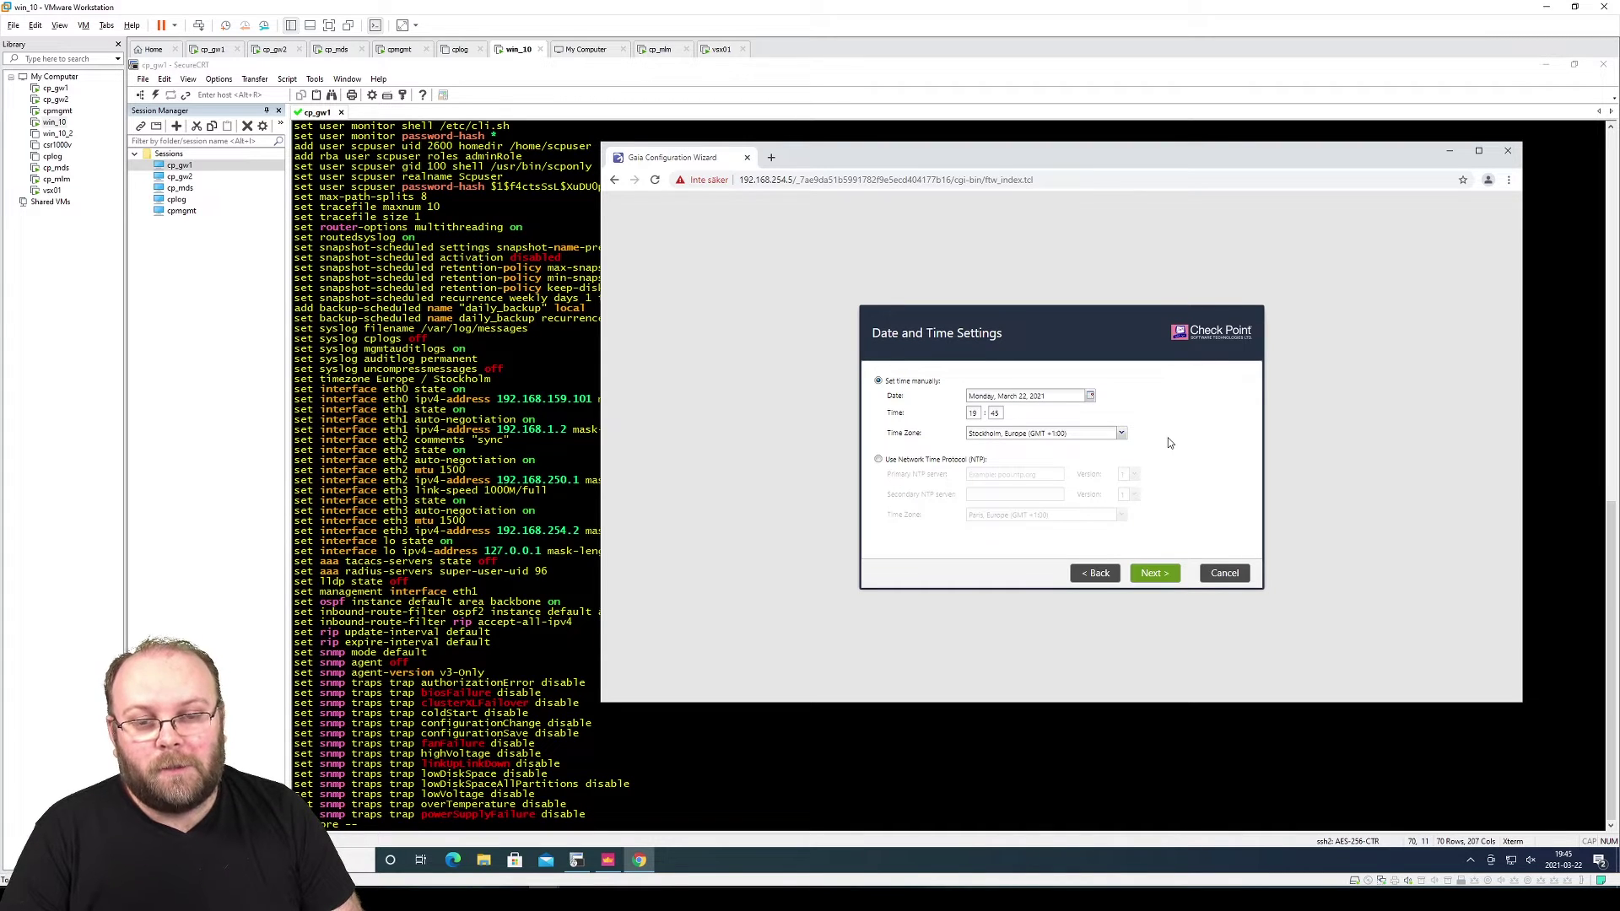
pyautogui.click(1169, 575)
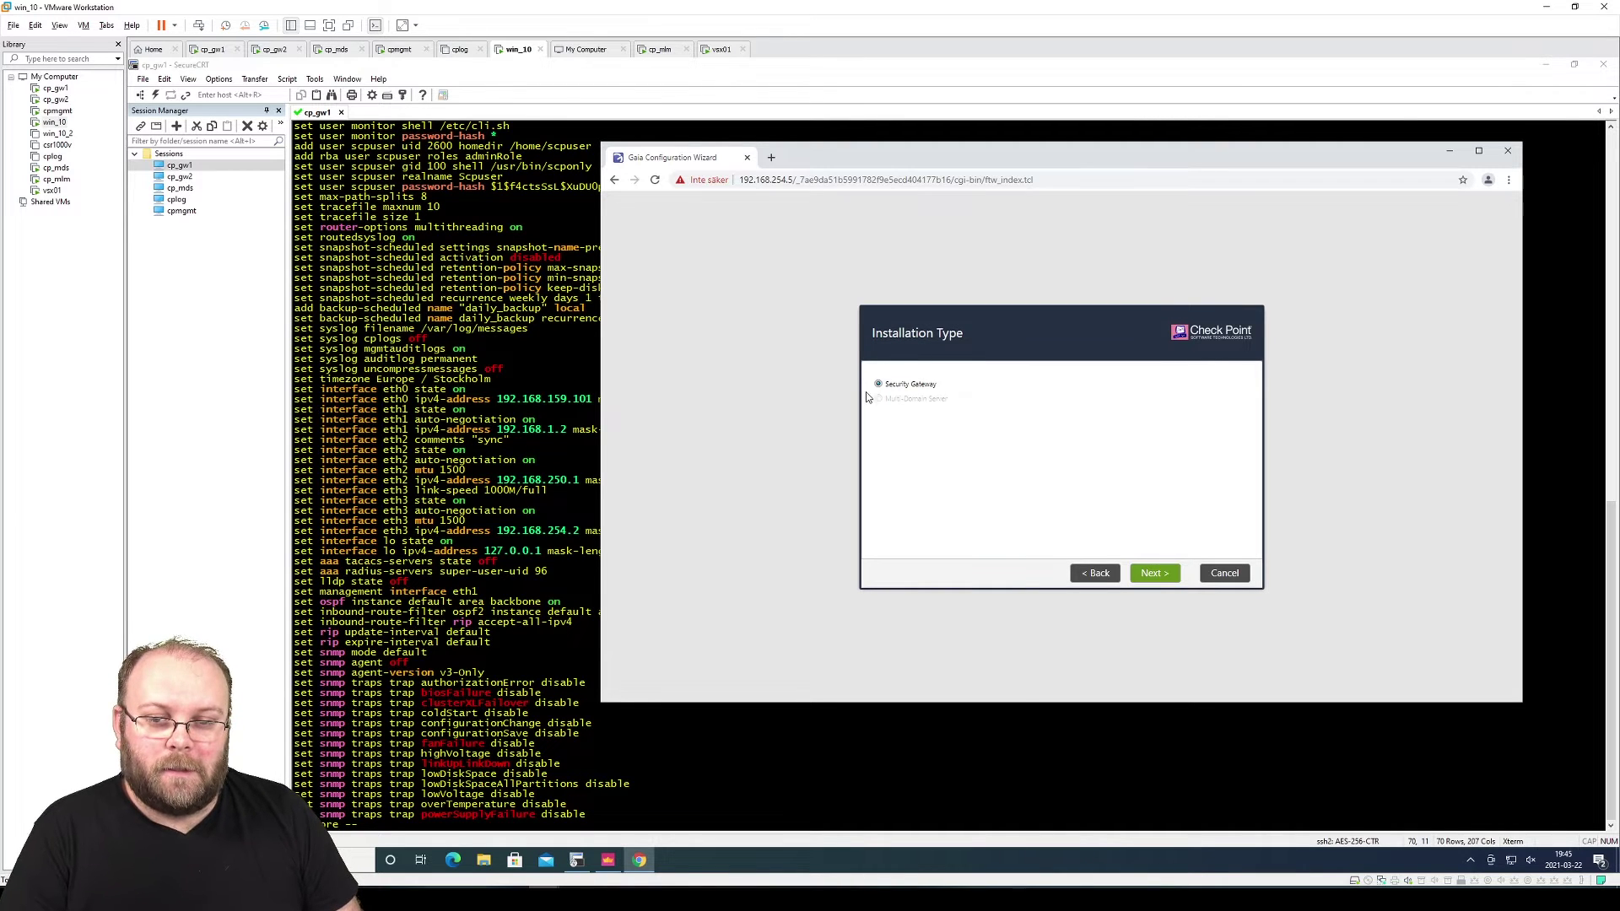
# Keep Security Gateway and mark the unit as a ClusterXL cluster member
pyautogui.click(1154, 575)
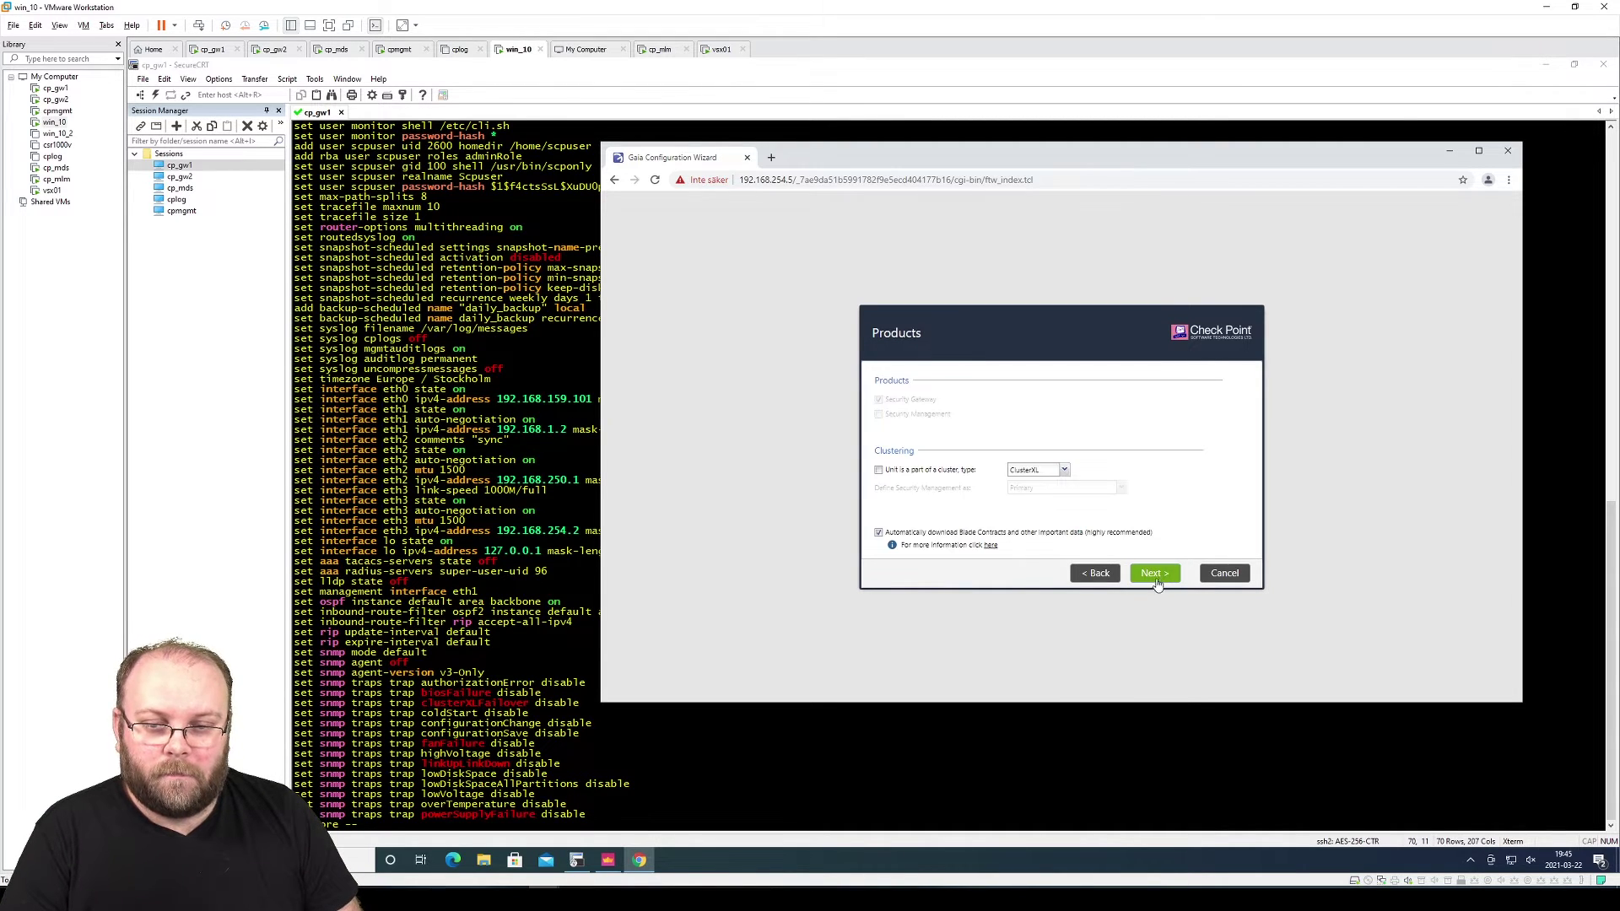
pyautogui.click(962, 472)
pyautogui.click(1041, 472)
pyautogui.click(1046, 484)
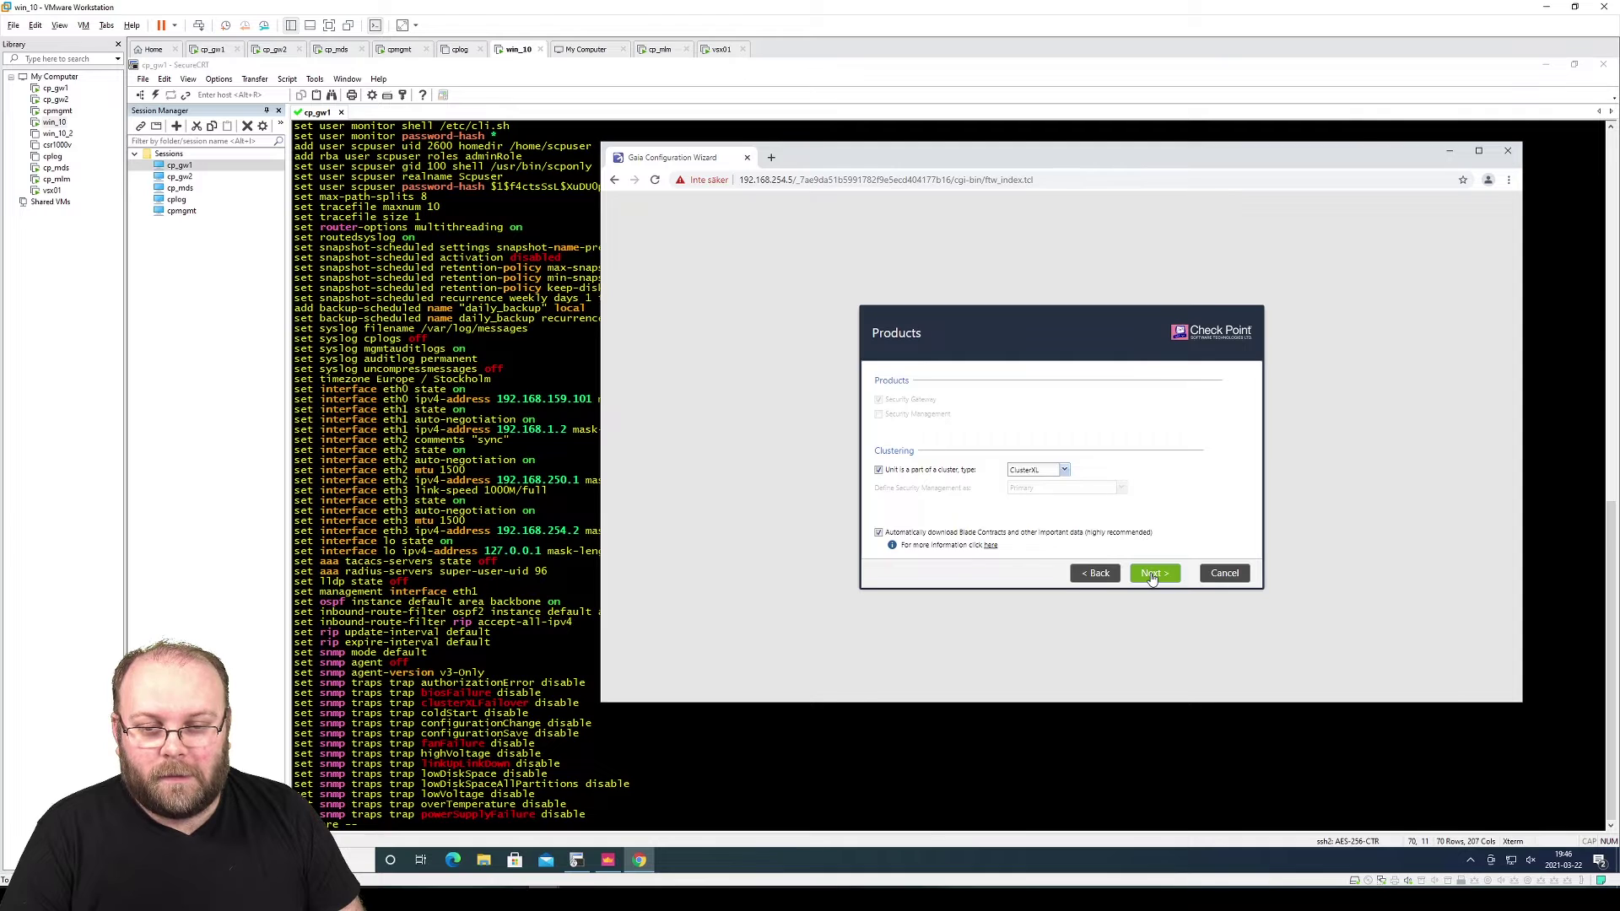
# Enter and confirm the SIC activation key, then finish the wizard and start configuration
pyautogui.click(1152, 574)
pyautogui.write('••••••••••')
pyautogui.press('Tab')
pyautogui.write('••••••••••')
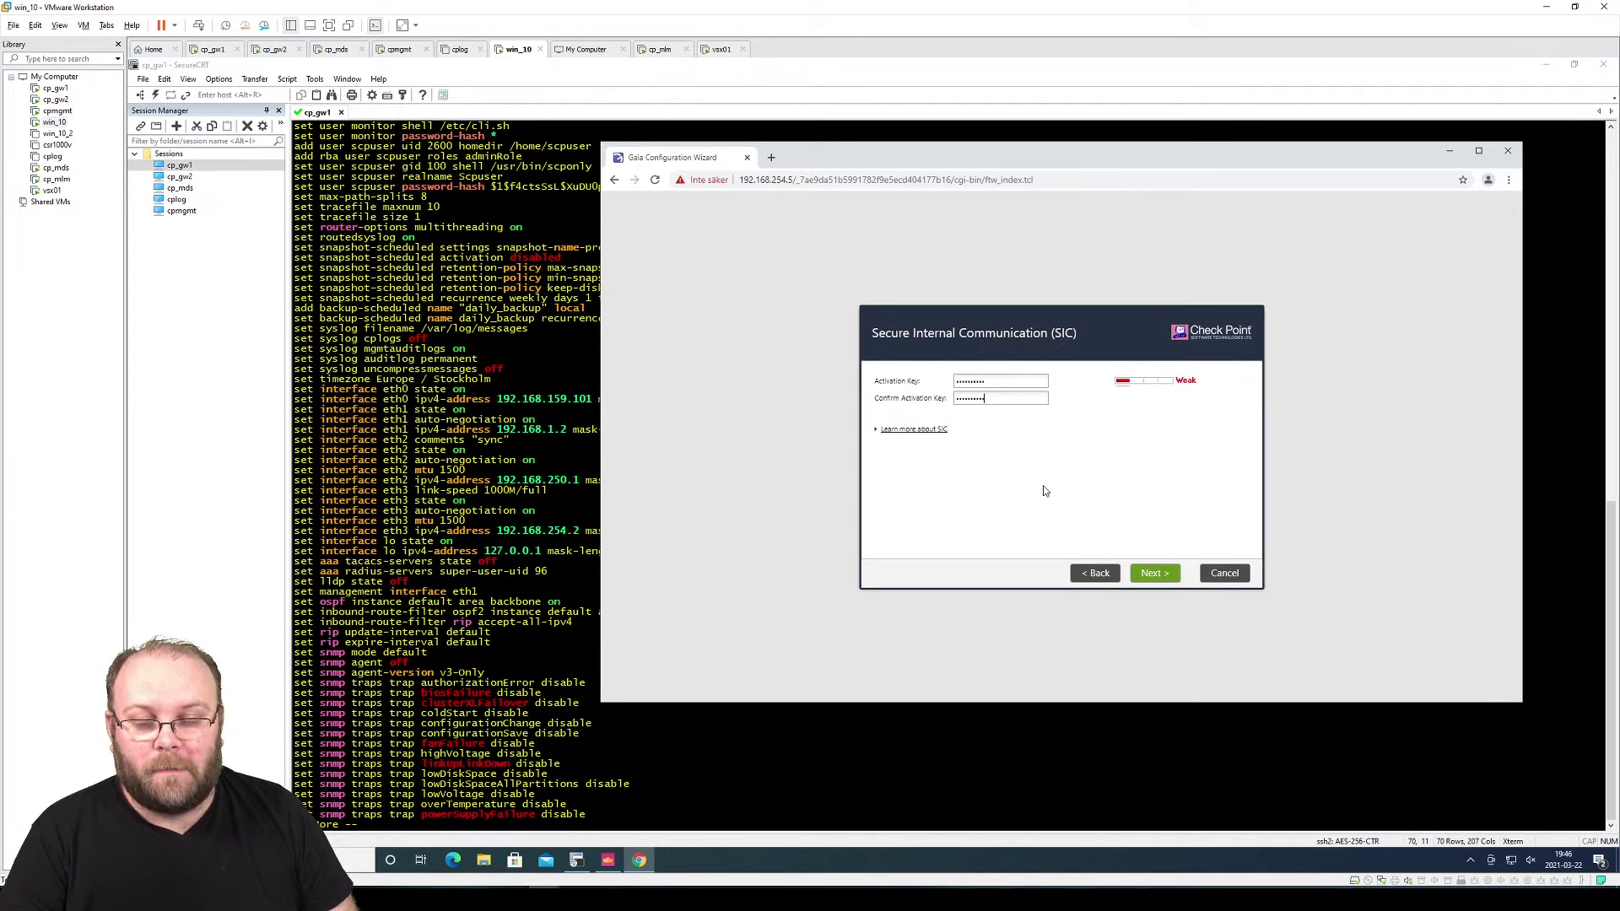
pyautogui.click(1164, 574)
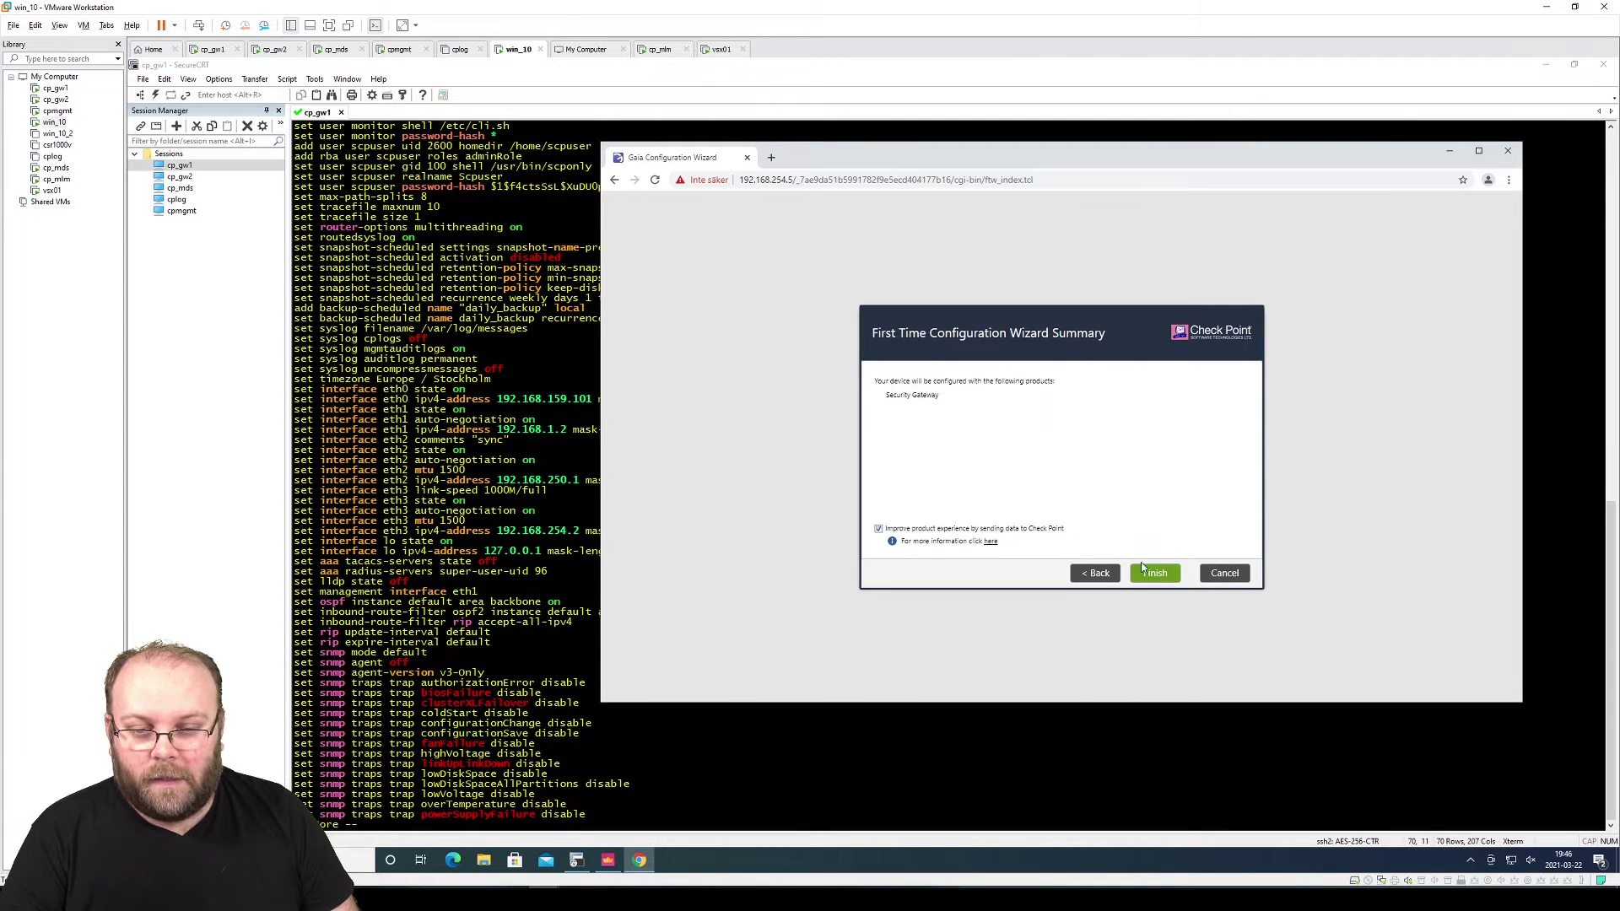
pyautogui.click(1155, 574)
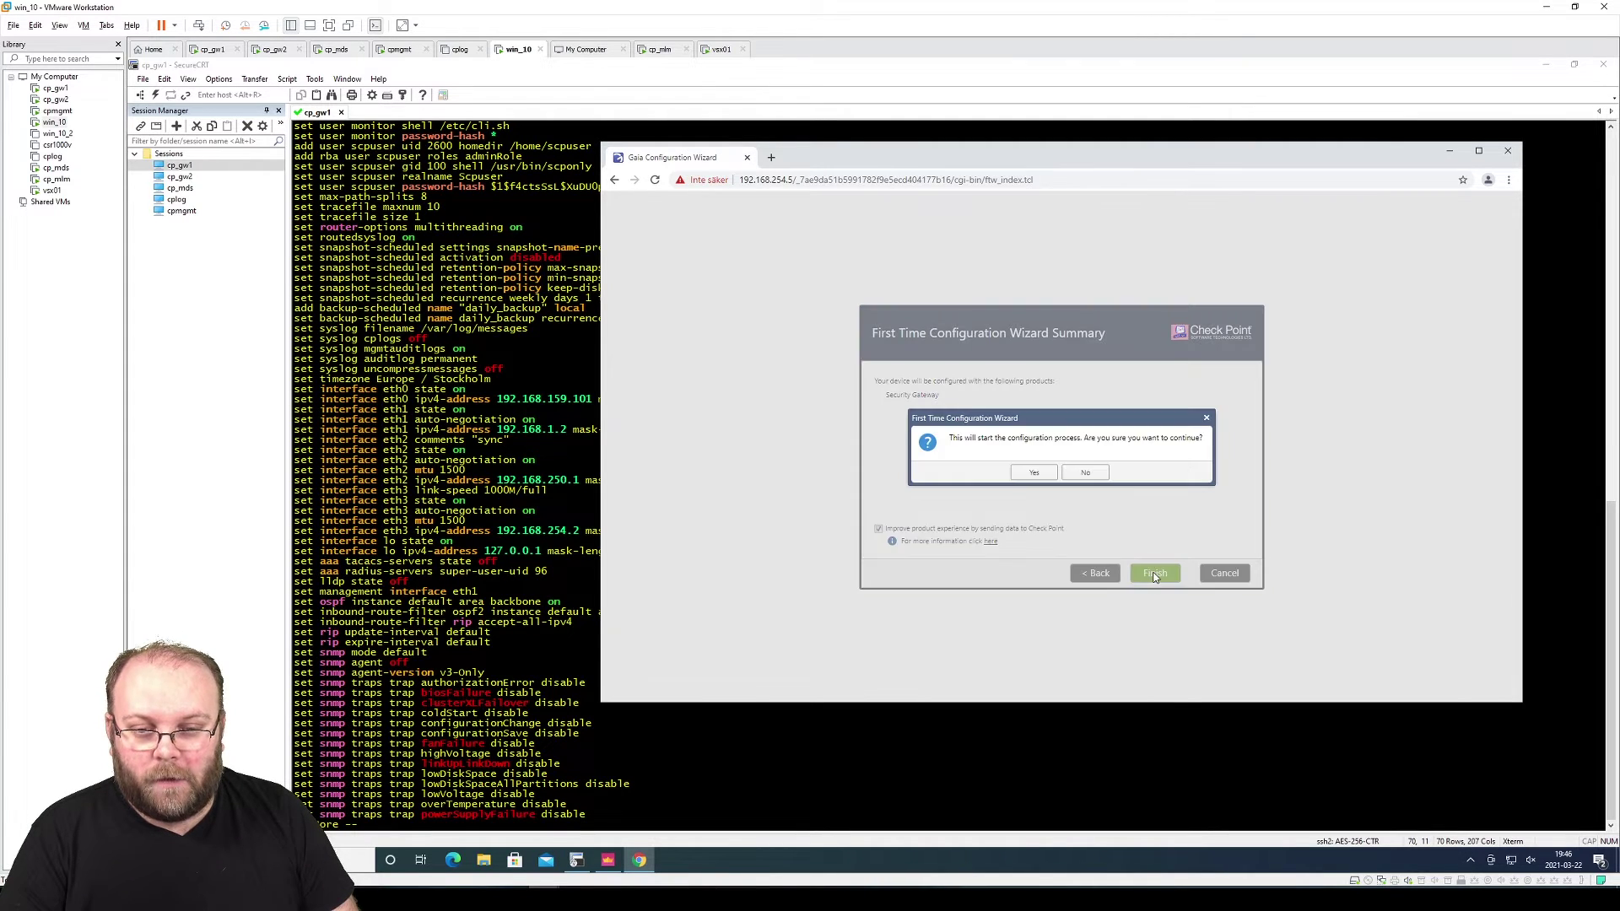
pyautogui.click(1036, 475)
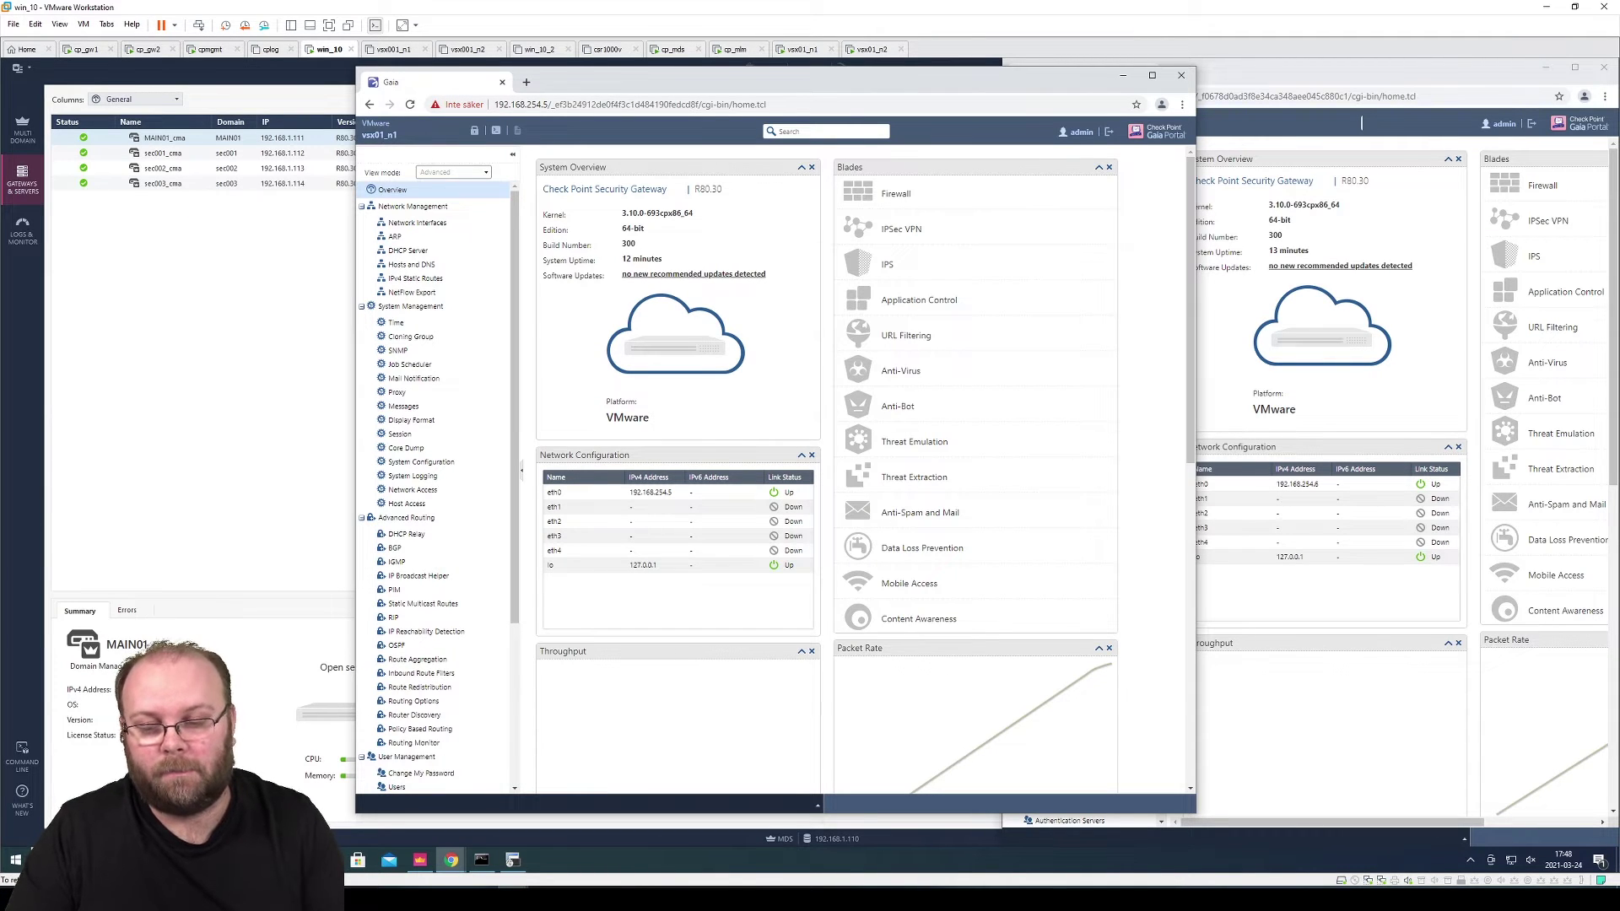
# Check vsx01_n1 shows as Security Gateway, then open Upgrades (CPUSE) Status and Actions
pyautogui.moveTo(671, 189); pyautogui.dragTo(544, 189)
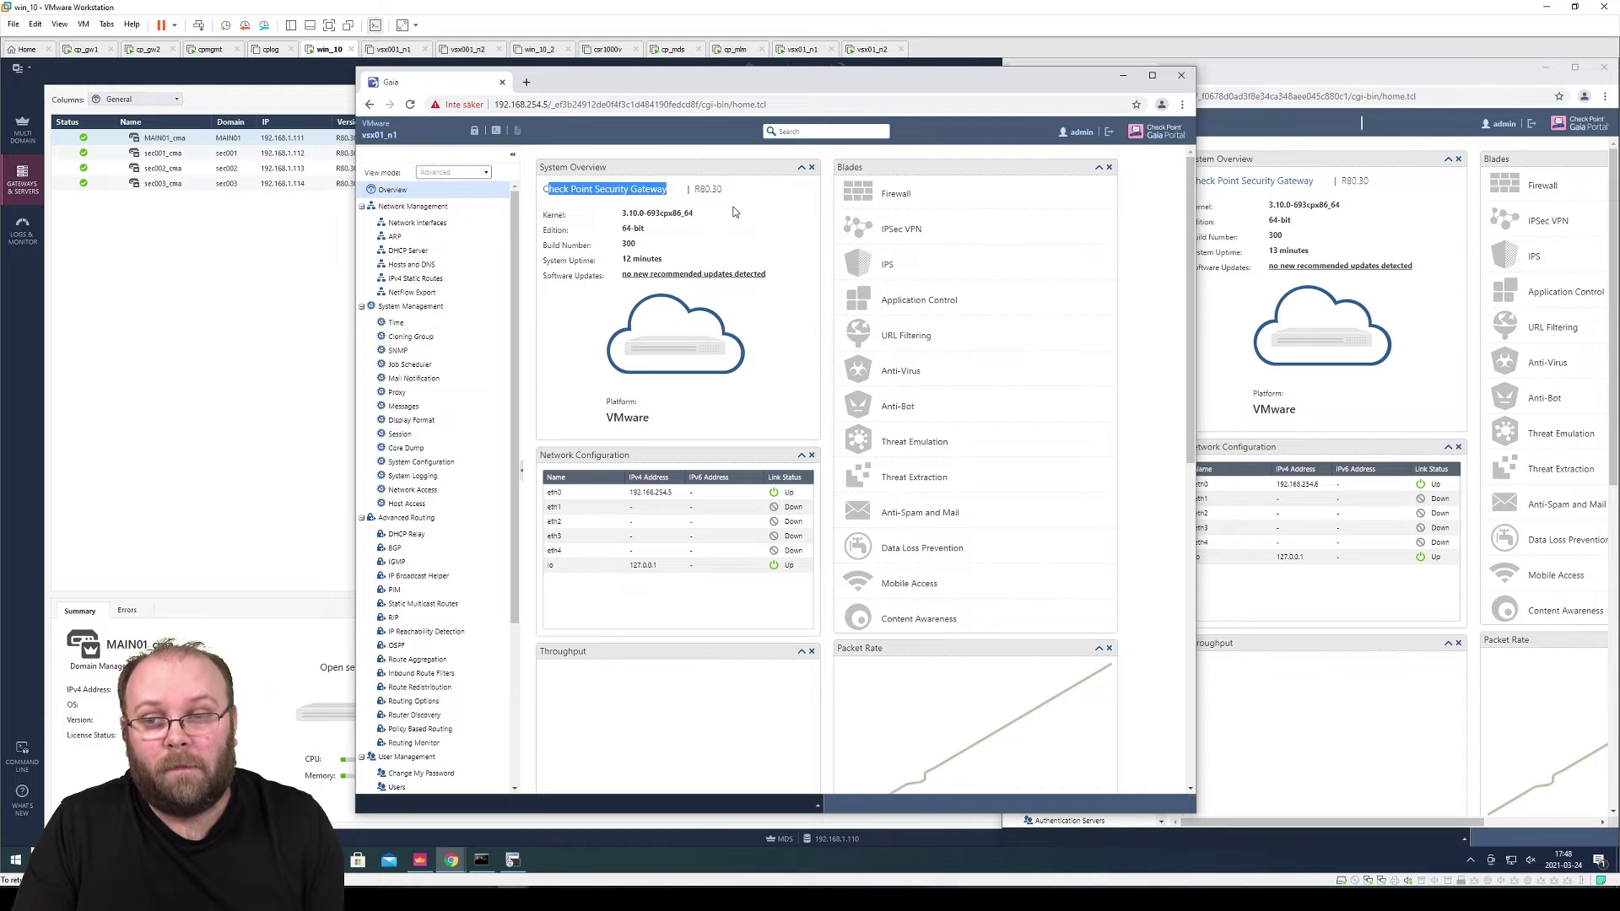
pyautogui.click(693, 274)
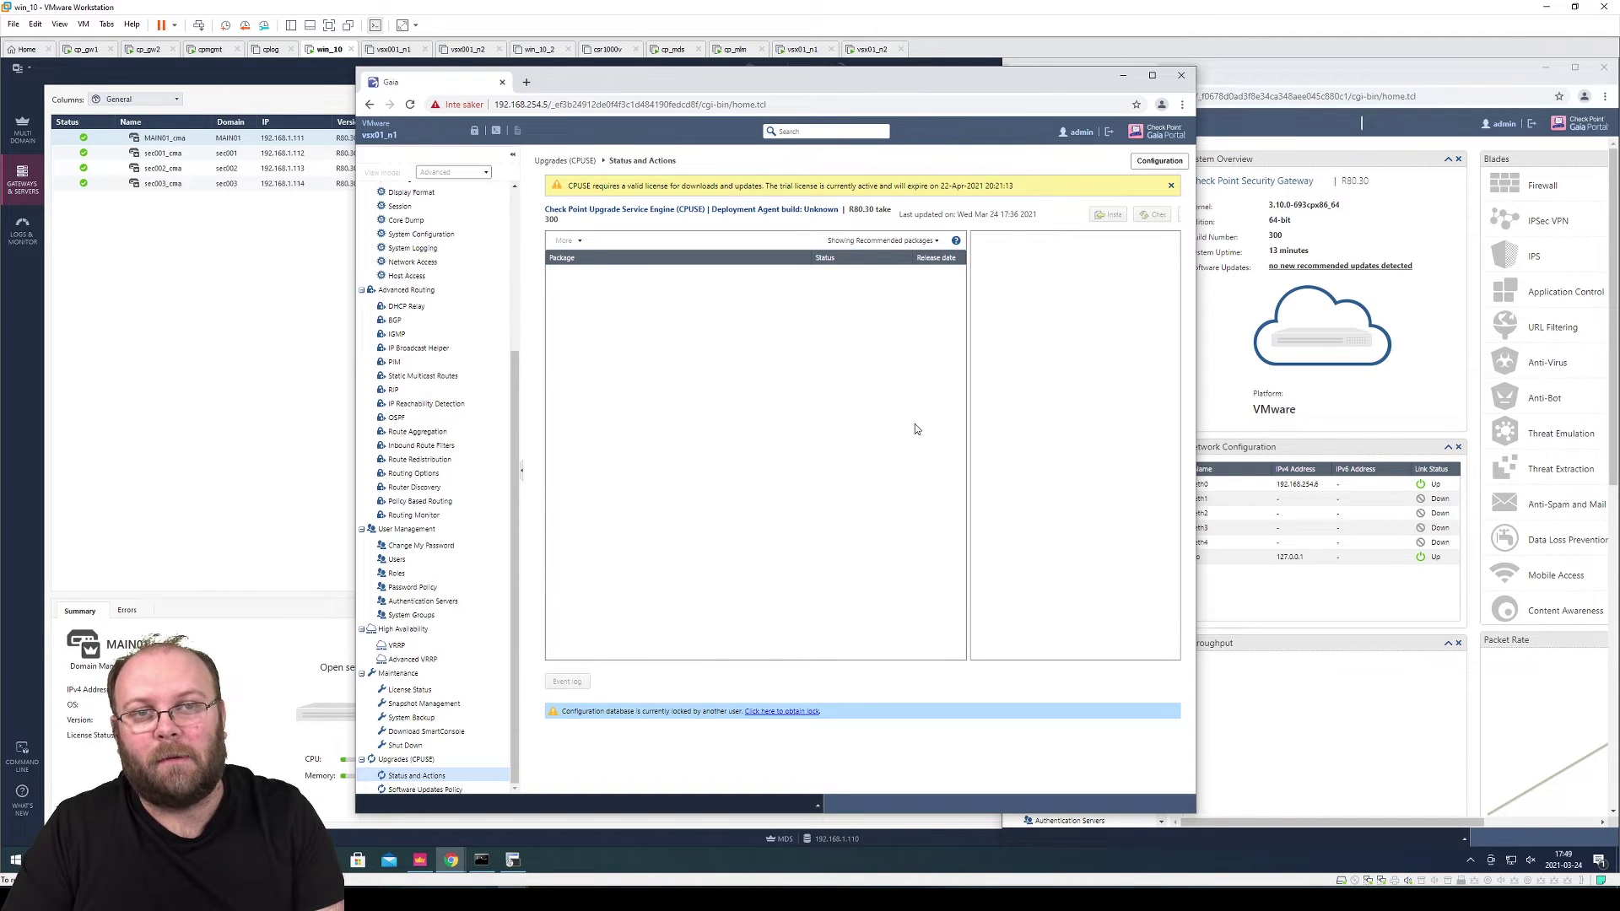
# Reload the portal, cancel a started bond interface, and open CPUSE Status and Actions
pyautogui.press('F5')
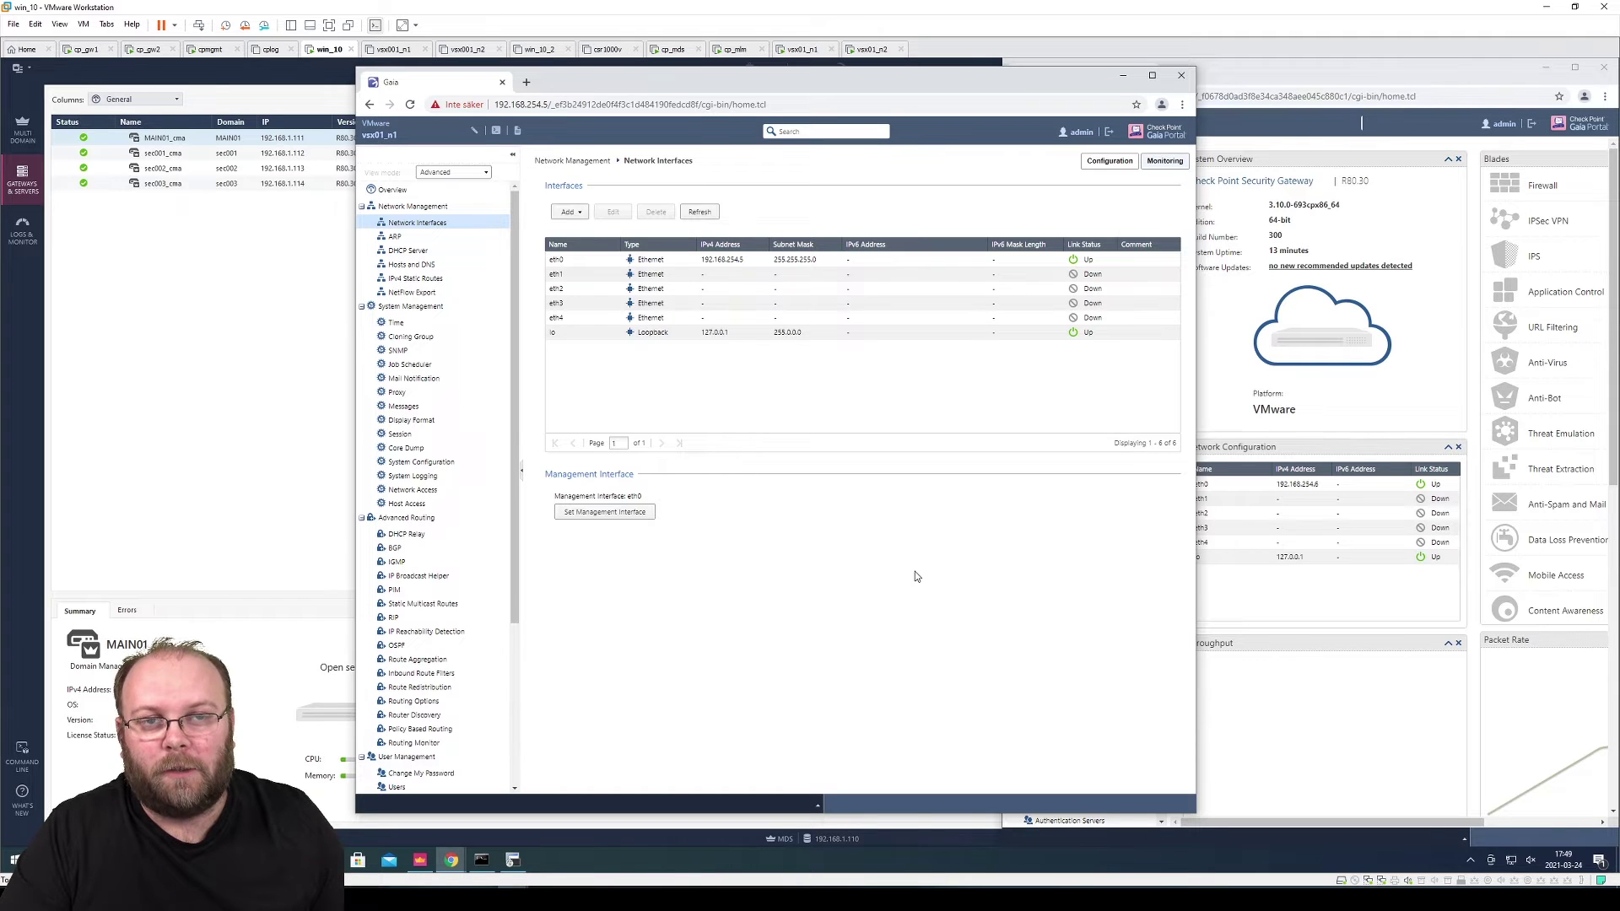
pyautogui.click(579, 214)
pyautogui.click(595, 267)
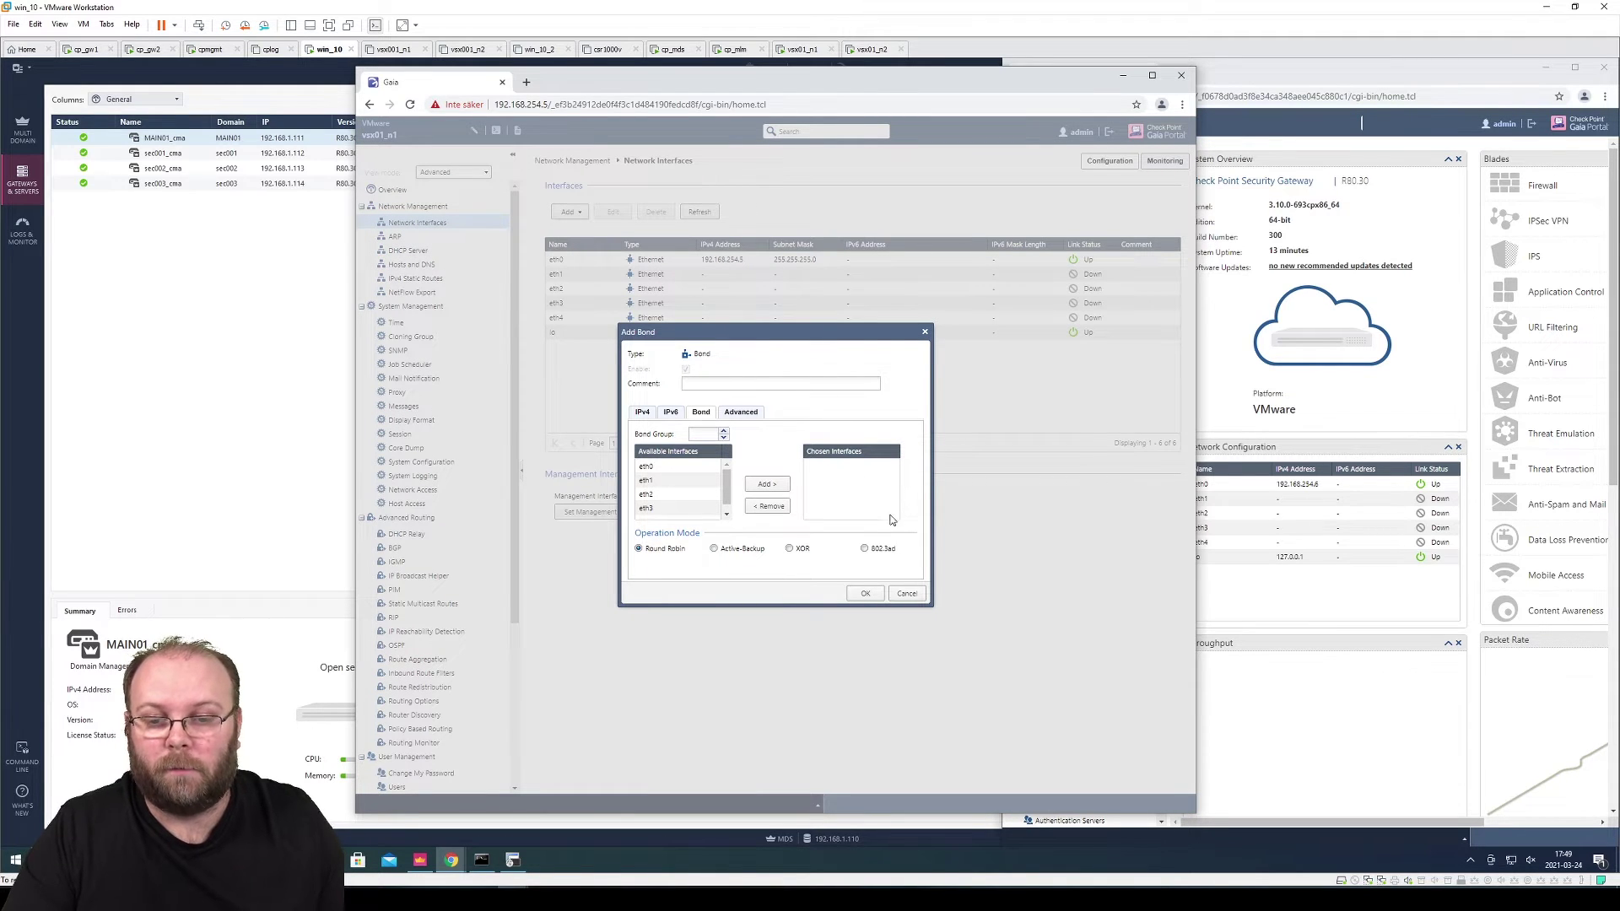
pyautogui.click(907, 593)
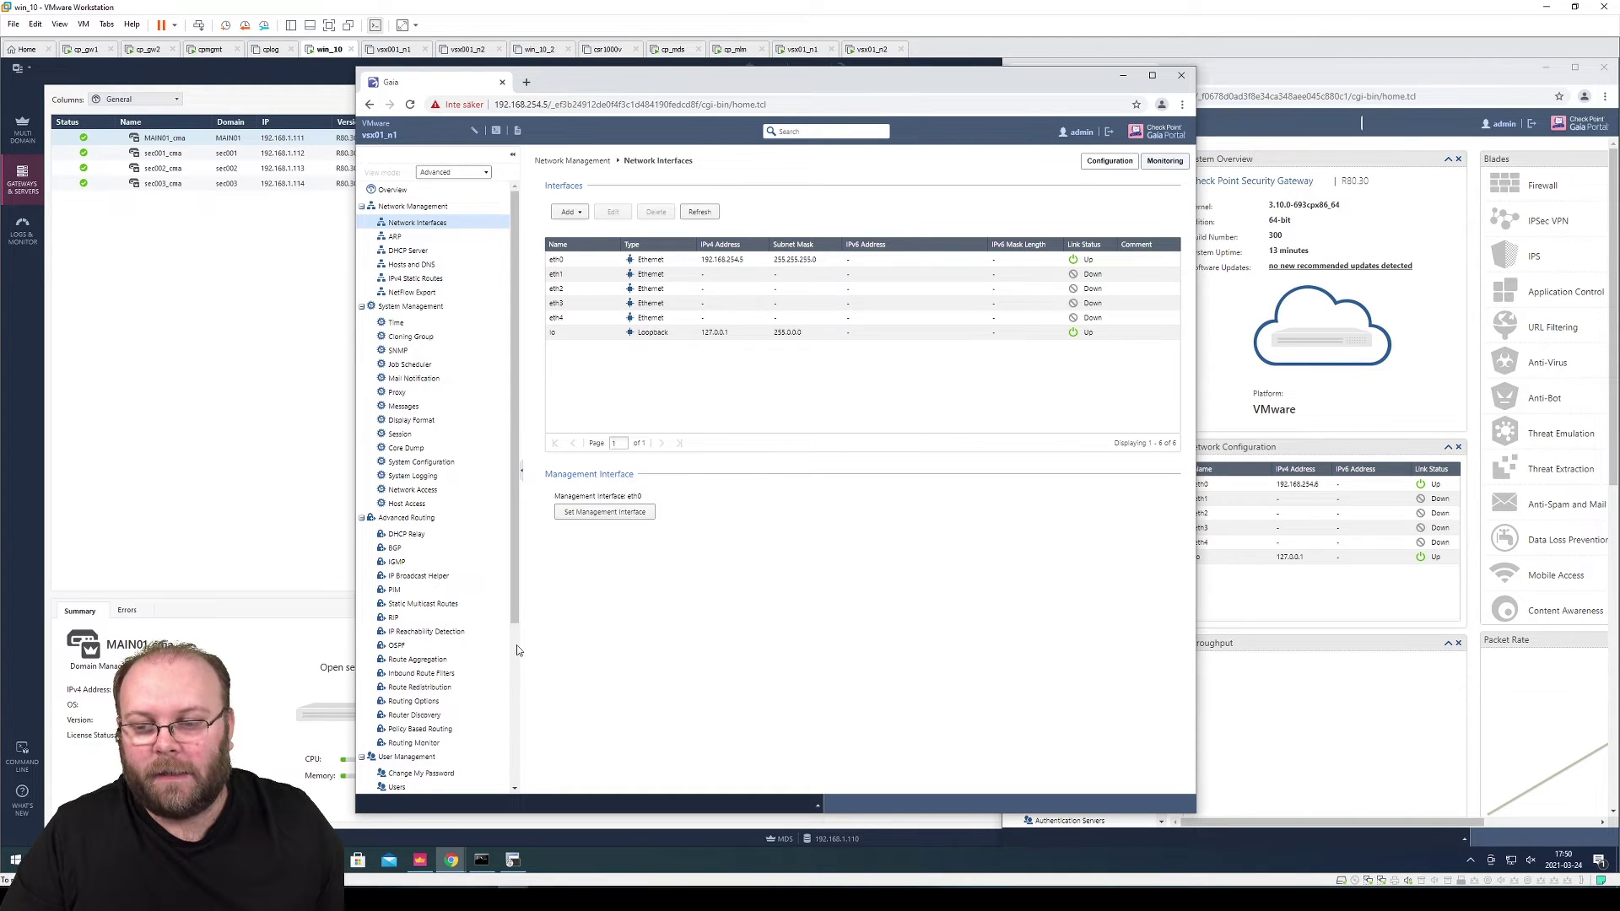
pyautogui.scroll(-3, 516, 644)
pyautogui.click(416, 776)
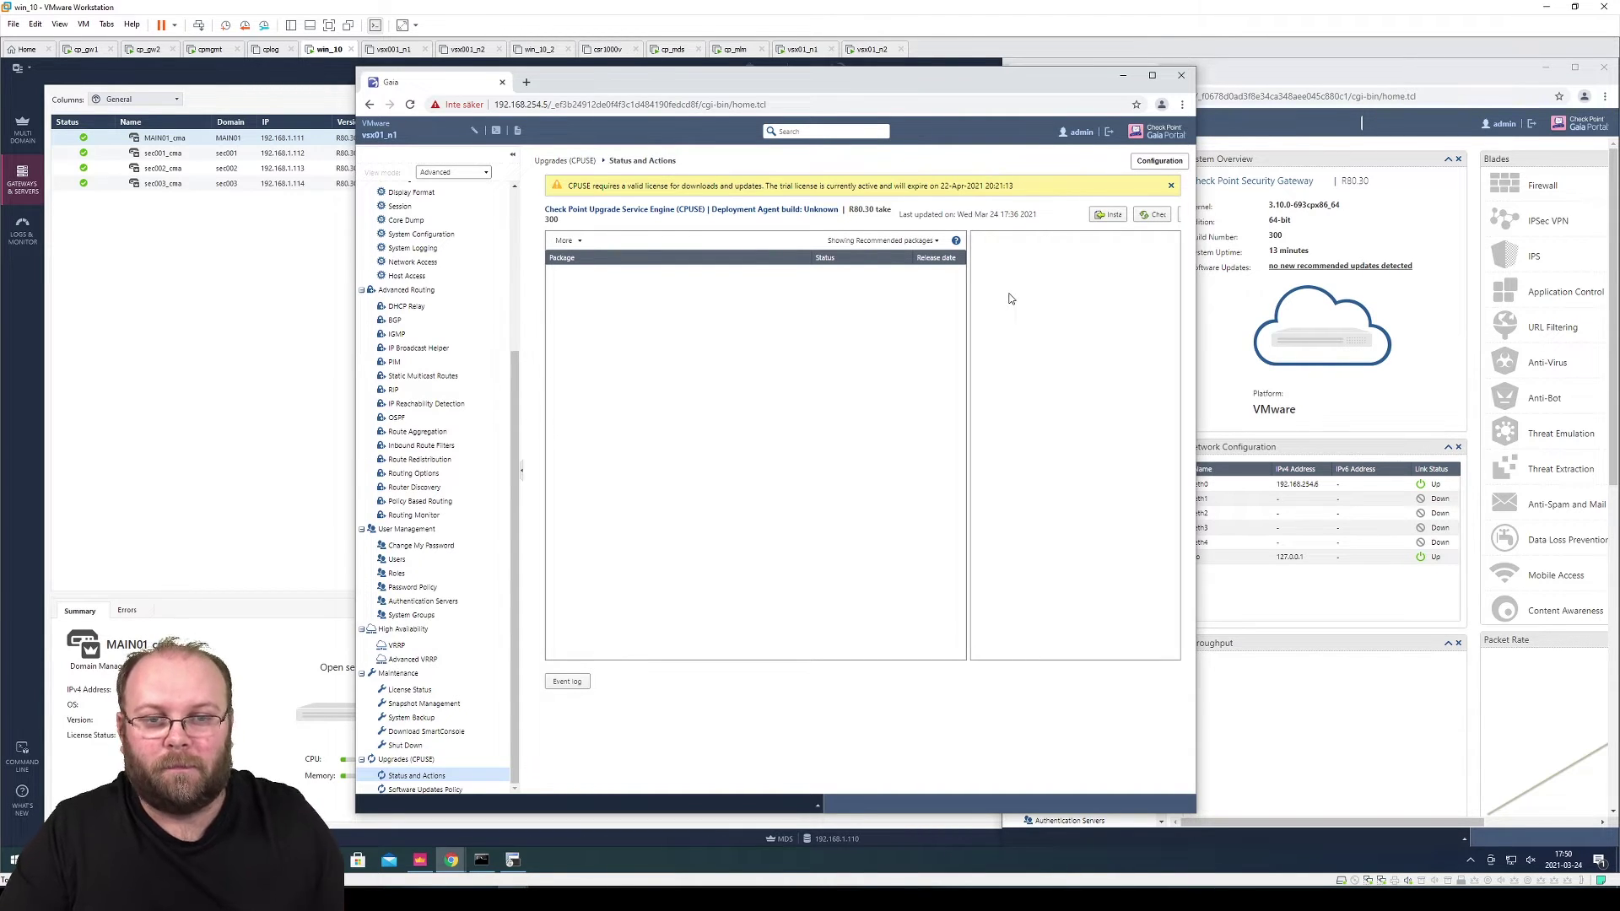
# Install the Deployment Agent from DeploymentAgent_000002019_1.tgz on vsx01_n1
pyautogui.moveTo(1196, 270); pyautogui.dragTo(1430, 267)
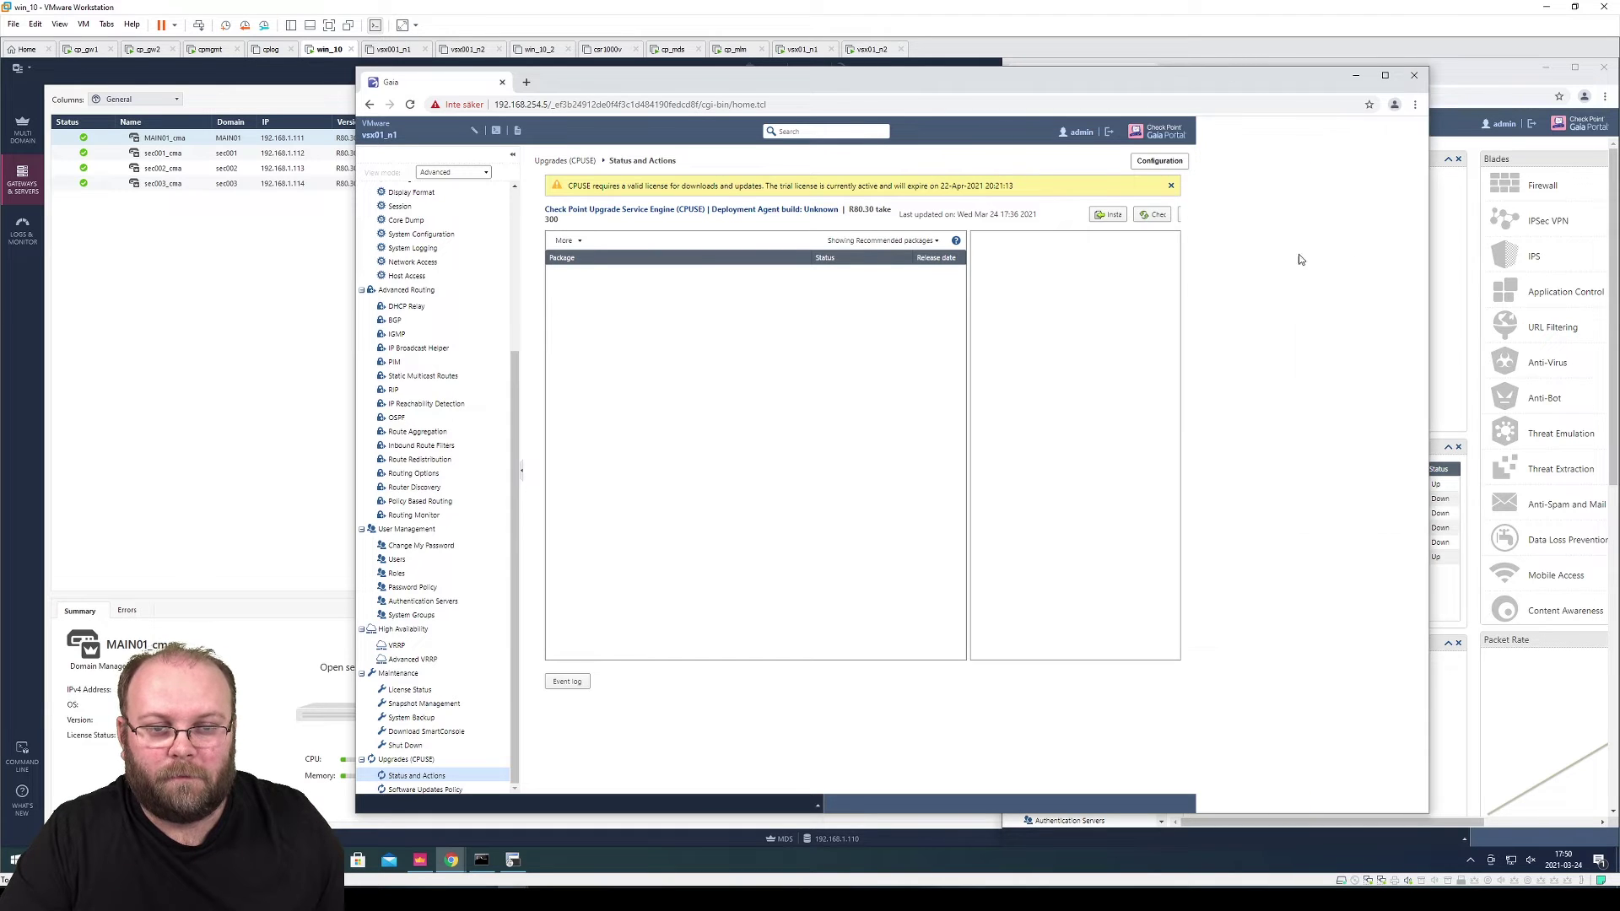
pyautogui.click(1096, 214)
pyautogui.click(941, 463)
pyautogui.click(675, 185)
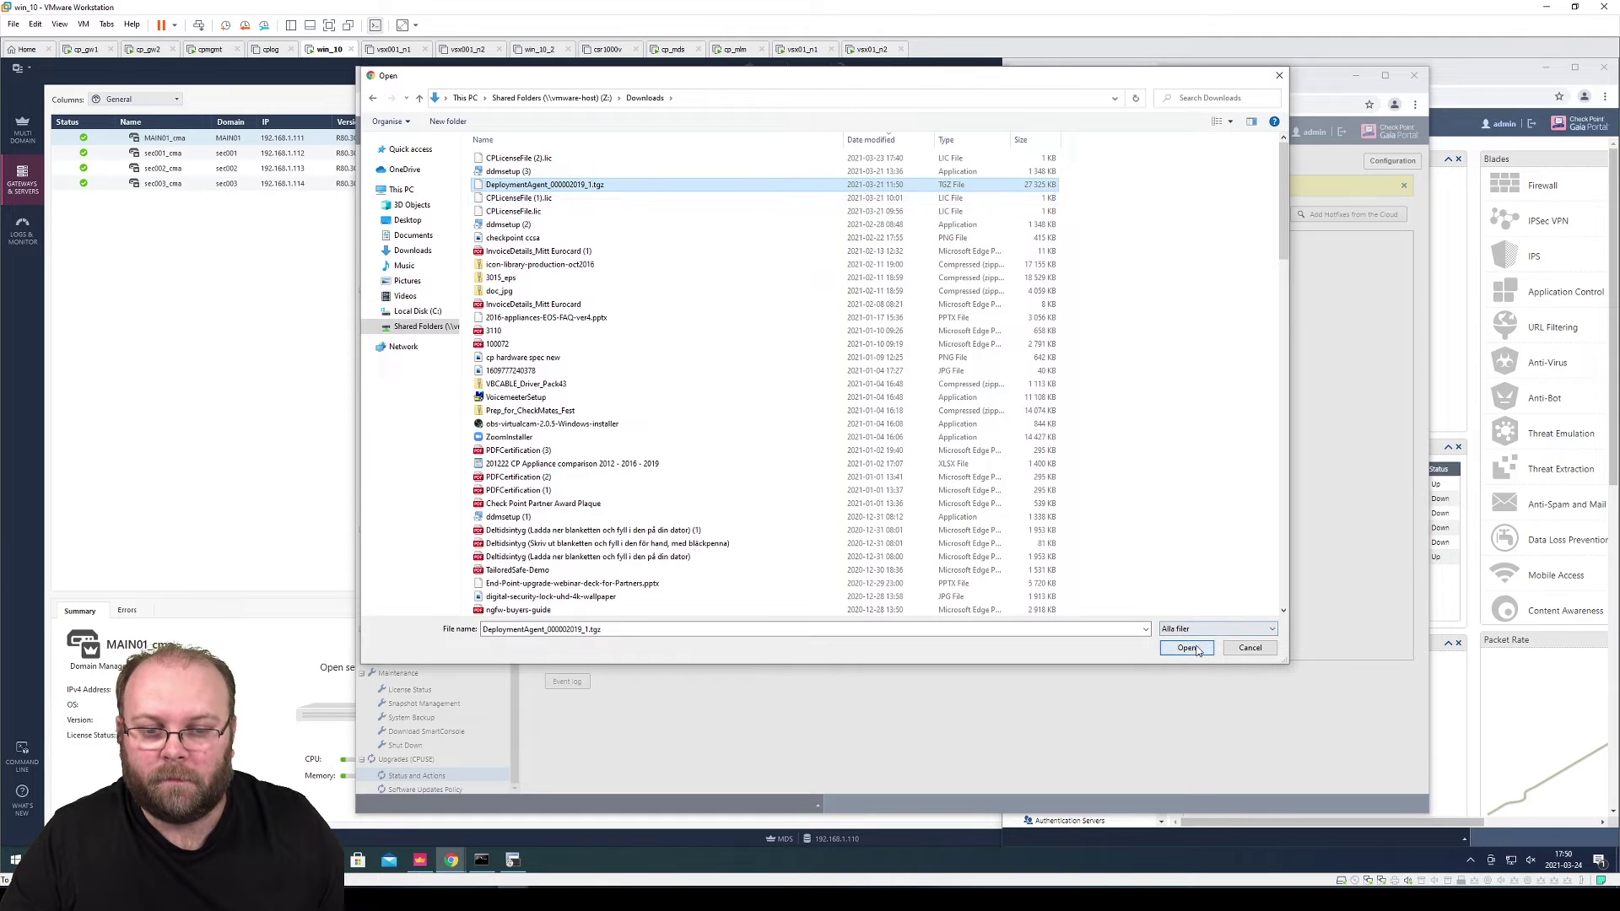
pyautogui.click(1186, 648)
pyautogui.click(801, 489)
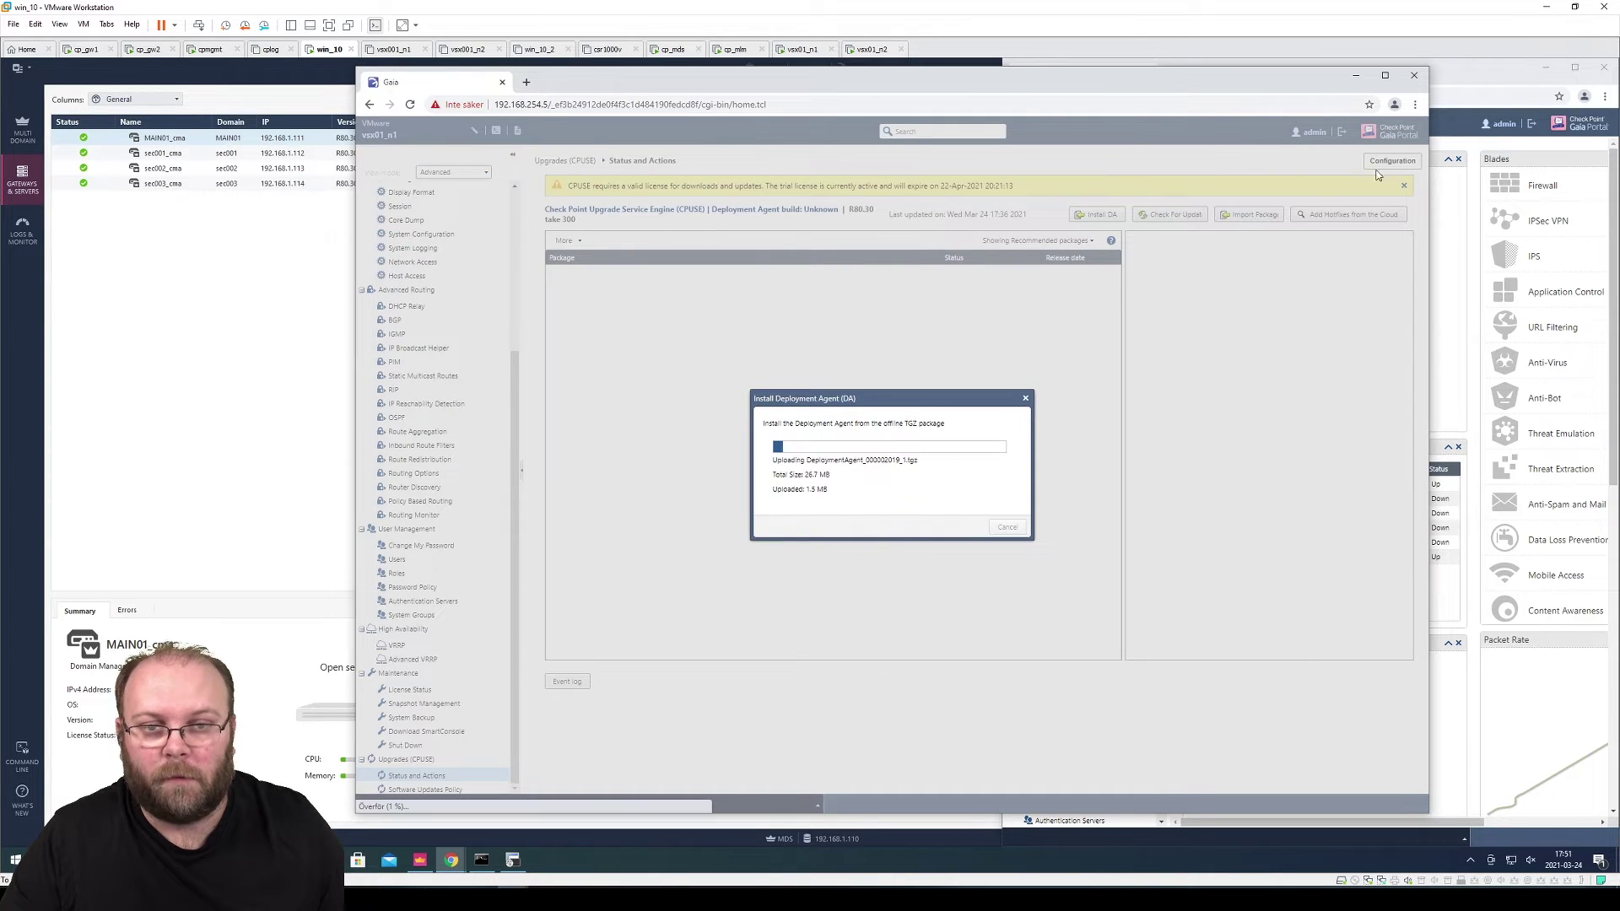
# Install the same DeploymentAgent_000002019_1.tgz Deployment Agent on vsx01_n2
pyautogui.click(1489, 83)
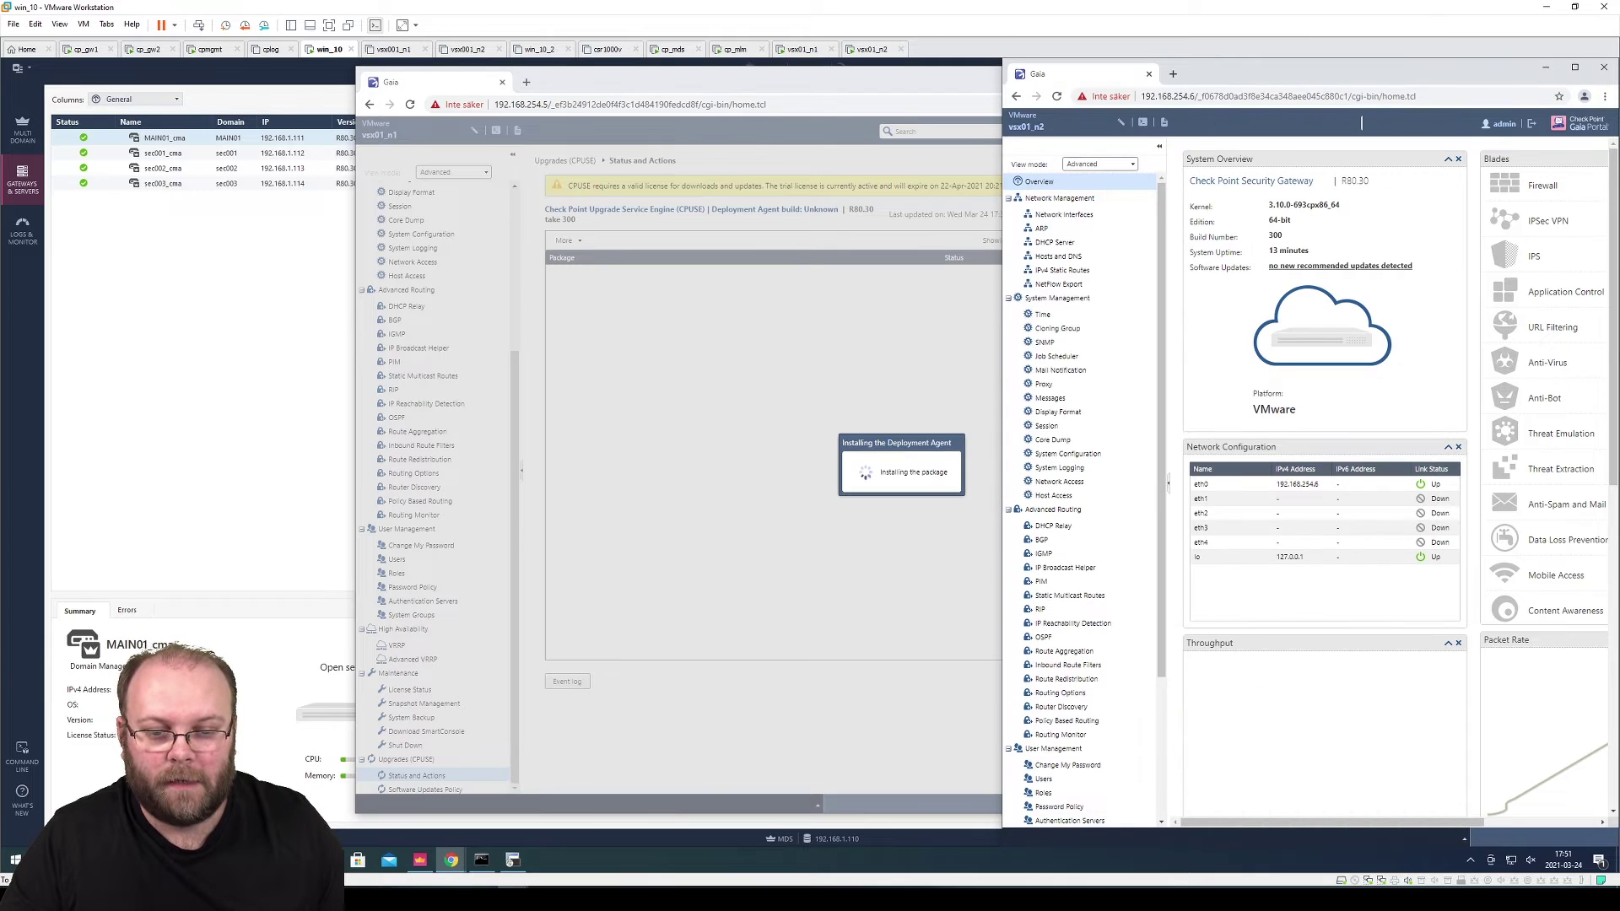
pyautogui.scroll(-3, 1122, 675)
pyautogui.click(1114, 807)
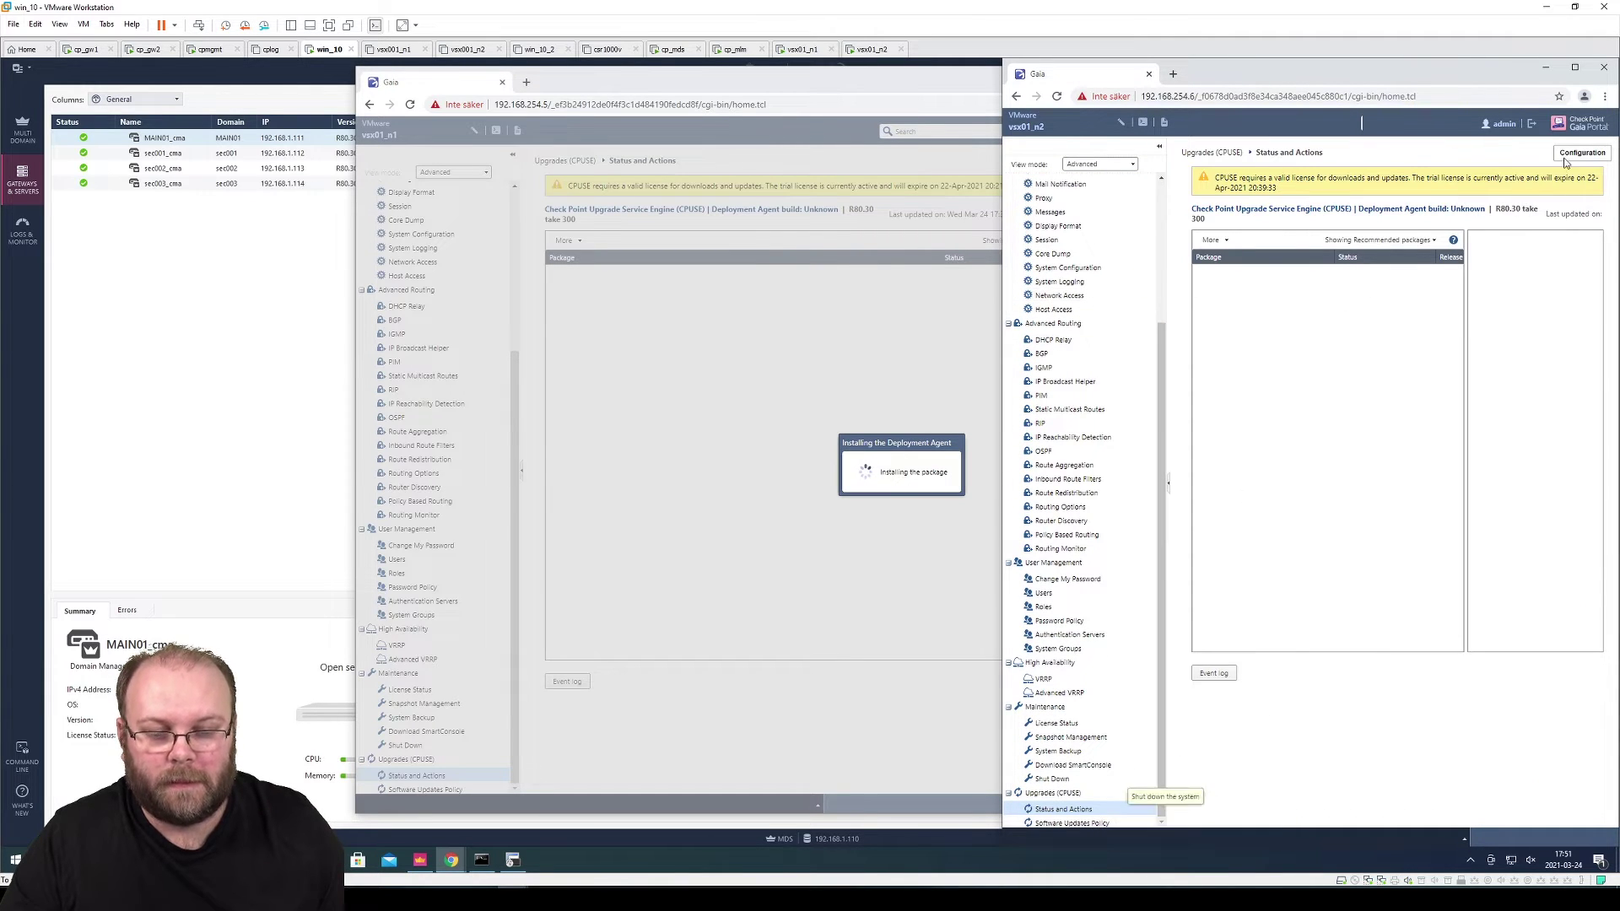
pyautogui.click(1574, 67)
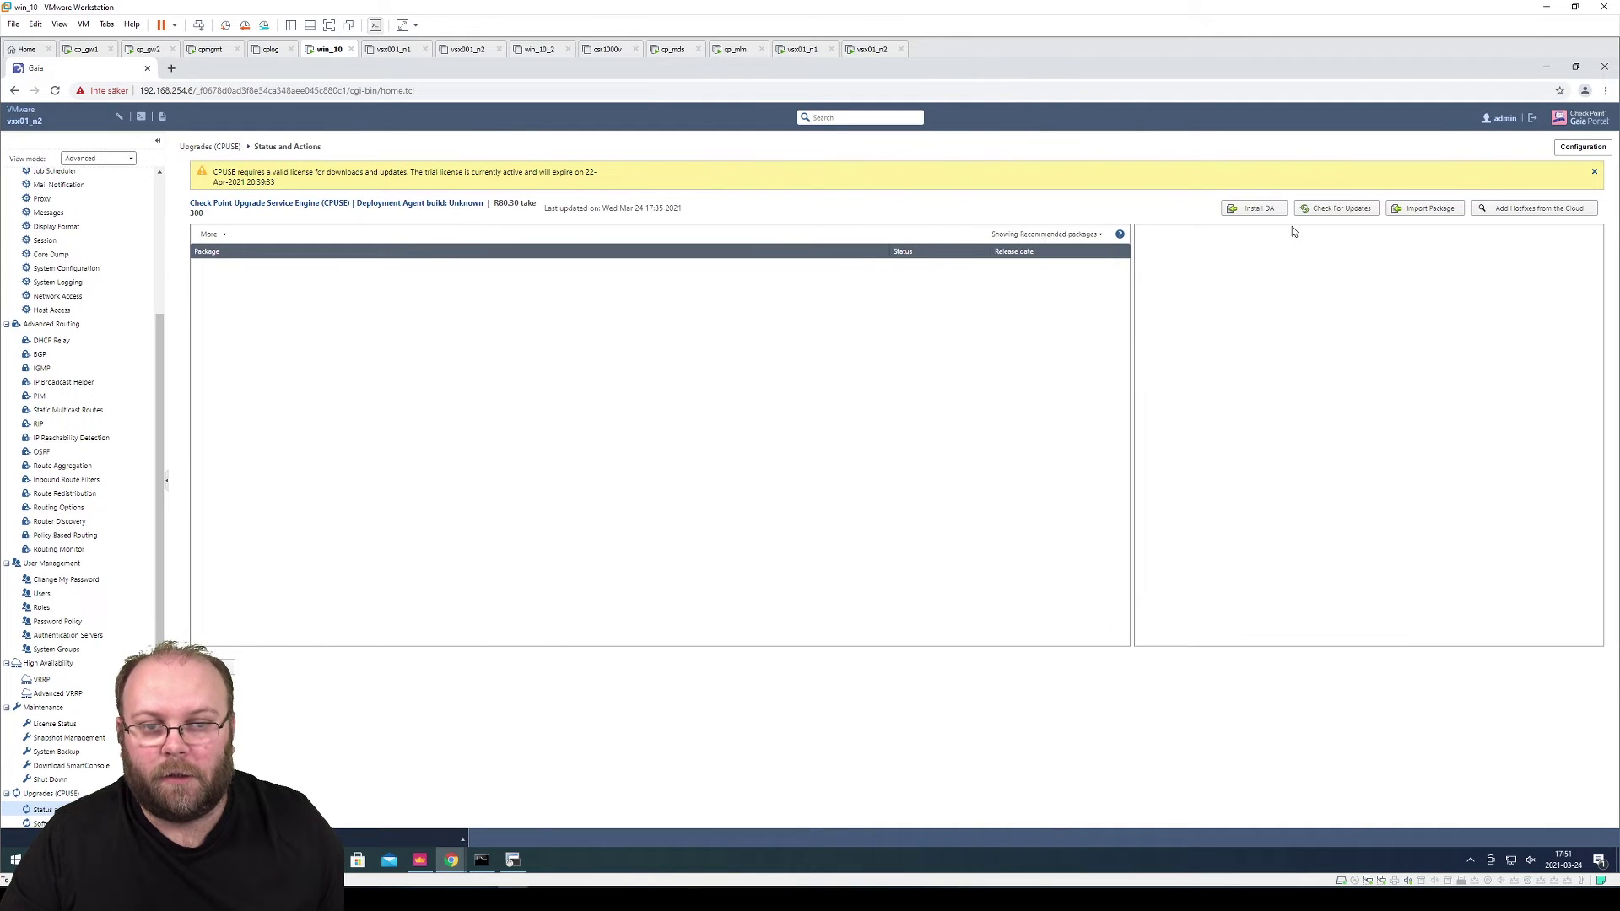
pyautogui.click(1266, 212)
pyautogui.click(869, 475)
pyautogui.click(248, 177)
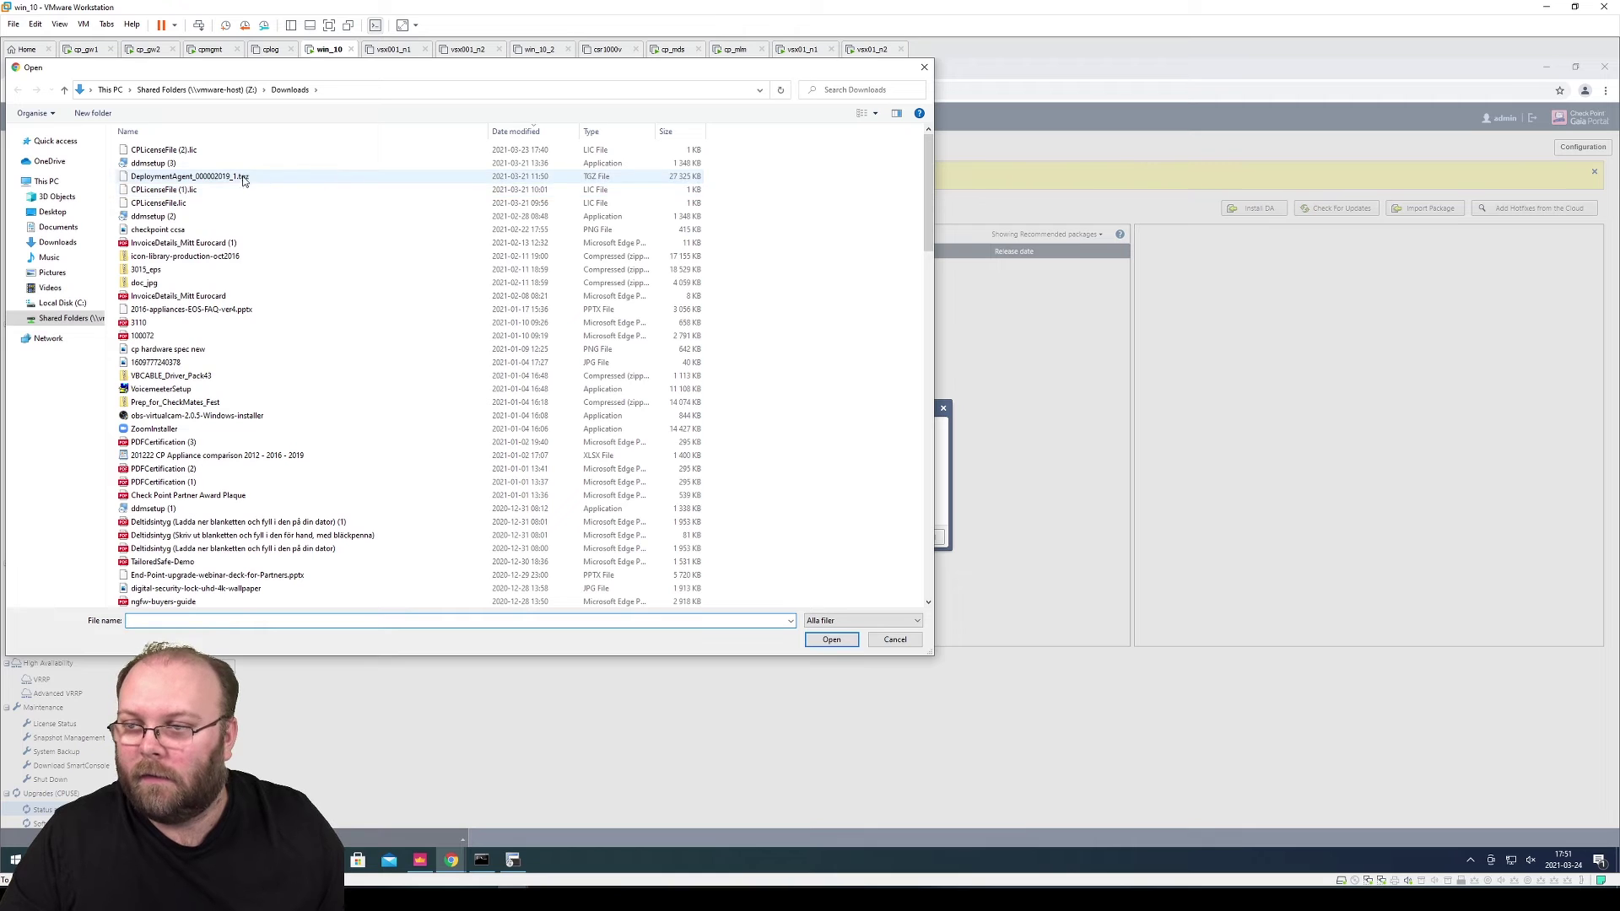
pyautogui.click(831, 639)
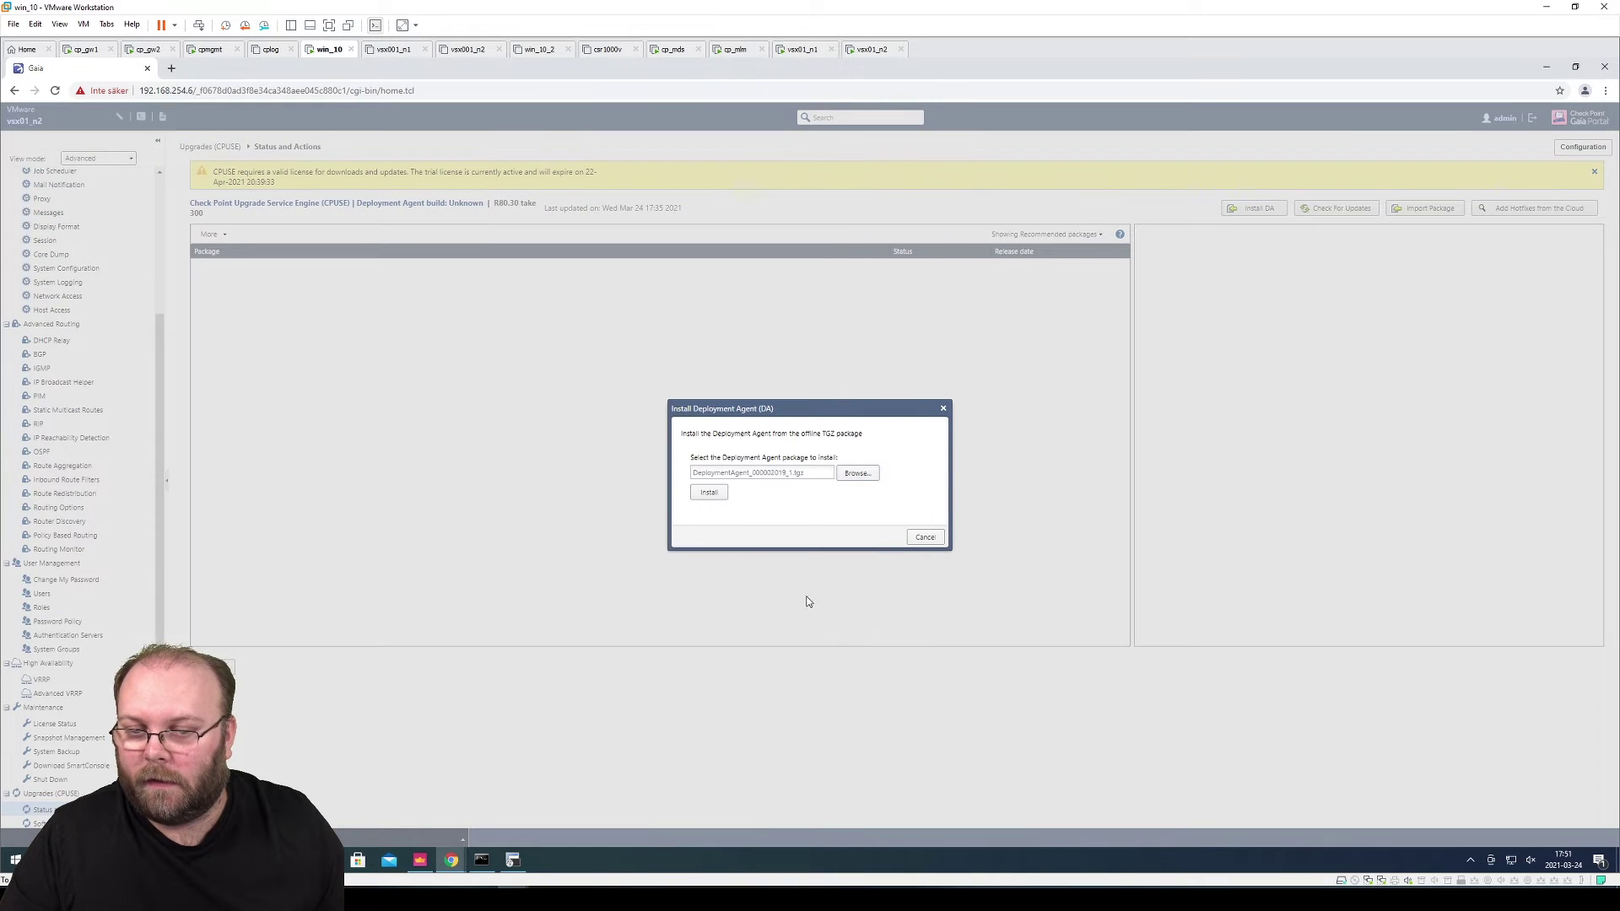
pyautogui.click(710, 495)
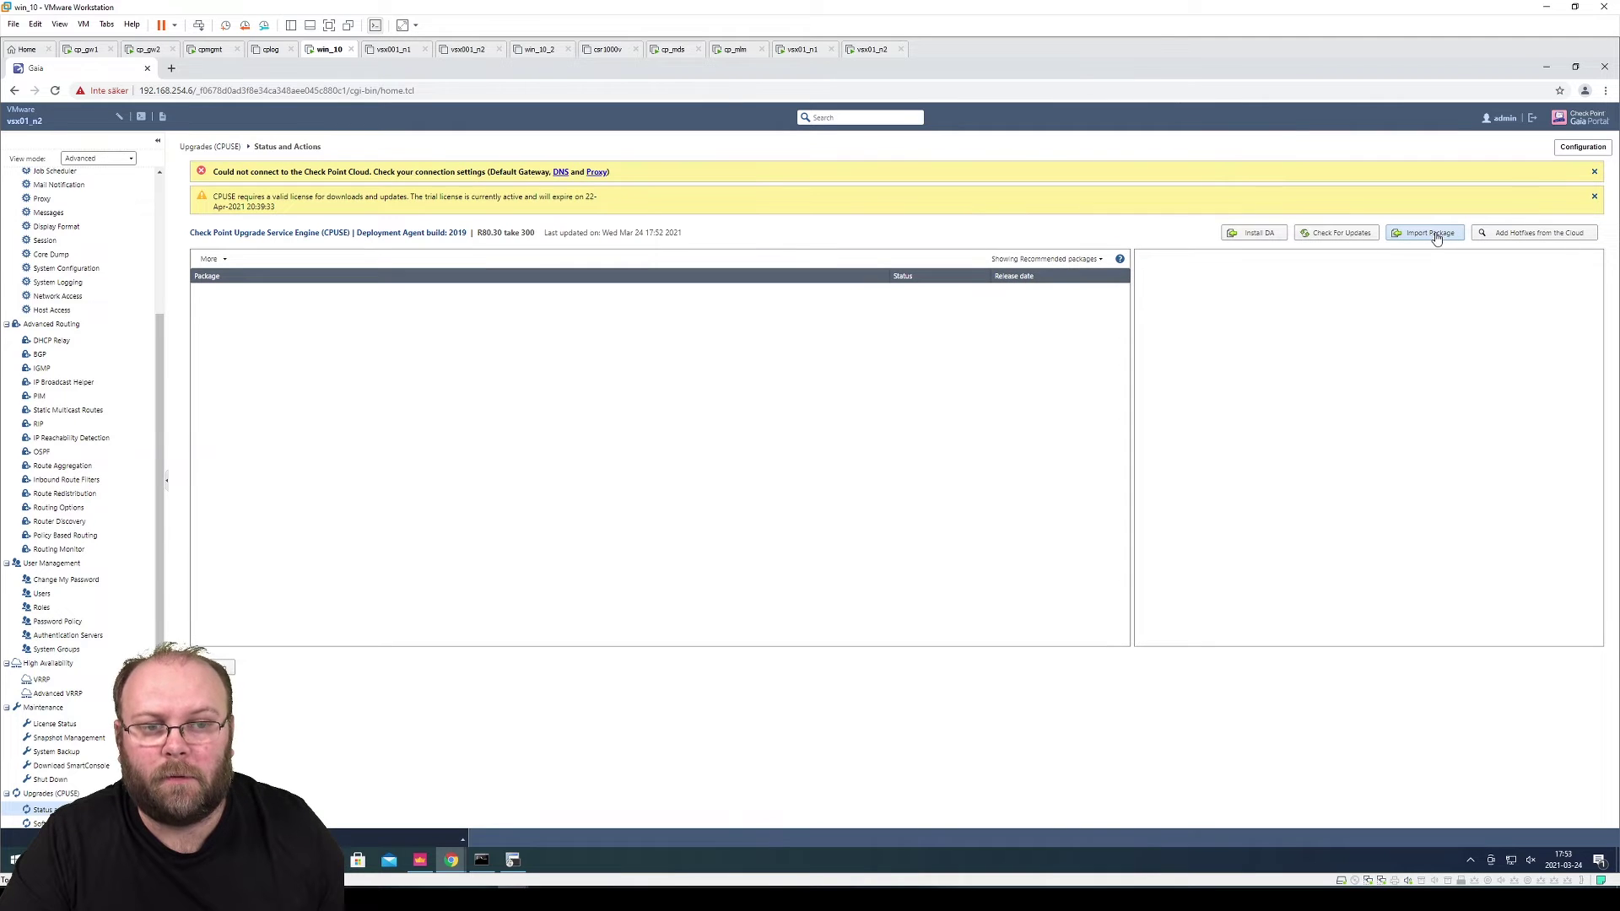
pyautogui.click(1434, 234)
# Import the R80.30 Jumbo HF Bundle T228 .tgz onto vsx01_n2, picking the newest download
pyautogui.click(858, 474)
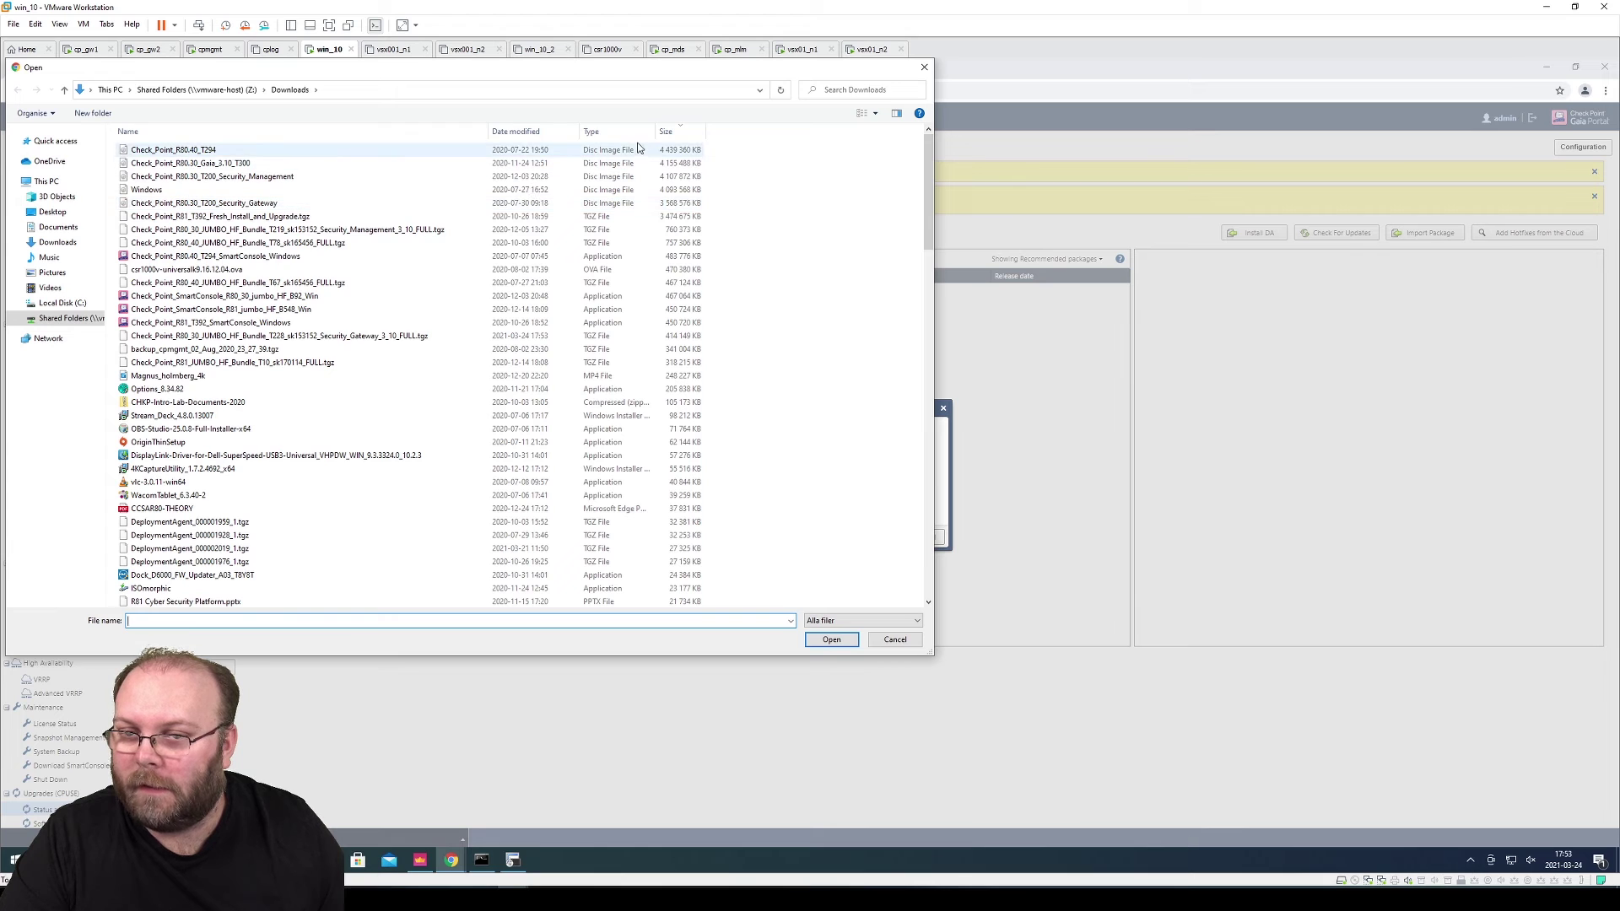
pyautogui.click(541, 132)
pyautogui.click(279, 150)
pyautogui.click(830, 640)
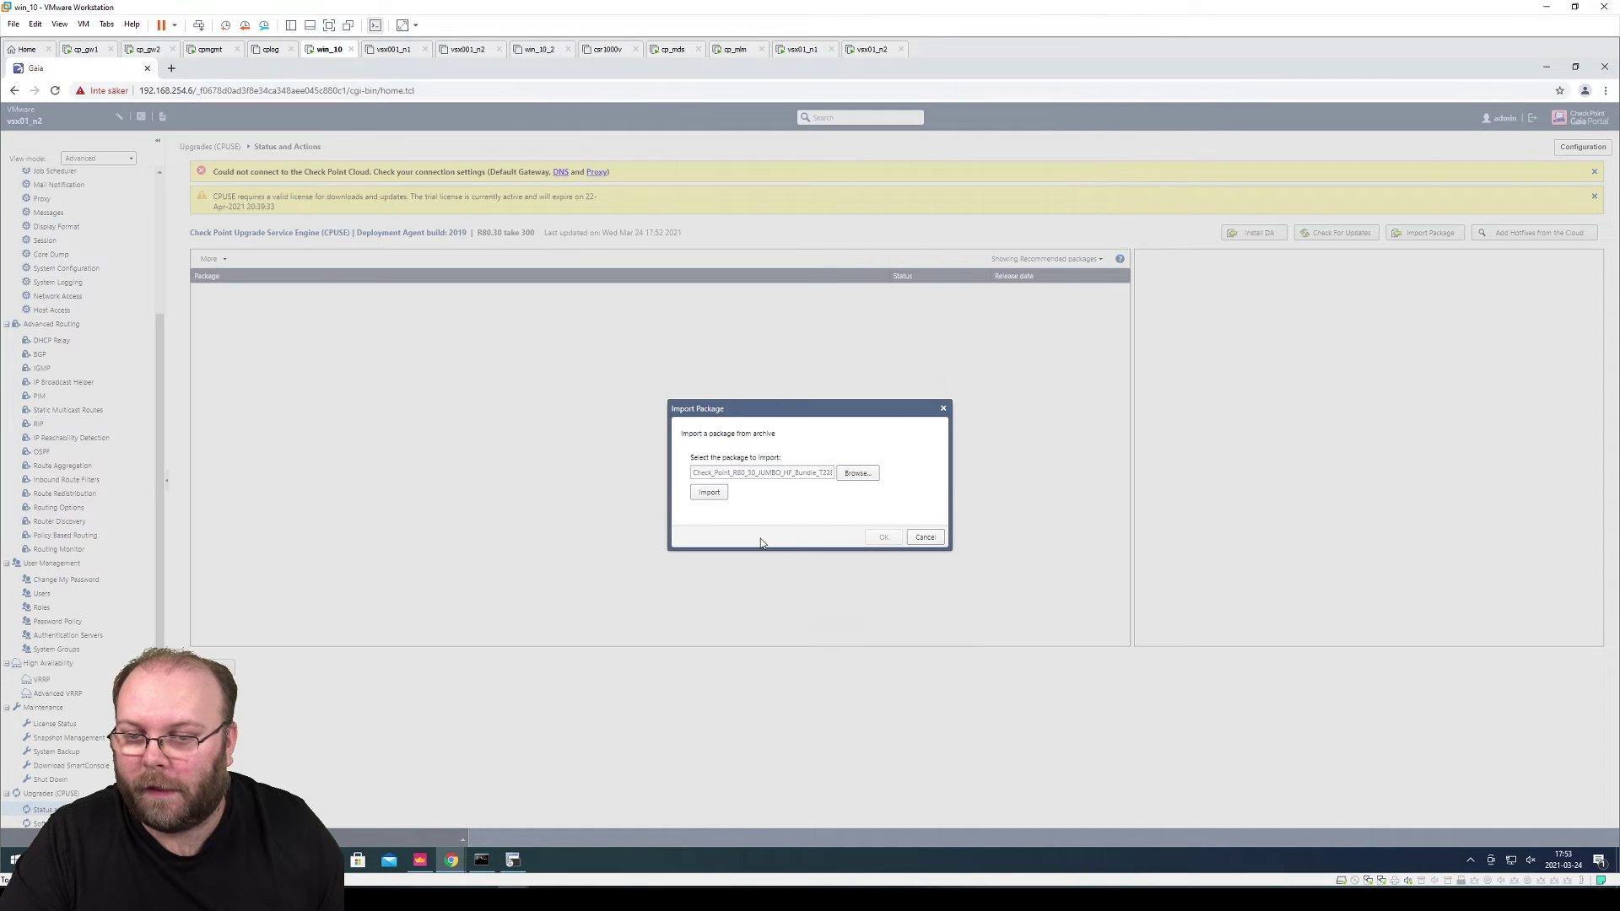
pyautogui.click(710, 493)
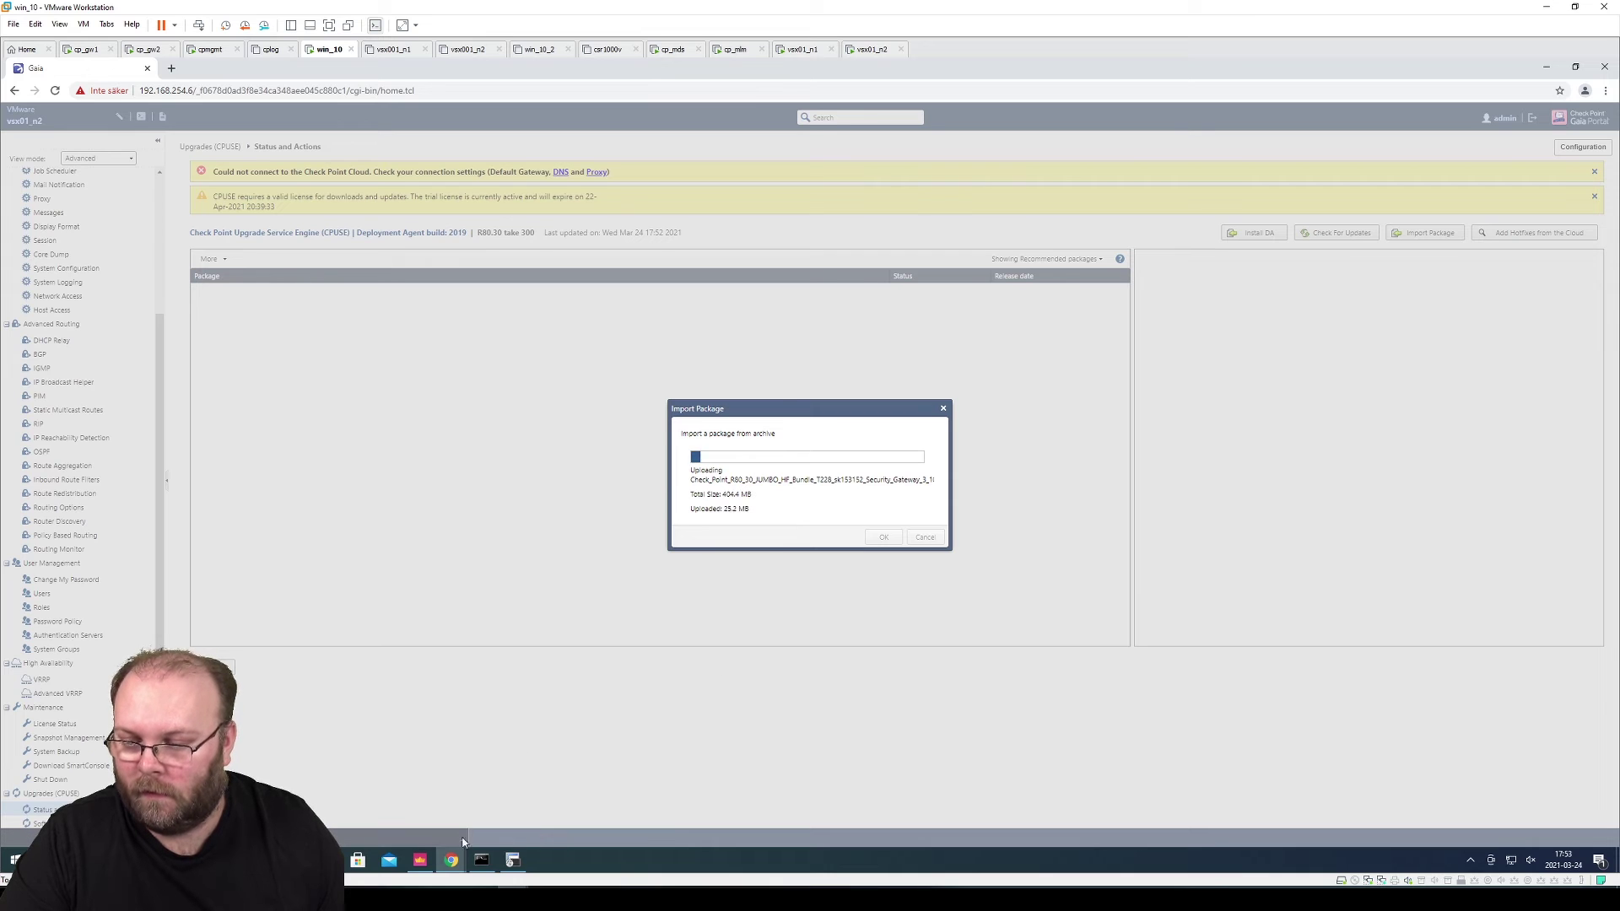
# Import the same Jumbo HF Bundle T228 package onto vsx01_n1
pyautogui.moveTo(453, 867)
pyautogui.click(474, 812)
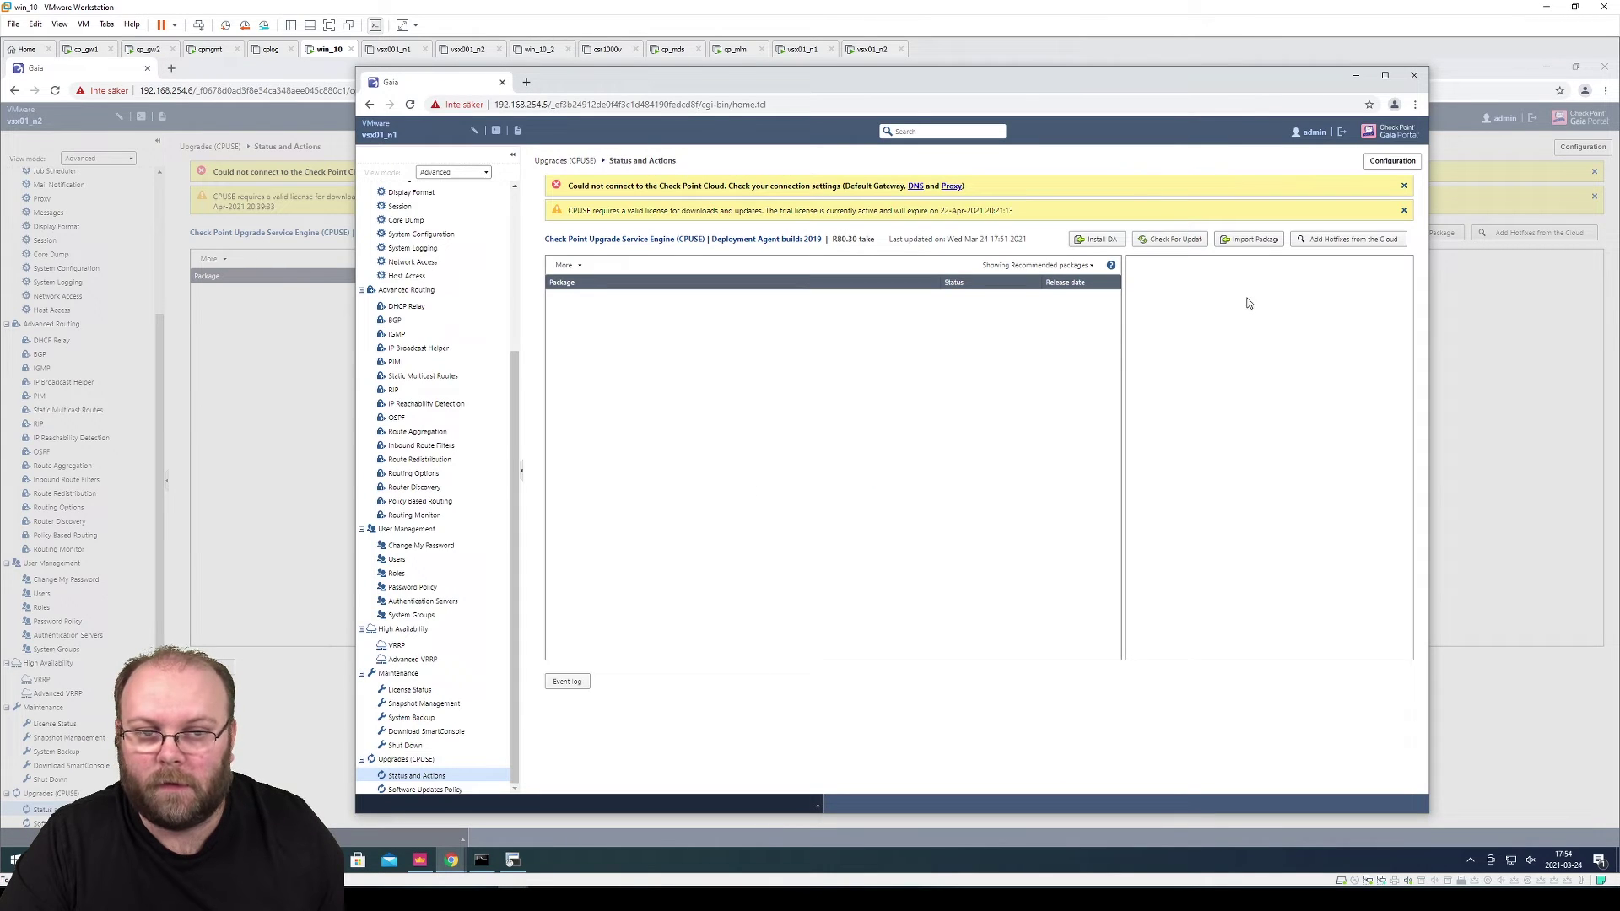
pyautogui.click(1261, 242)
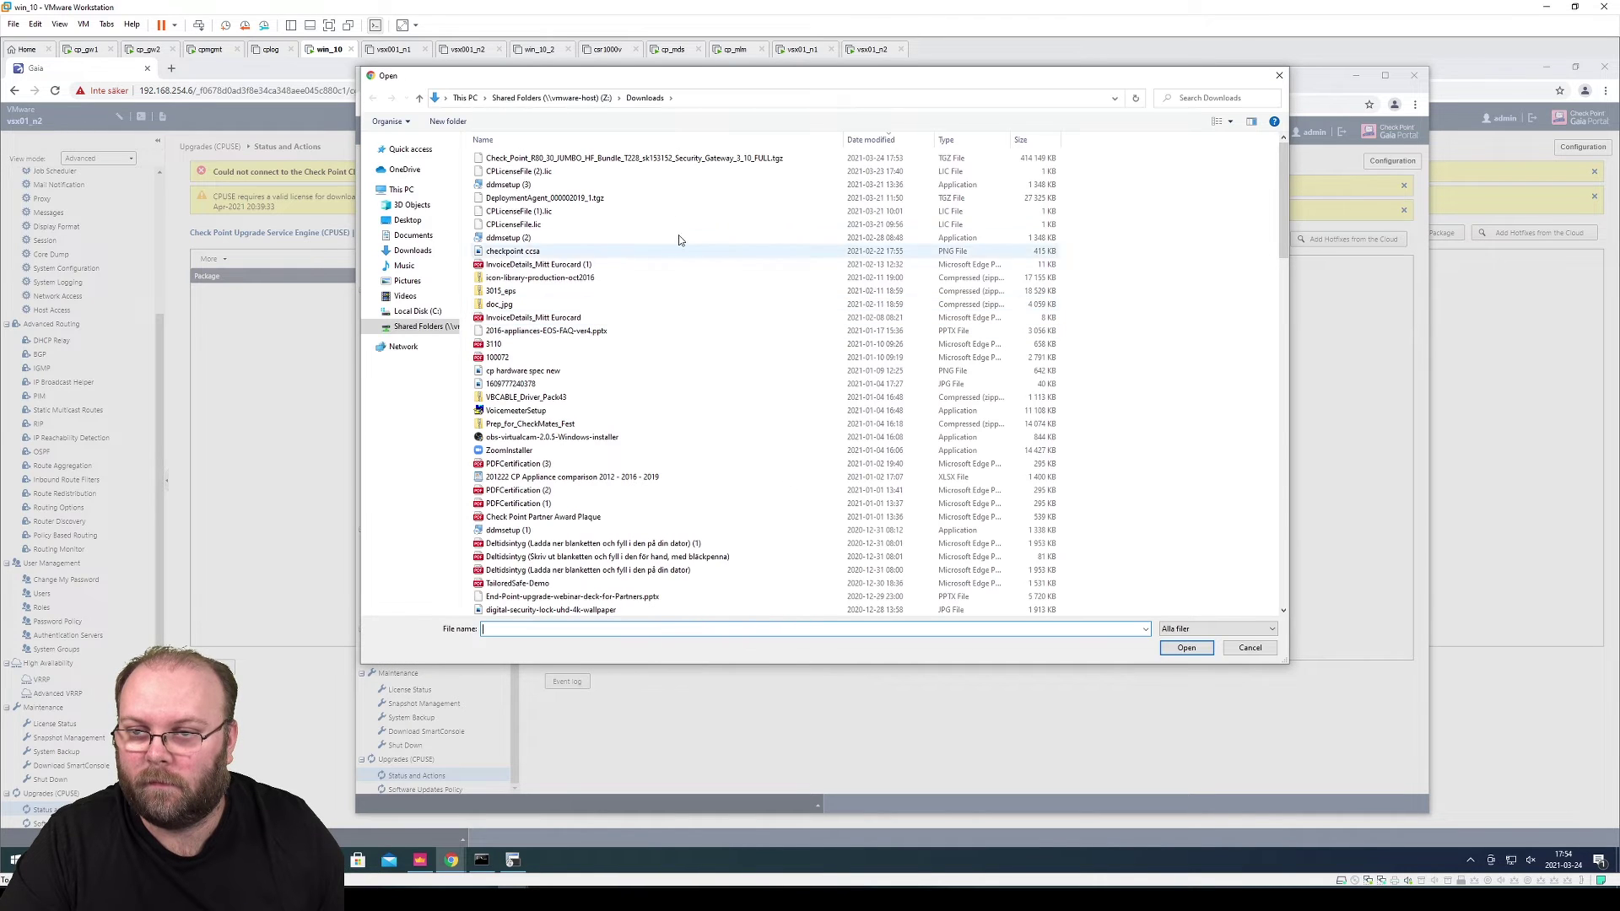
pyautogui.click(701, 157)
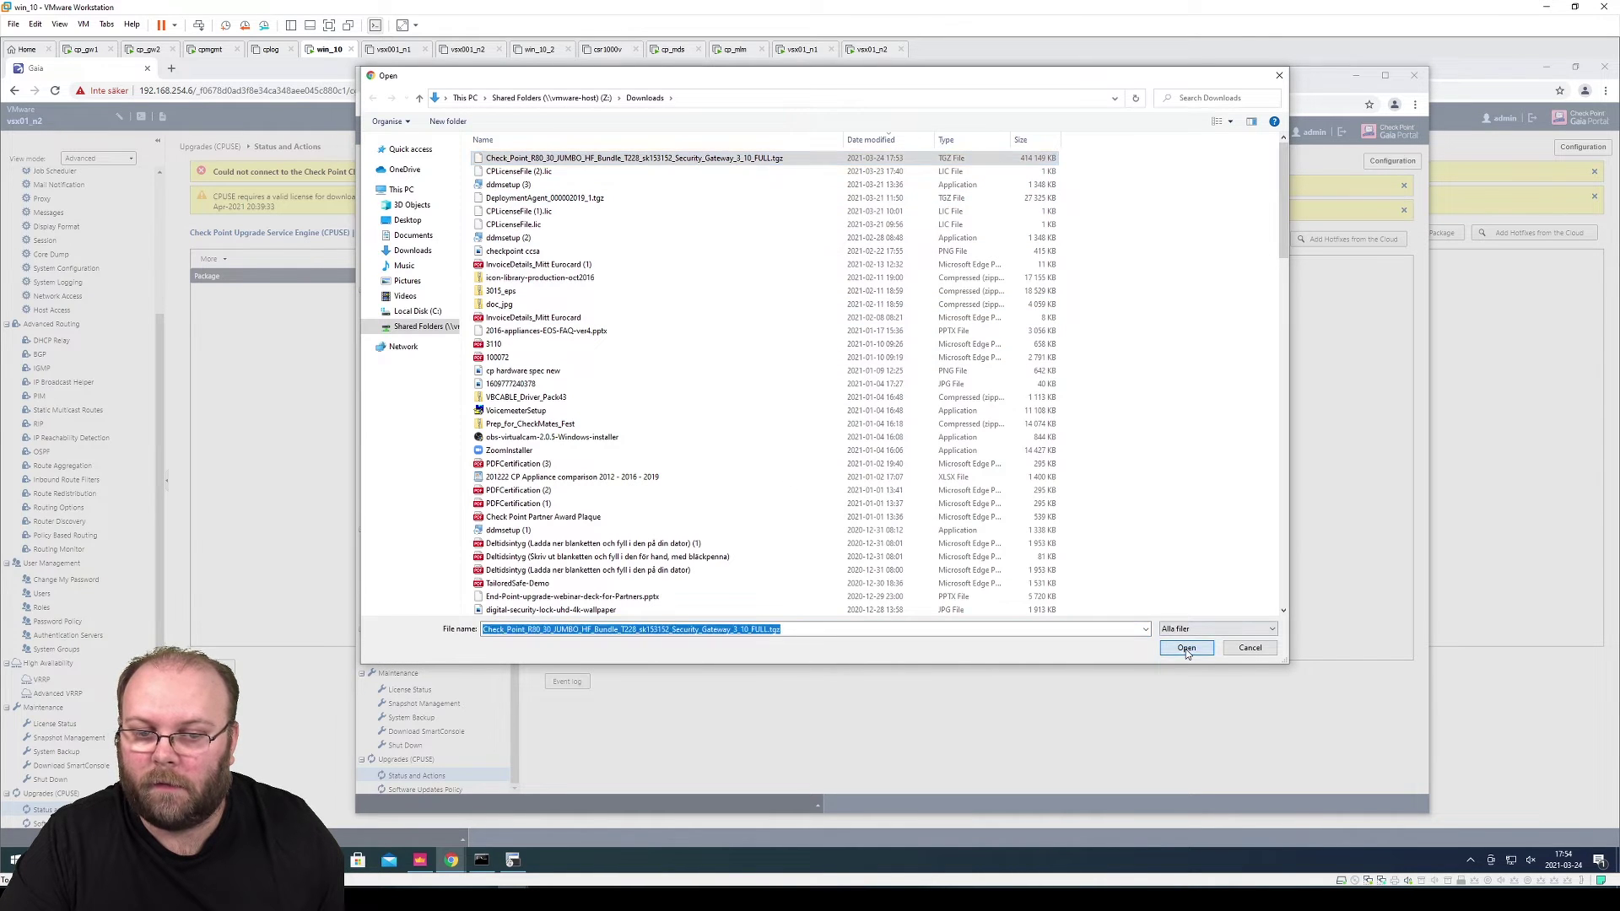
pyautogui.click(1186, 648)
pyautogui.click(805, 485)
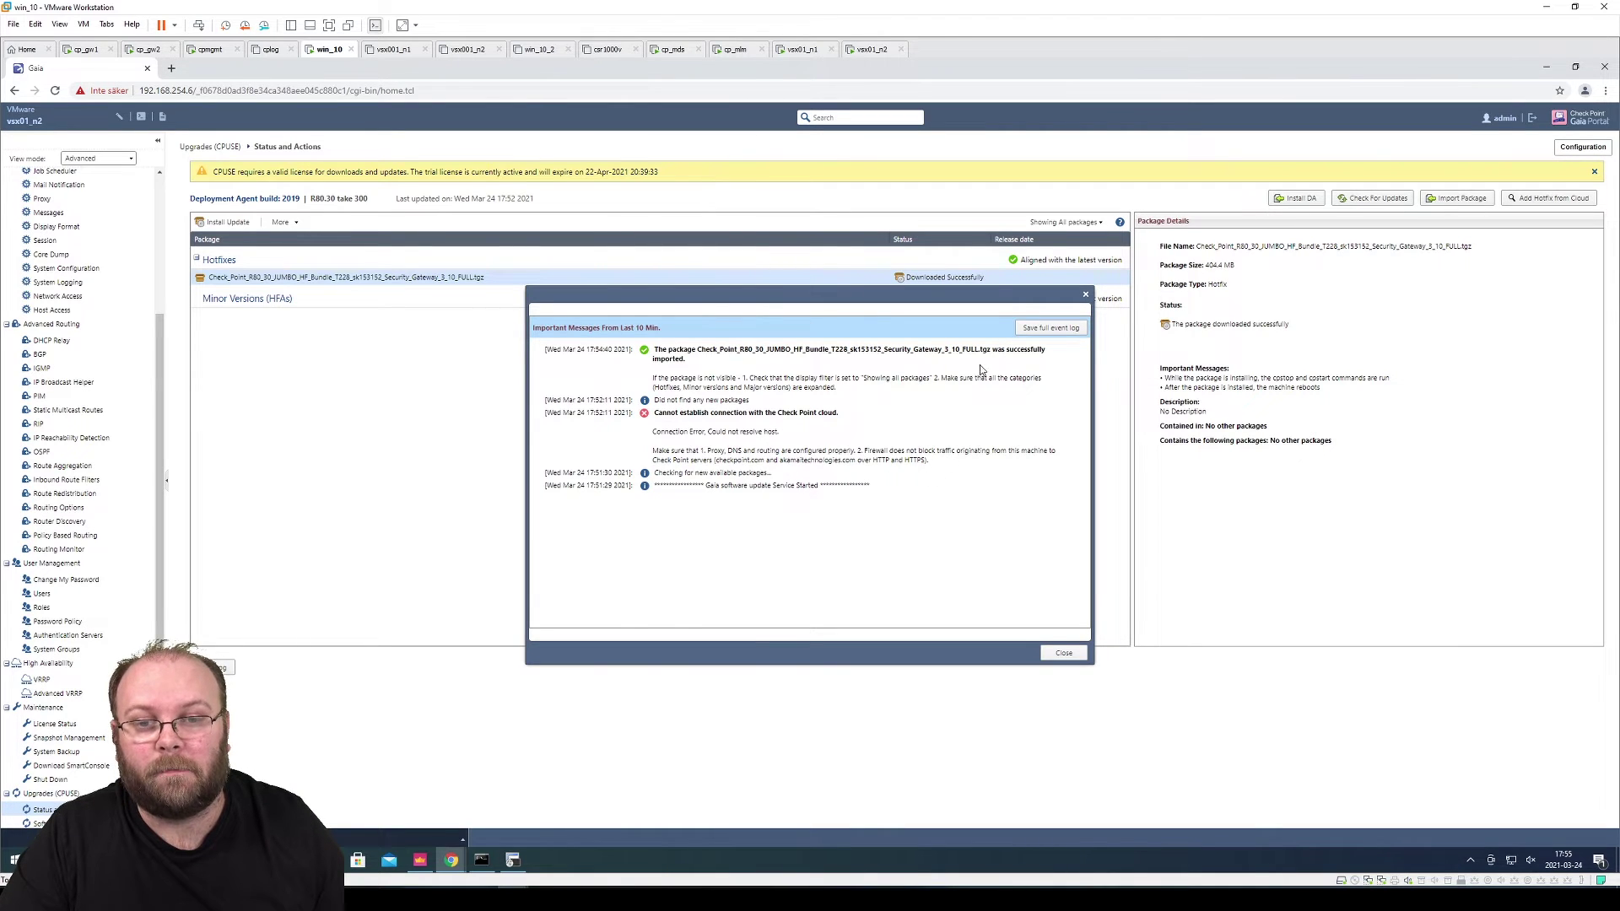
# Dismiss import messages and Verify the Jumbo HF Bundle T228 is allowed to install on vsx01_n2
pyautogui.click(1067, 653)
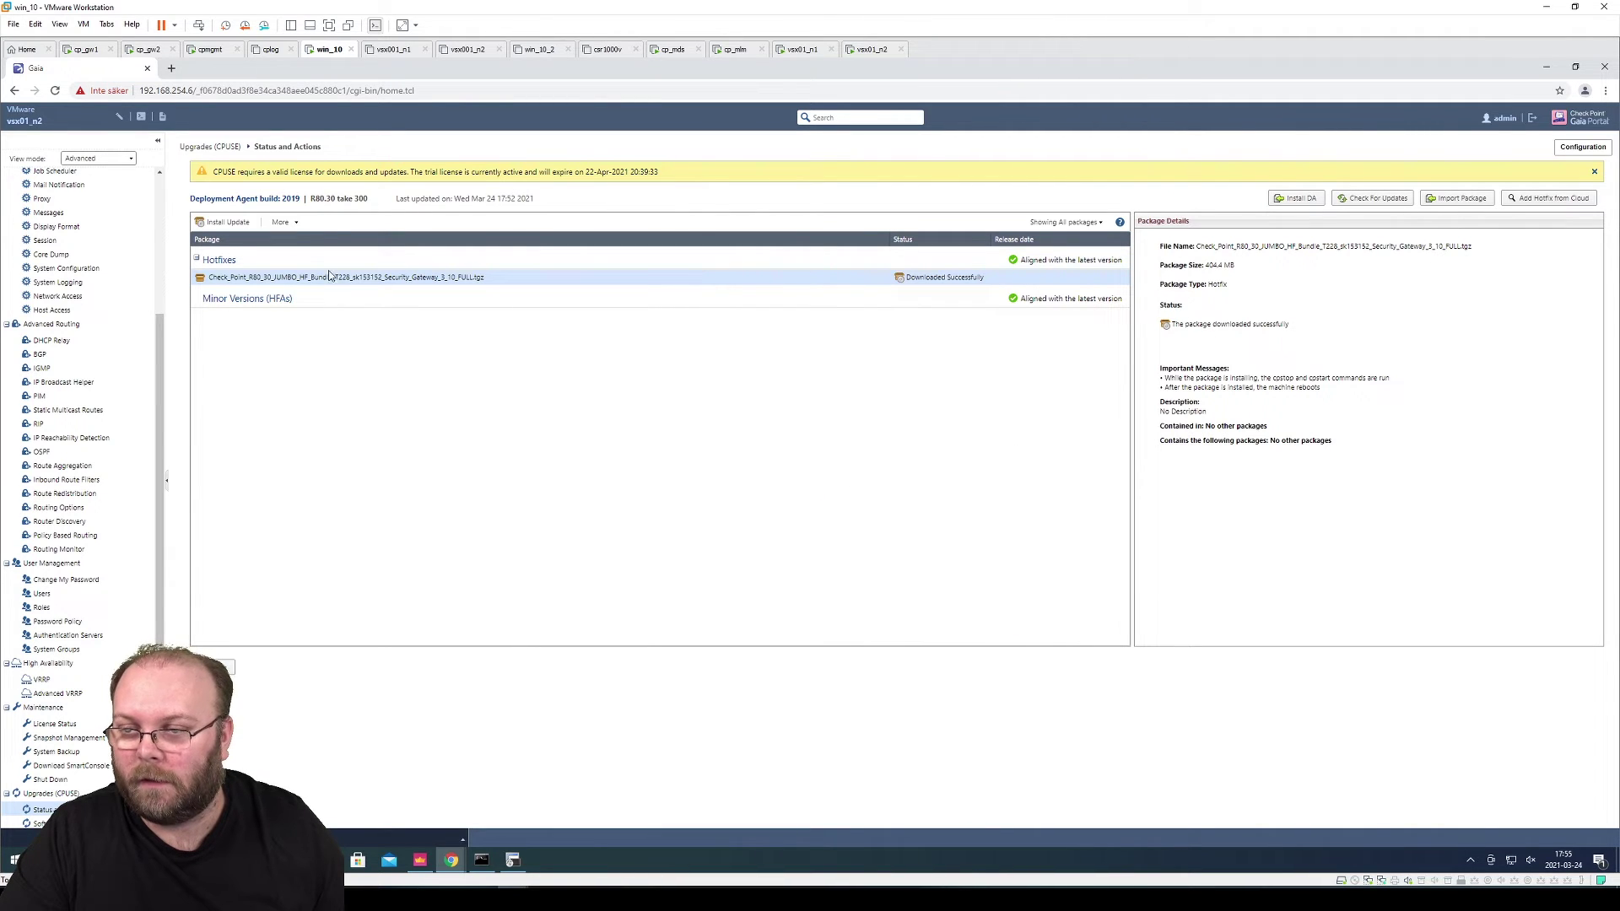
pyautogui.click(283, 222)
pyautogui.click(303, 260)
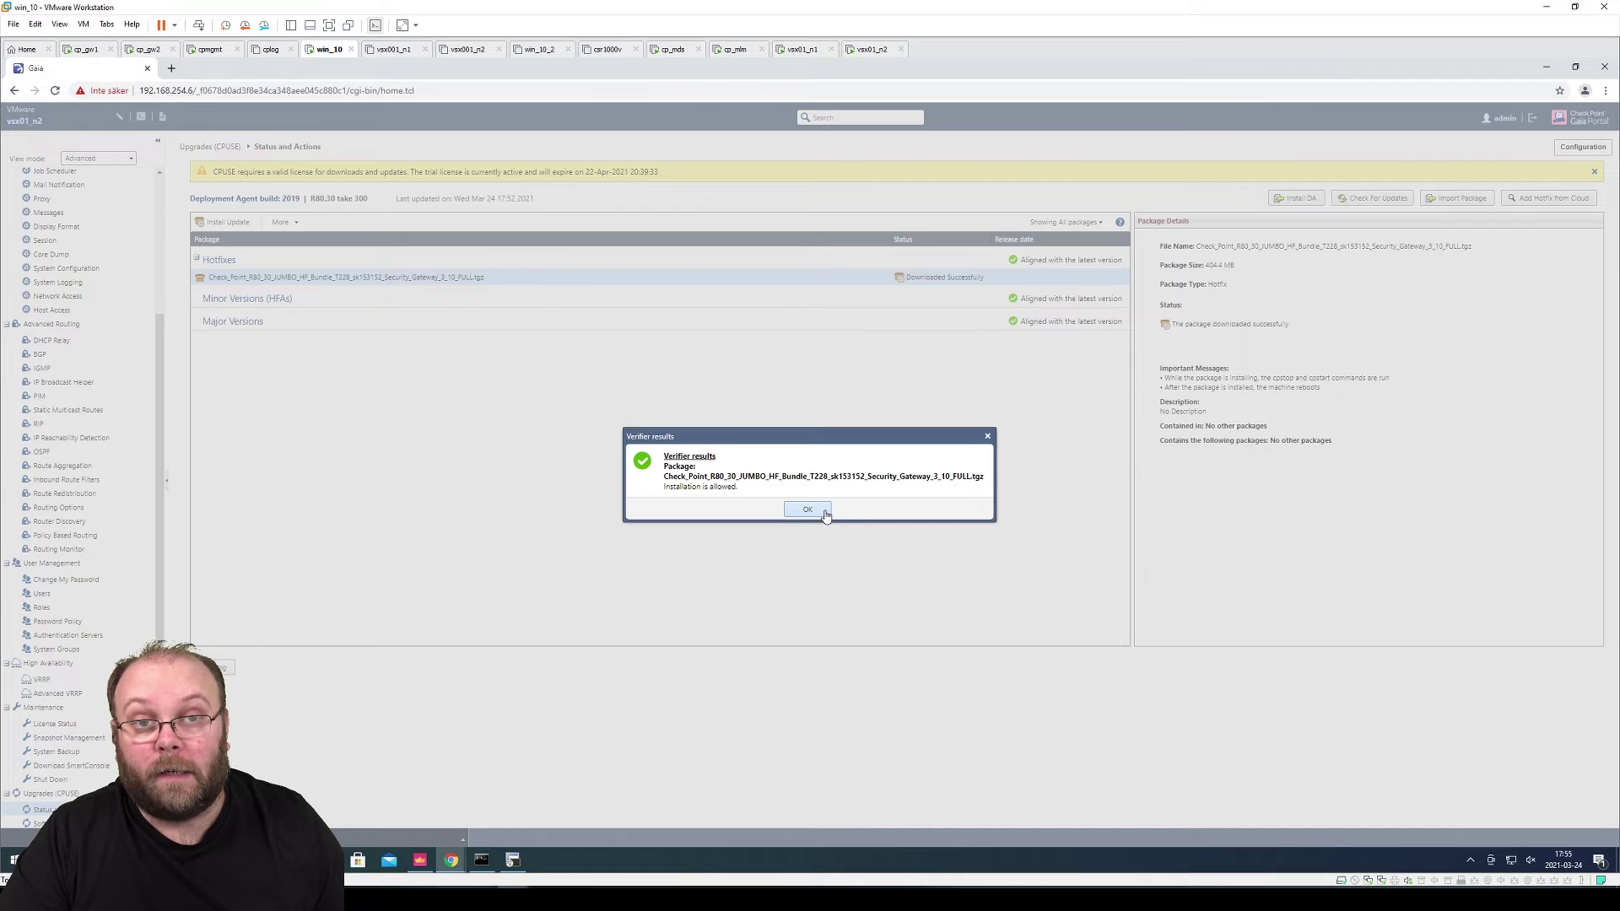
pyautogui.click(808, 509)
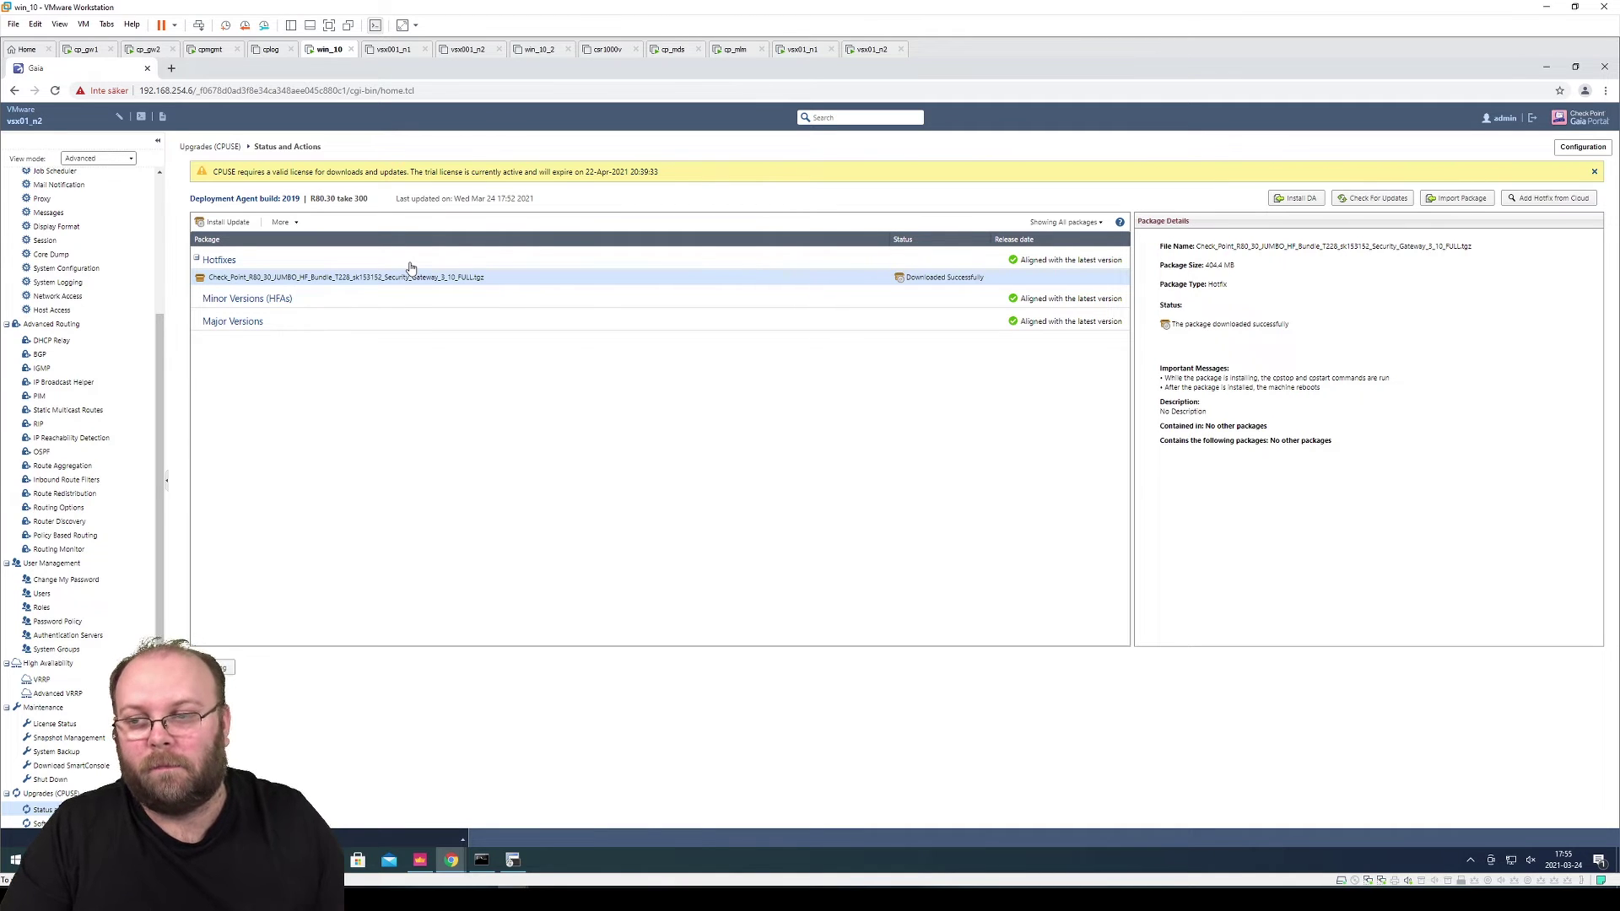
pyautogui.click(226, 223)
# Confirm the Jumbo HF installation on vsx01_n2, then view its Network Interfaces after reboot
pyautogui.click(782, 513)
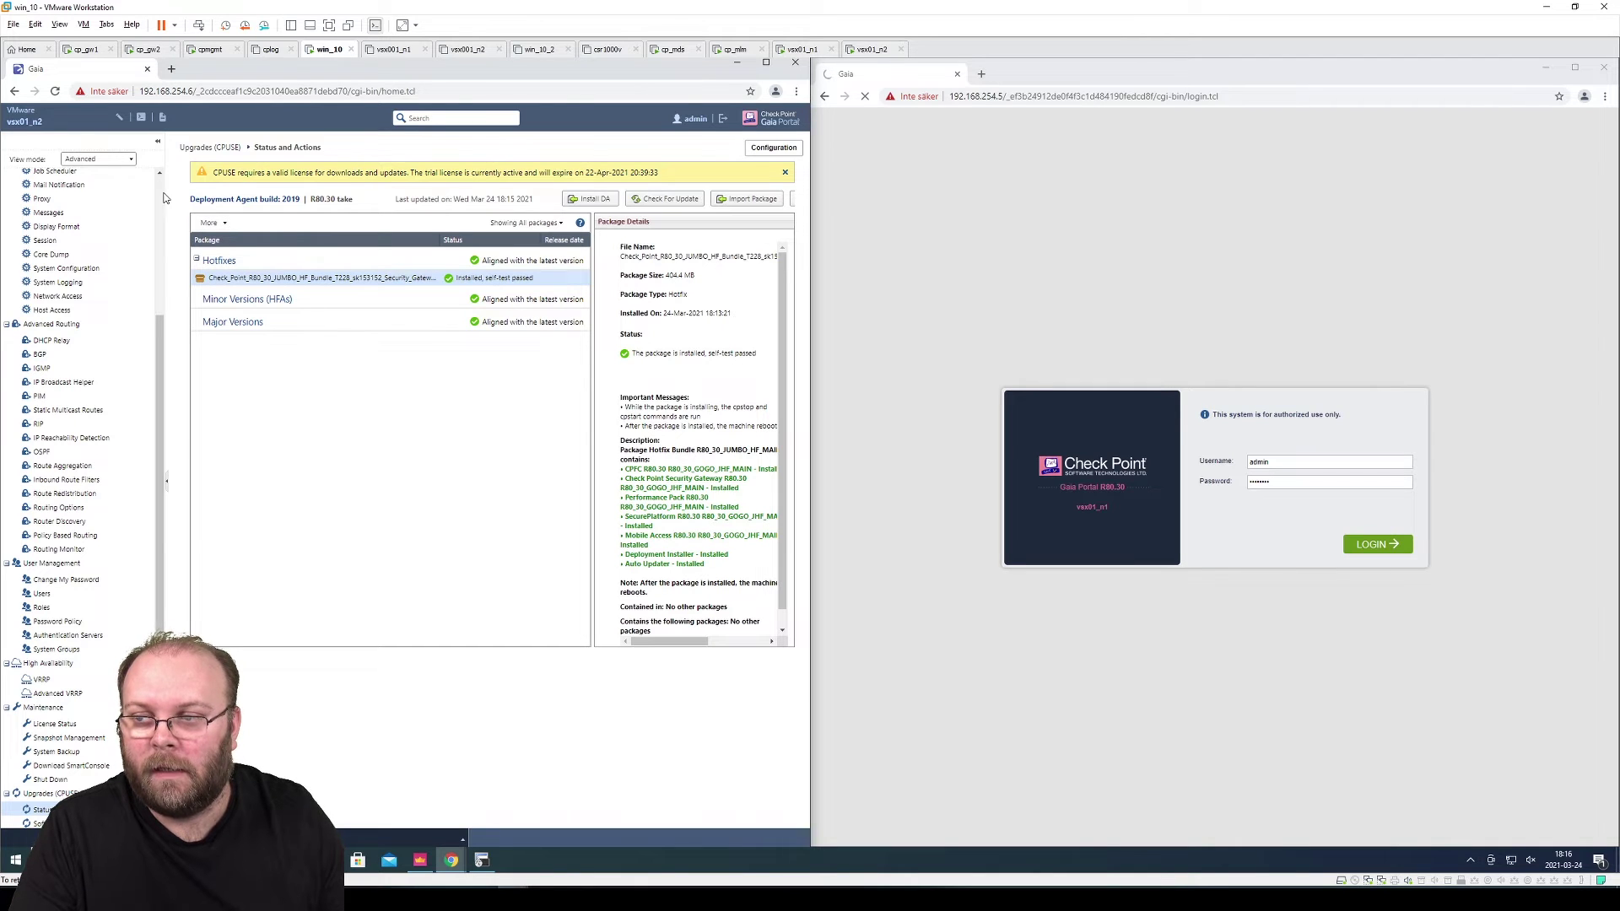
pyautogui.scroll(5, 160, 202)
pyautogui.click(101, 210)
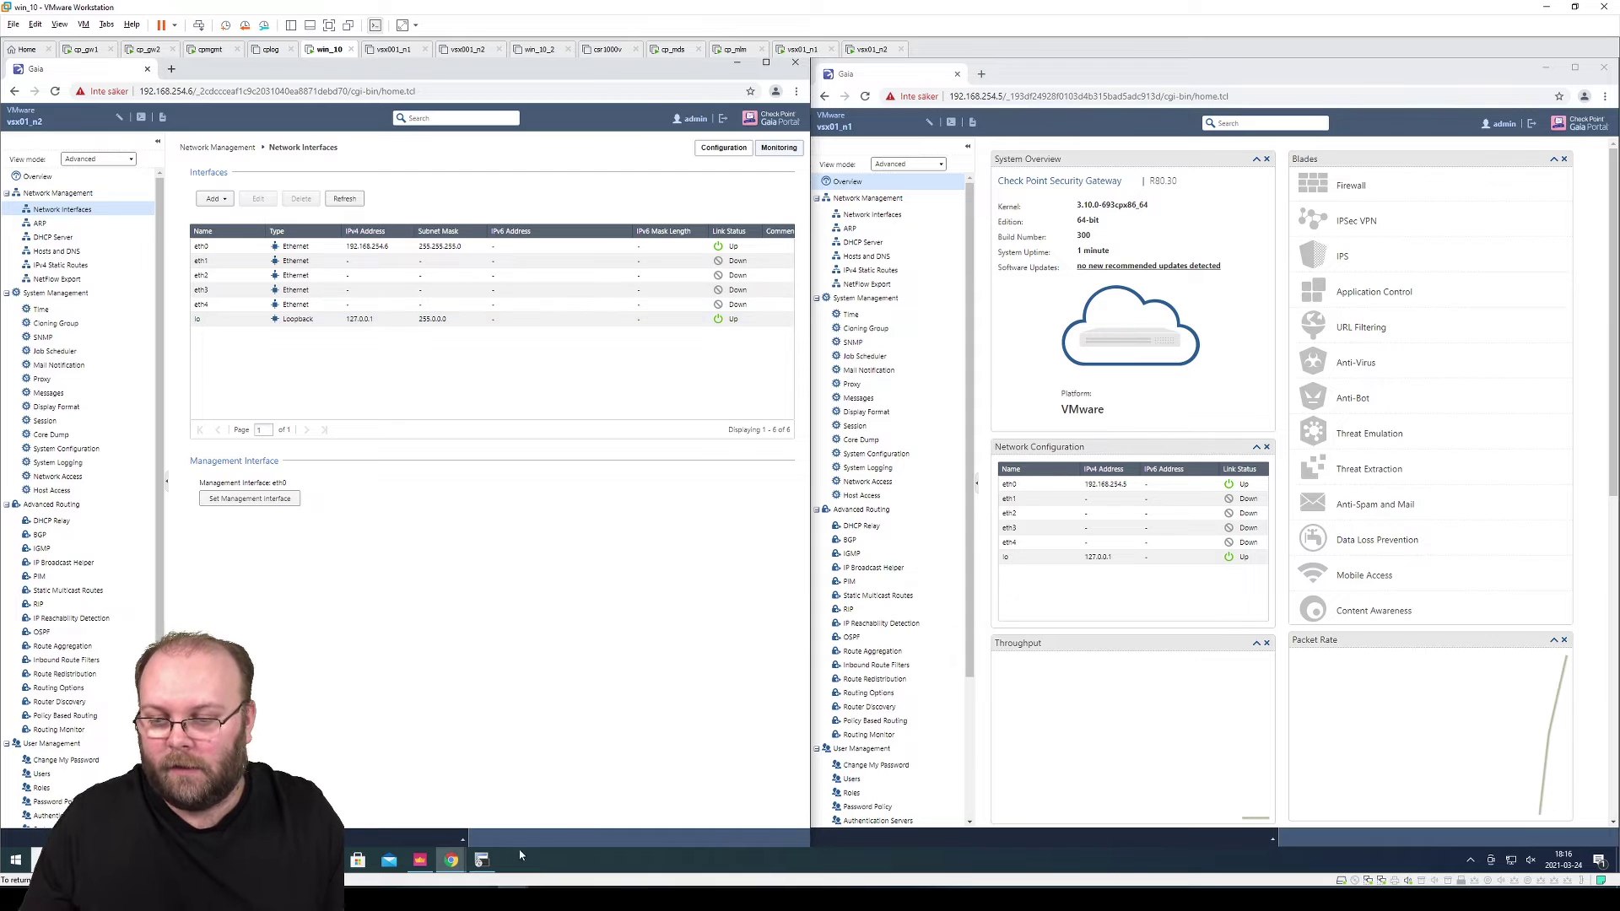
# In SecureCRT, connect to vsx001_n1 and enter username admin
pyautogui.moveTo(493, 860)
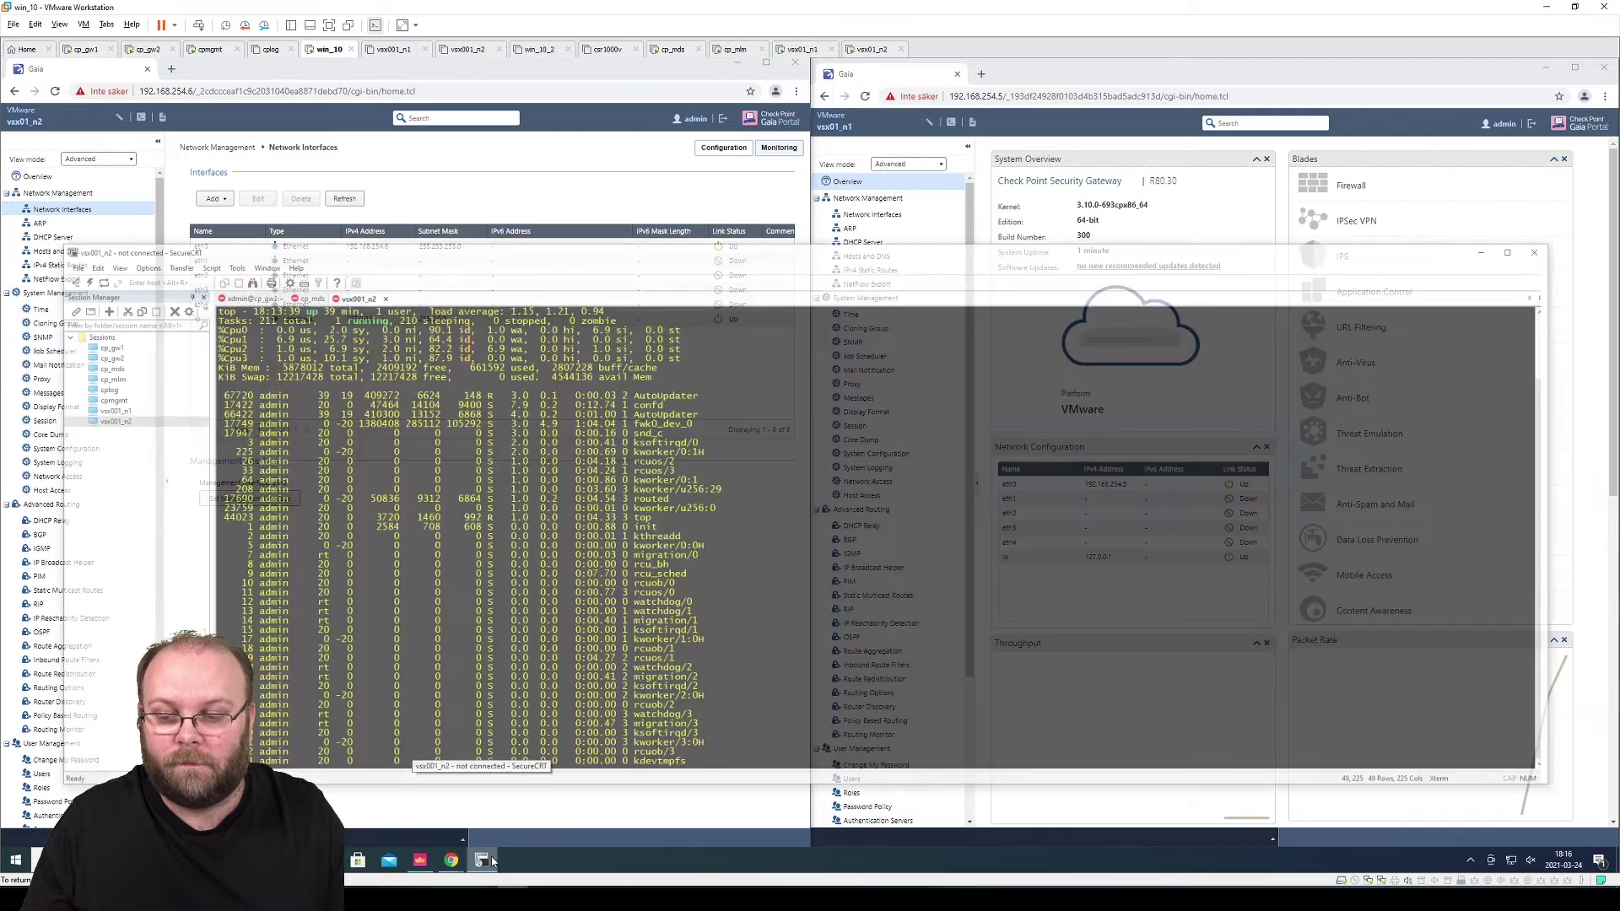
pyautogui.click(481, 817)
pyautogui.doubleClick(78, 363)
pyautogui.write('admin')
pyautogui.press('Return')
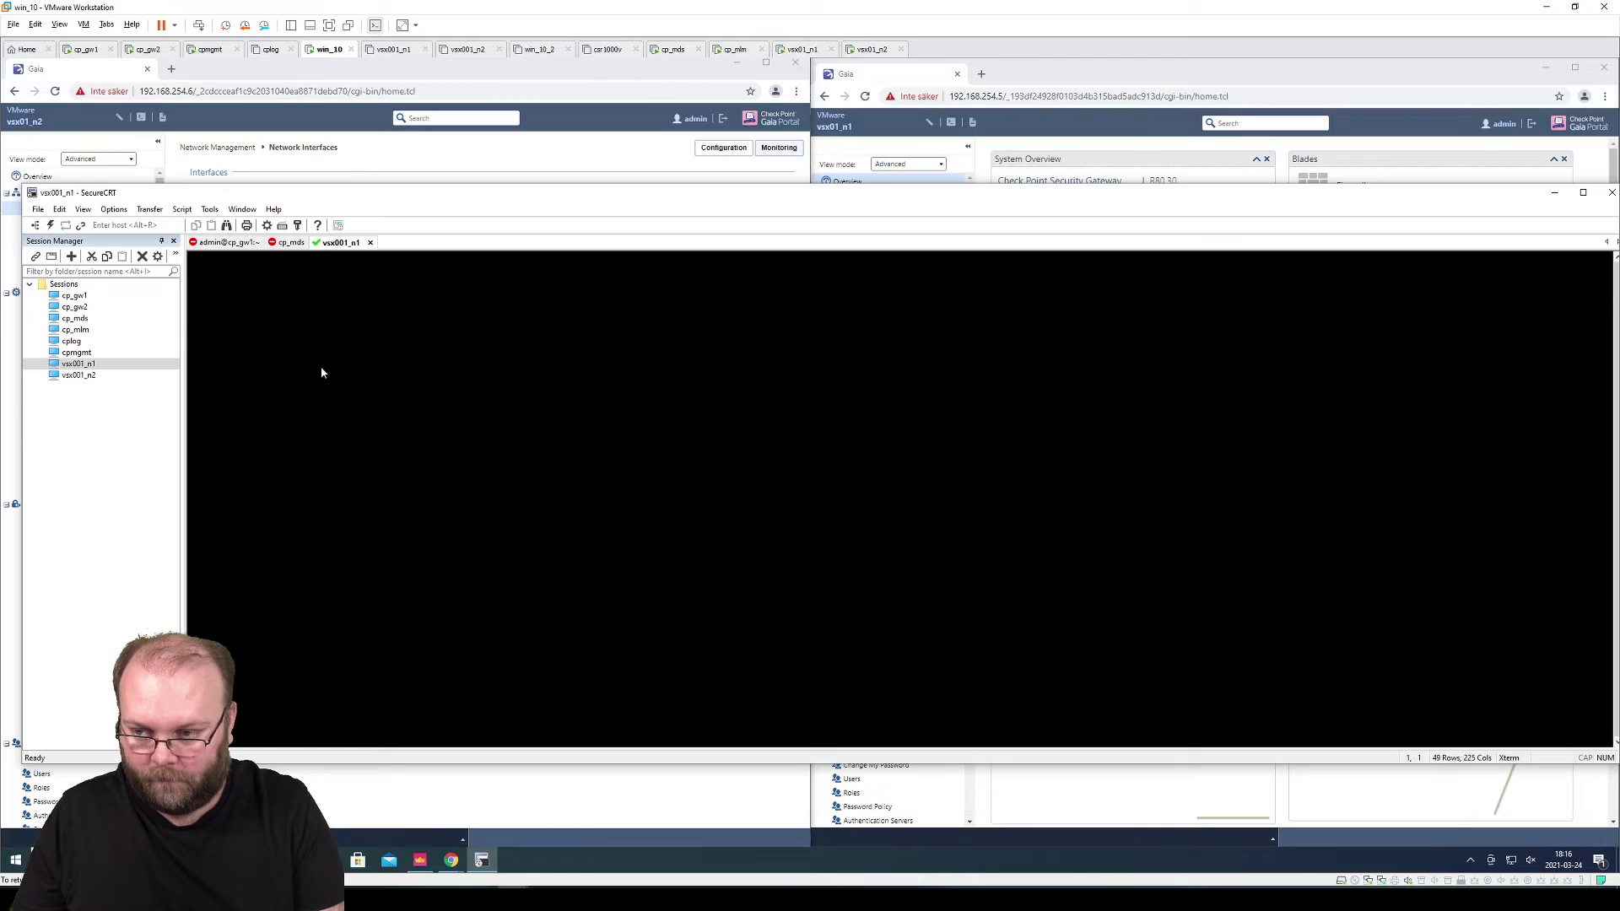
# Connect to vsx001_n2 and log in as admin with the account password
pyautogui.doubleClick(124, 374)
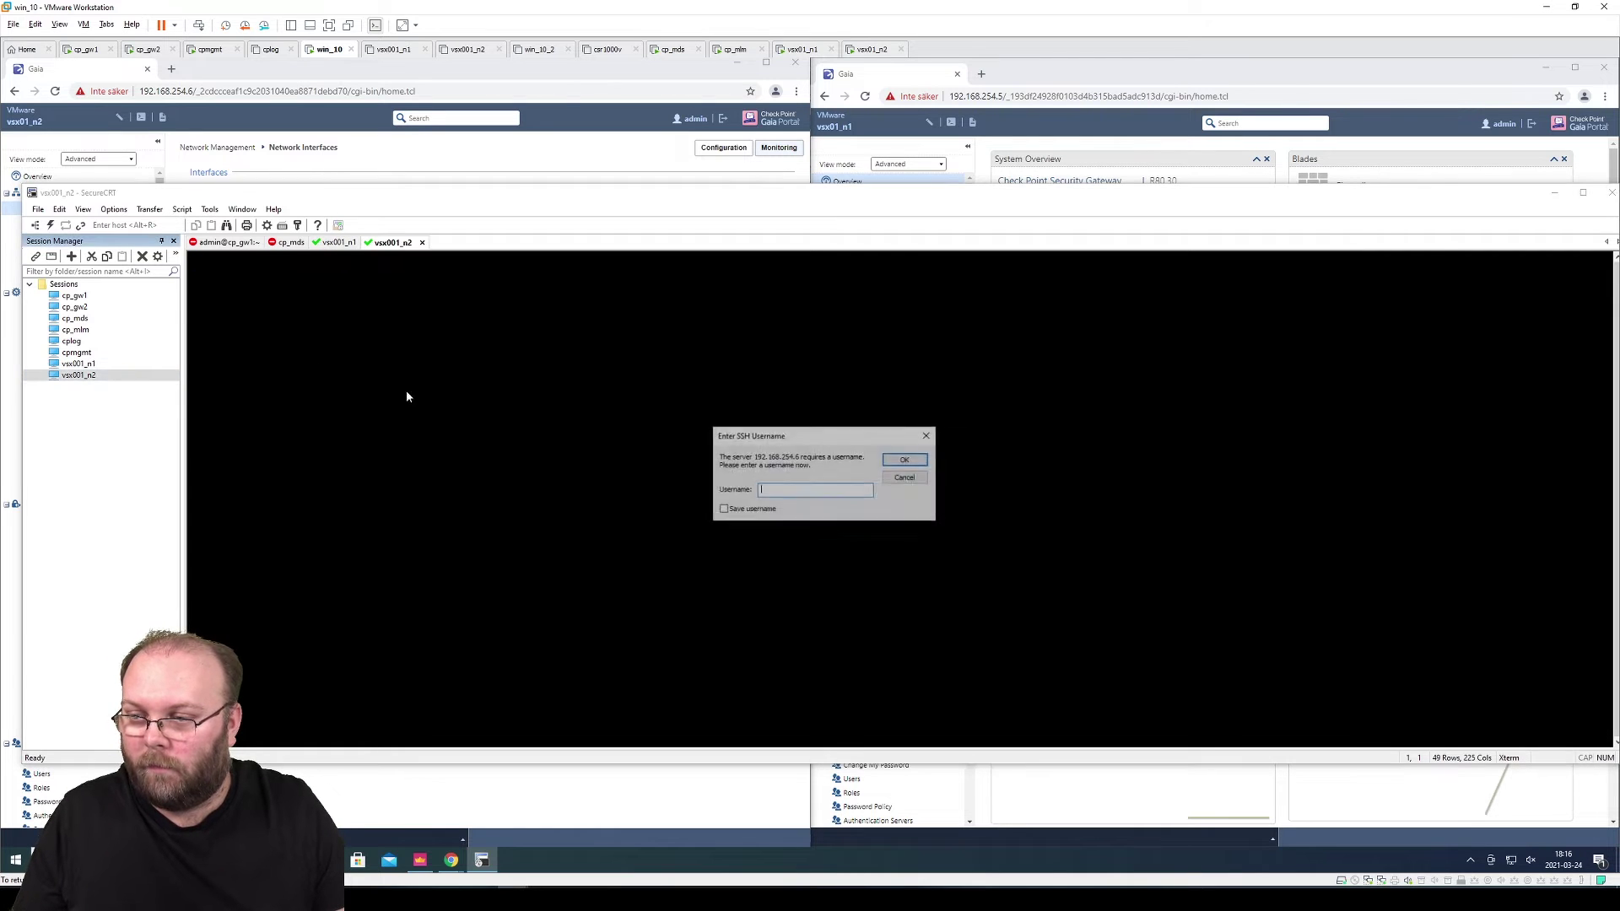
pyautogui.write('admin')
pyautogui.press('Return')
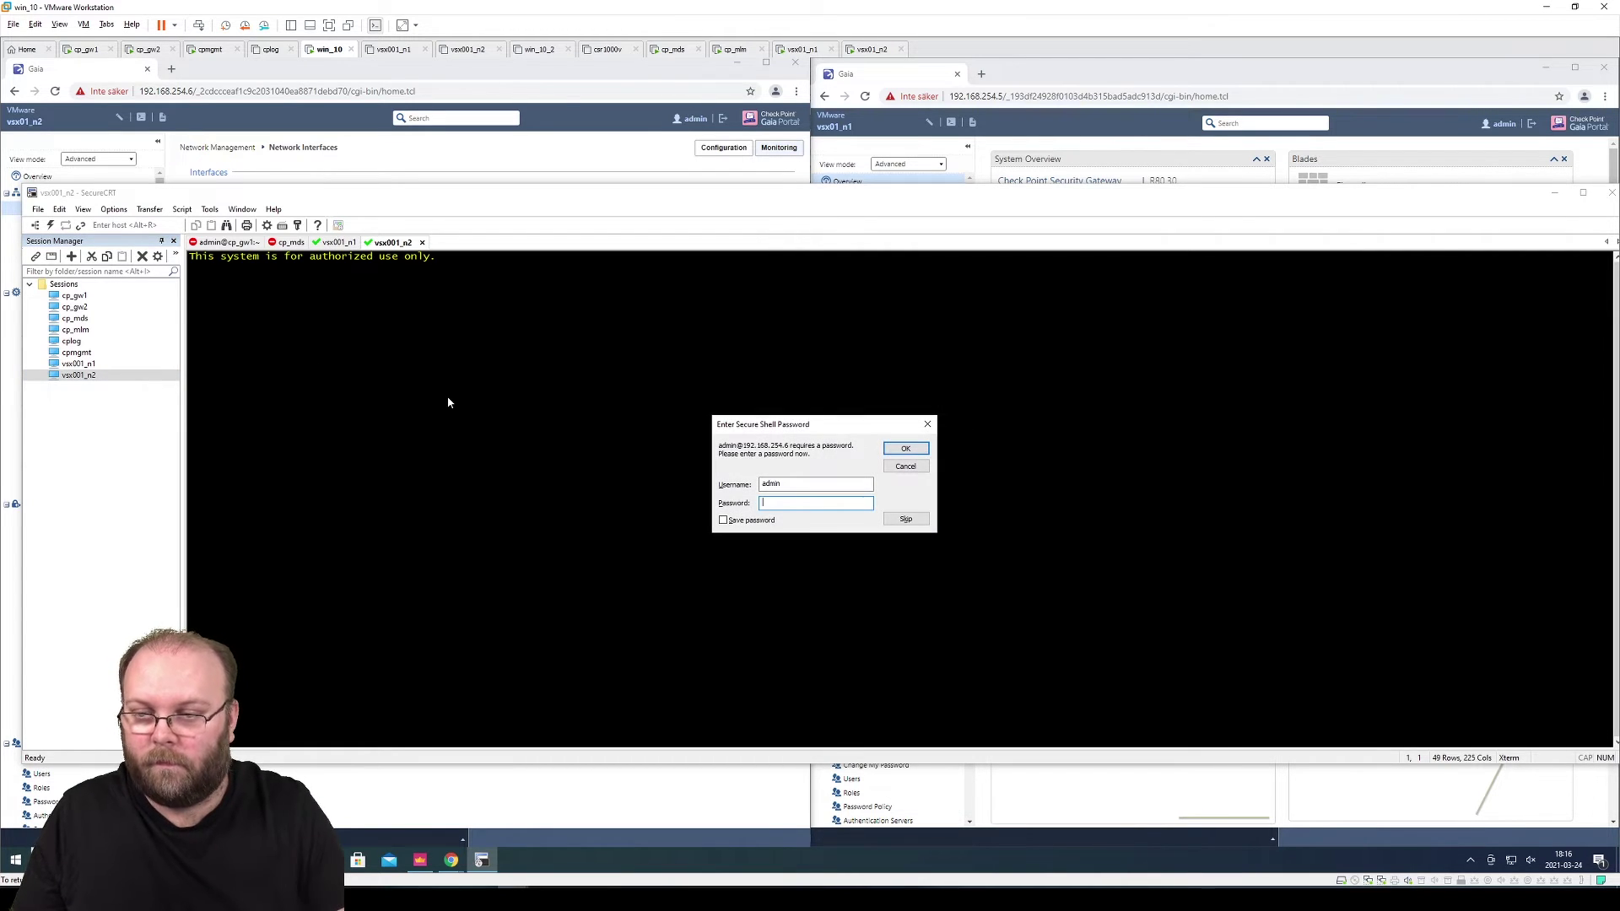
pyautogui.write('admin')
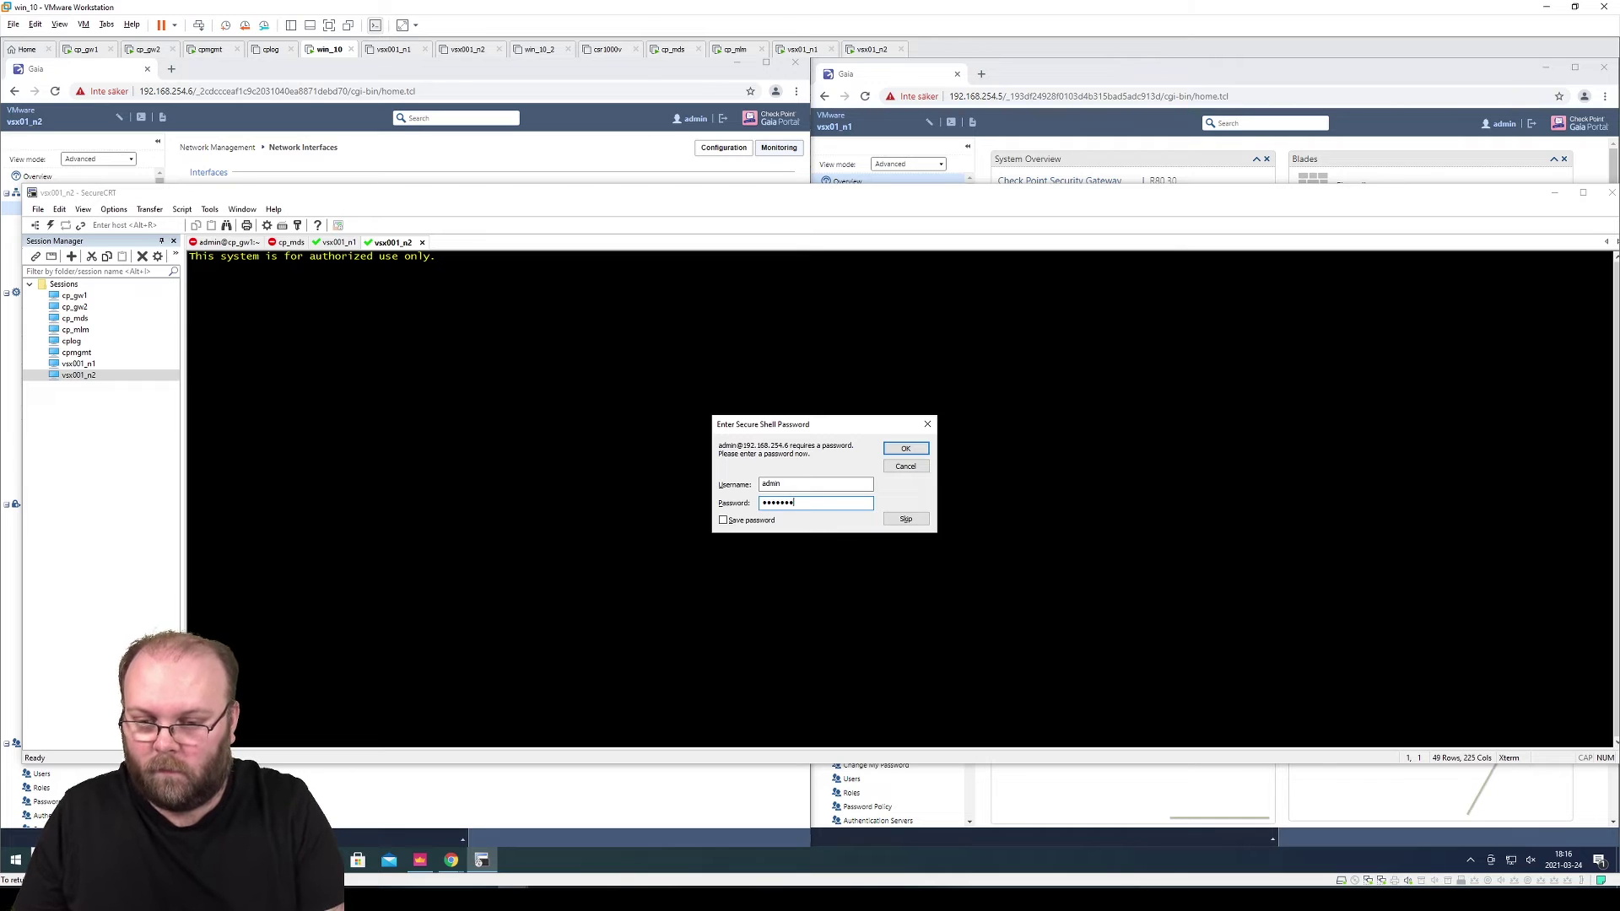
pyautogui.press('Return')
# Log in to vsx001_n1 with the password and page through 'show configuration'
pyautogui.click(340, 243)
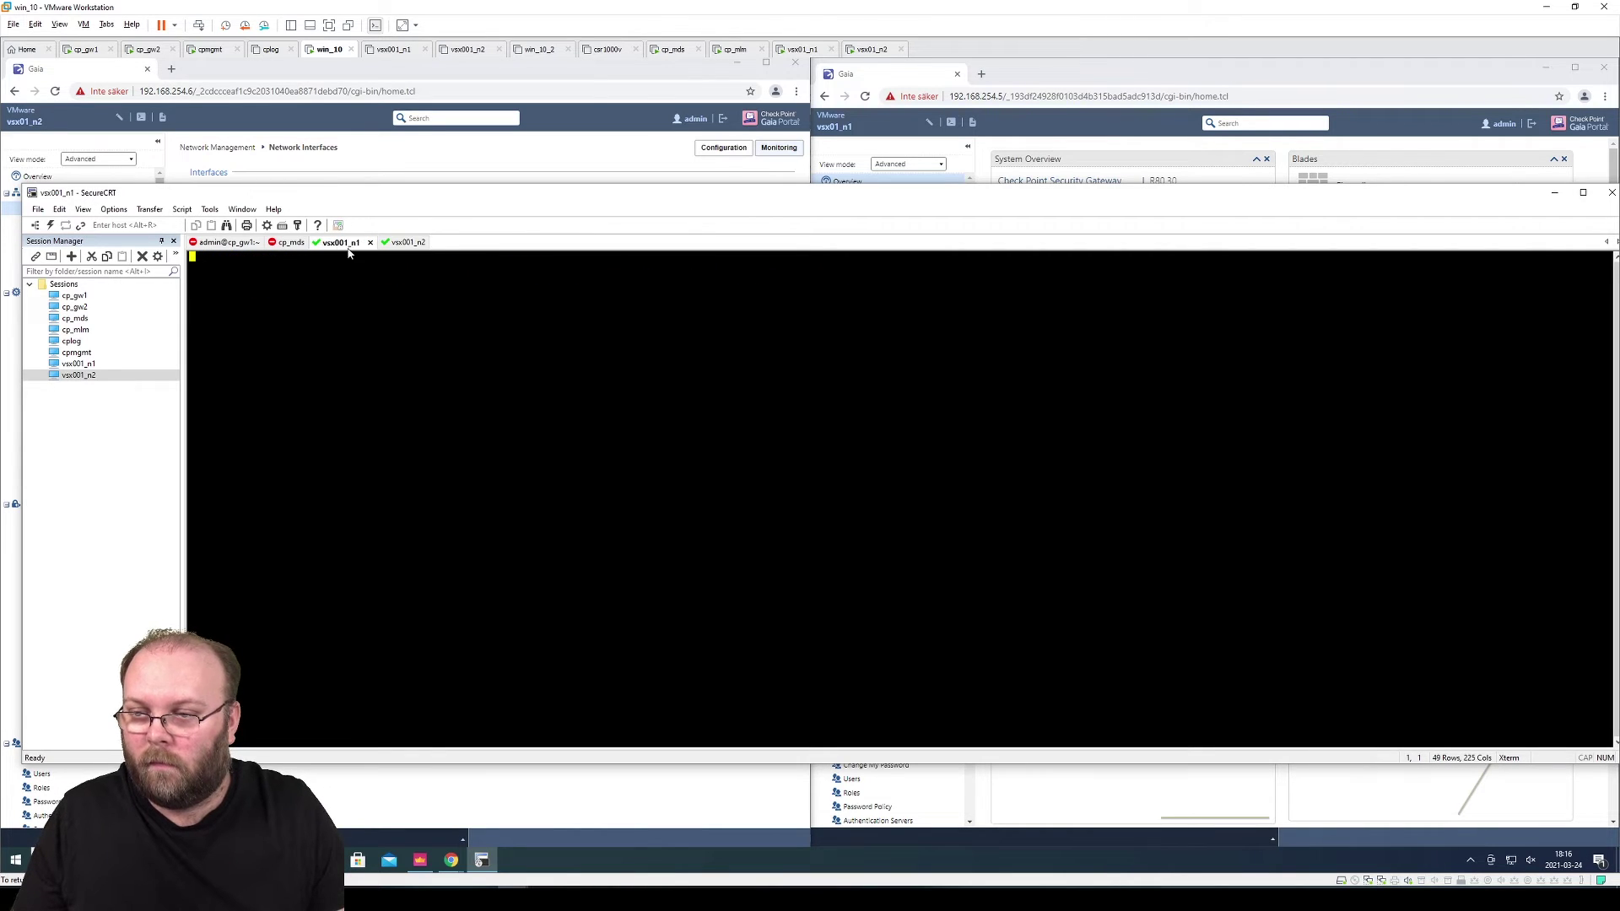
pyautogui.write('admin')
pyautogui.press('Return')
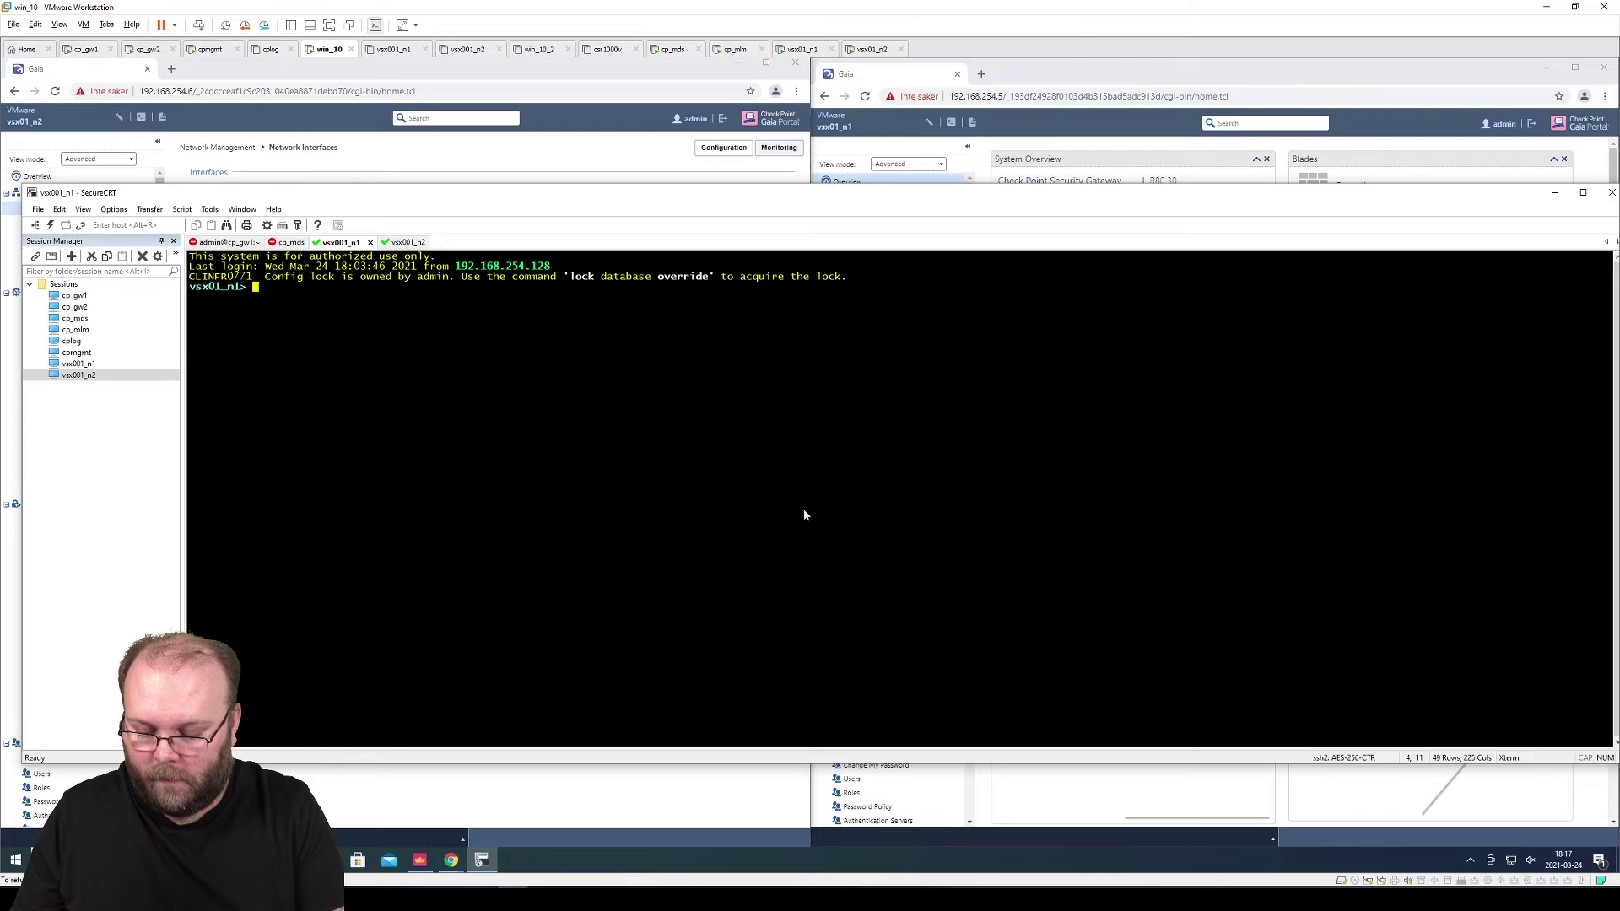
pyautogui.write('show ')
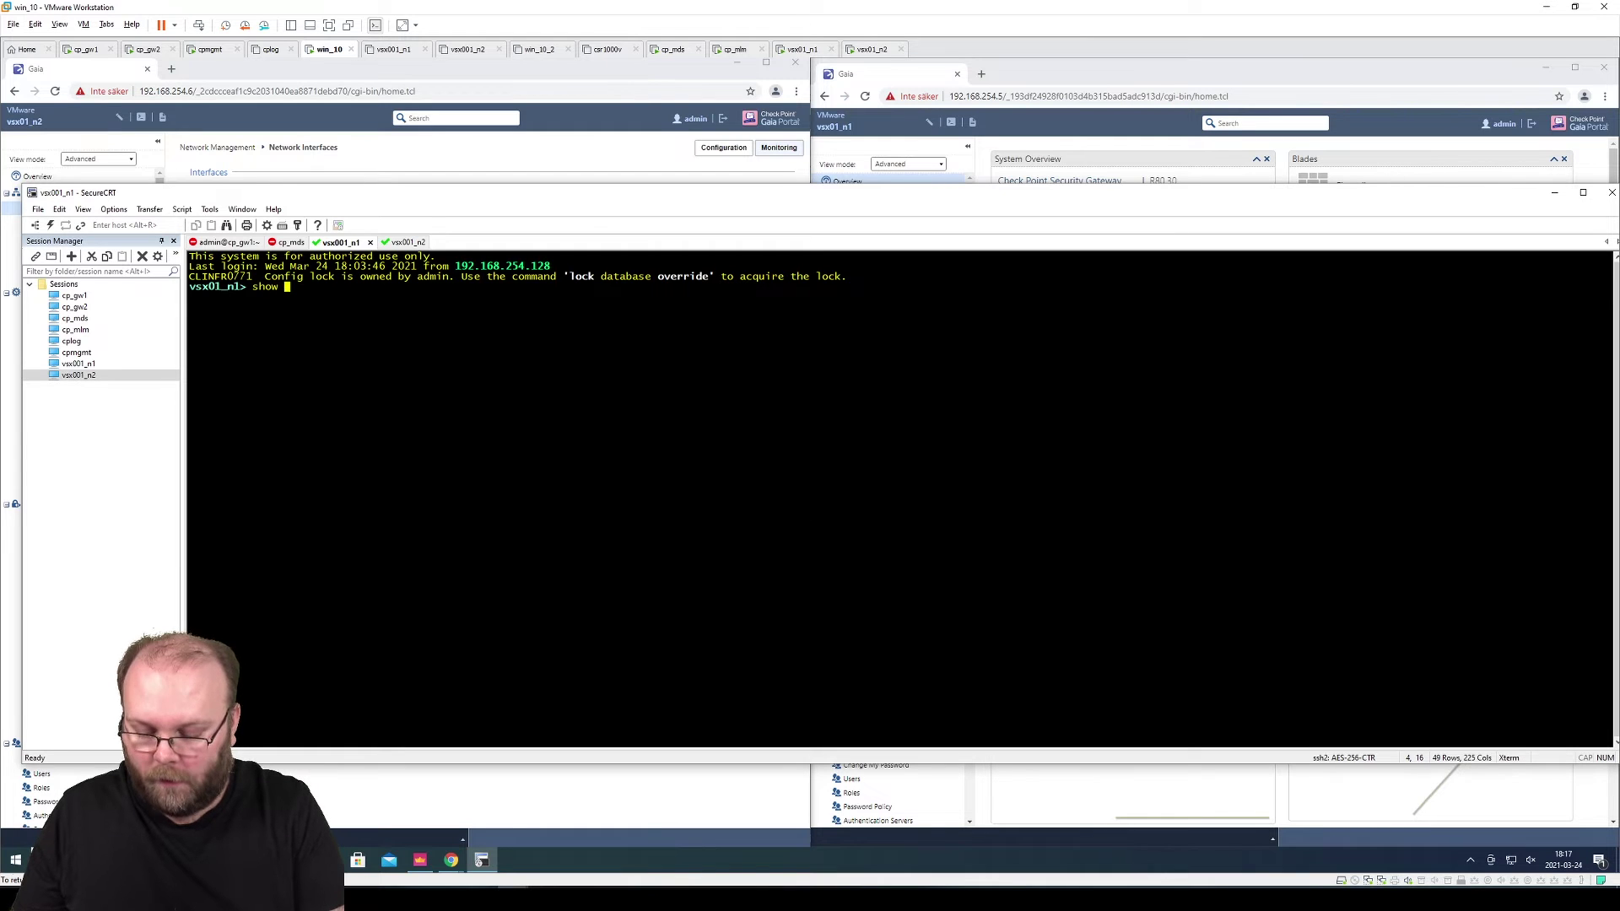
pyautogui.write('configuration')
pyautogui.press('Return')
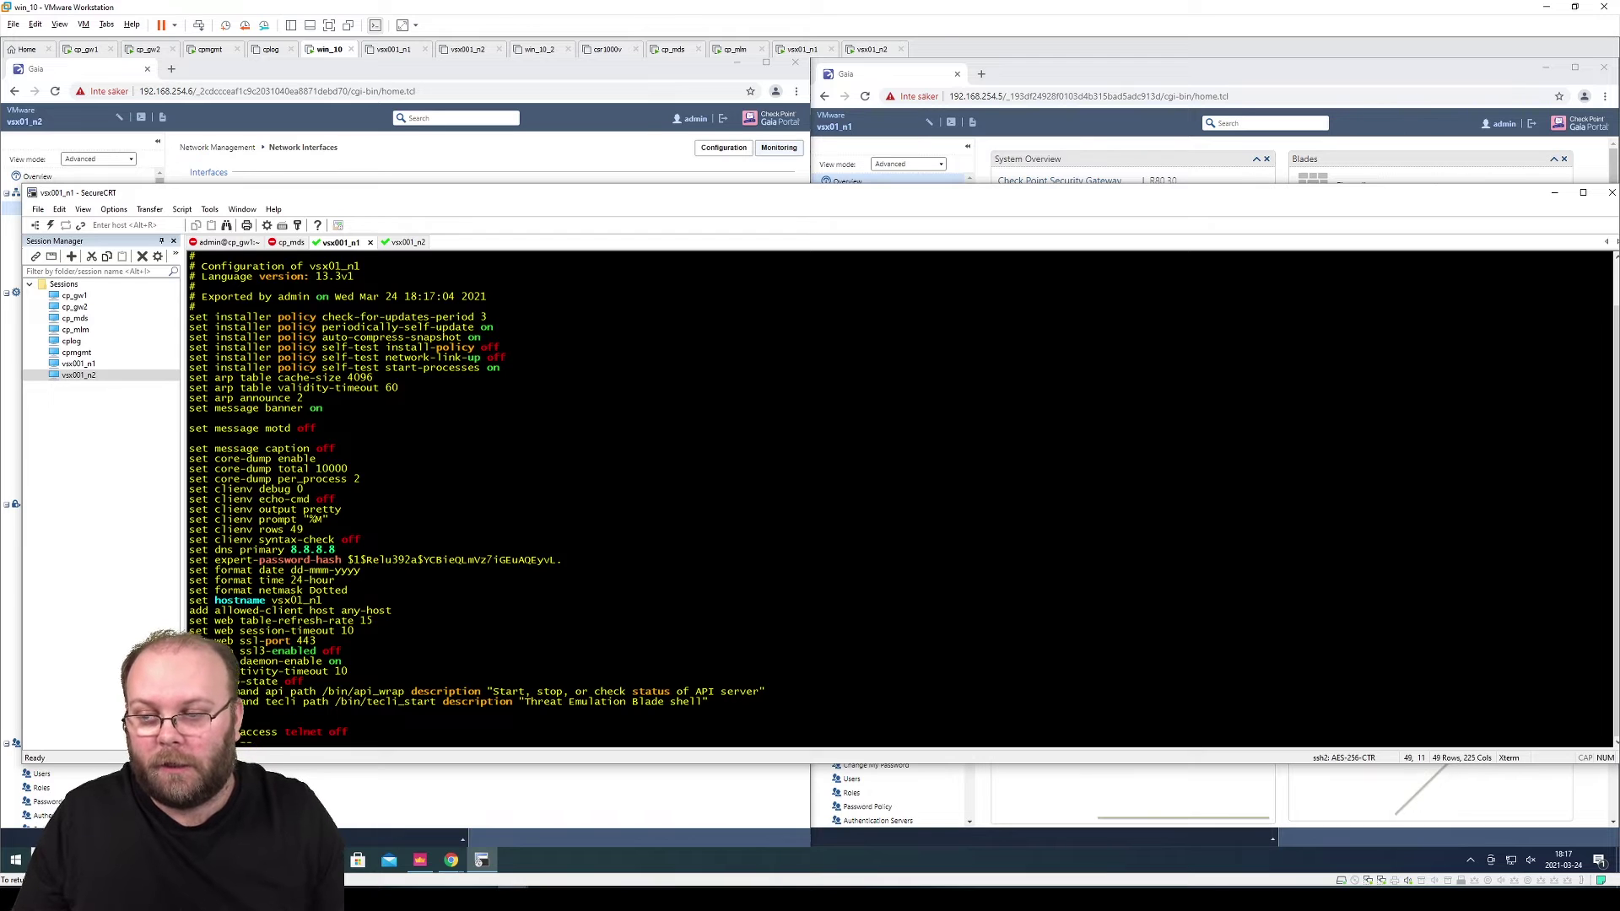
pyautogui.press('space')
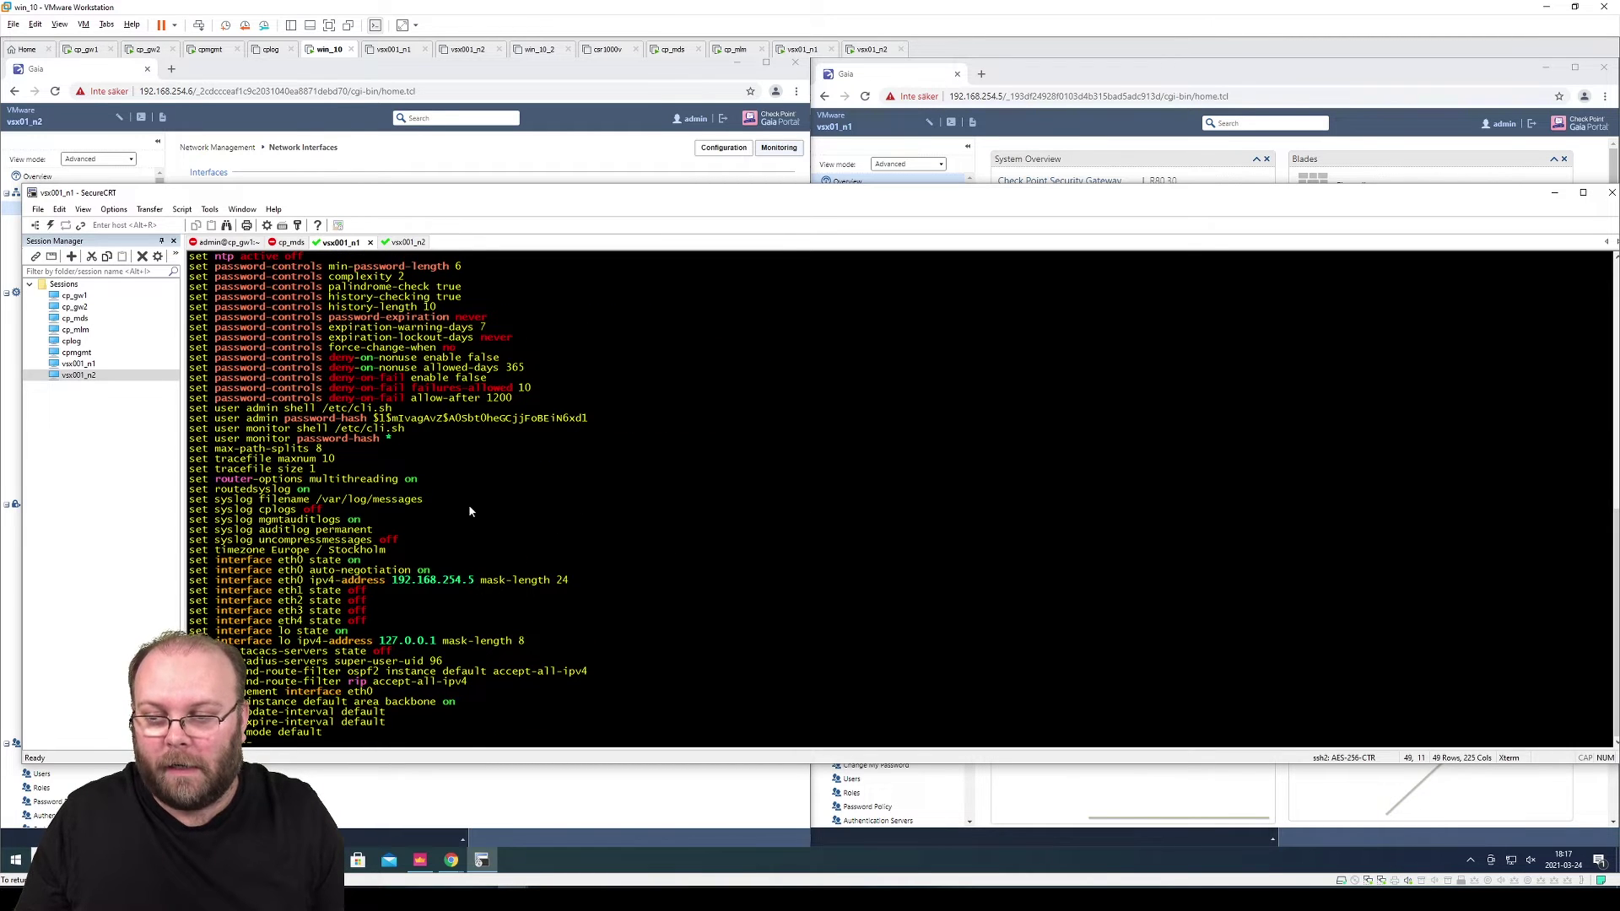
pyautogui.press('space')
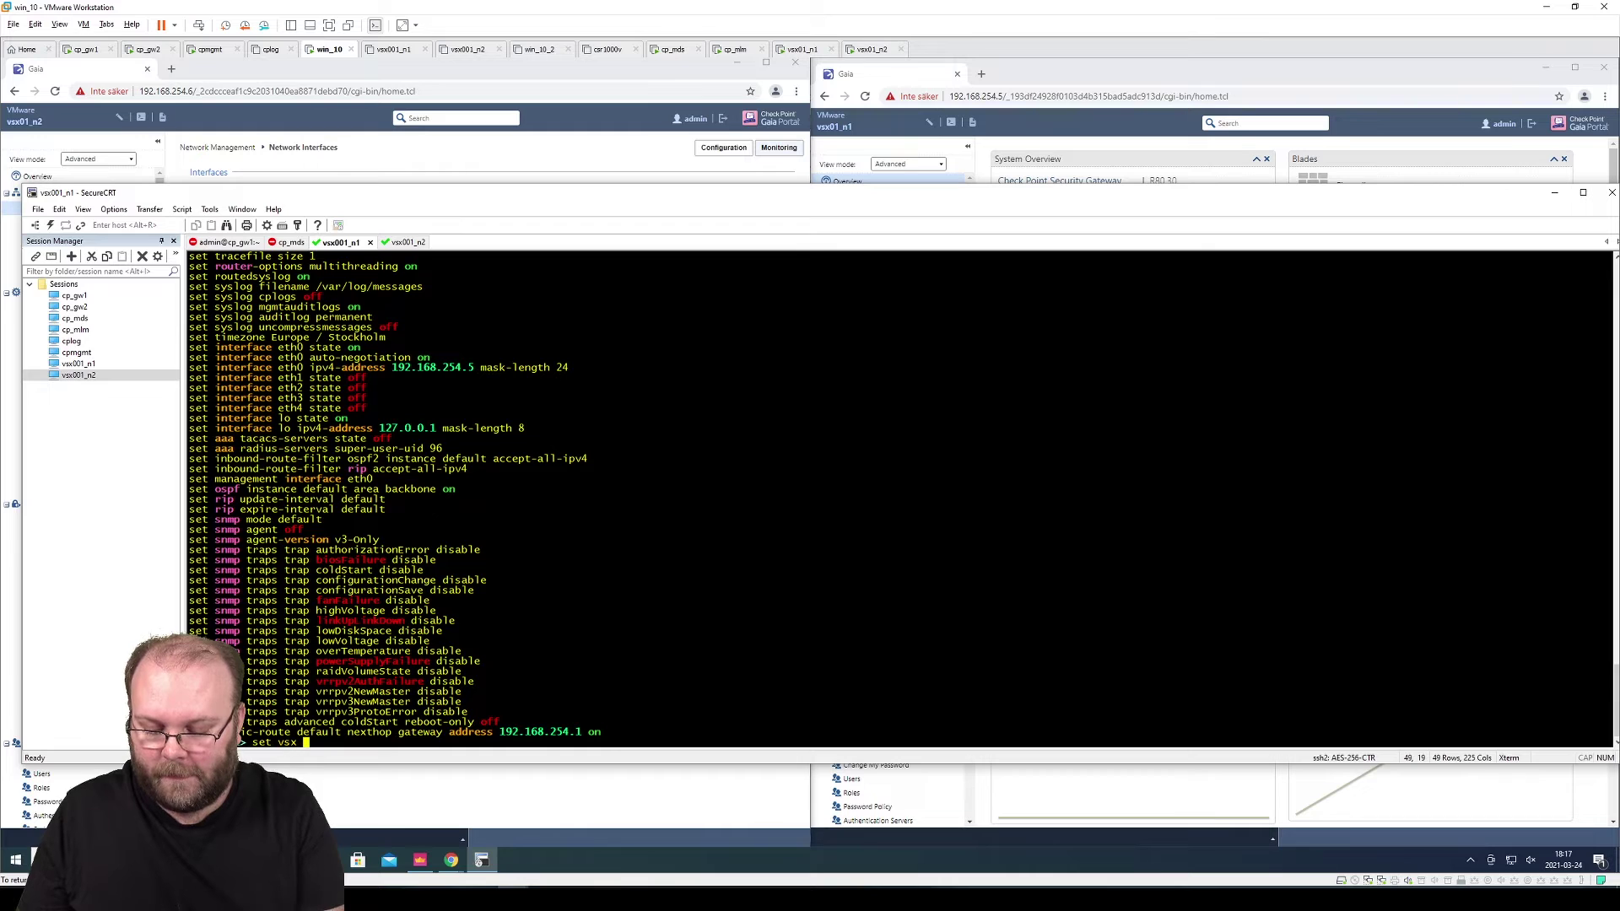
# Run 'lock database override' and then 'set vsx on' on vsx01_n1
pyautogui.press('Return')
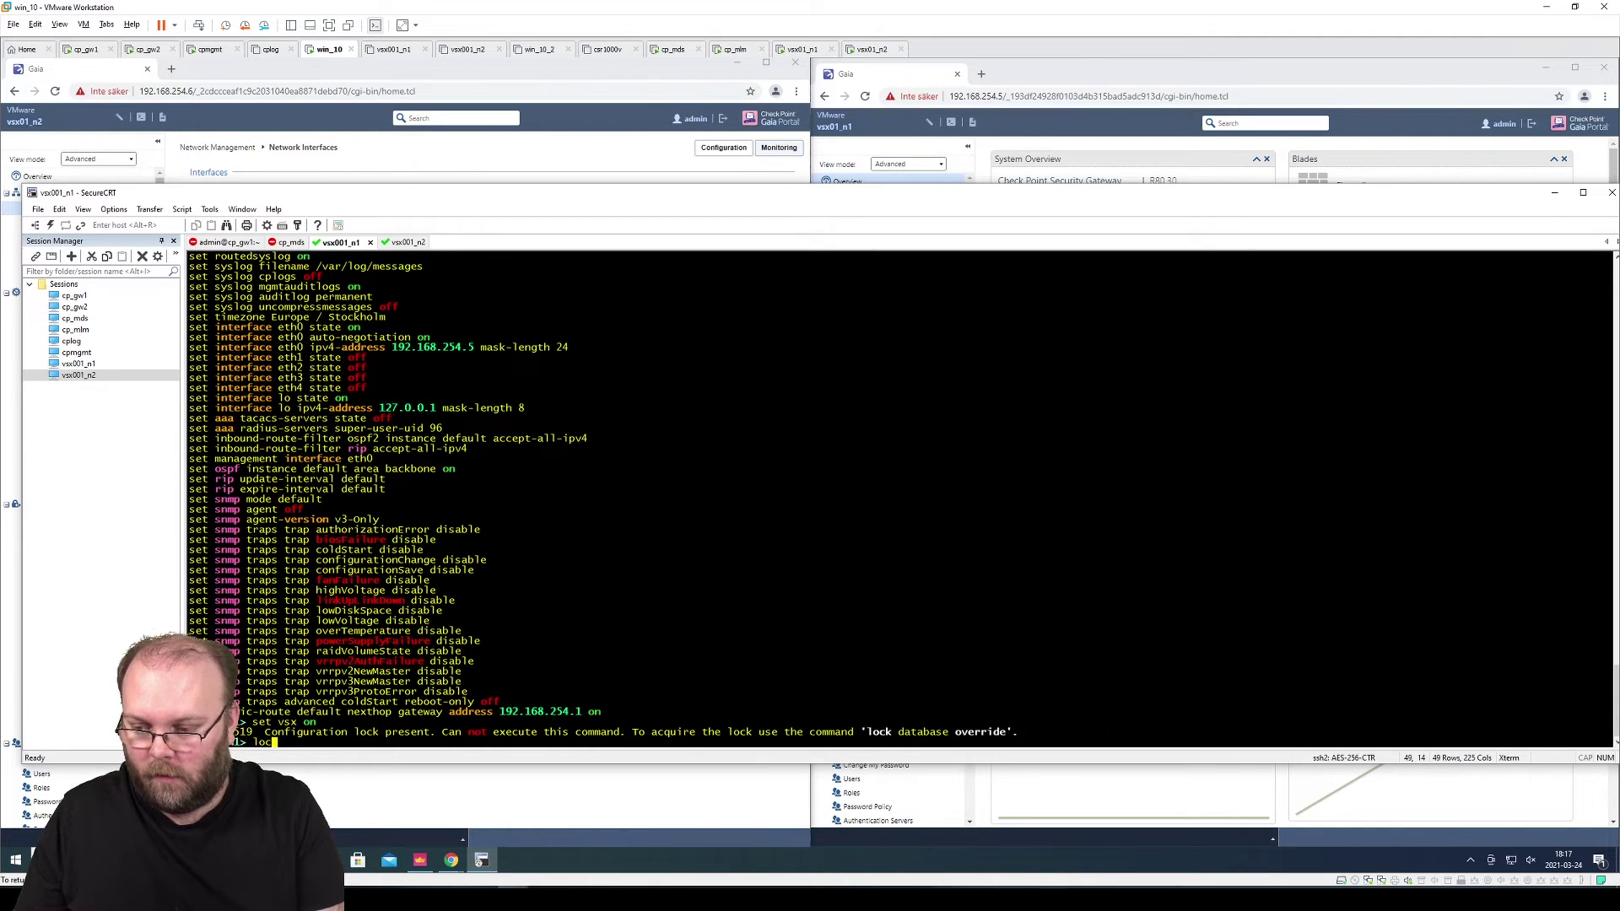
pyautogui.write('lock database override')
pyautogui.press('Return')
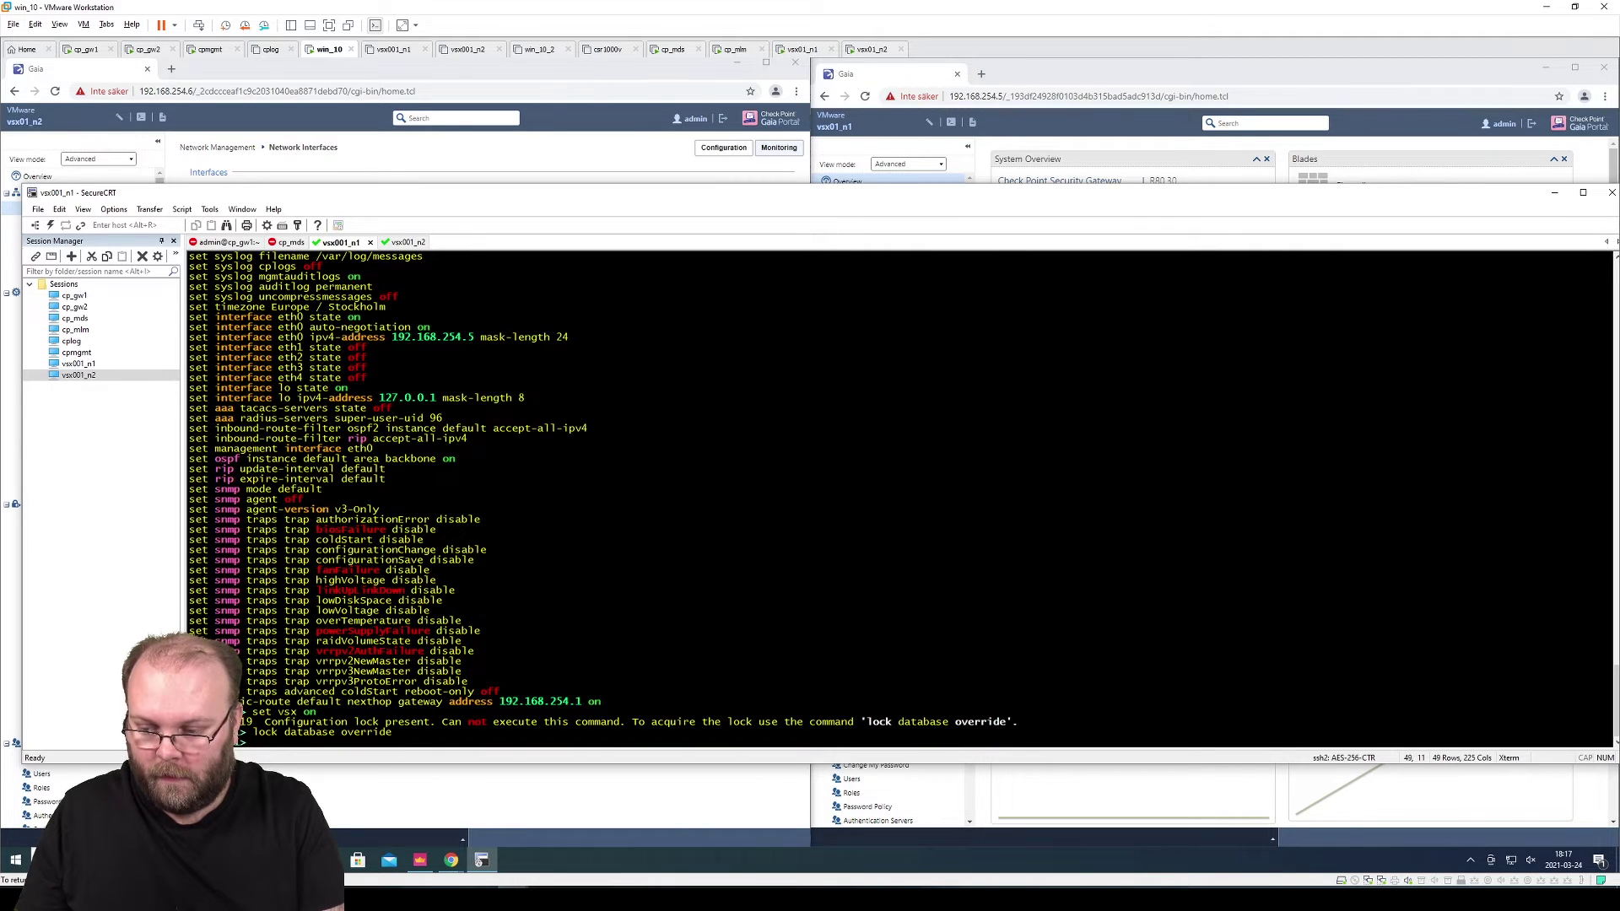
pyautogui.write('set')
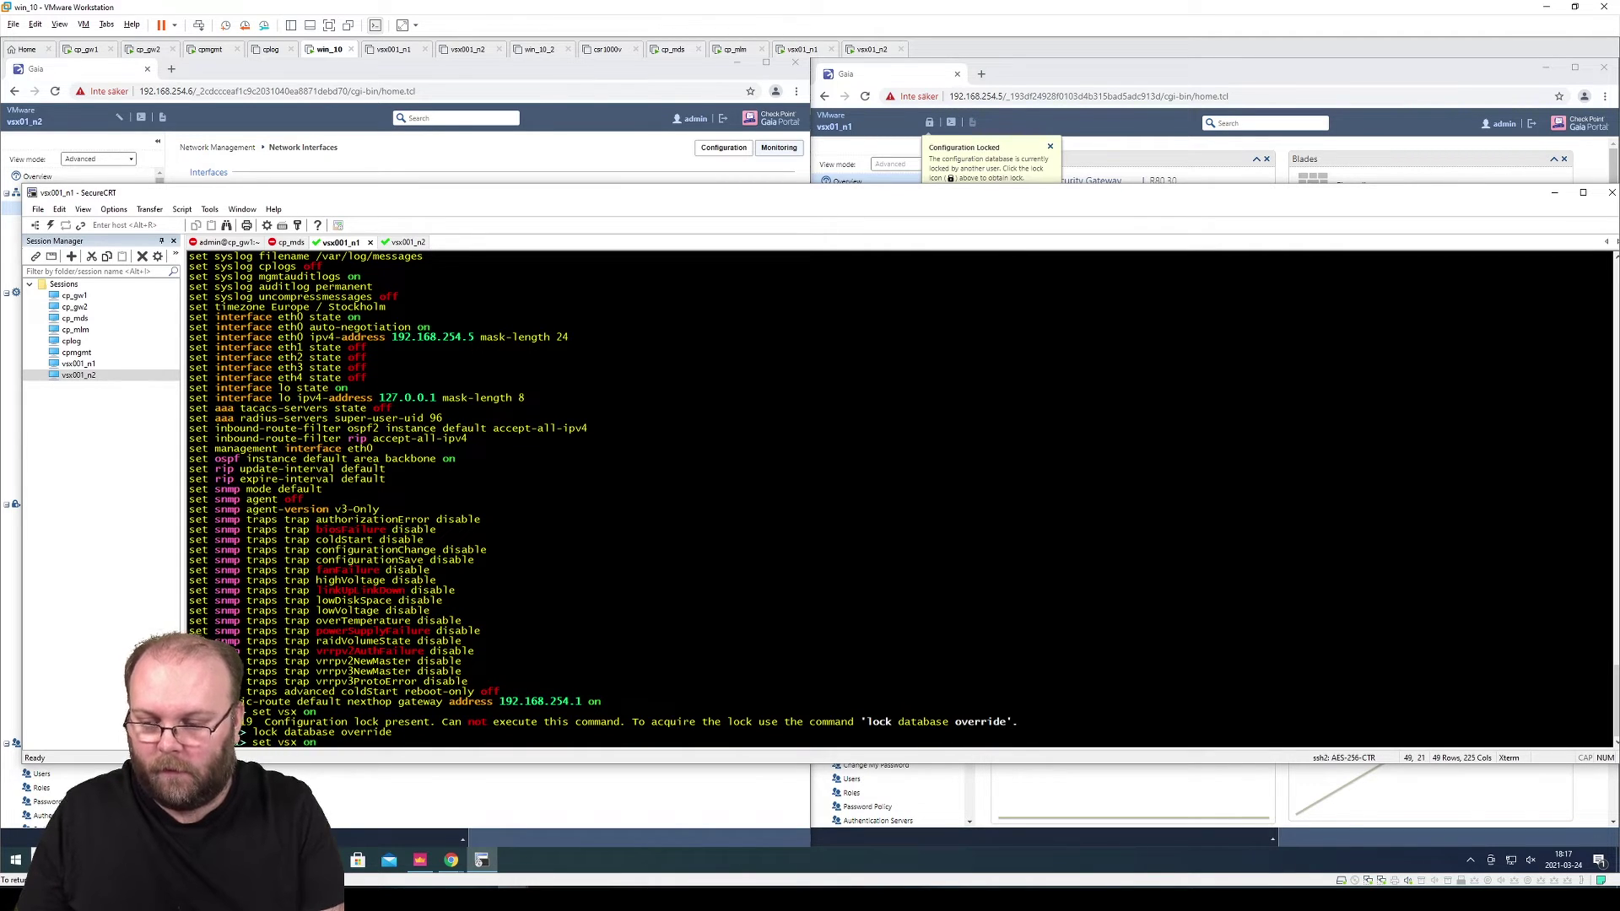
pyautogui.write(' vsx on')
pyautogui.press('Return')
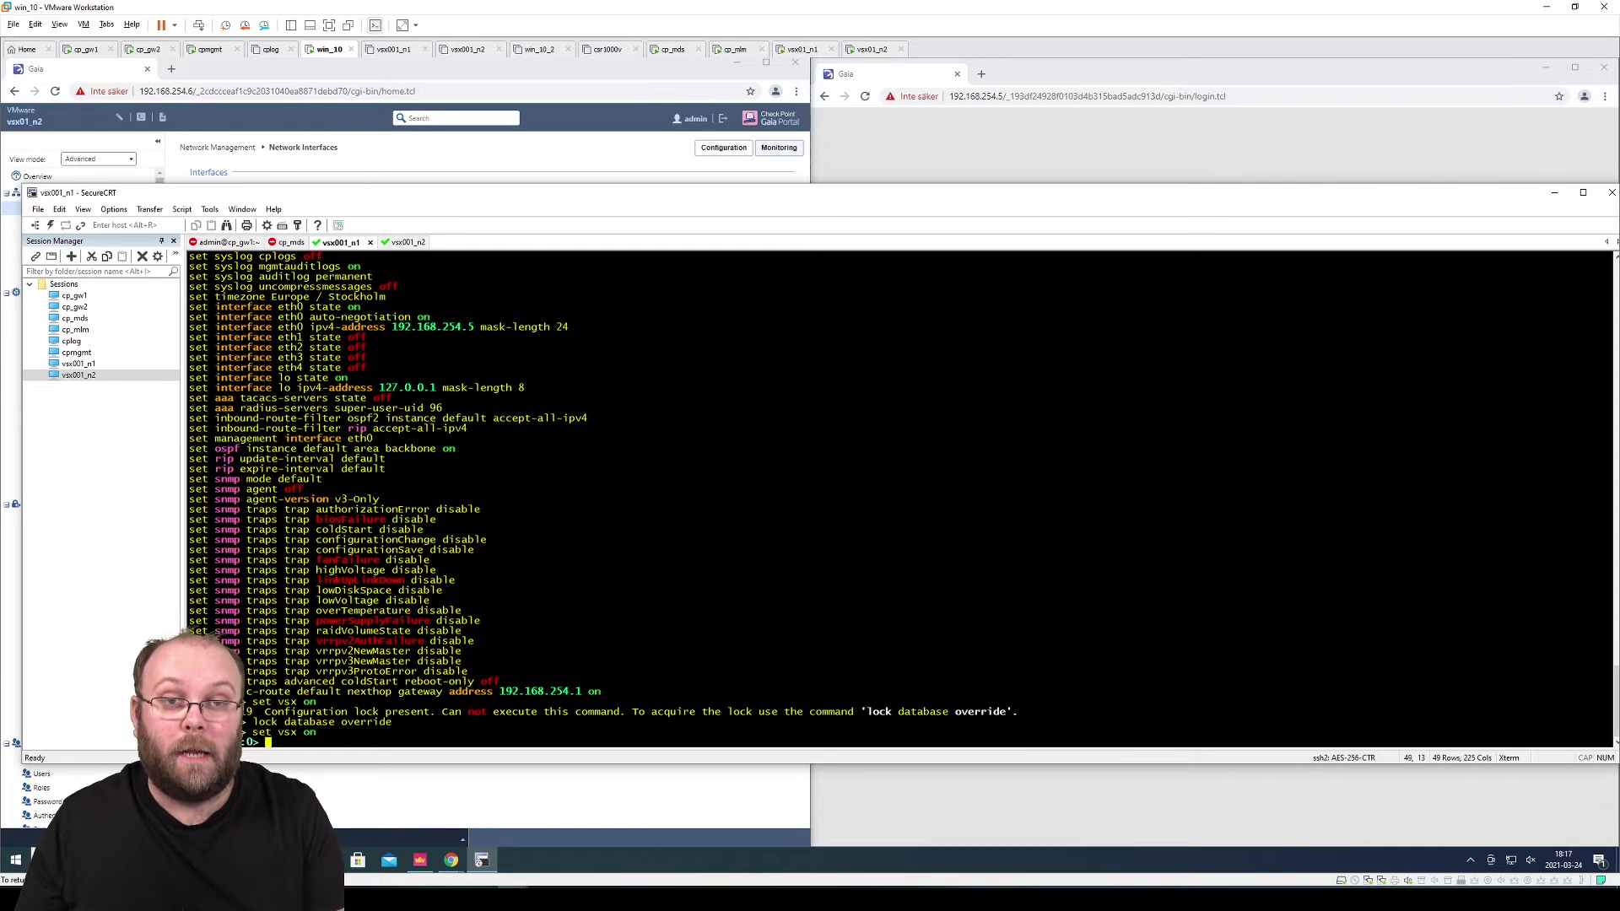
# On vsx01_n2, run 'lock database override' (fixing the 'databse' typo), then 'set vsx on'
pyautogui.click(402, 243)
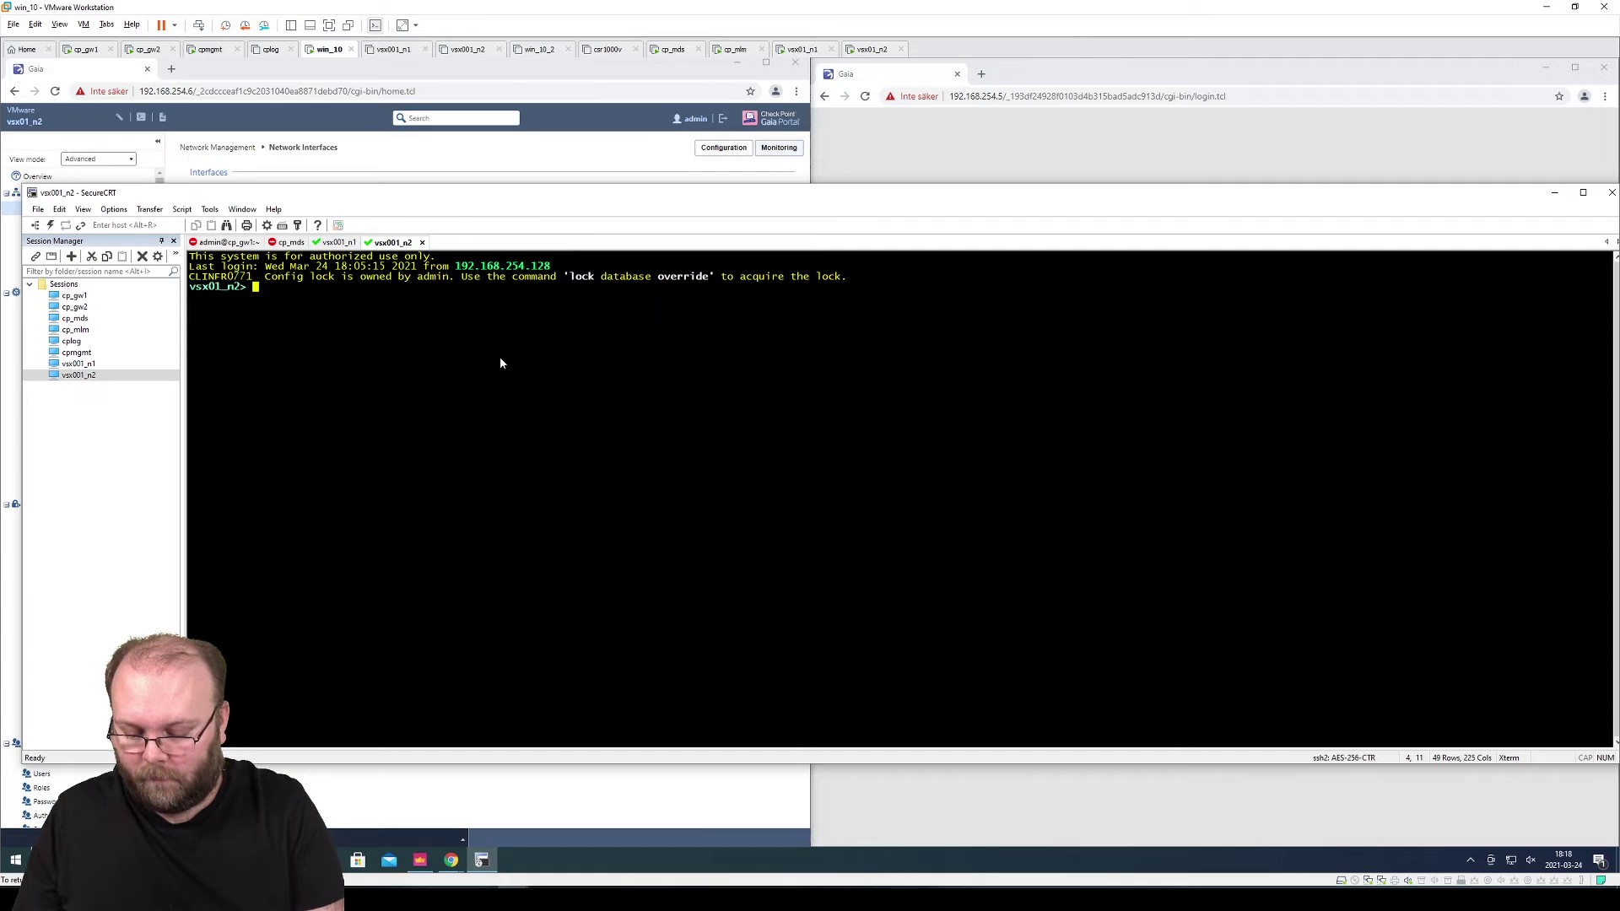
pyautogui.write('lock databs')
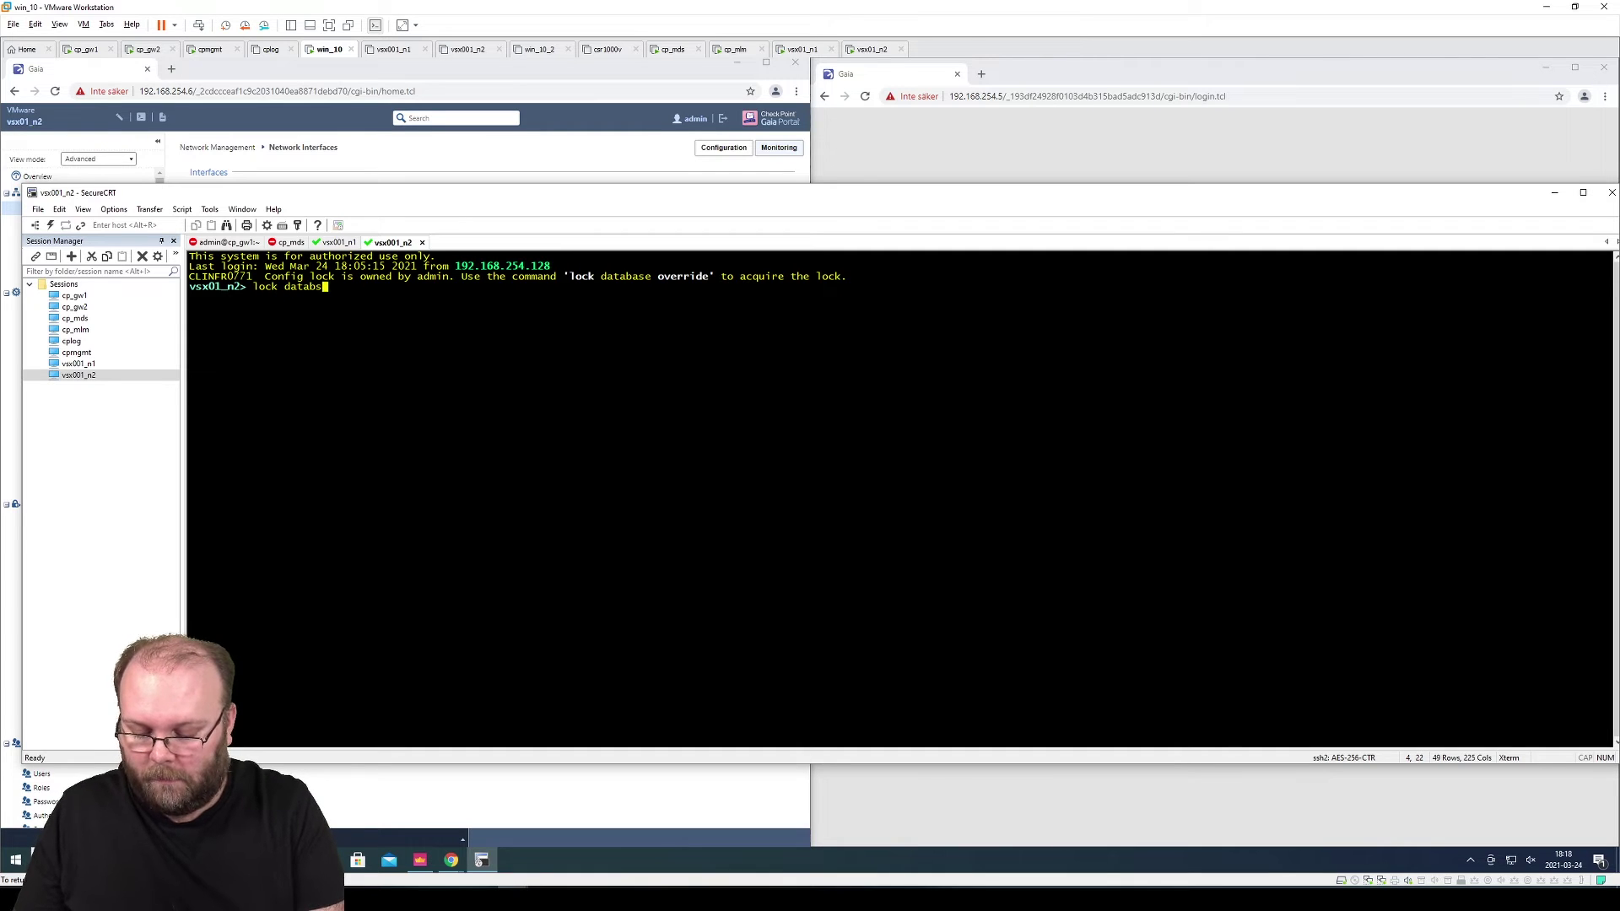
pyautogui.write('e override')
pyautogui.press('Return')
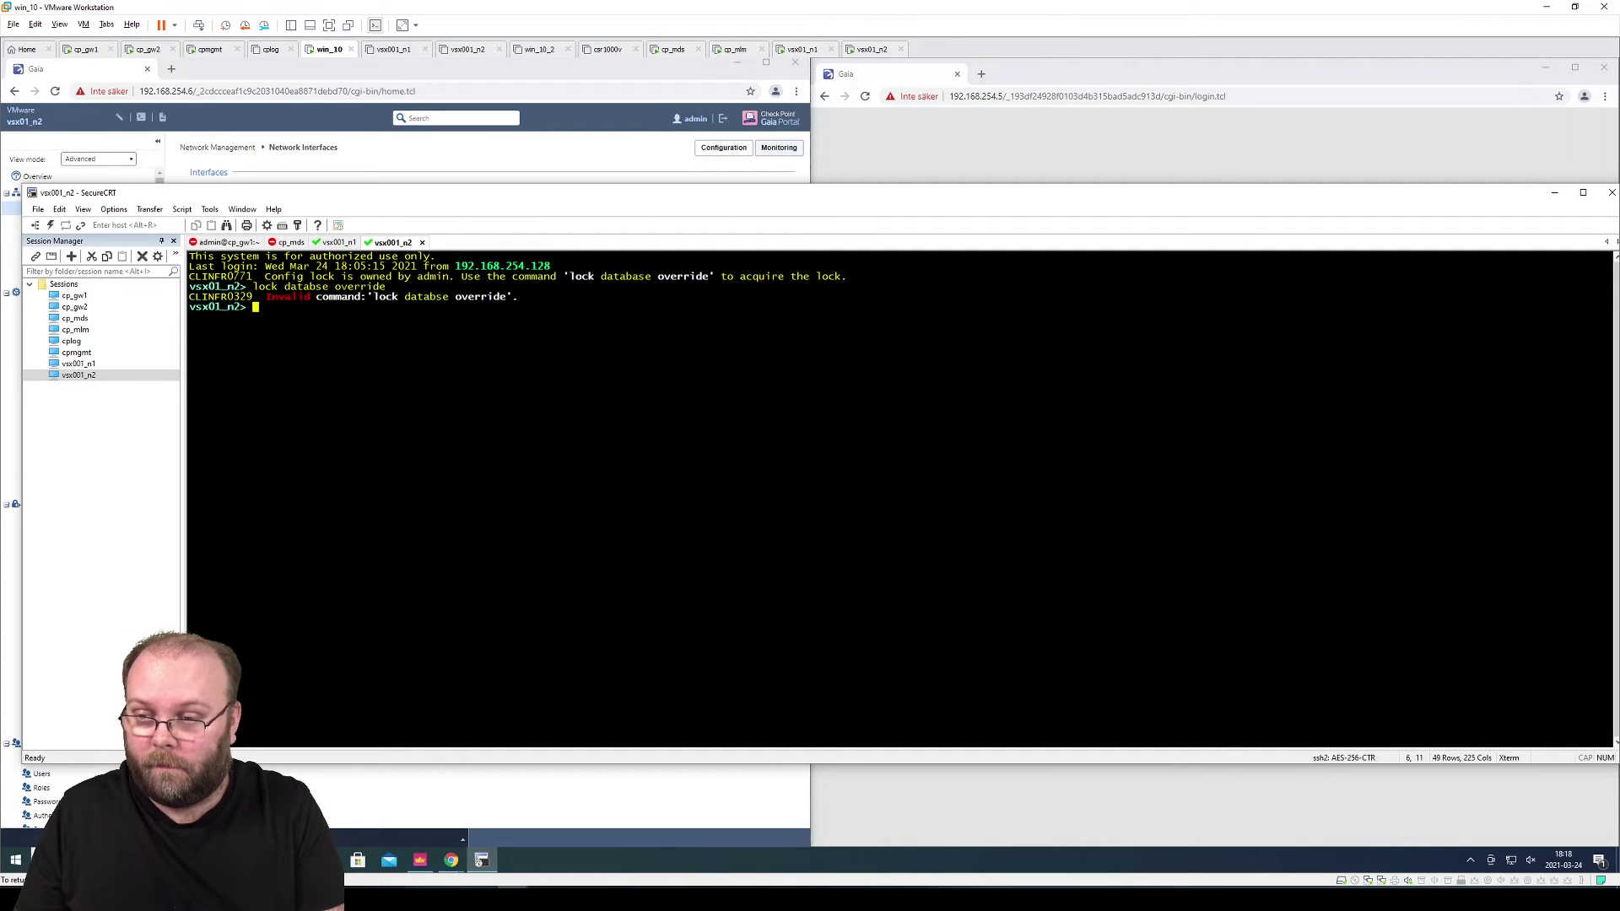
pyautogui.press('Up')
pyautogui.press('Left')
pyautogui.press('Left')
pyautogui.press('Left')
pyautogui.press('Left')
pyautogui.press('Left')
pyautogui.press('Left')
pyautogui.press('Left')
pyautogui.press('Left')
pyautogui.press('Left')
pyautogui.press('Left')
pyautogui.press('Left')
pyautogui.press('Left')
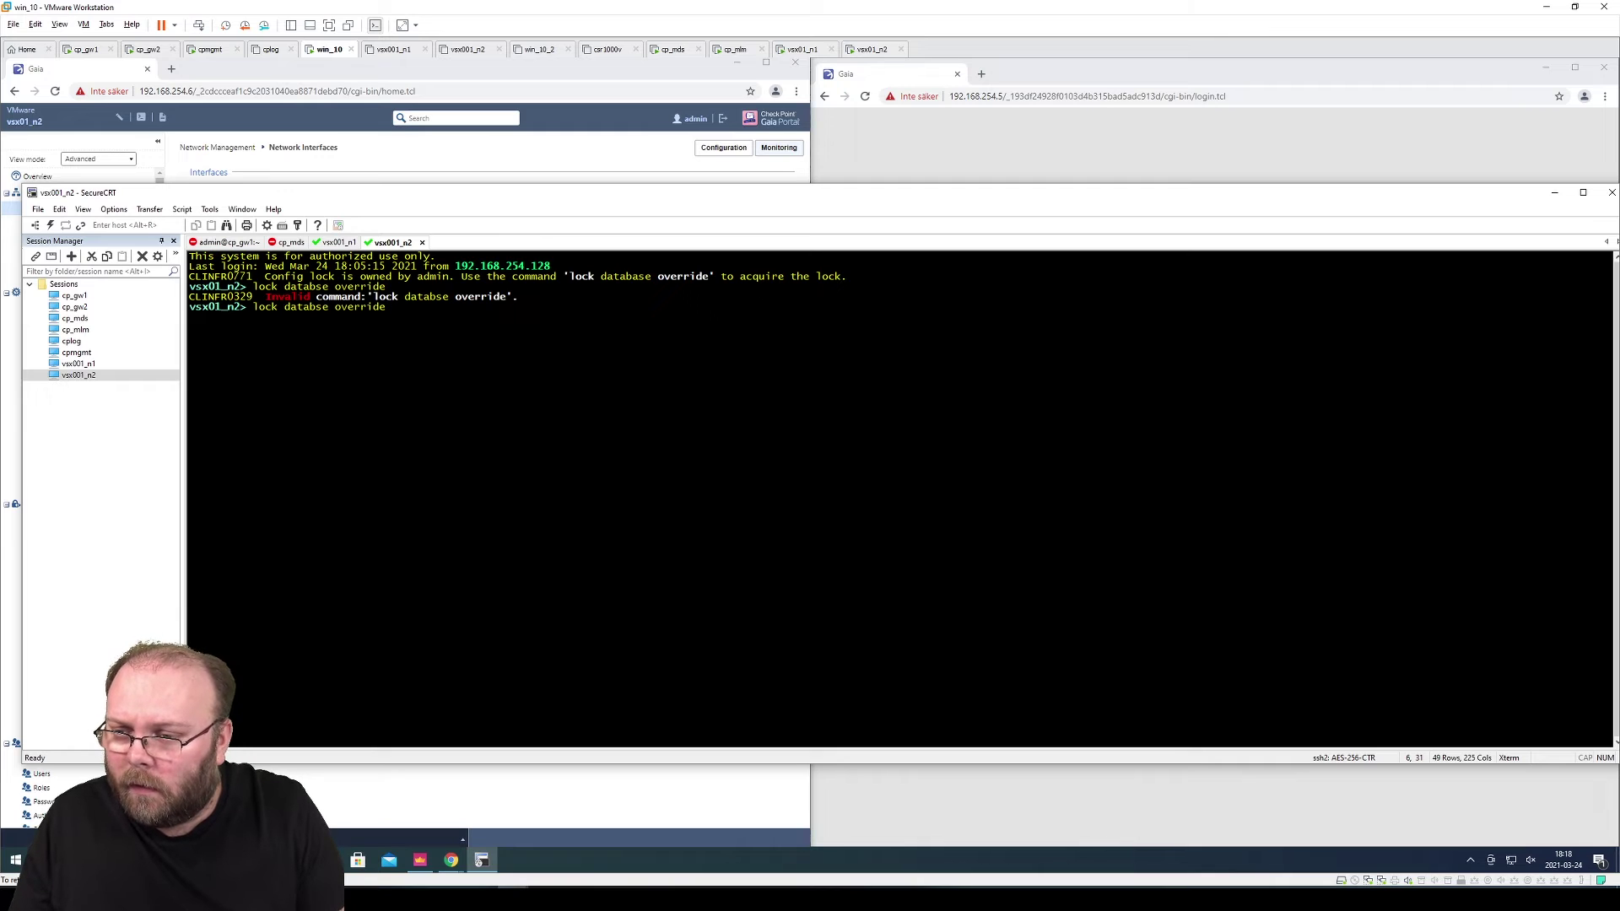
pyautogui.press('Right')
pyautogui.write('a')
pyautogui.press('Return')
pyautogui.write('set vsx on')
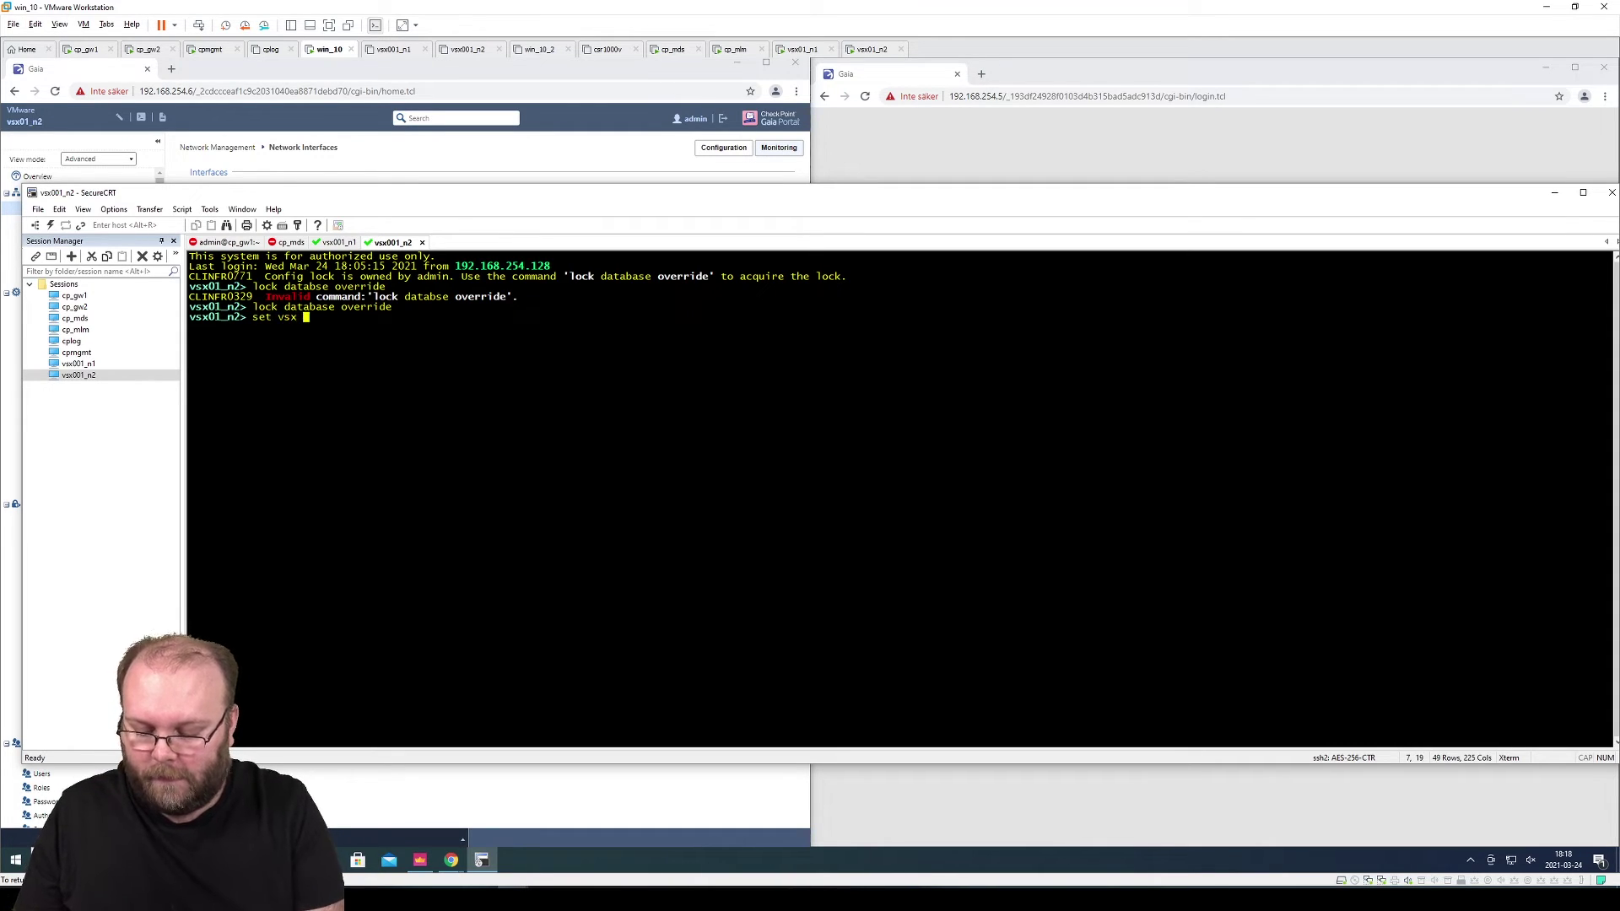
pyautogui.press('Return')
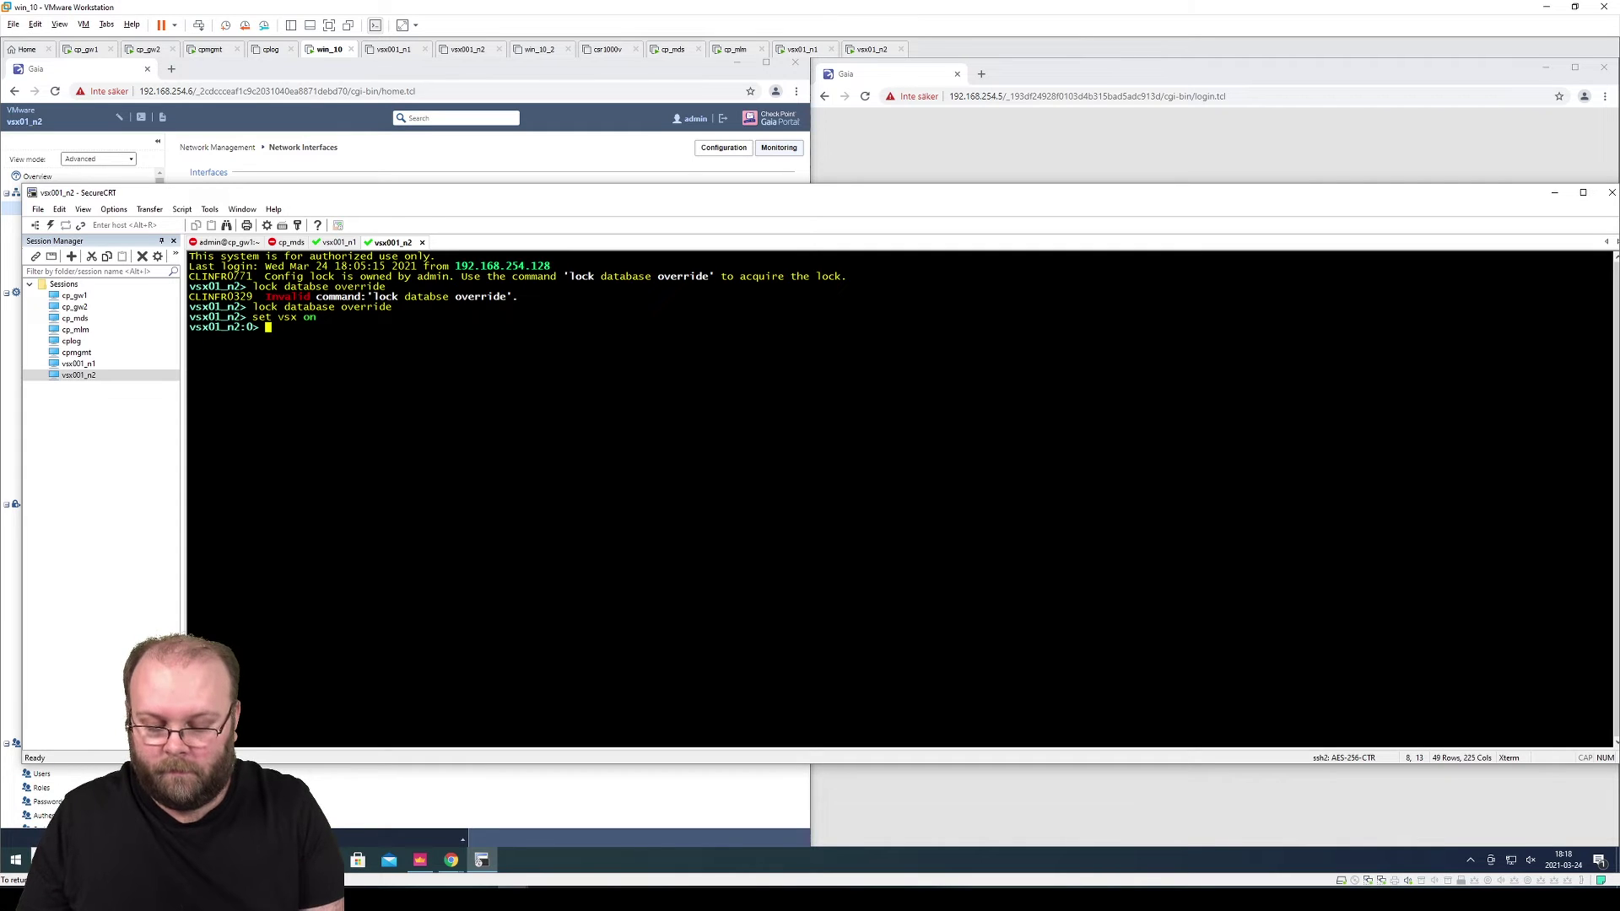
pyautogui.press('Return')
pyautogui.press('Return')
pyautogui.press('Return')
pyautogui.press('Return')
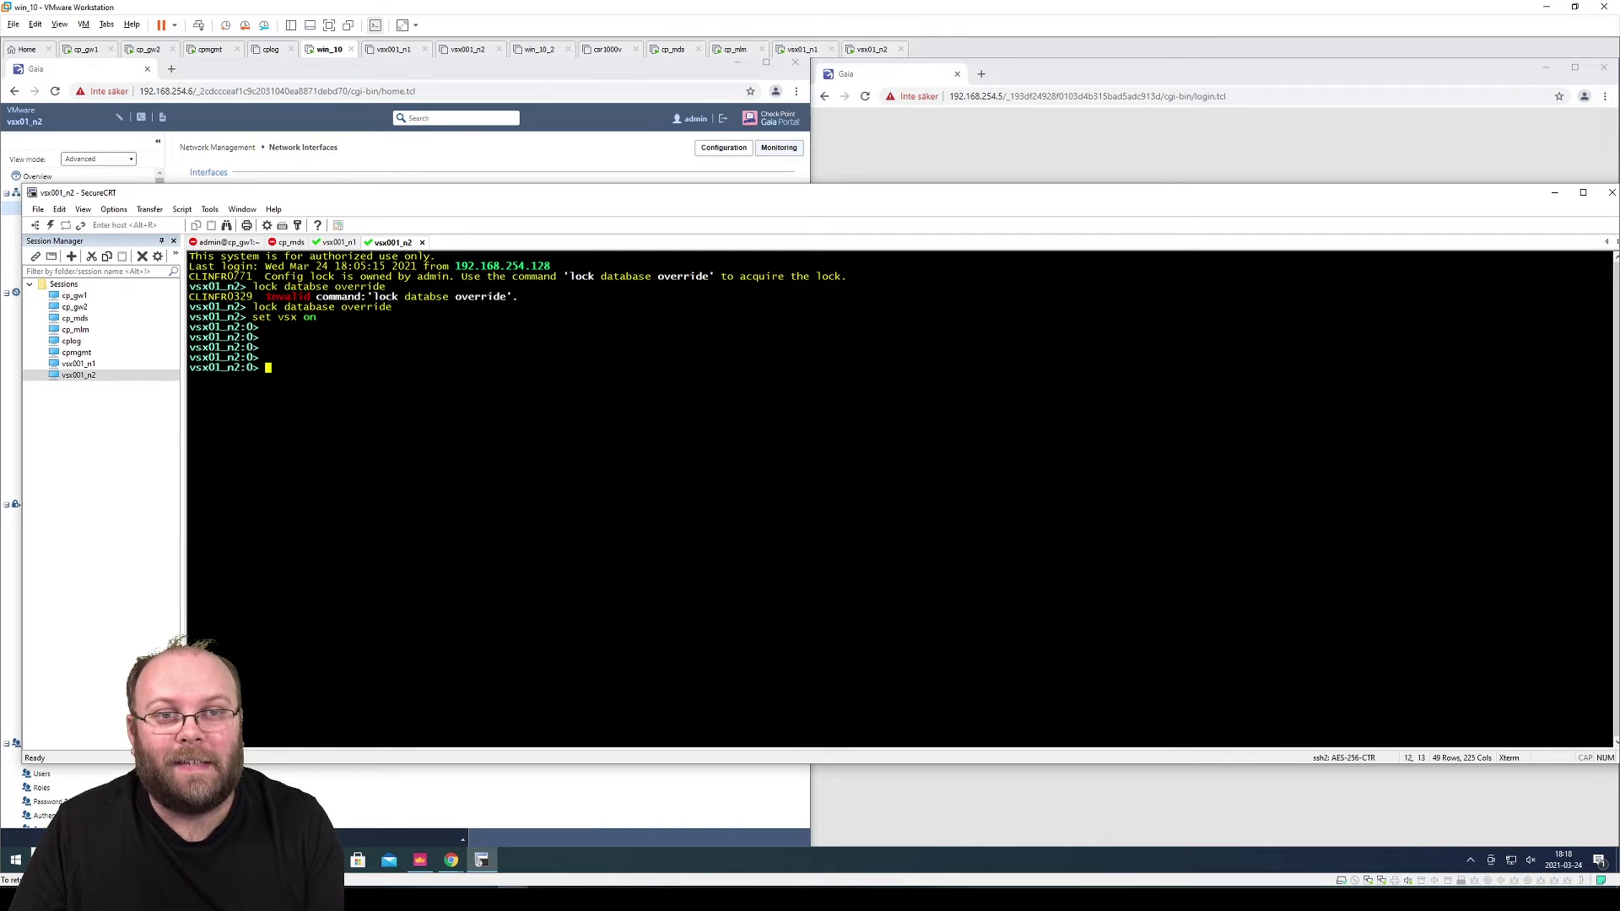
# Run cpconfig on vsx01_n2, review the per Virtual System State option, and exit with option 11
pyautogui.write('cpconfig')
pyautogui.press('Return')
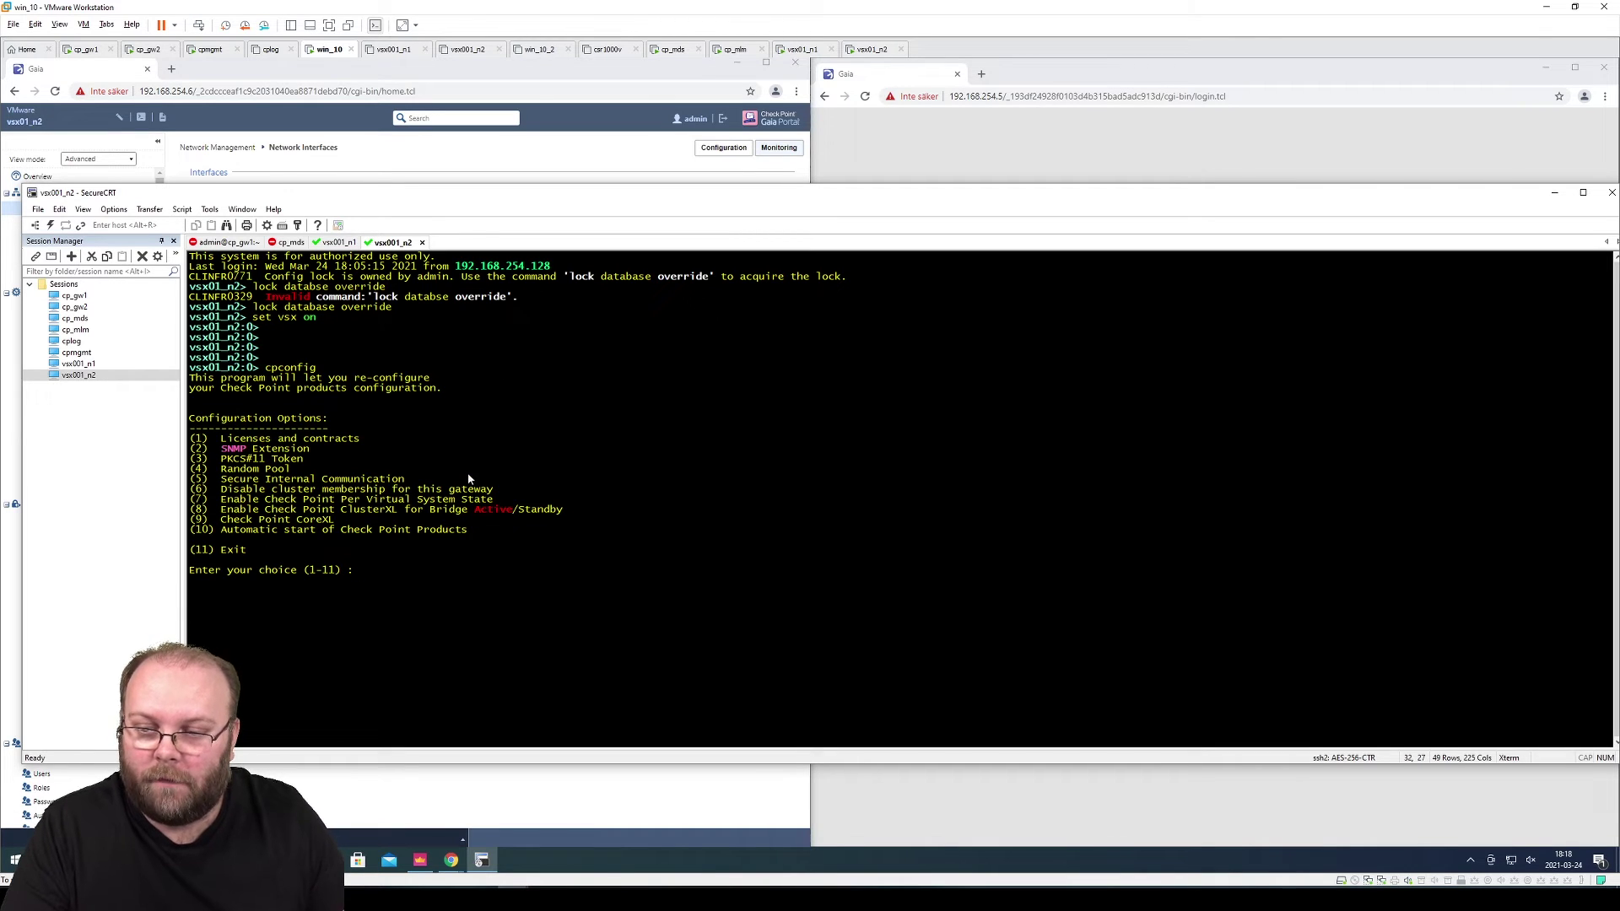
pyautogui.moveTo(494, 502); pyautogui.dragTo(193, 501)
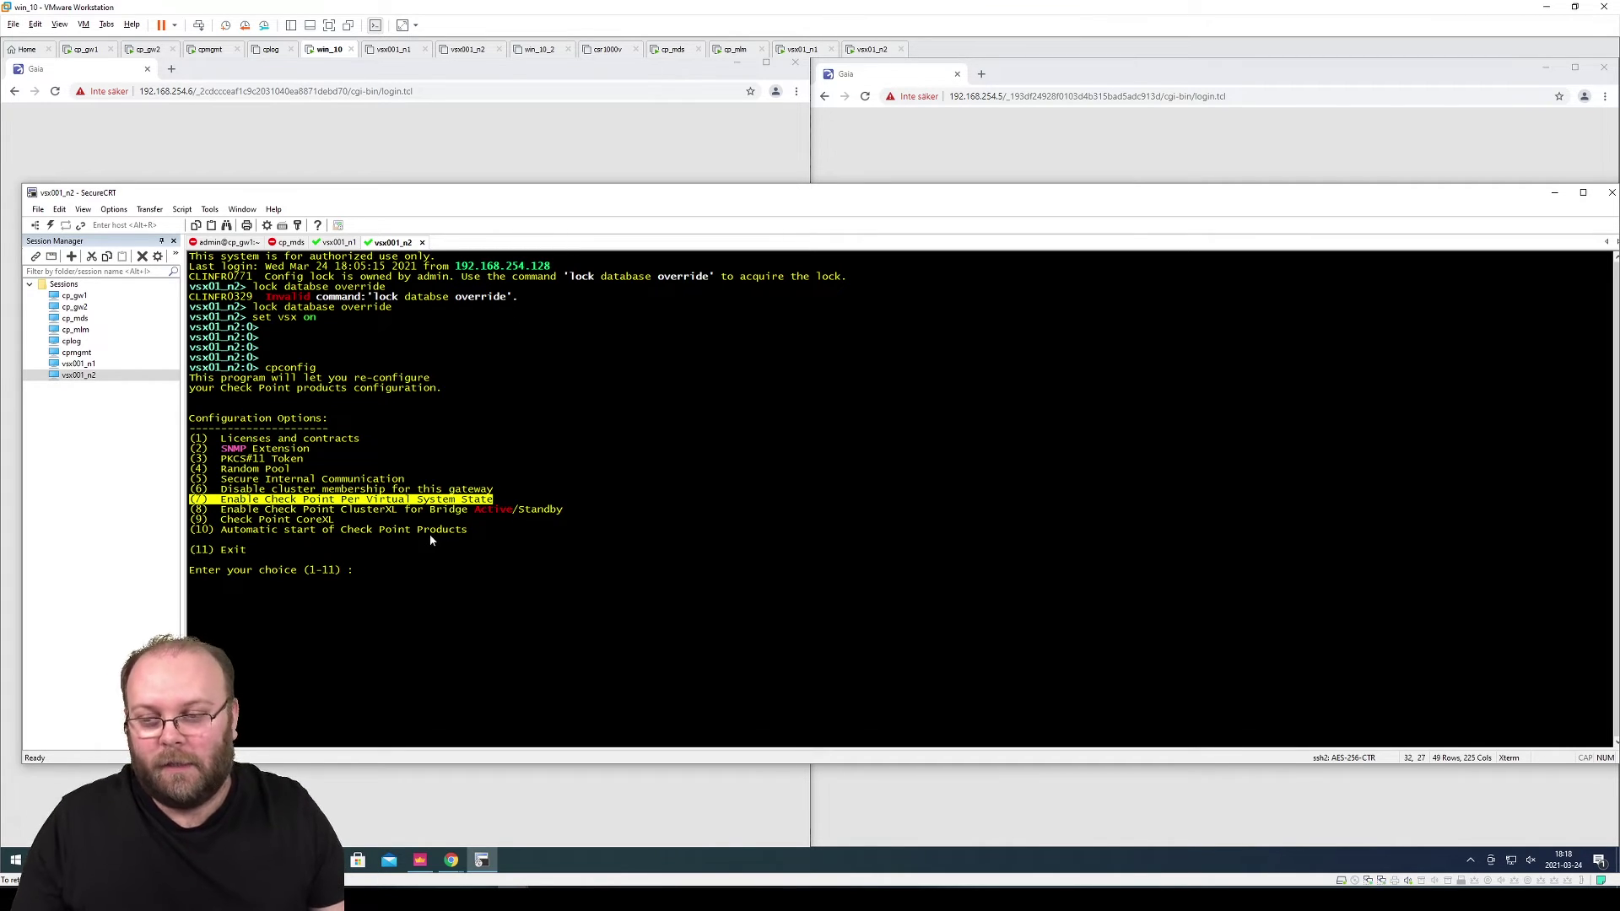
pyautogui.moveTo(494, 499); pyautogui.dragTo(198, 499)
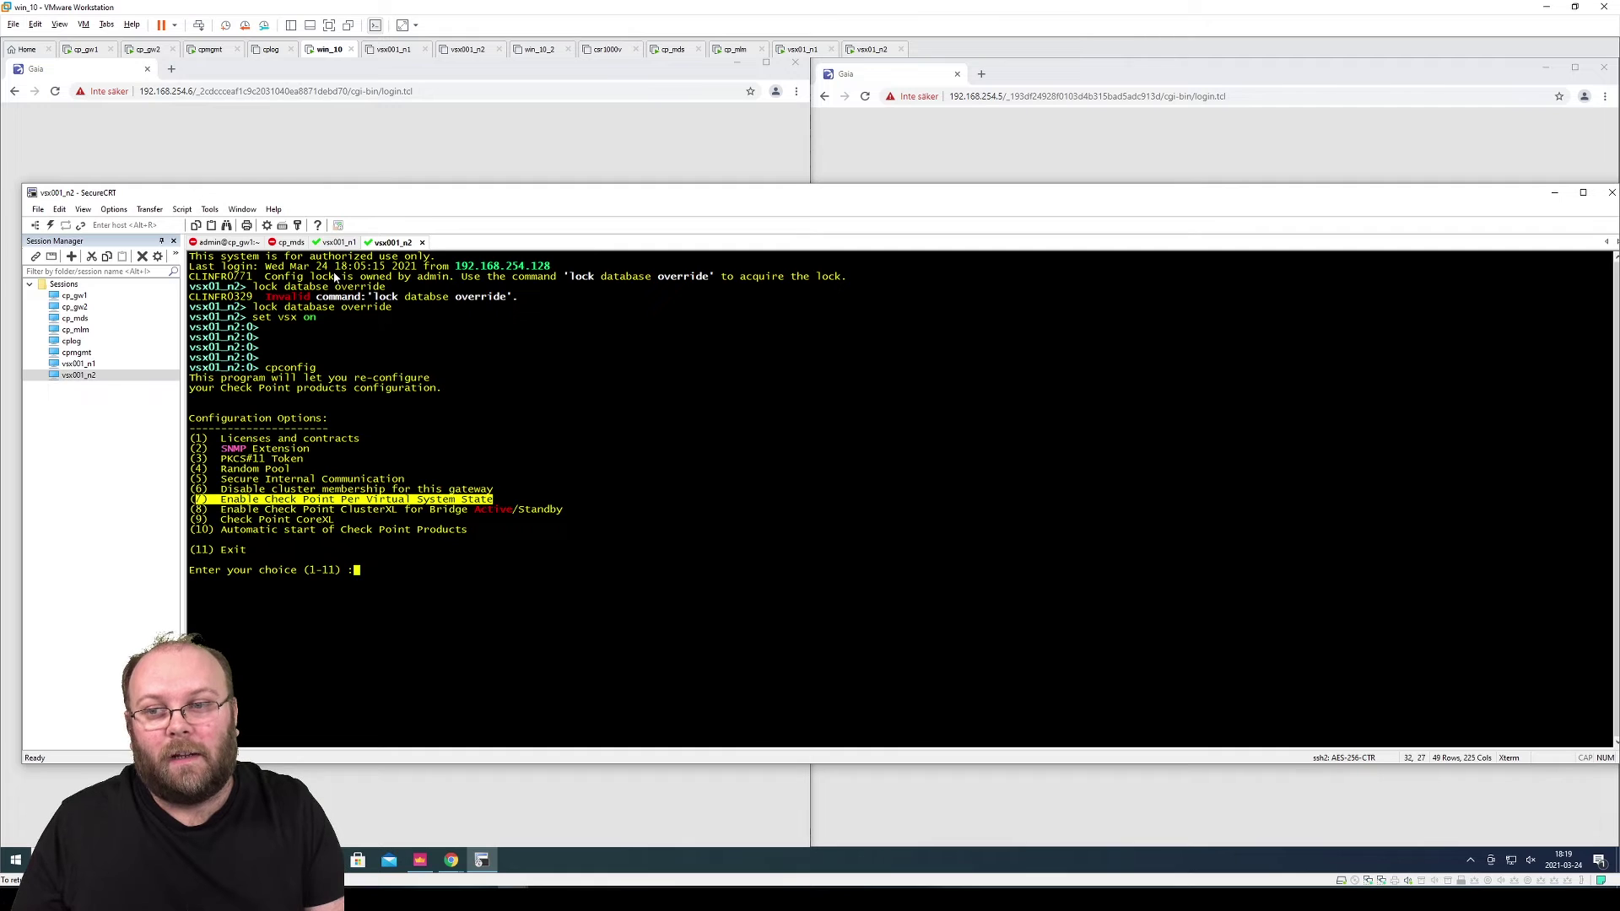
pyautogui.click(550, 498)
pyautogui.write('11')
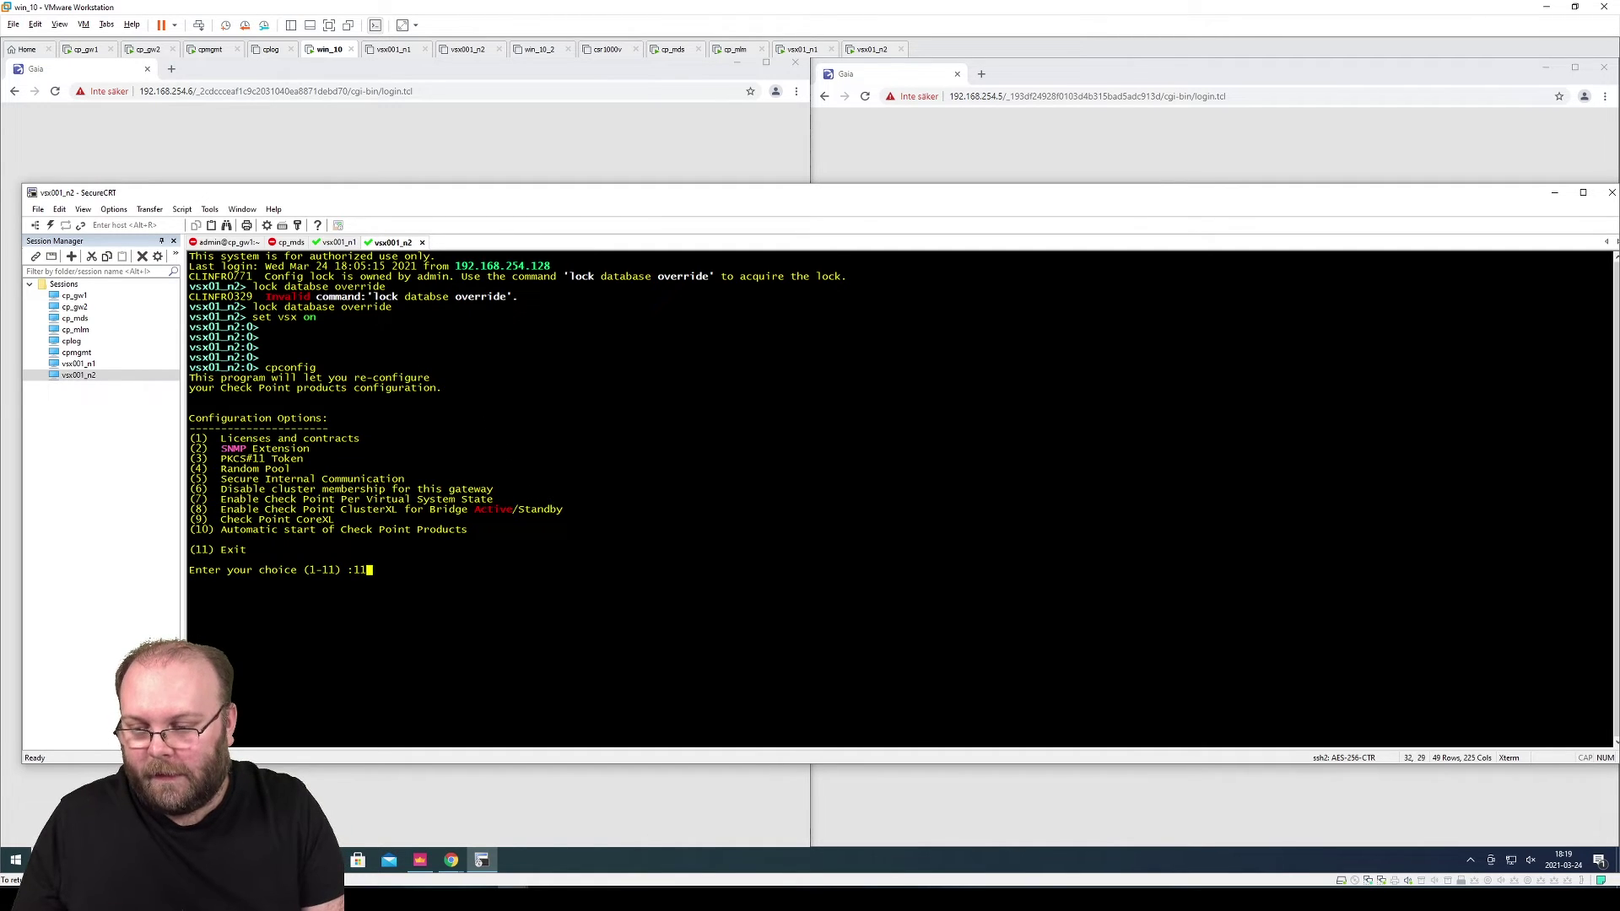
pyautogui.press('Return')
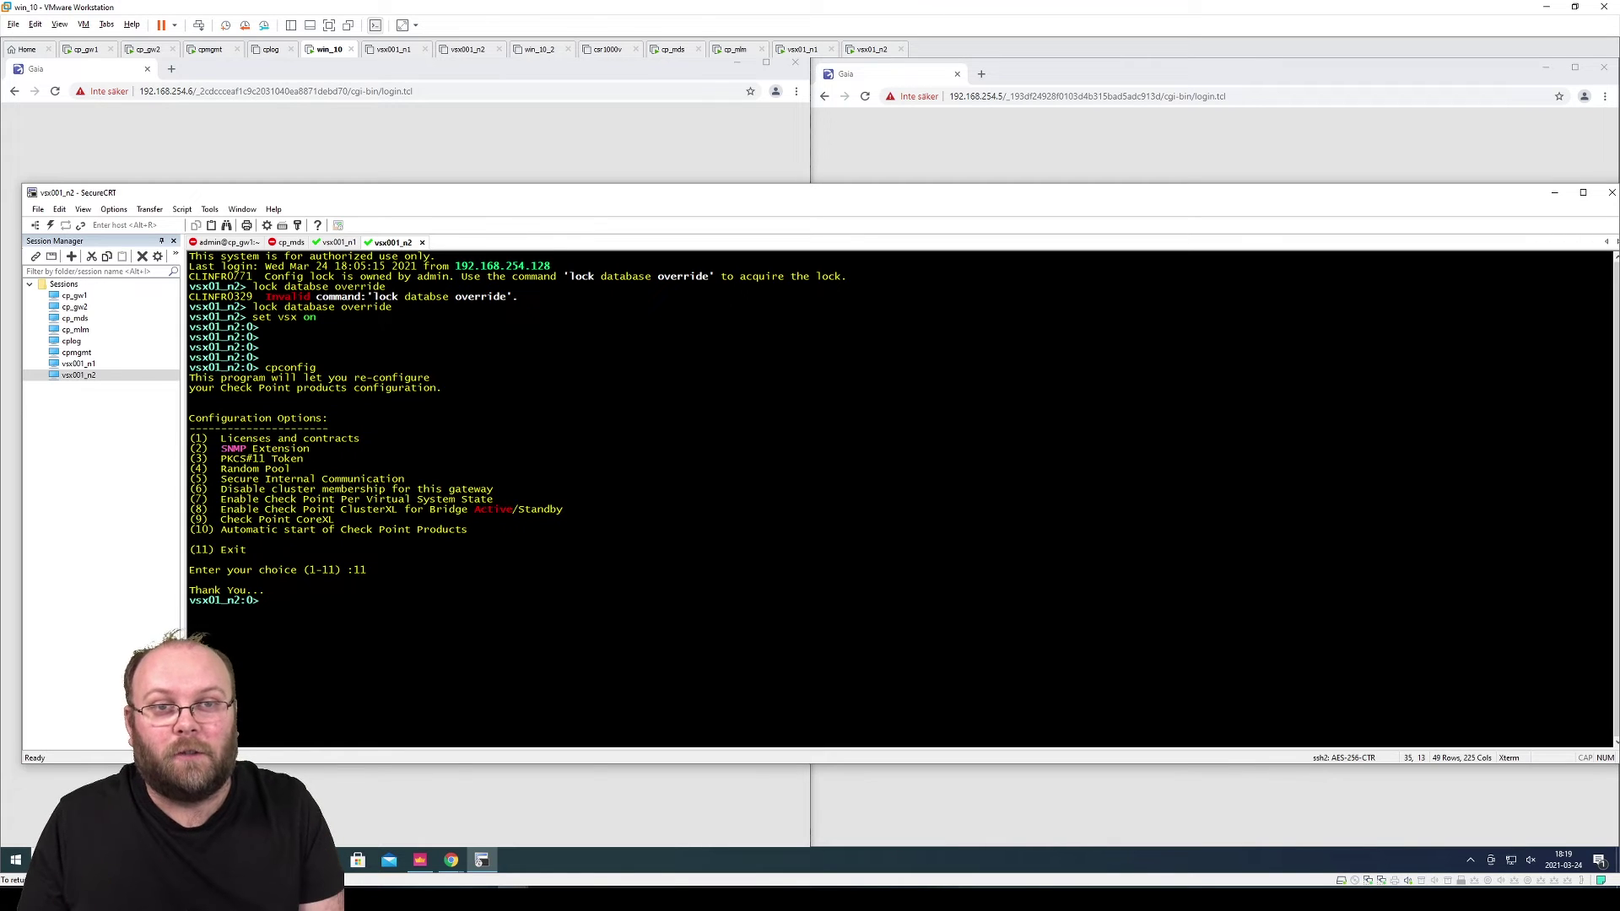
pyautogui.click(420, 860)
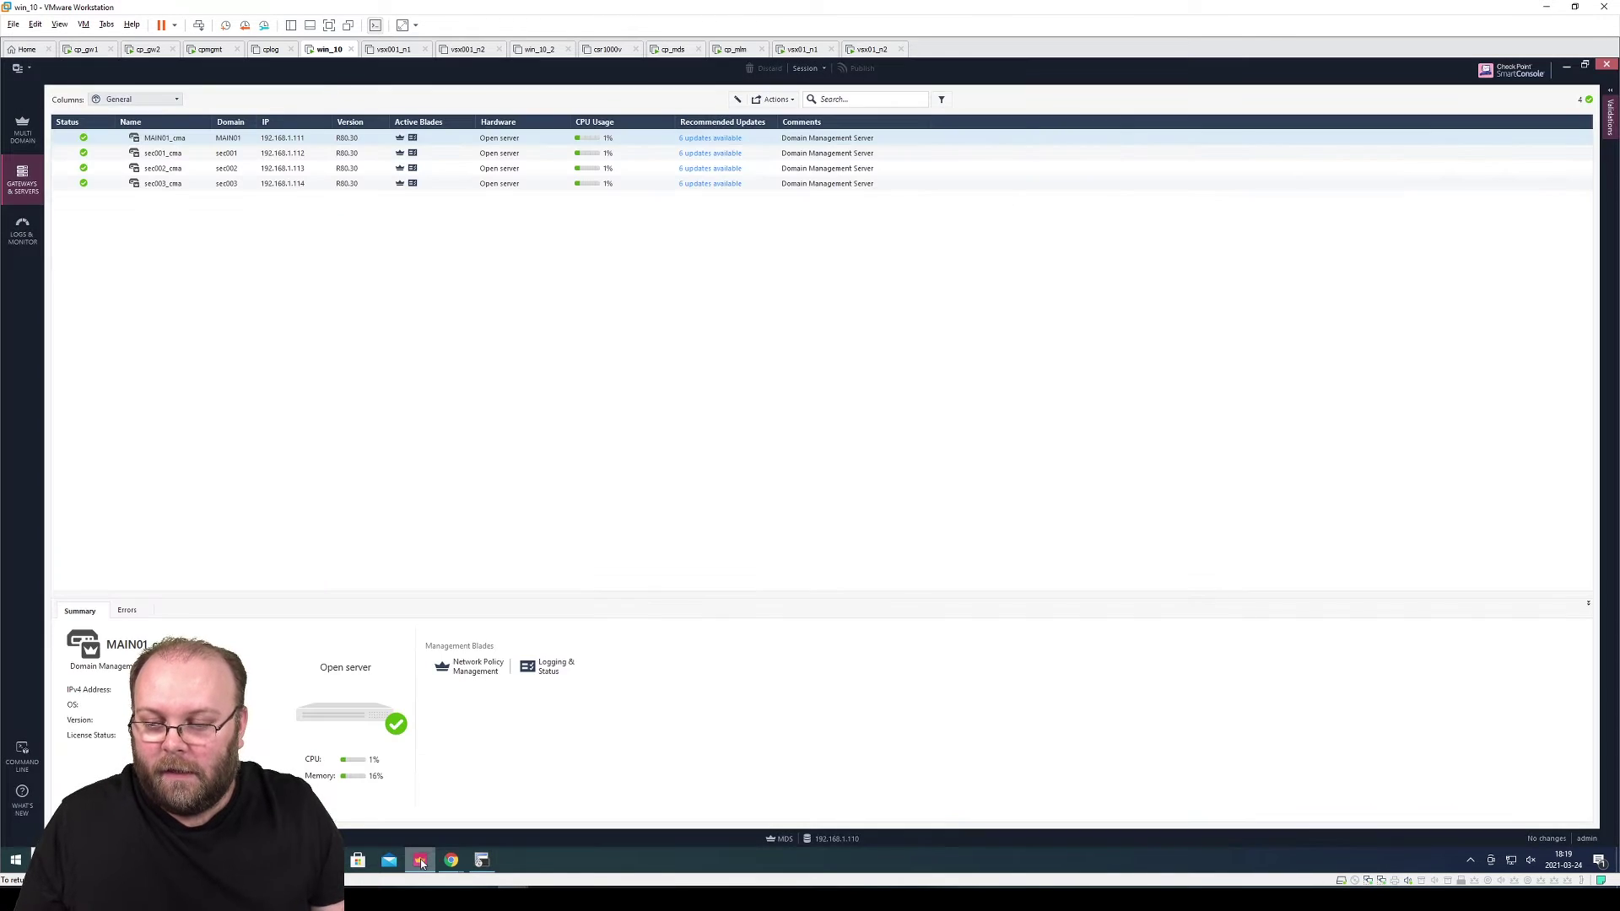
# Connect to the MAIN01 domain from the Multi Domain view, accepting the server fingerprint
pyautogui.click(22, 130)
pyautogui.rightClick(276, 152)
pyautogui.click(253, 161)
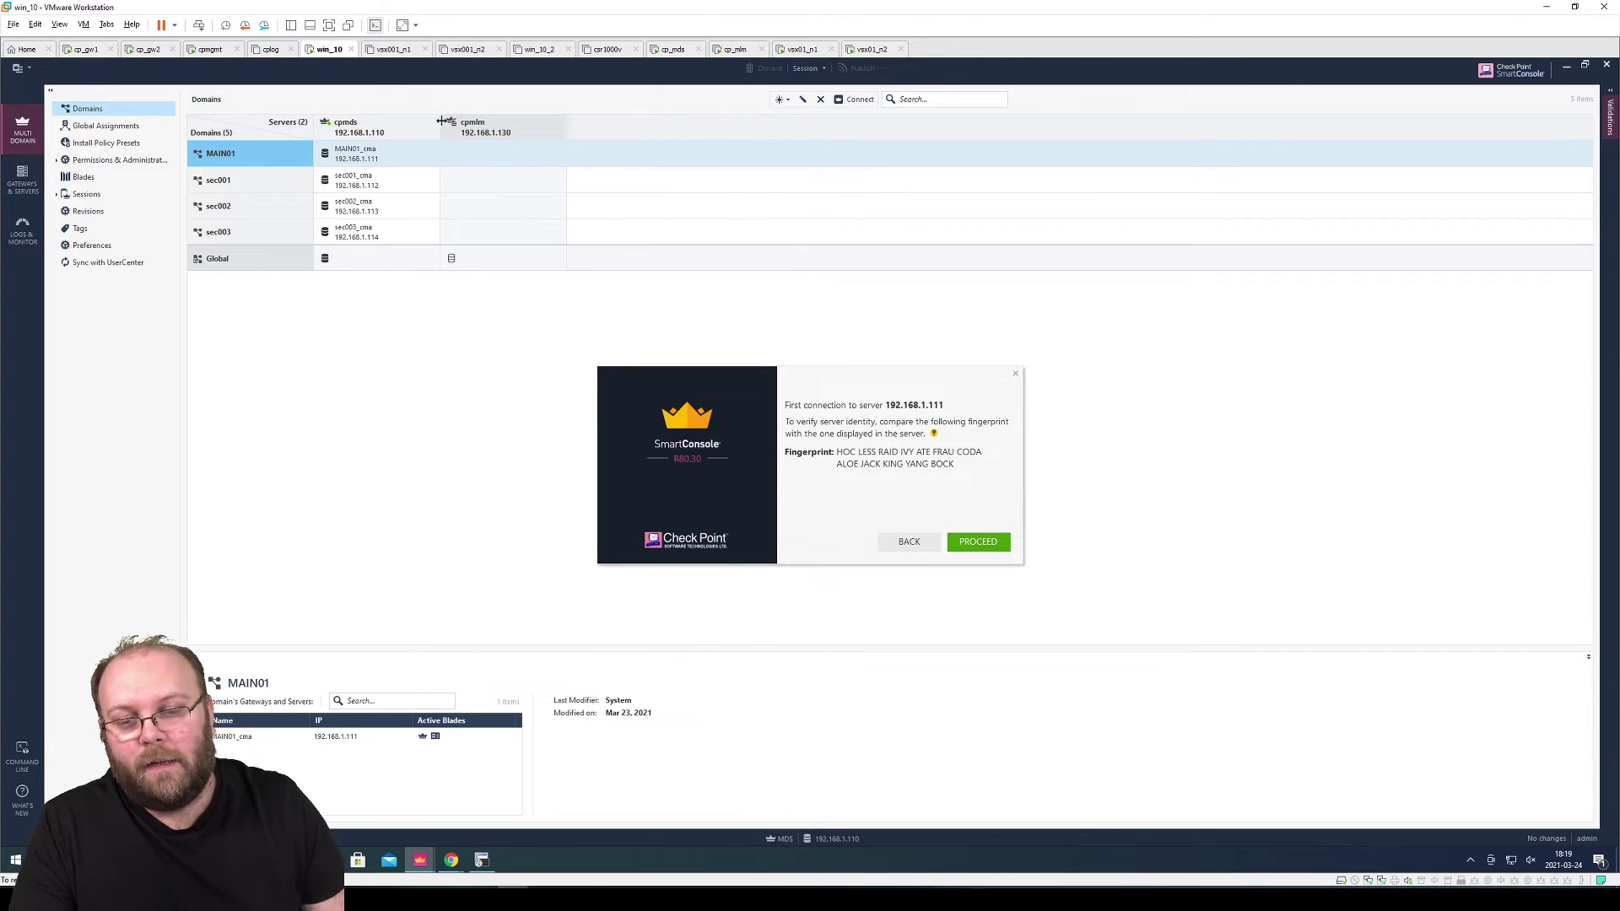
pyautogui.click(978, 542)
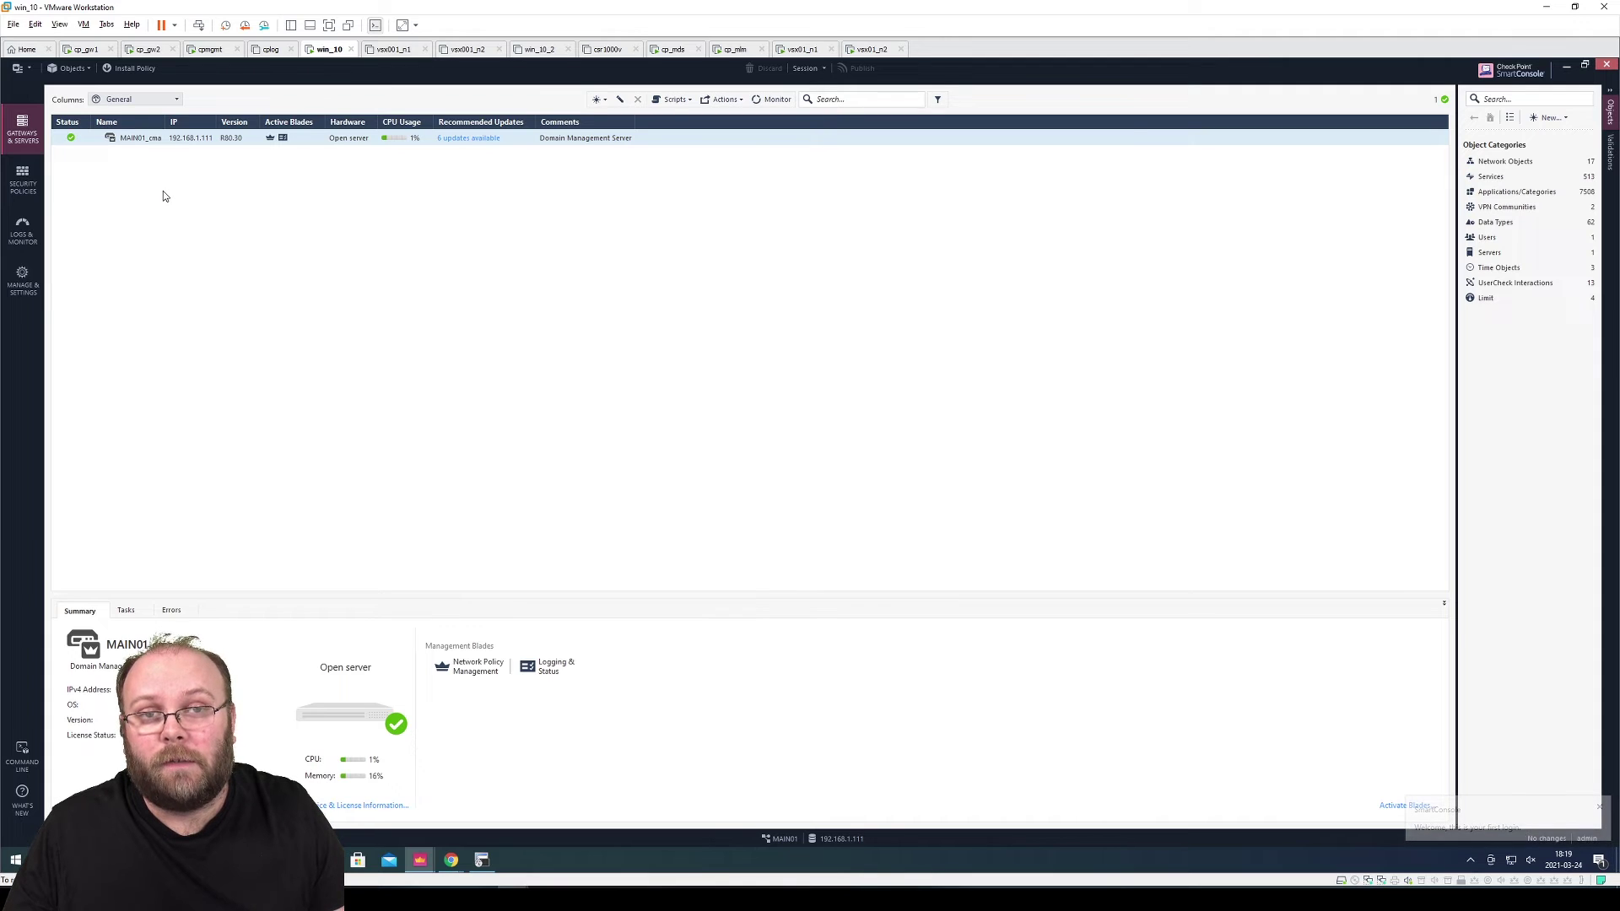
# Create a new VSX cluster named vsx01 at 192.168.254.4 with version R80.30
pyautogui.click(597, 99)
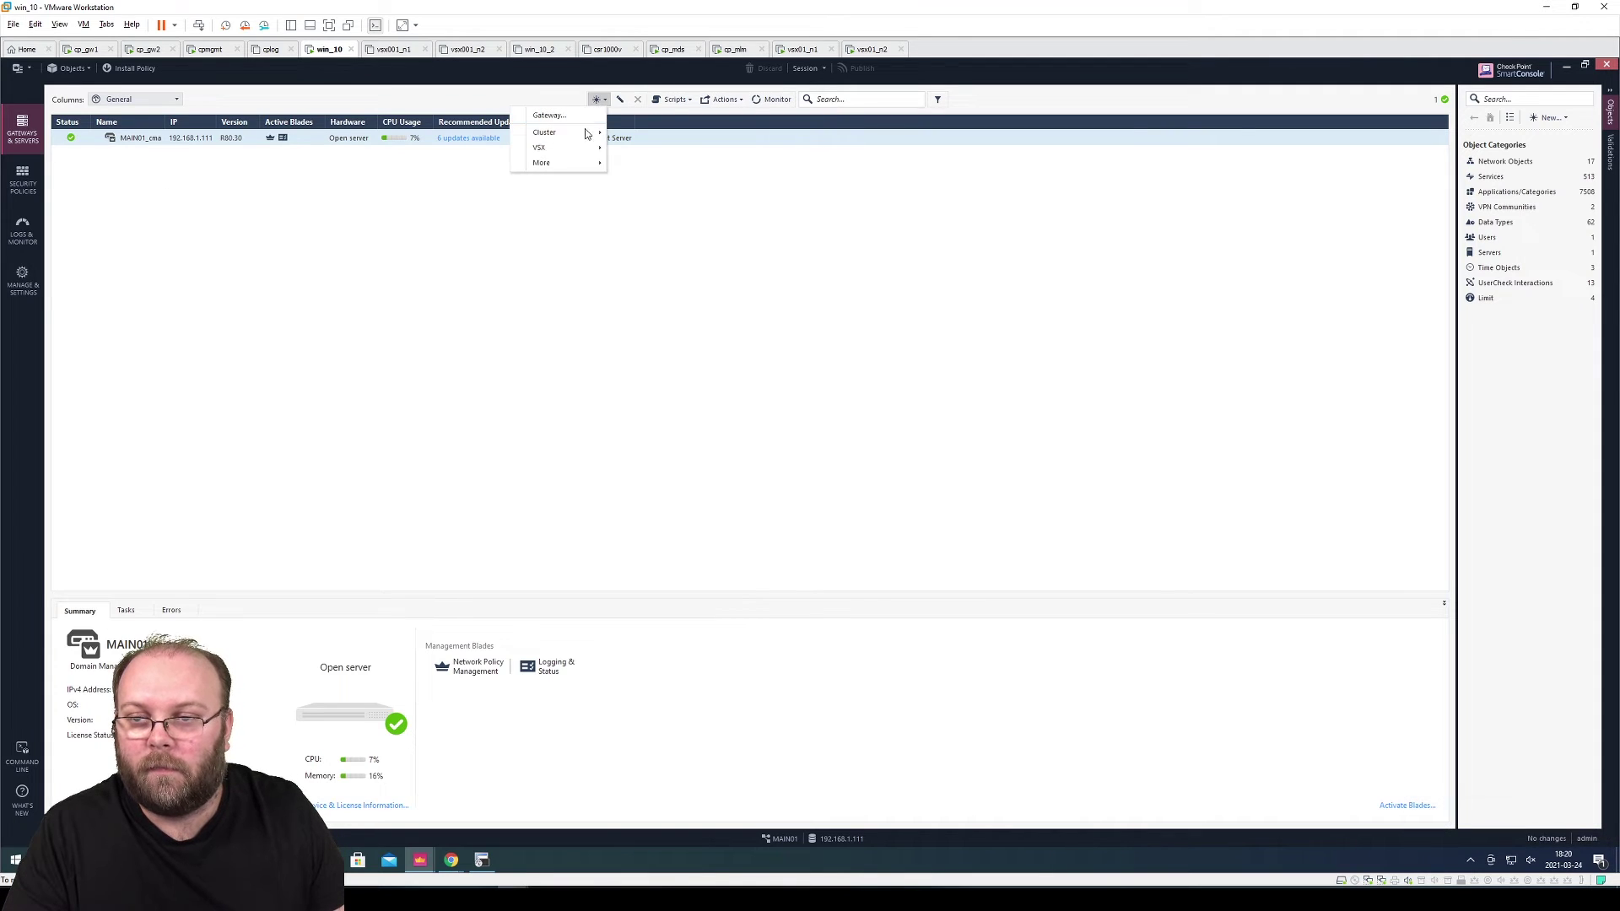
pyautogui.moveTo(588, 150)
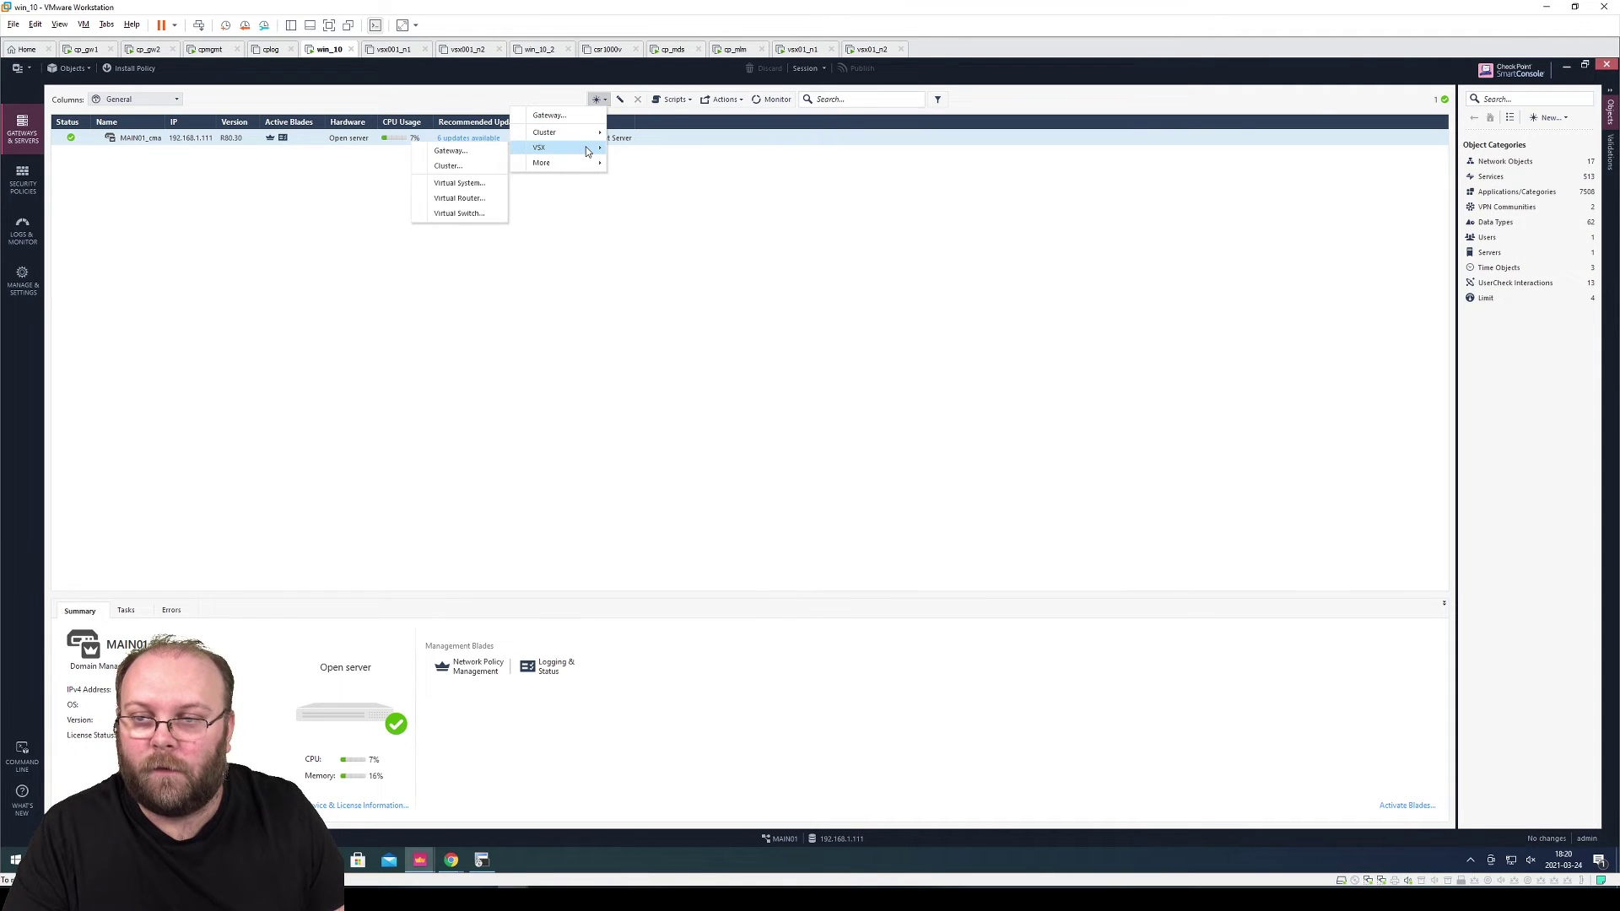
pyautogui.click(475, 167)
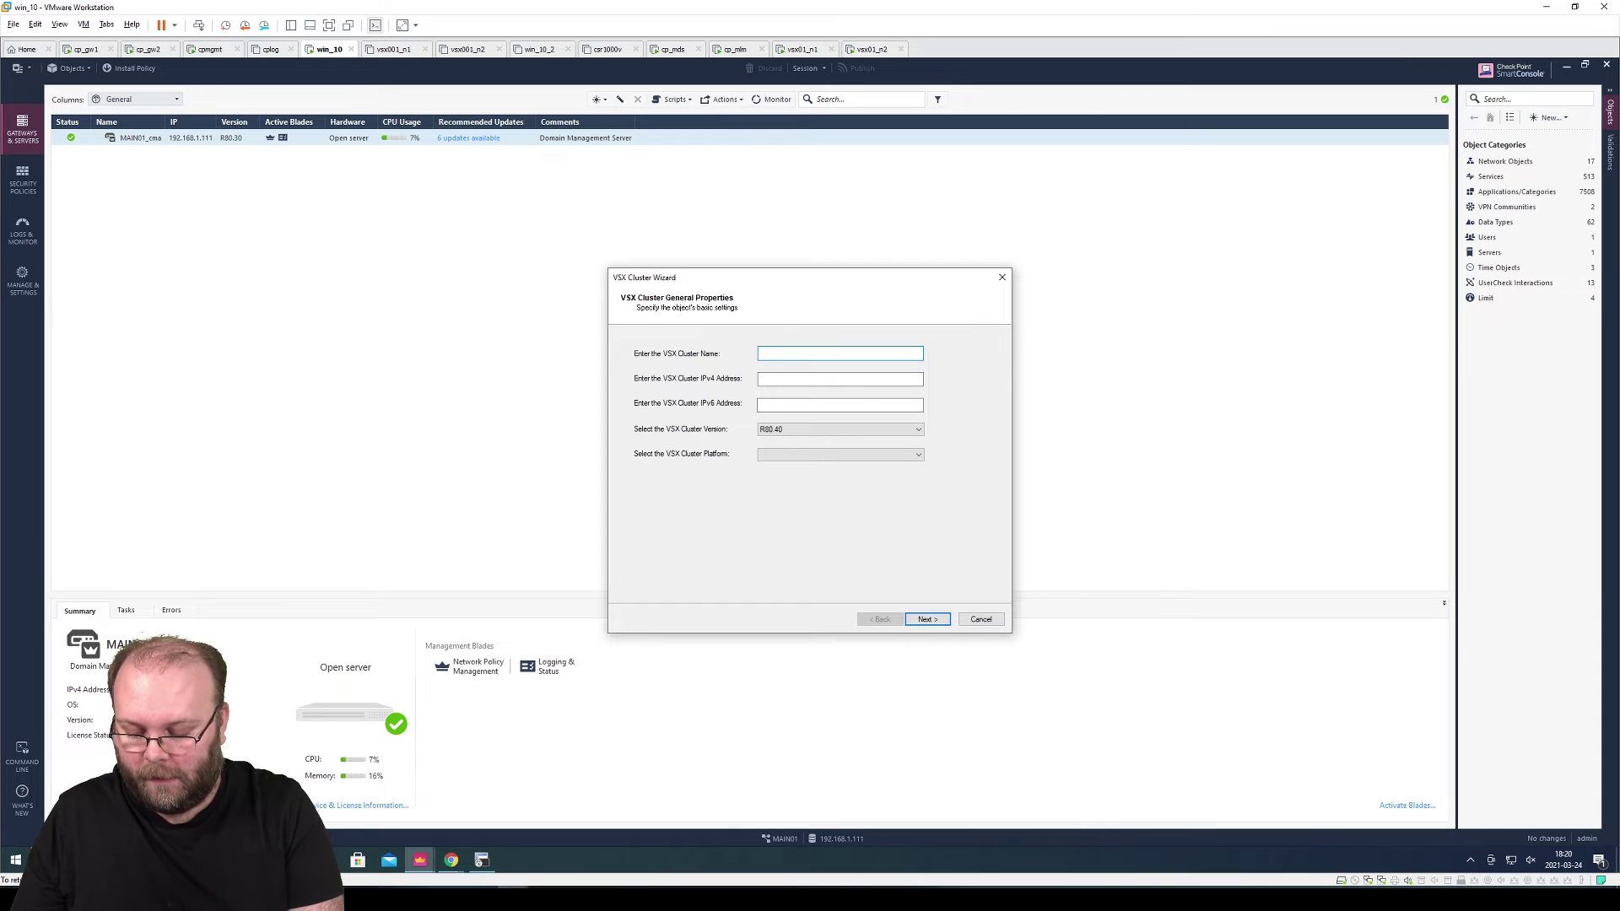
pyautogui.write('vsx01')
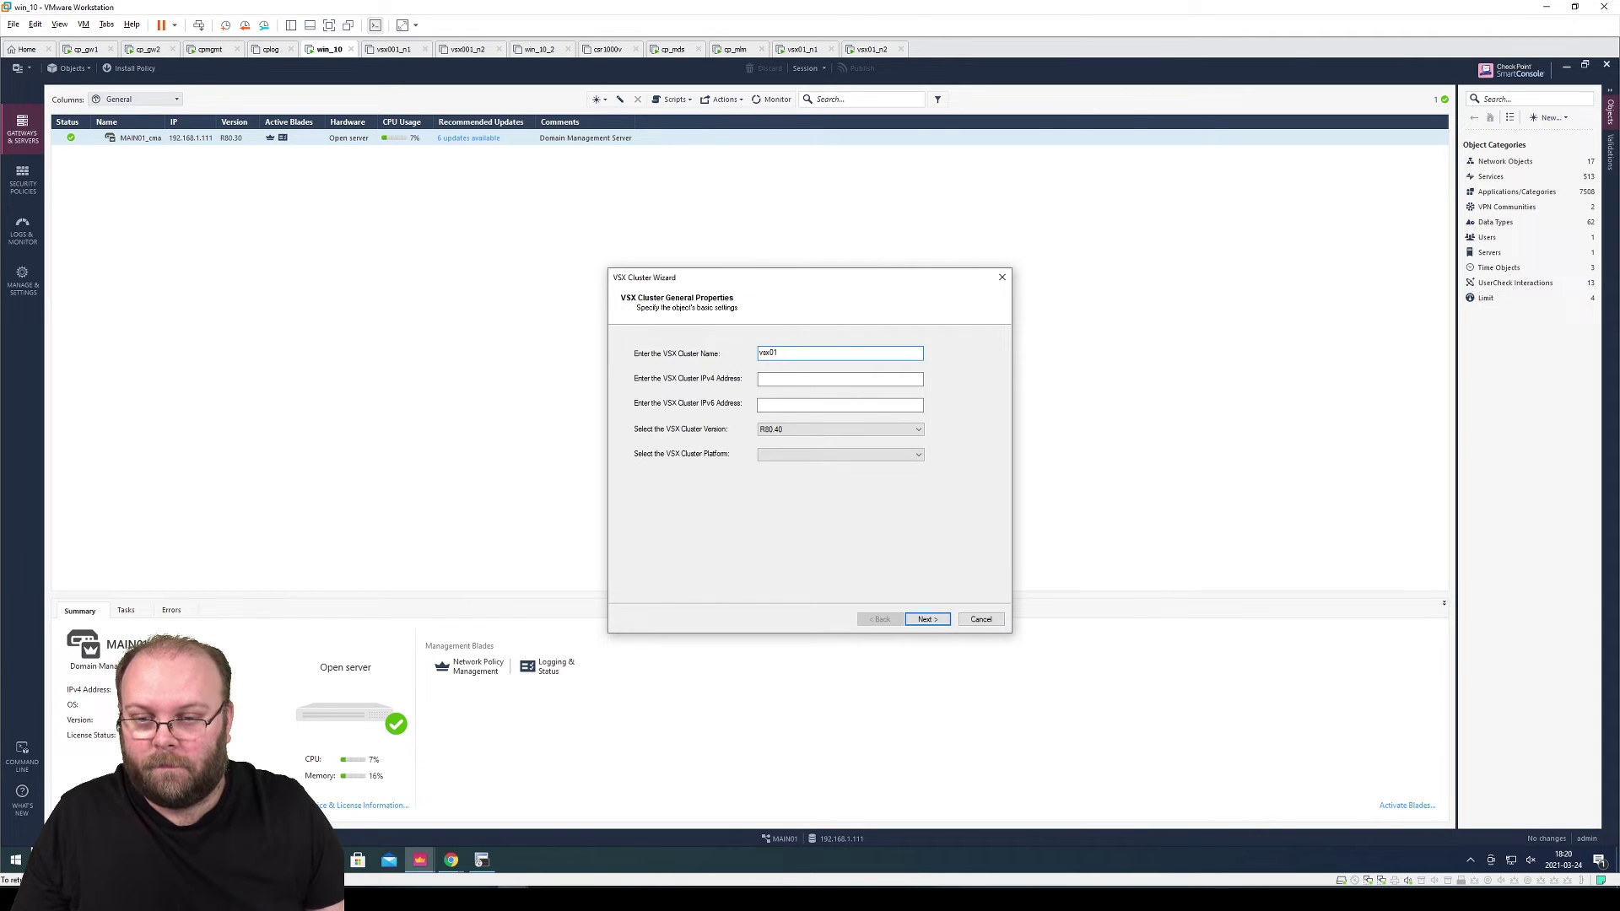
pyautogui.press('Tab')
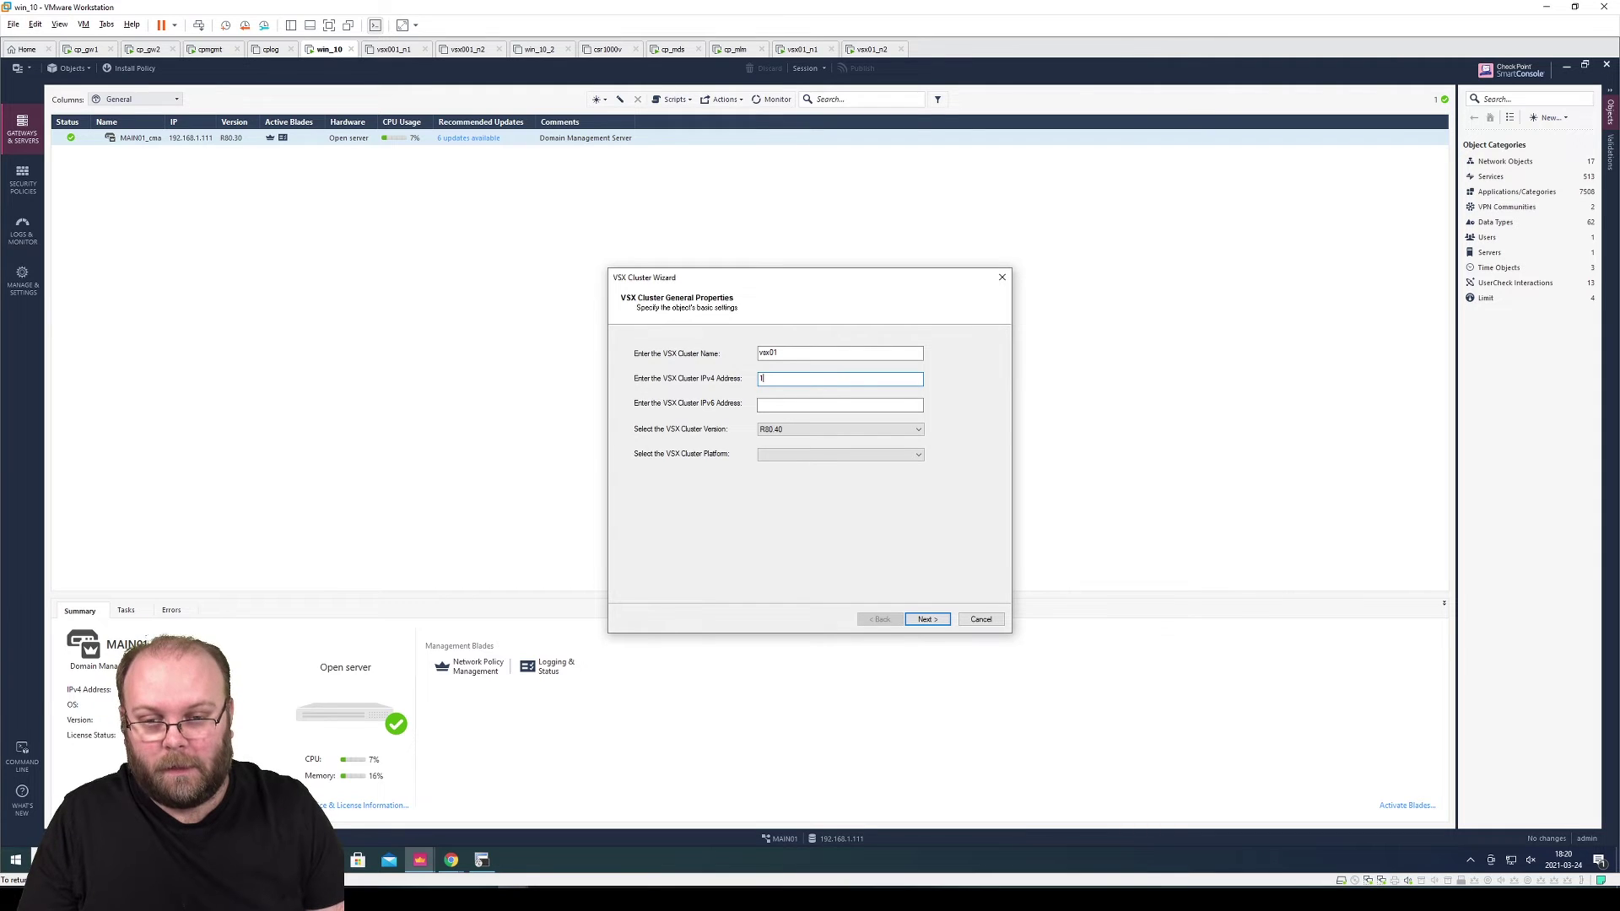
pyautogui.write('192.168.254.4')
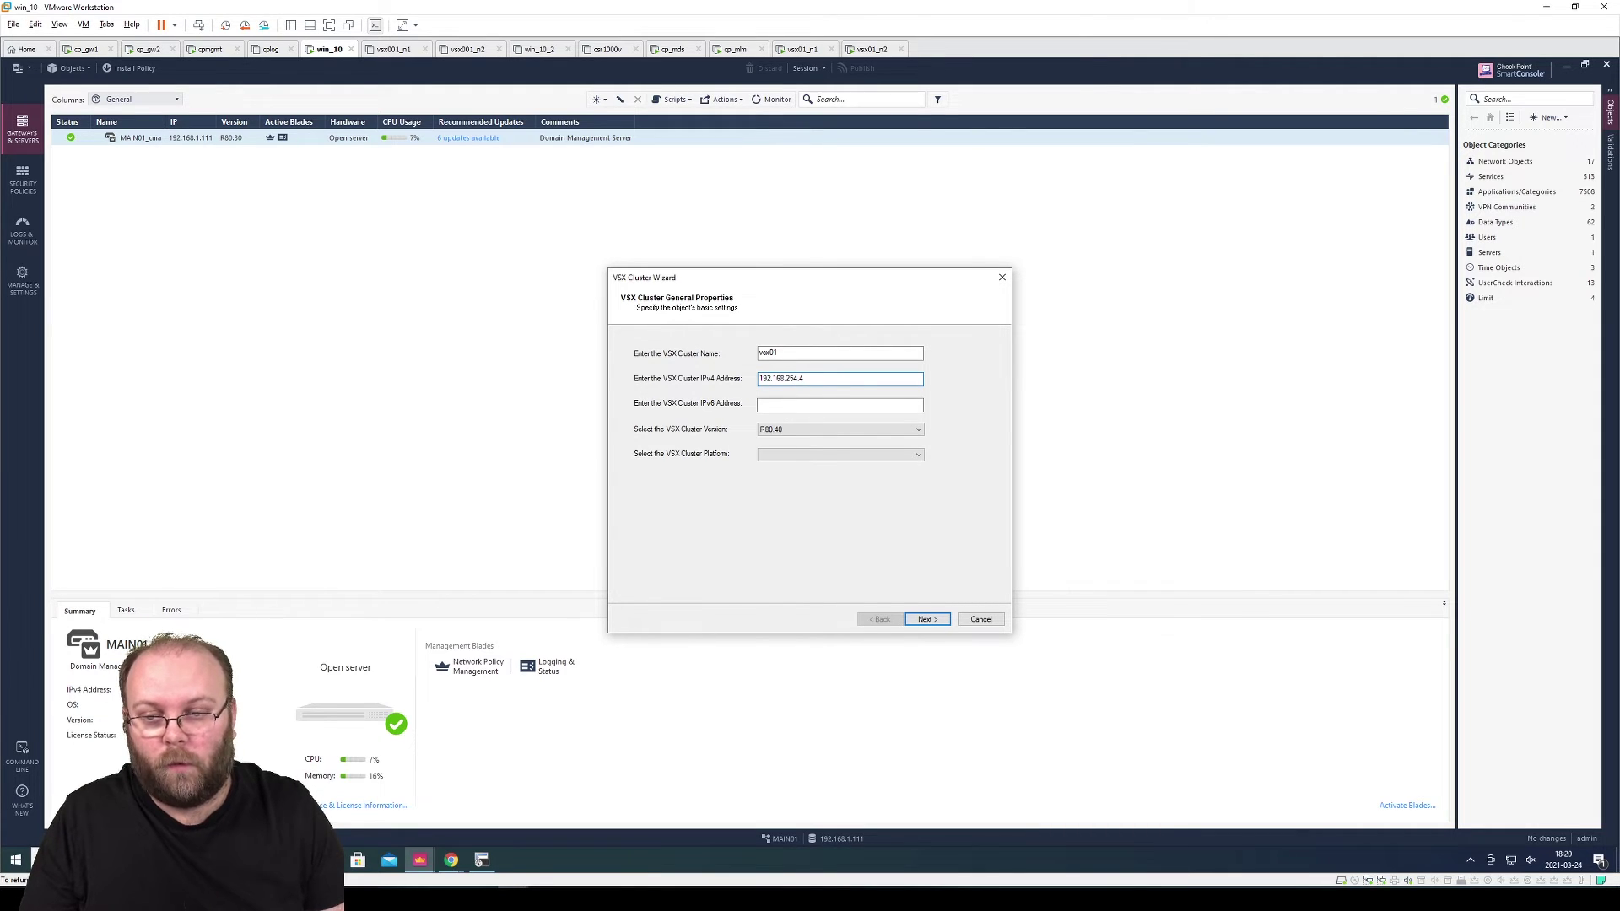
pyautogui.click(806, 429)
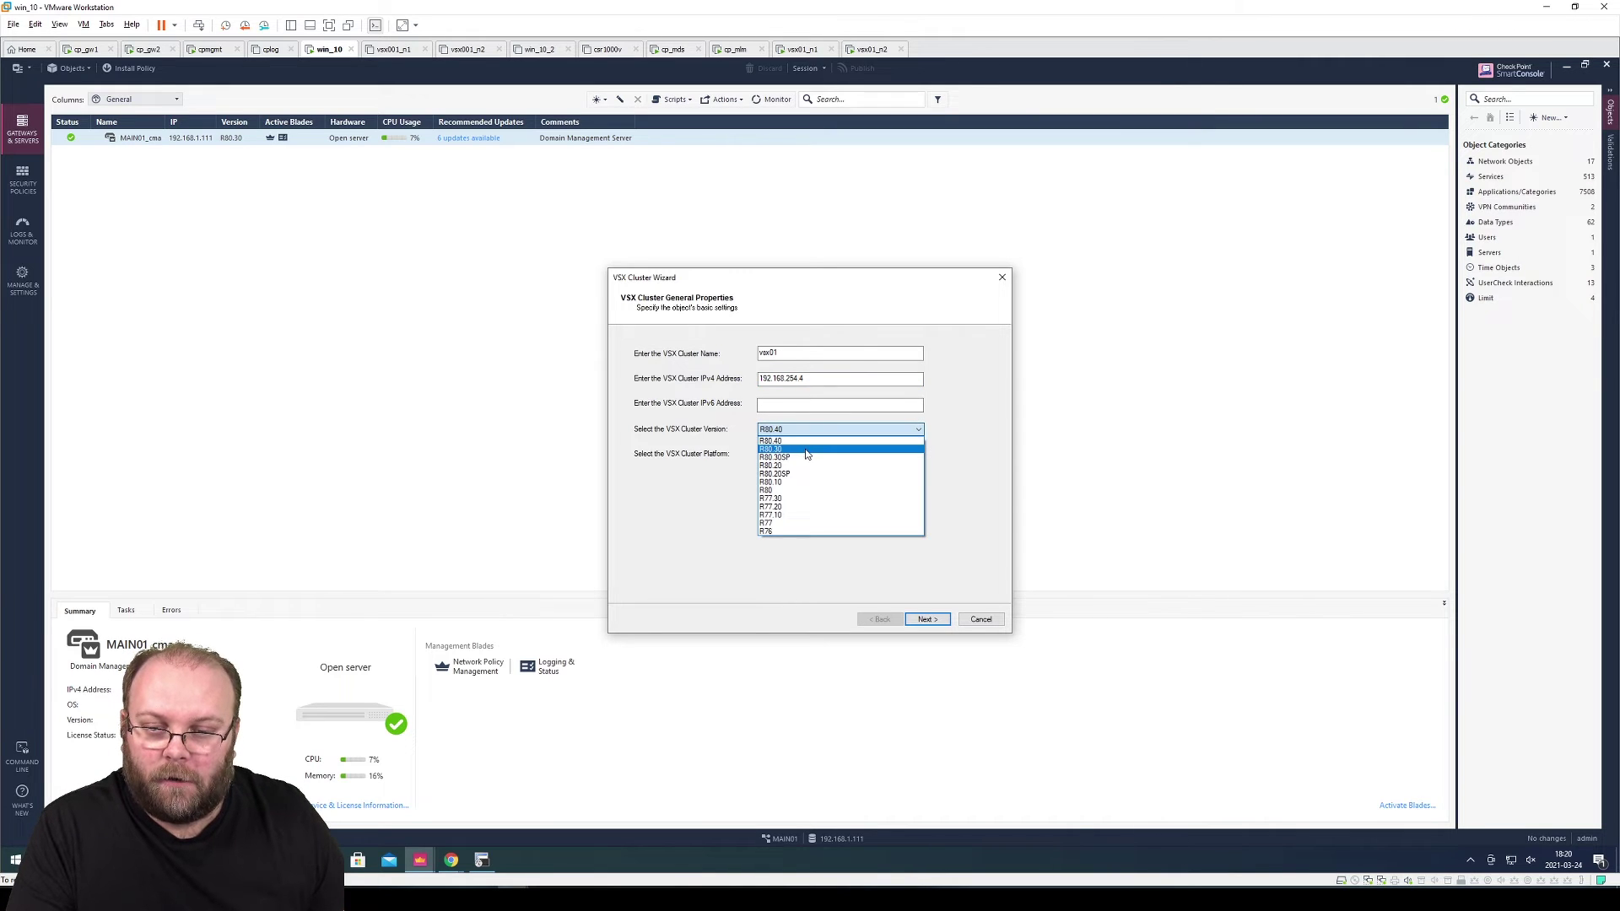
pyautogui.click(806, 452)
# Set the platform to Check Point SecurePlatform (ClusterXL) and begin adding the first member
pyautogui.click(802, 456)
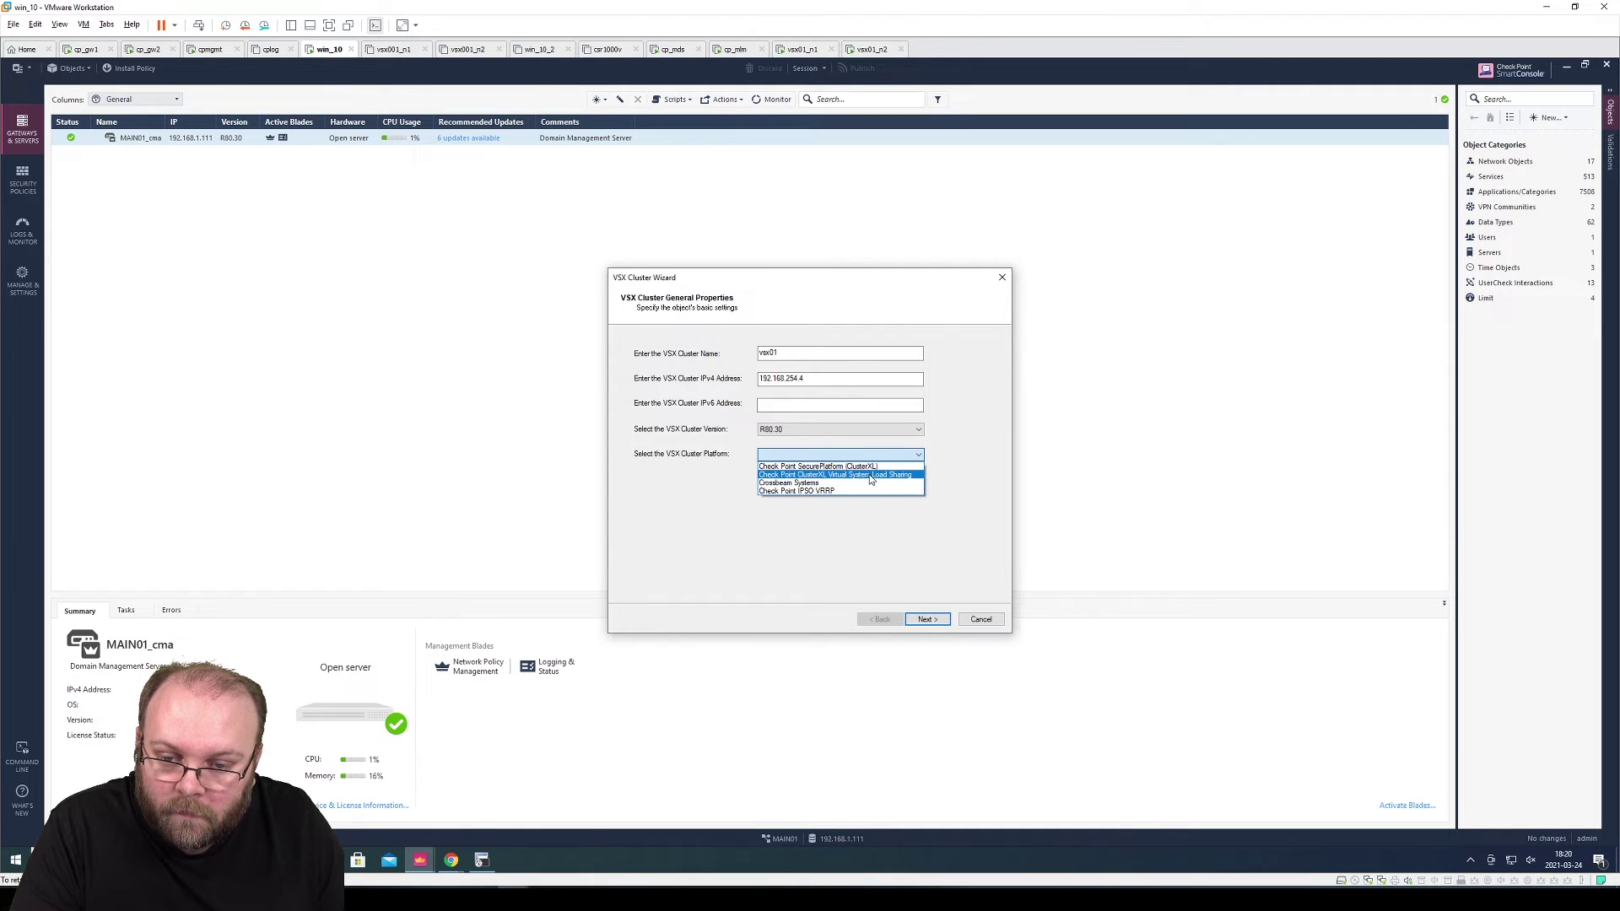
pyautogui.click(868, 469)
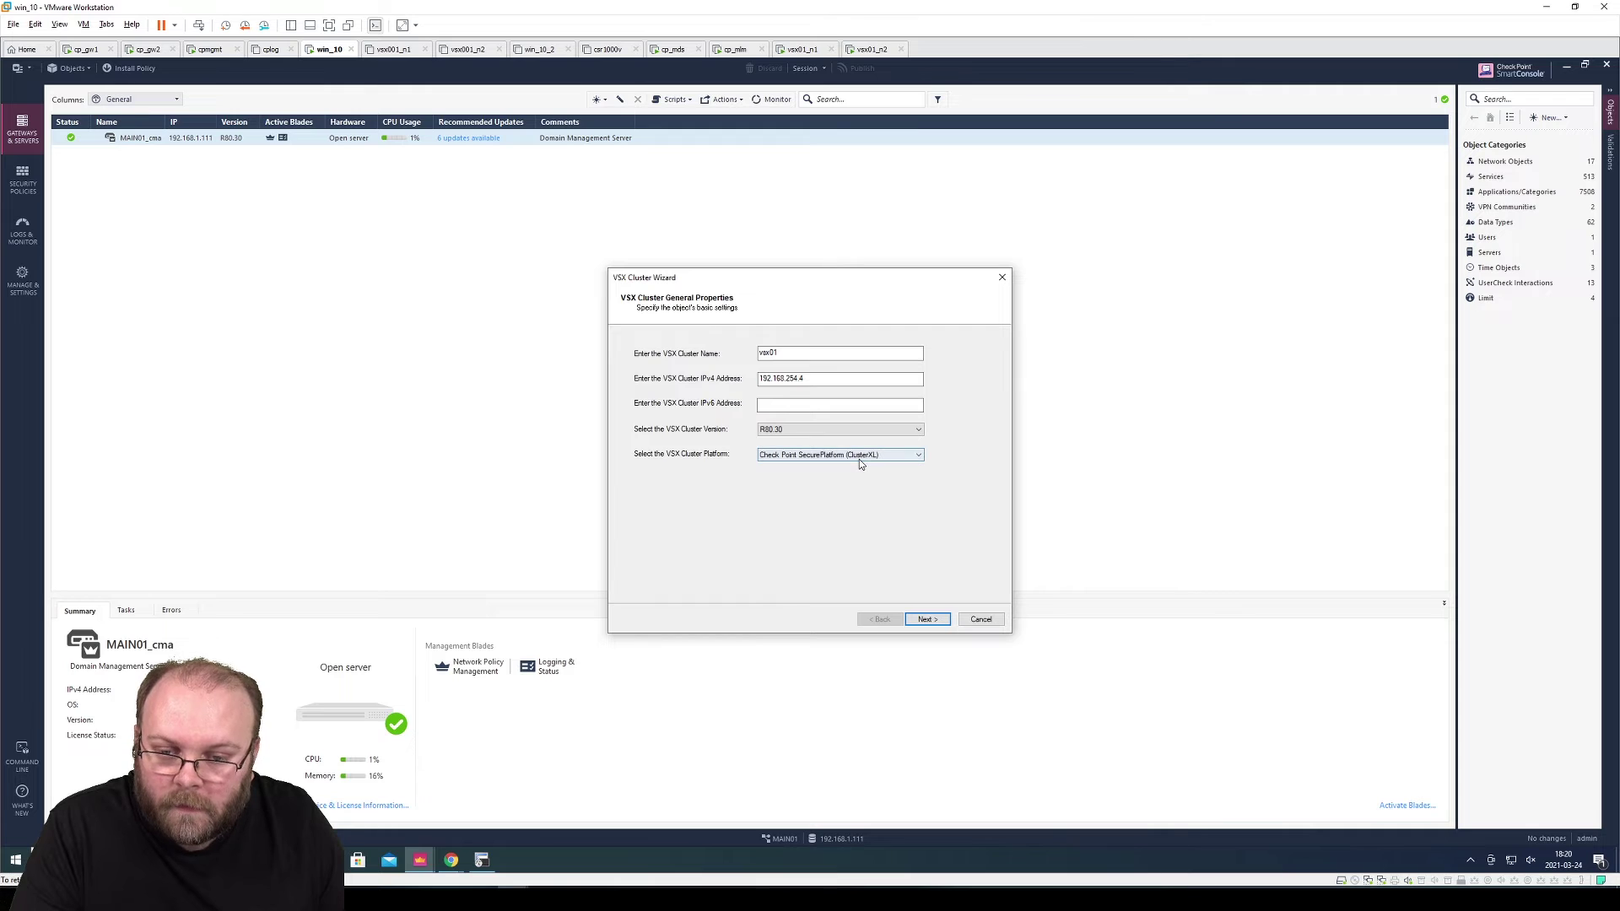
pyautogui.click(862, 459)
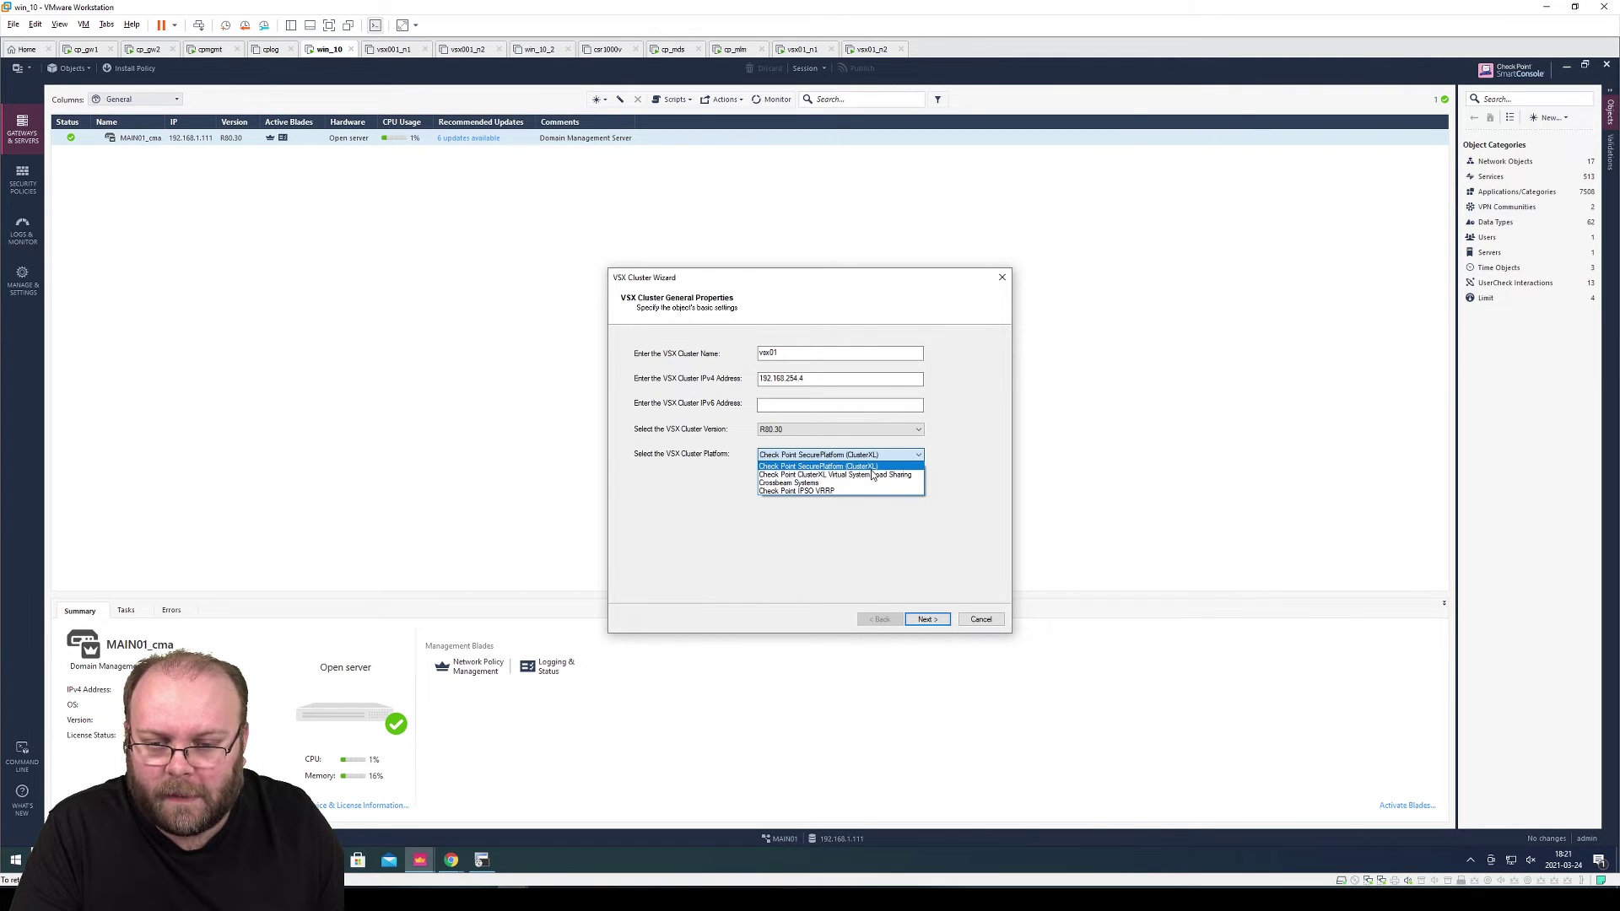
pyautogui.click(872, 469)
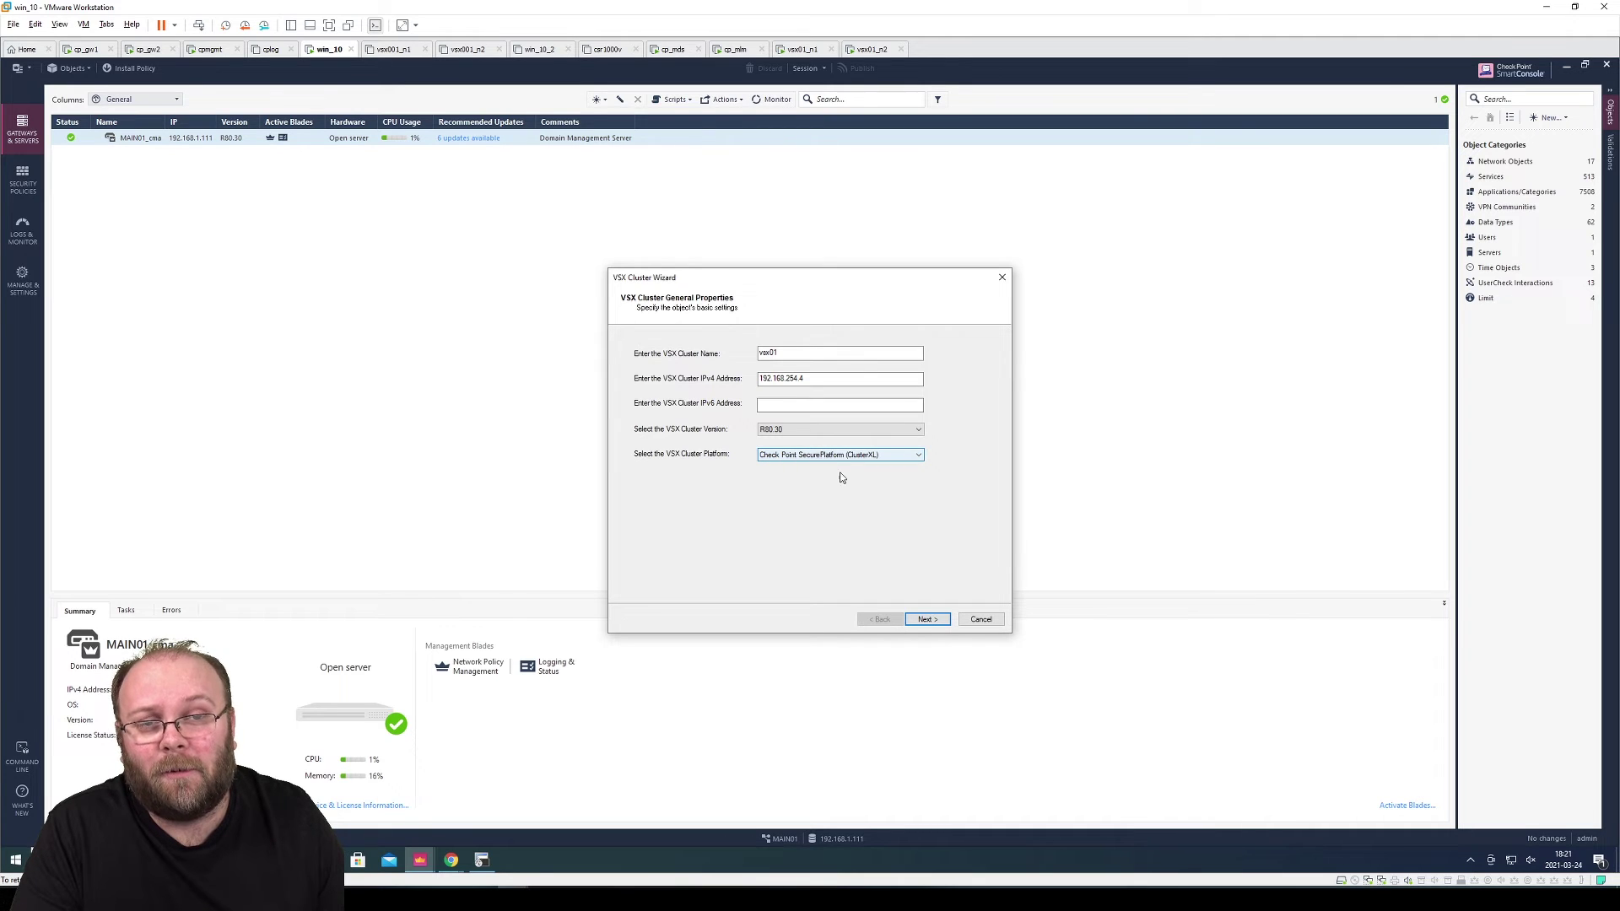
pyautogui.click(928, 620)
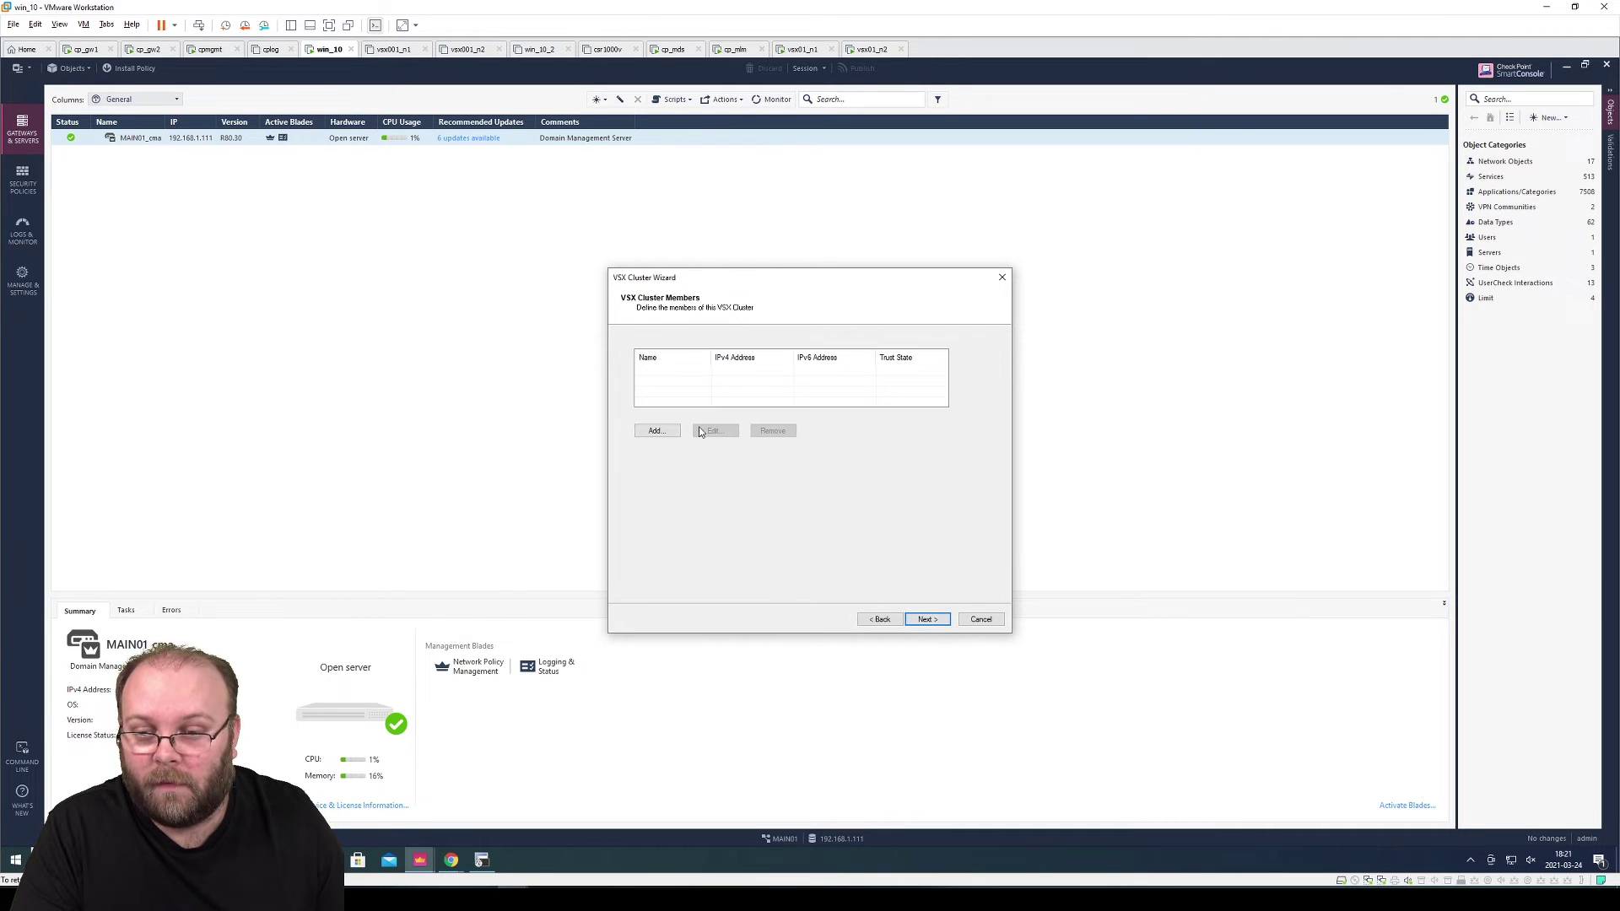
pyautogui.click(666, 431)
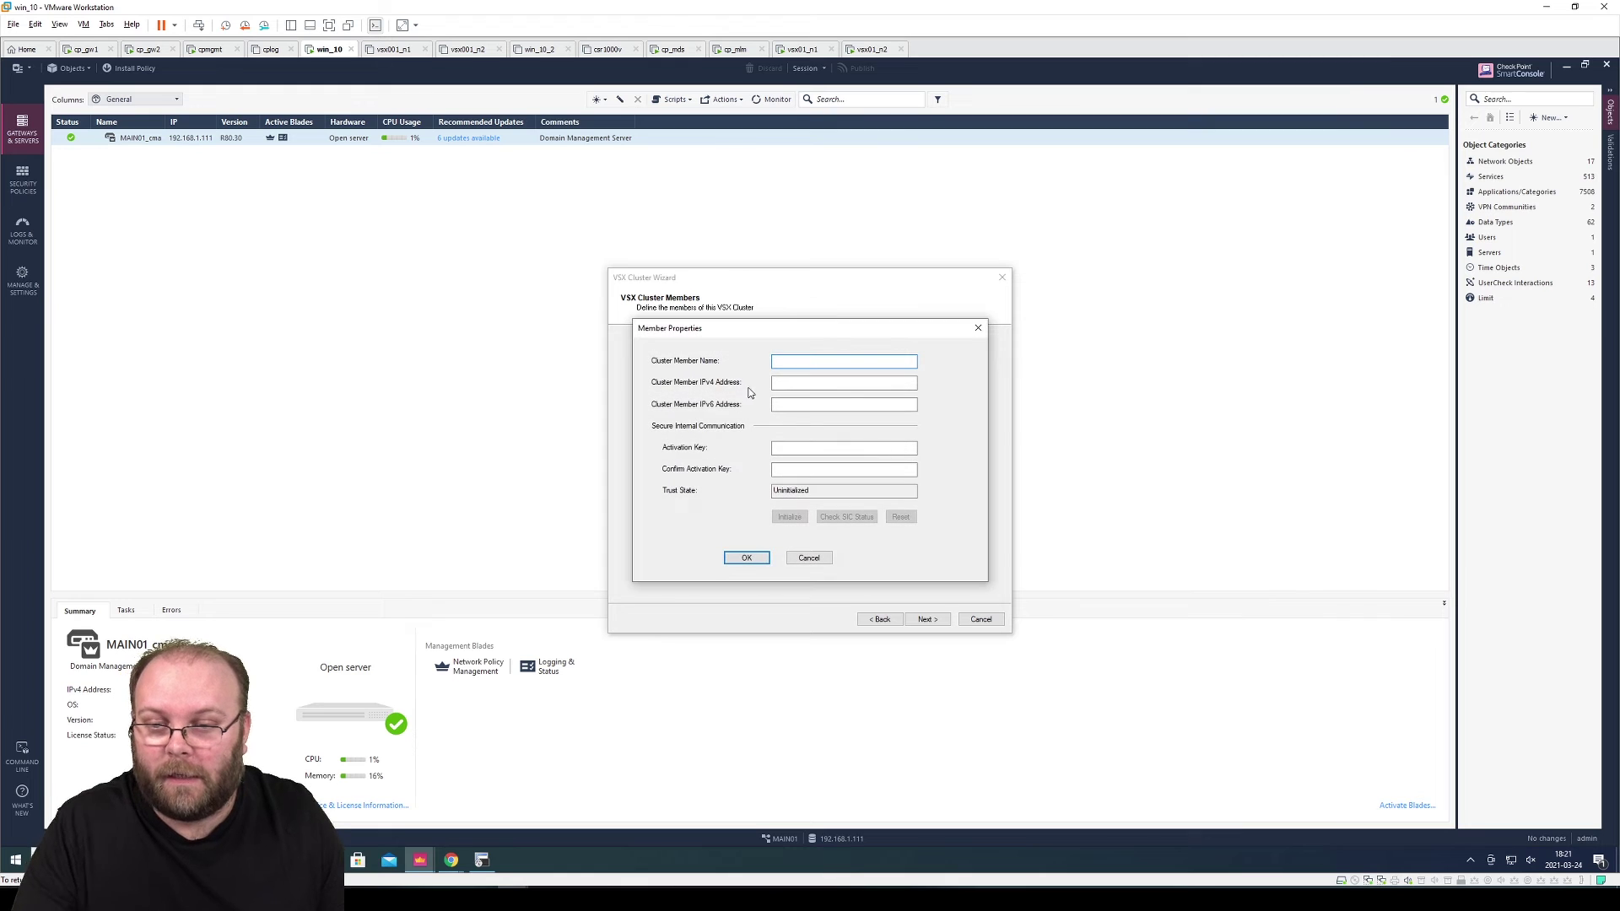
# Enter member vsx01_n1 at 192.168.254.5, fill and confirm its activation key, and initialize trust
pyautogui.write('vsx01_n1')
pyautogui.click(844, 382)
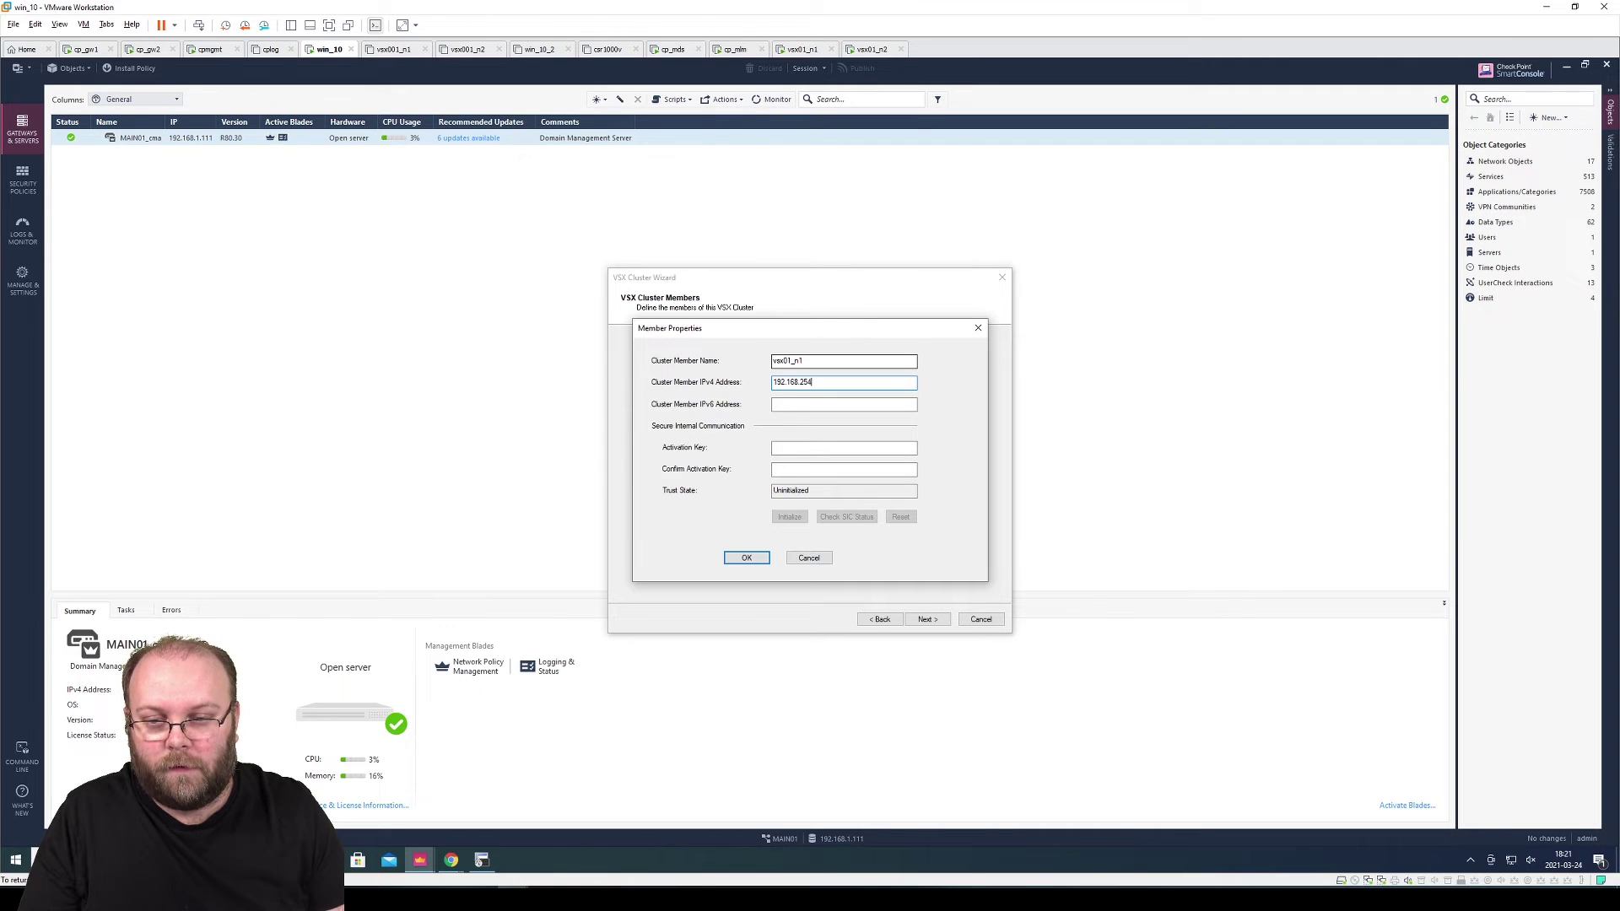
pyautogui.click(776, 448)
pyautogui.write('vpn12')
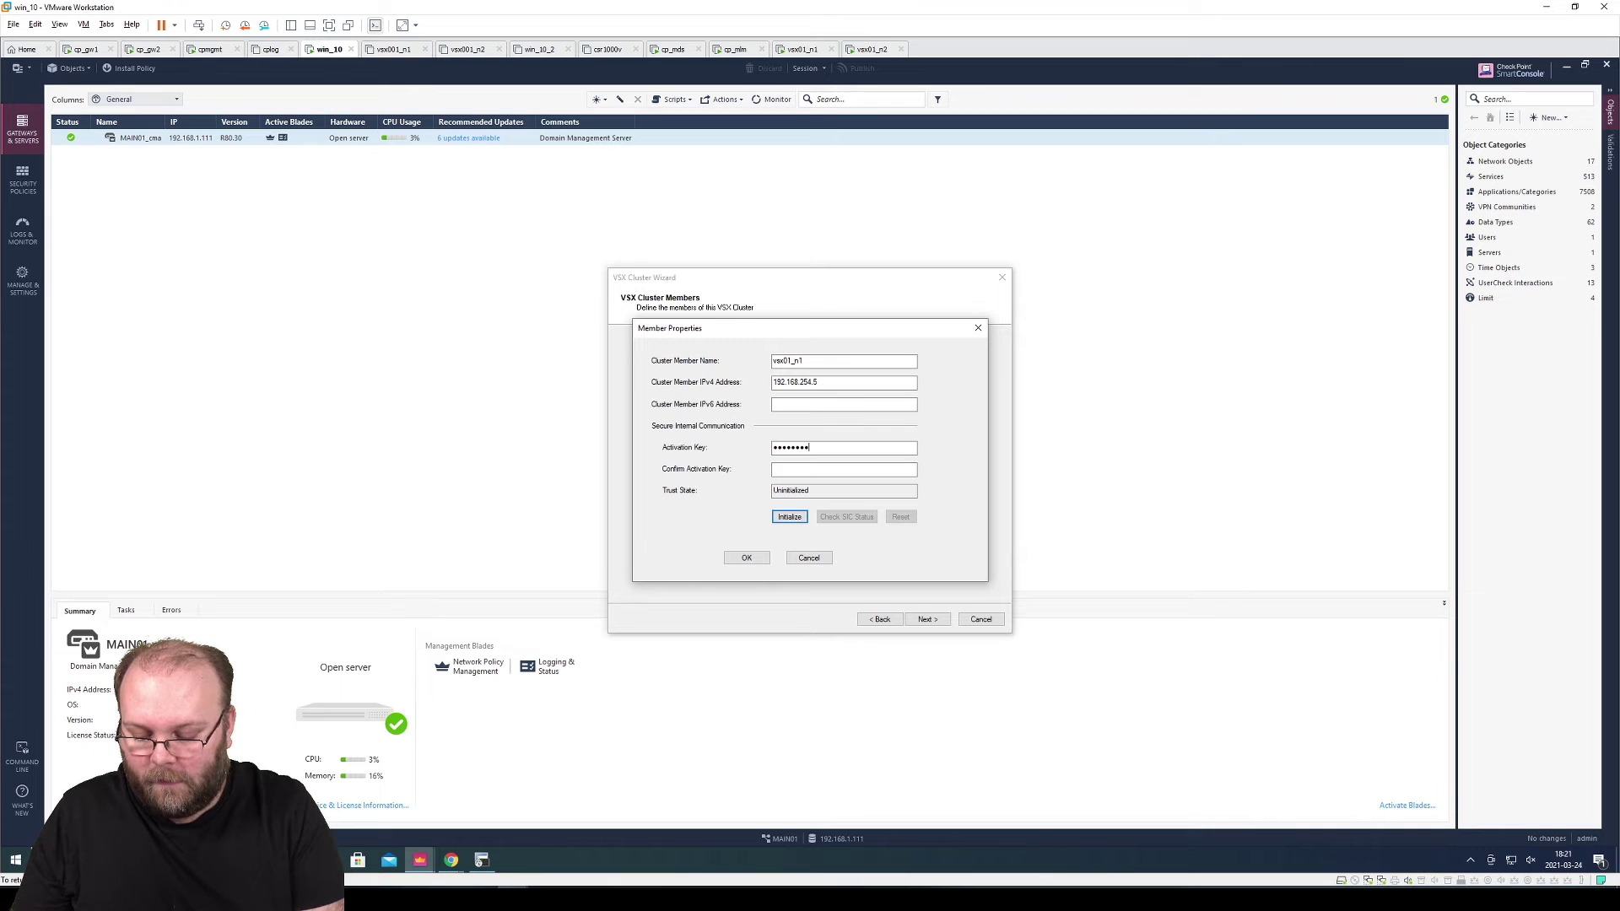
pyautogui.press('Tab')
pyautogui.write('vpn12vpn12')
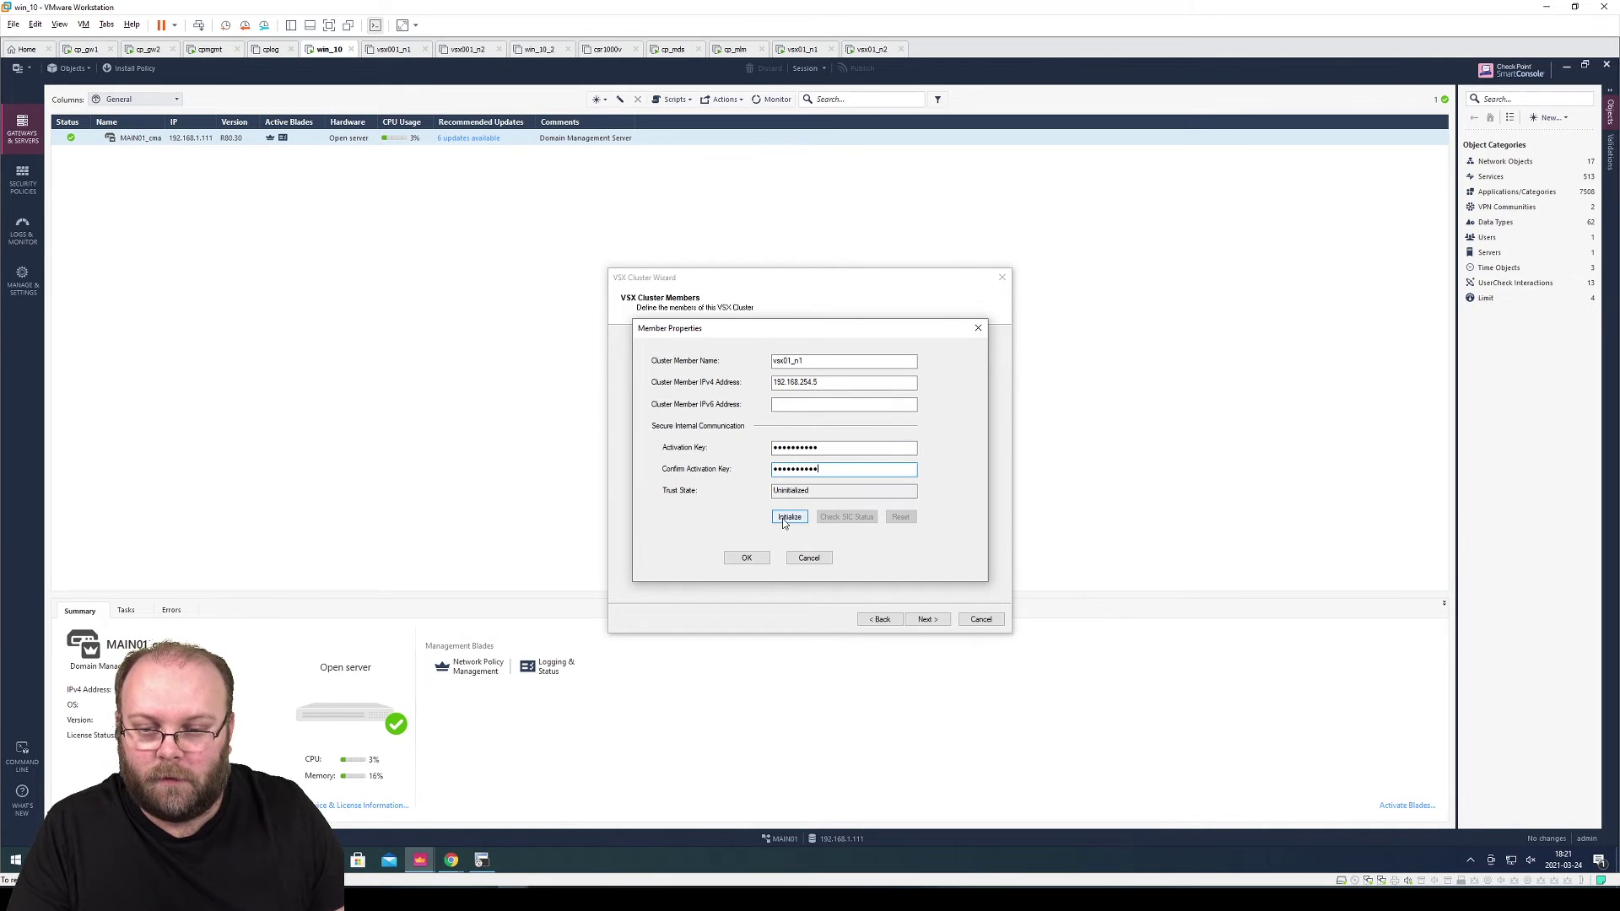
pyautogui.click(783, 518)
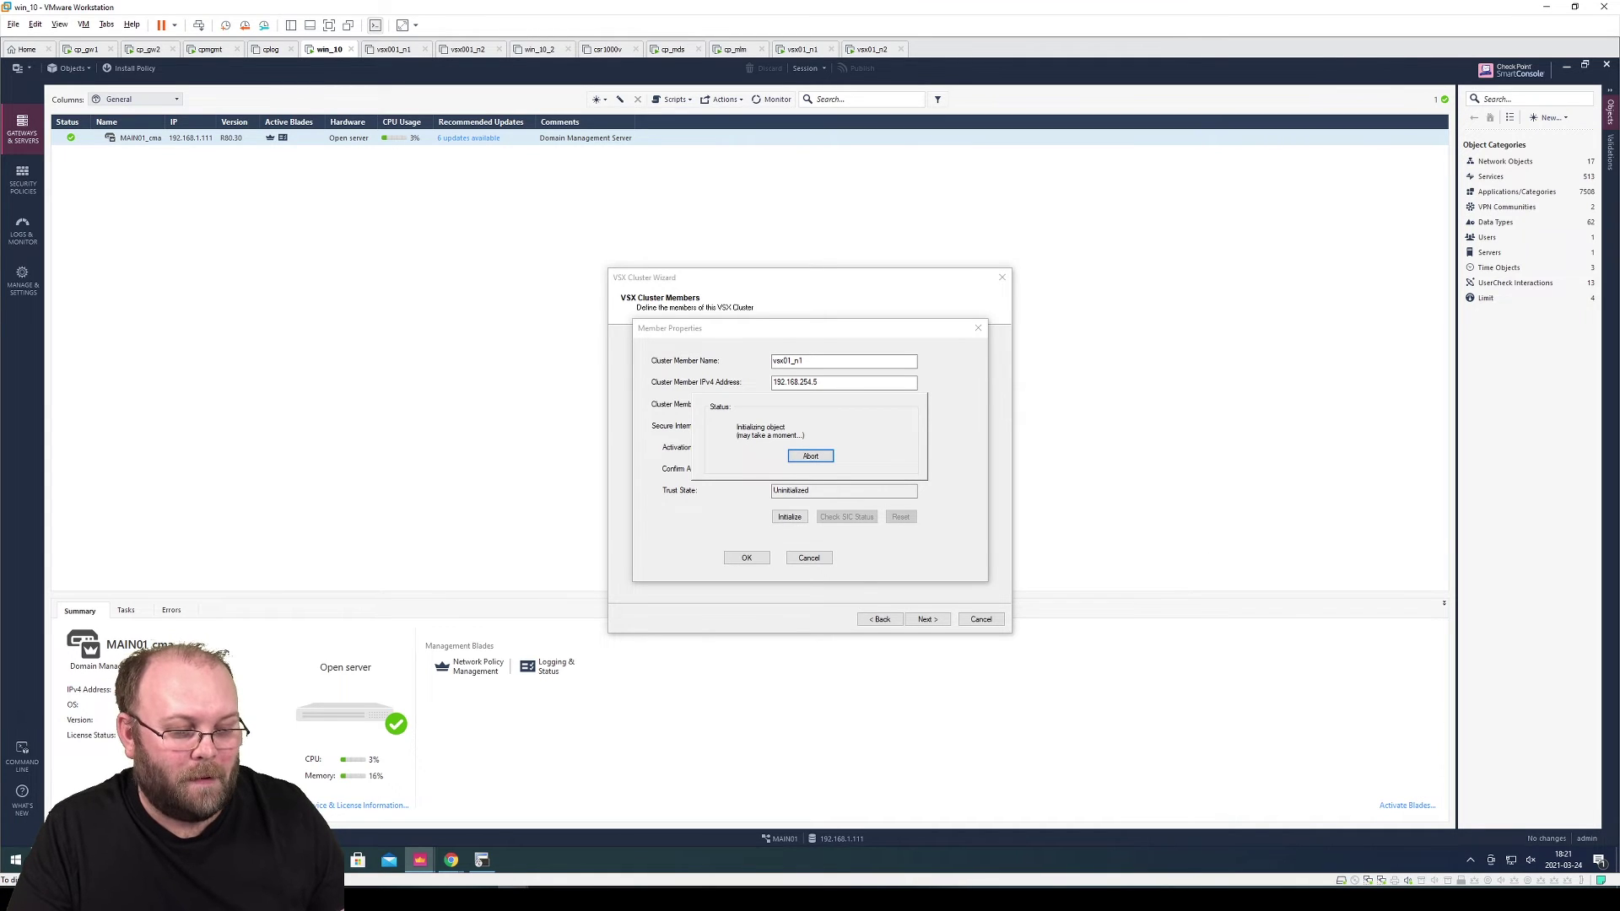
# View the lab network diagram enlarged in PowerPoint, then minimize it
pyautogui.hotkey('alt', 'Tab')
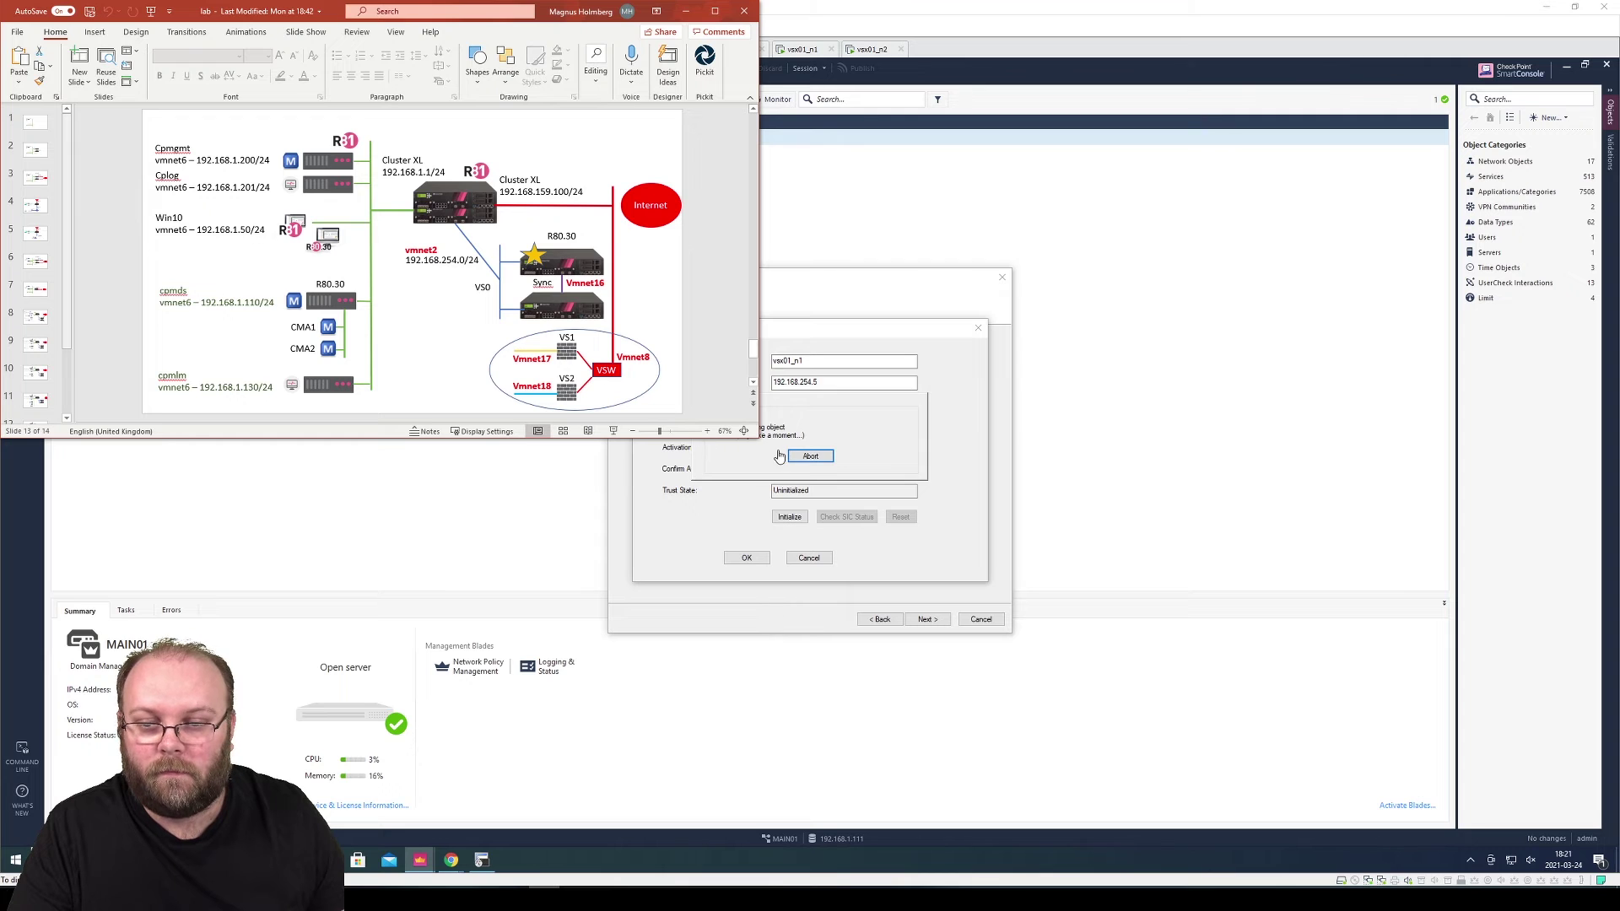
pyautogui.moveTo(762, 439); pyautogui.dragTo(1247, 735)
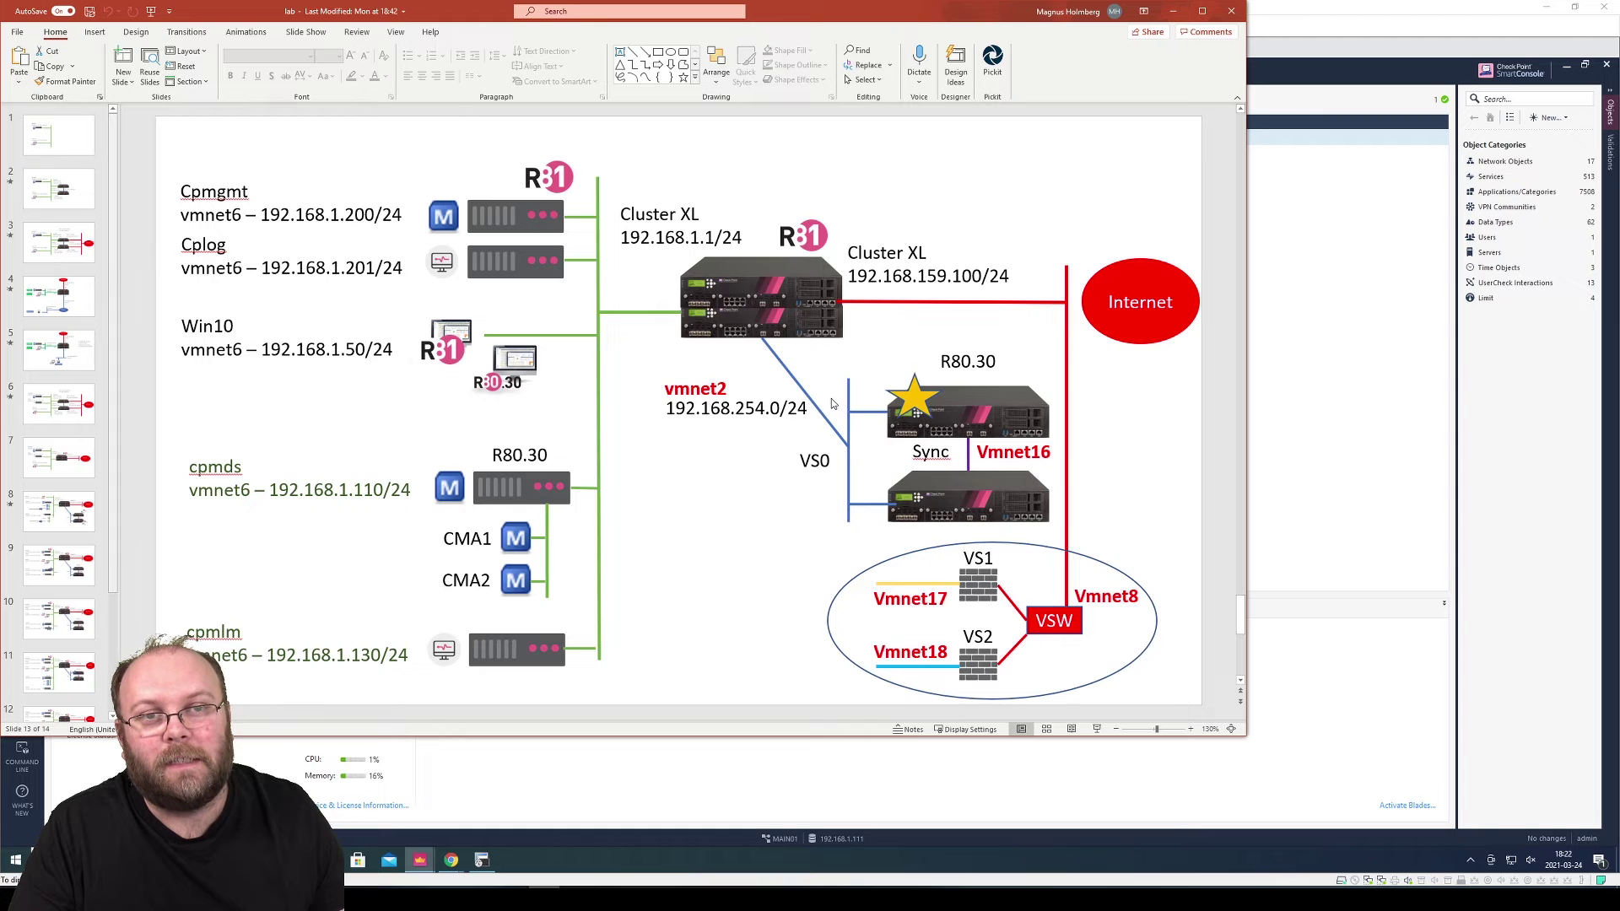
pyautogui.click(1173, 11)
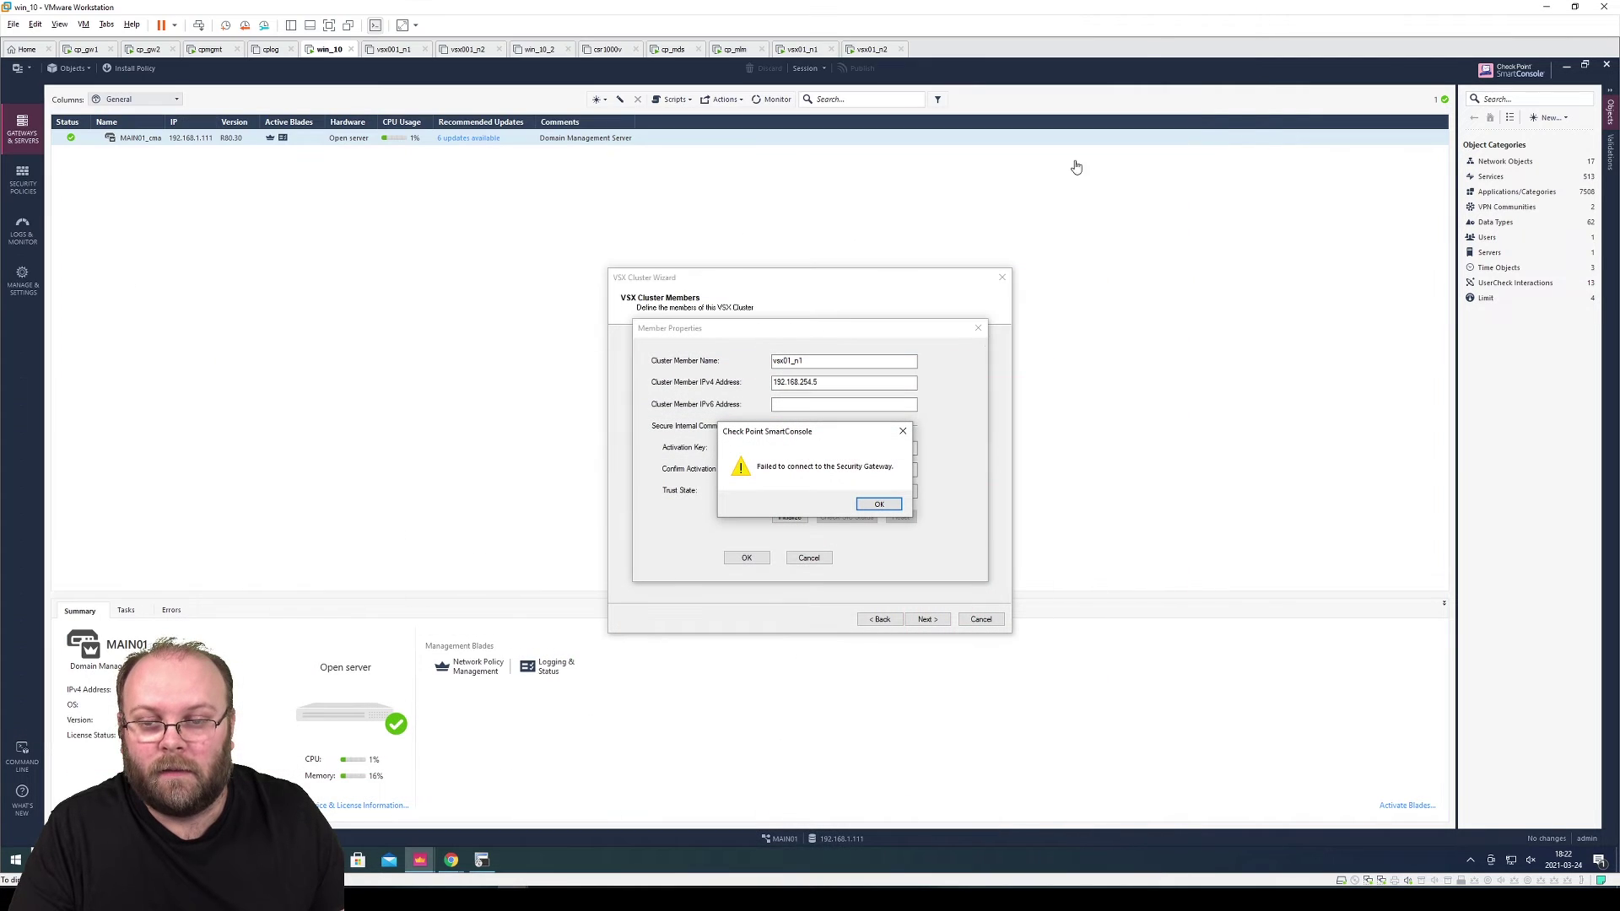
# Dismiss the connection-failure alert and launch another SmartConsole R80.30 instance
pyautogui.click(869, 507)
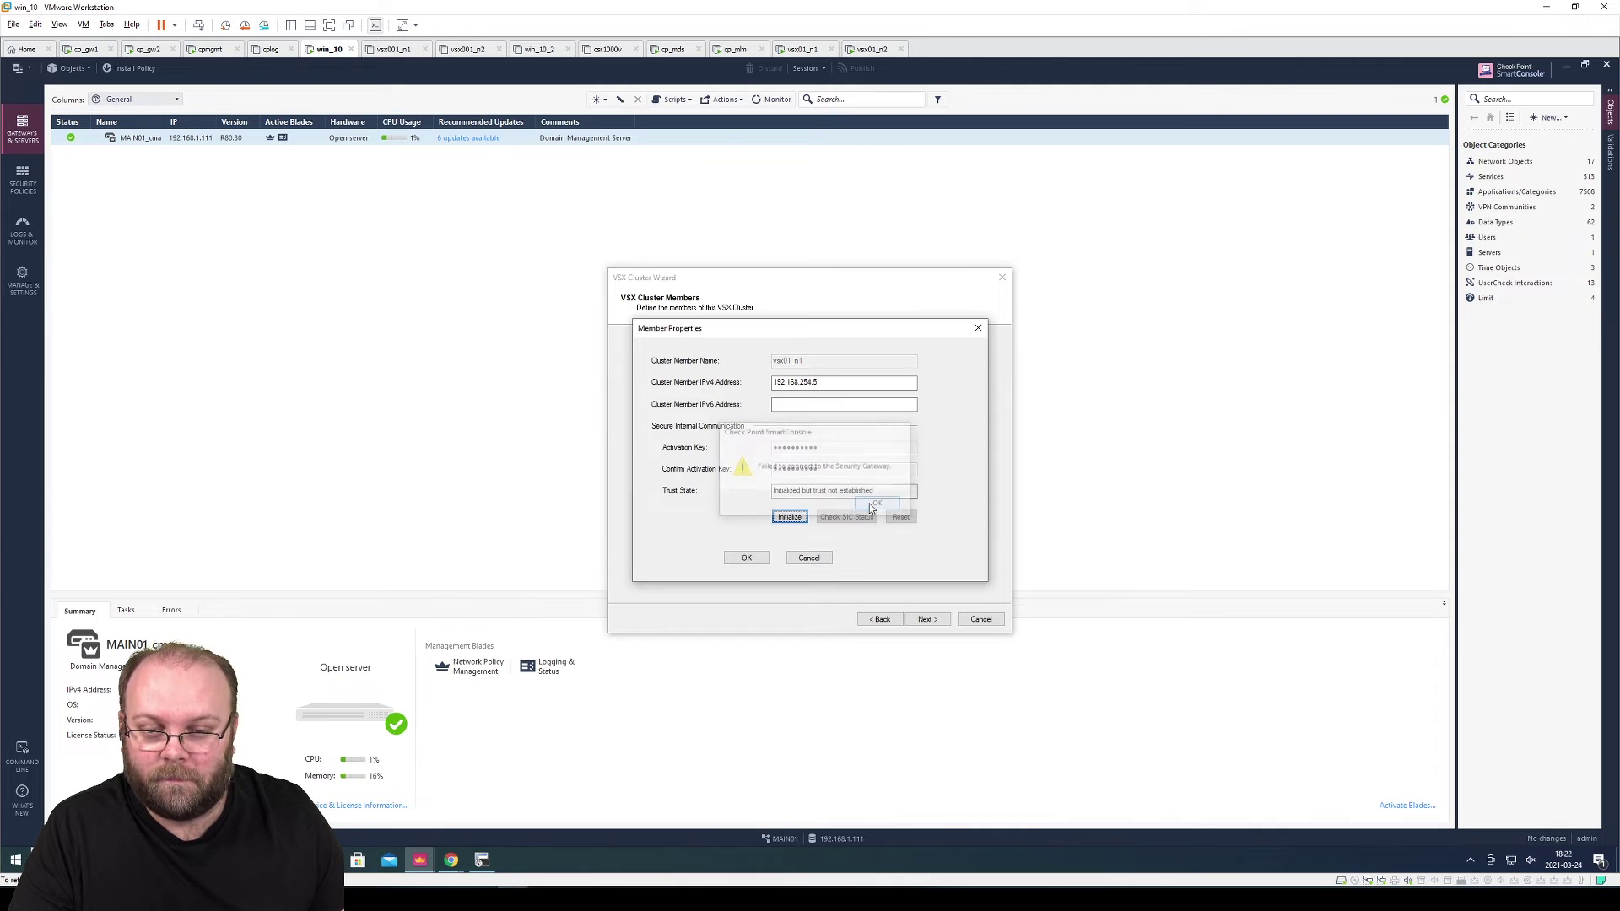
pyautogui.rightClick(420, 858)
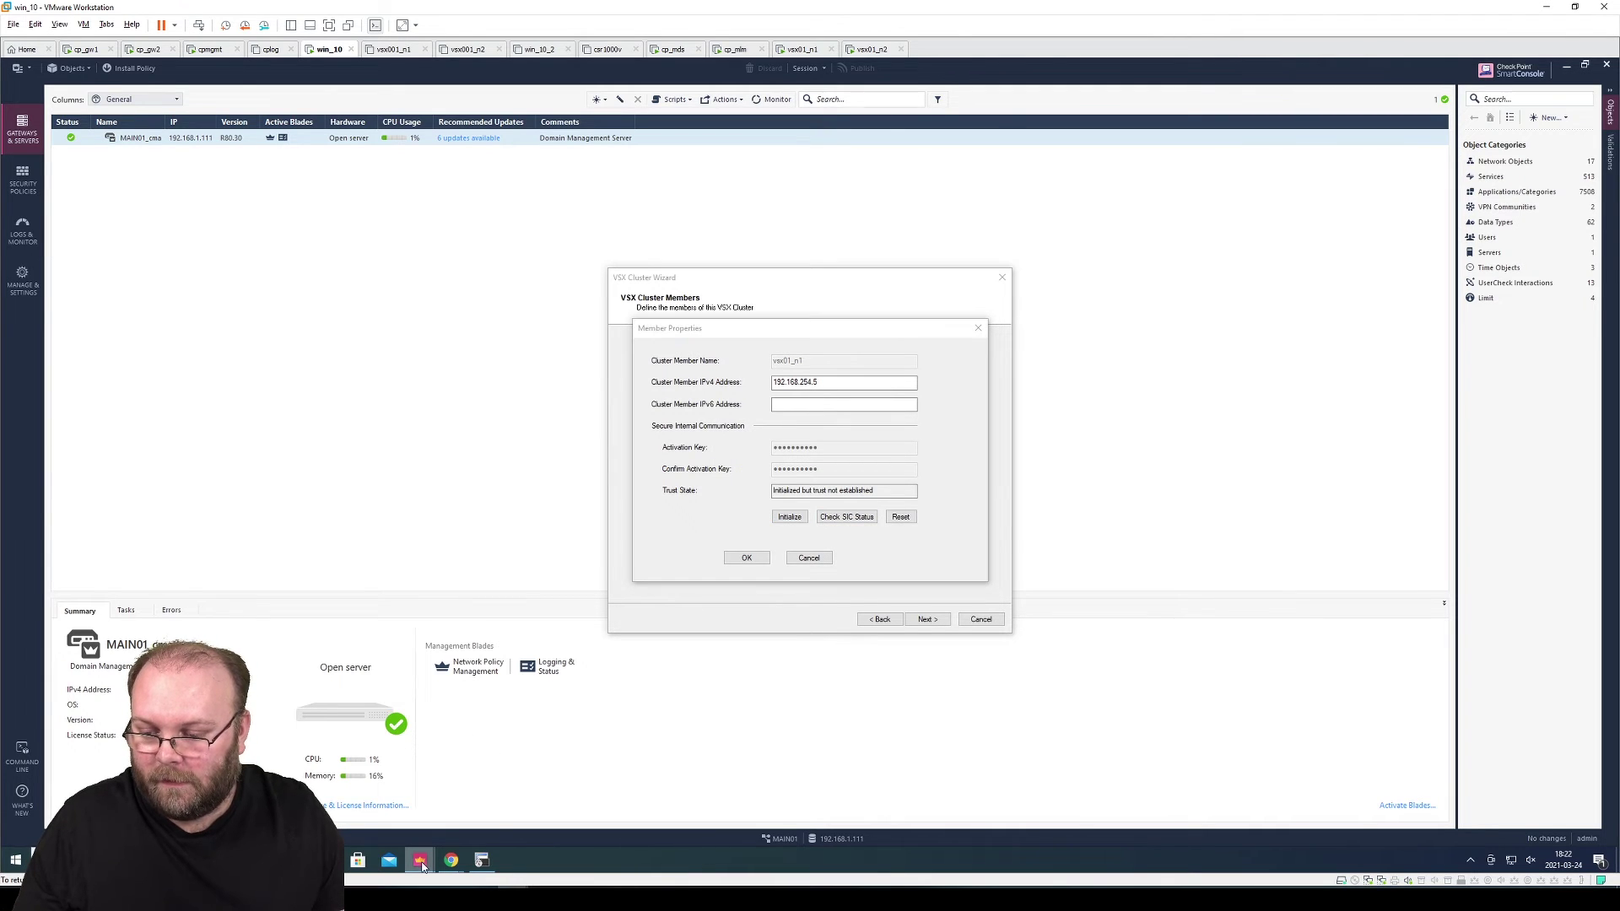
pyautogui.click(1215, 383)
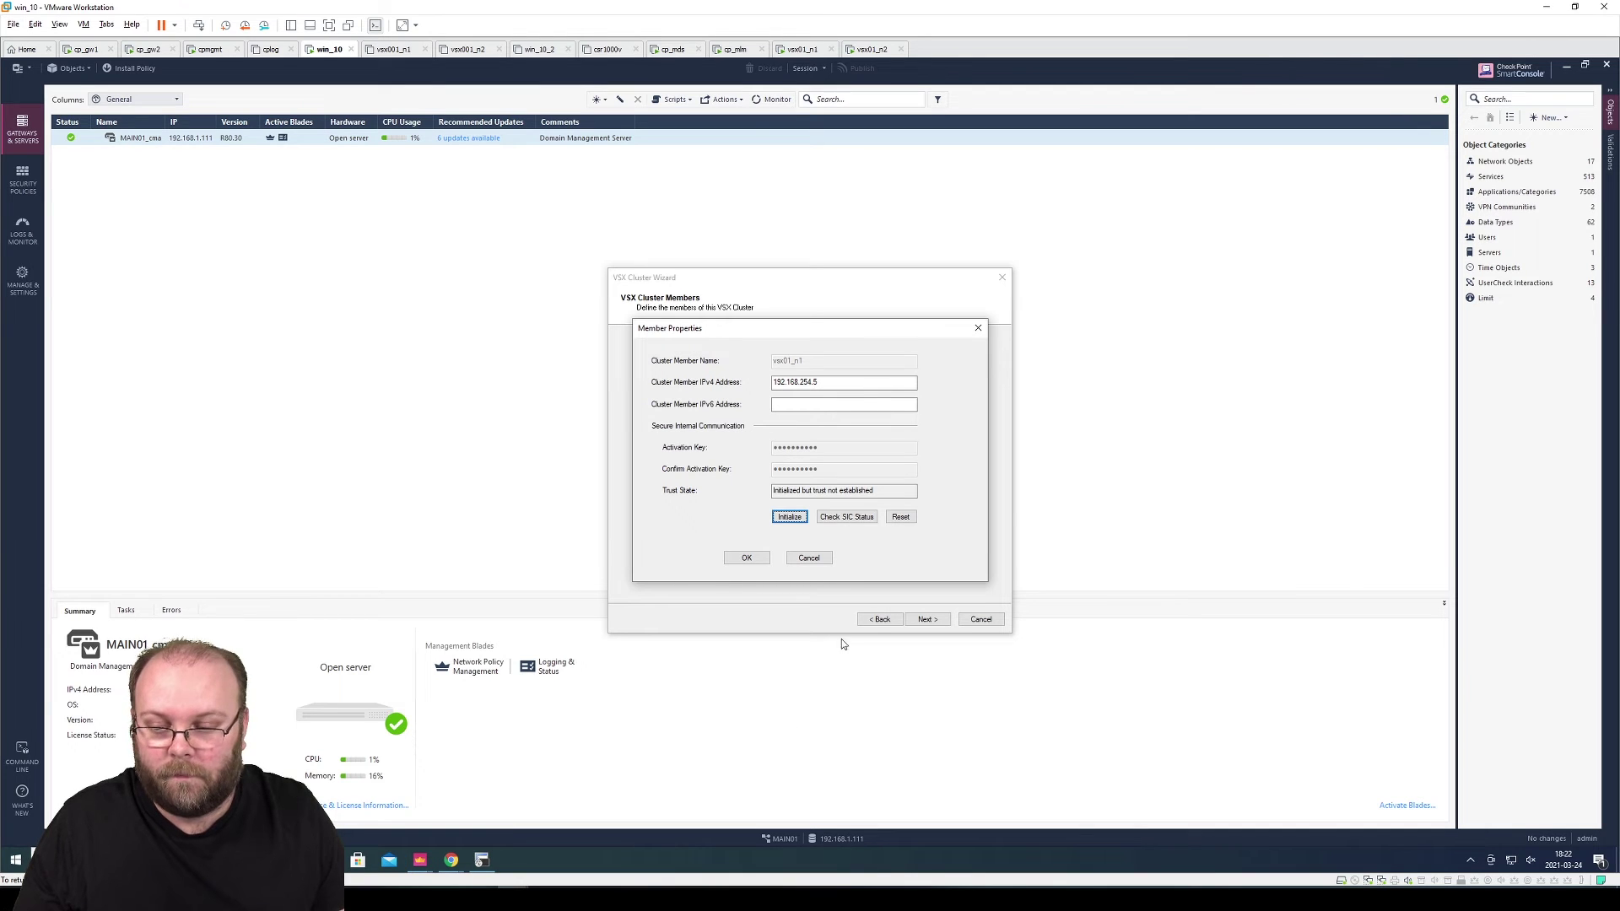
# Log in to the management server at 192.168.1.200 with the password and open Security Policies
pyautogui.write('23')
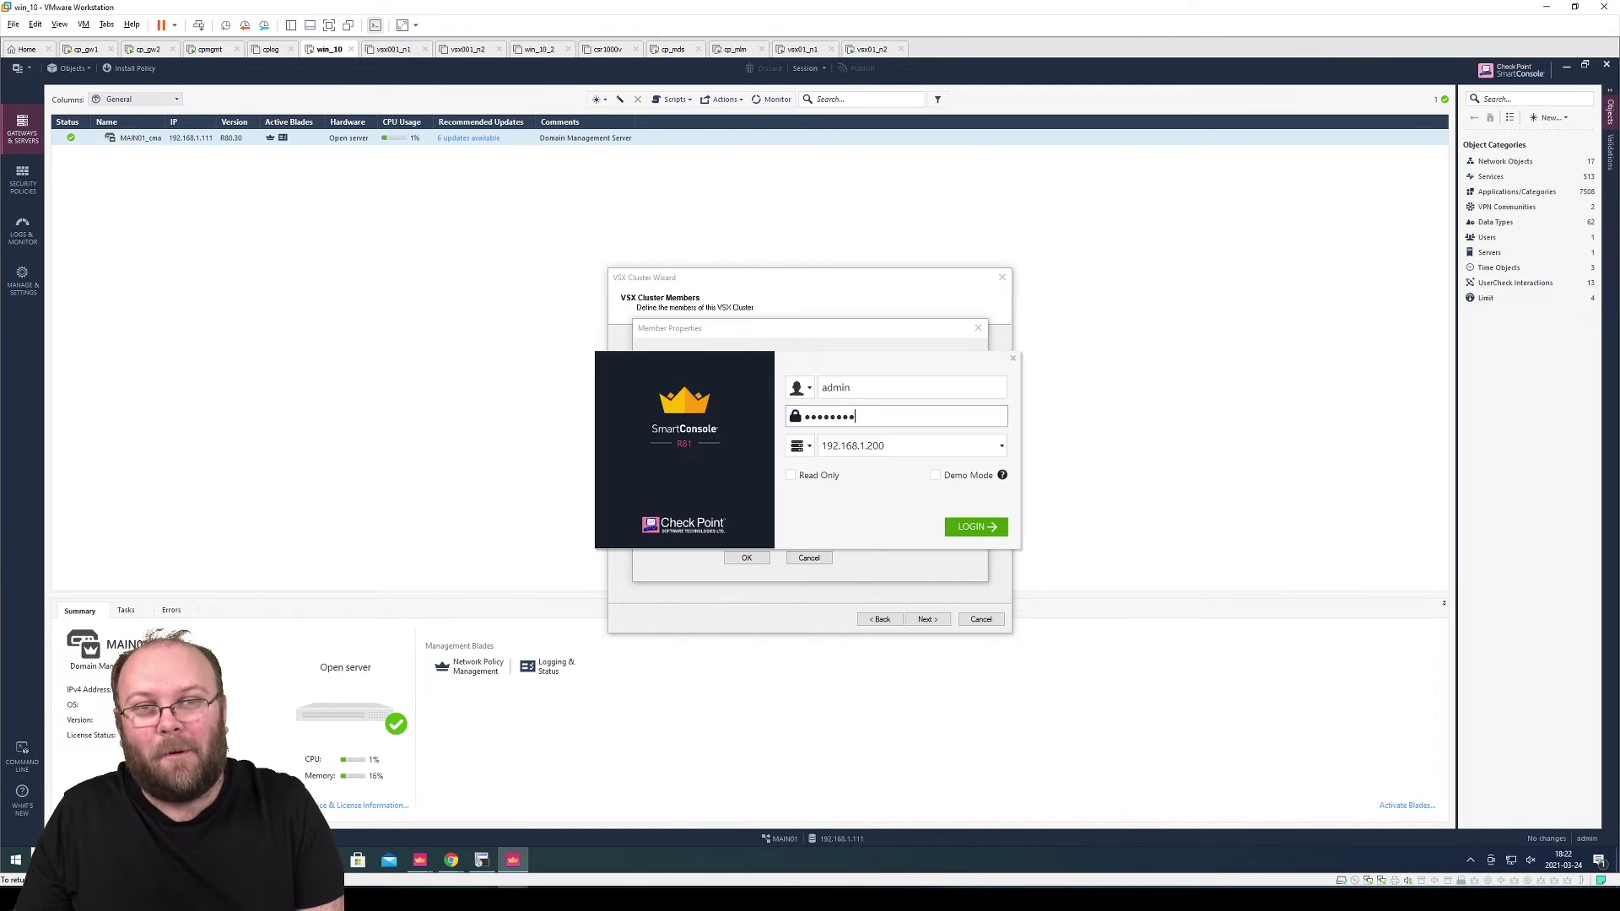
pyautogui.press('Return')
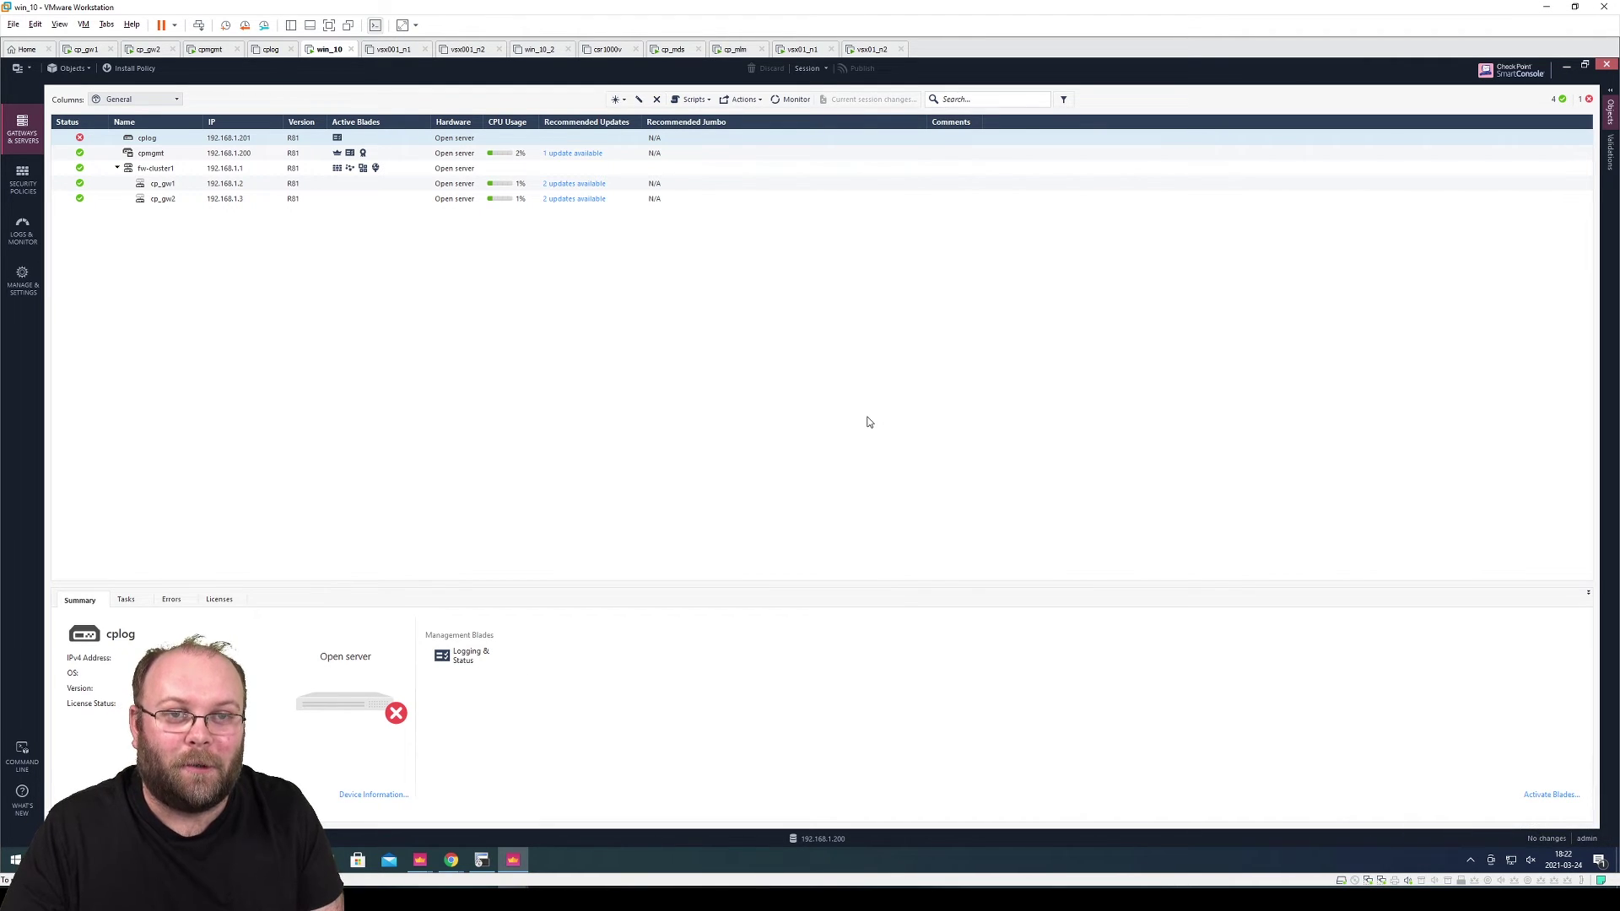
pyautogui.click(32, 177)
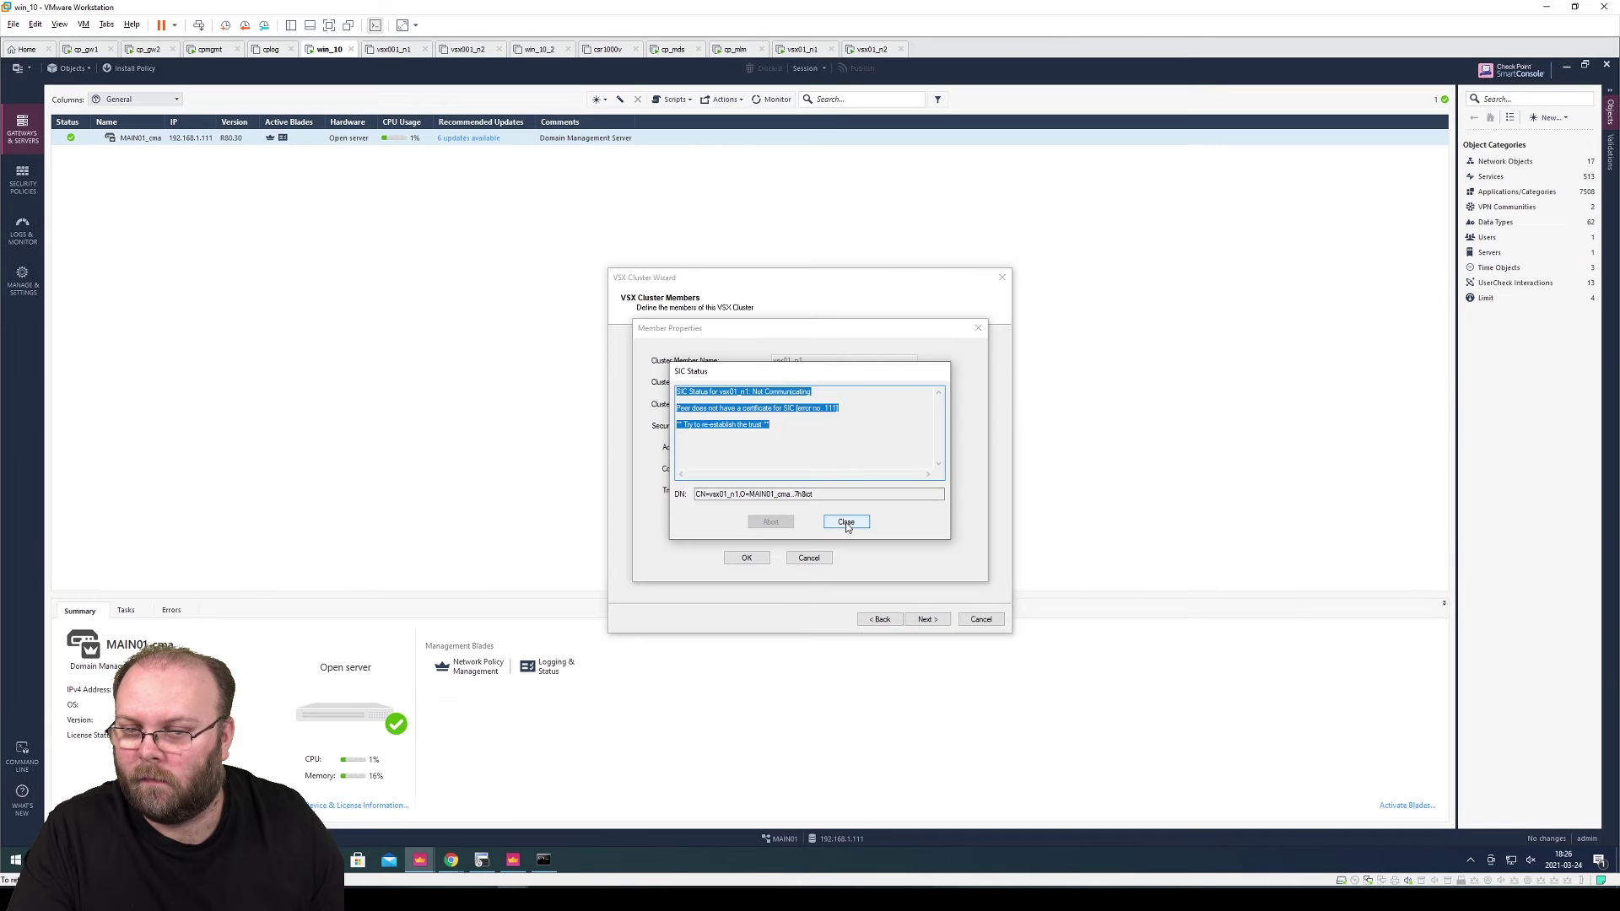
# Re-initialize trust with vsx01_n1 and save it to the cluster member list
pyautogui.click(847, 522)
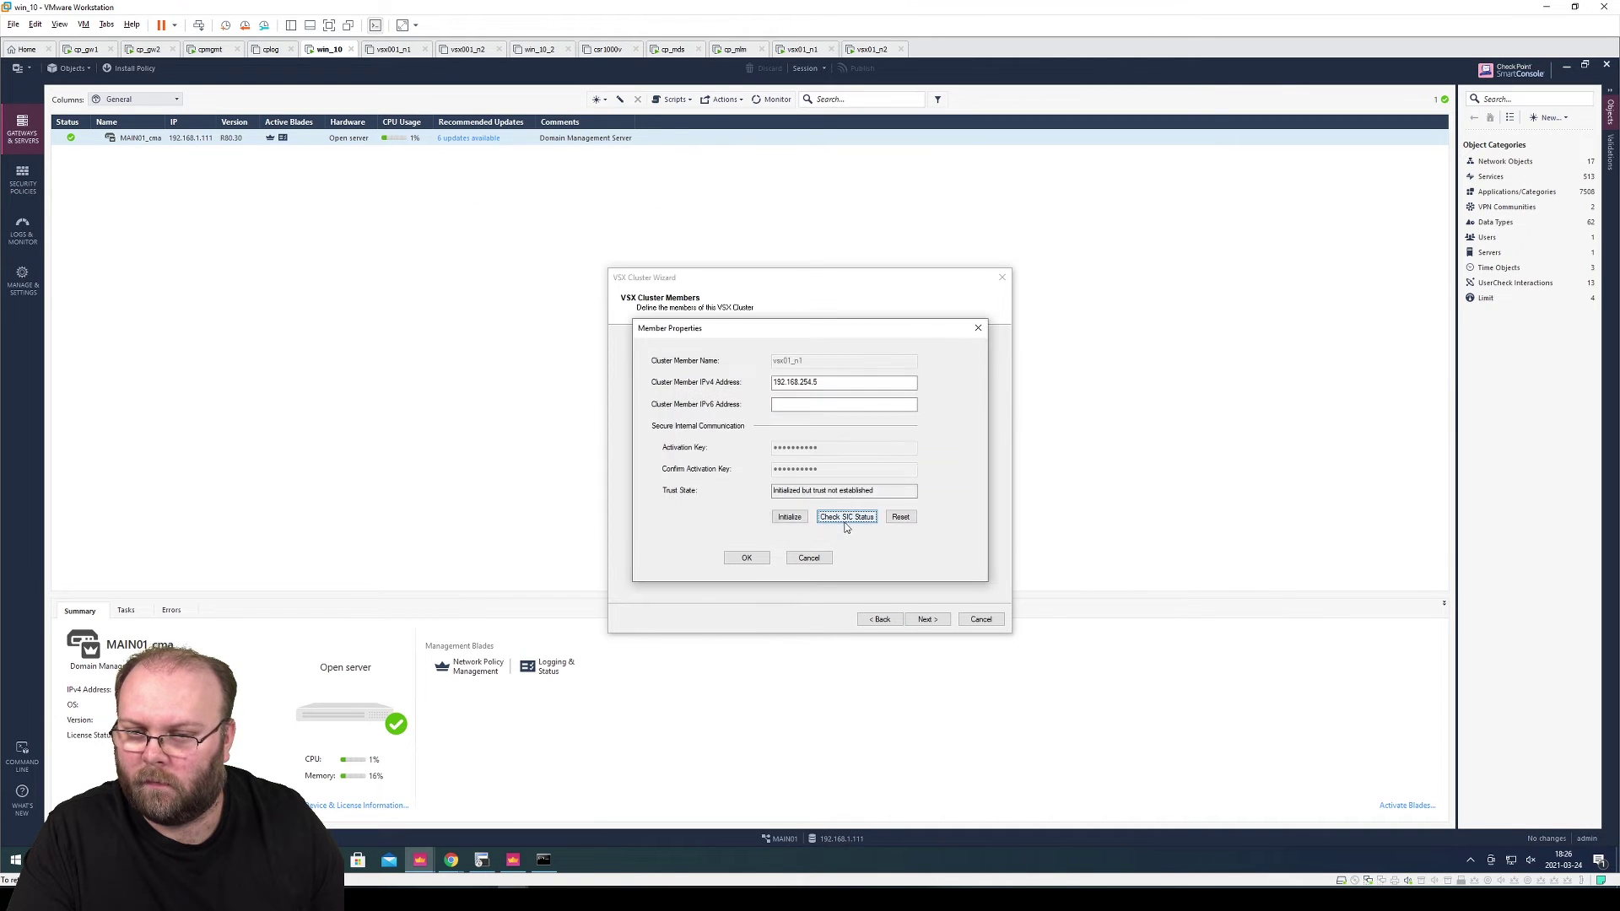
pyautogui.click(792, 518)
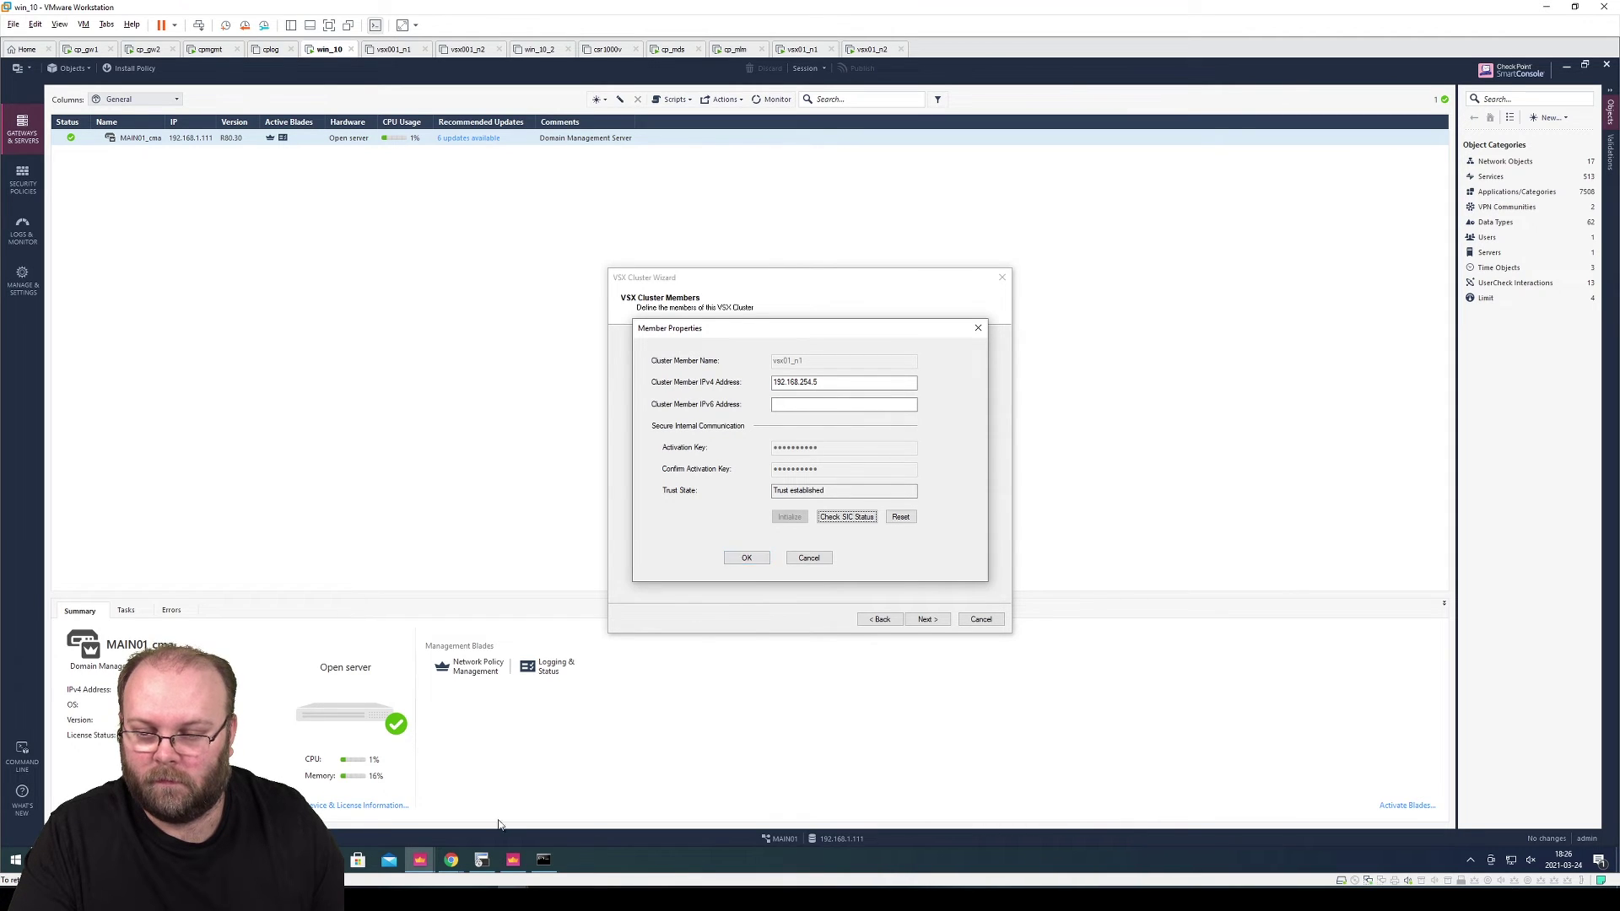
pyautogui.click(513, 860)
pyautogui.hotkey('alt', 'Tab')
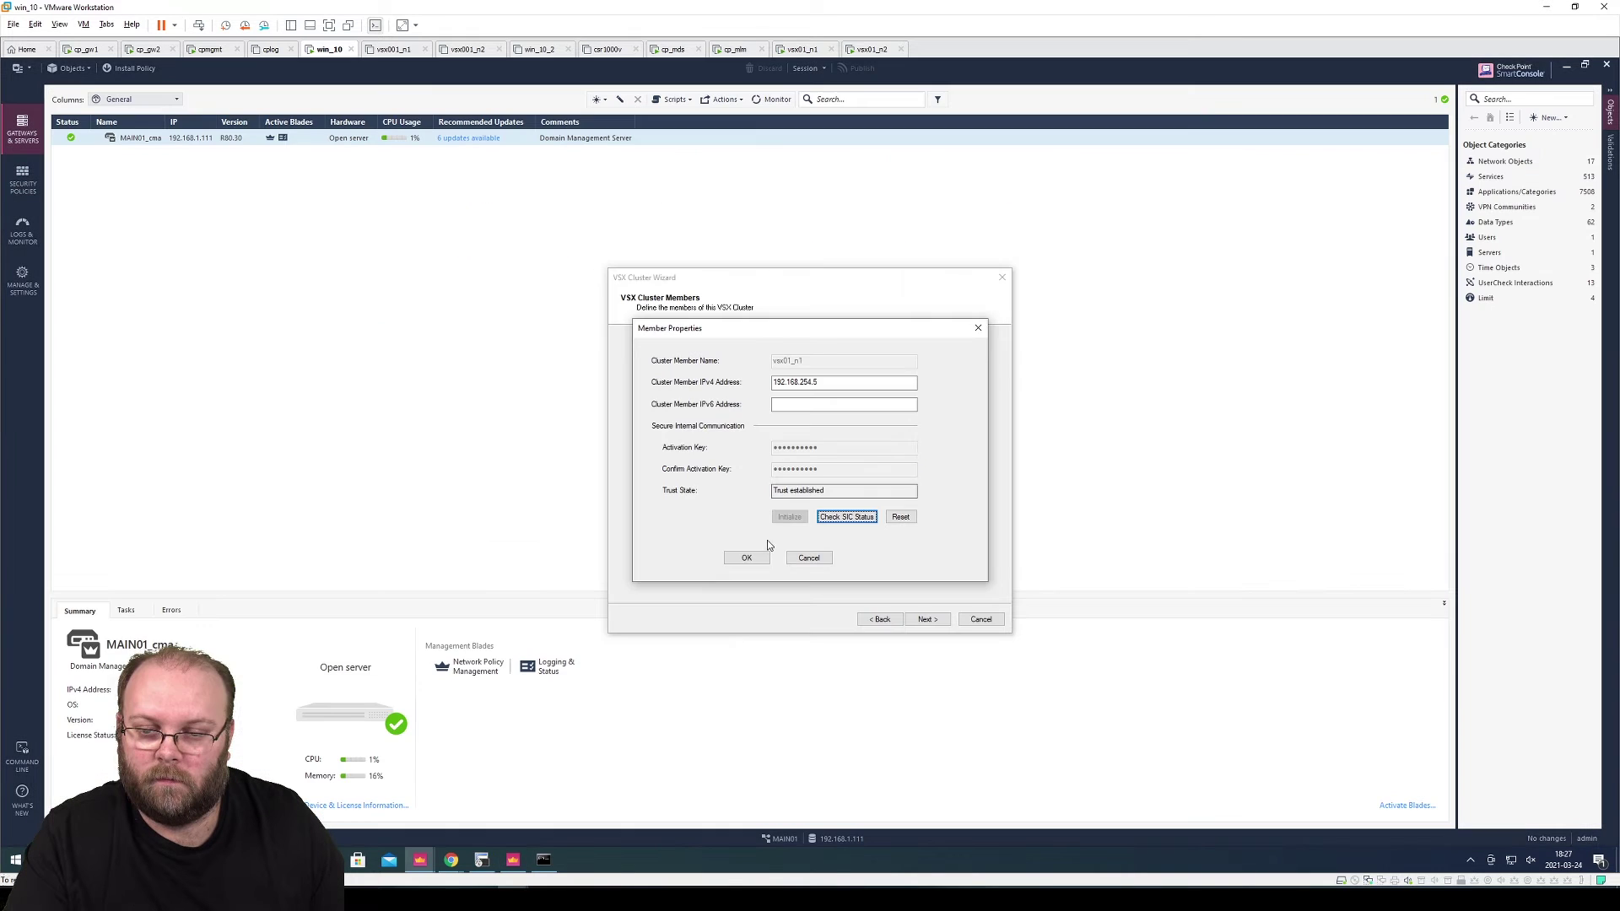
pyautogui.click(748, 559)
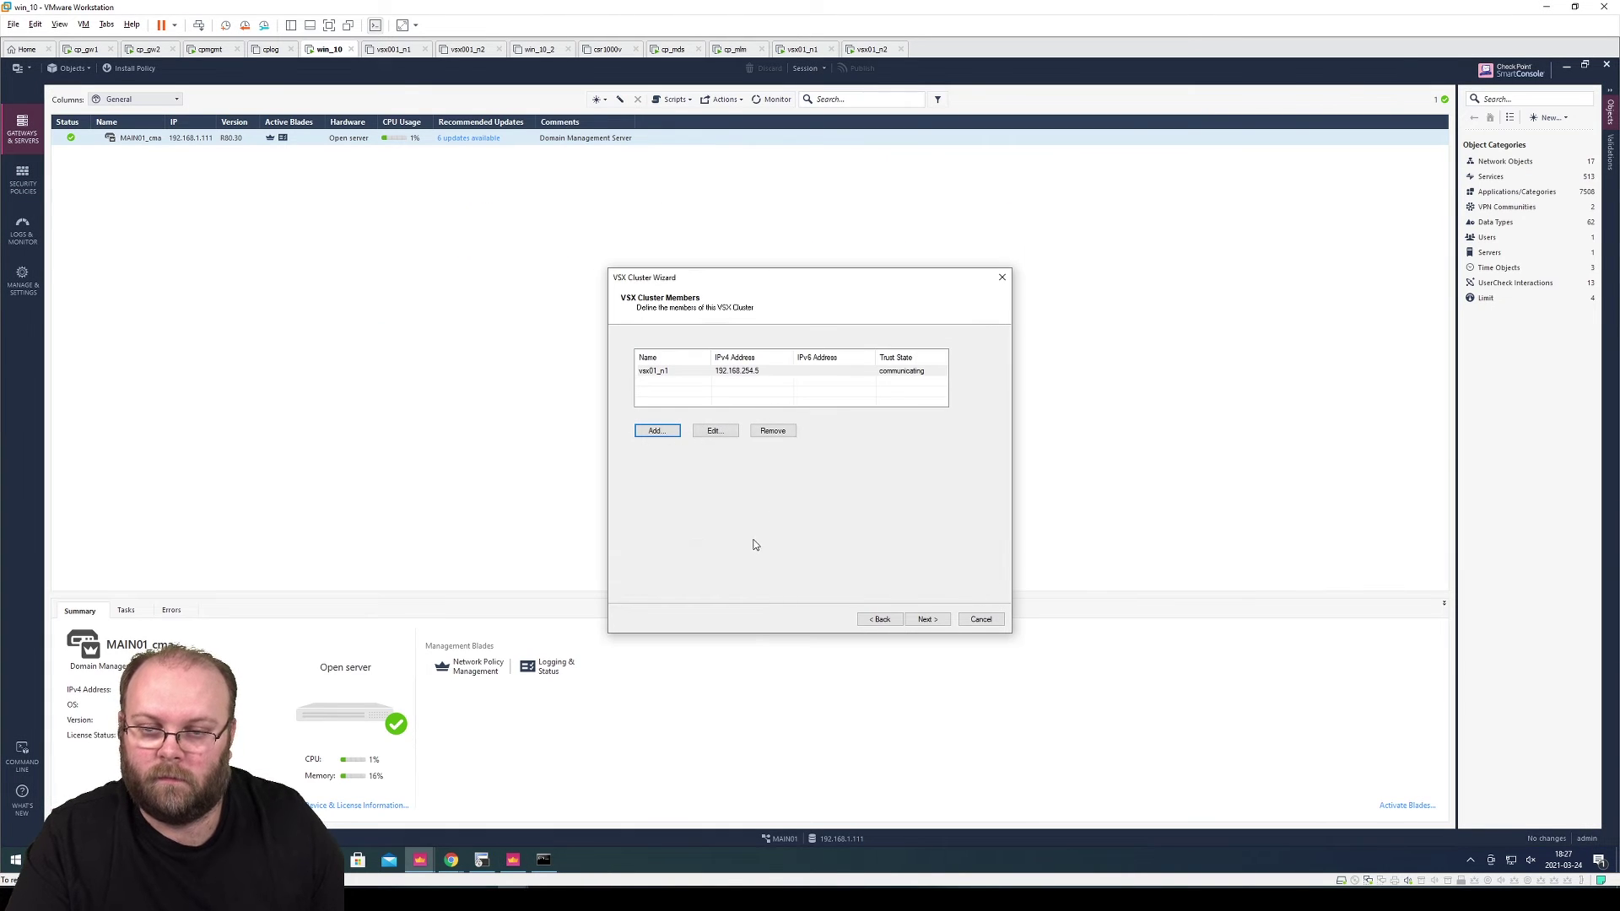
# Add vsx01_n2 at 192.168.254.6 with its confirmed activation key, initialize trust, and save it
pyautogui.click(665, 434)
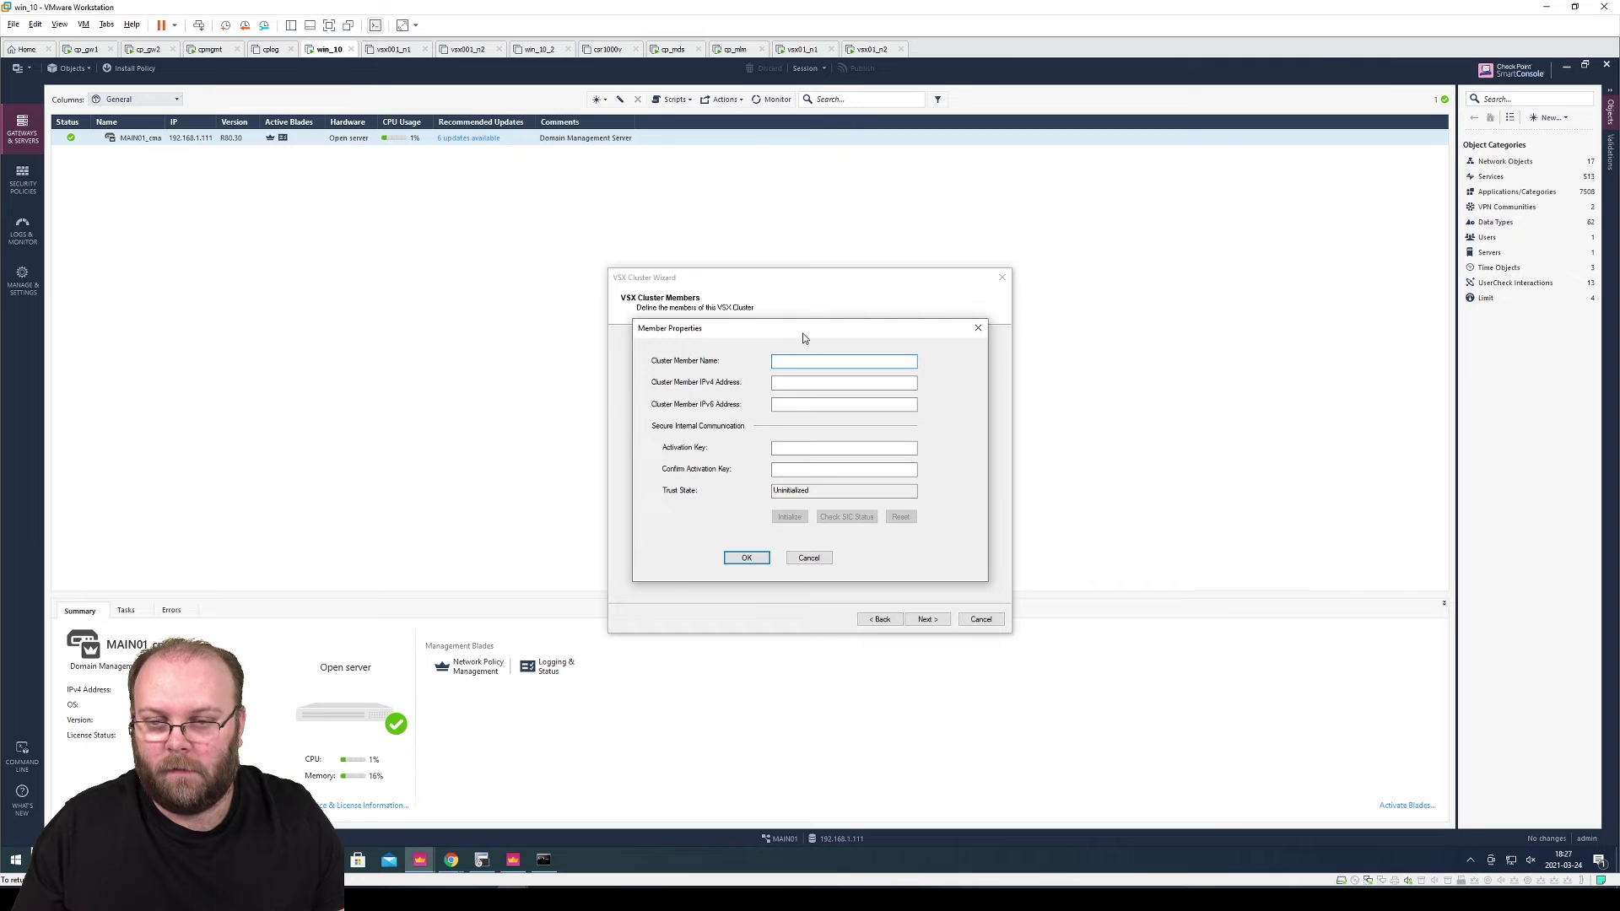
pyautogui.moveTo(802, 332); pyautogui.dragTo(808, 408)
pyautogui.write('vsx01_n2')
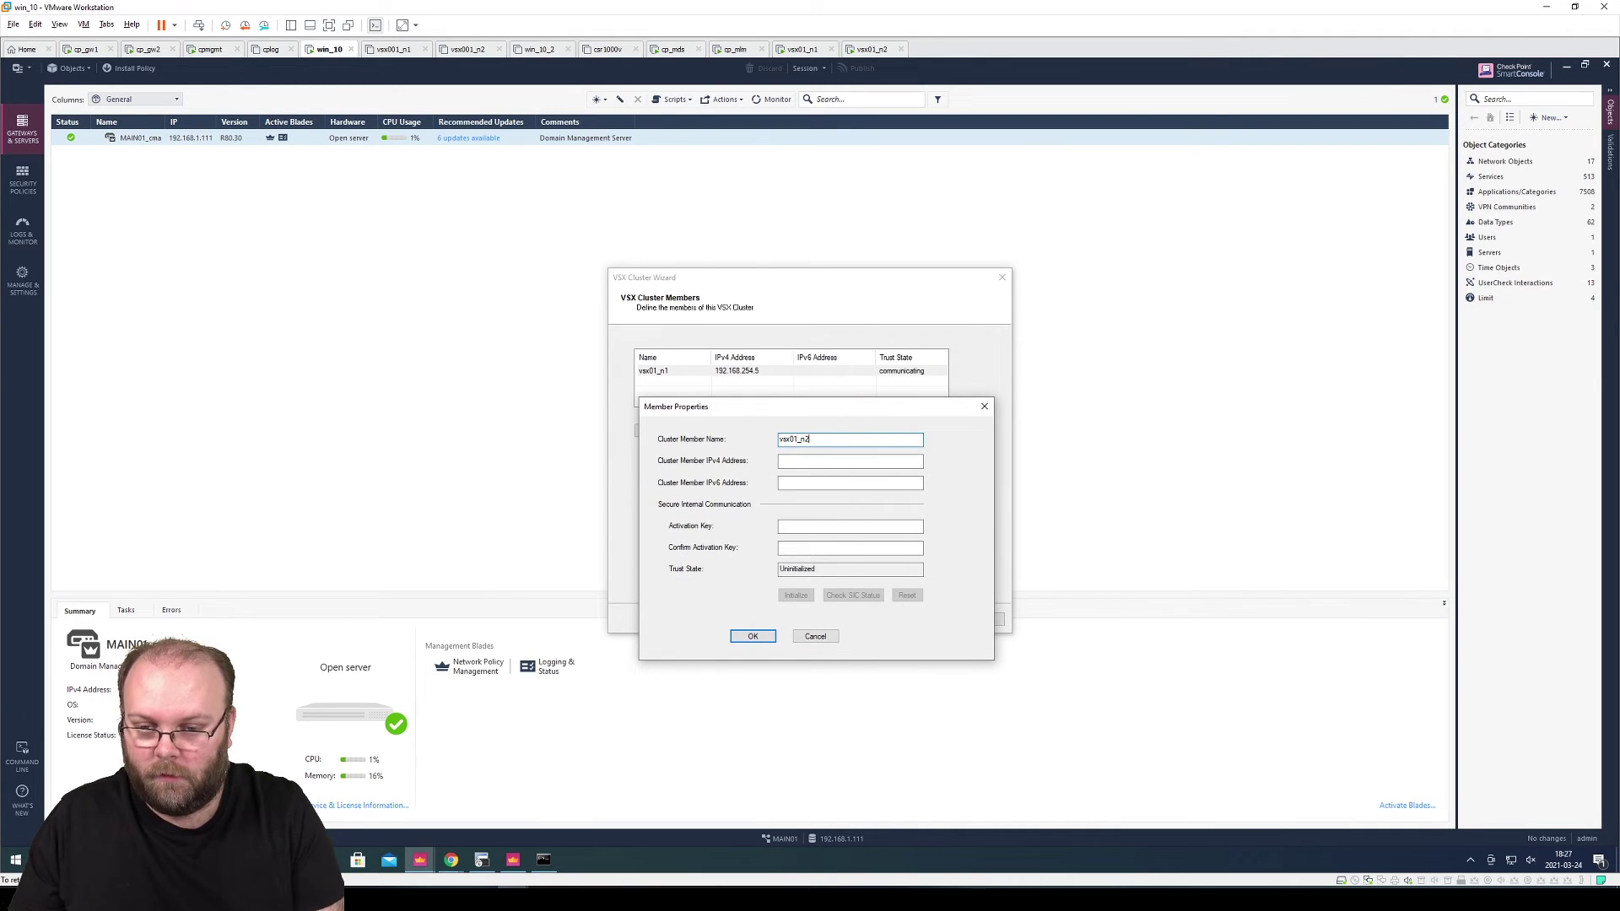
pyautogui.write('192.168.254.6')
pyautogui.click(849, 482)
pyautogui.write('vpn1234')
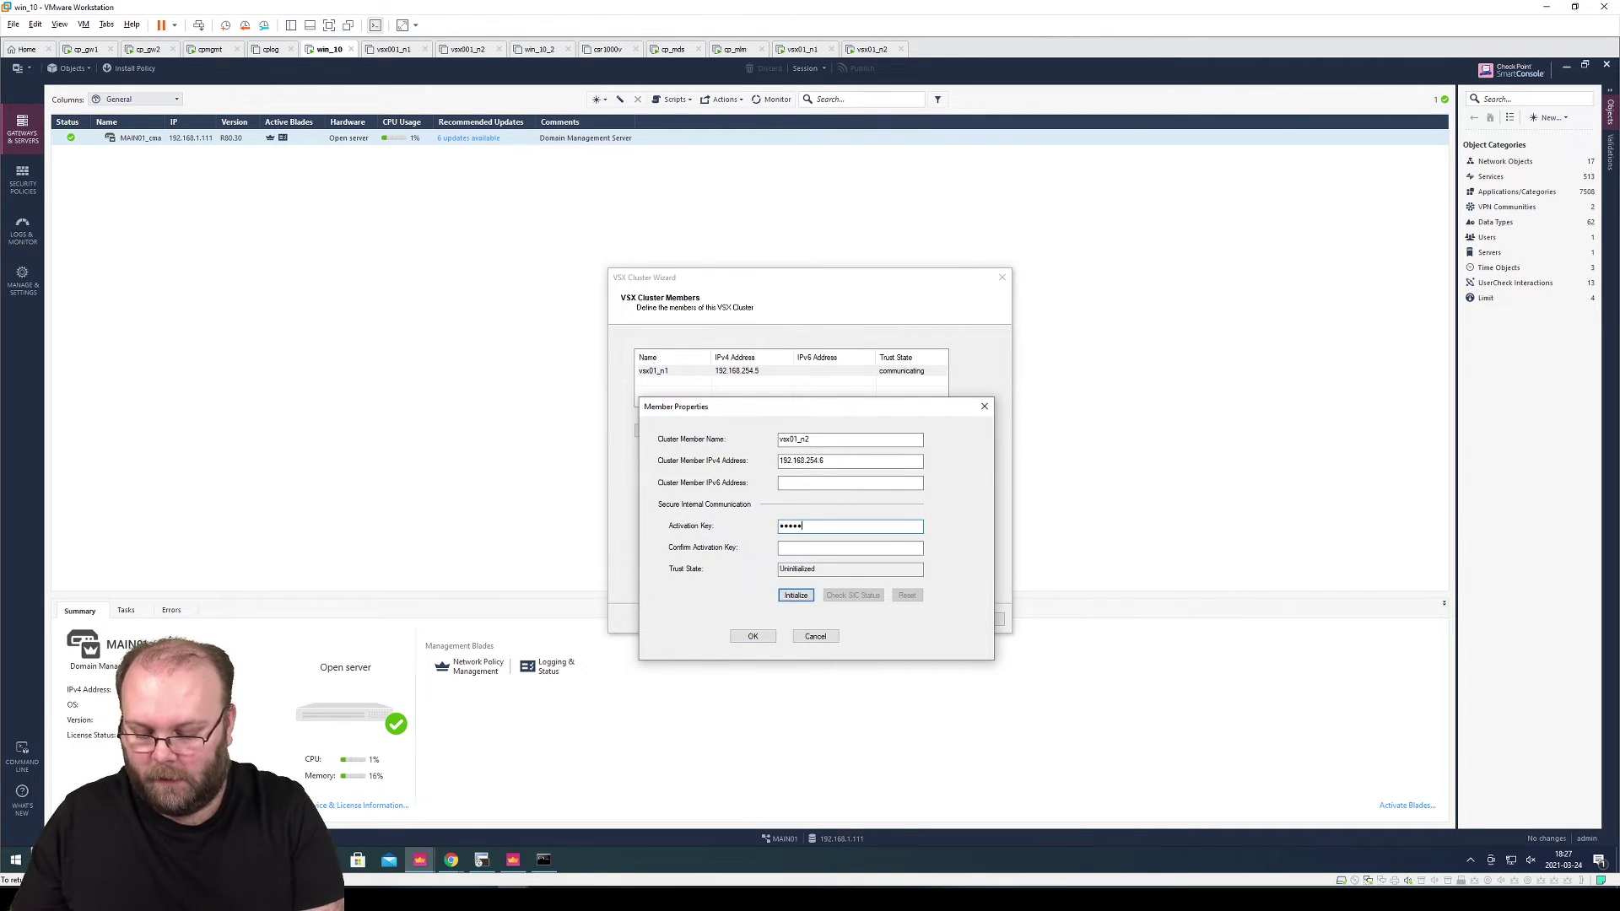
pyautogui.press('Tab')
pyautogui.write('vpn1234567')
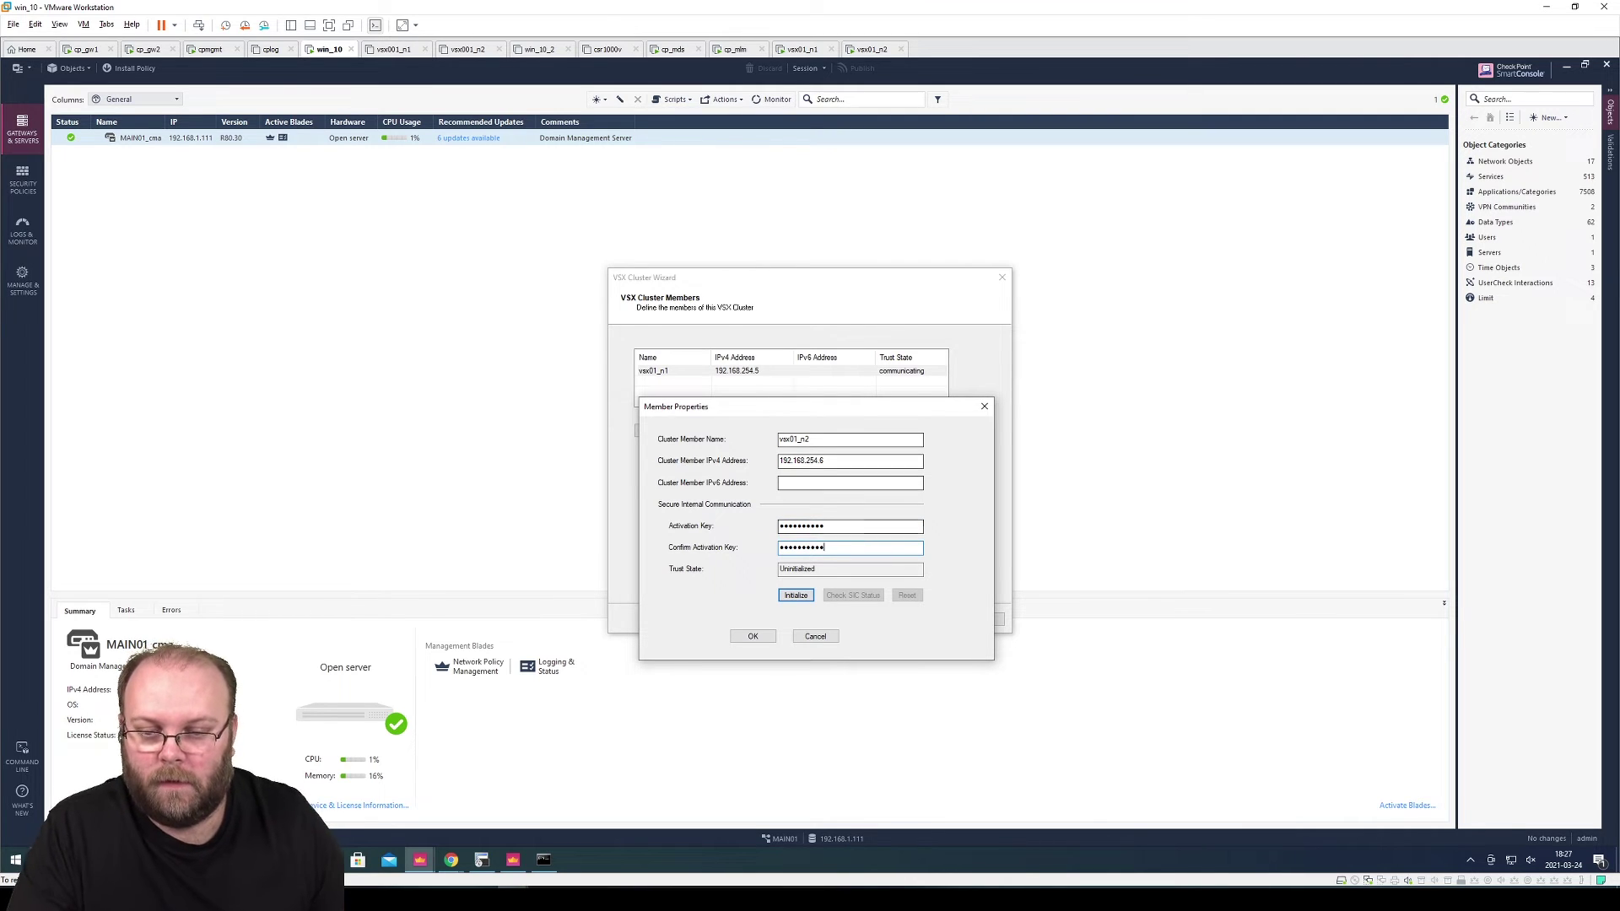
pyautogui.click(806, 597)
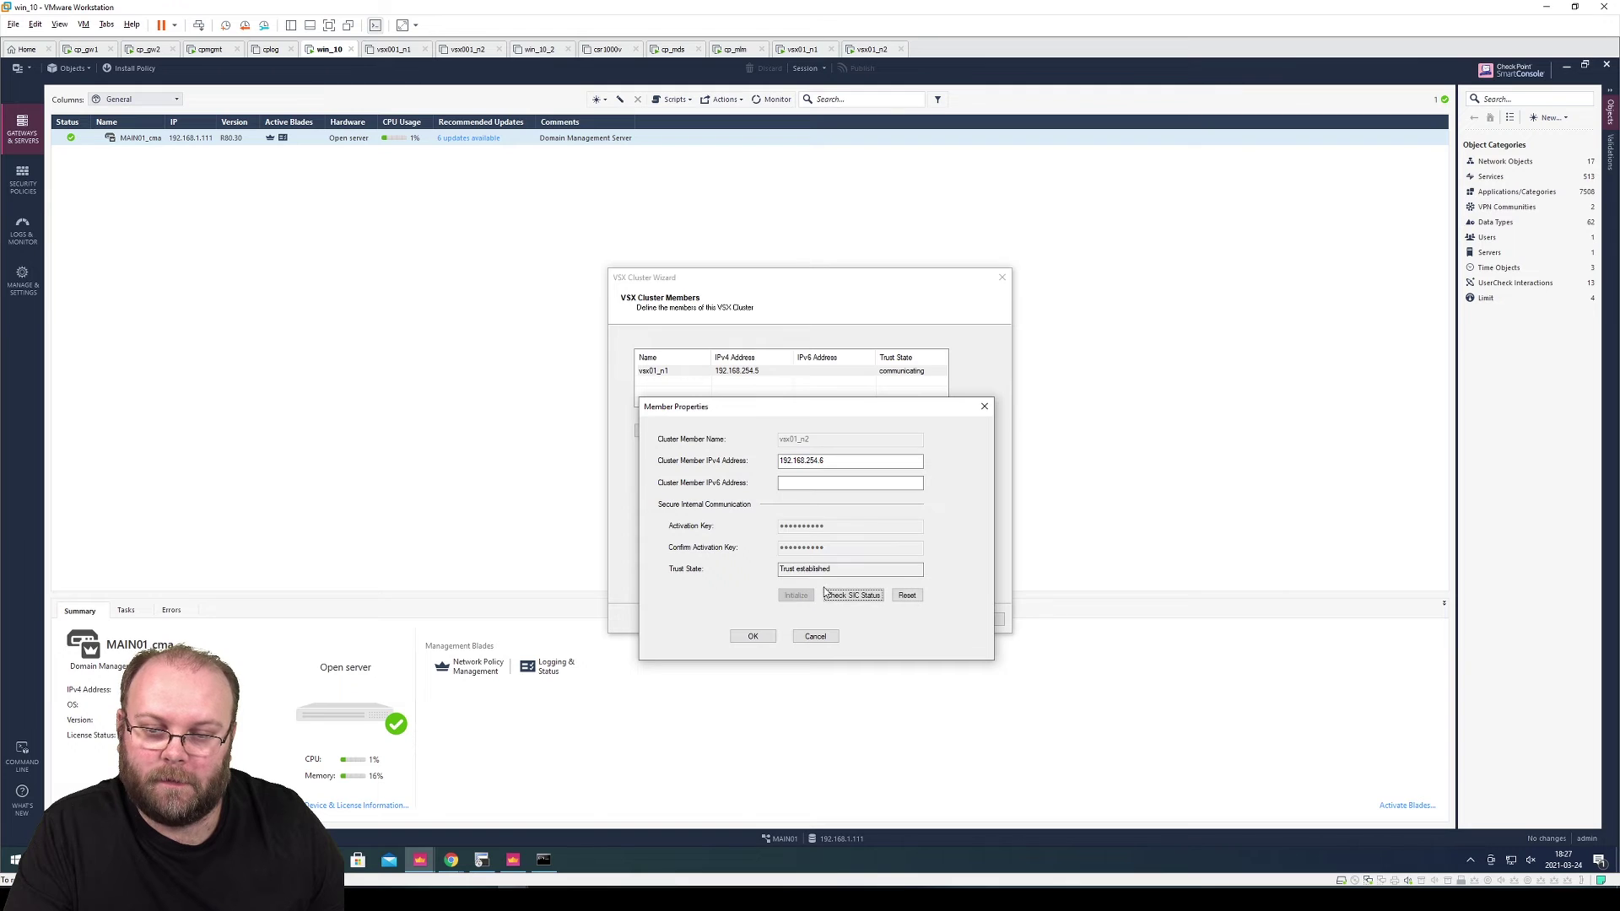
pyautogui.click(755, 638)
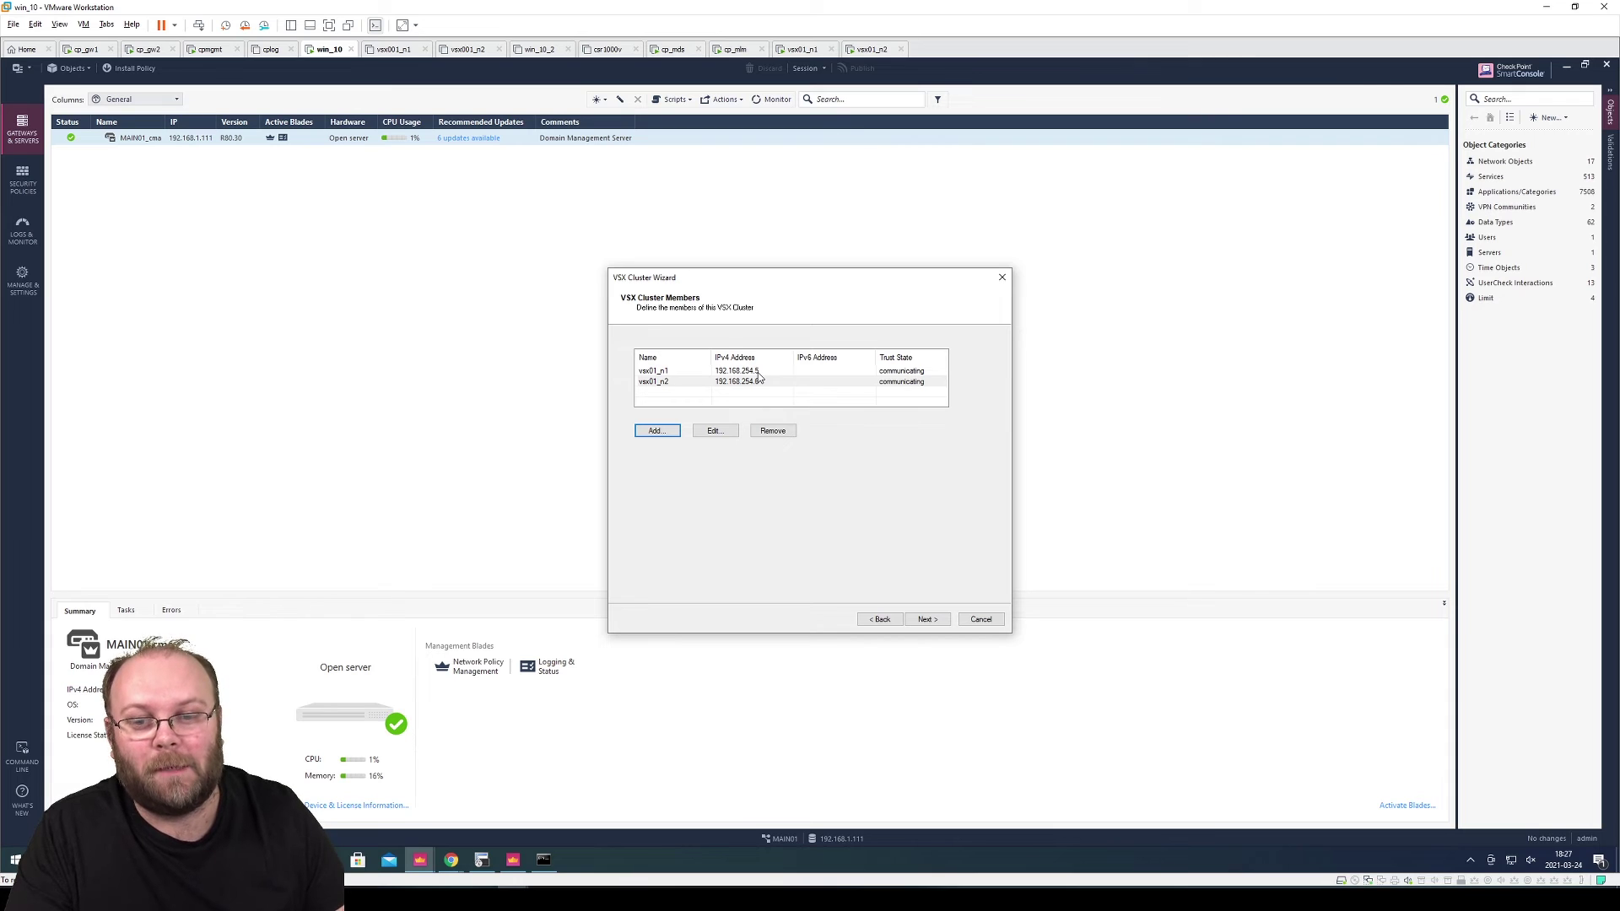
# Advance past the members and Physical Interfaces pages with no VLAN trunks to the sync interface list
pyautogui.click(932, 623)
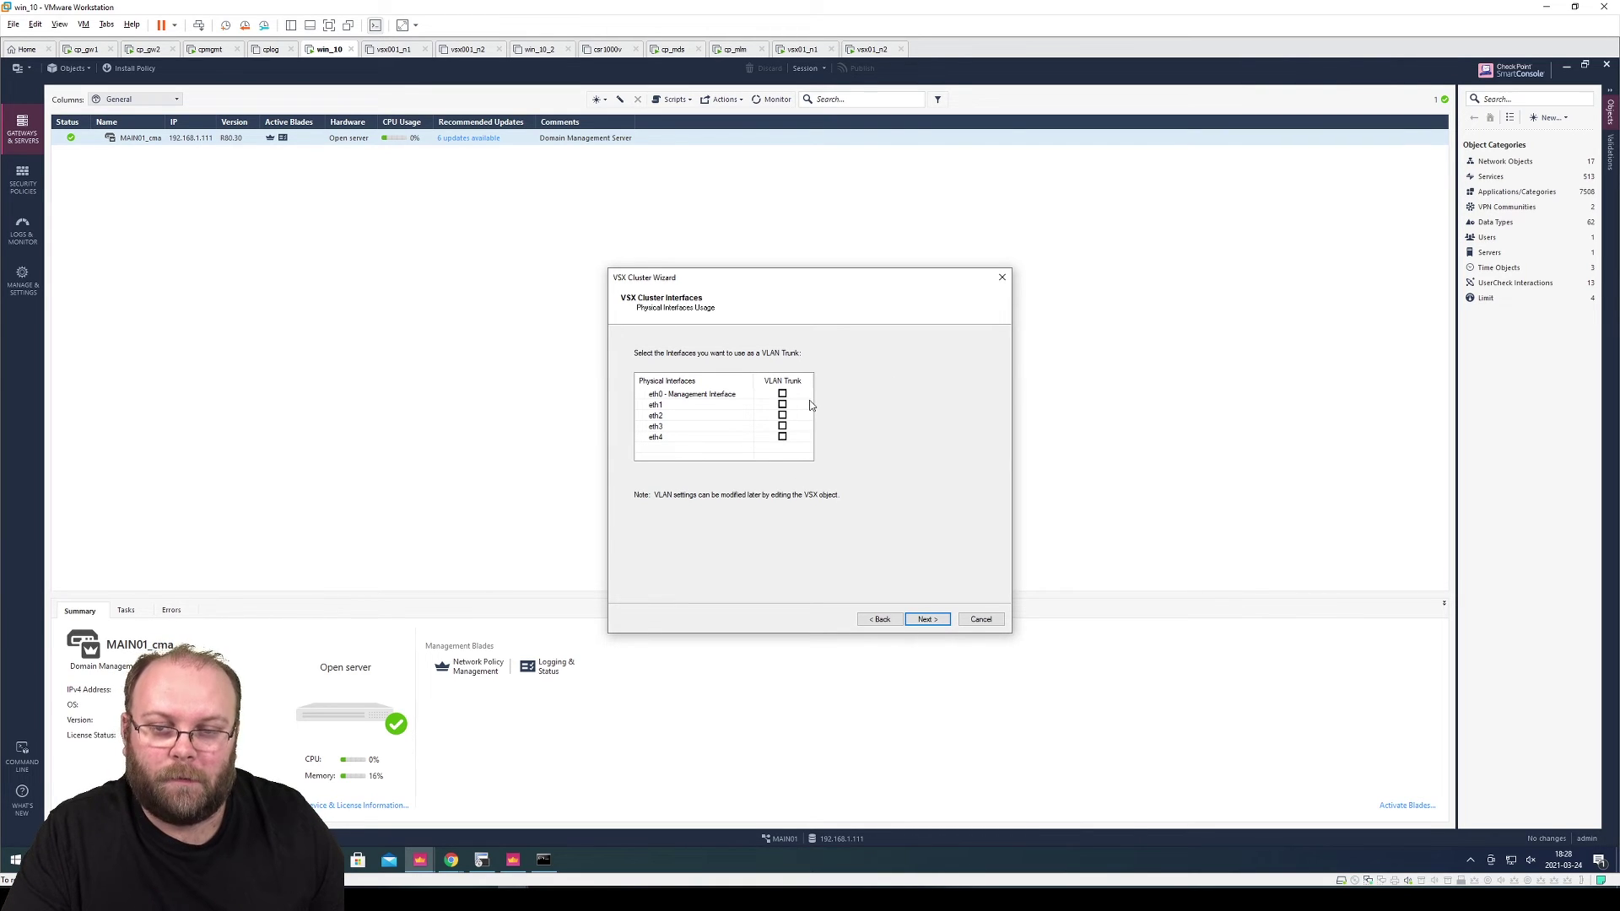
pyautogui.click(928, 619)
pyautogui.click(707, 373)
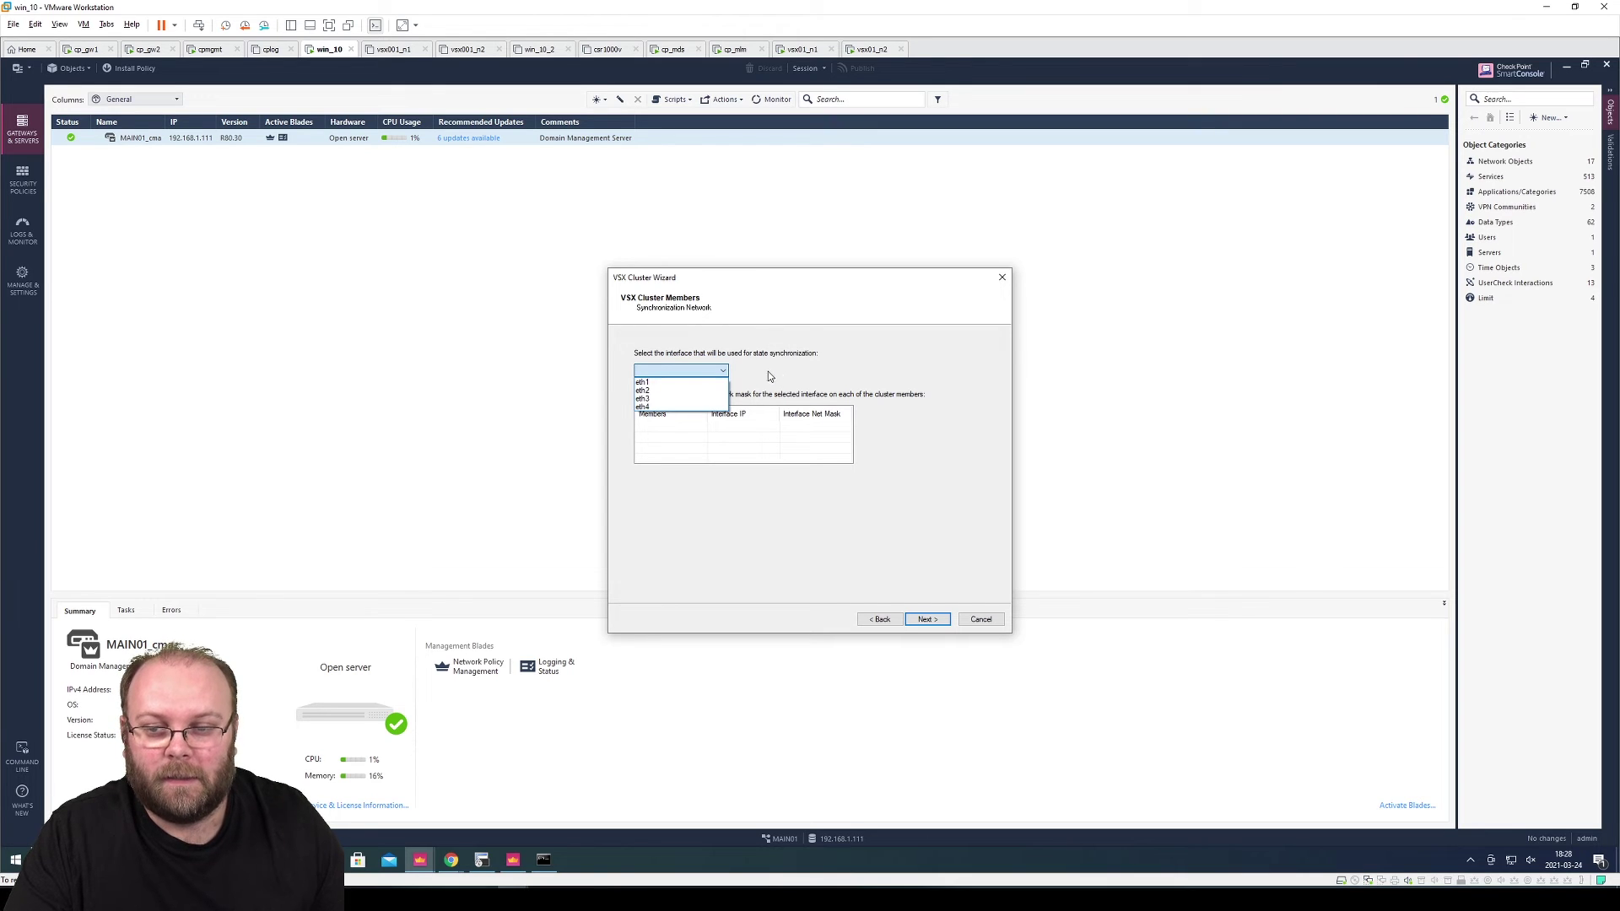
# Choose eth2 as the sync interface and give vsx01_n1 169.254.250.1 with mask 255.255.255.248
pyautogui.click(706, 393)
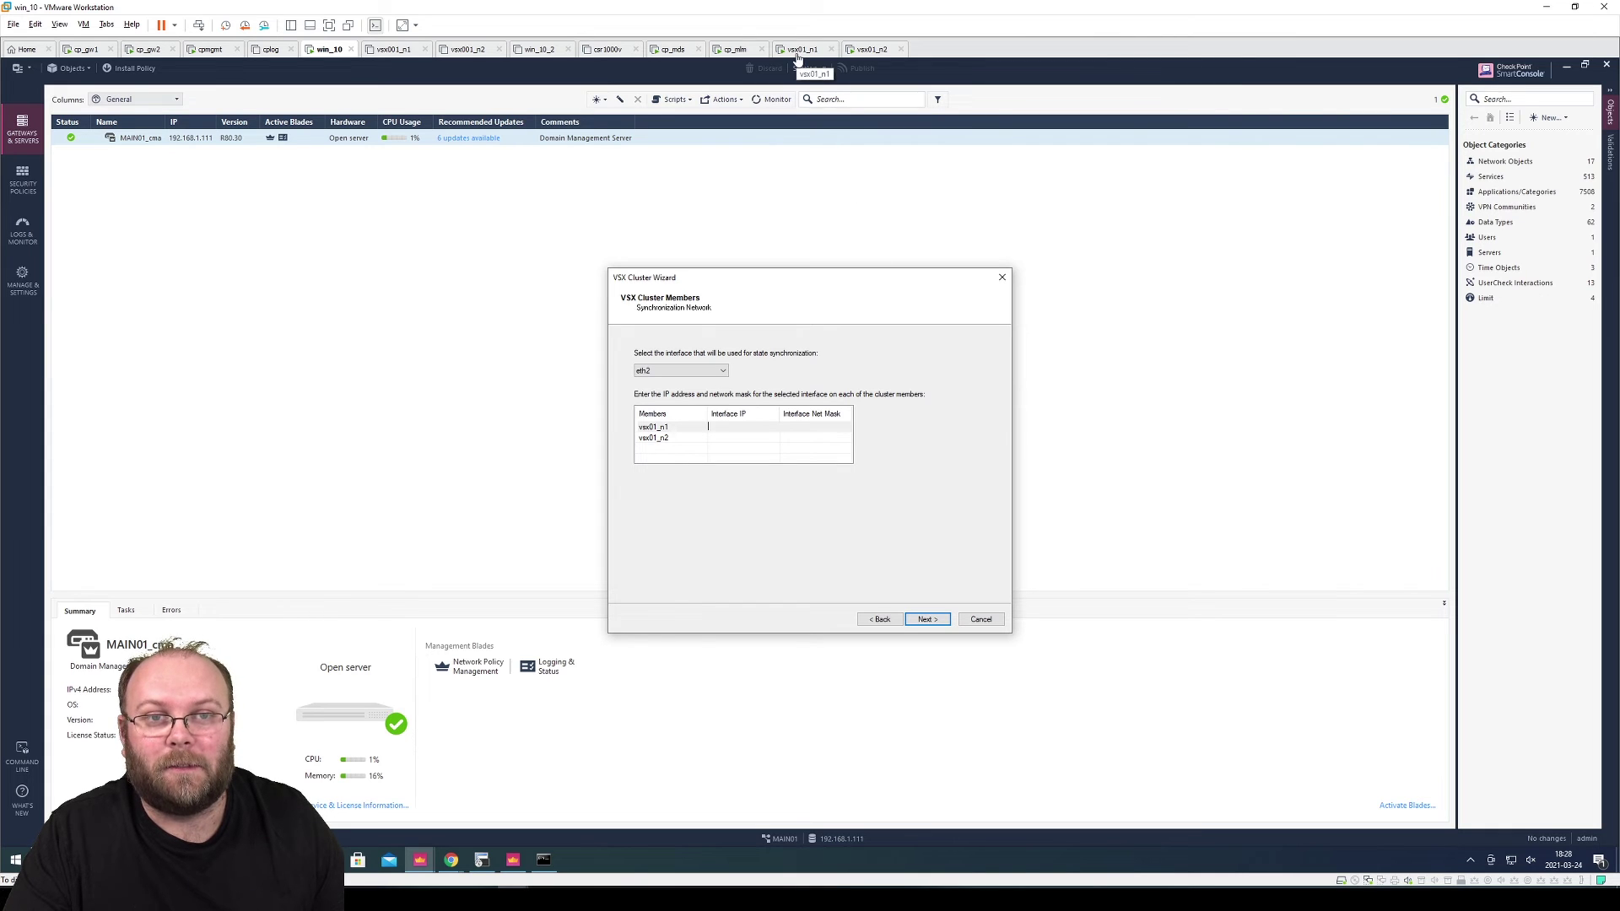
pyautogui.hotkey('alt', 'Tab')
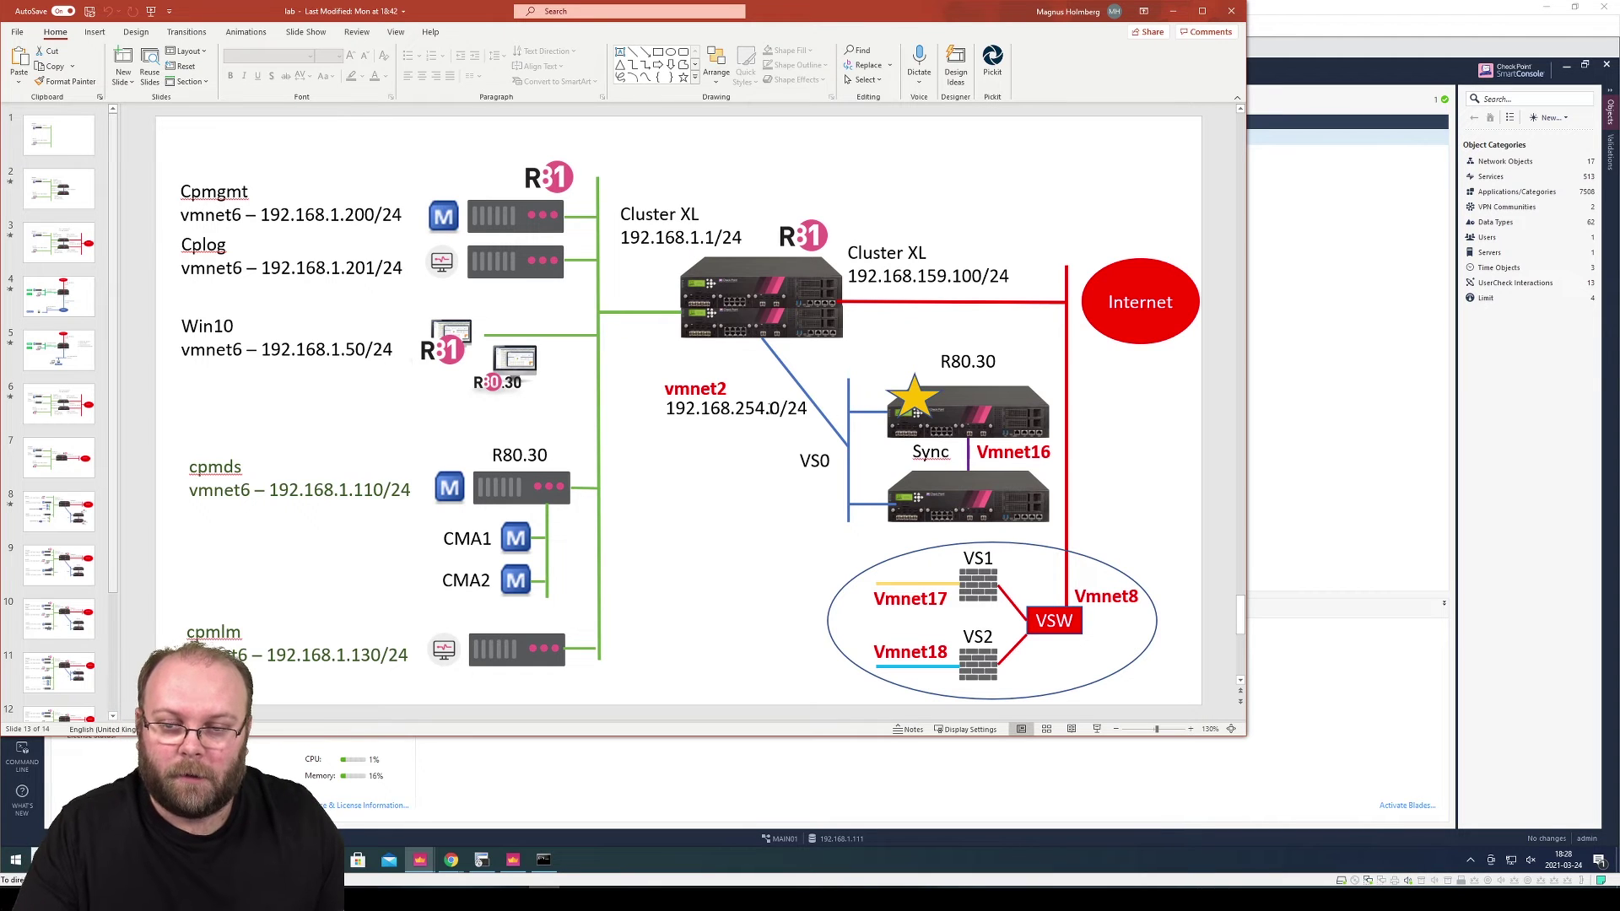
pyautogui.click(1307, 431)
pyautogui.click(708, 426)
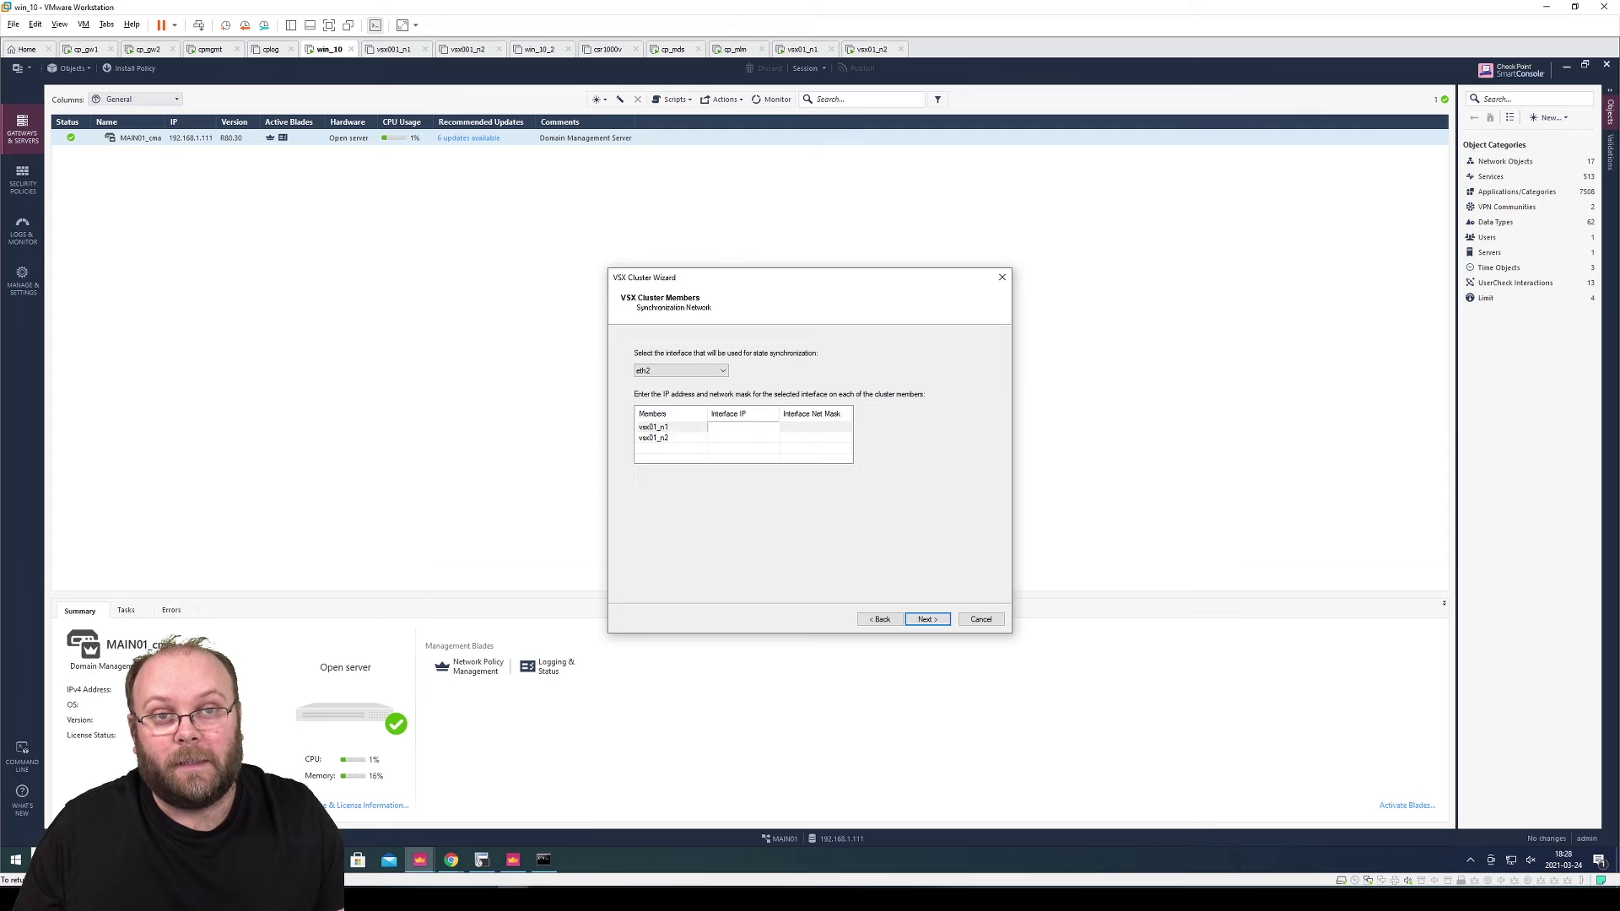
pyautogui.write('169.254.')
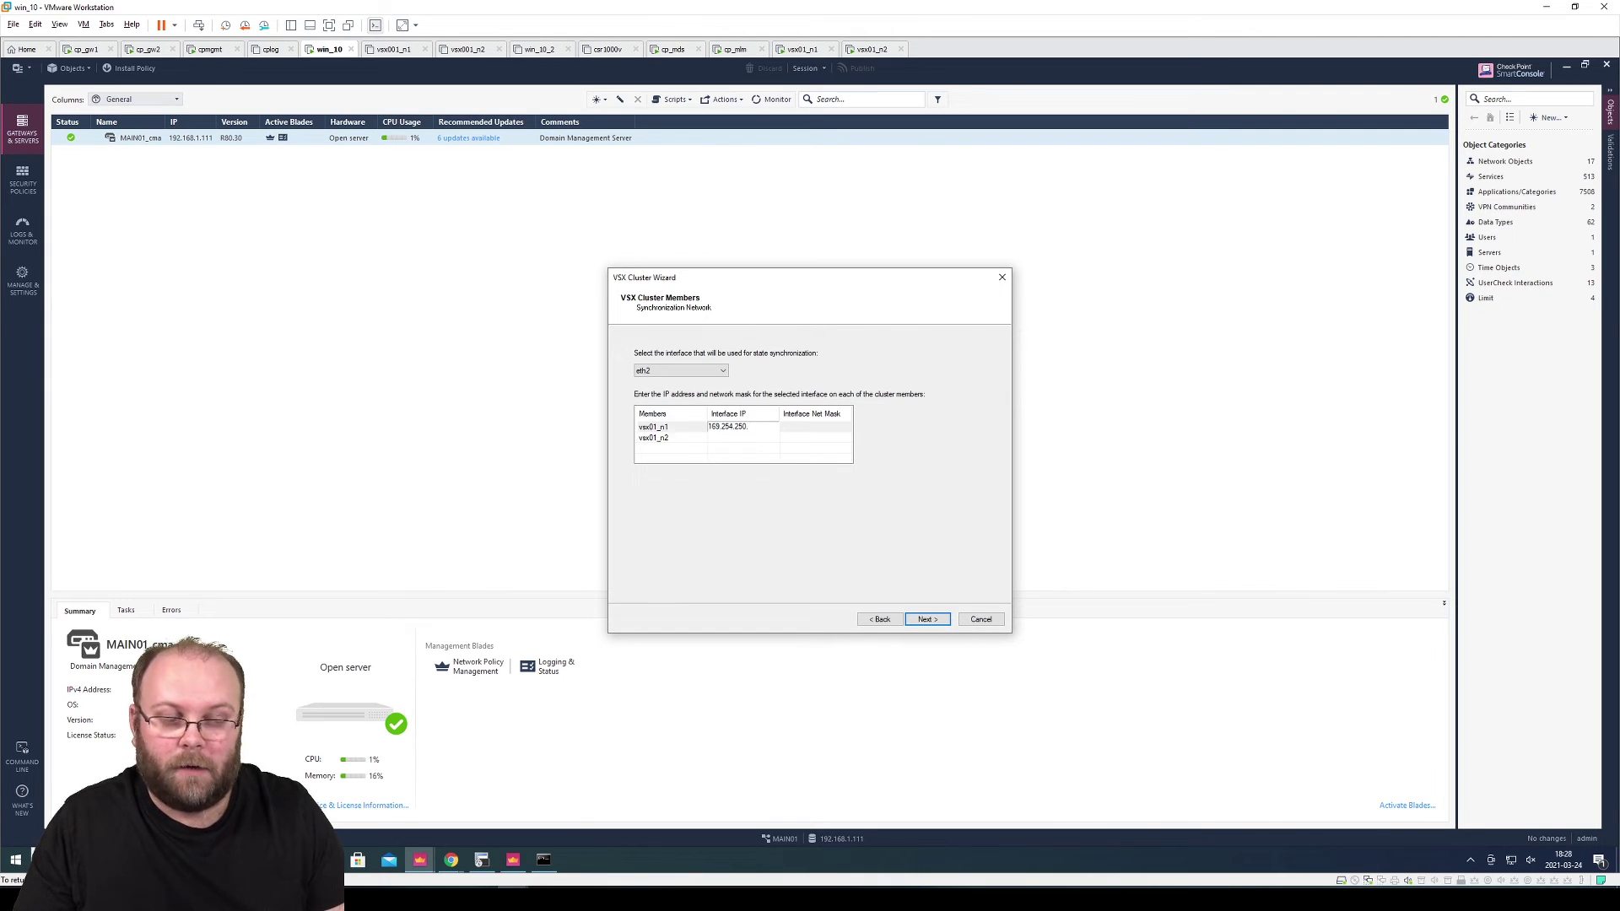
pyautogui.write('250.')
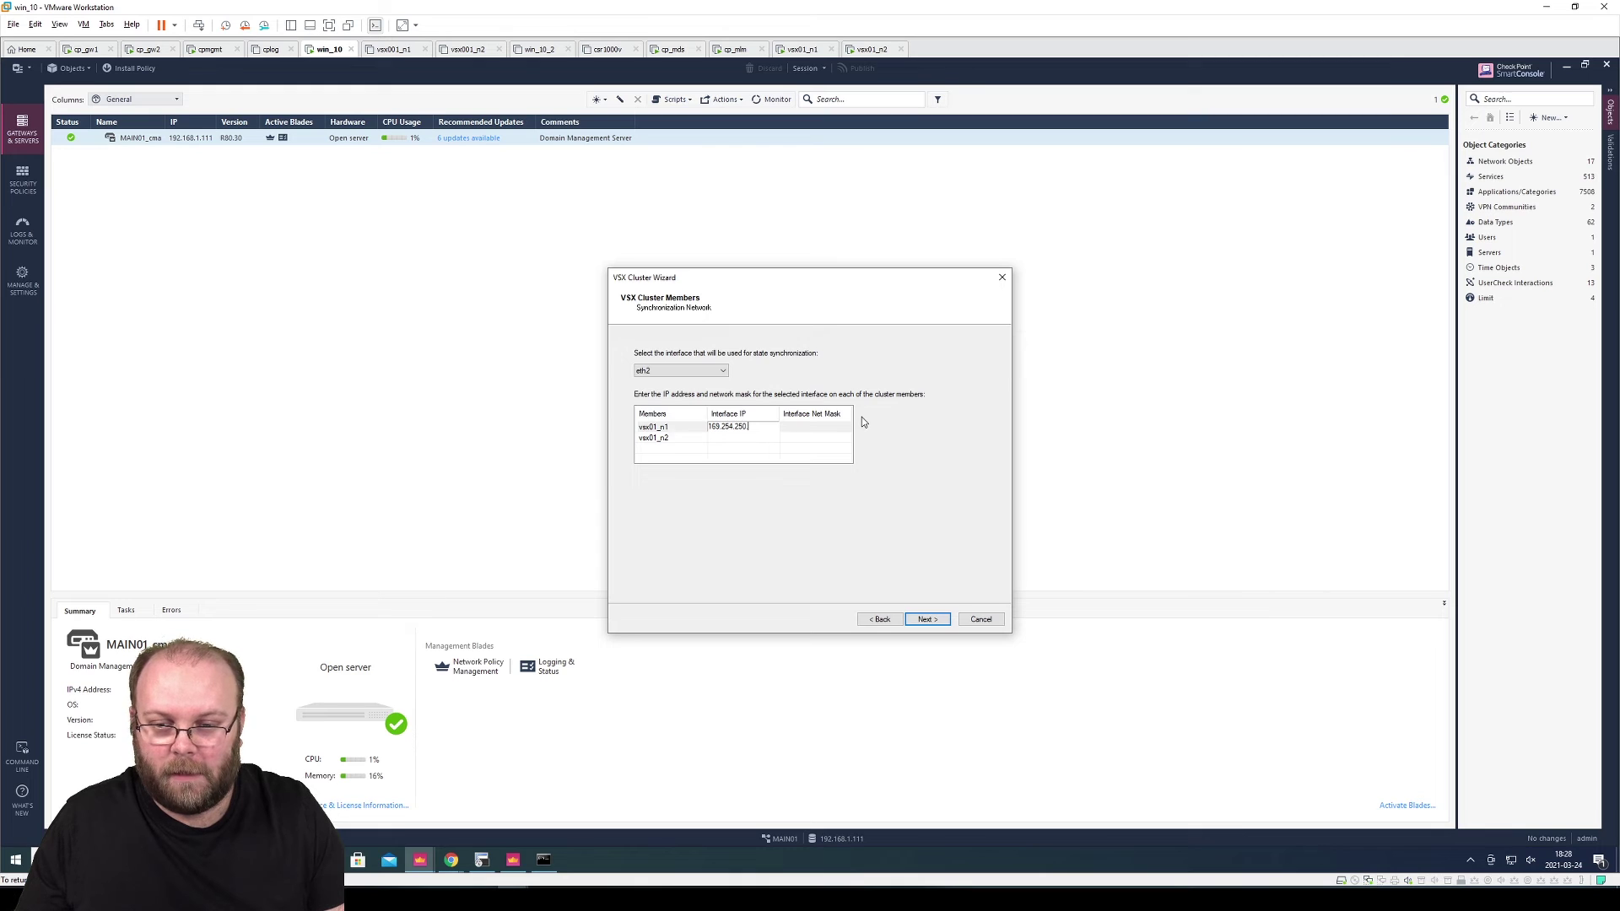
pyautogui.write('1')
pyautogui.click(830, 427)
pyautogui.click(830, 427)
pyautogui.write('255.25')
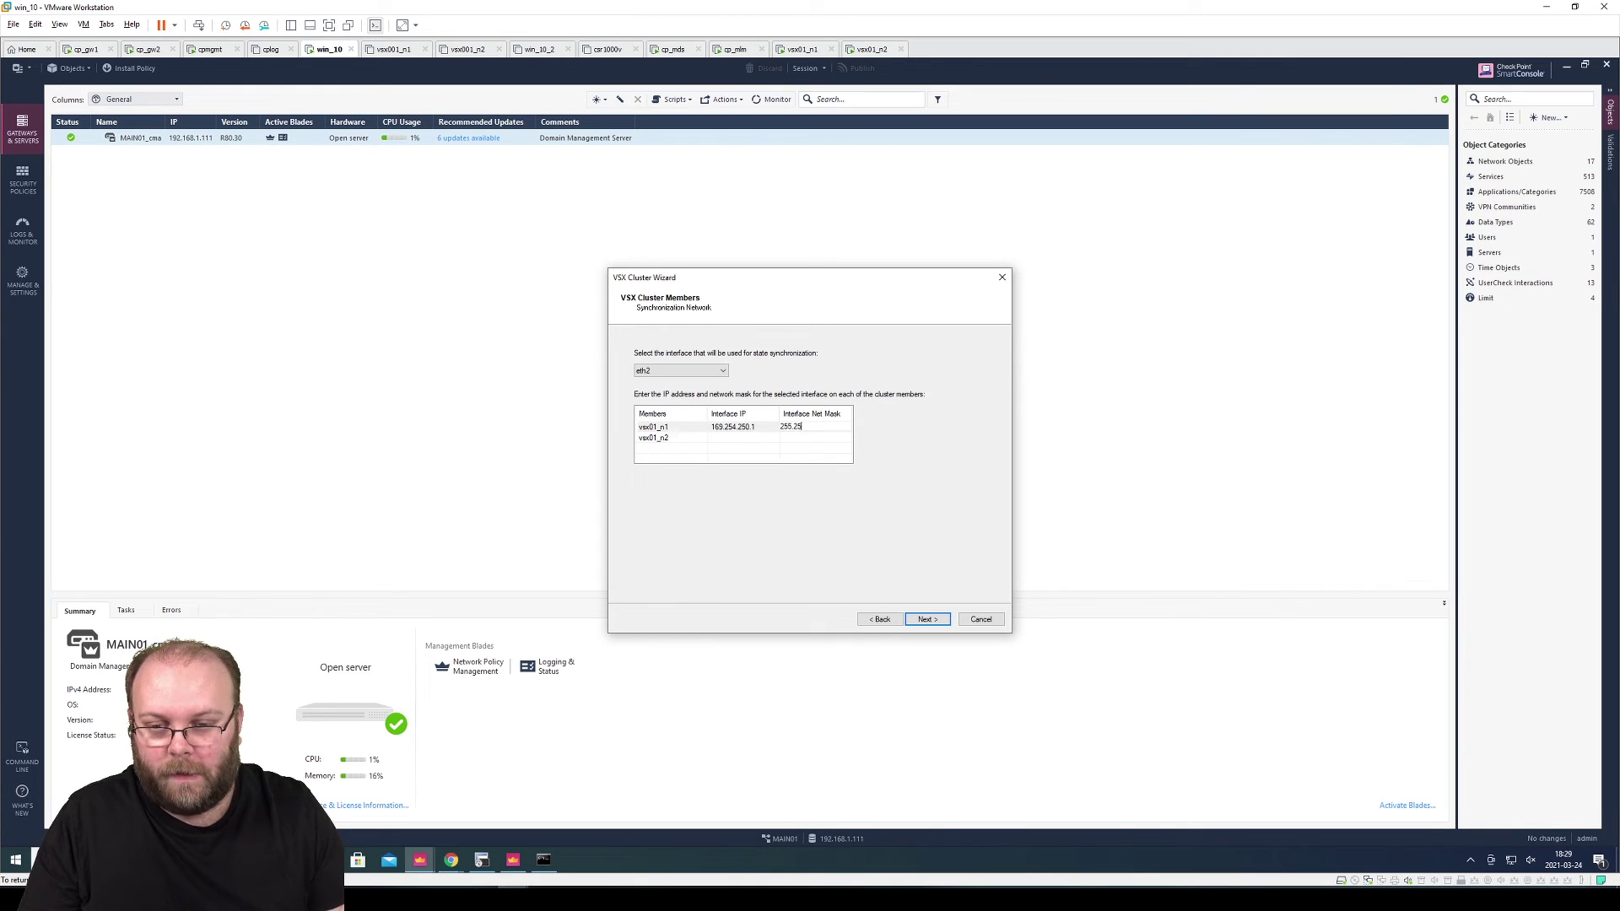
pyautogui.write('5.255.248')
pyautogui.click(756, 441)
# Give vsx01_n2 the sync IP 169.254.250.2 with mask 255.255.255.248
pyautogui.click(742, 438)
pyautogui.write('169.254.25')
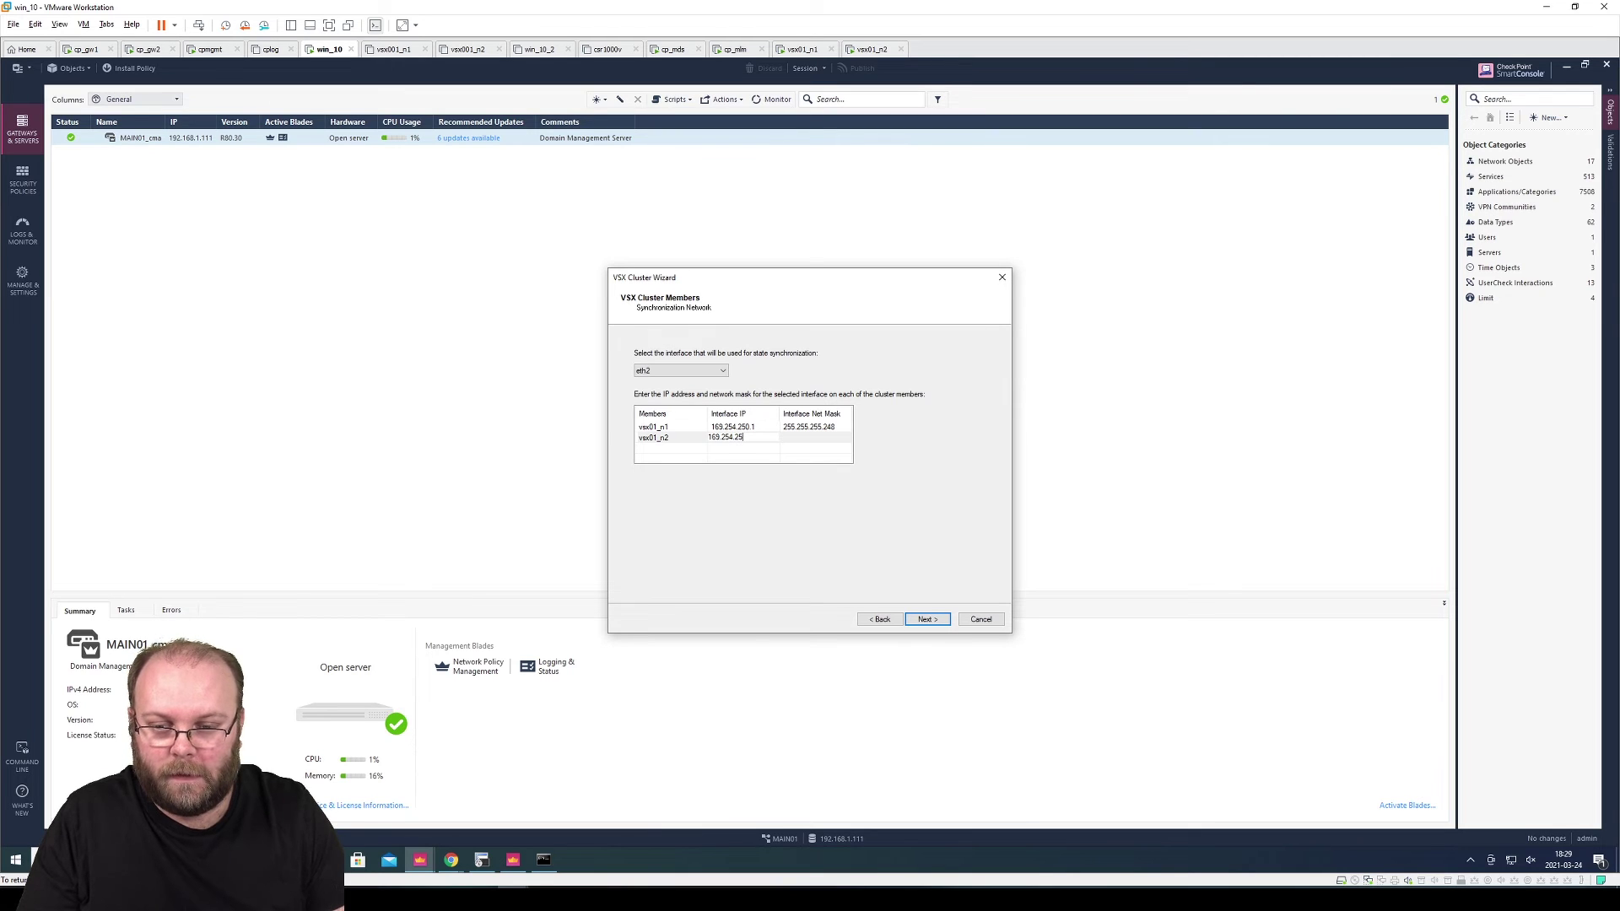
pyautogui.click(785, 457)
pyautogui.click(805, 439)
pyautogui.write('255.255.255.248')
pyautogui.click(836, 456)
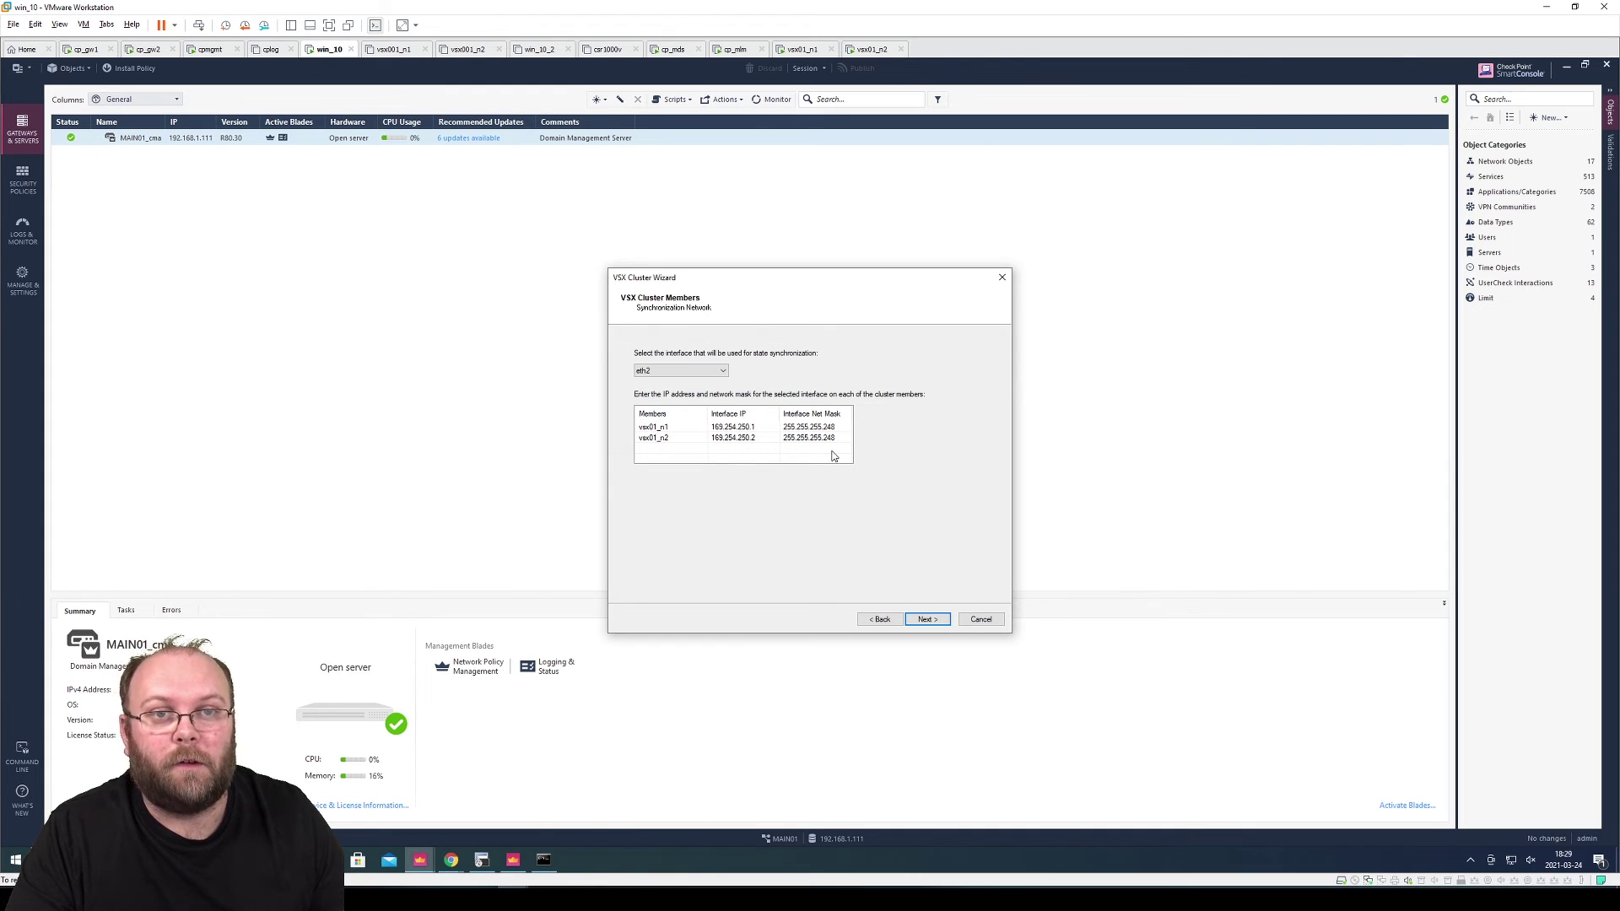
# Skip the virtual network device and enable all five default management access rules
pyautogui.click(927, 619)
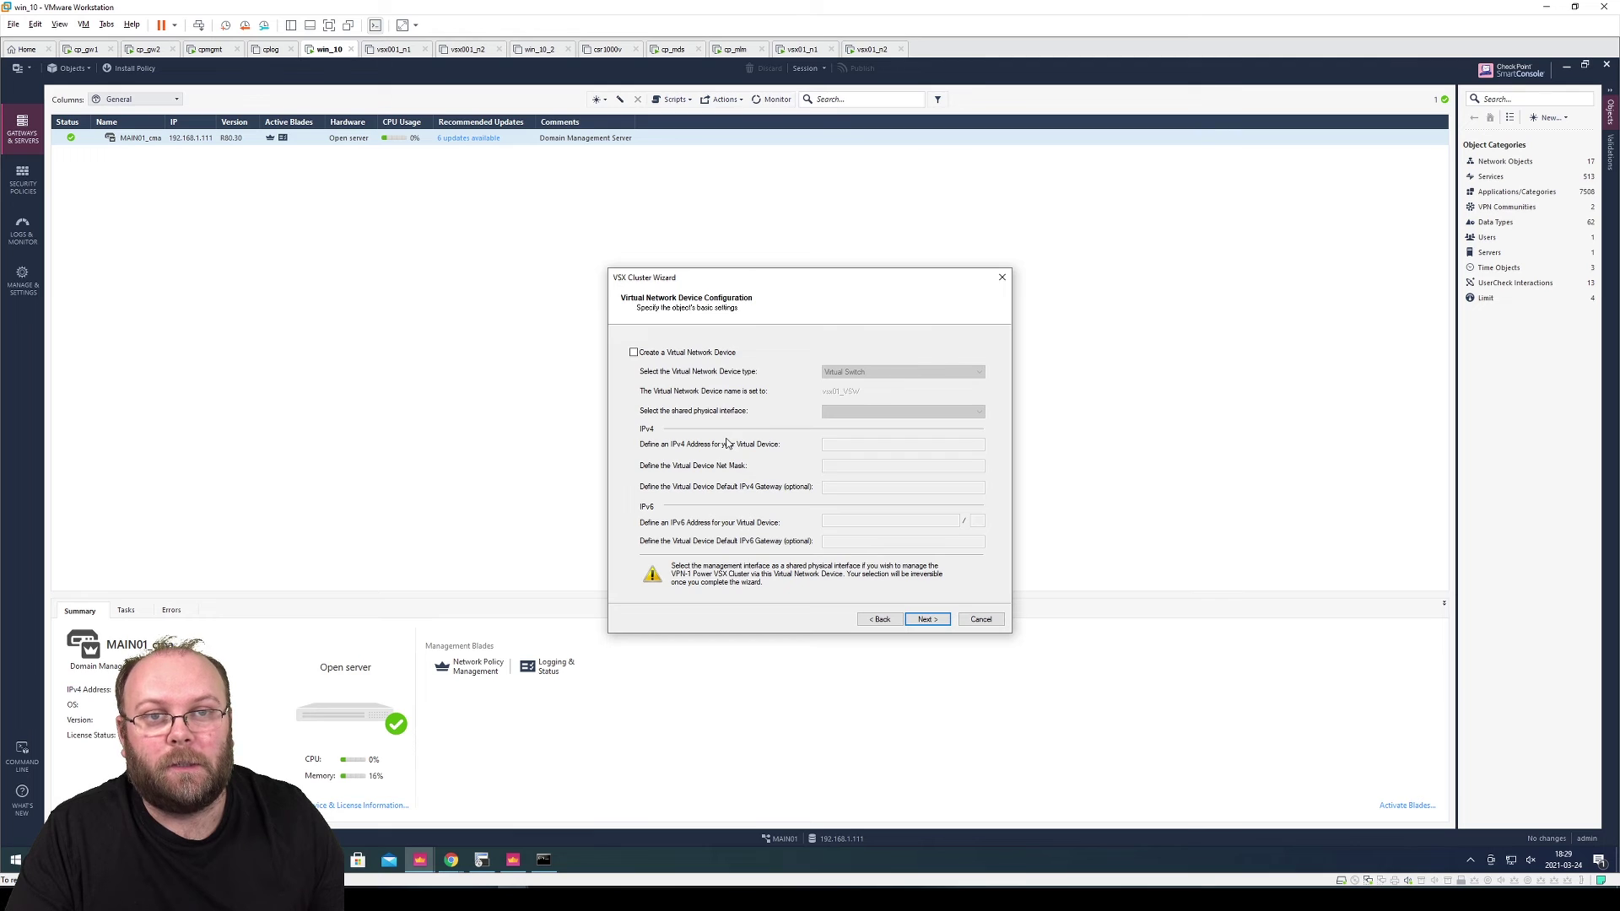
pyautogui.click(925, 619)
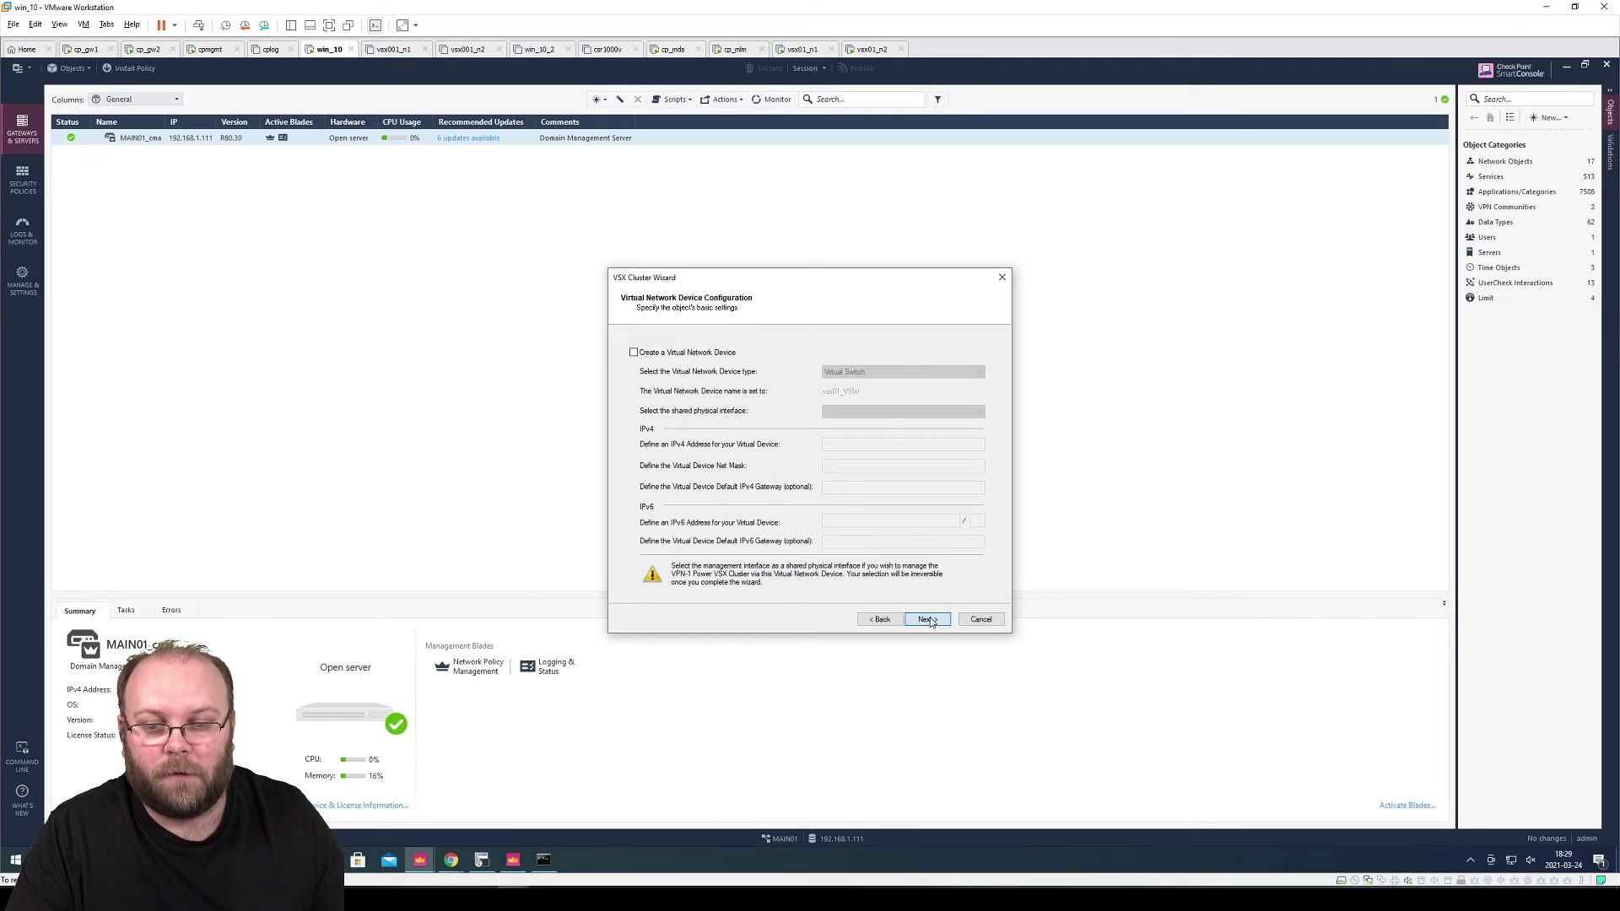
pyautogui.click(647, 384)
pyautogui.click(647, 395)
pyautogui.click(647, 406)
pyautogui.click(647, 420)
pyautogui.click(647, 431)
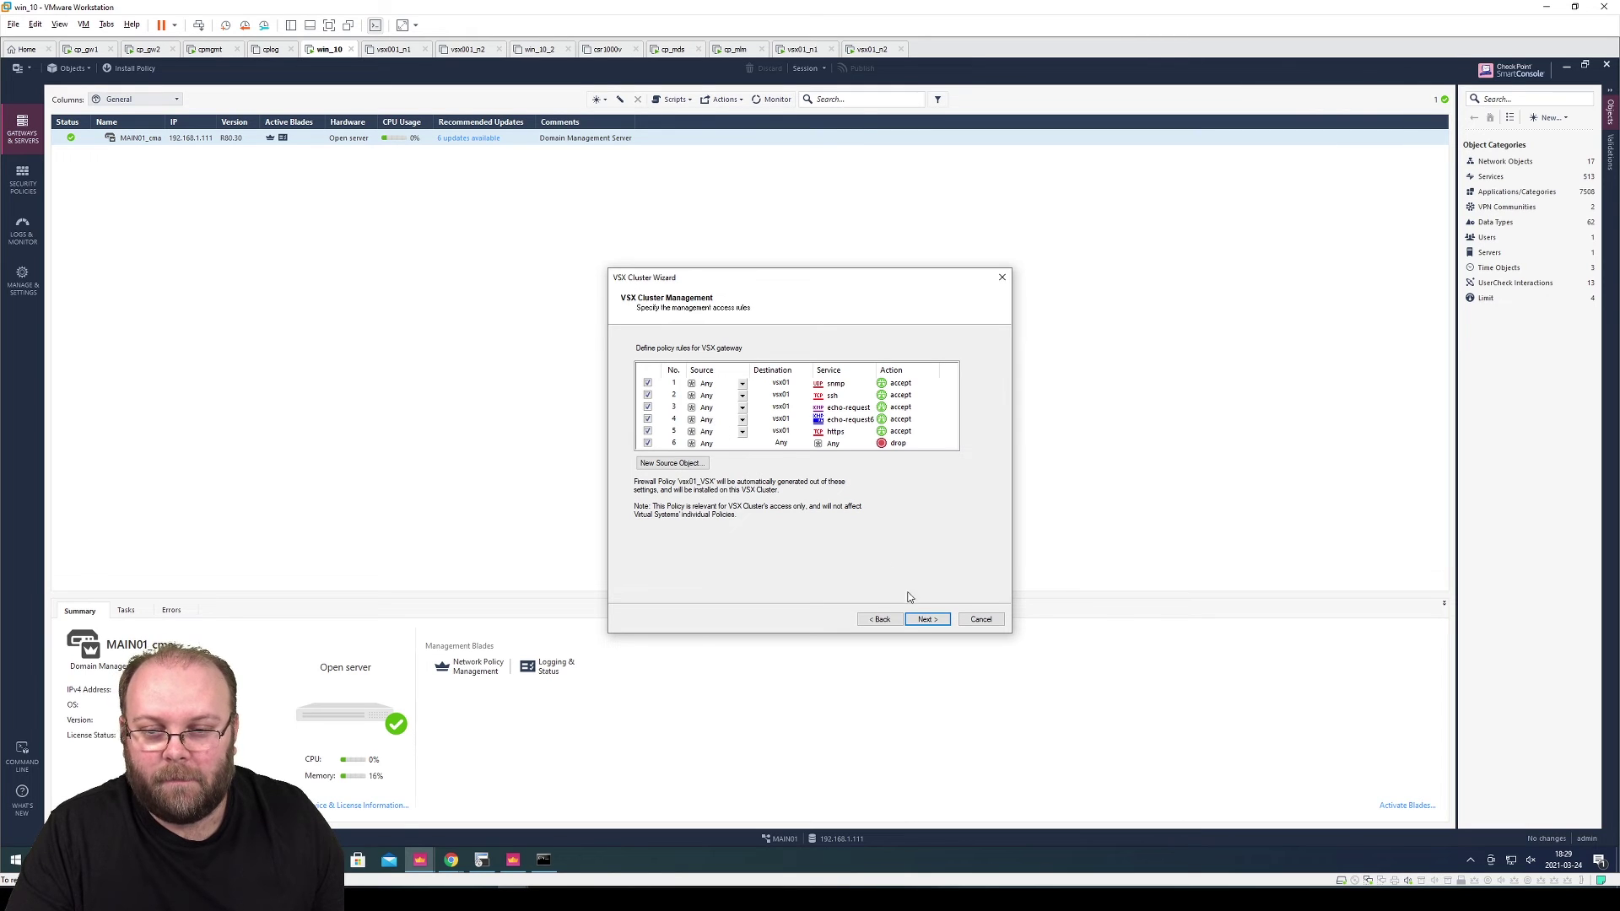
# Accept the rules, allow services from Source 'Any', and finish the wizard to create vsx01
pyautogui.click(928, 620)
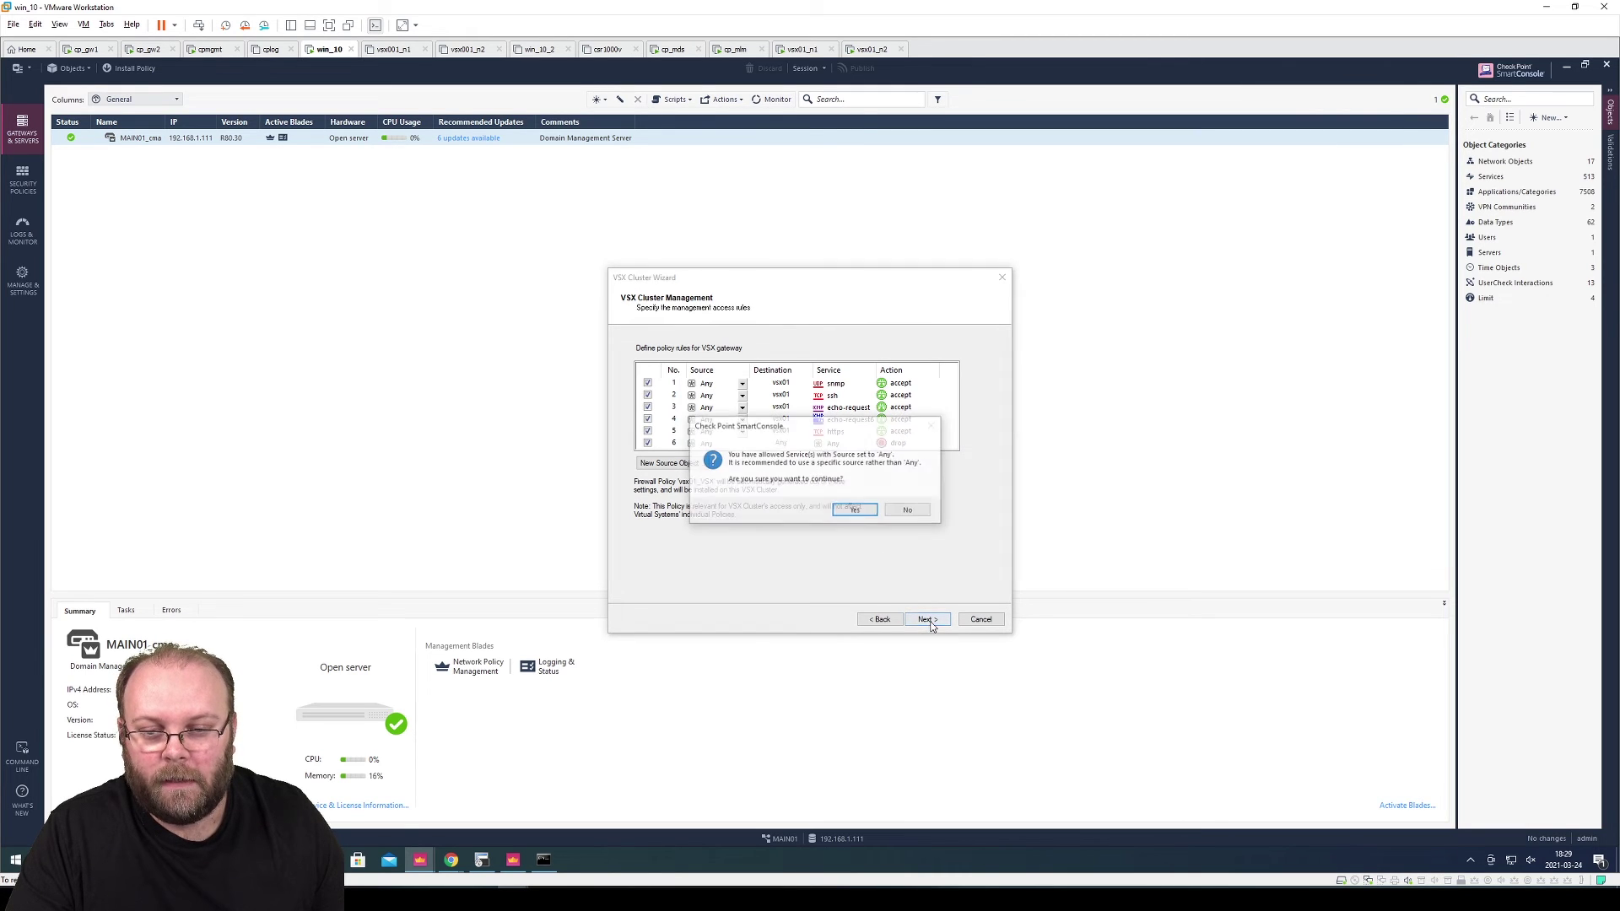
pyautogui.click(850, 510)
pyautogui.click(928, 620)
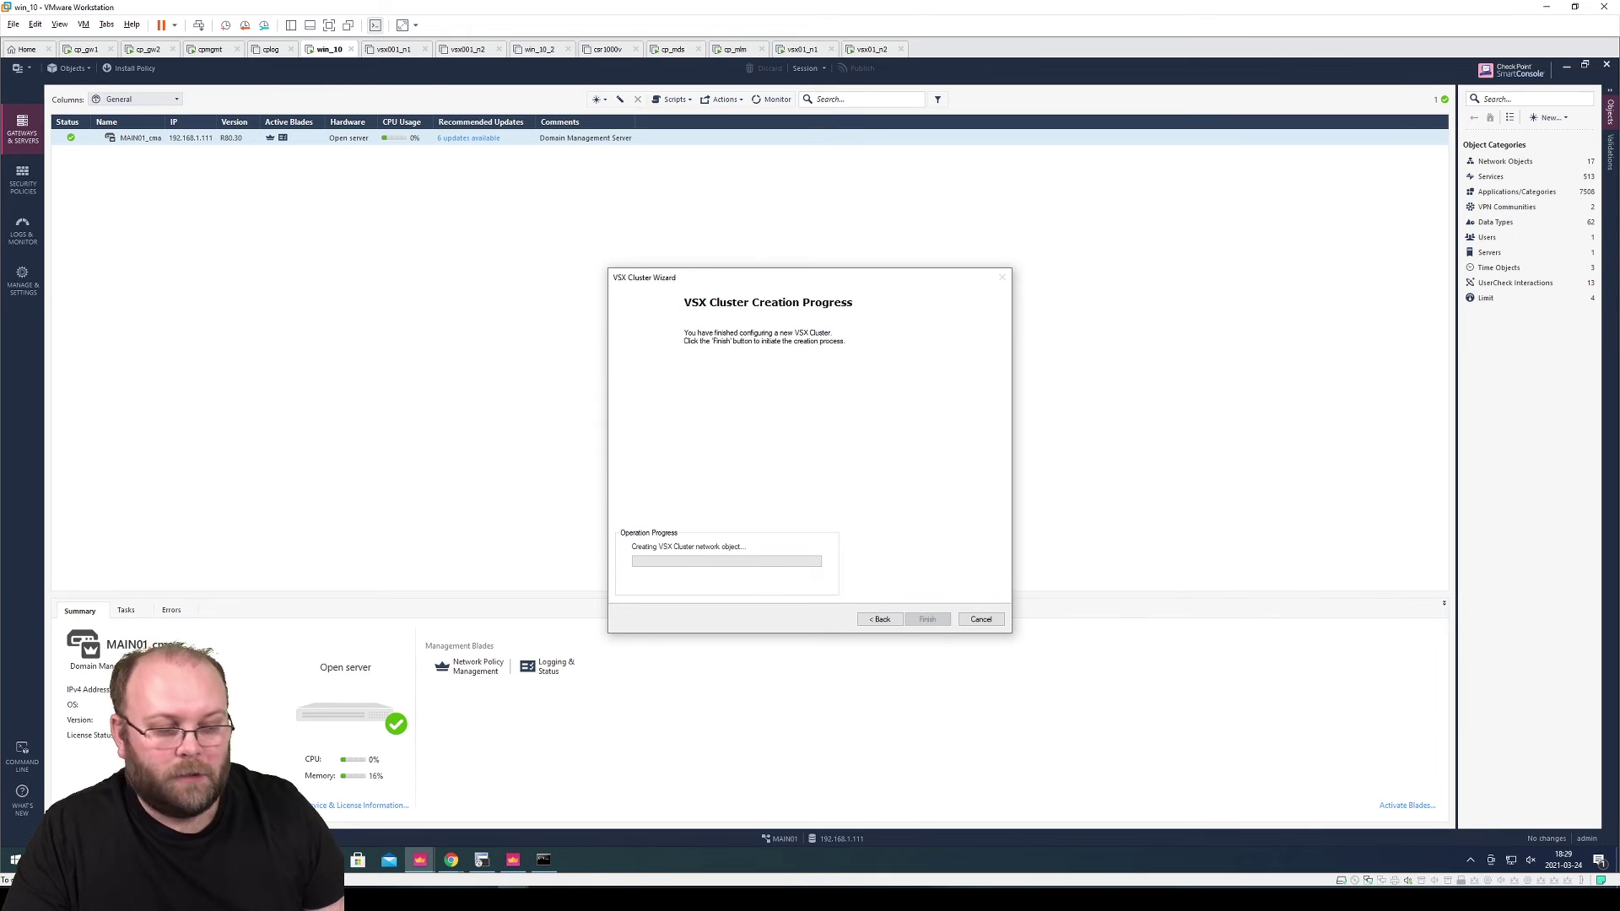
# Switch to the PowerPoint lab diagram showing VS1 and VS2 linked through the VSW
pyautogui.hotkey('alt', 'Tab')
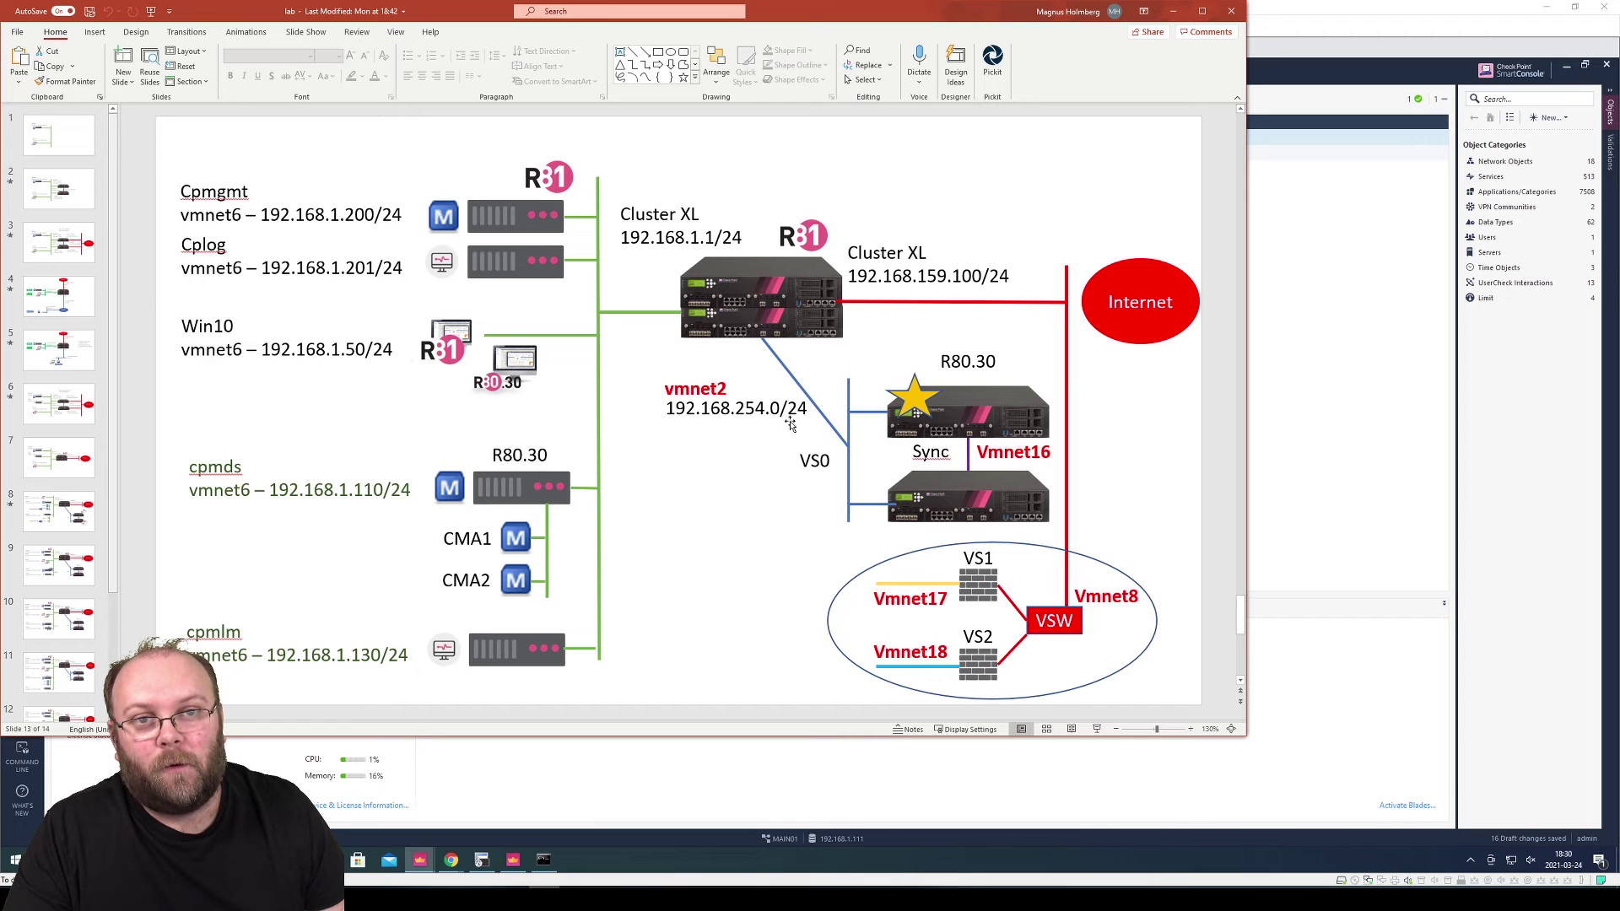
# Highlight Vmnet17, Vmnet18 and VS1 on slide 13, then return to the wizard's error report
pyautogui.click(939, 585)
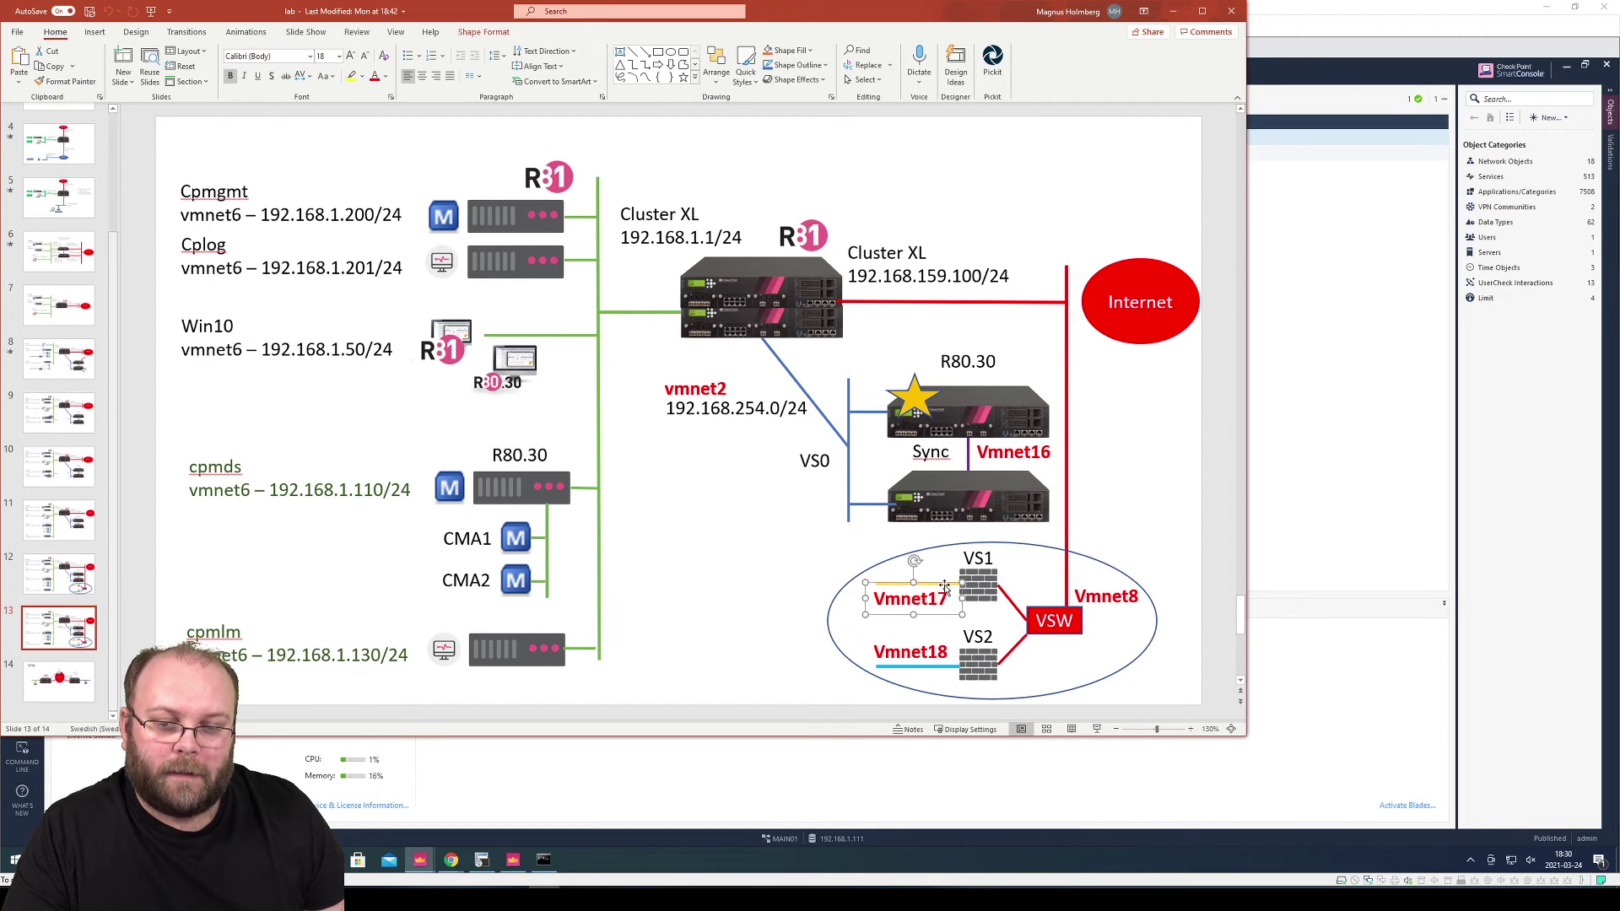
pyautogui.click(936, 668)
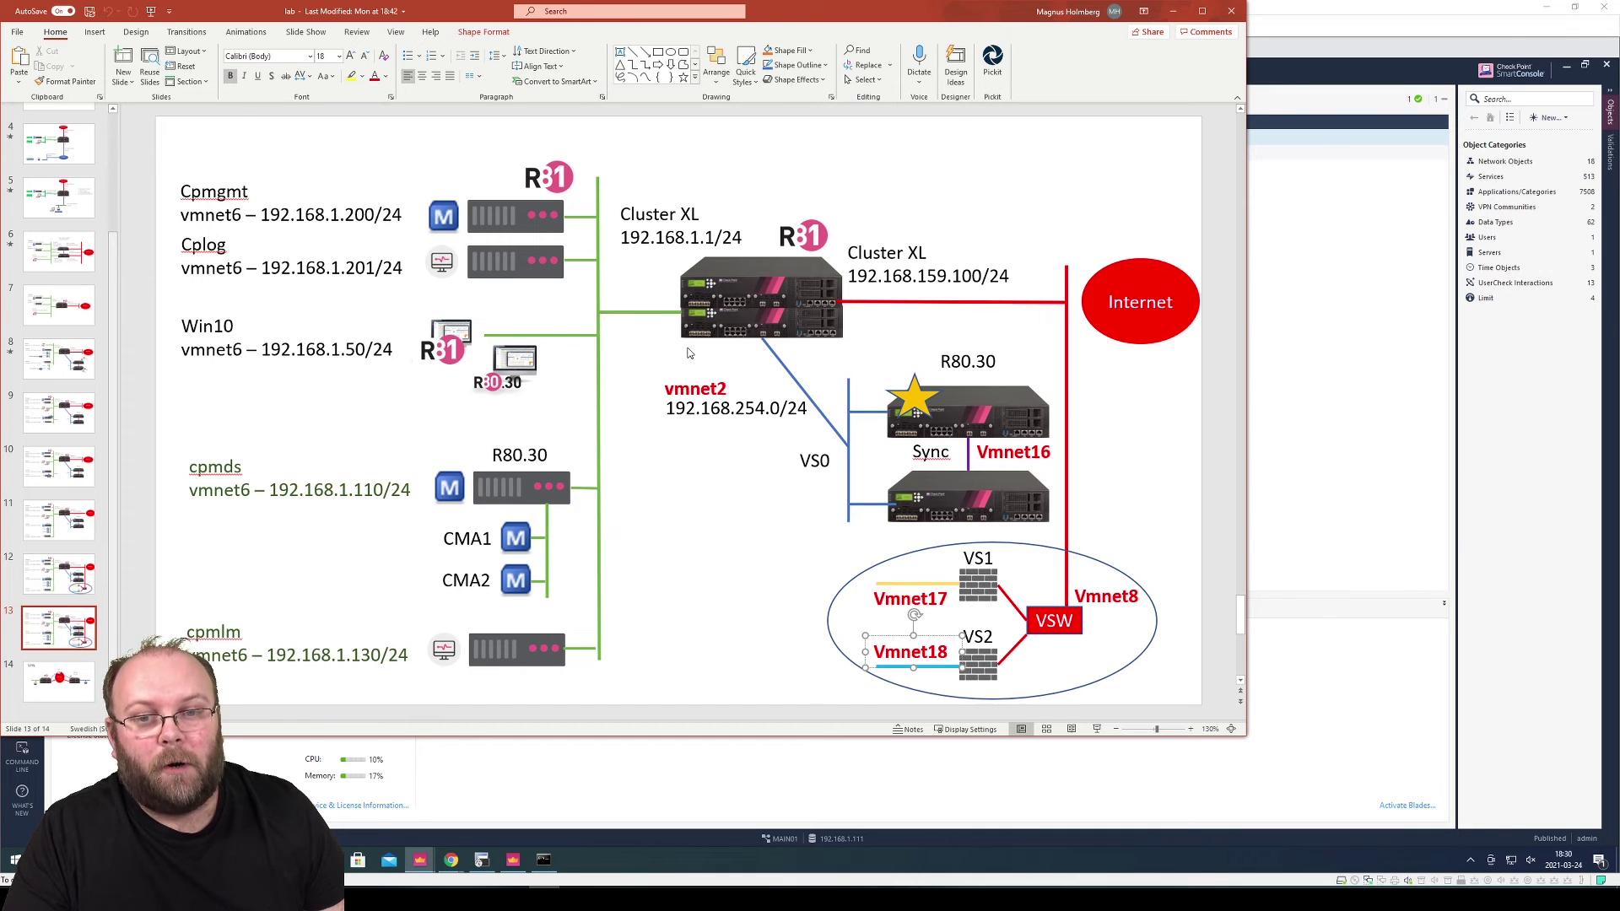
pyautogui.click(1122, 522)
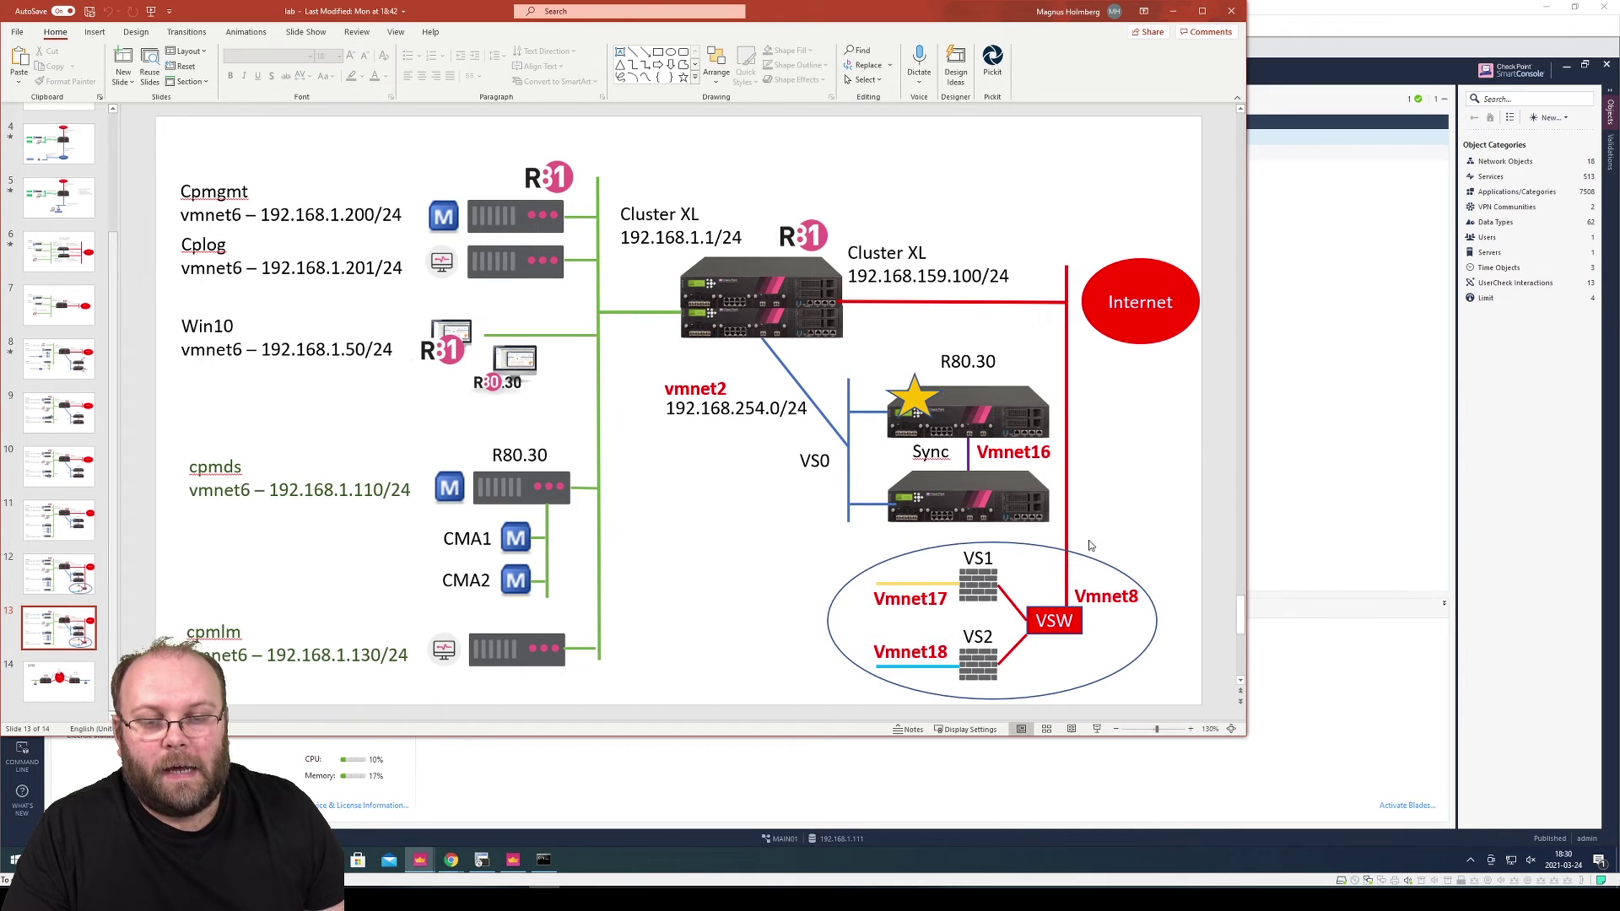
pyautogui.click(980, 592)
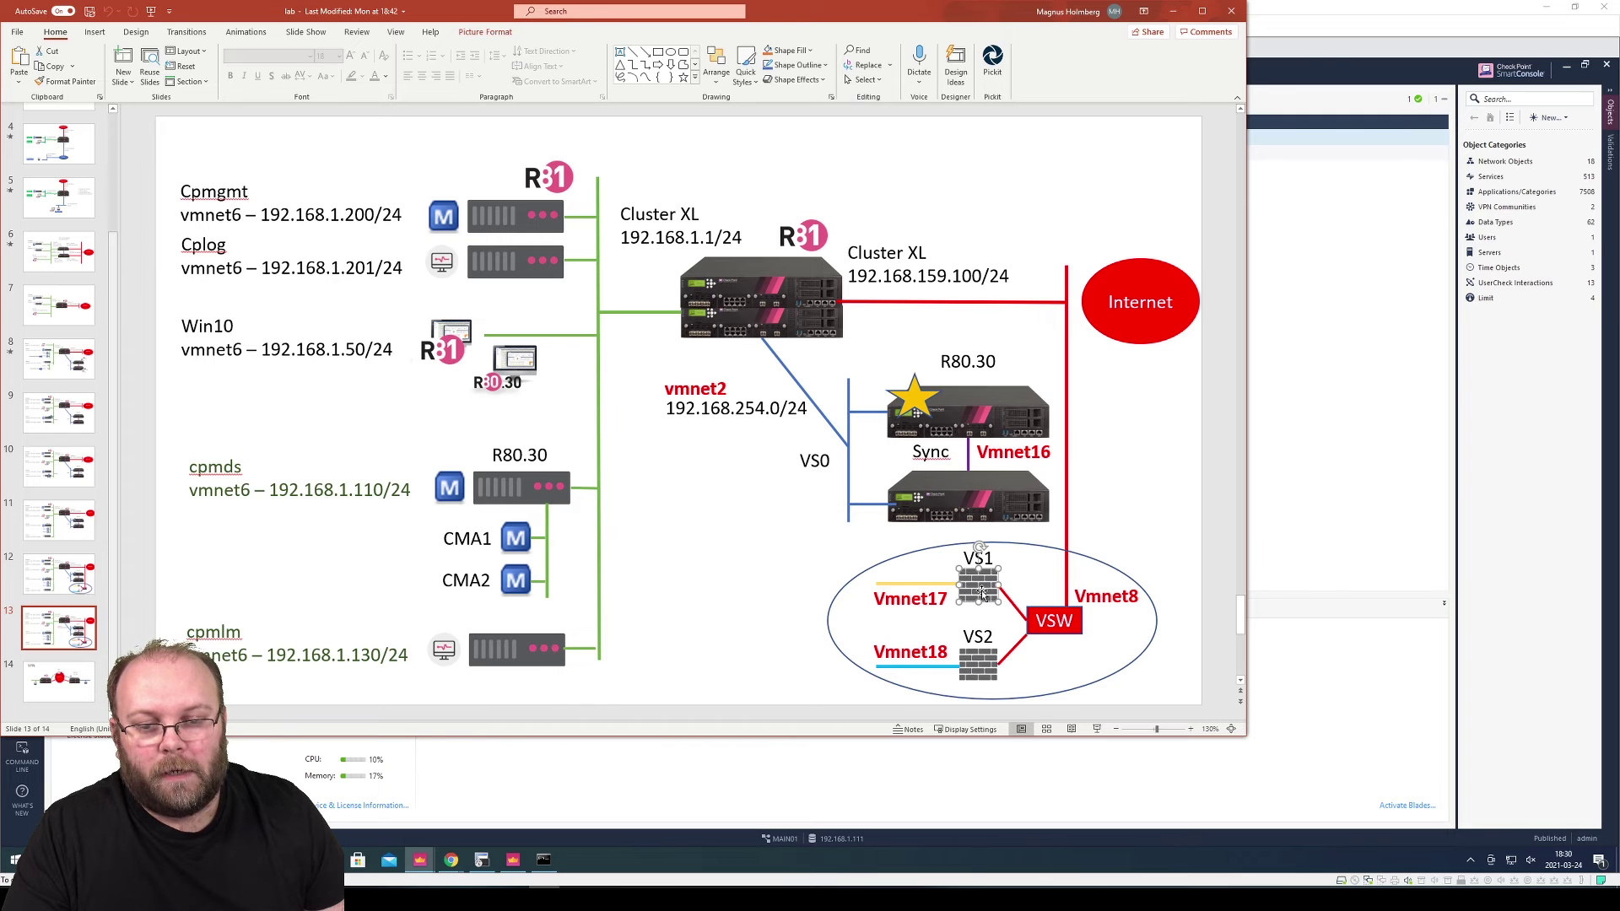
pyautogui.click(1076, 573)
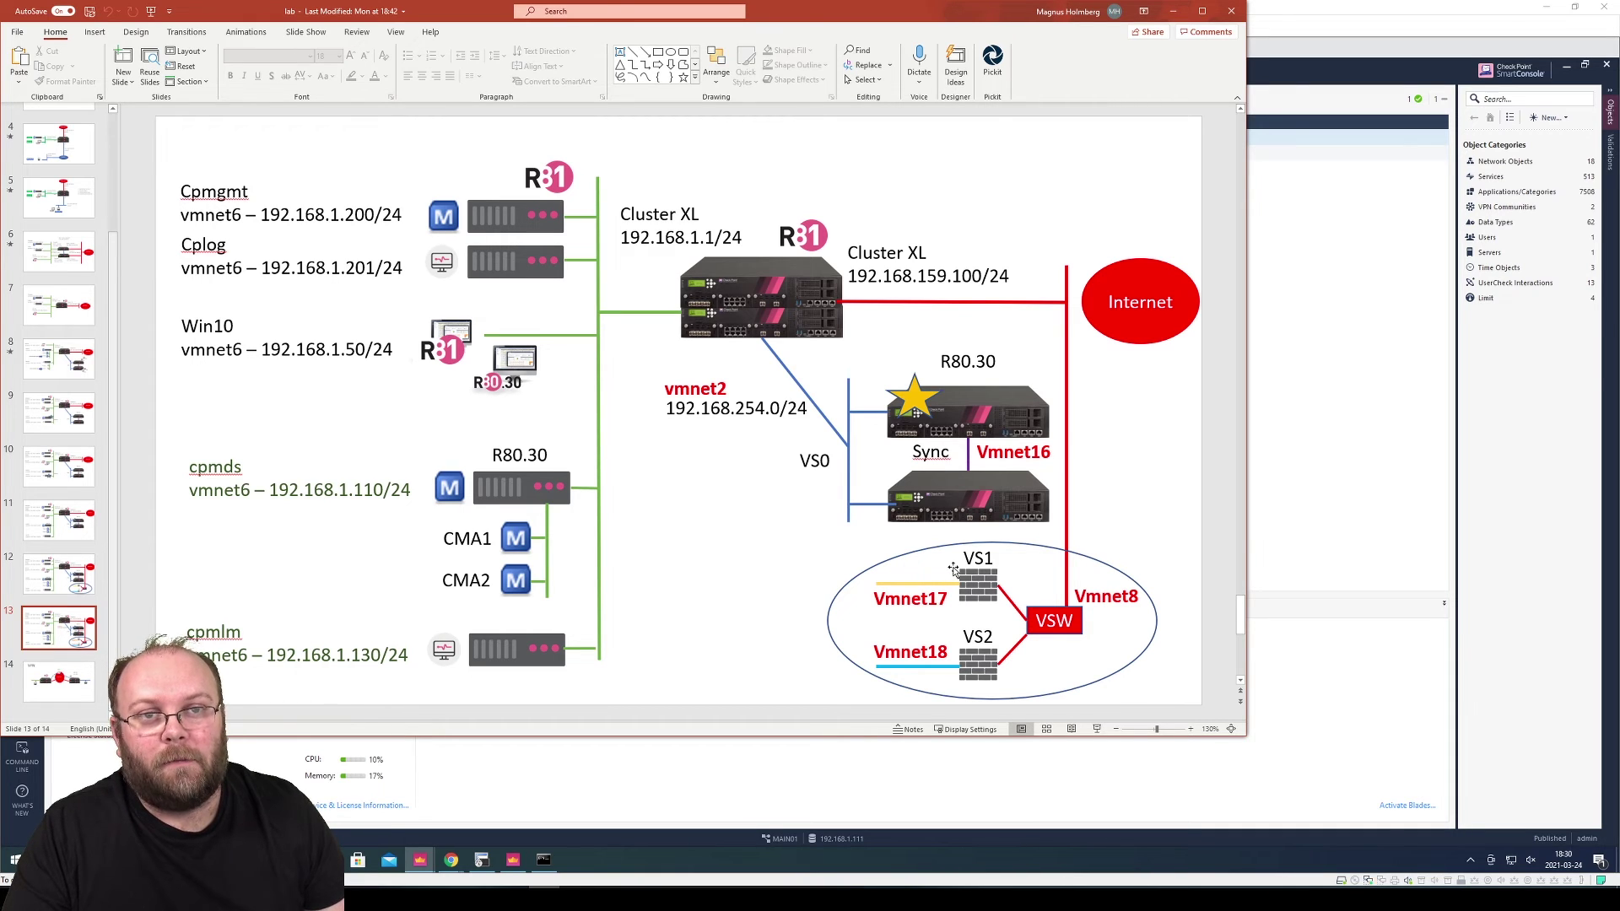
pyautogui.click(1434, 481)
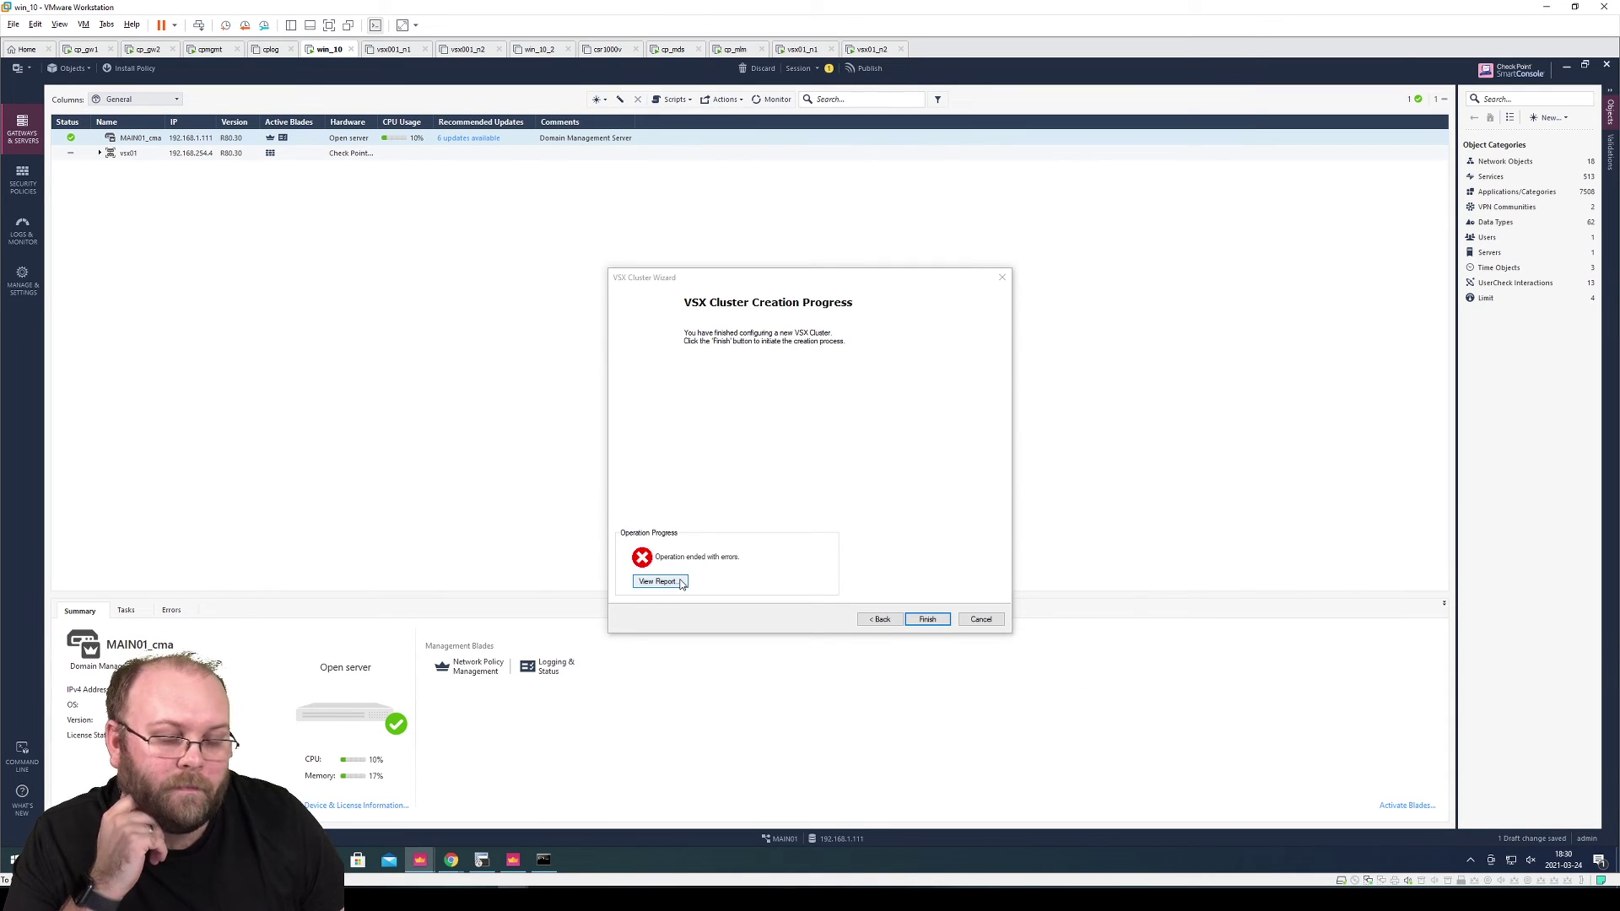
pyautogui.click(679, 581)
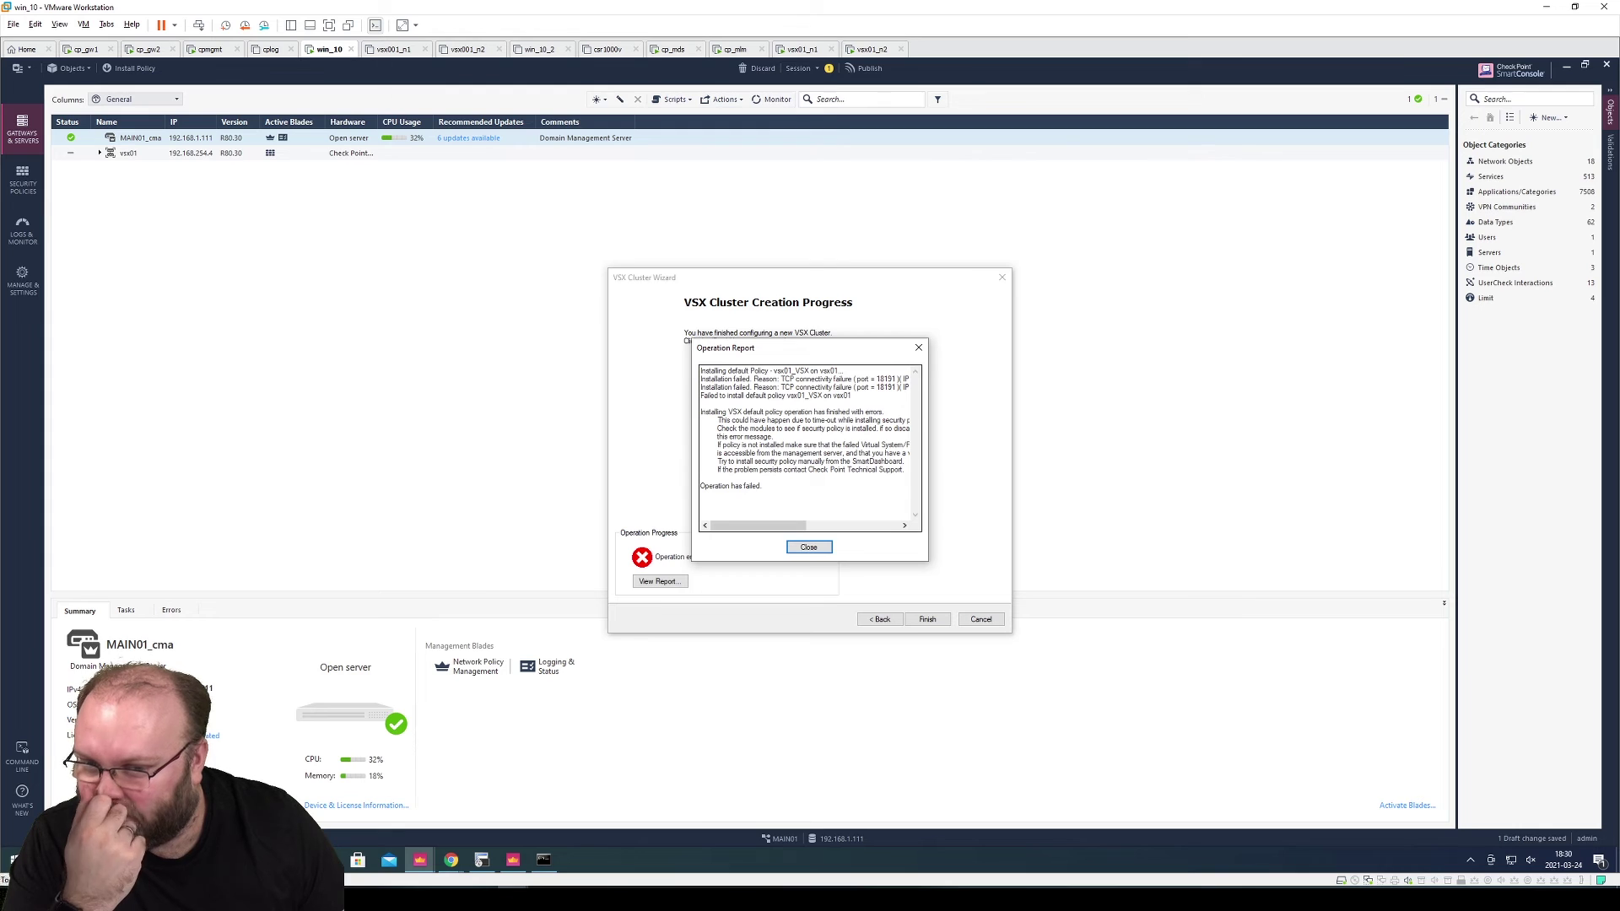
# Close the error report, rerun cluster creation to reinstall vsx01_VSX, and bring up Command Prompt
pyautogui.click(817, 547)
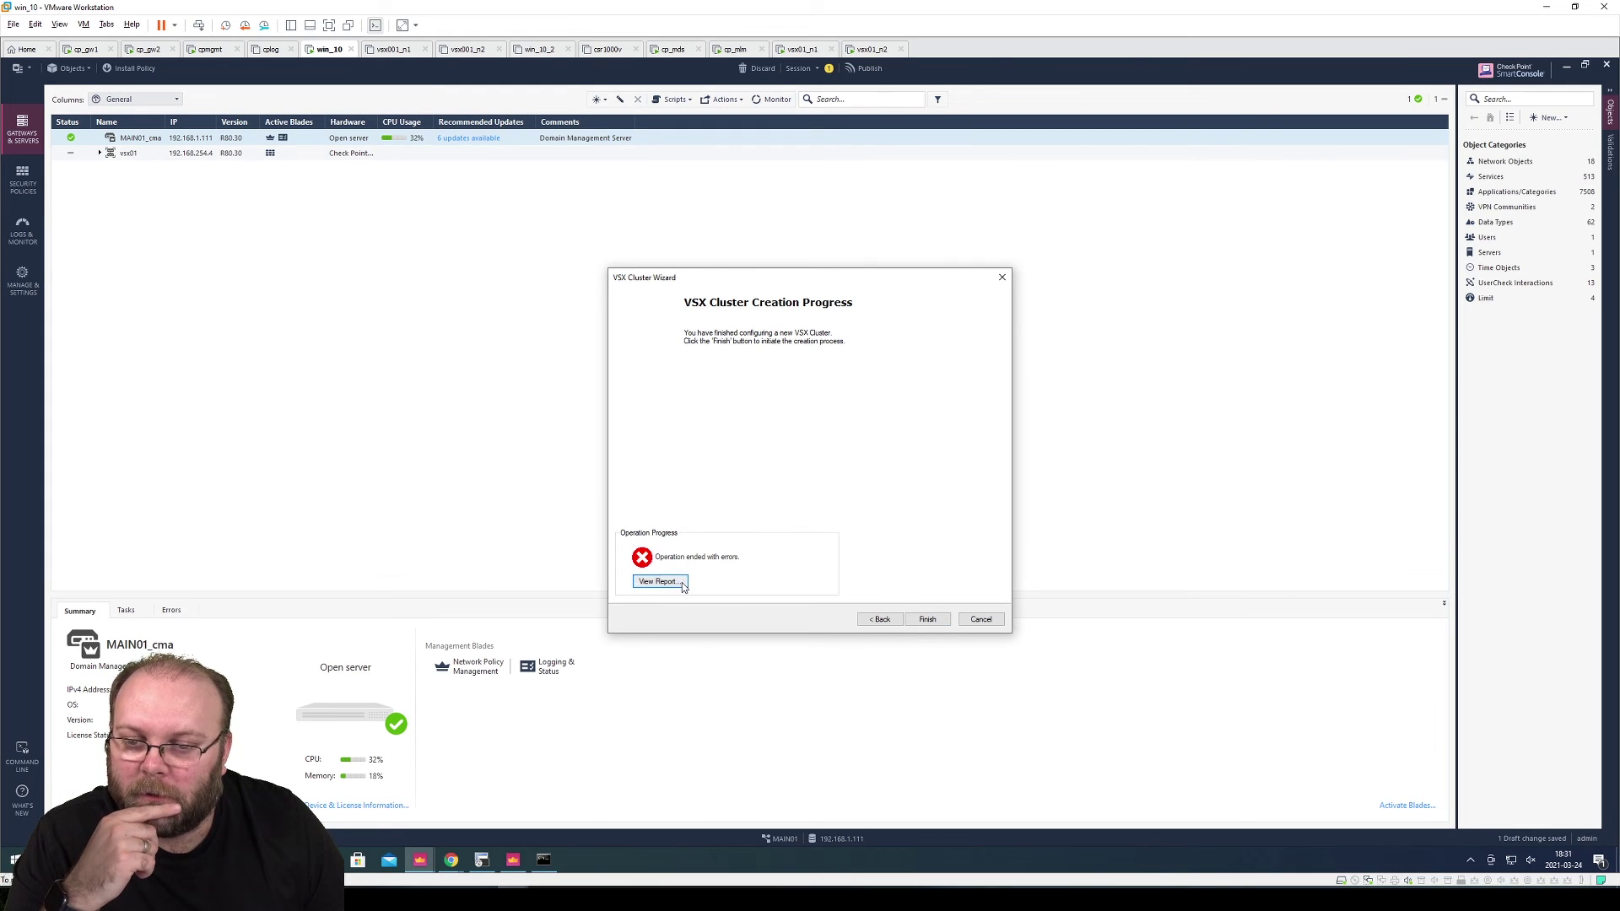
pyautogui.click(924, 619)
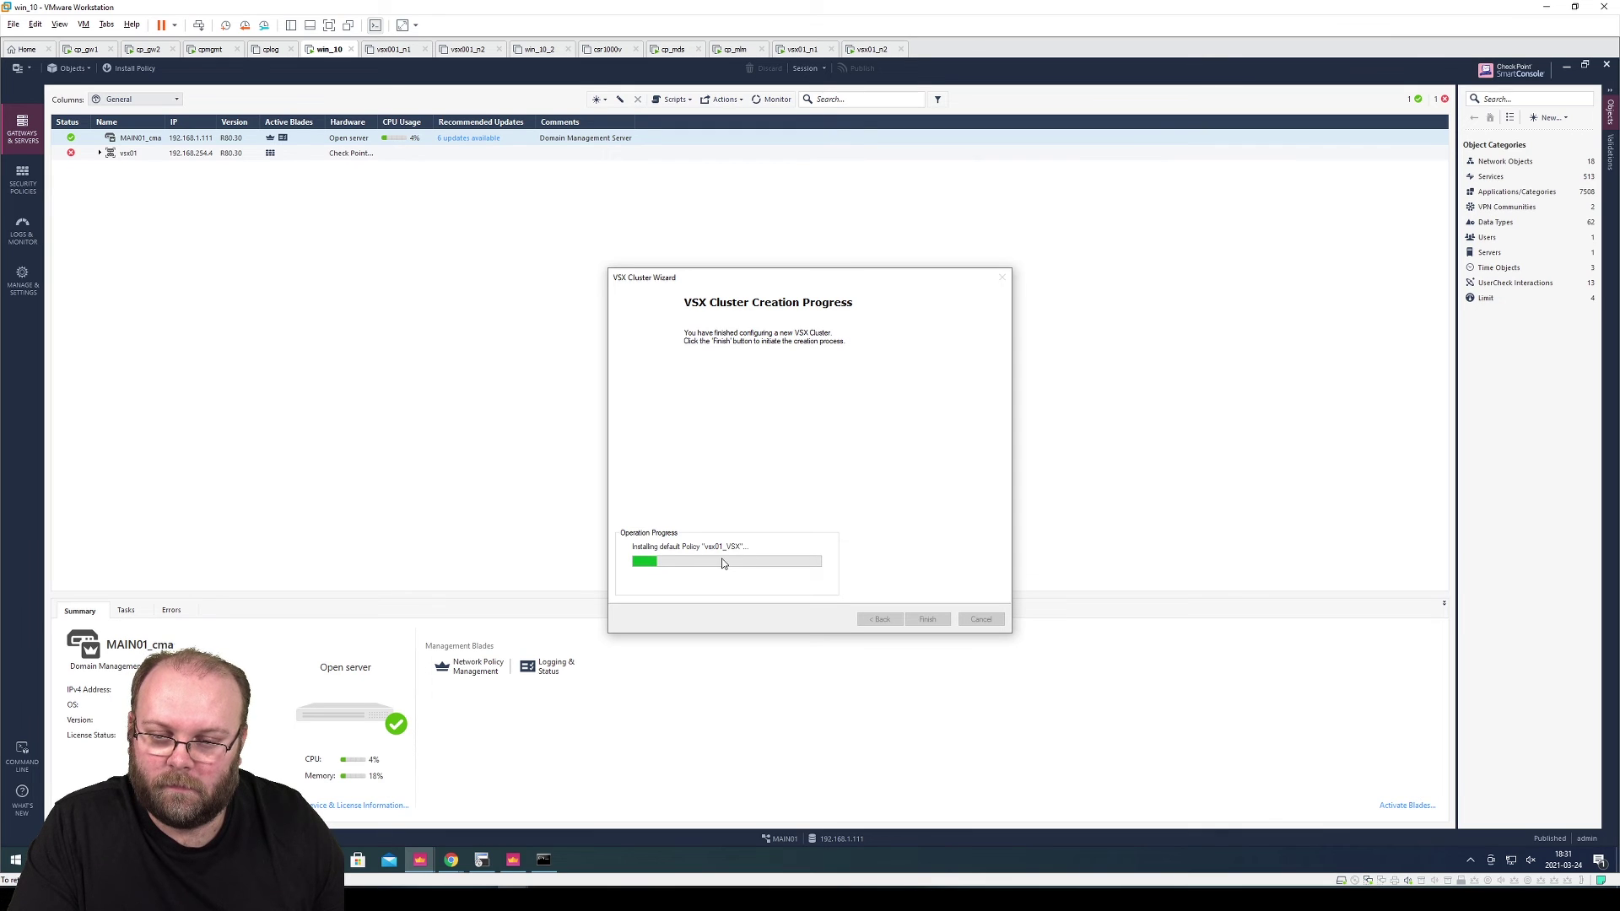
pyautogui.click(553, 859)
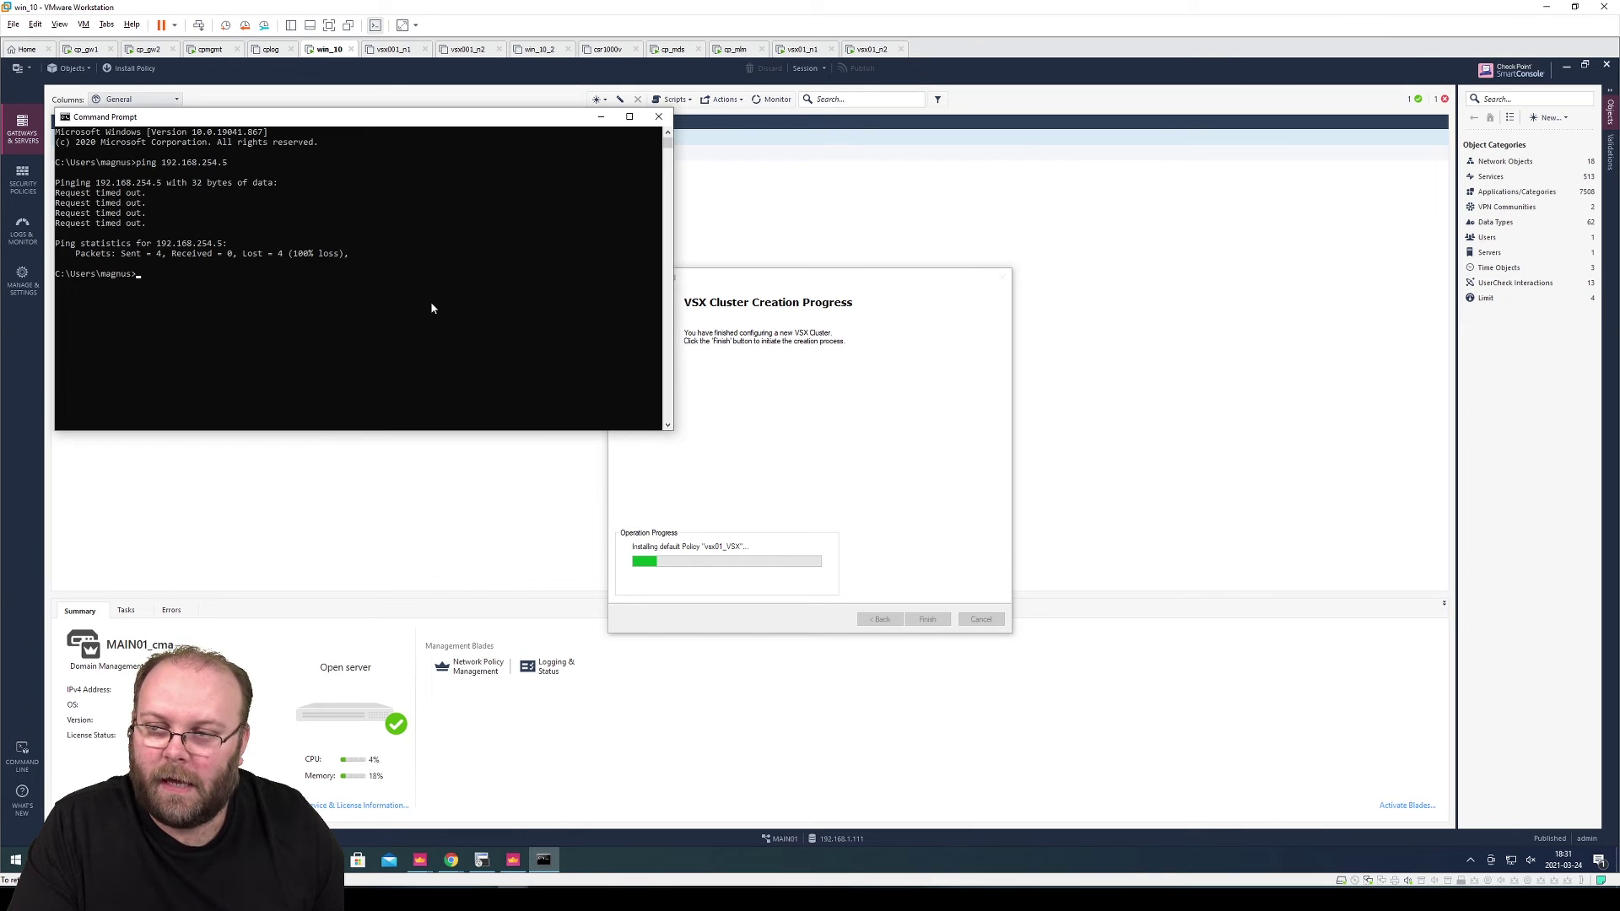
# Rerun the ping to 192.168.254.5 and switch to the vsx01_n1 console
pyautogui.press('Up')
pyautogui.press('Return')
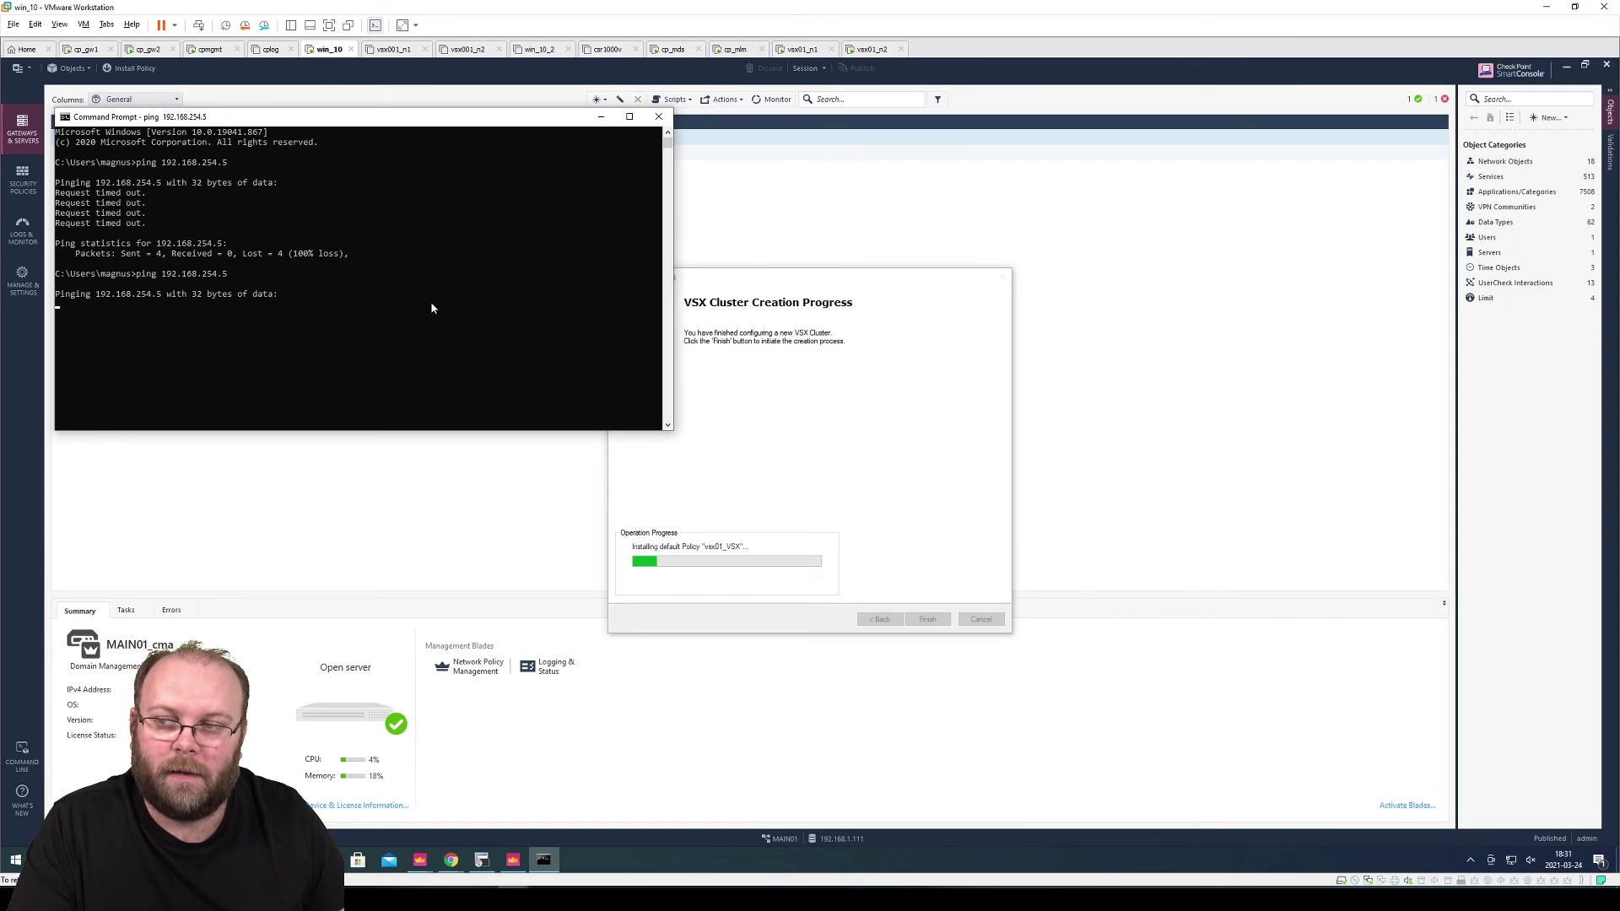
pyautogui.click(803, 49)
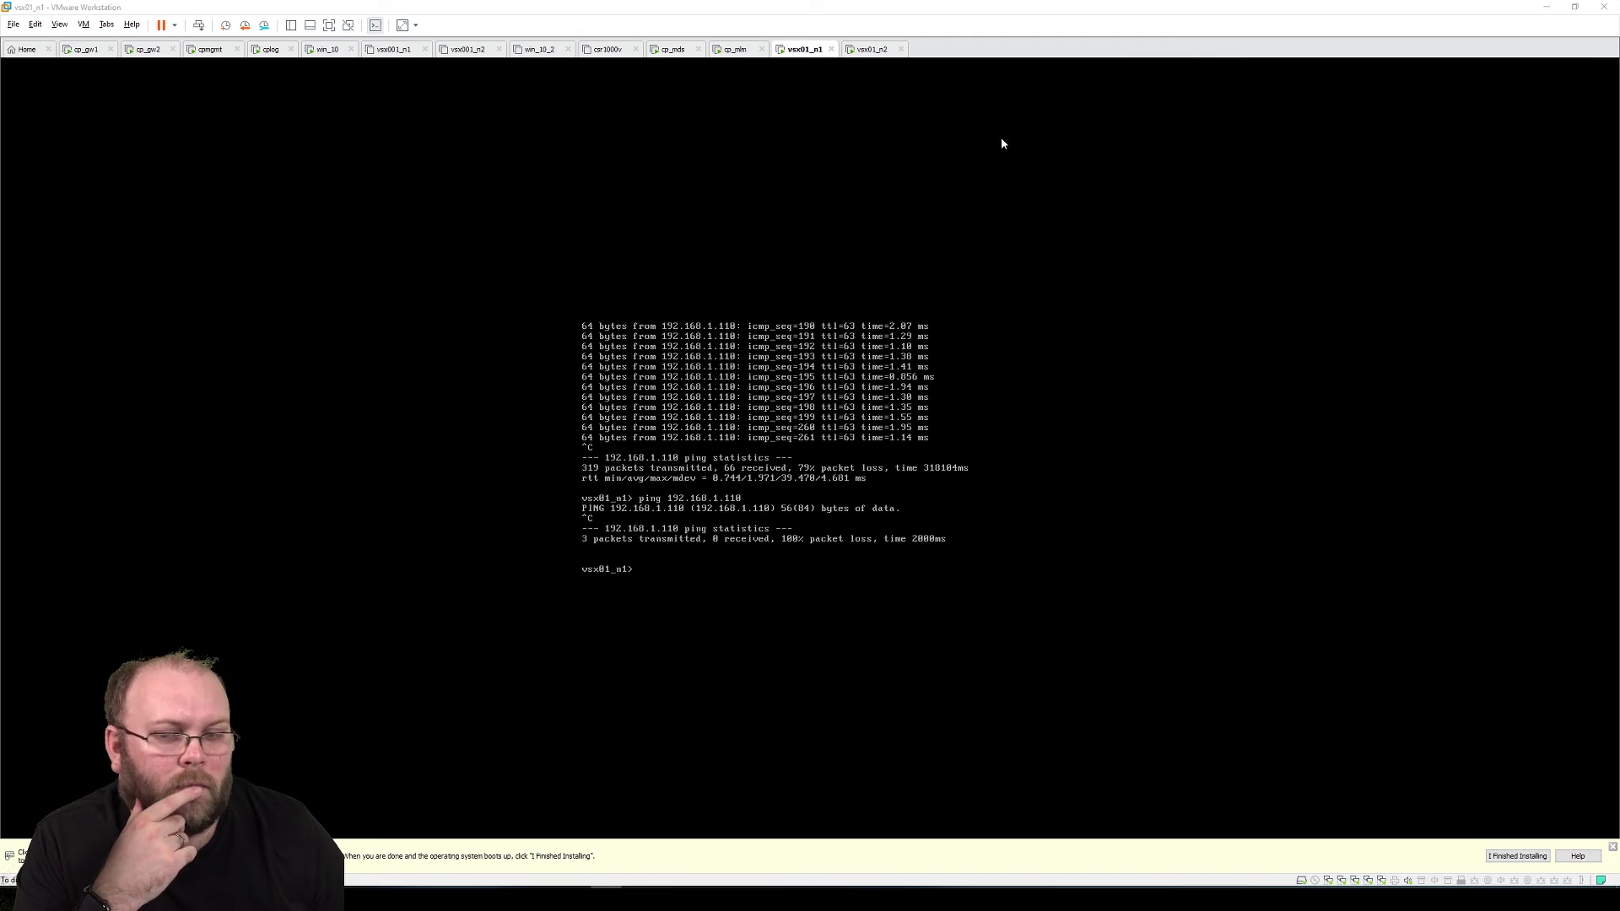
# Connect cp_gw2's fourth network adapter to VMnet19 and save its settings
pyautogui.rightClick(148, 49)
pyautogui.click(180, 236)
pyautogui.click(642, 363)
pyautogui.click(907, 402)
pyautogui.click(907, 572)
pyautogui.click(901, 648)
# Review the network adapter assignments of cp_gw1 and vsx01_n1
pyautogui.hotkey('ctrl', 'shift', 'Tab')
pyautogui.hotkey('ctrl', 'd')
pyautogui.click(851, 401)
pyautogui.click(851, 400)
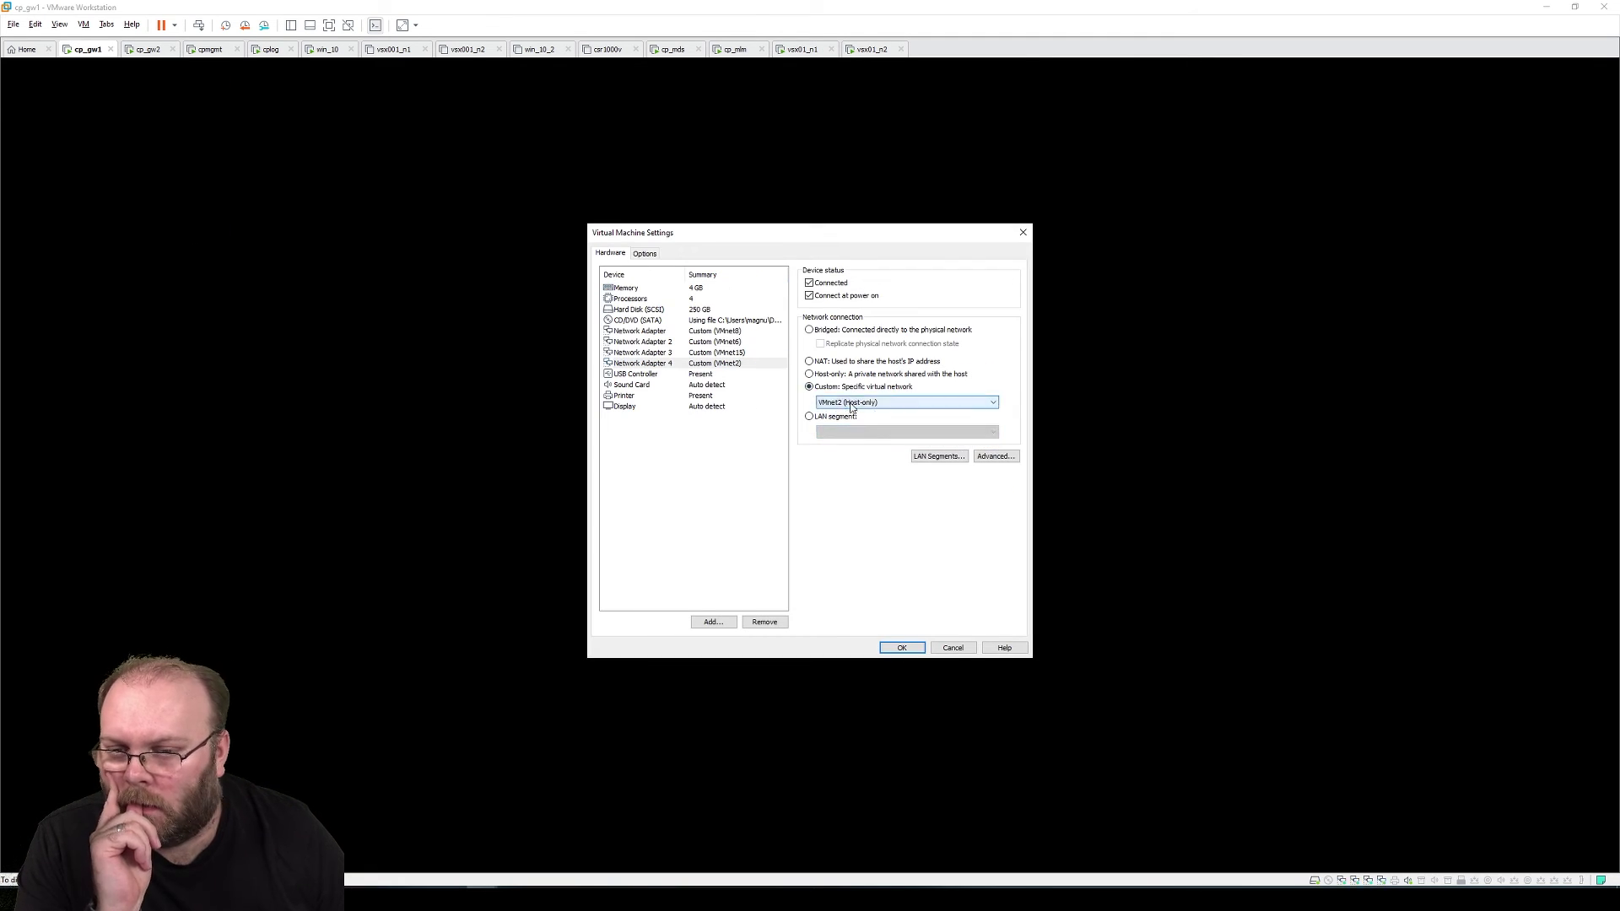
pyautogui.press('Return')
pyautogui.hotkey('ctrl', 'shift', 'Tab')
pyautogui.hotkey('ctrl', 'shift', 'Tab')
pyautogui.hotkey('ctrl', 'shift', 'Tab')
pyautogui.hotkey('ctrl', 'd')
pyautogui.click(752, 333)
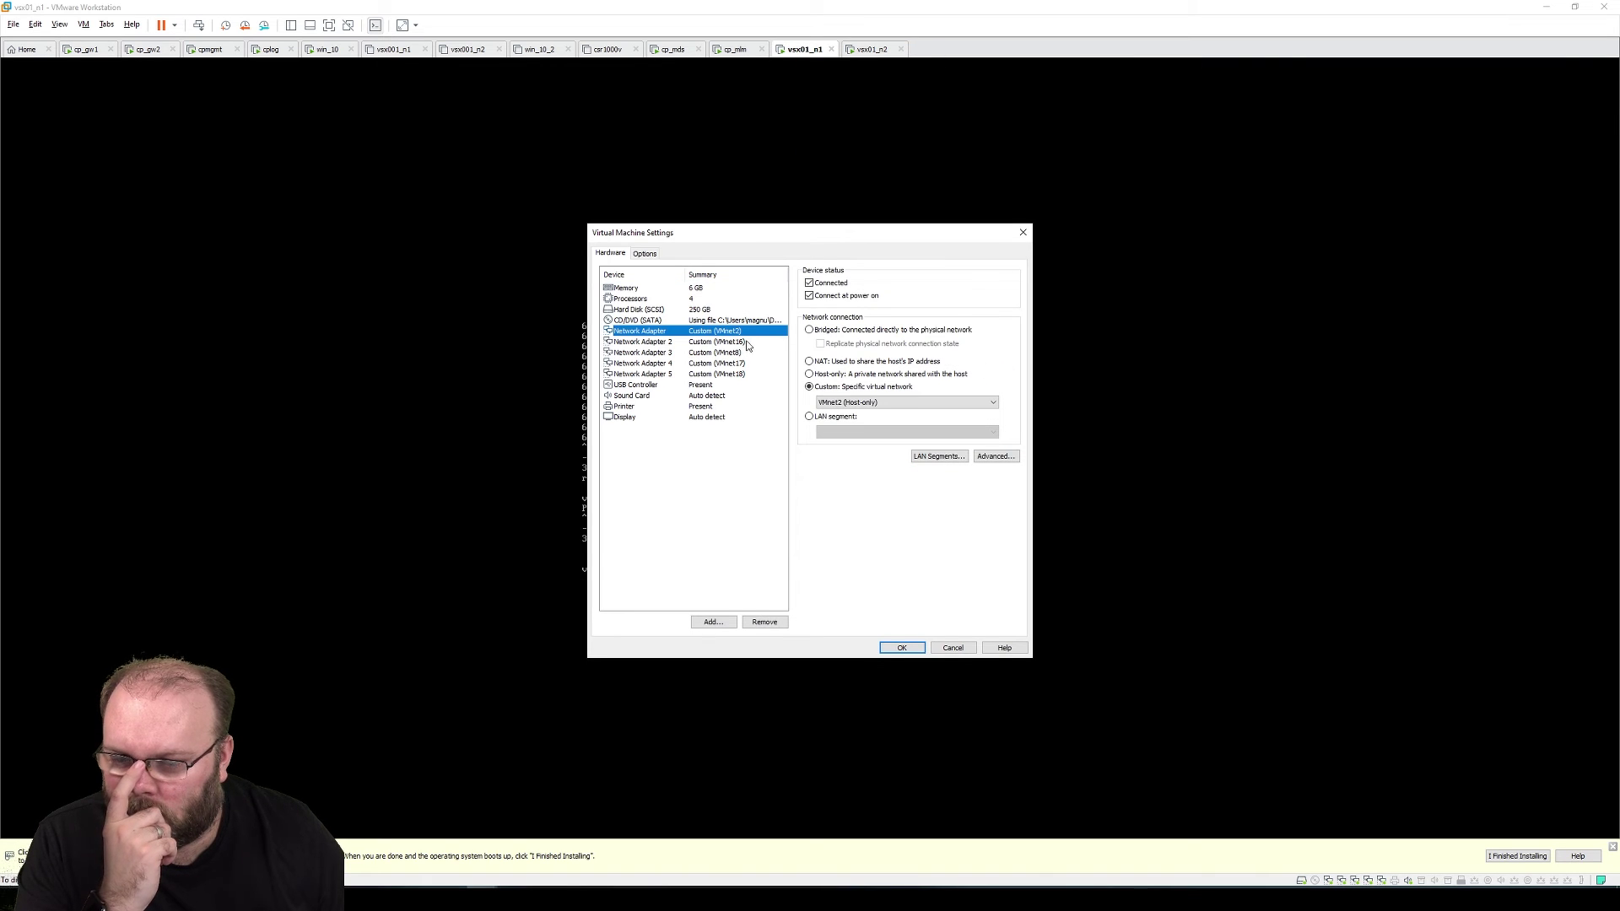
pyautogui.click(907, 402)
pyautogui.click(908, 535)
# Check vsx01_n2's network adapters, then return to the win_10 cluster creation progress
pyautogui.press('Return')
pyautogui.hotkey('ctrl', 'Tab')
pyautogui.hotkey('ctrl', 'd')
pyautogui.press('Return')
pyautogui.hotkey('ctrl', 'shift', 'Tab')
pyautogui.hotkey('ctrl', 'shift', 'Tab')
pyautogui.hotkey('ctrl', 'shift', 'Tab')
pyautogui.hotkey('ctrl', 'shift', 'Tab')
pyautogui.hotkey('ctrl', 'shift', 'Tab')
pyautogui.hotkey('ctrl', 'shift', 'Tab')
pyautogui.hotkey('ctrl', 'shift', 'Tab')
pyautogui.click(937, 597)
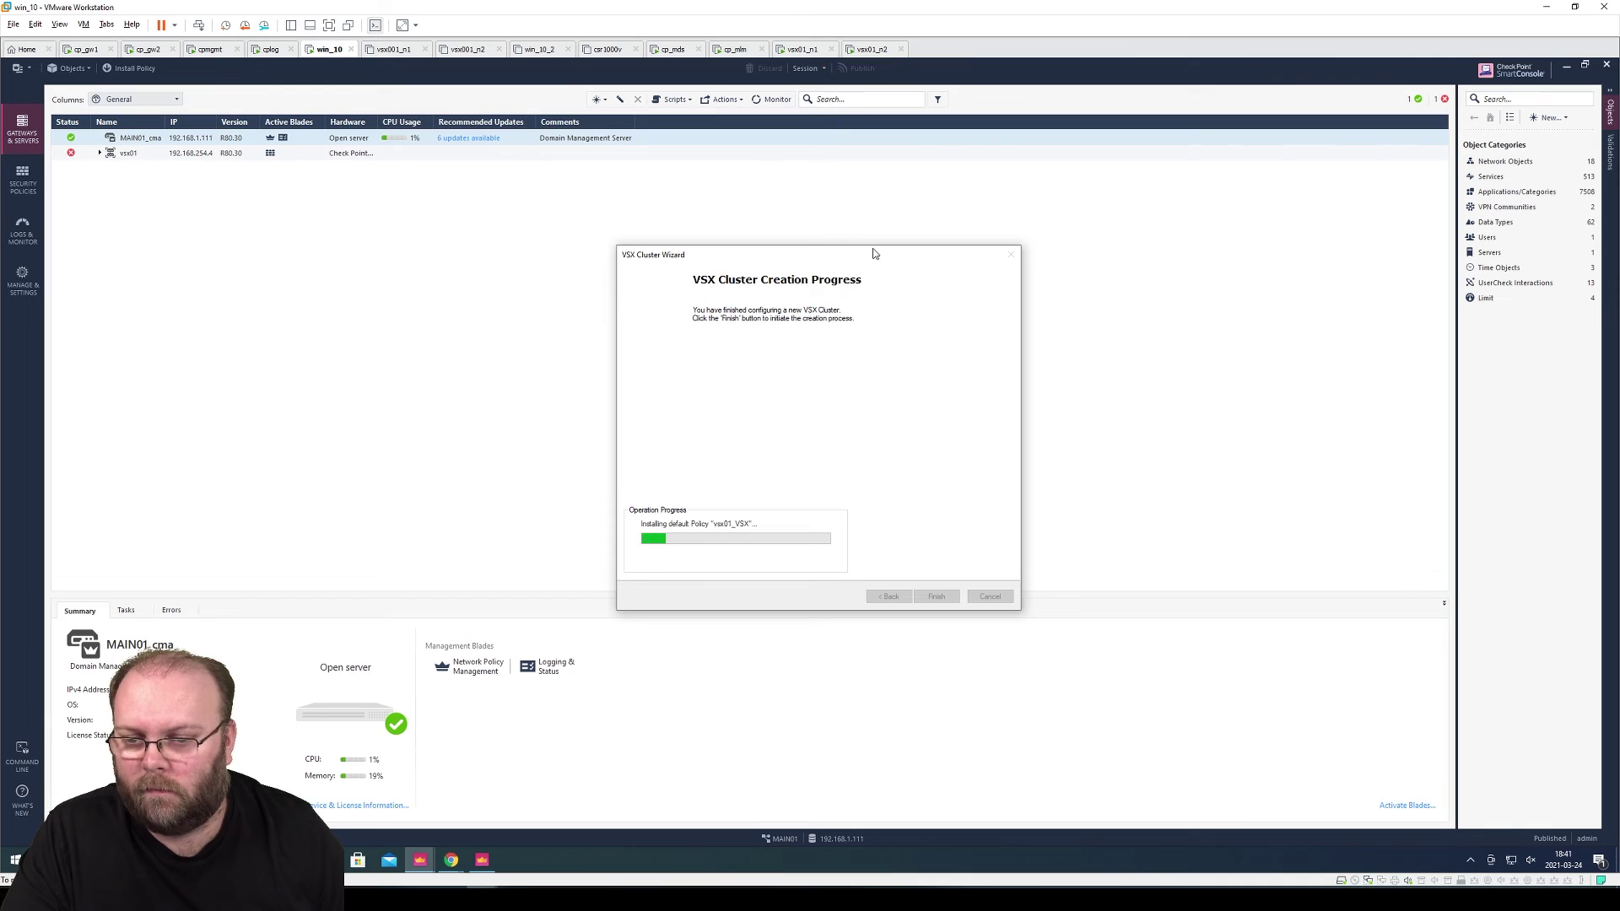
# Run a ping from the vsx01_n2 console, then return to the win_10 wizard
pyautogui.hotkey('ctrl', 'Tab')
pyautogui.hotkey('ctrl', 'Tab')
pyautogui.hotkey('ctrl', 'Tab')
pyautogui.hotkey('ctrl', 'Tab')
pyautogui.hotkey('ctrl', 'Tab')
pyautogui.hotkey('ctrl', 'Tab')
pyautogui.hotkey('ctrl', 'Tab')
pyautogui.hotkey('ctrl', 'Tab')
pyautogui.press('Num_Lock')
pyautogui.press('Return')
pyautogui.press('Num_Lock')
pyautogui.hotkey('ctrl', 'shift', 'Tab')
pyautogui.hotkey('ctrl', 'shift', 'Tab')
pyautogui.hotkey('ctrl', 'shift', 'Tab')
pyautogui.hotkey('ctrl', 'shift', 'Tab')
pyautogui.hotkey('ctrl', 'shift', 'Tab')
pyautogui.hotkey('ctrl', 'shift', 'Tab')
pyautogui.hotkey('ctrl', 'shift', 'Tab')
pyautogui.hotkey('ctrl', 'shift', 'Tab')
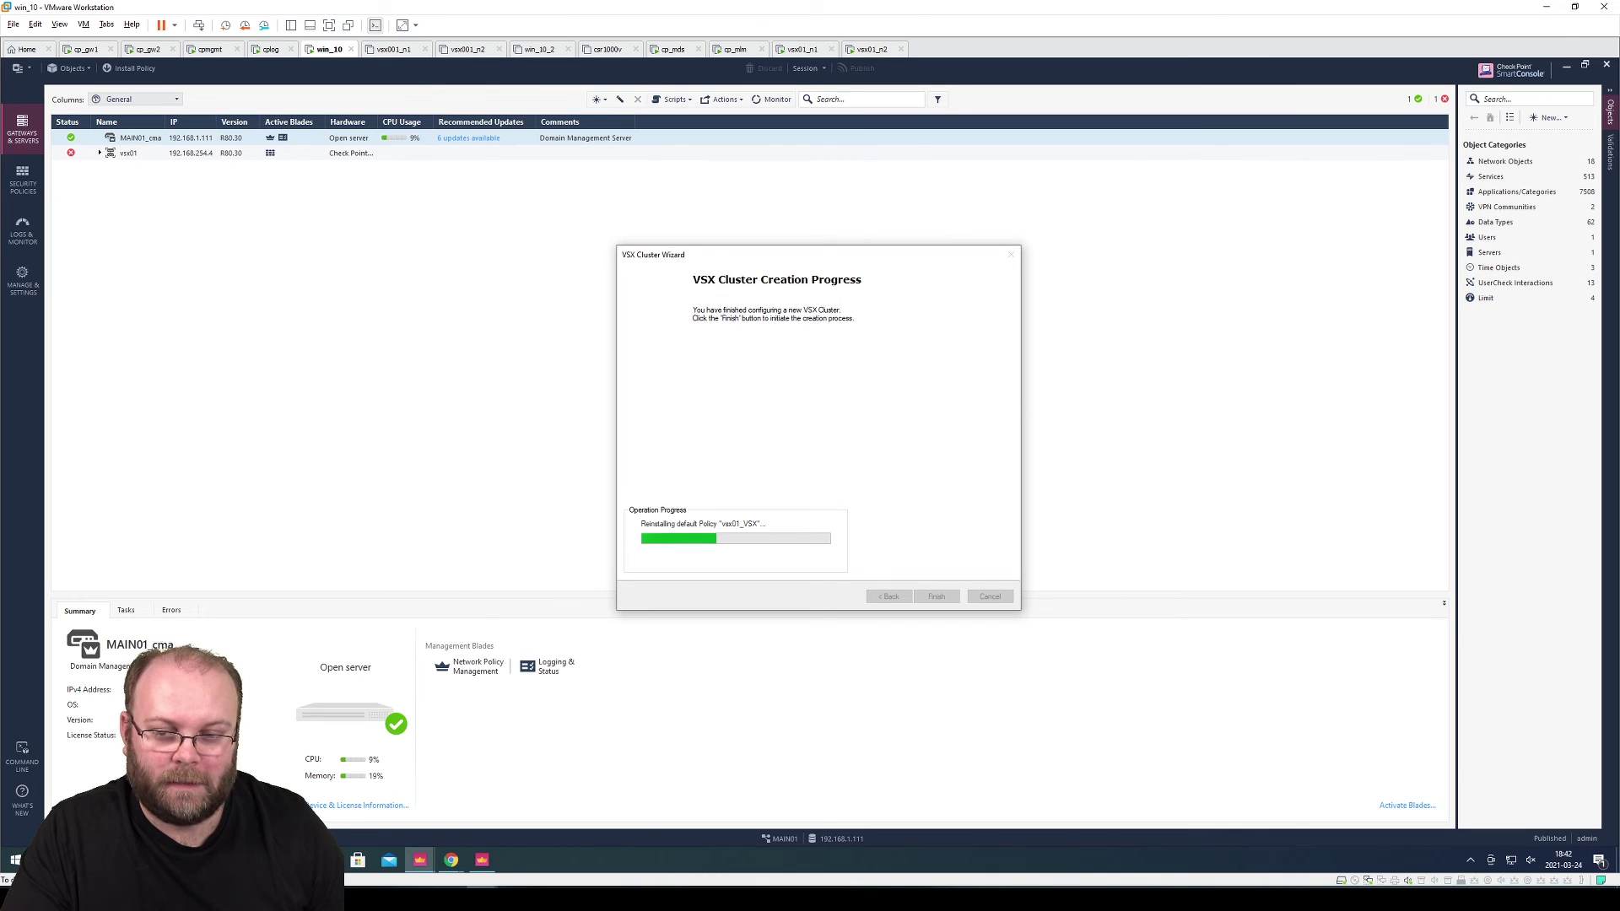
# Move the PowerPoint diagram aside and close the successfully completed VSX Cluster Wizard
pyautogui.hotkey('alt', 'Tab')
pyautogui.moveTo(879, 11); pyautogui.dragTo(1619, 126)
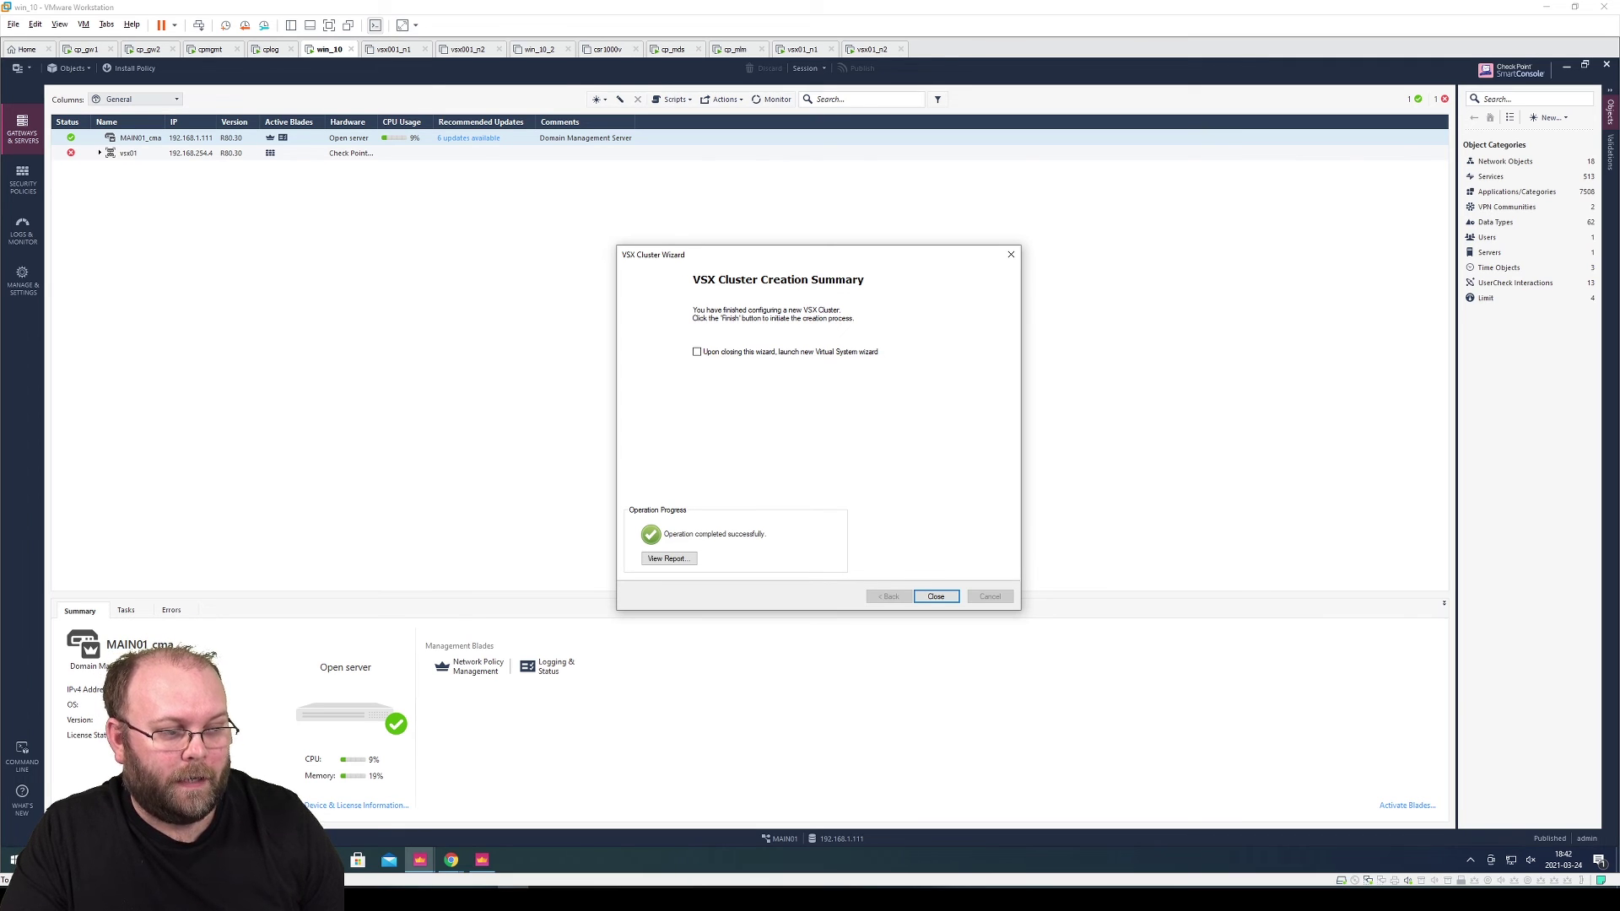
pyautogui.hotkey('alt', 'Tab')
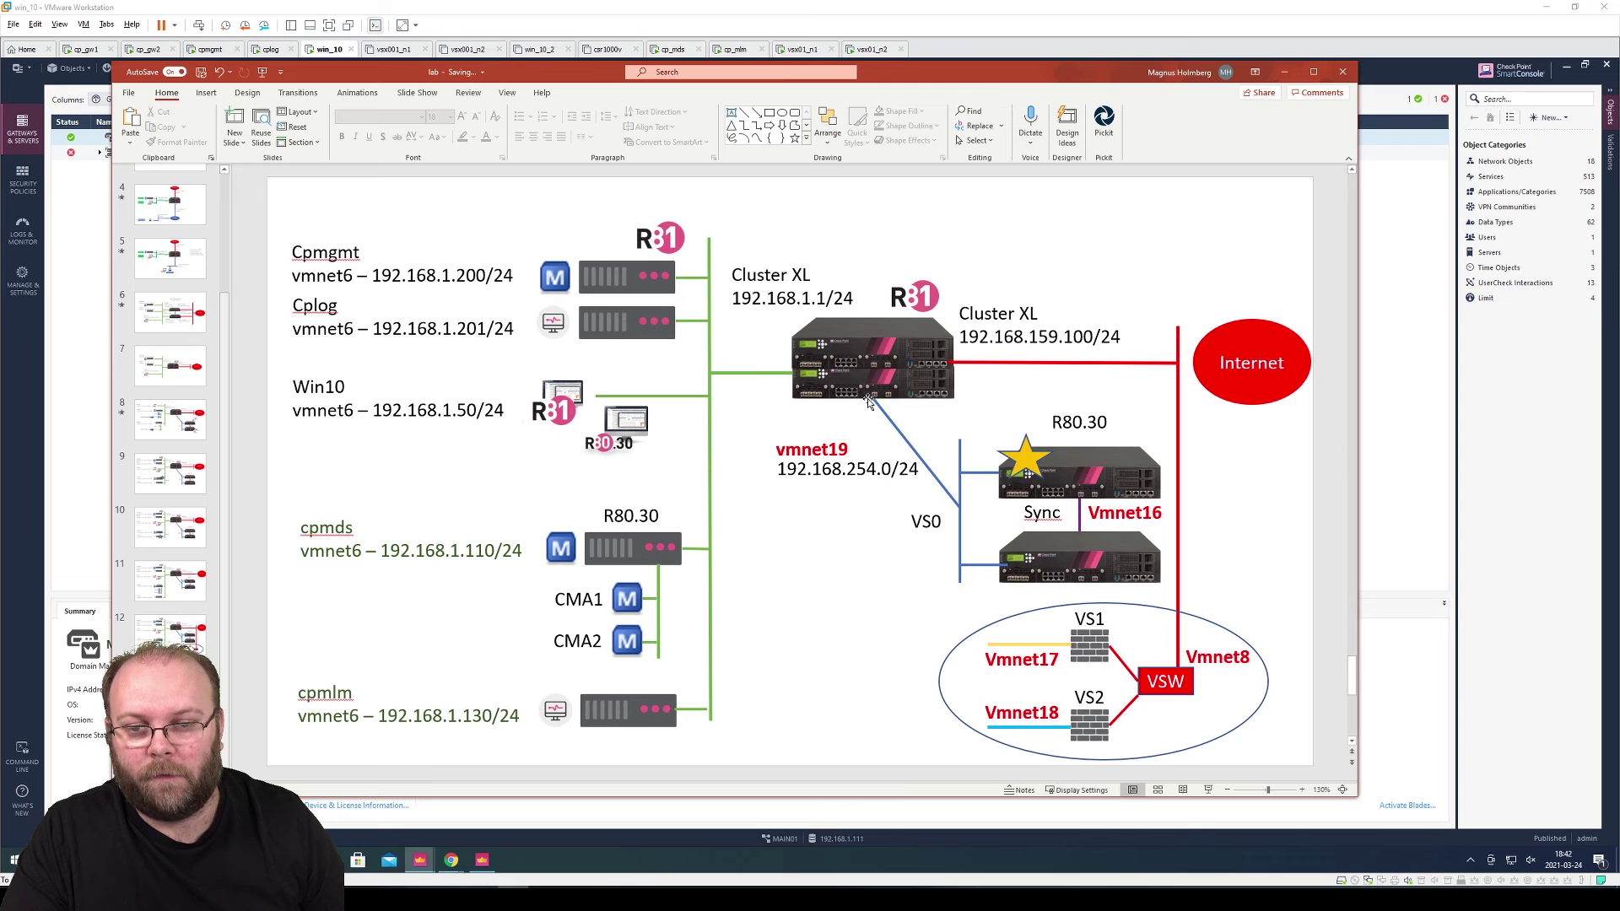
pyautogui.click(1284, 71)
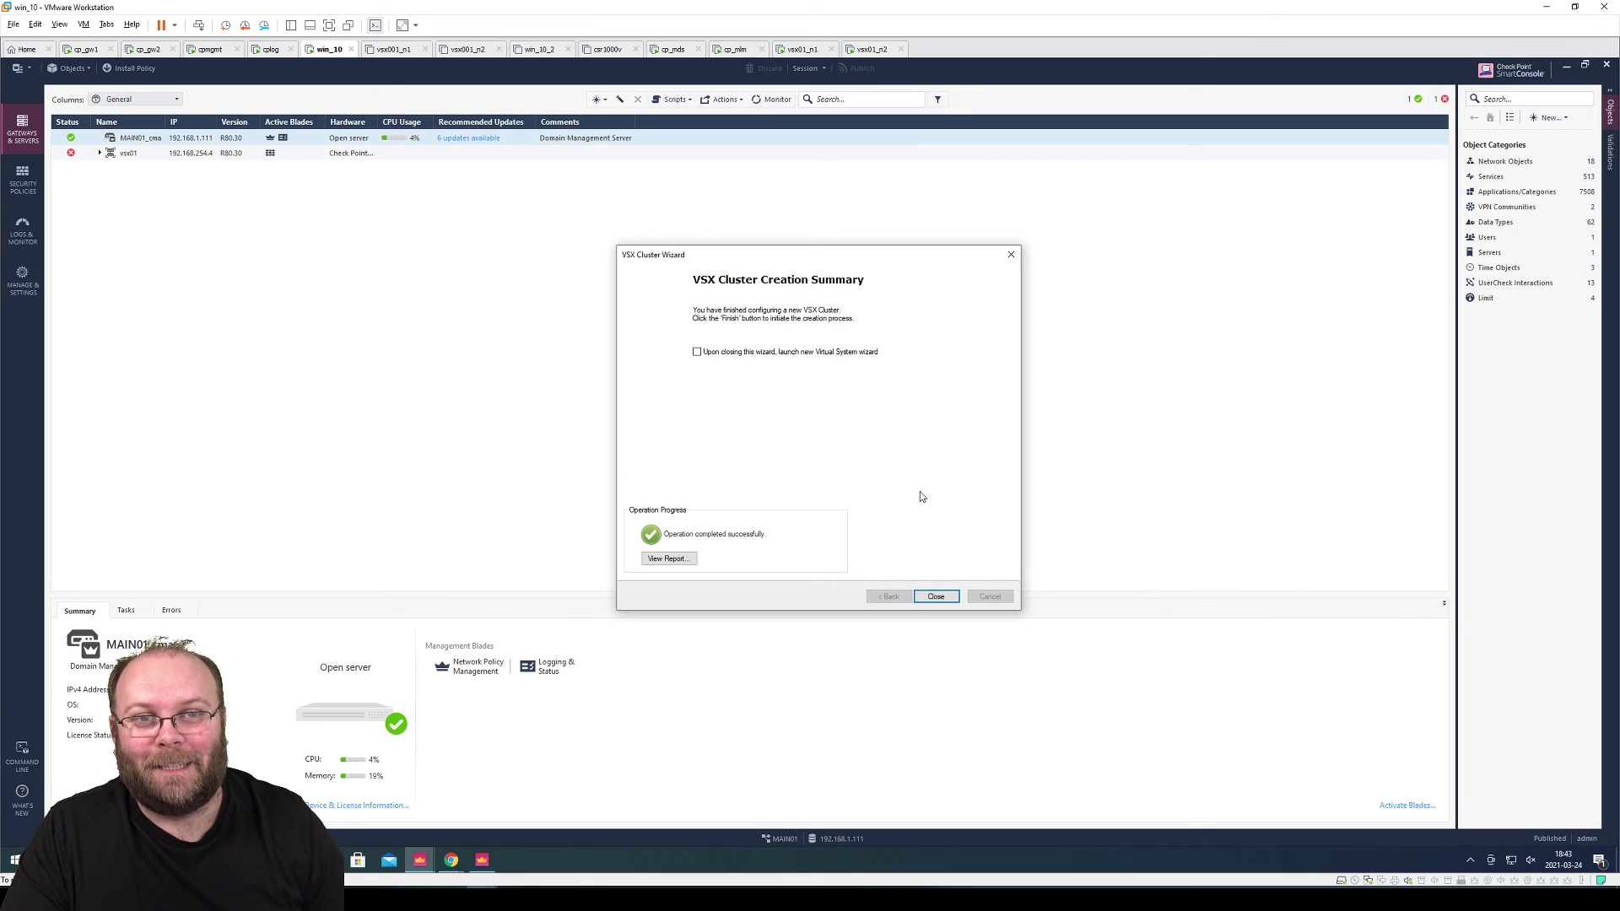
pyautogui.click(940, 598)
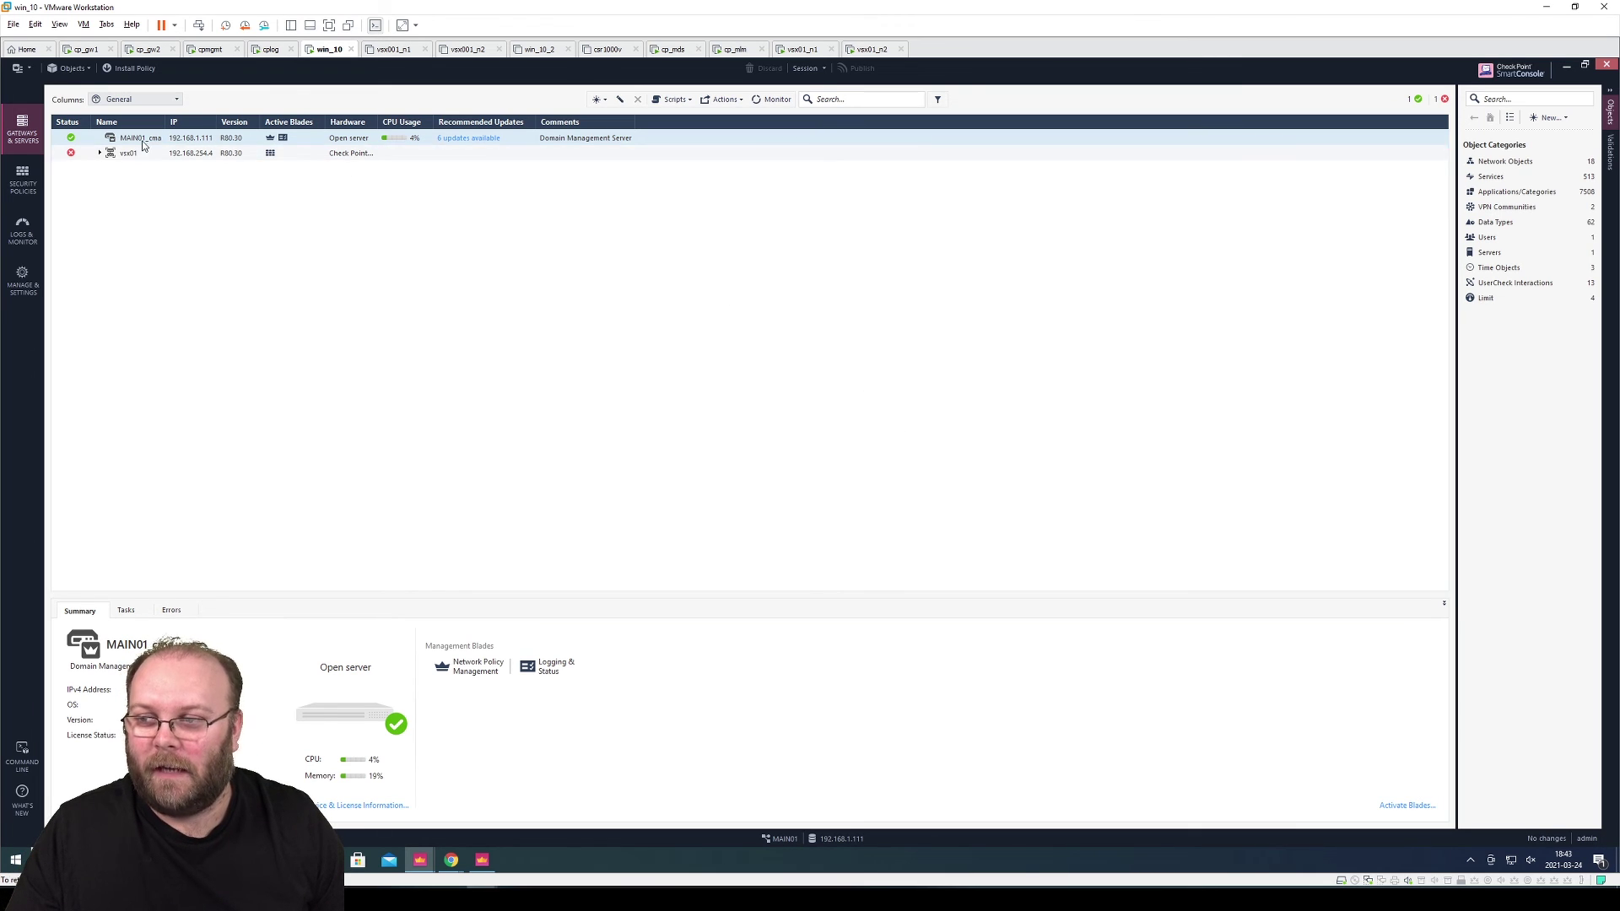
# Expand vsx01 and review the summaries of vsx01_n1, vsx01_n2 and the cluster, then open Security Policies
pyautogui.click(100, 154)
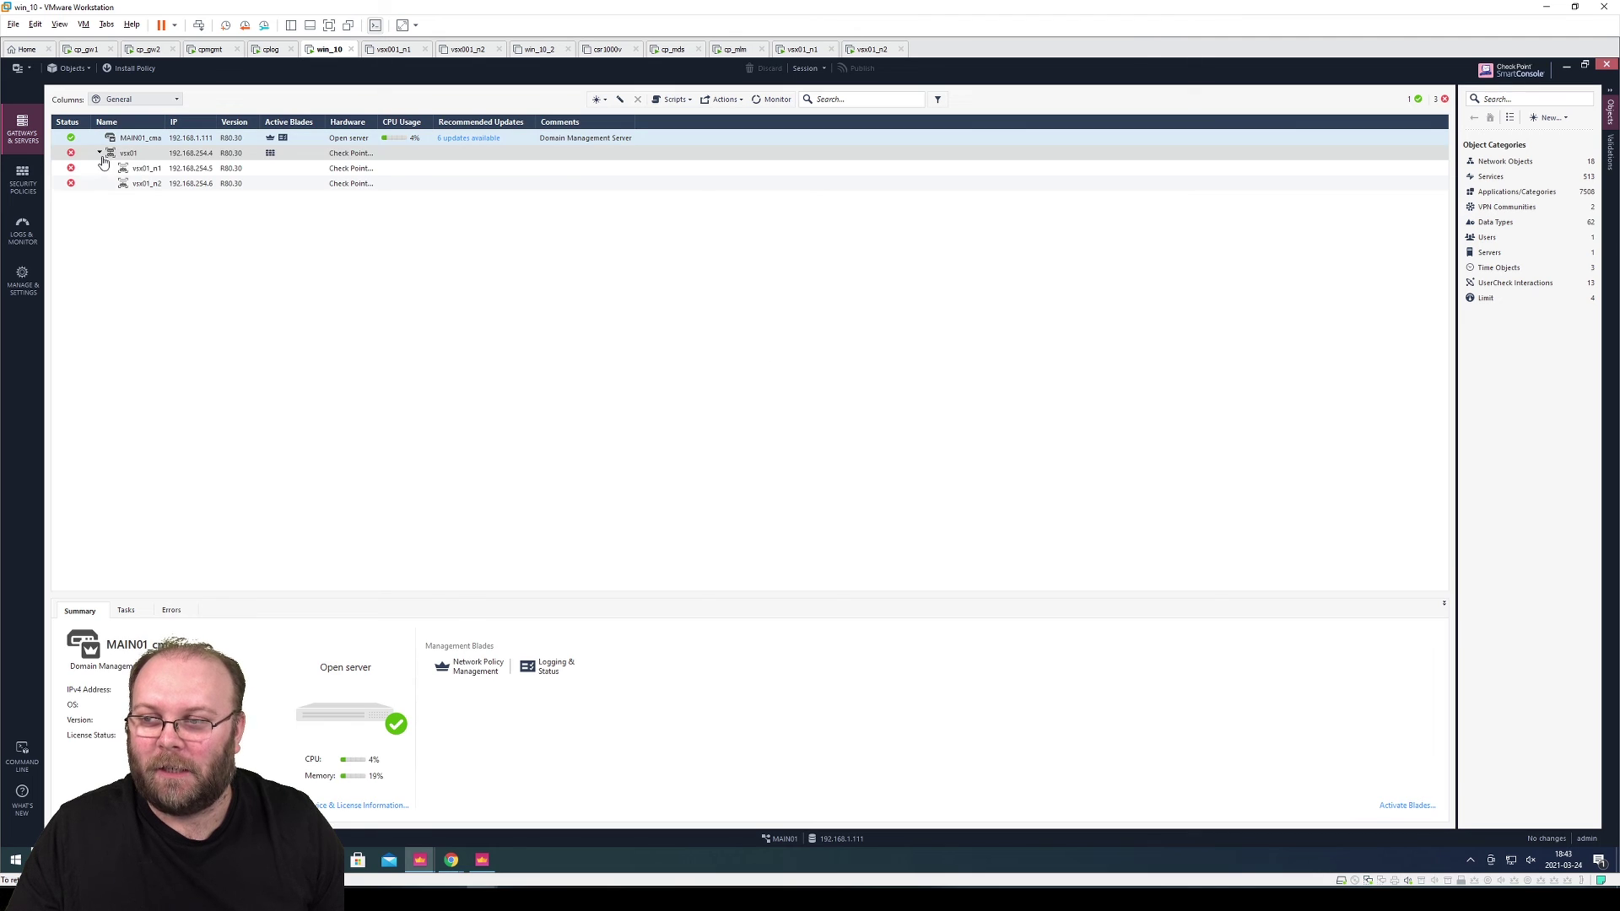
pyautogui.click(147, 169)
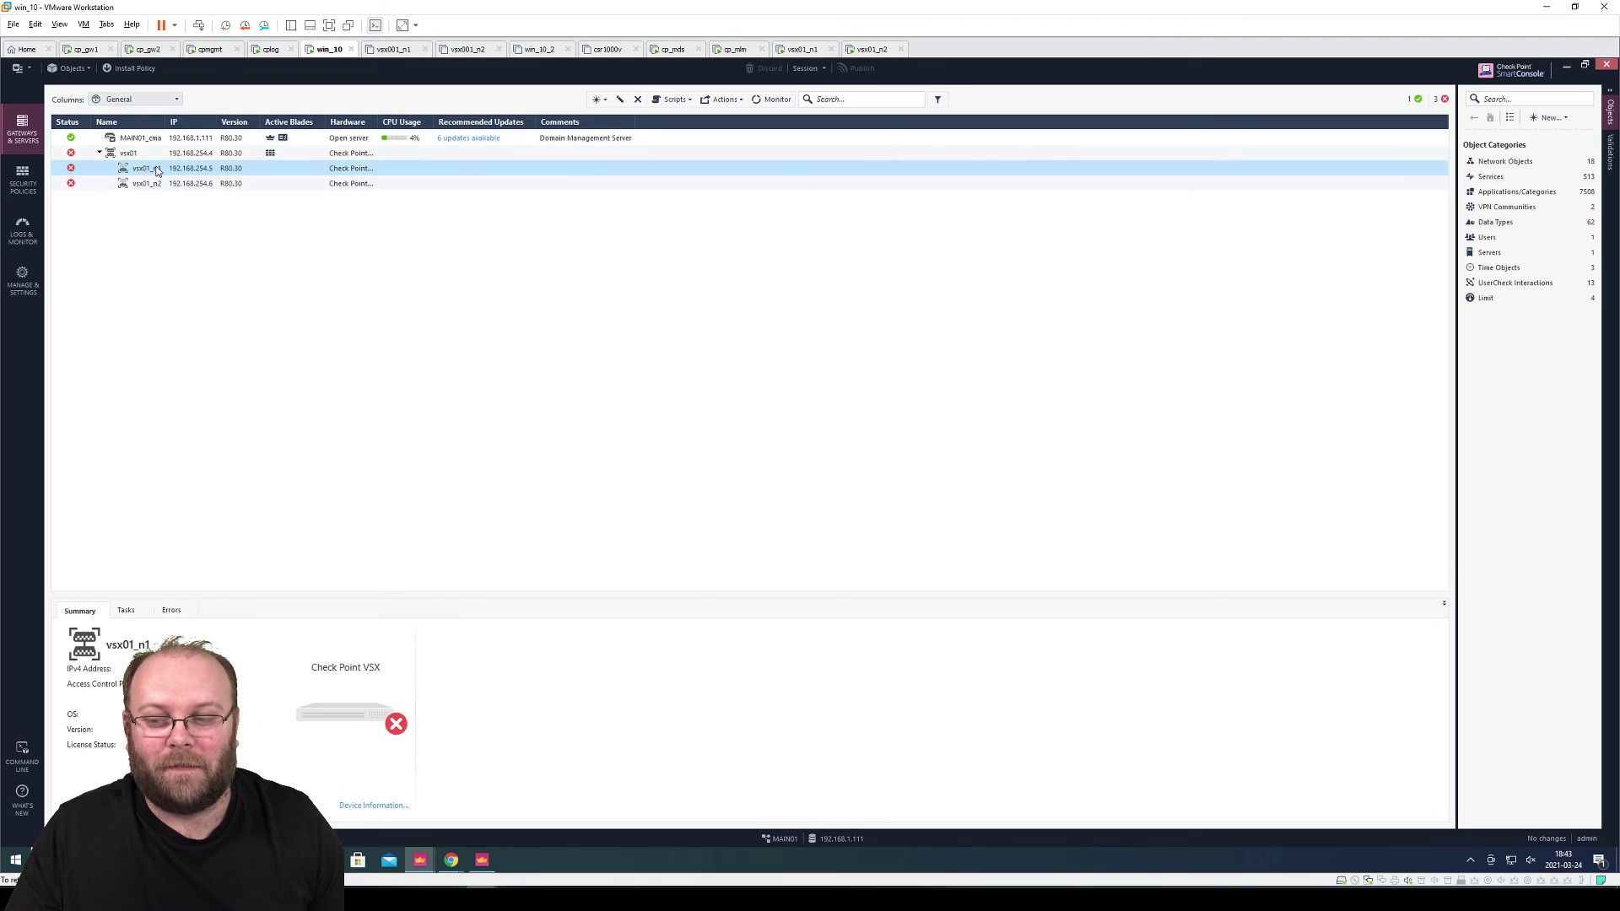
pyautogui.moveTo(174, 124); pyautogui.dragTo(215, 125)
pyautogui.click(253, 154)
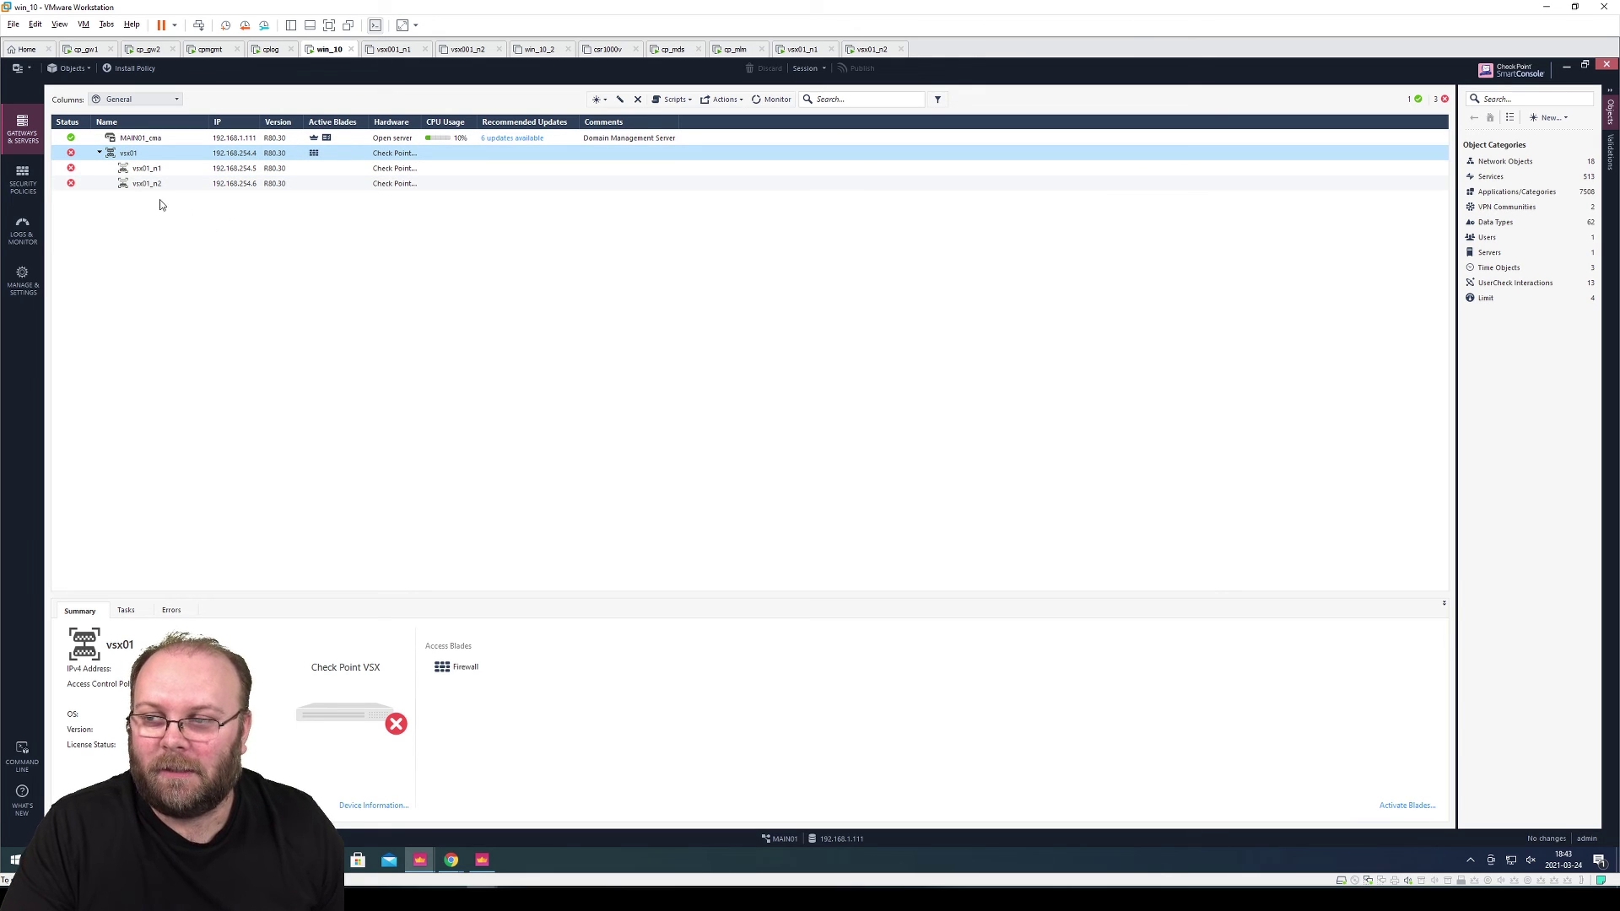
pyautogui.click(148, 169)
pyautogui.click(150, 184)
pyautogui.click(140, 155)
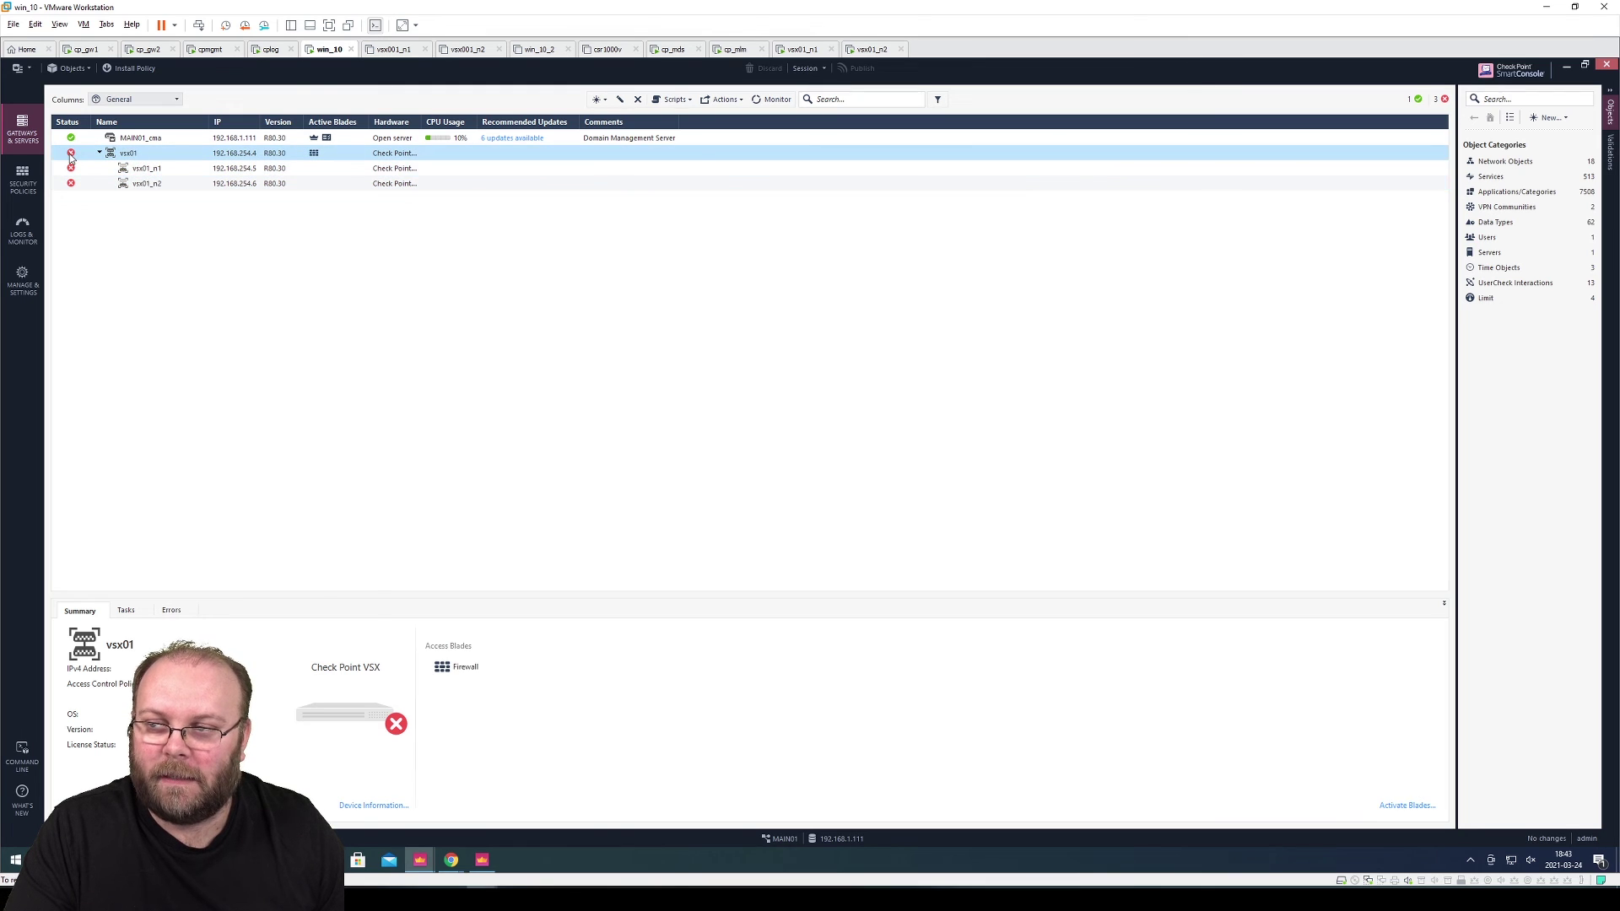
pyautogui.moveTo(71, 158)
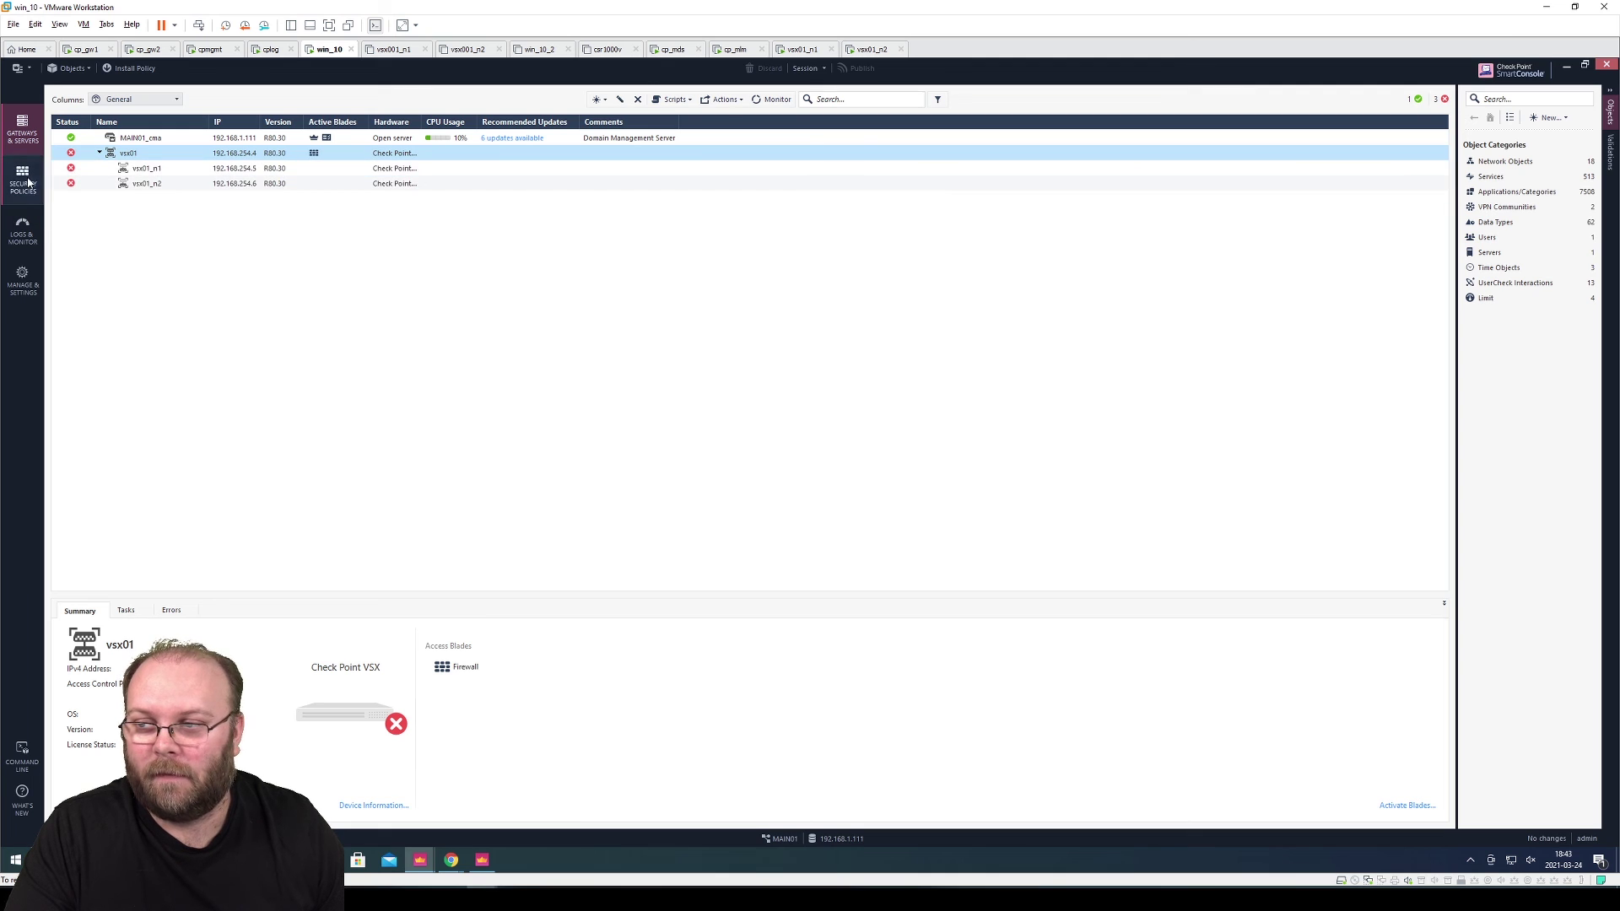
pyautogui.click(23, 178)
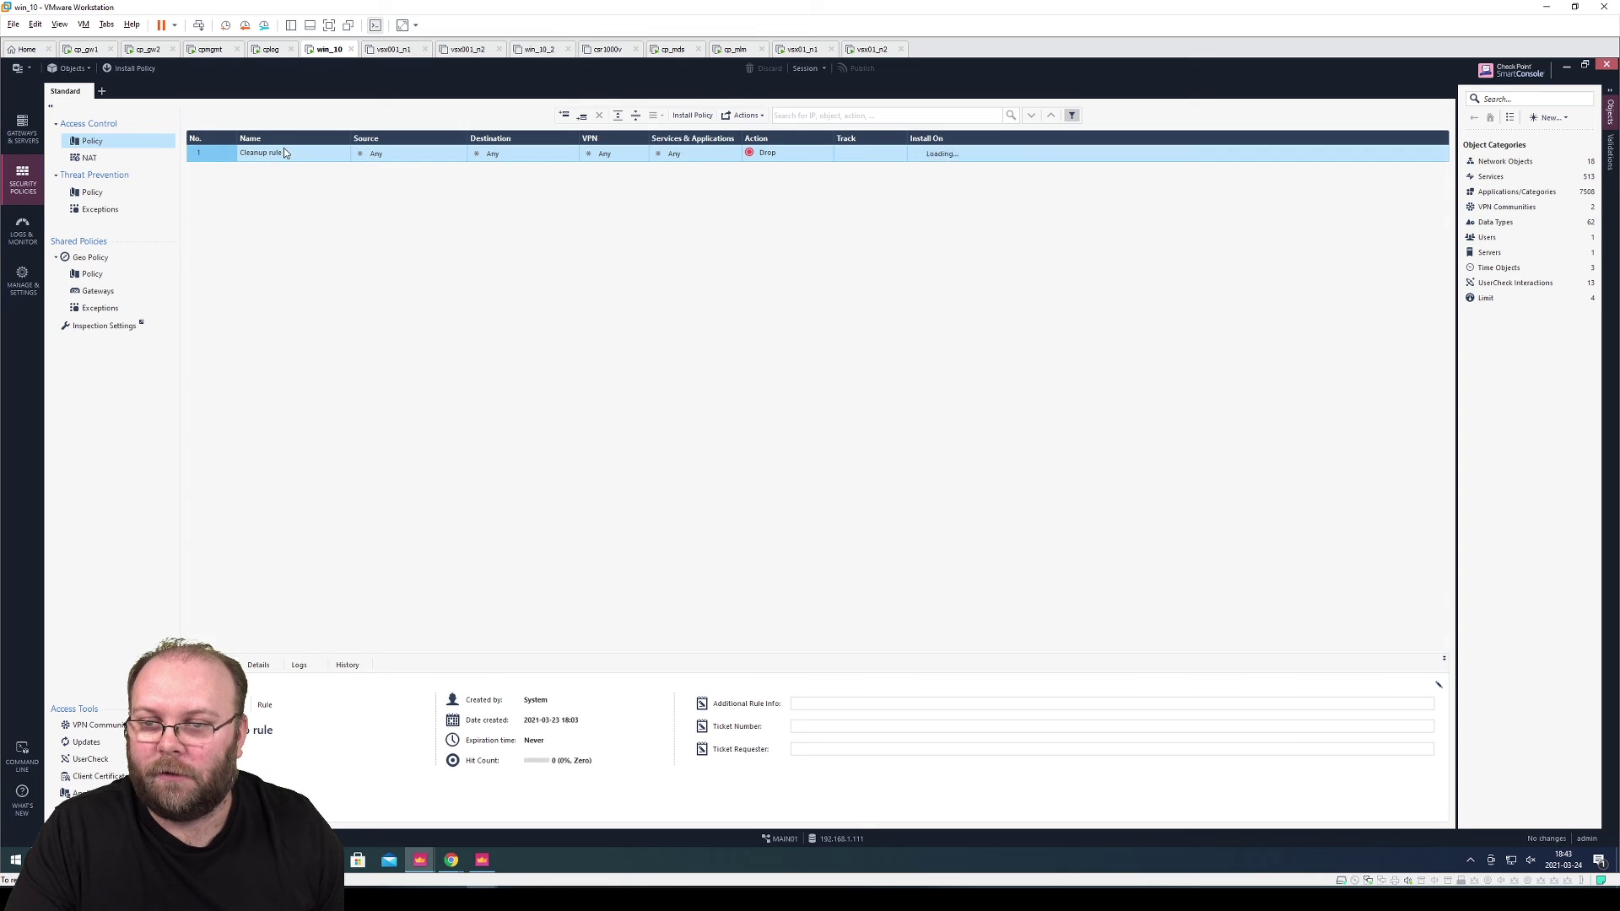
# Open the vsx01_VSX policy and set Track to Log on rules 1-3
pyautogui.click(104, 91)
pyautogui.doubleClick(559, 425)
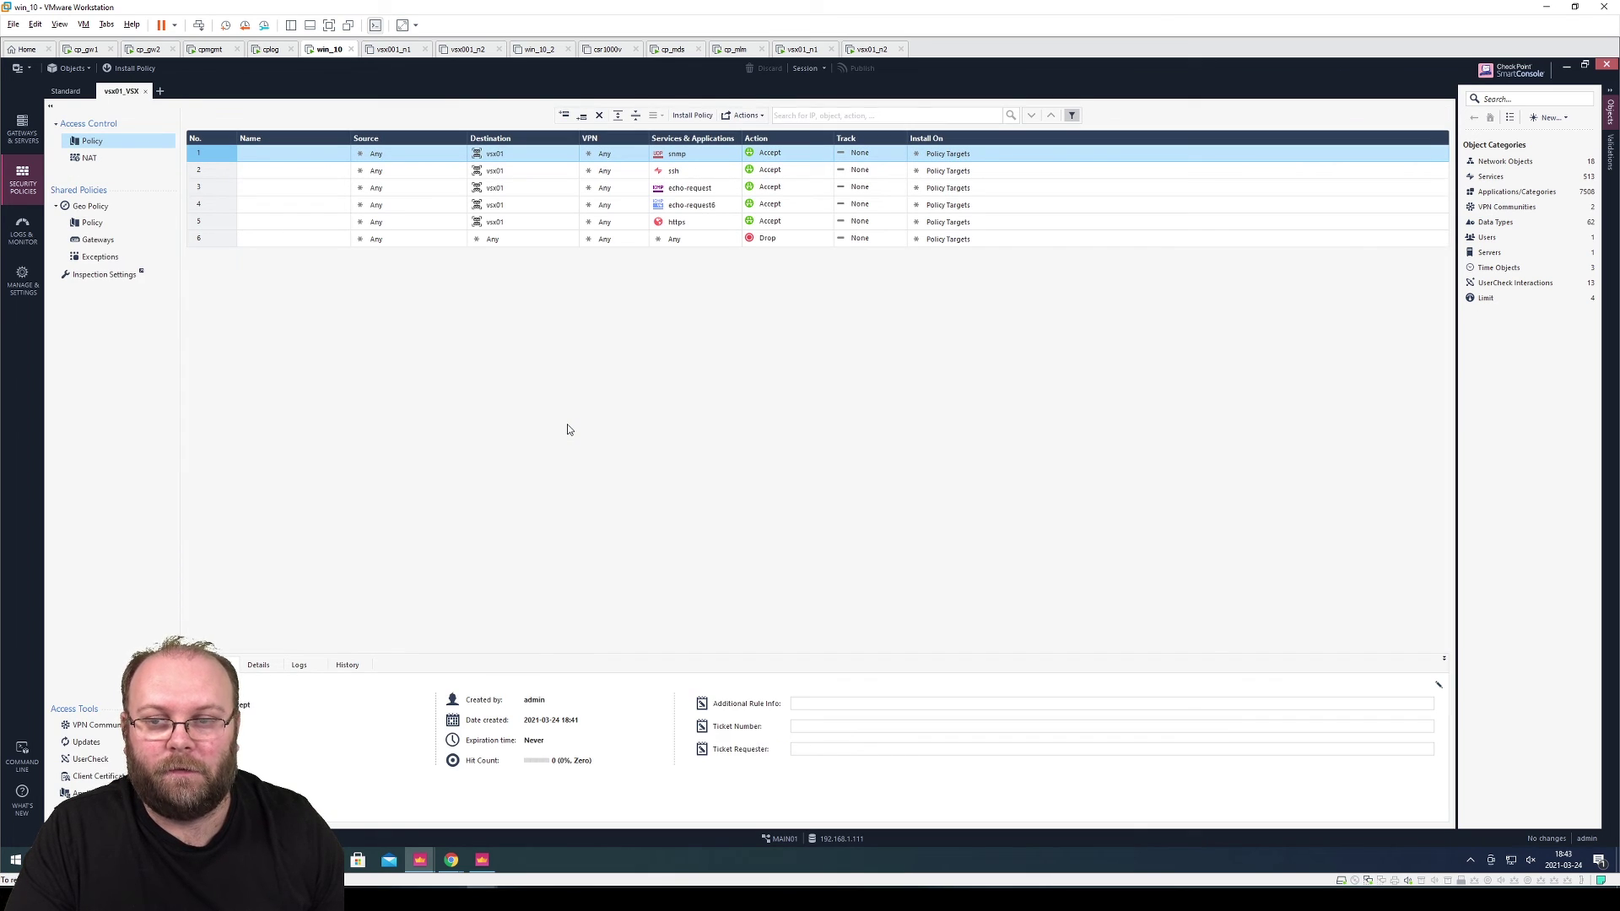
pyautogui.click(850, 157)
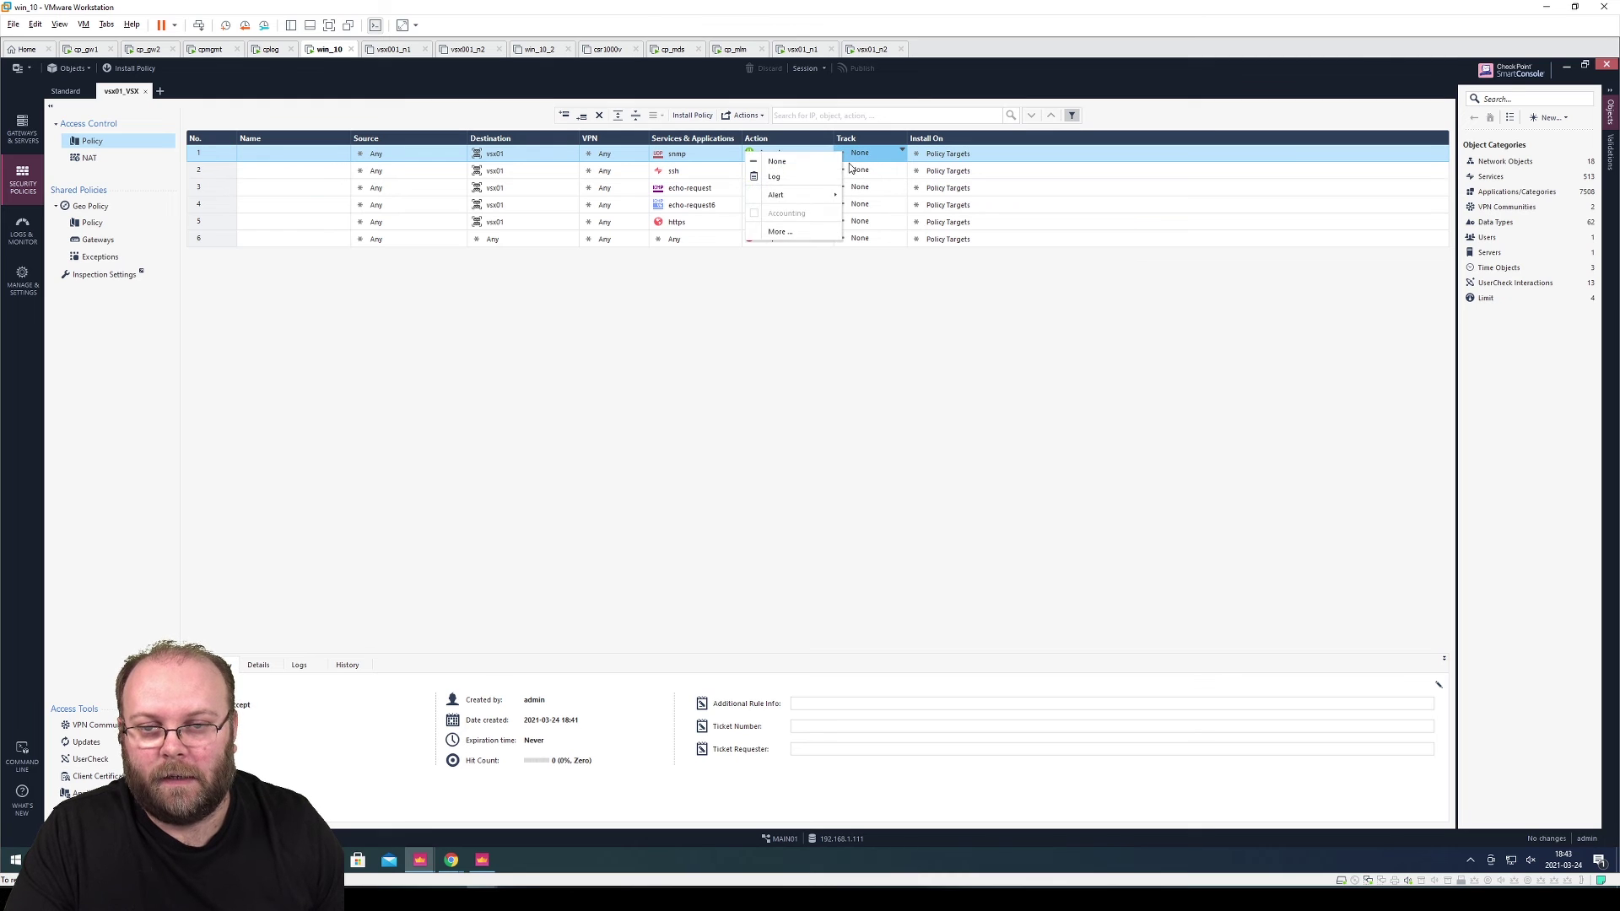
pyautogui.click(816, 178)
pyautogui.click(848, 174)
pyautogui.click(850, 194)
pyautogui.click(850, 192)
pyautogui.click(822, 215)
# Set Track to Log on rules 4, 5 and 6
pyautogui.click(848, 205)
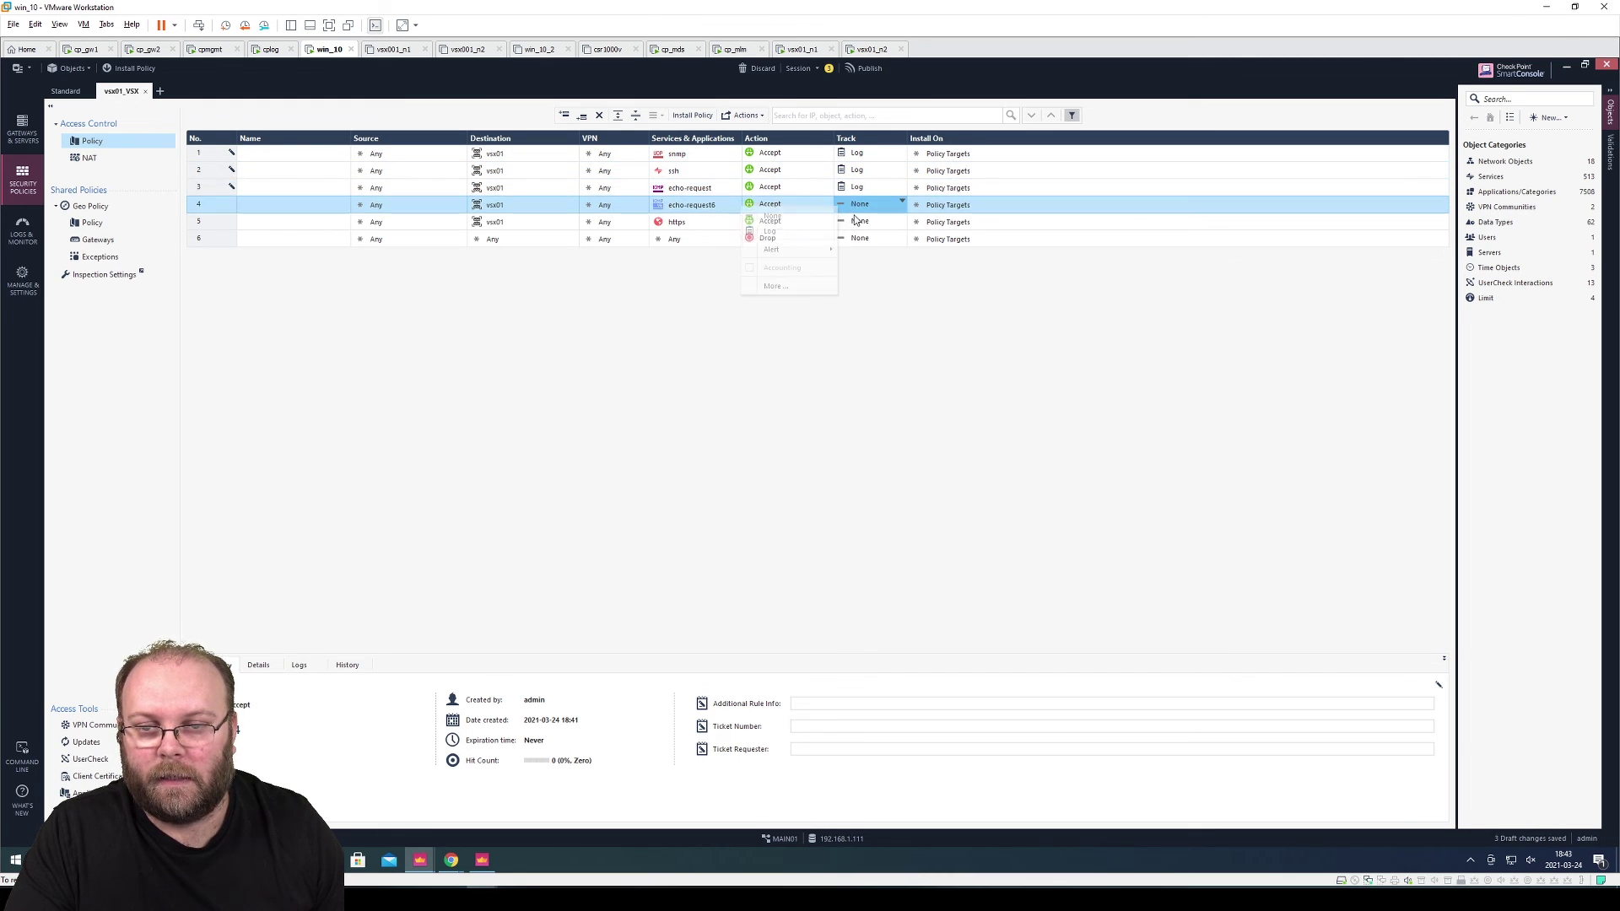
pyautogui.click(824, 233)
pyautogui.click(822, 223)
pyautogui.click(848, 221)
pyautogui.click(814, 249)
pyautogui.click(841, 243)
pyautogui.click(849, 261)
# Publish the session changes and start a policy installation
pyautogui.click(878, 73)
pyautogui.click(869, 543)
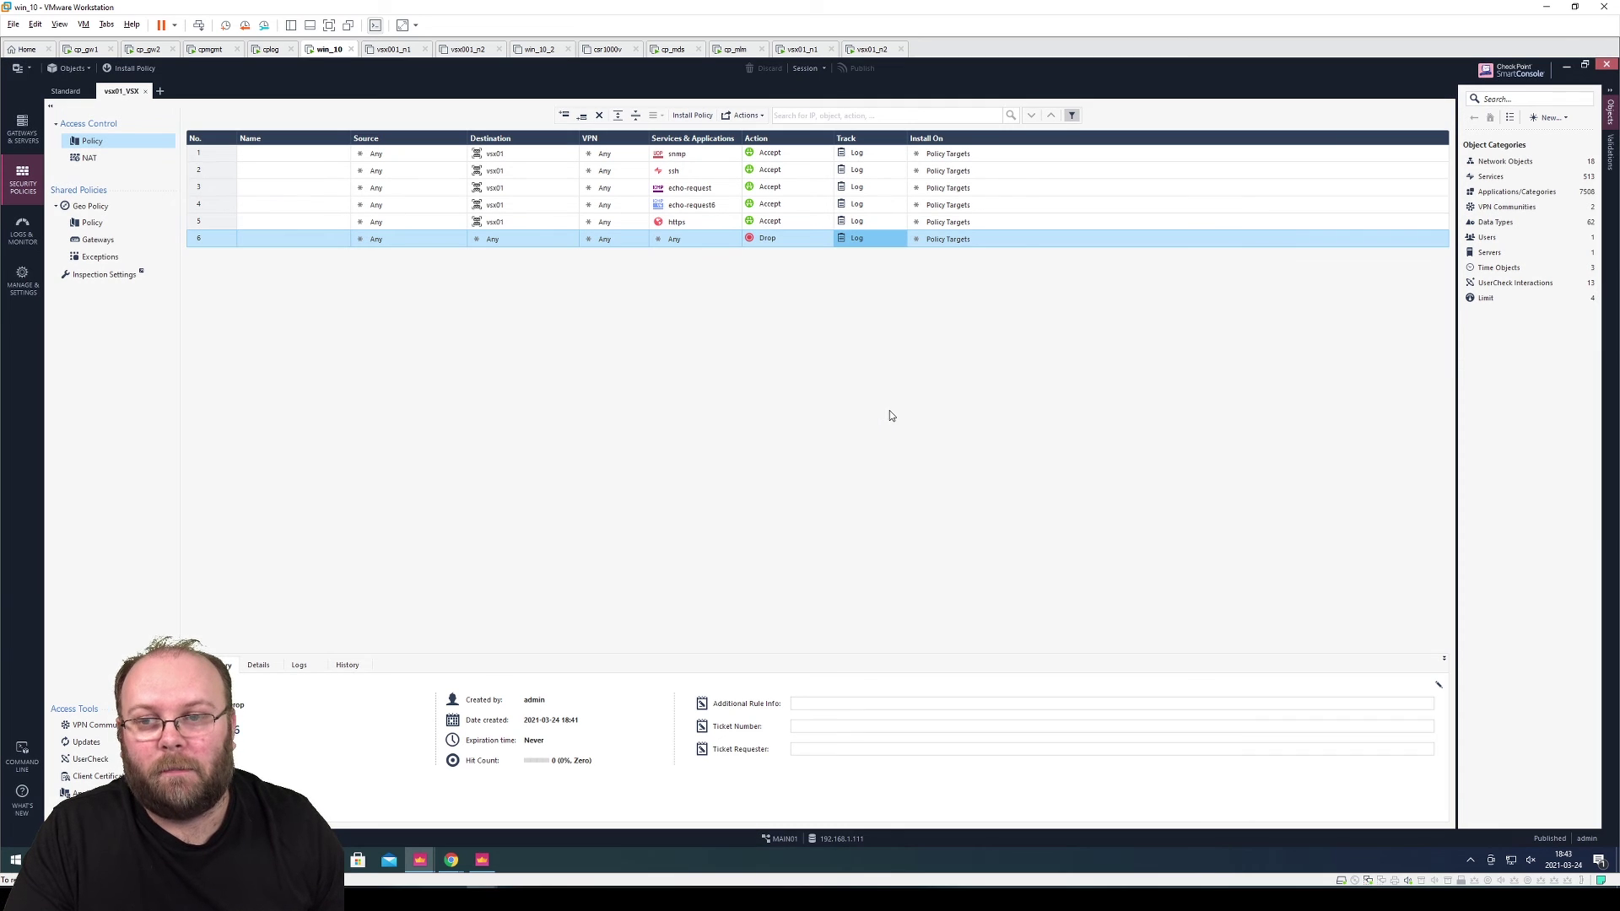
pyautogui.click(130, 67)
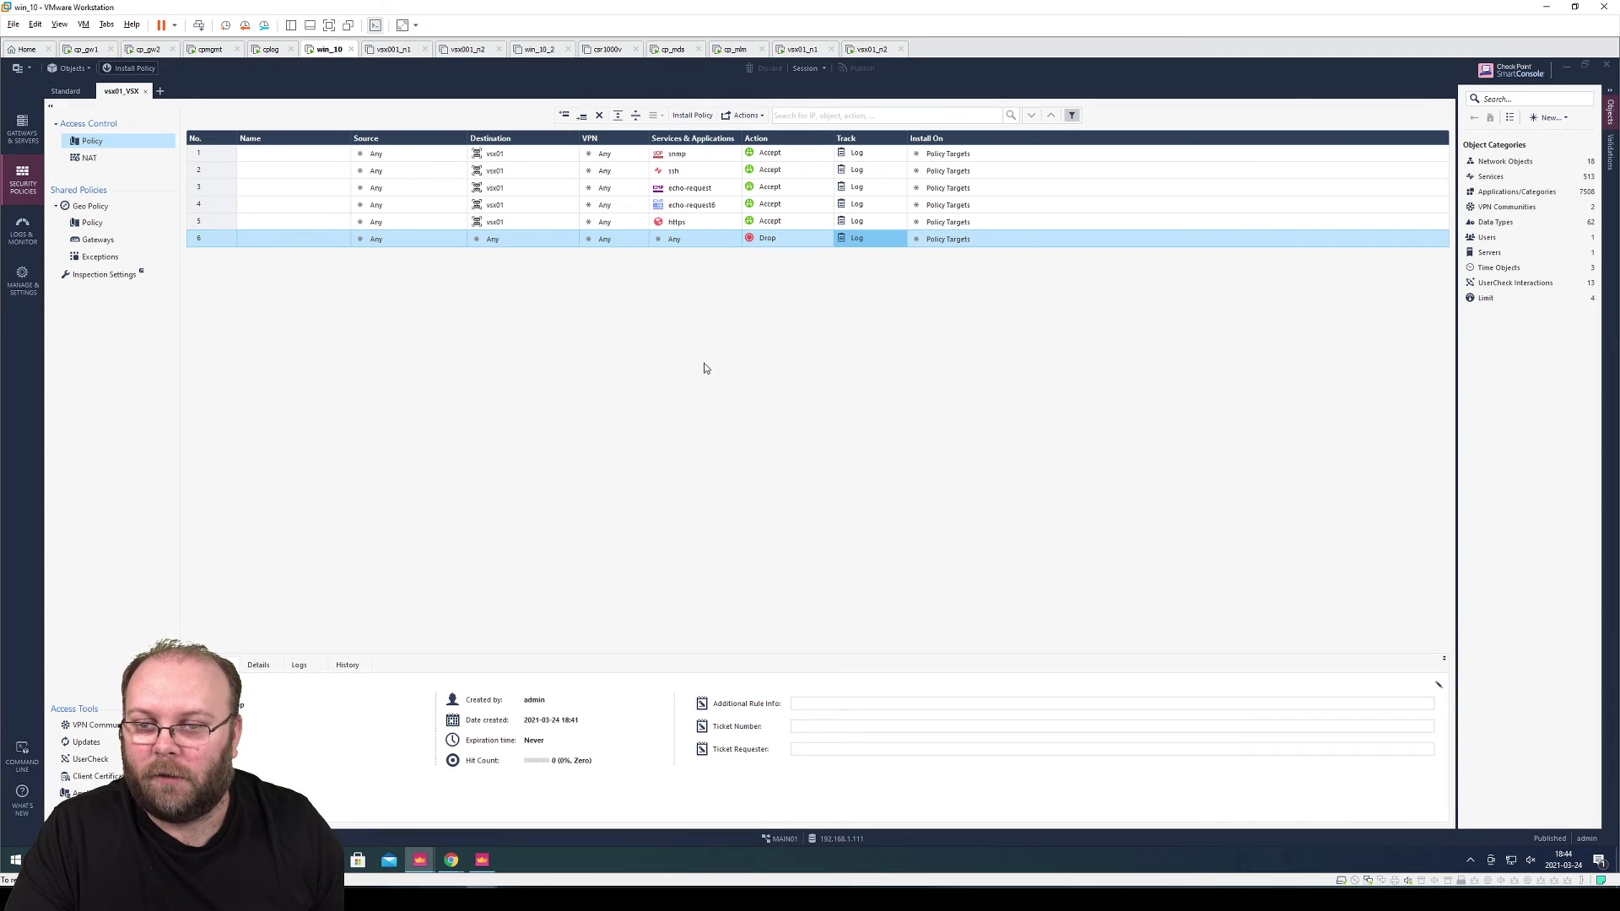
# Install vsx01_VSX on vsx01 and both members, review the task details, and return to Gateways & Servers
pyautogui.click(833, 310)
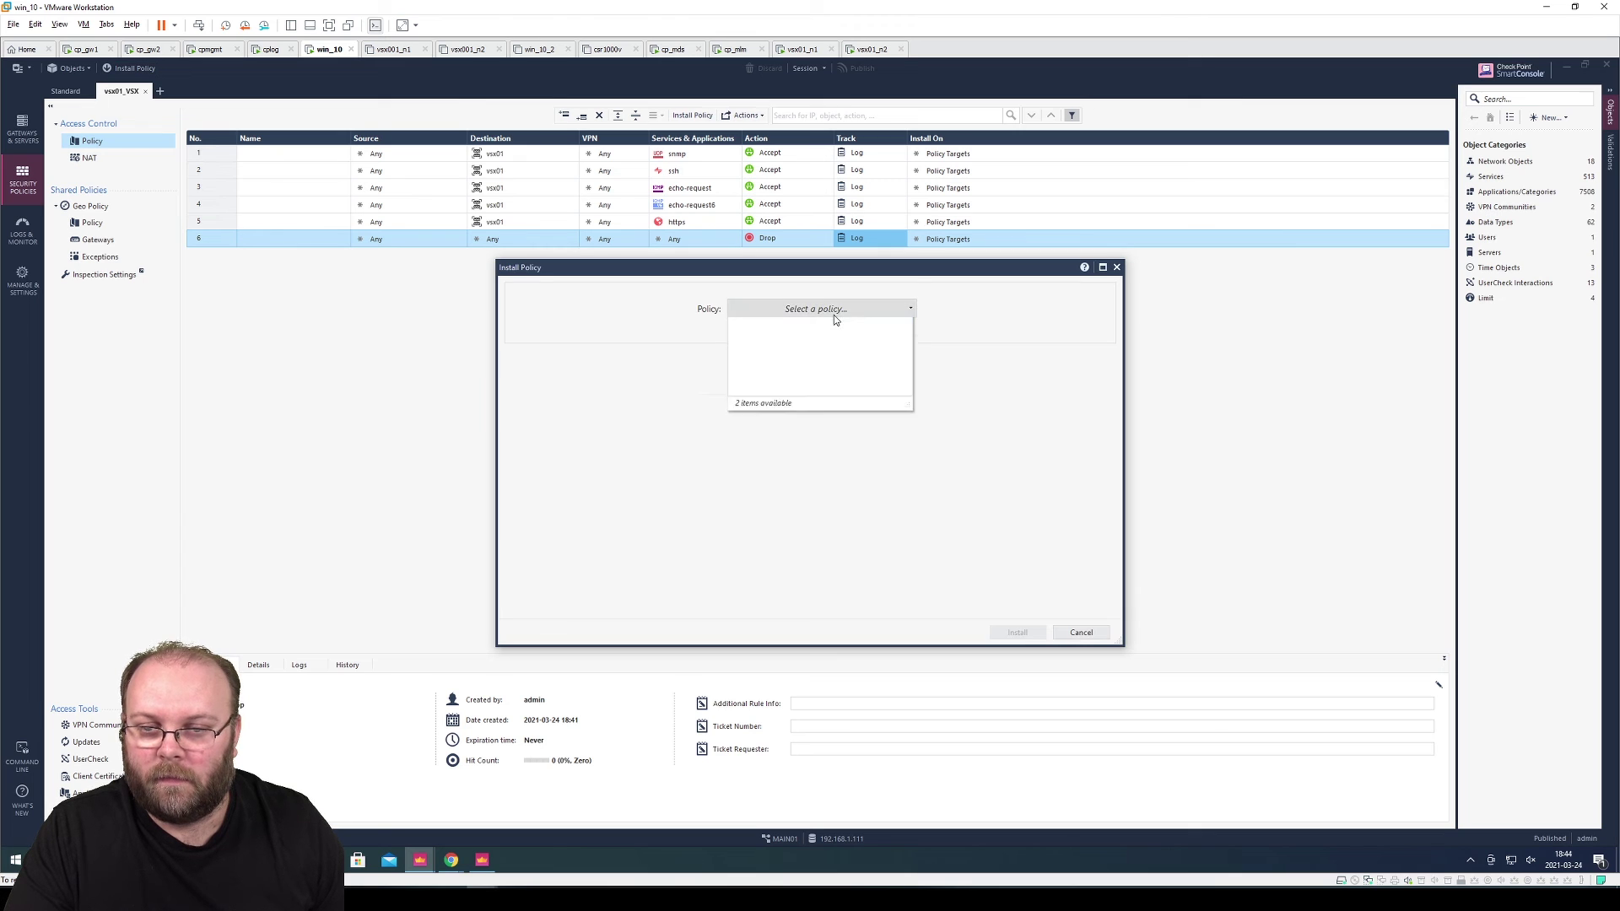
pyautogui.click(811, 369)
pyautogui.moveTo(785, 456)
pyautogui.click(1029, 634)
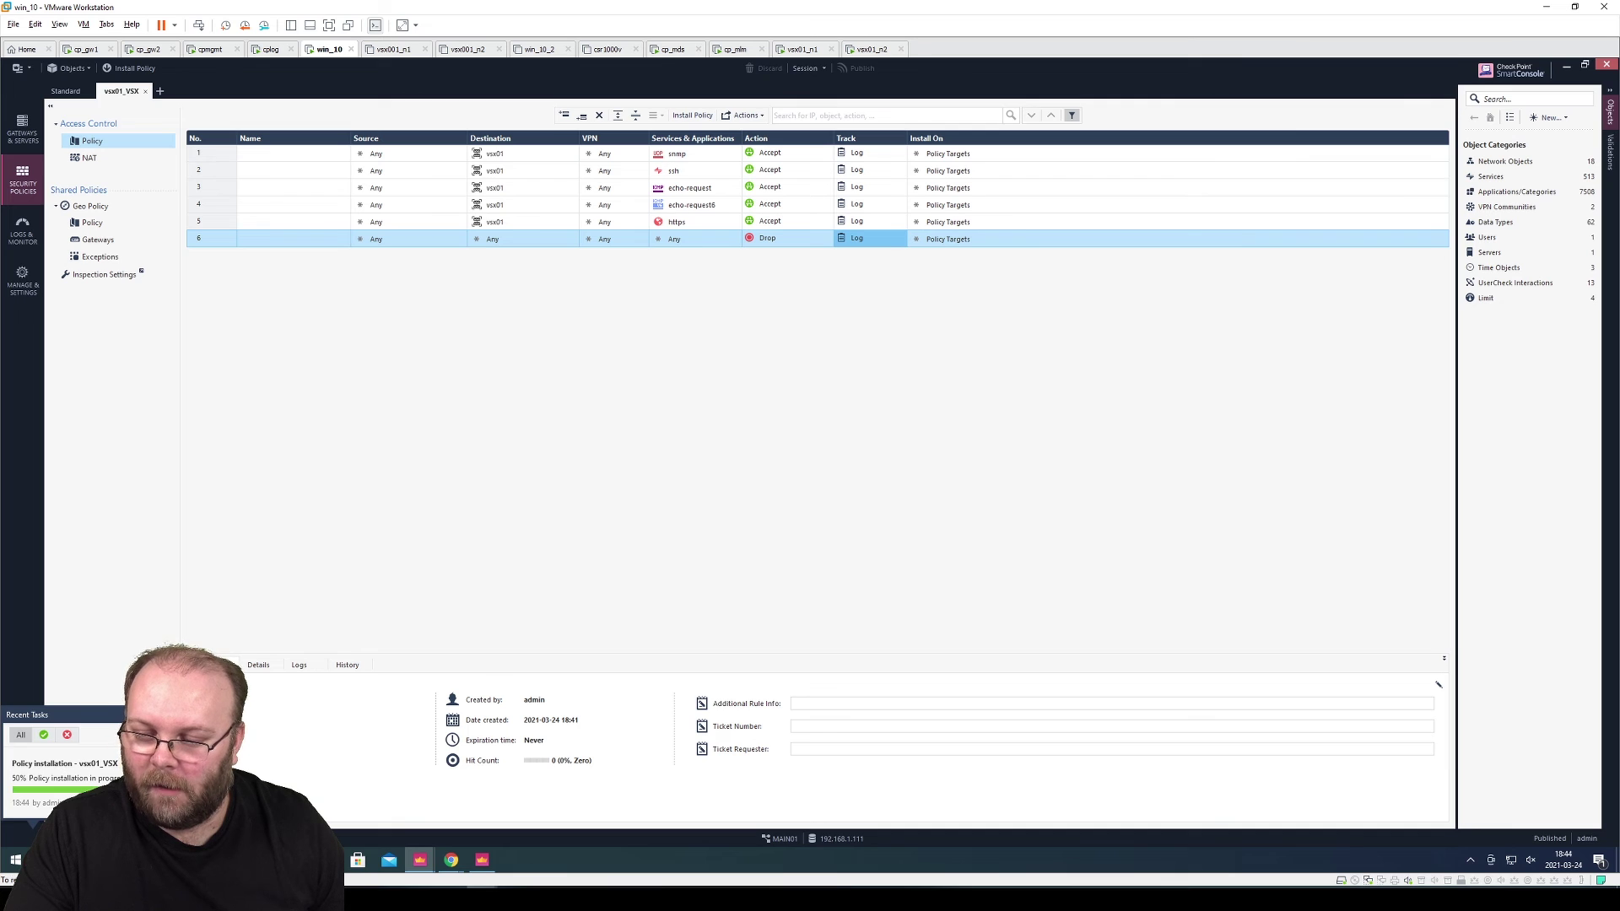
pyautogui.click(64, 764)
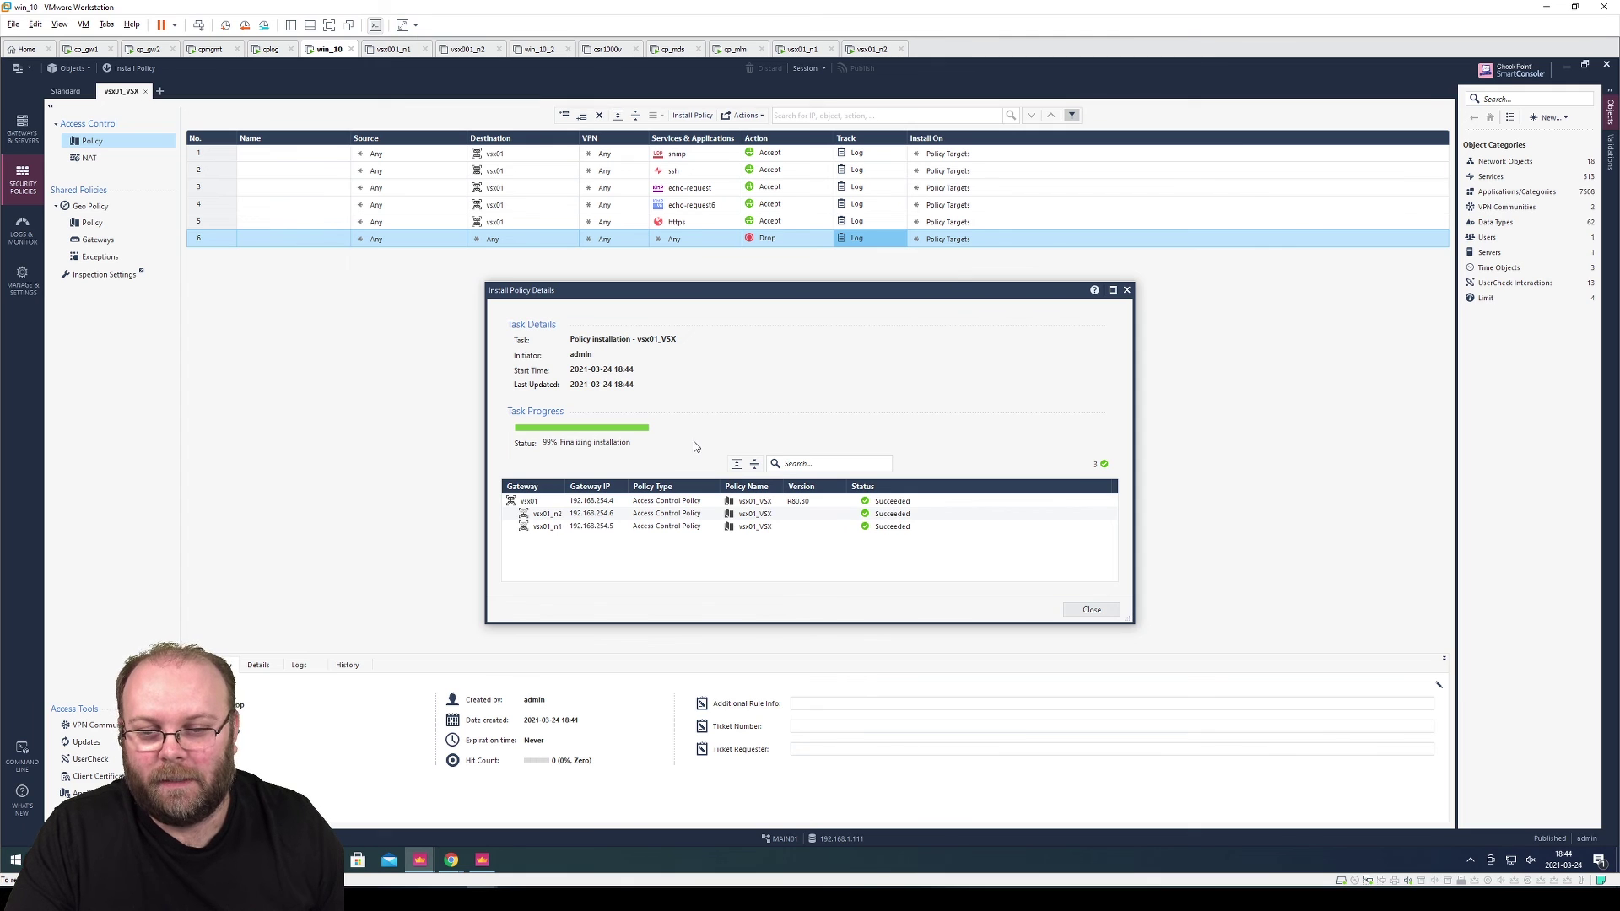
pyautogui.click(1083, 616)
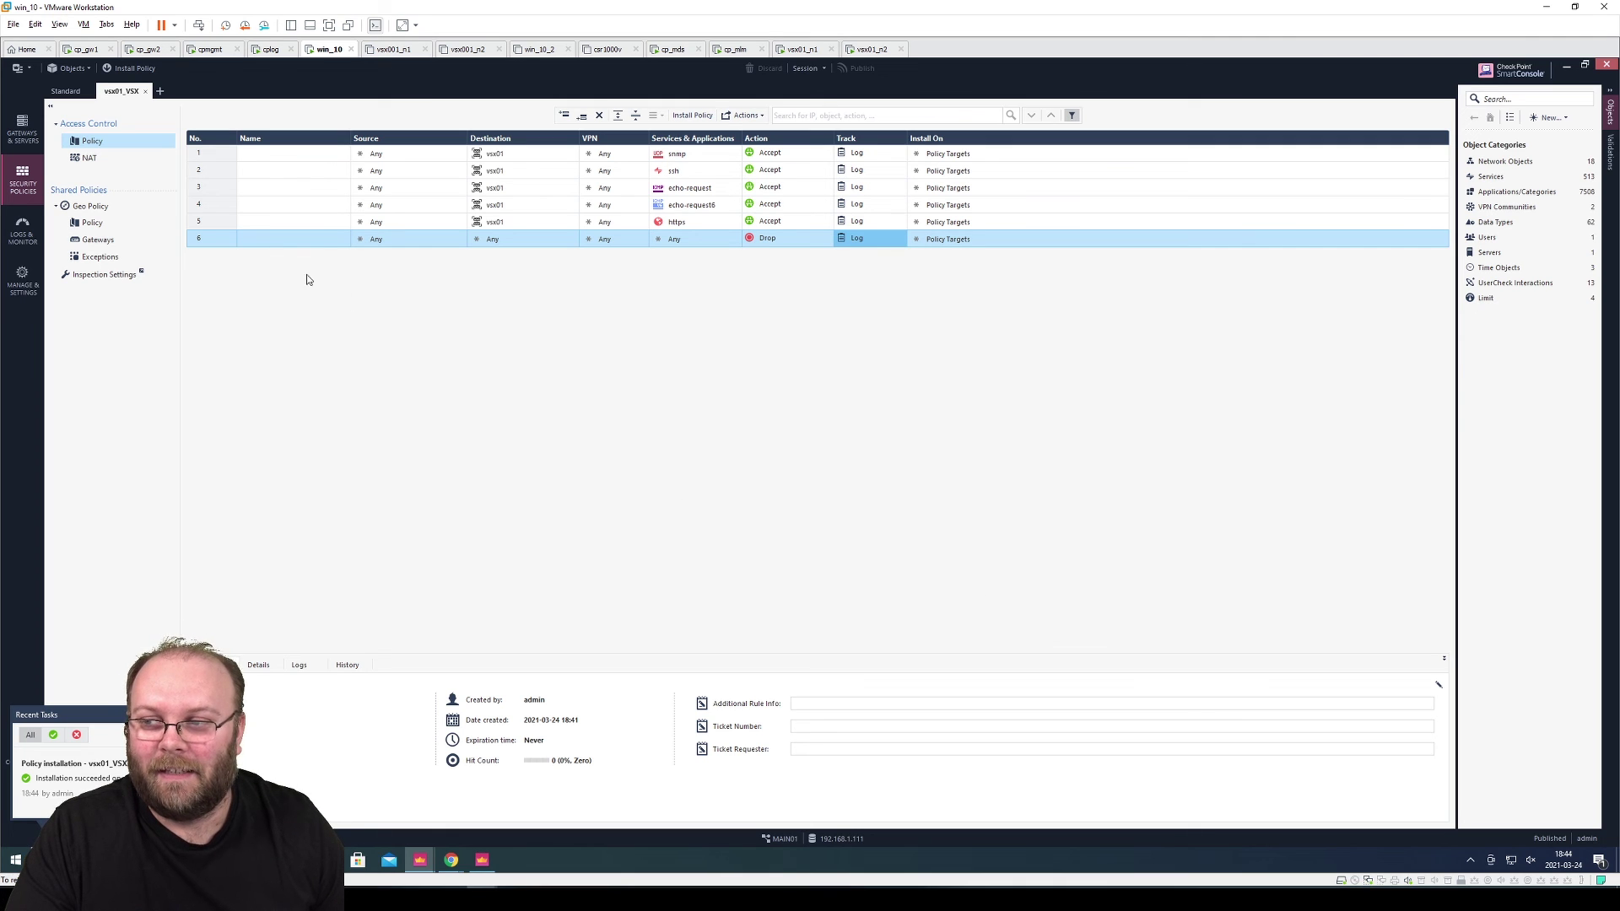
pyautogui.click(29, 140)
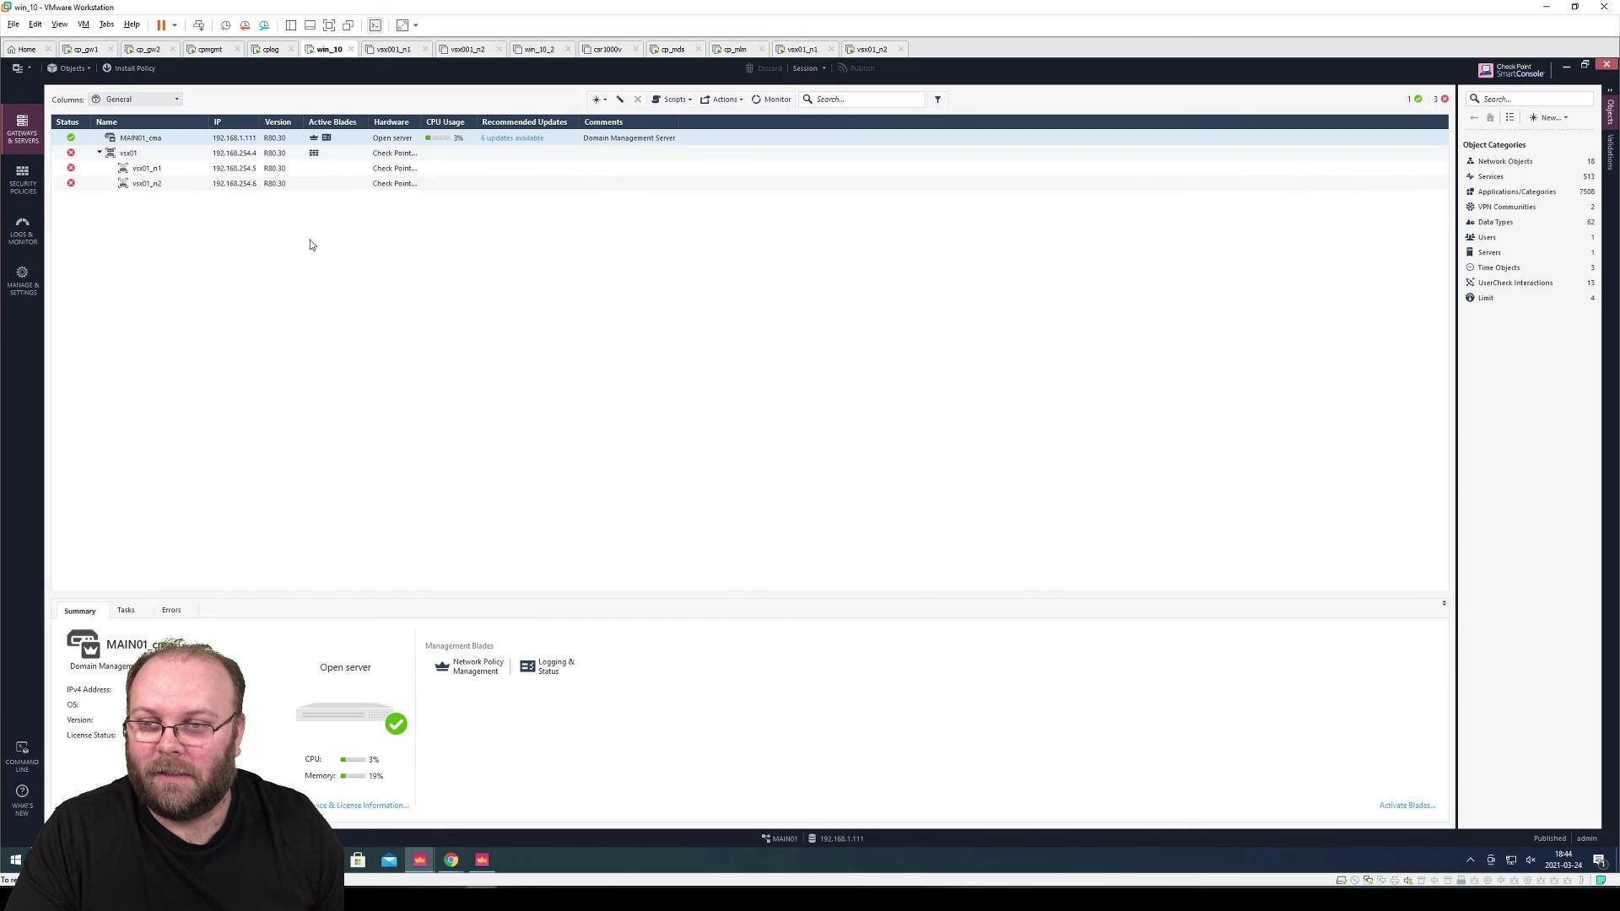
# Select the vsx01 cluster in Gateways & Servers to check that vsx01_n1 and vsx01_n2 show OK status
pyautogui.click(71, 156)
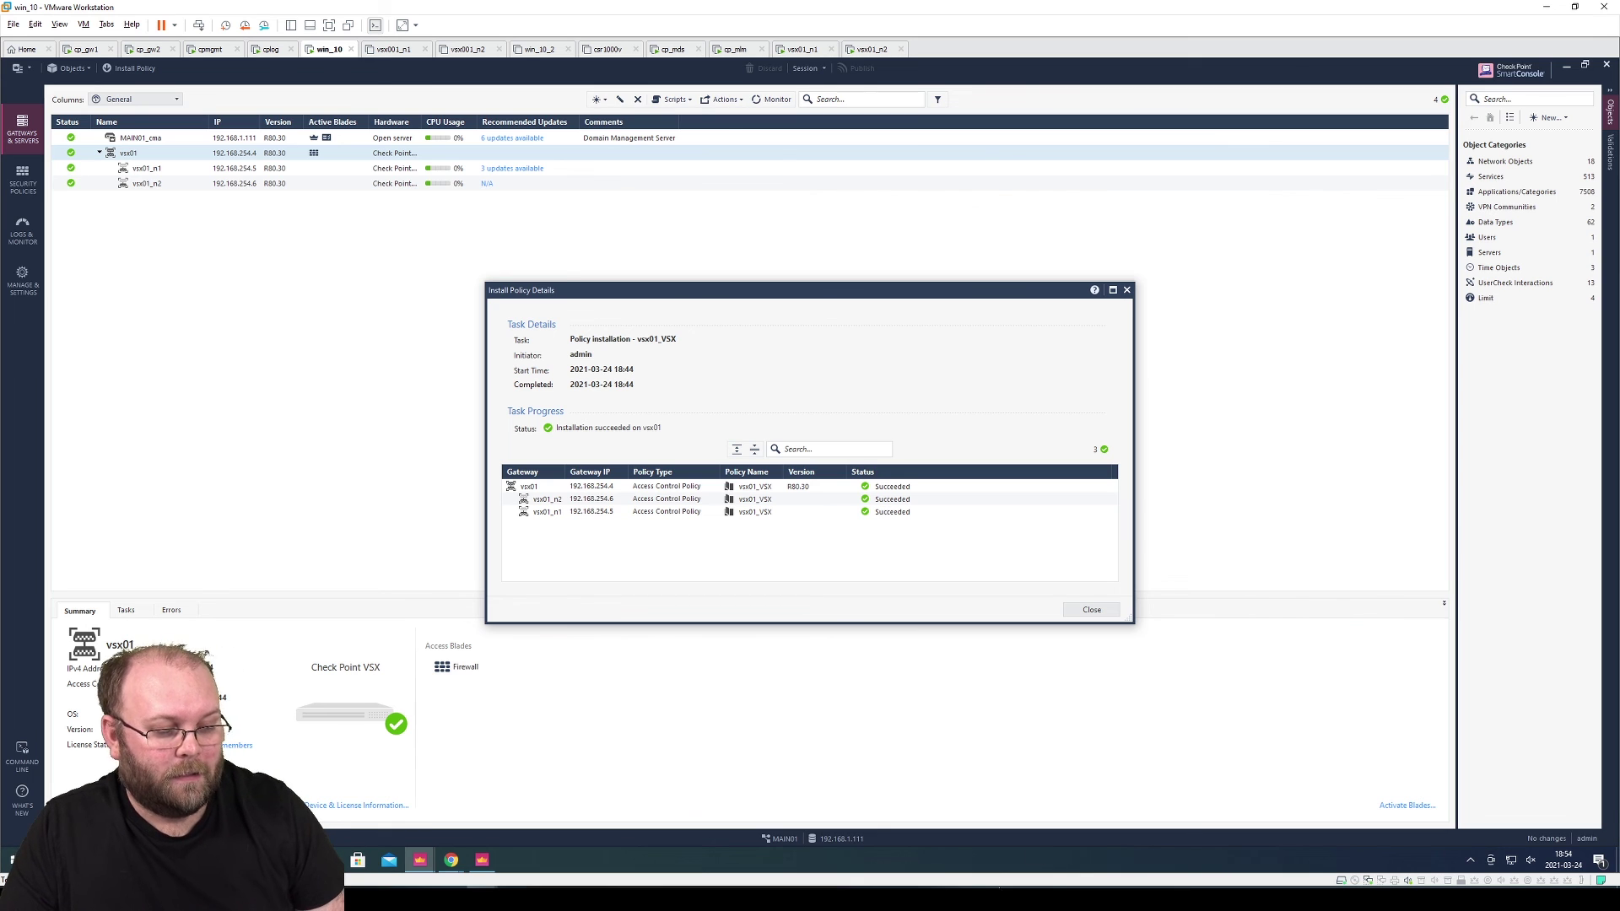
# Switch to the PowerPoint lab diagram and highlight vmnet19 192.168.254.0/24, VS1, VS2 and VSW
pyautogui.hotkey('alt', 'Tab')
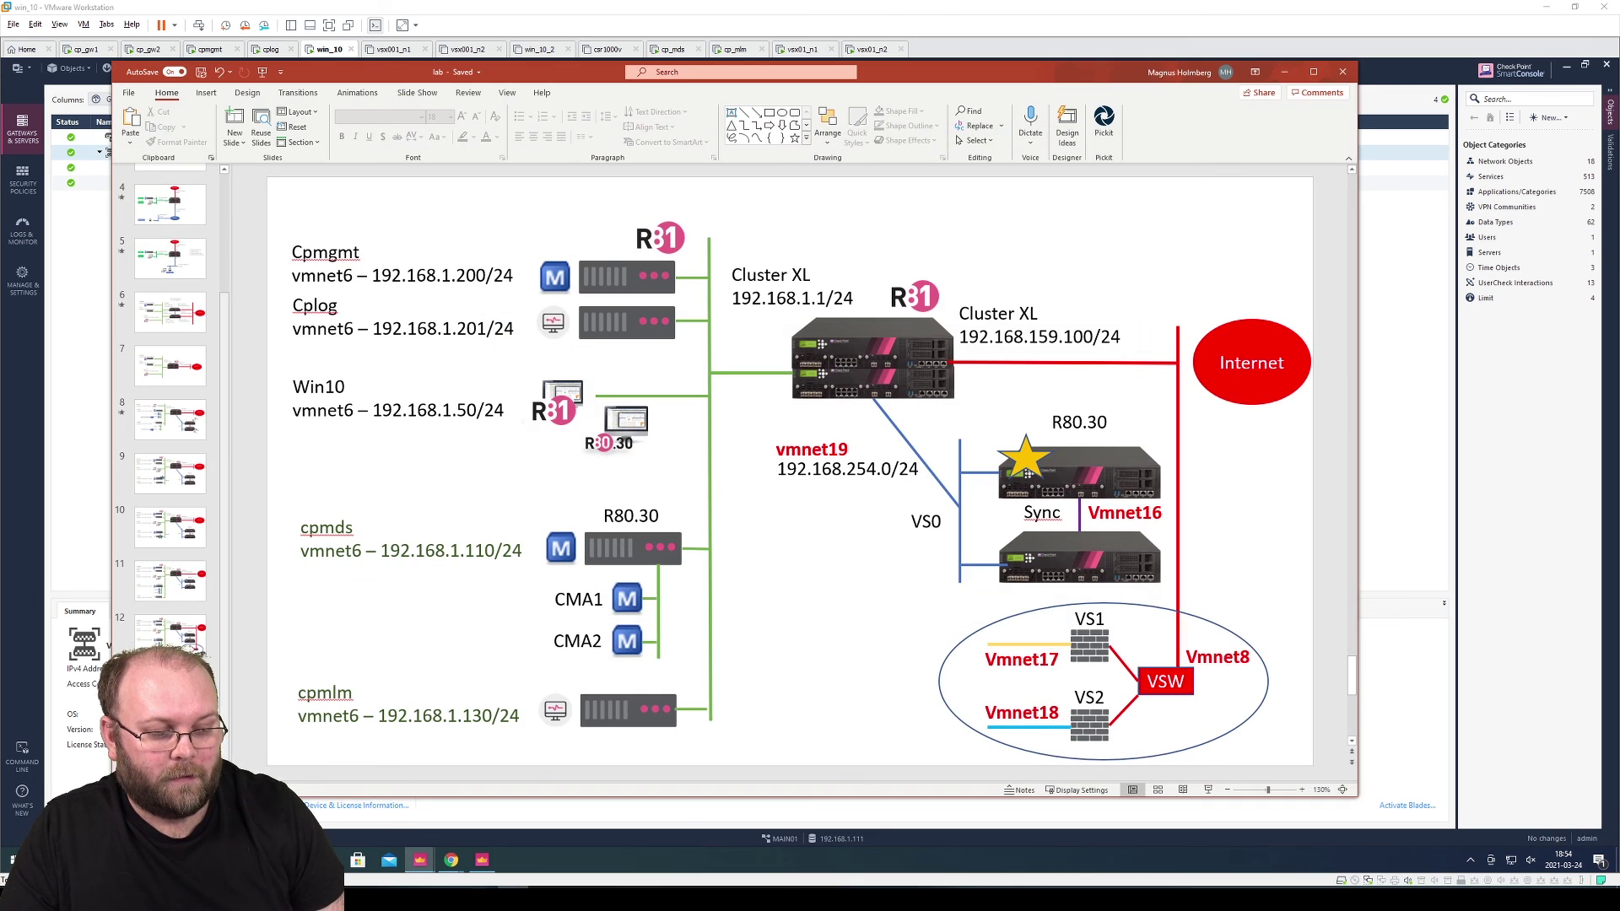
pyautogui.click(857, 449)
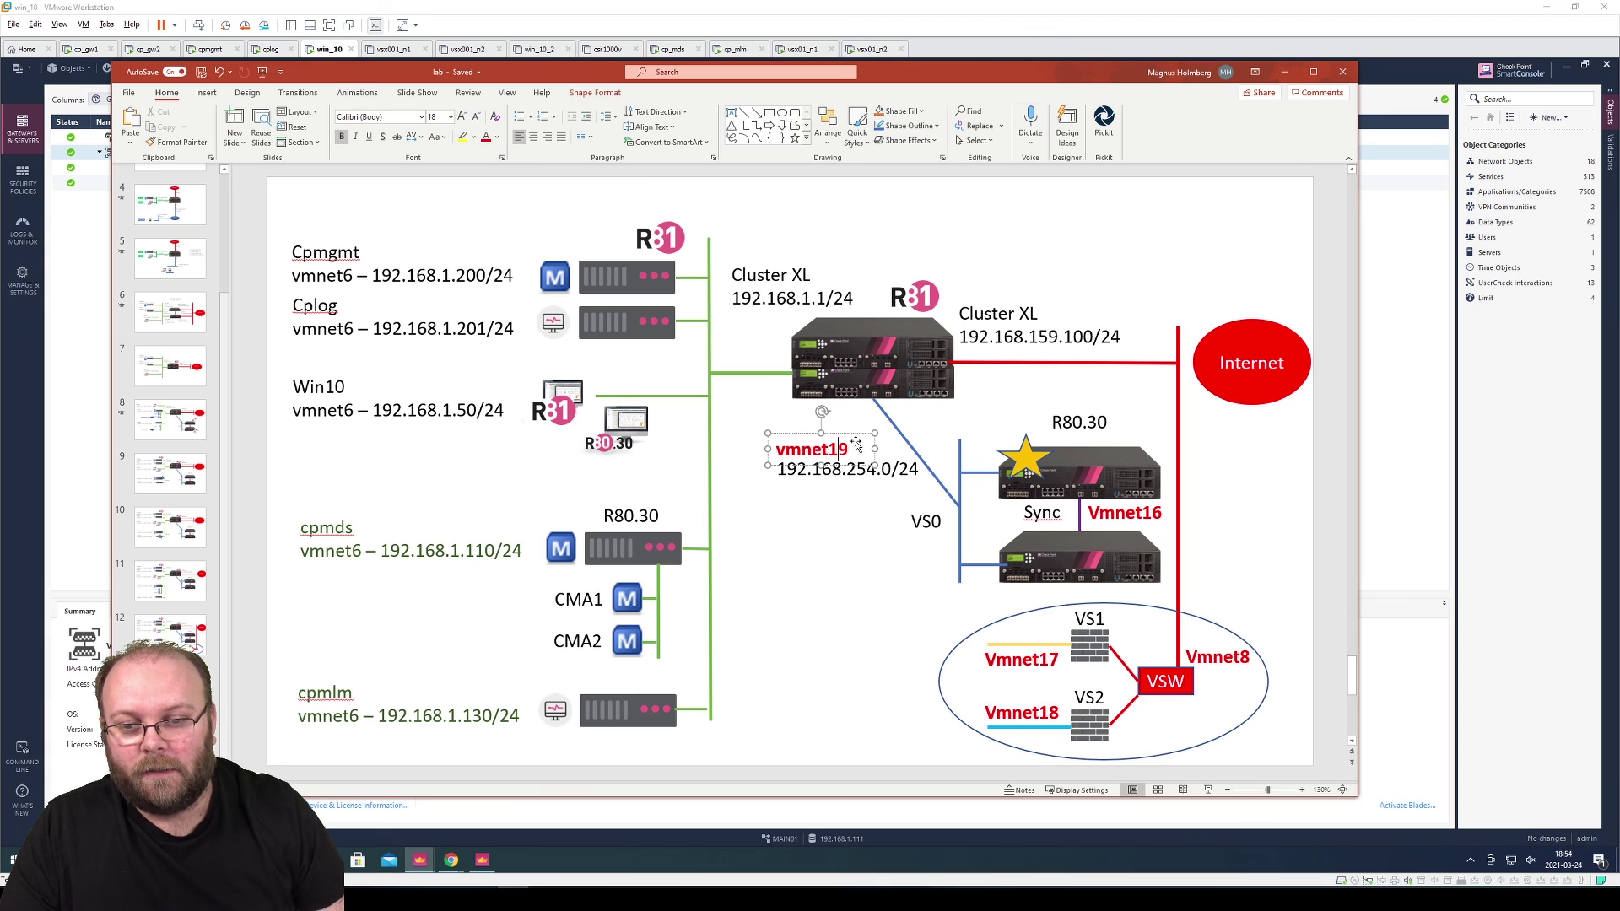
pyautogui.click(834, 522)
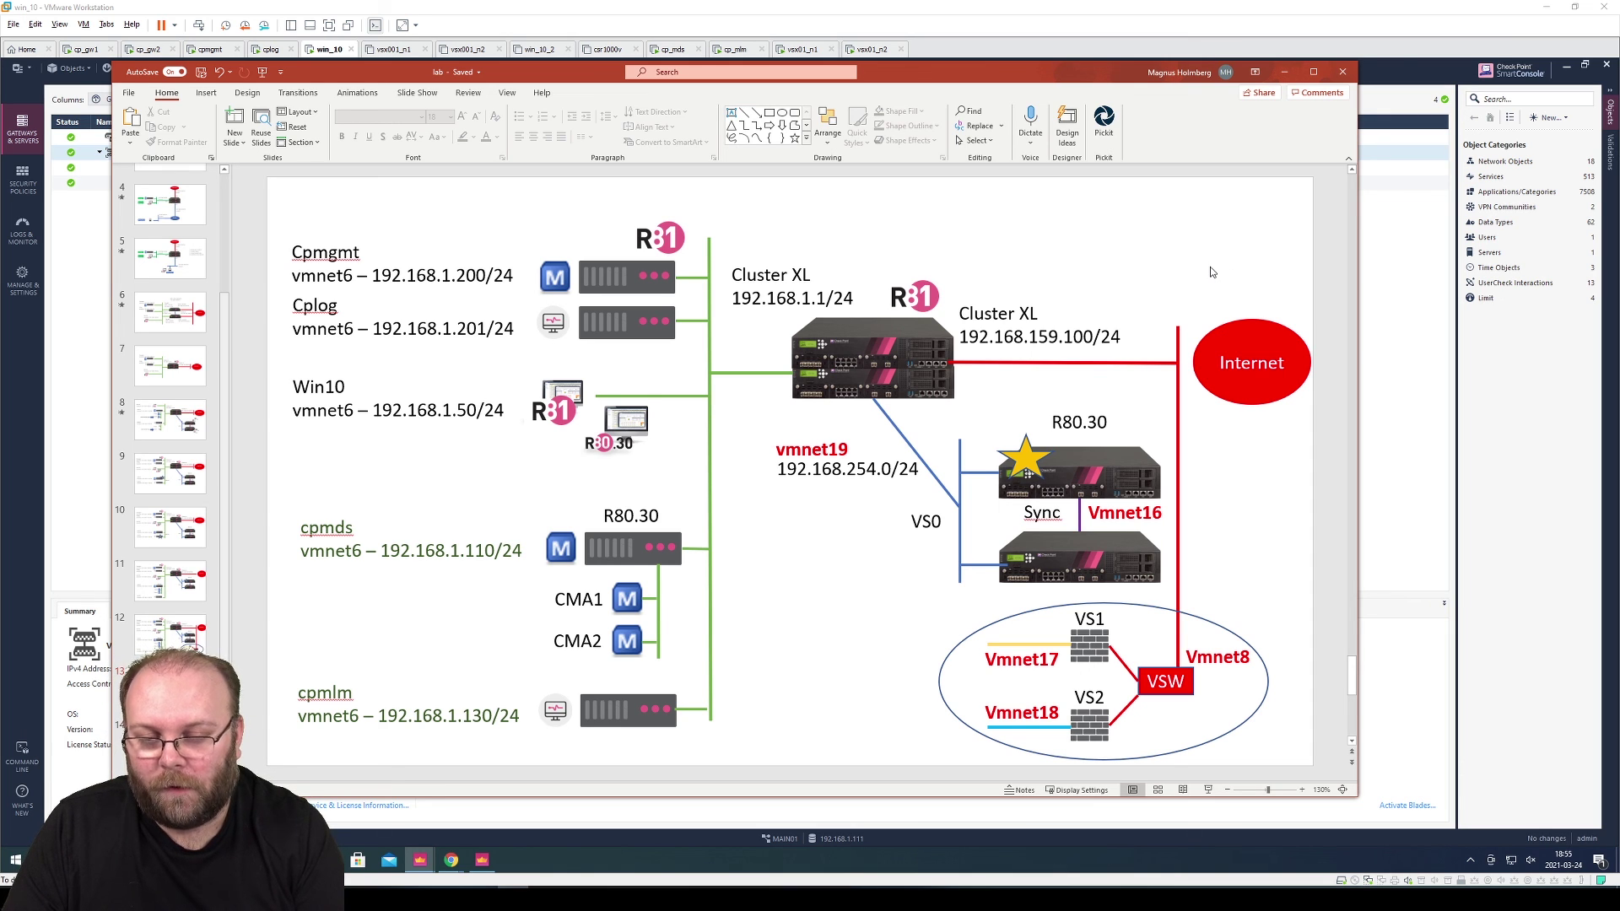
pyautogui.click(1091, 645)
pyautogui.click(1097, 724)
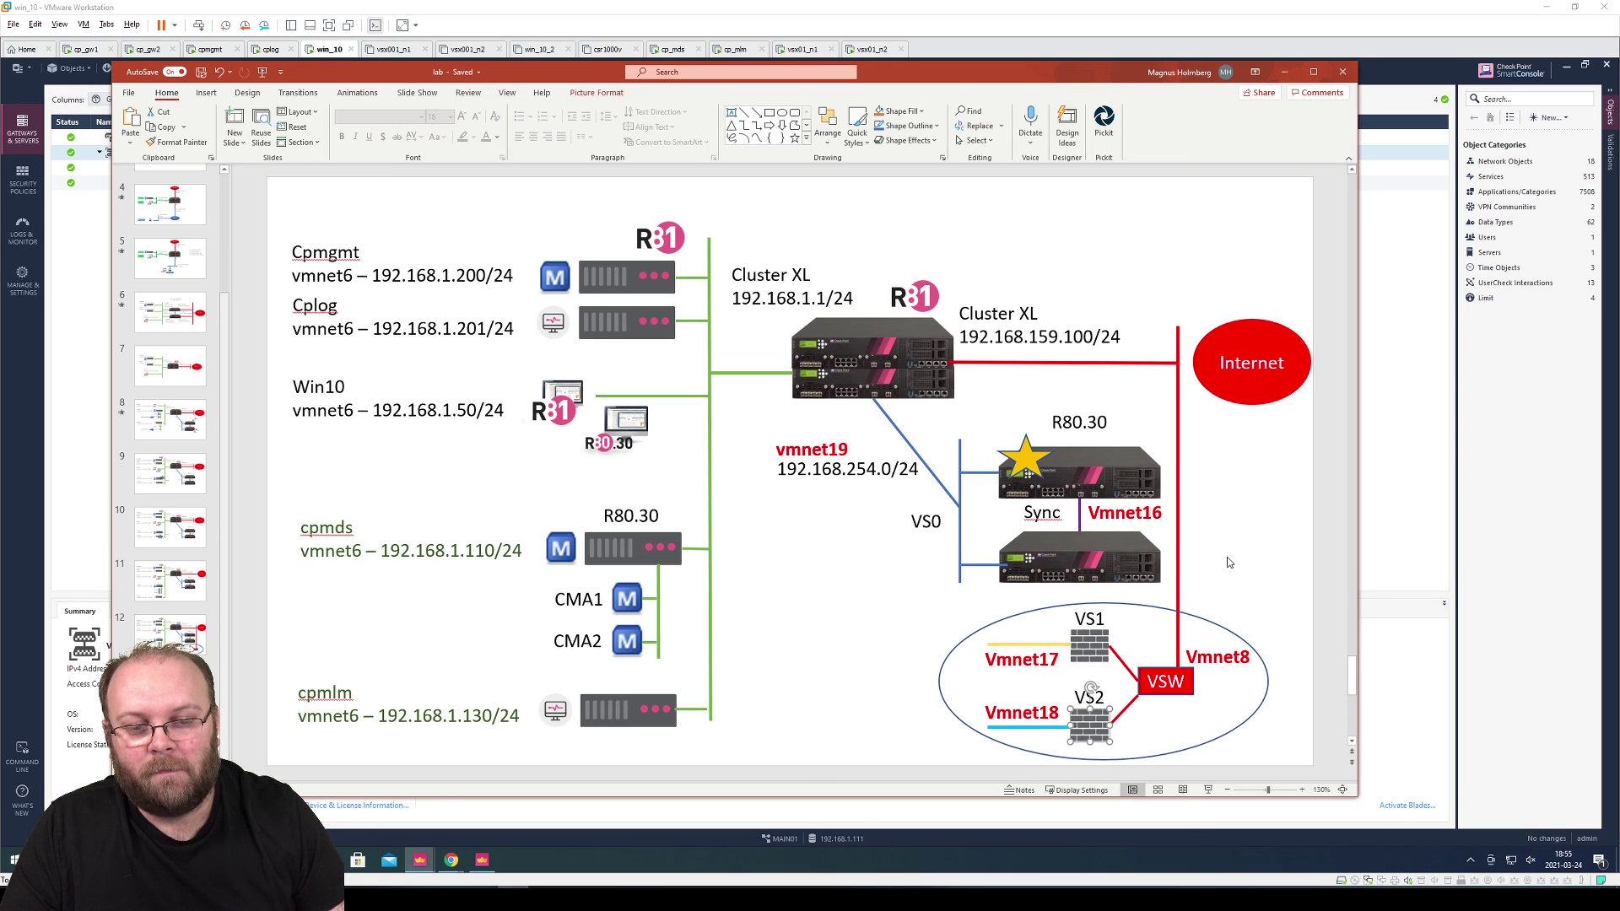
pyautogui.click(1188, 685)
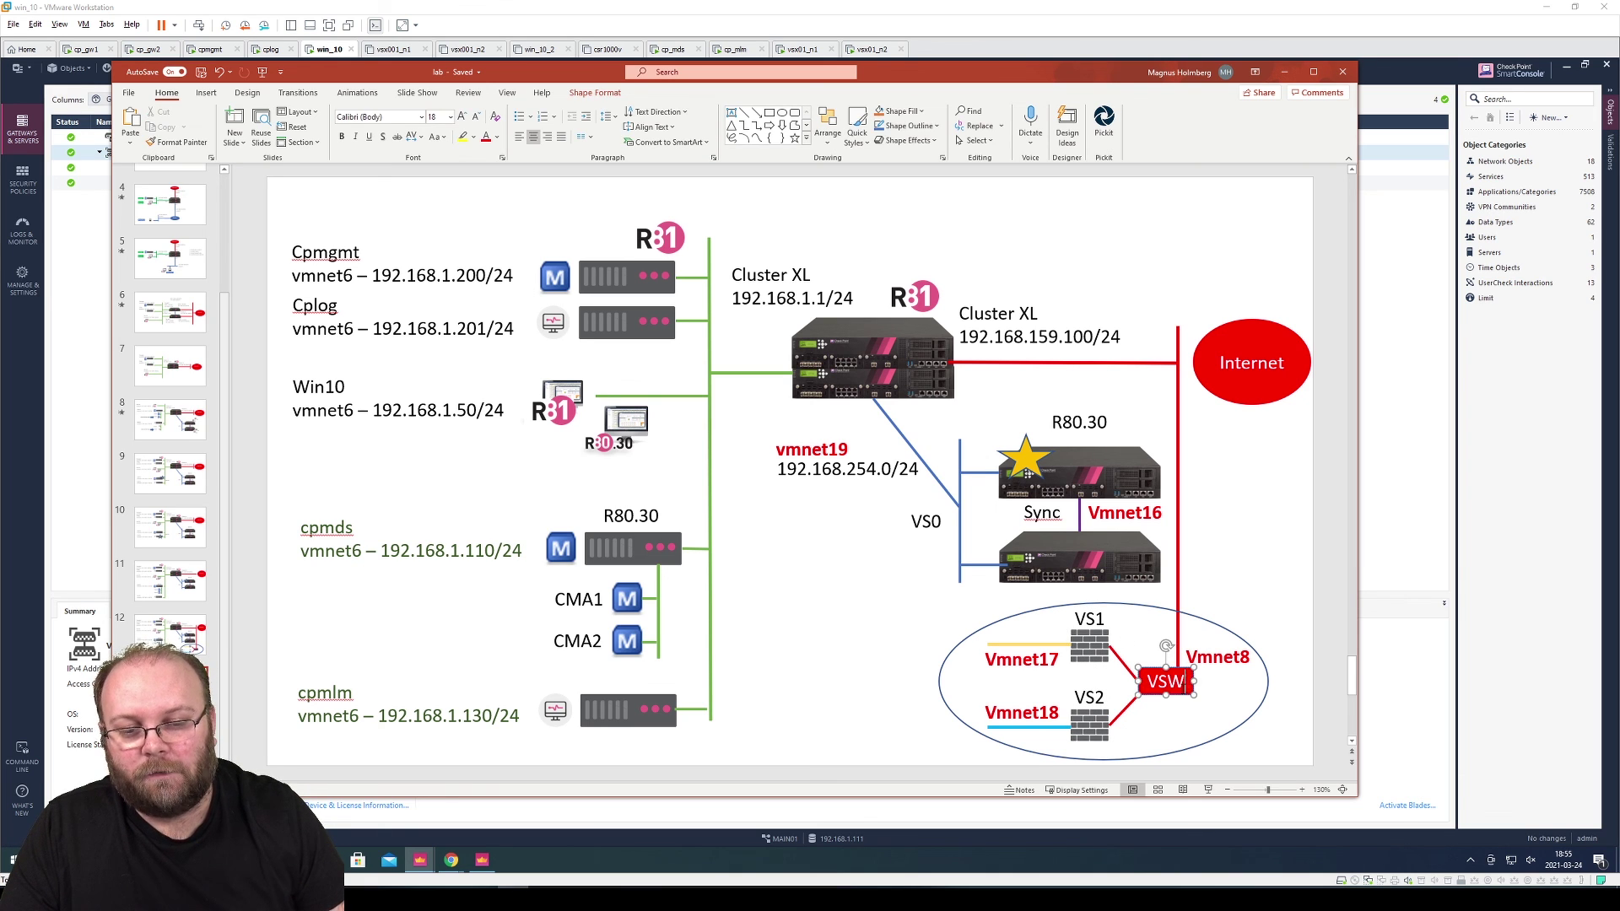
pyautogui.click(1286, 583)
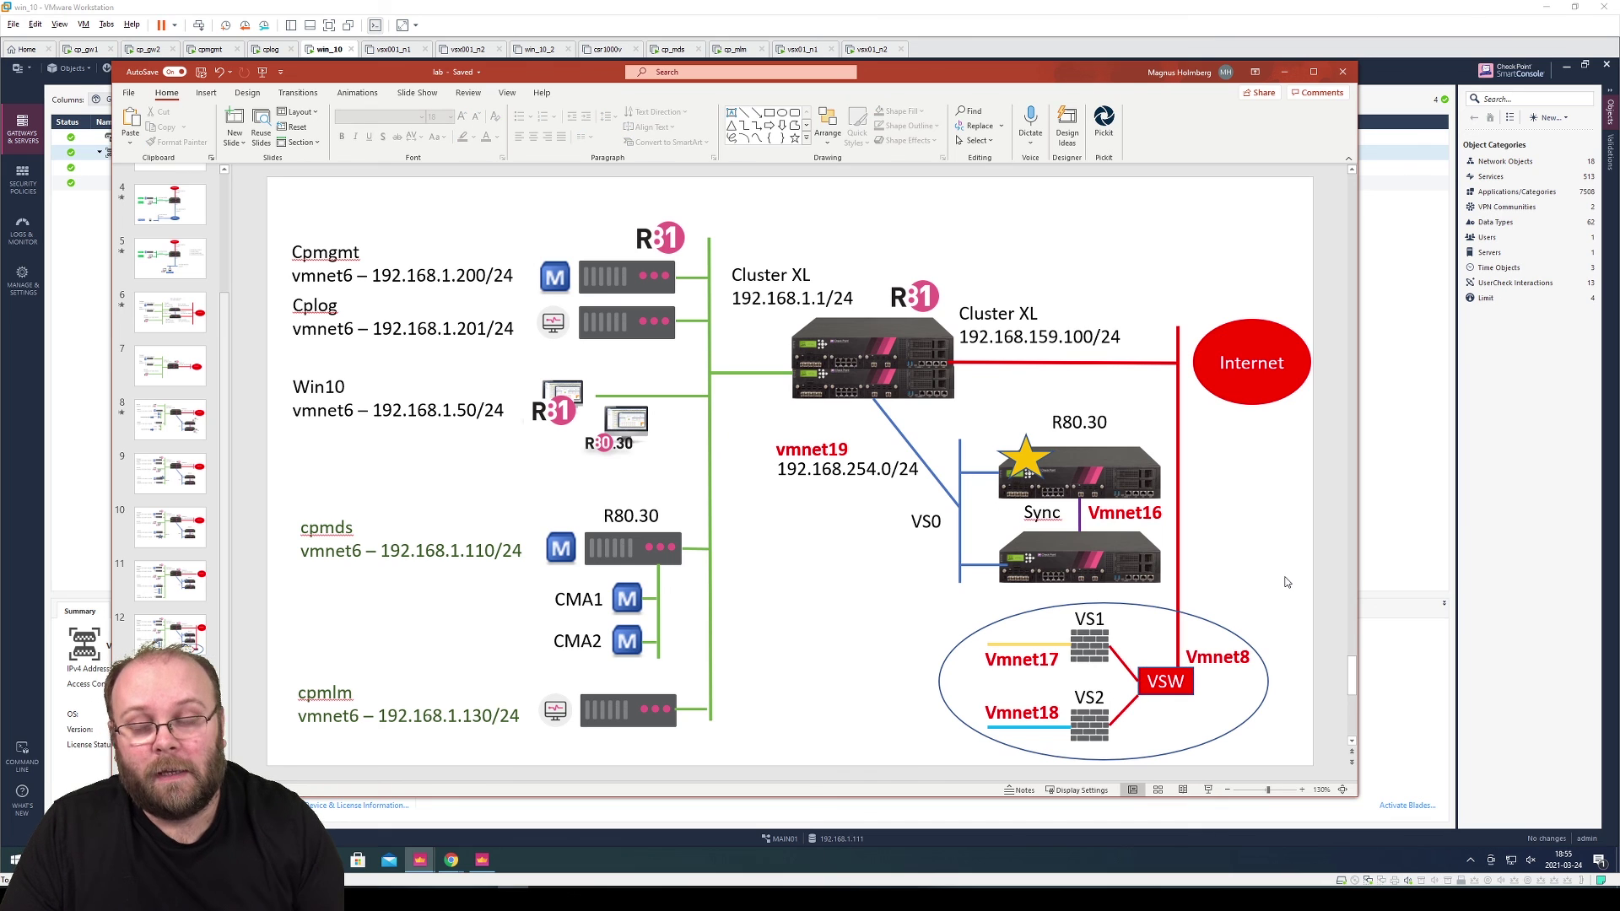